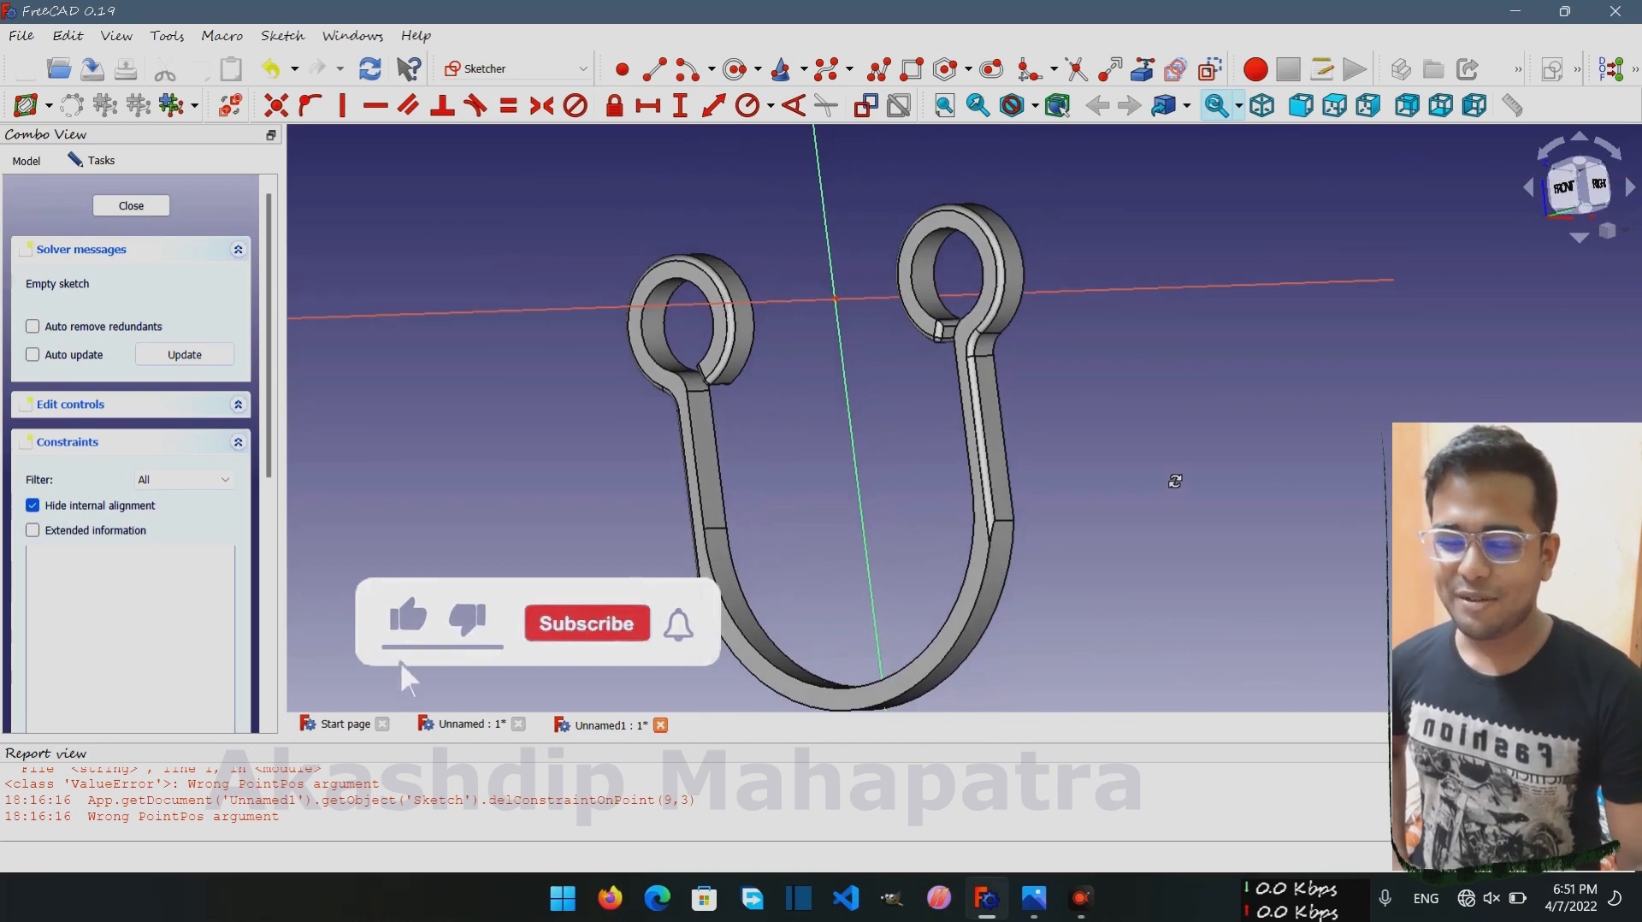
# Close the empty sketch in the finished U-shaped part's document and return to its 3D model
pyautogui.scroll(1, 1160, 480)
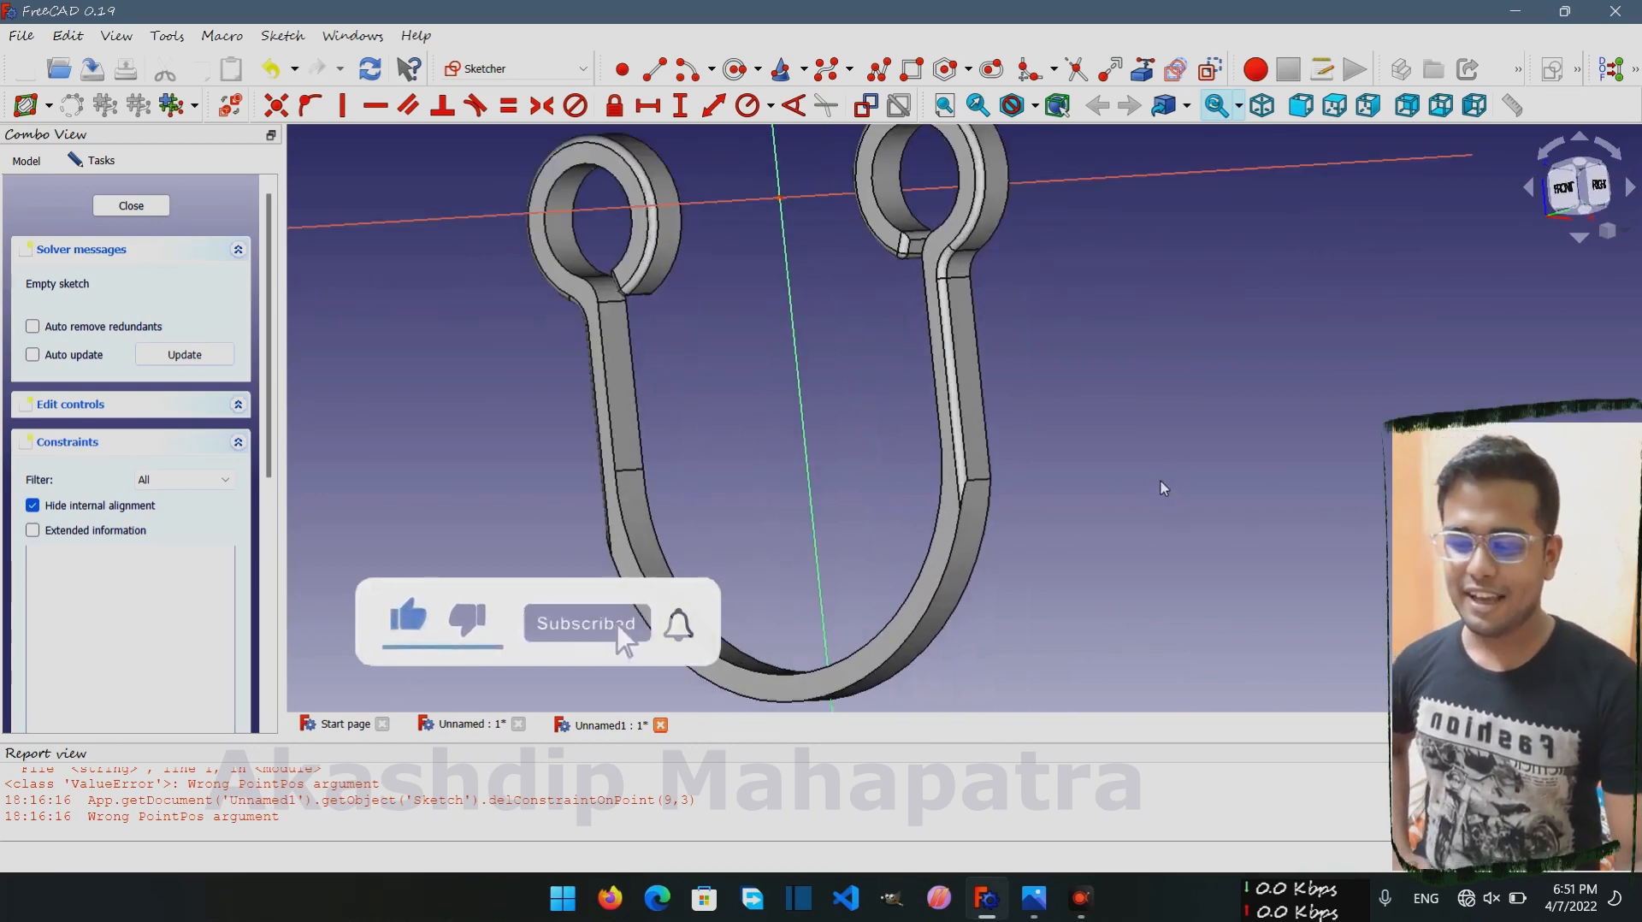
pyautogui.scroll(-1, 1162, 488)
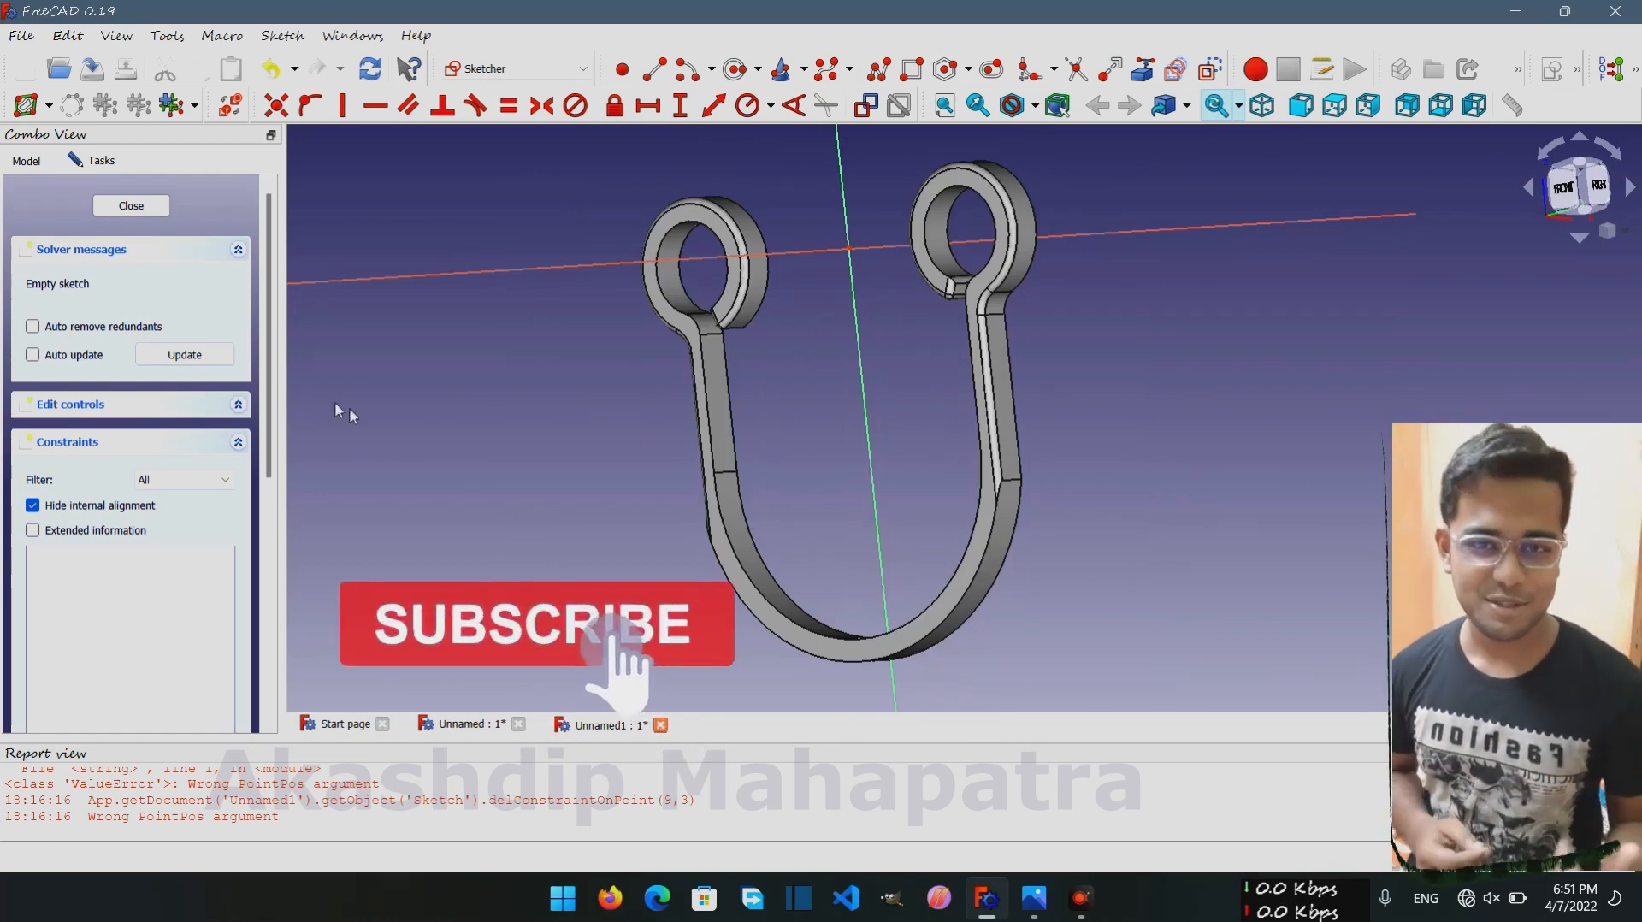
pyautogui.click(21, 35)
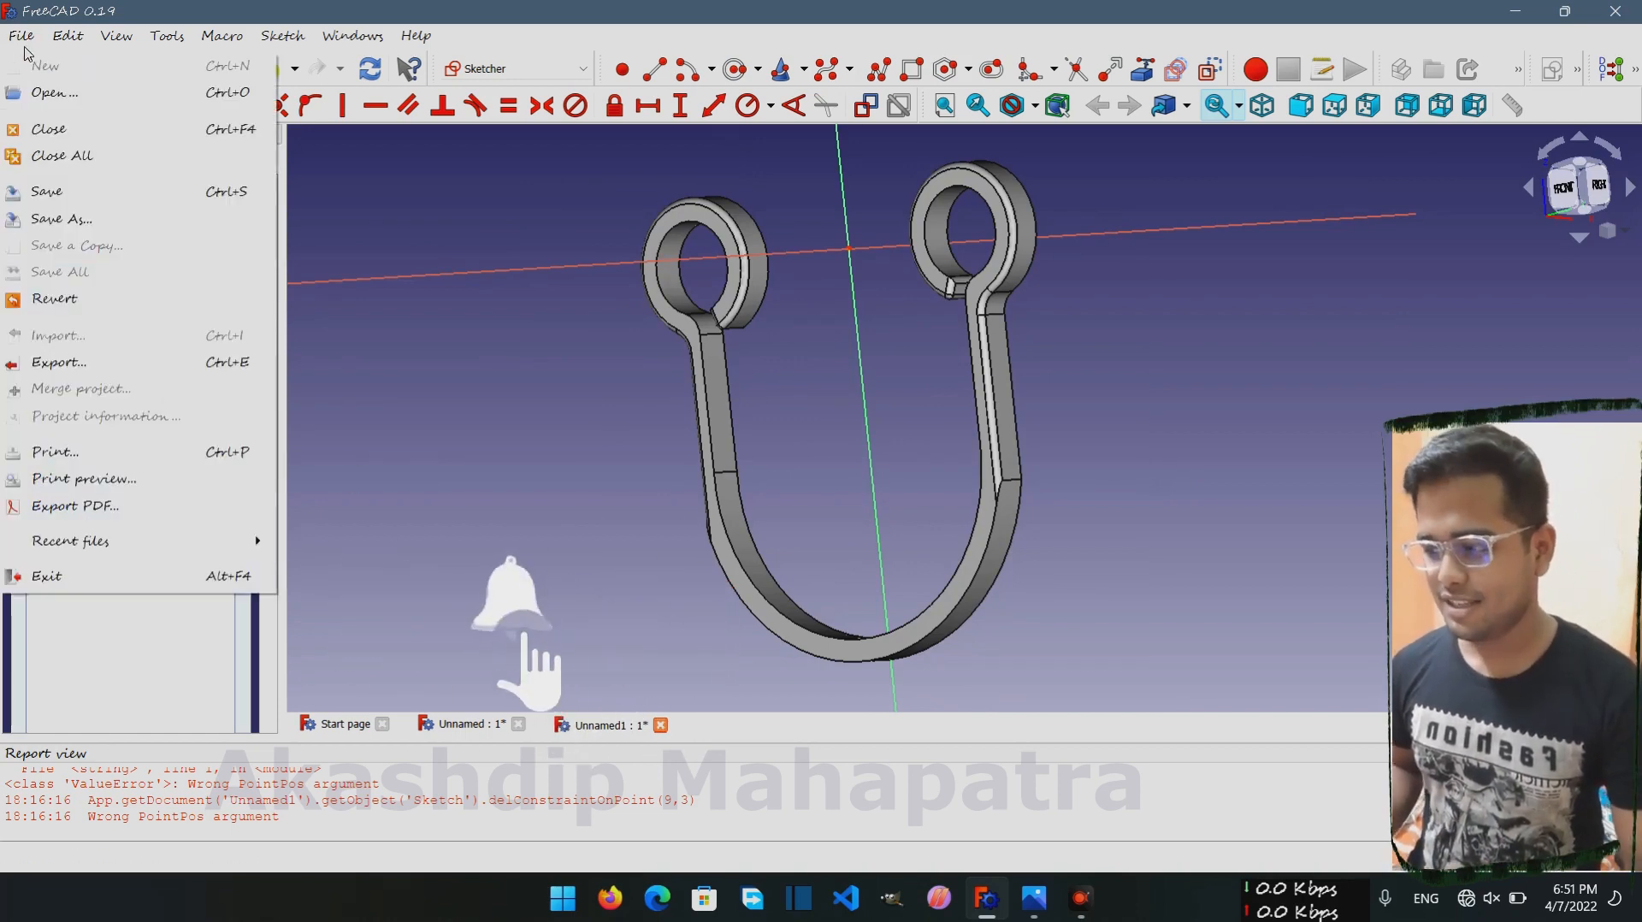
pyautogui.click(278, 197)
pyautogui.click(146, 206)
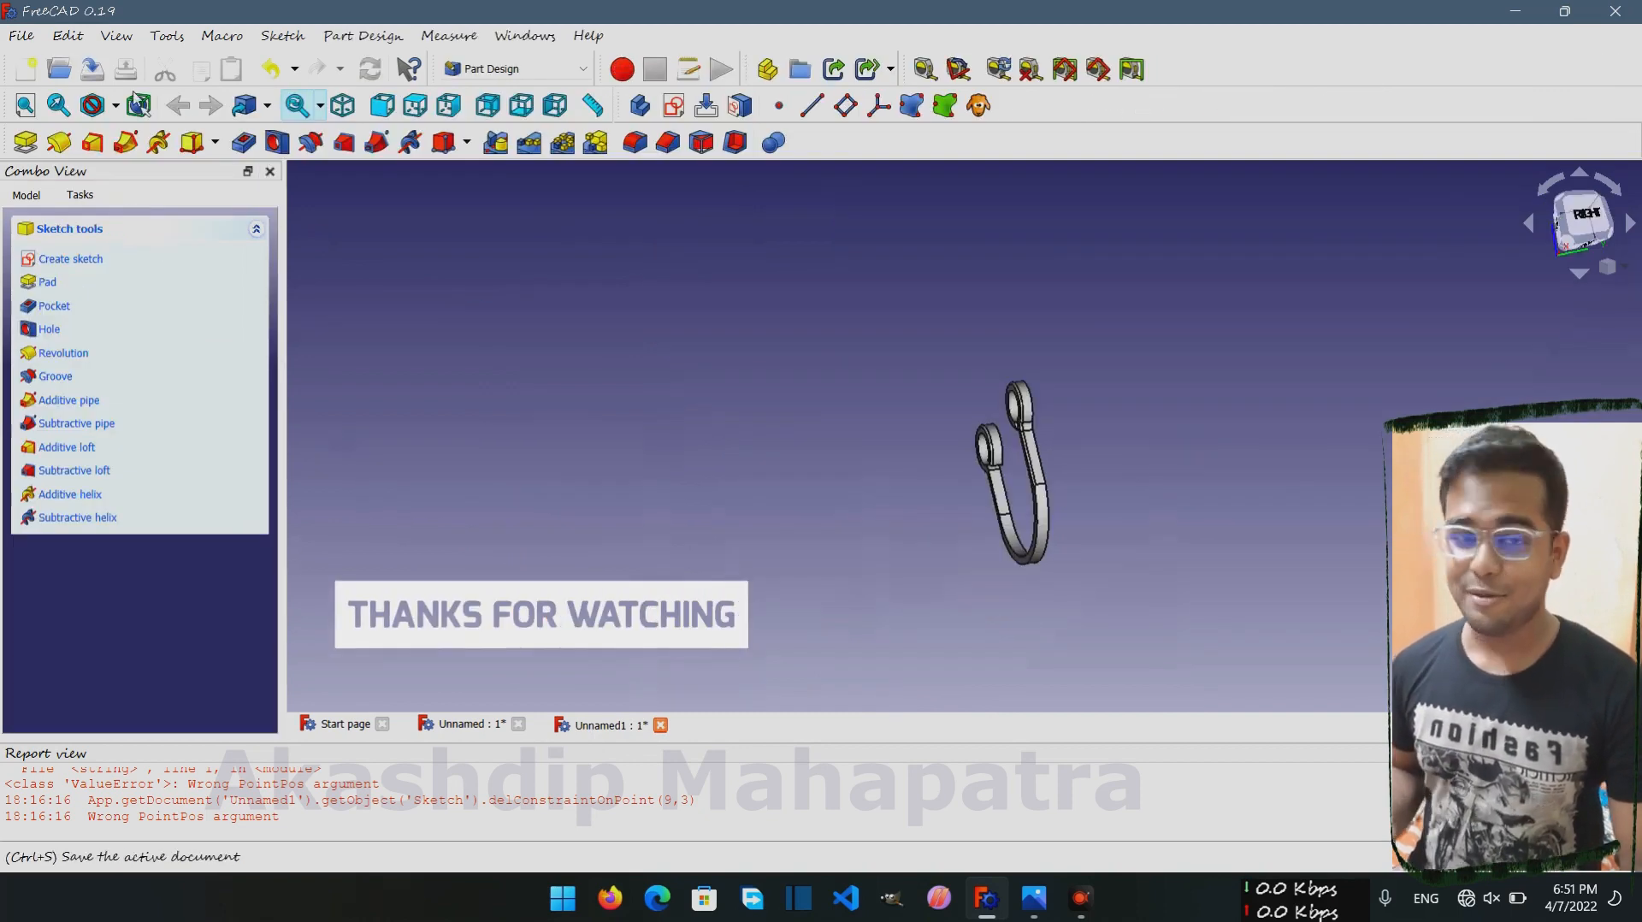
pyautogui.moveTo(715, 454); pyautogui.dragTo(965, 377, button='middle')
pyautogui.scroll(5, 885, 455)
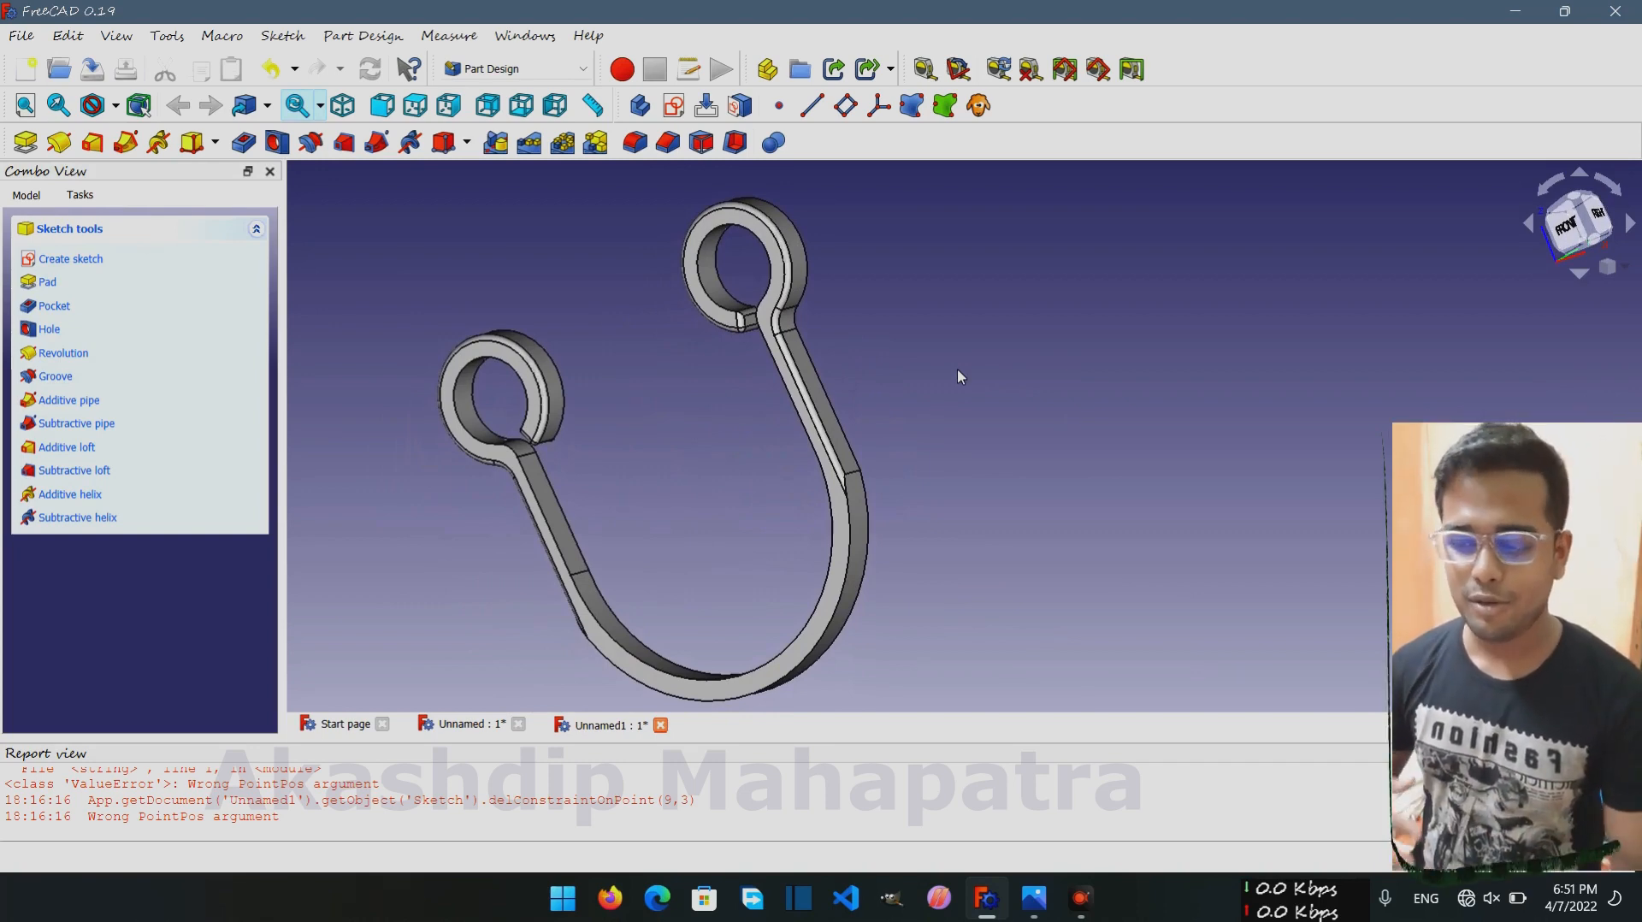
# Create a new document in the Part Design workbench and move the sketch and datum tools in front of the modelling tools
pyautogui.click(32, 34)
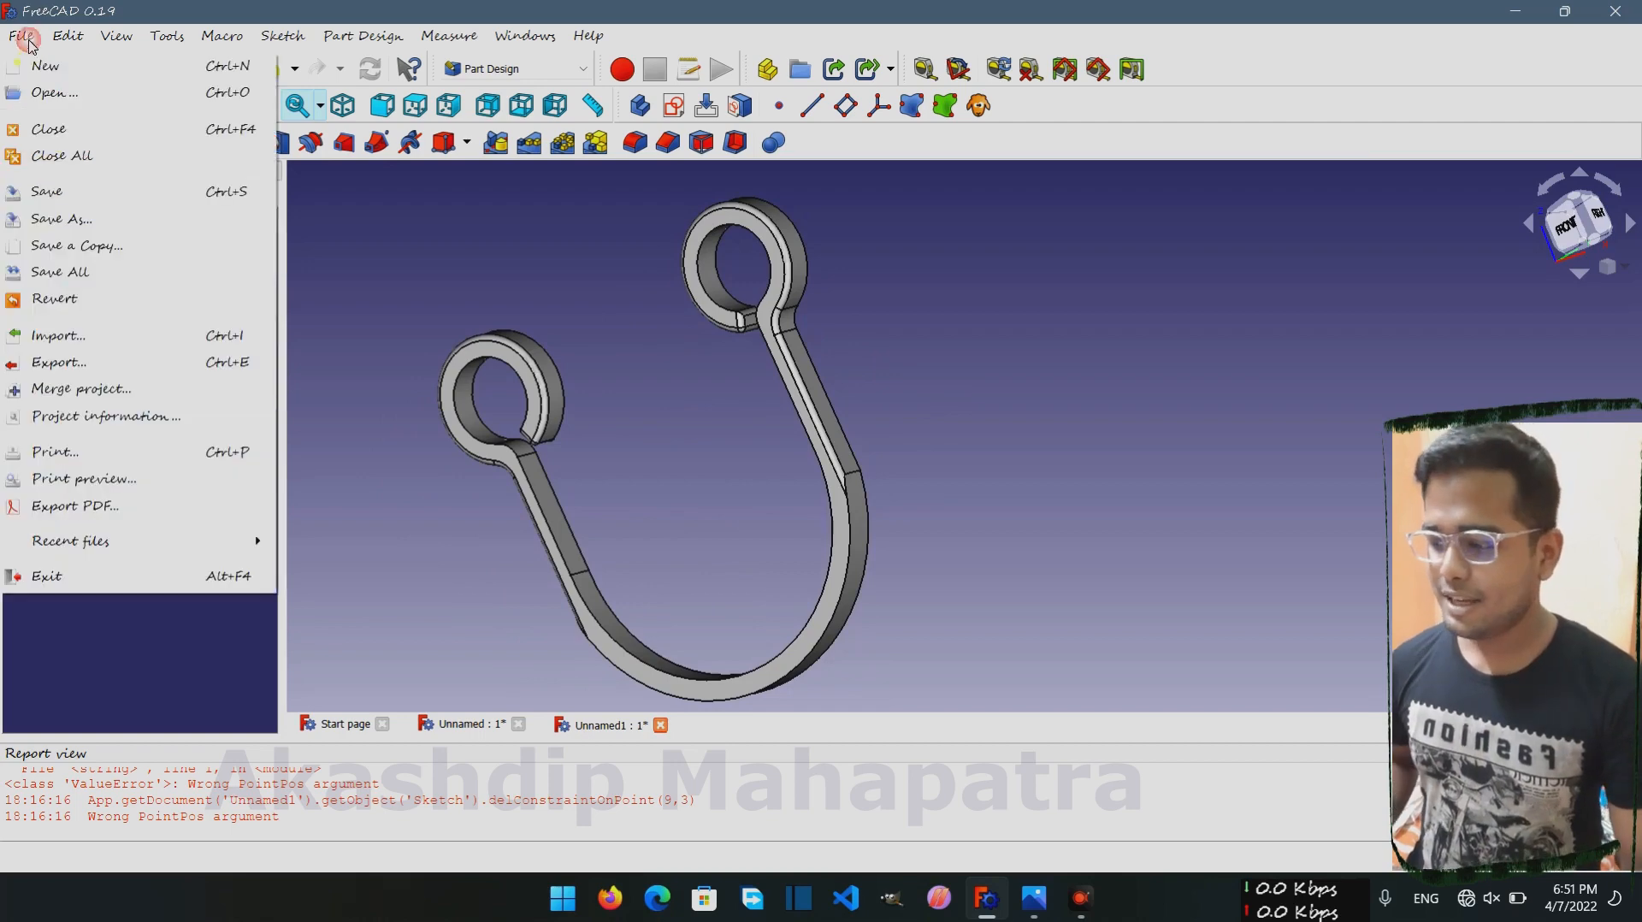
pyautogui.click(37, 75)
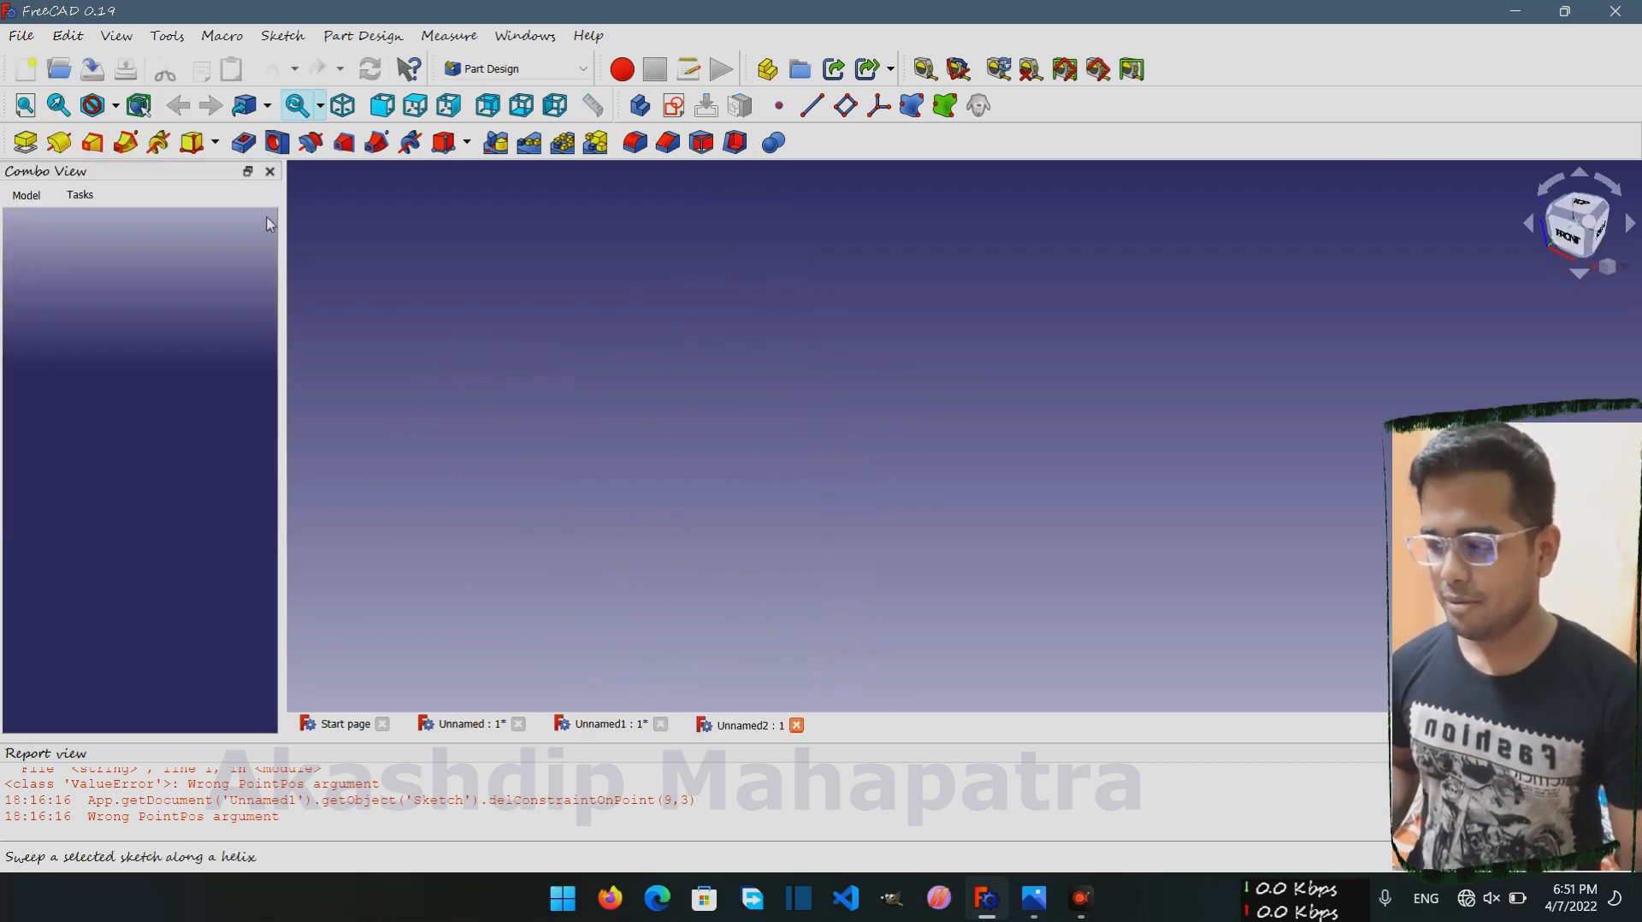
pyautogui.click(469, 74)
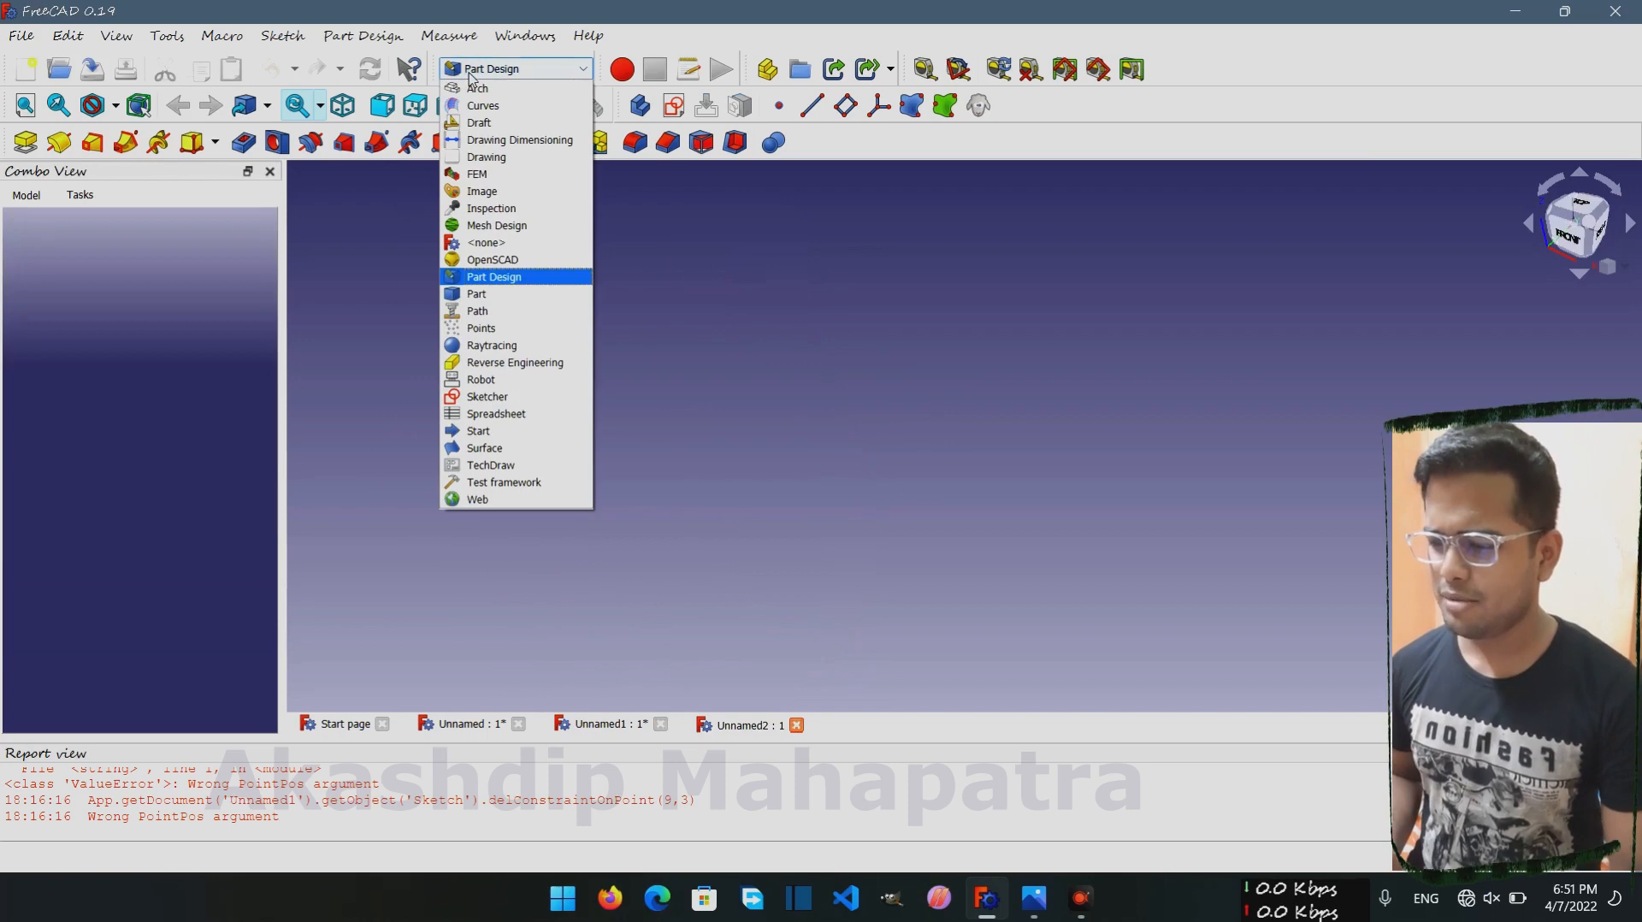
pyautogui.click(511, 278)
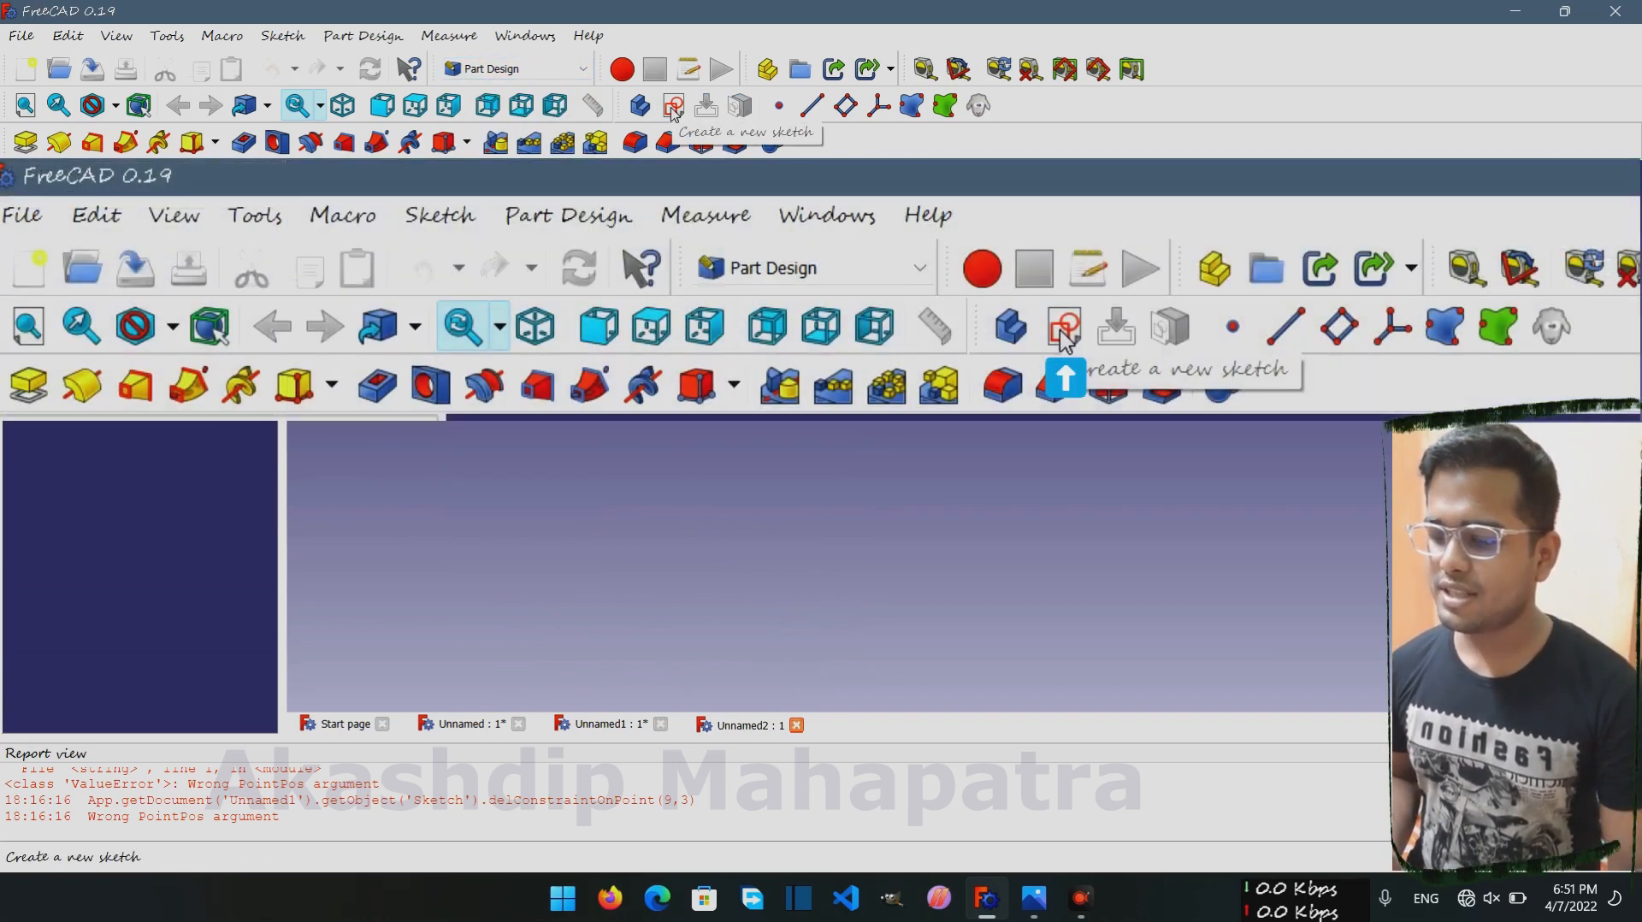
pyautogui.moveTo(624, 114)
pyautogui.mouseDown()
pyautogui.moveTo(263, 112)
pyautogui.moveTo(24, 155)
pyautogui.mouseUp()
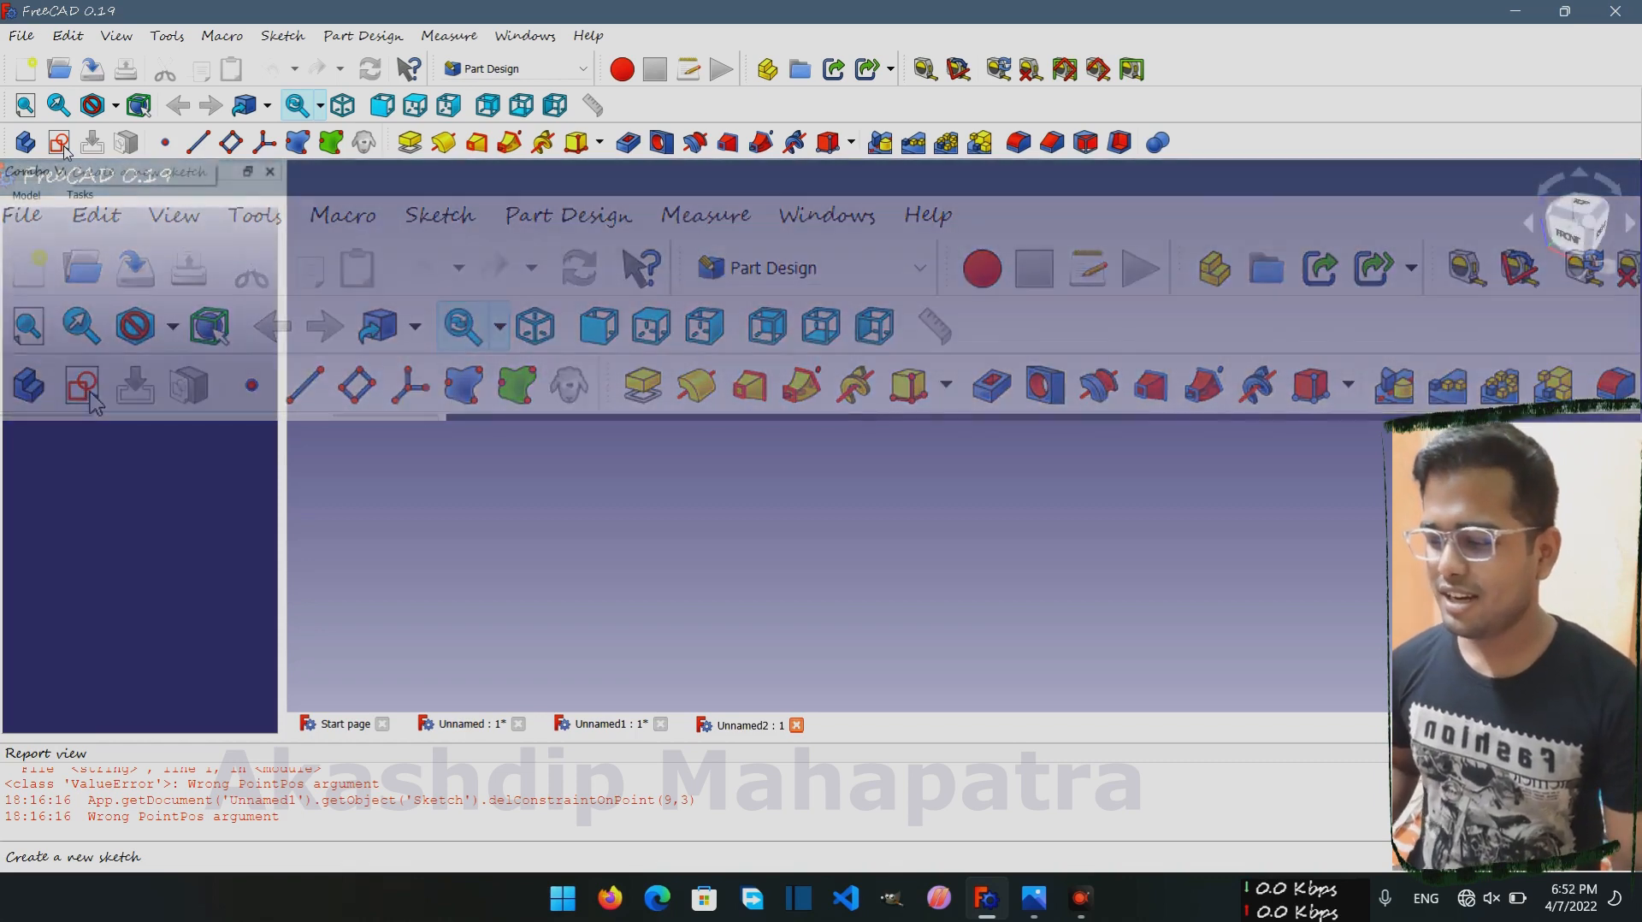
# Create a new sketch on the XZ plane
pyautogui.click(63, 147)
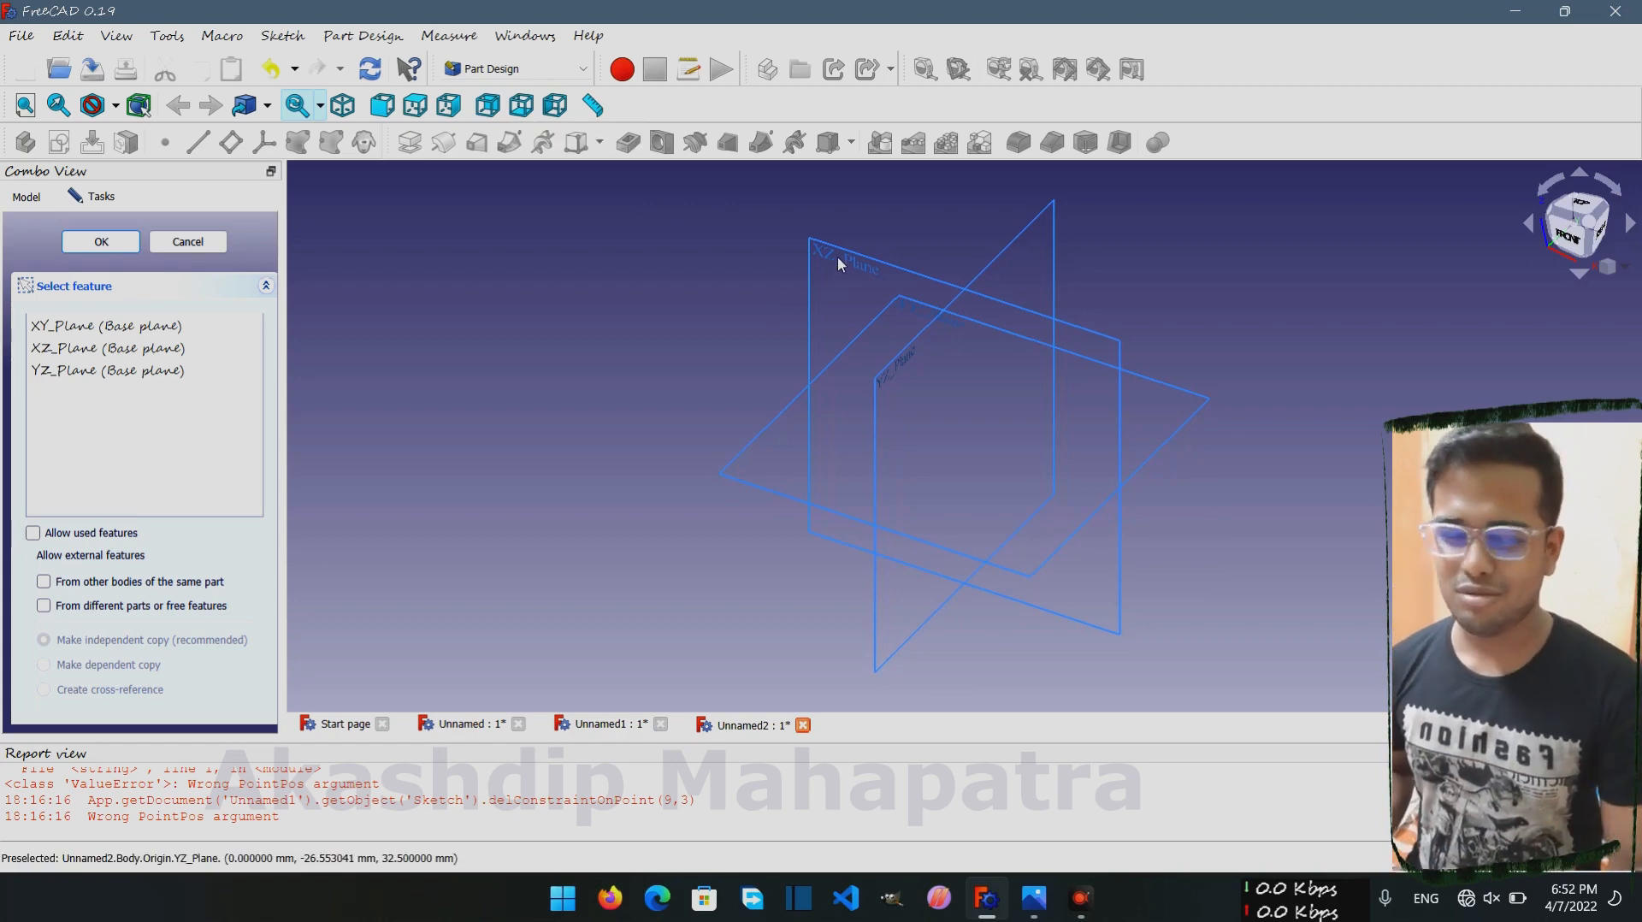
pyautogui.click(165, 357)
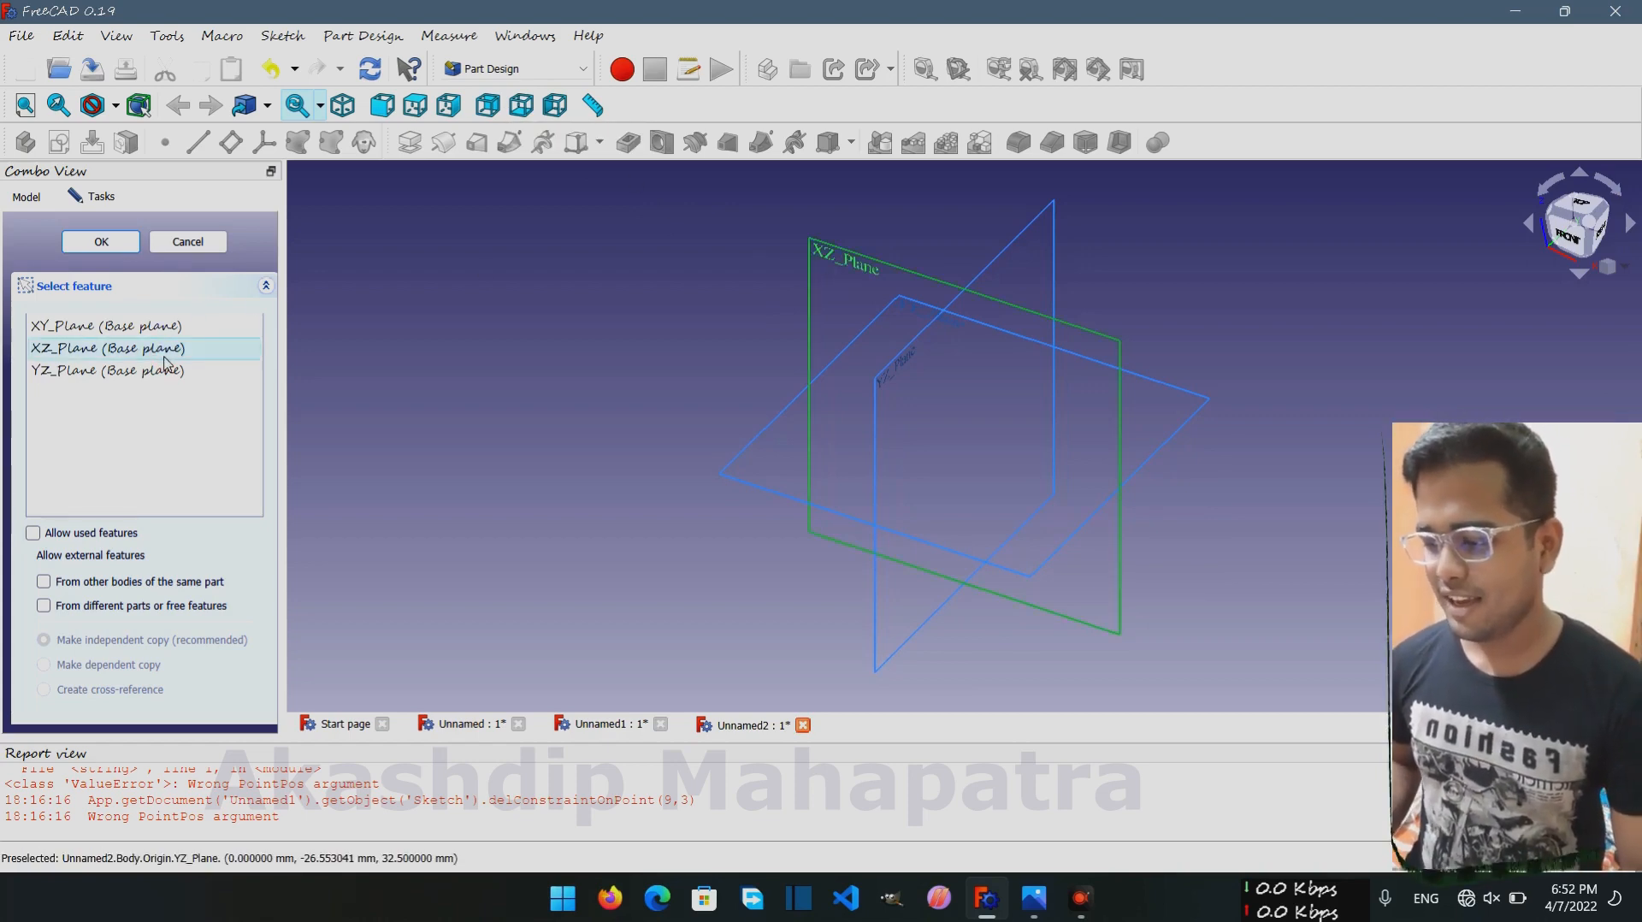
pyautogui.click(96, 243)
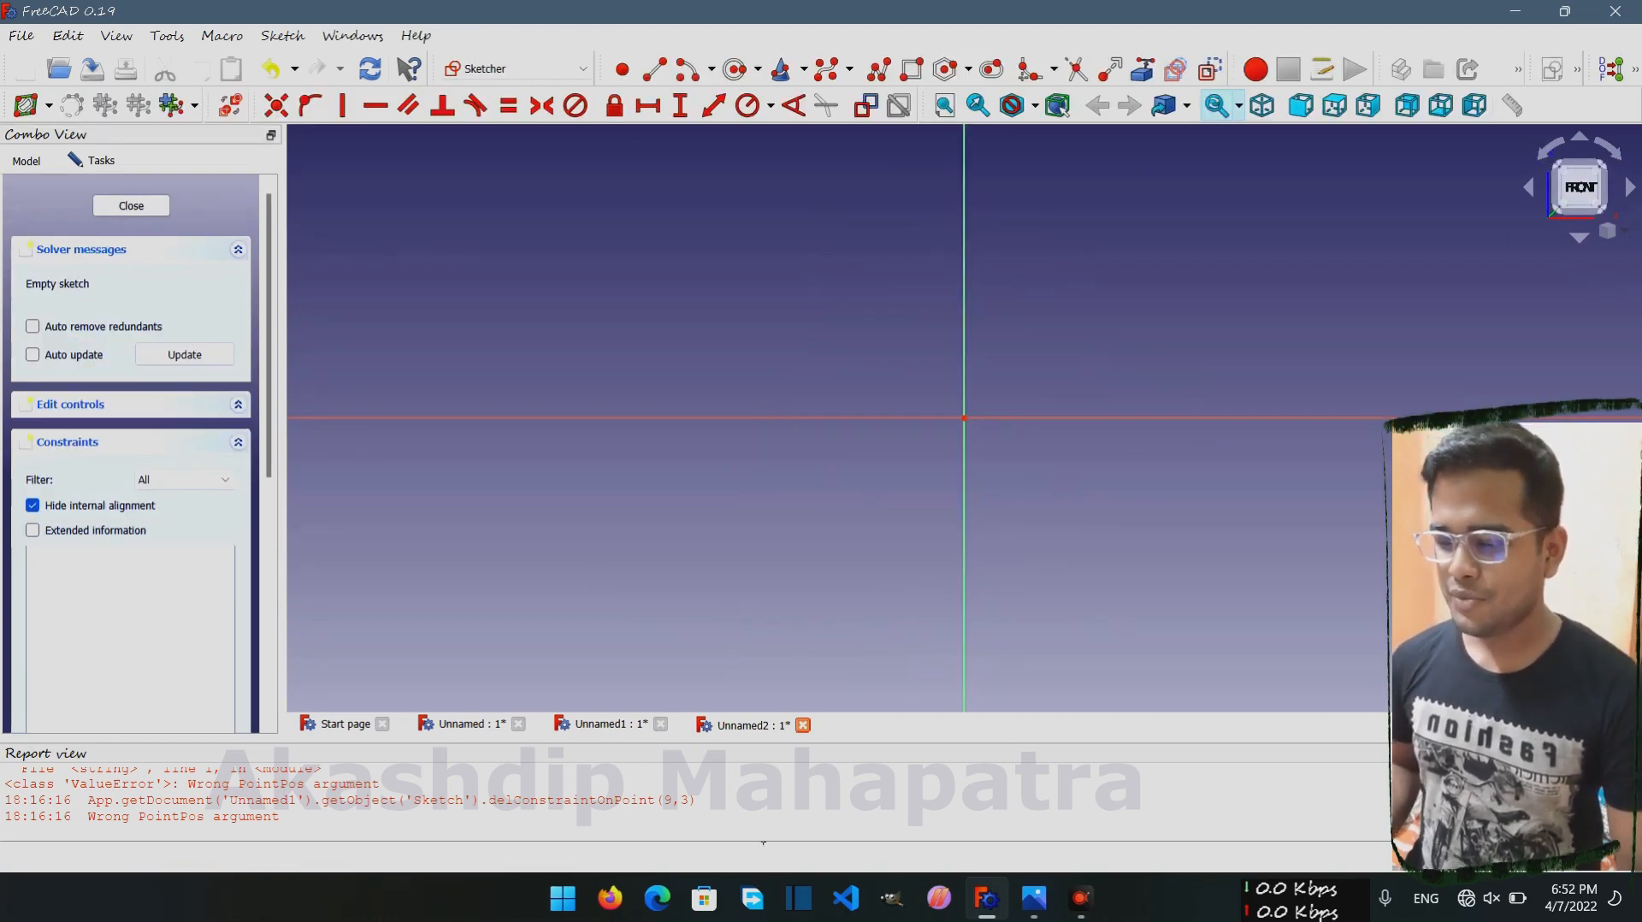
# Examine the U-shaped part's reference drawing in Photos and its finished model in the Unnamed1 document, returning to the new sketch
pyautogui.click(1033, 898)
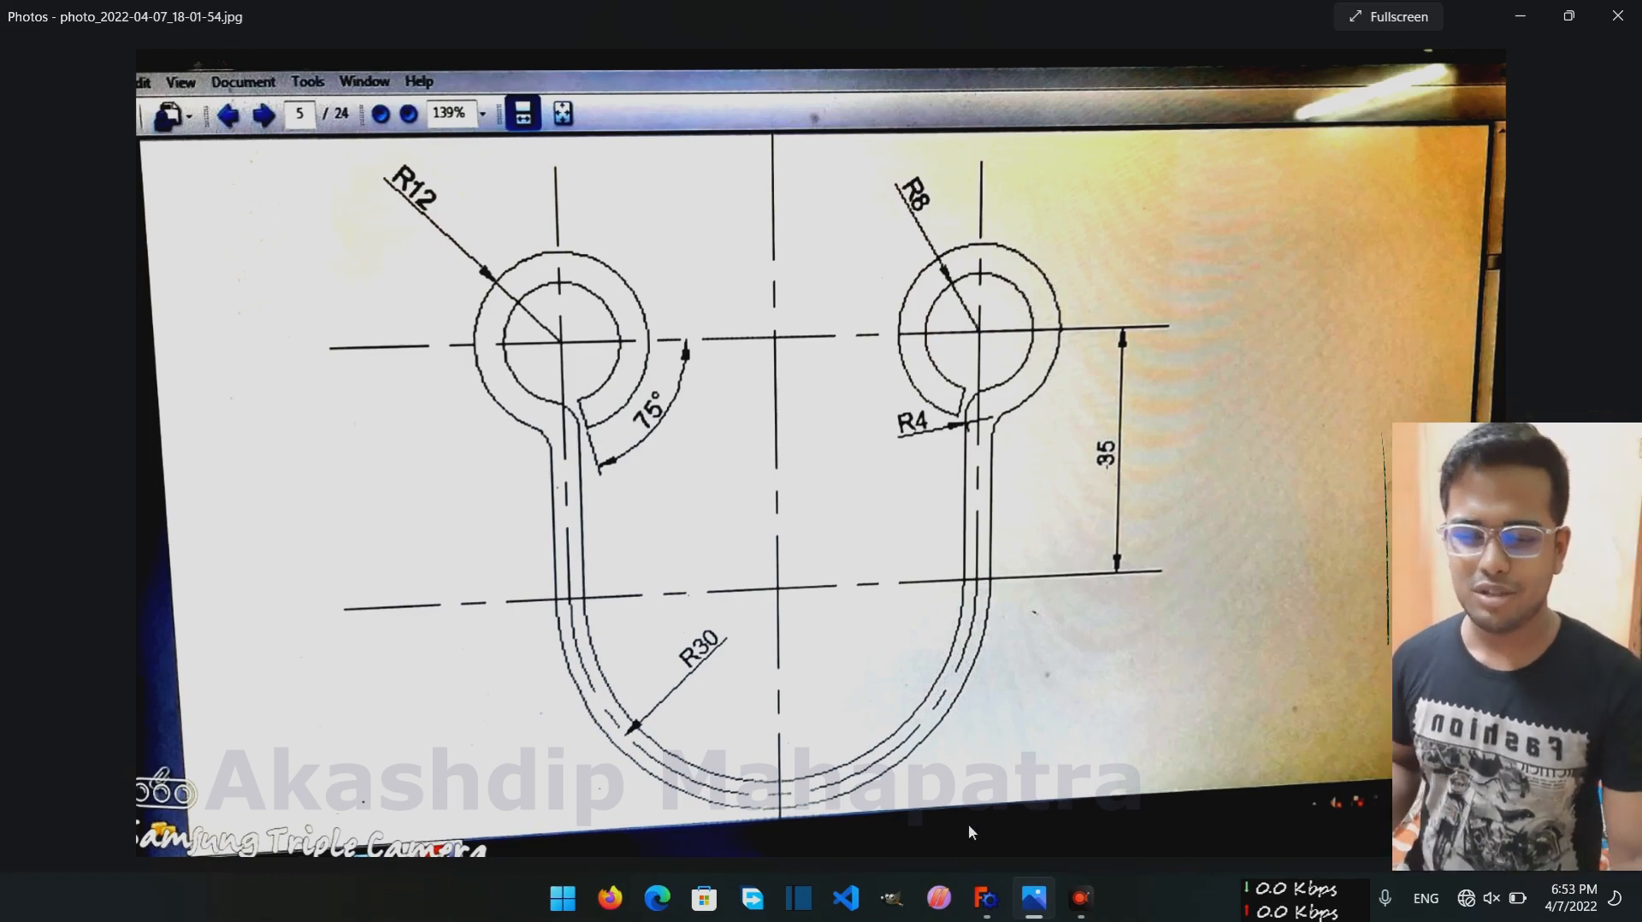
pyautogui.click(975, 902)
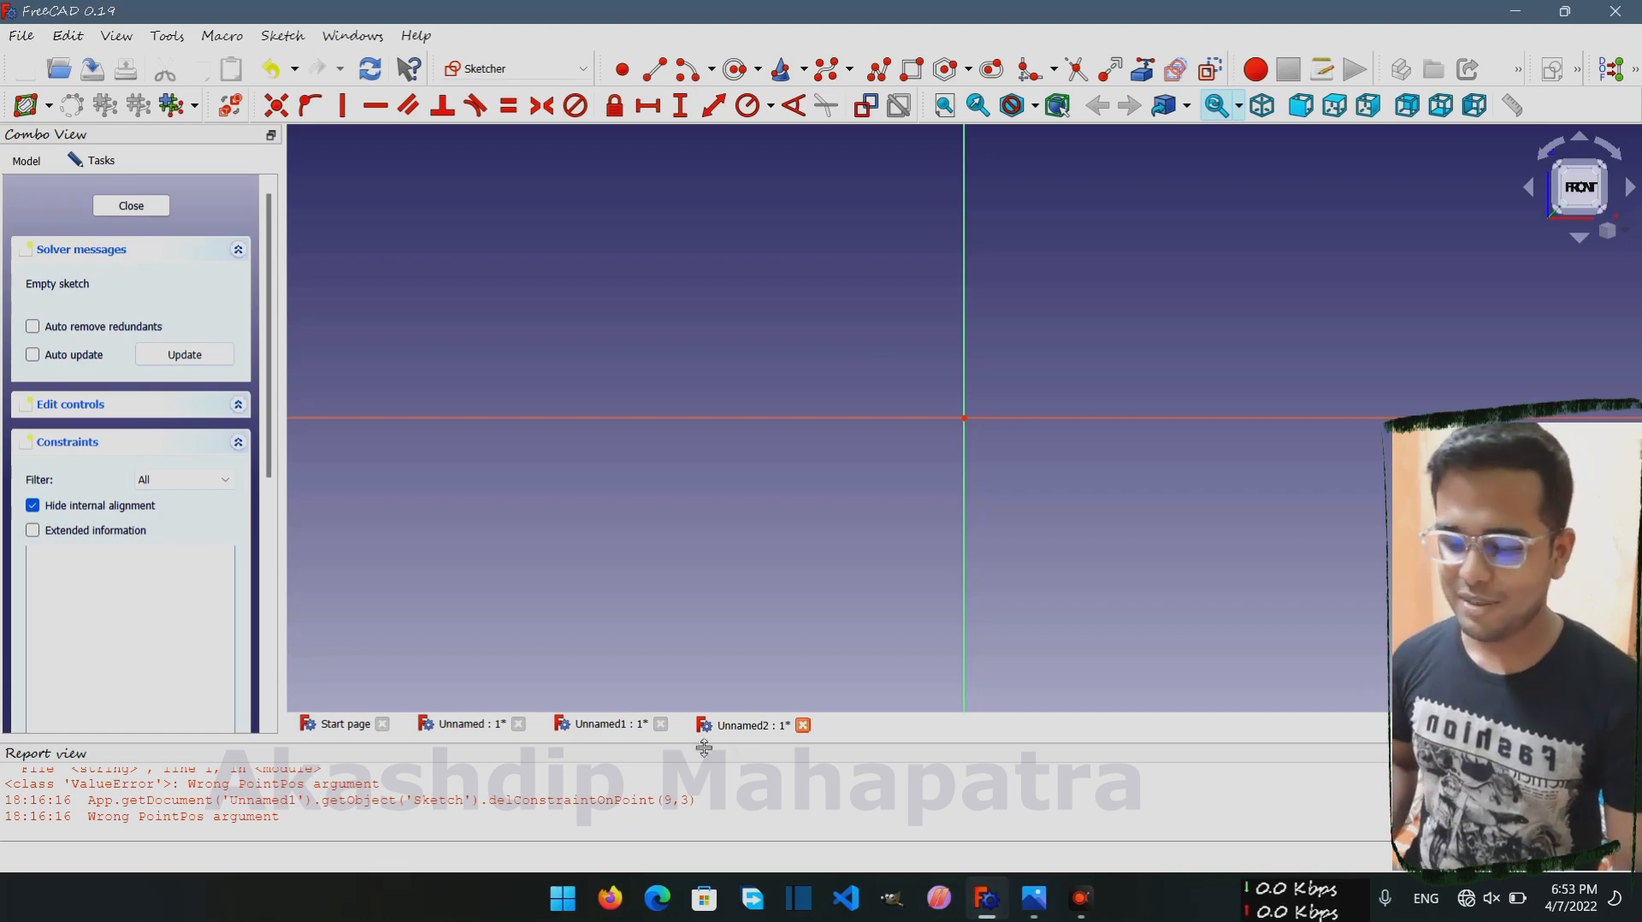
pyautogui.click(607, 724)
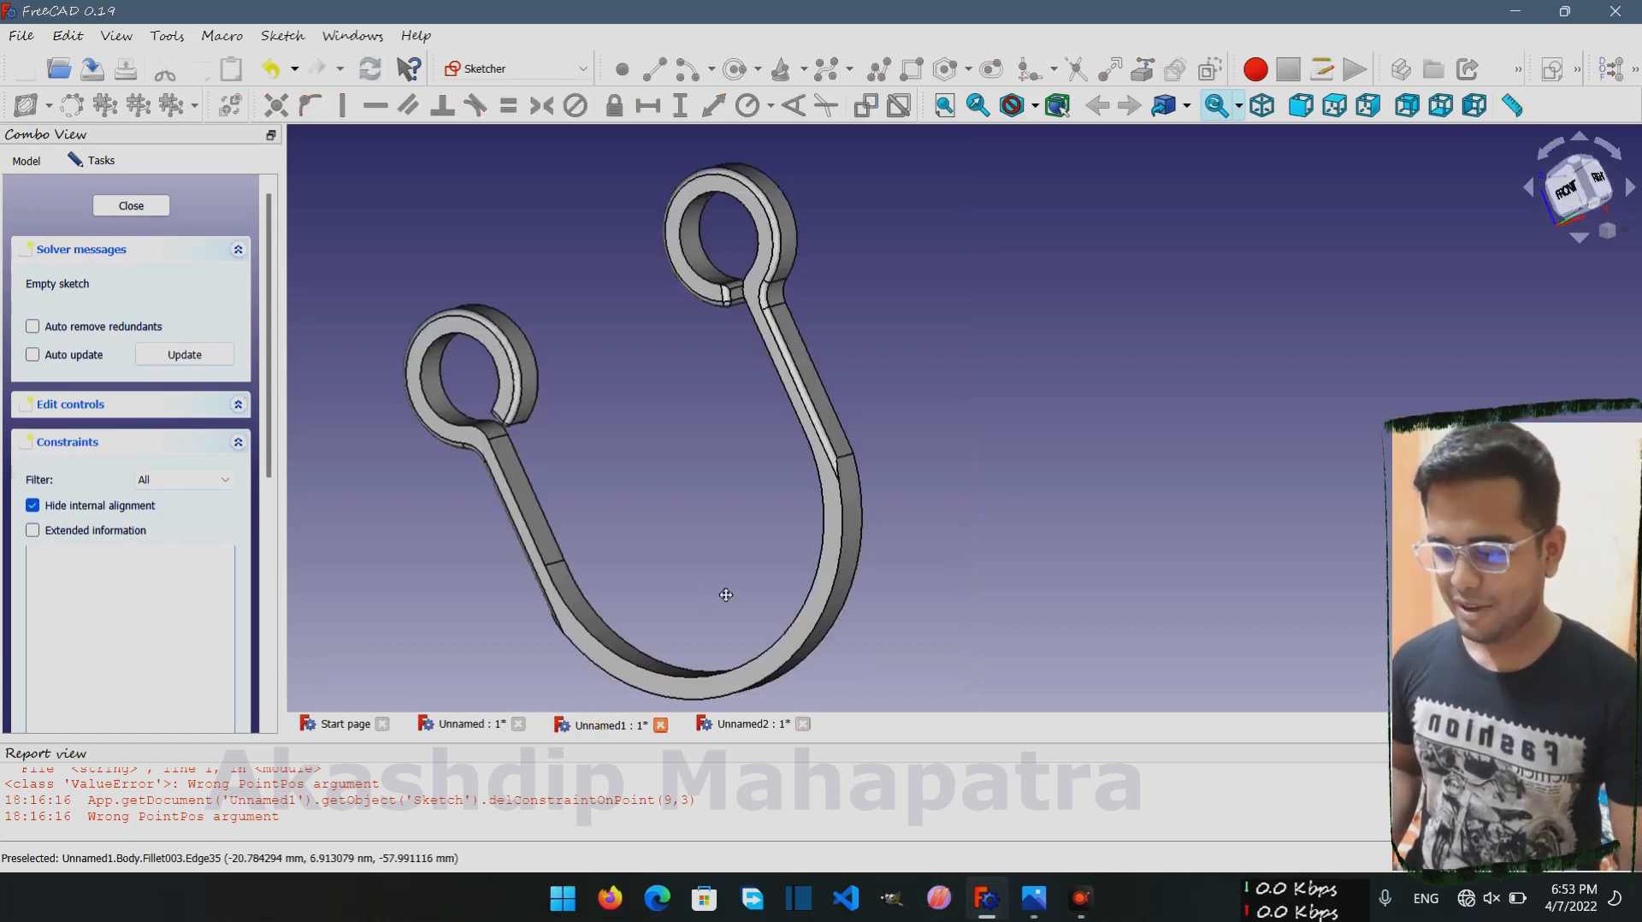
pyautogui.moveTo(722, 594); pyautogui.dragTo(759, 587, button='middle')
pyautogui.scroll(-1, 757, 580)
pyautogui.scroll(2, 756, 580)
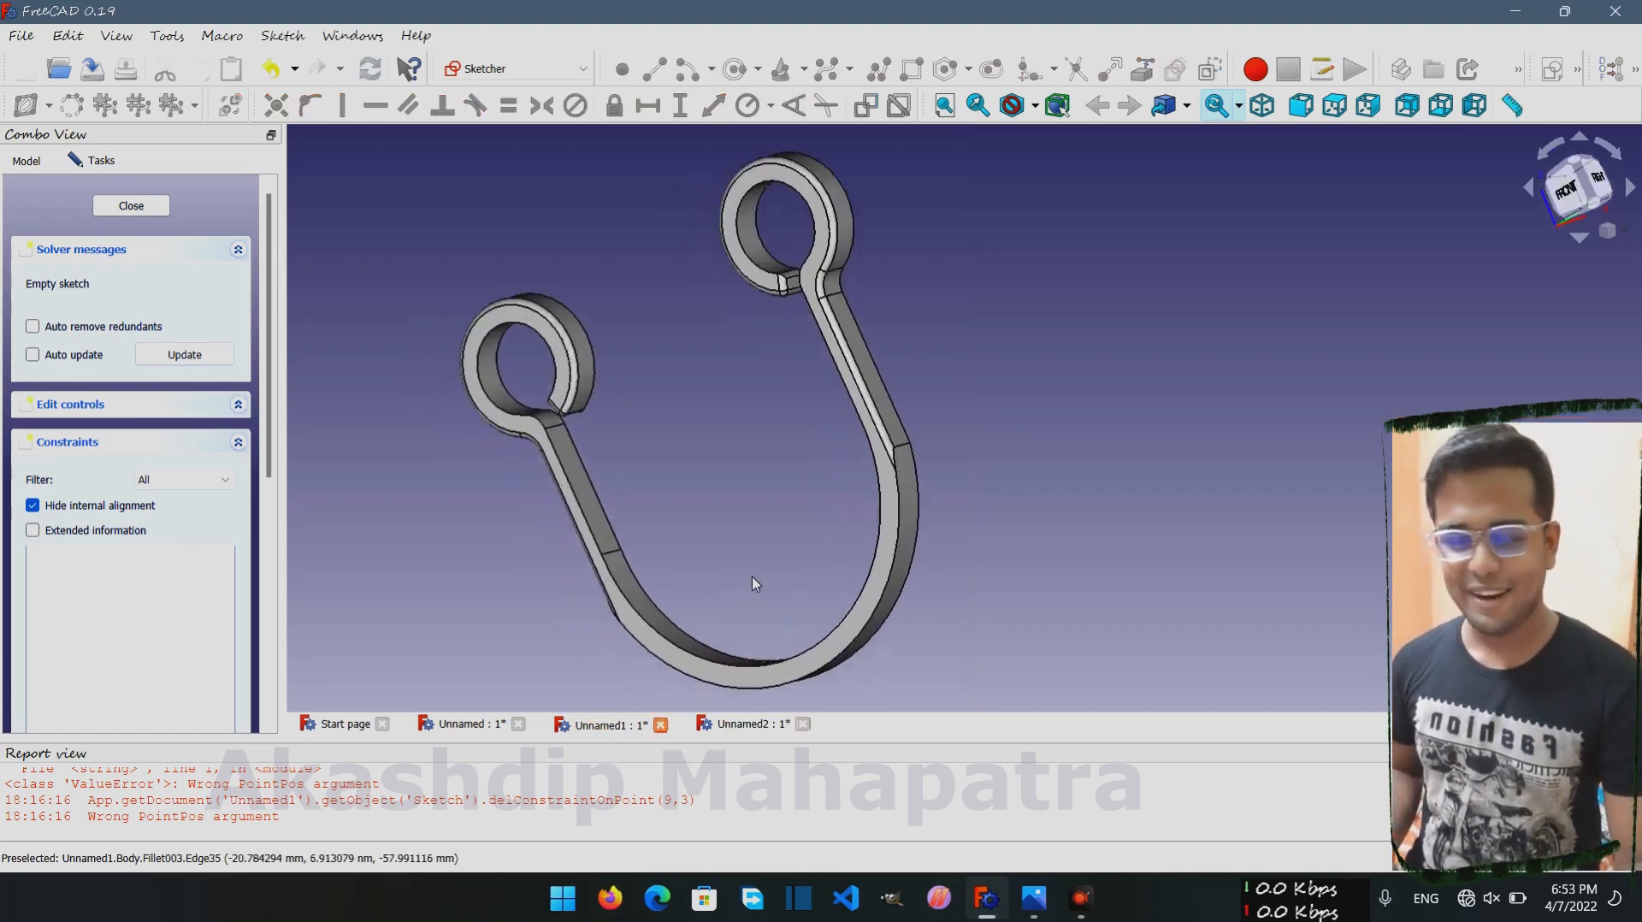
pyautogui.scroll(-2, 757, 580)
pyautogui.click(770, 726)
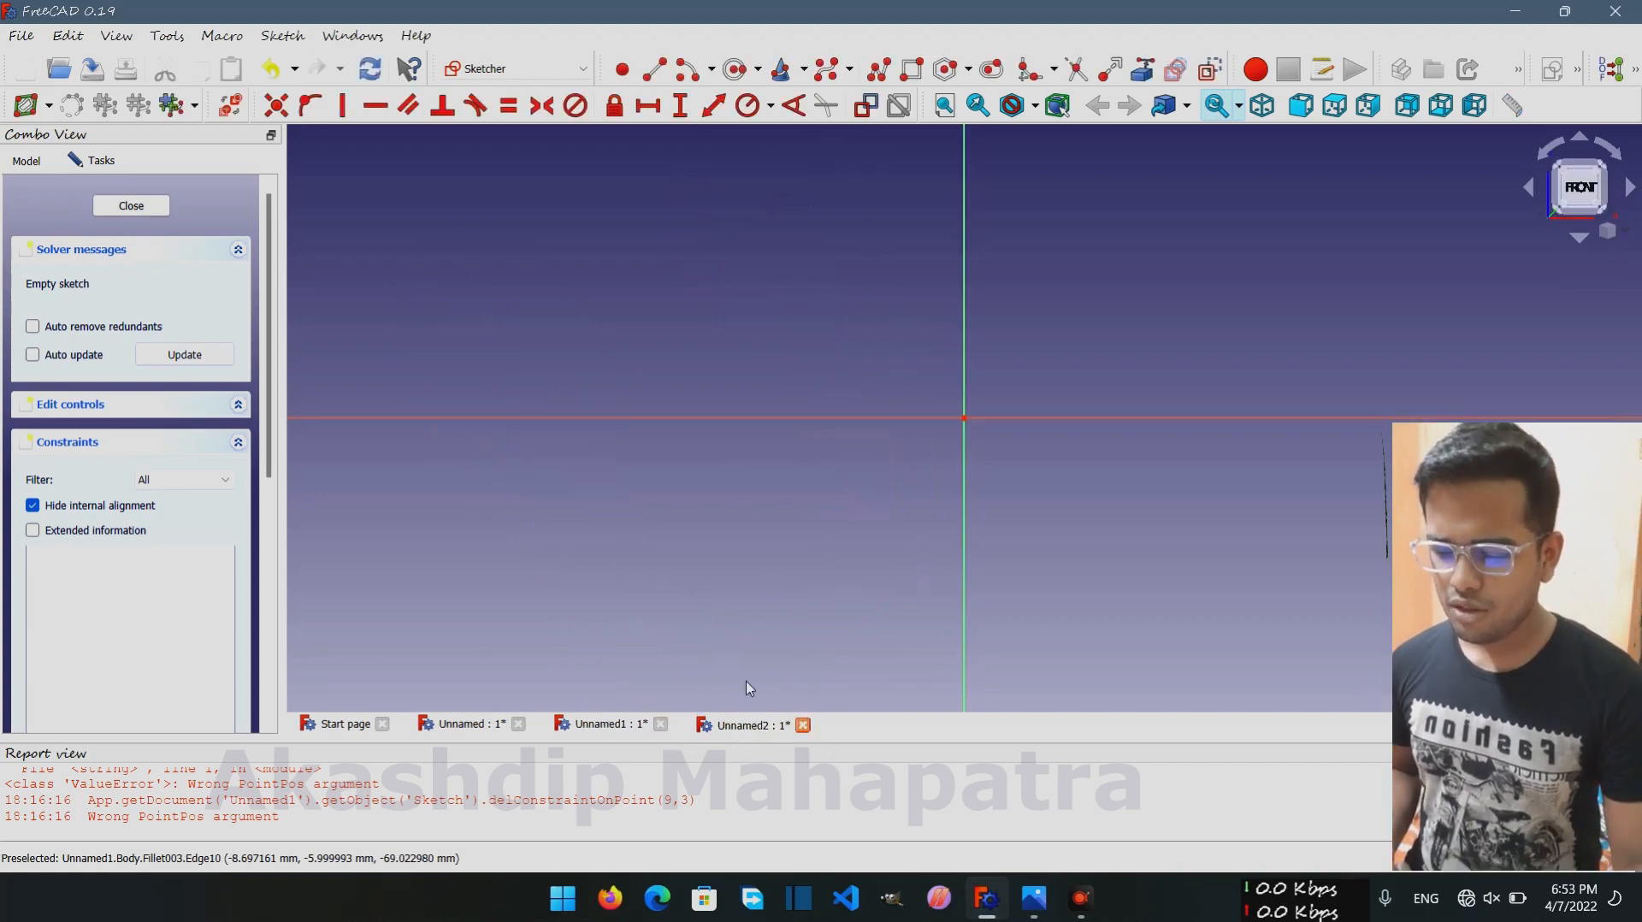
pyautogui.click(735, 69)
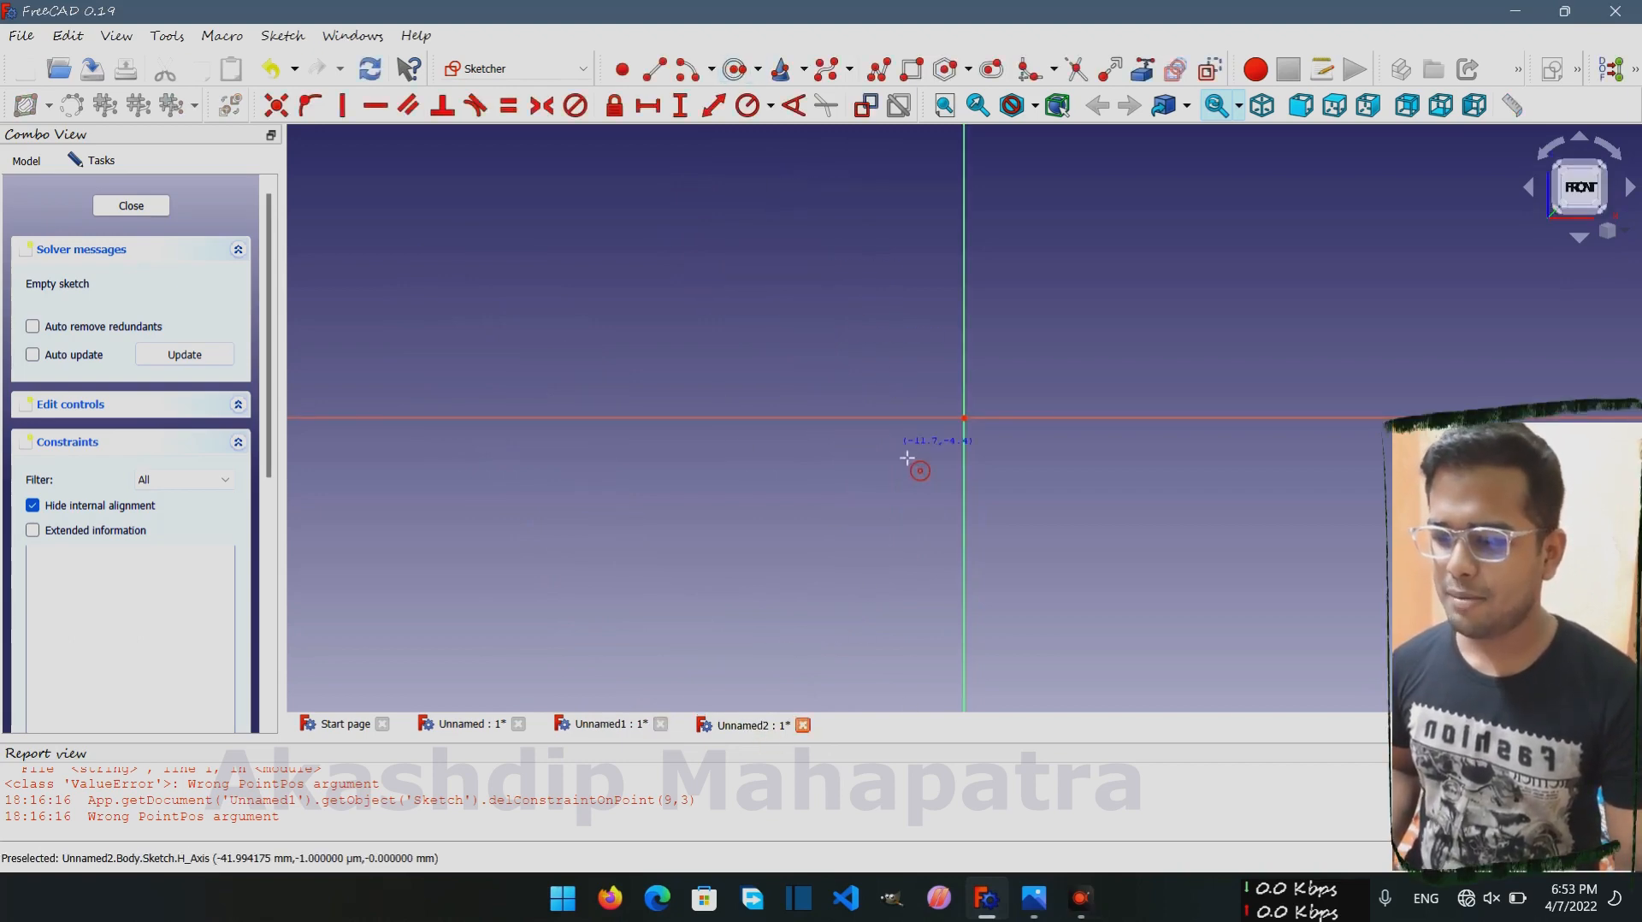
pyautogui.click(965, 590)
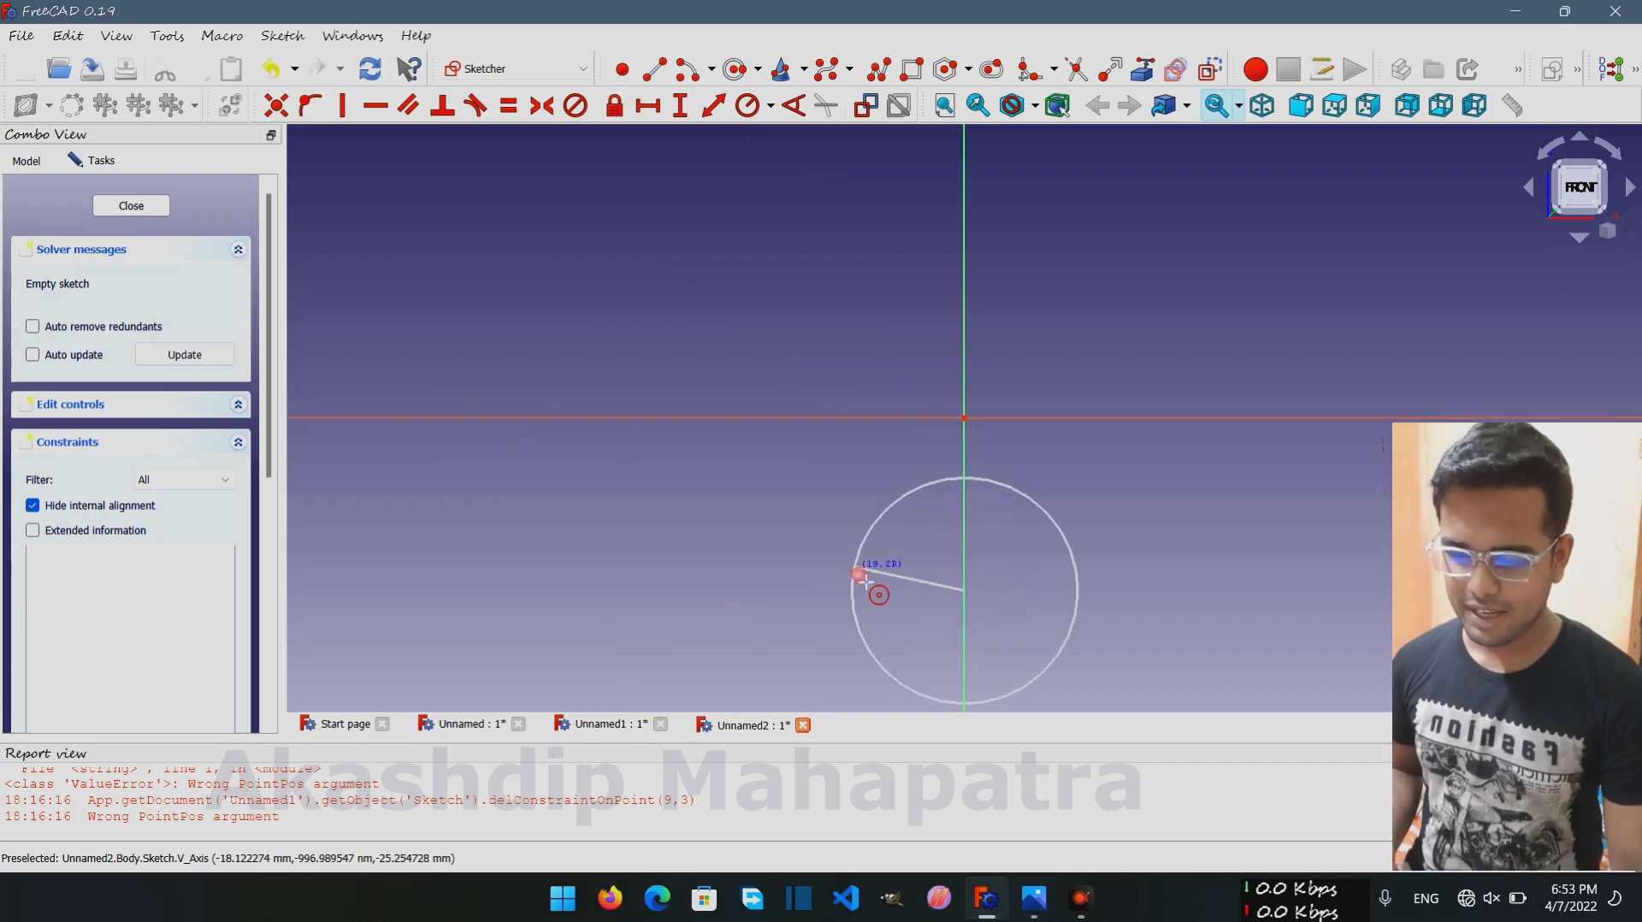
pyautogui.click(860, 577)
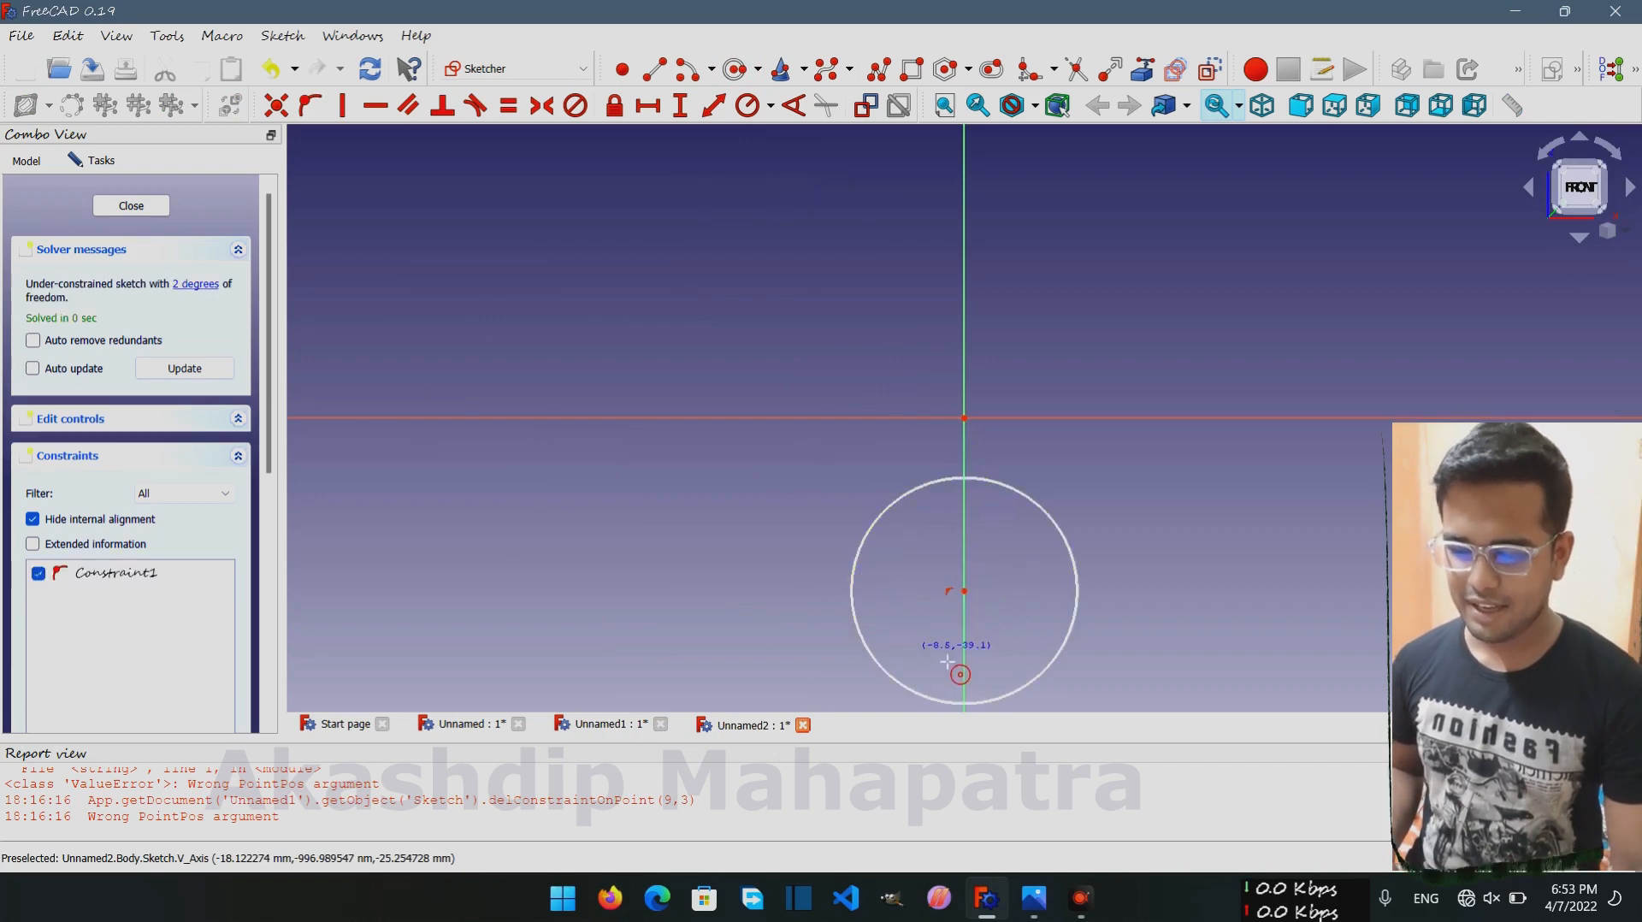
pyautogui.rightClick(896, 502)
pyautogui.click(886, 514)
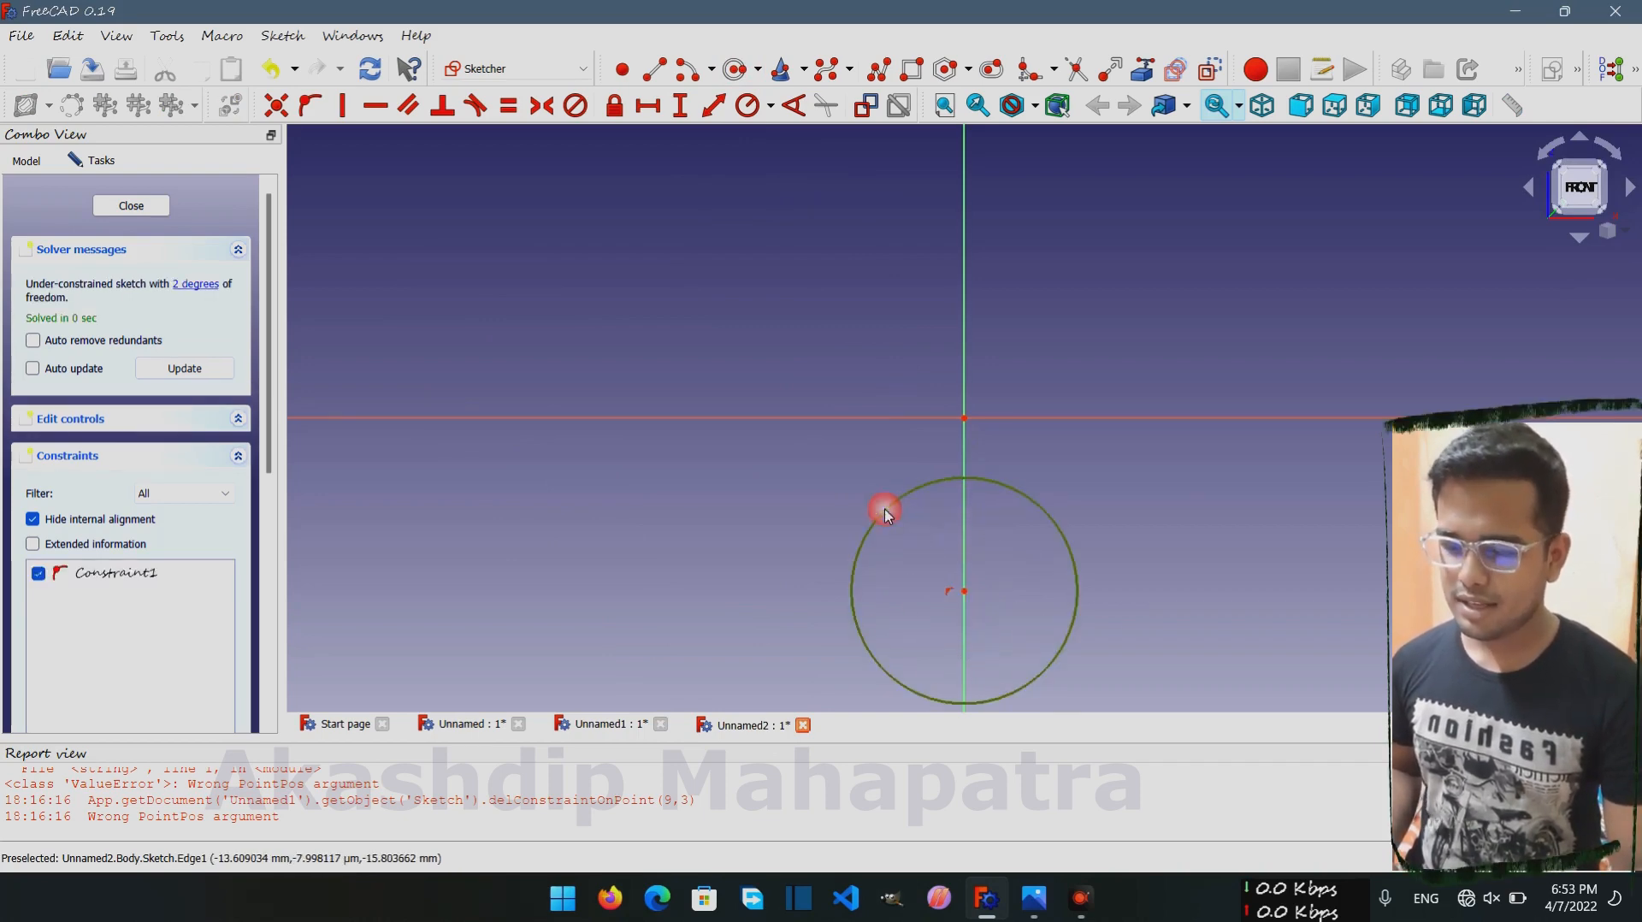
pyautogui.press('Delete')
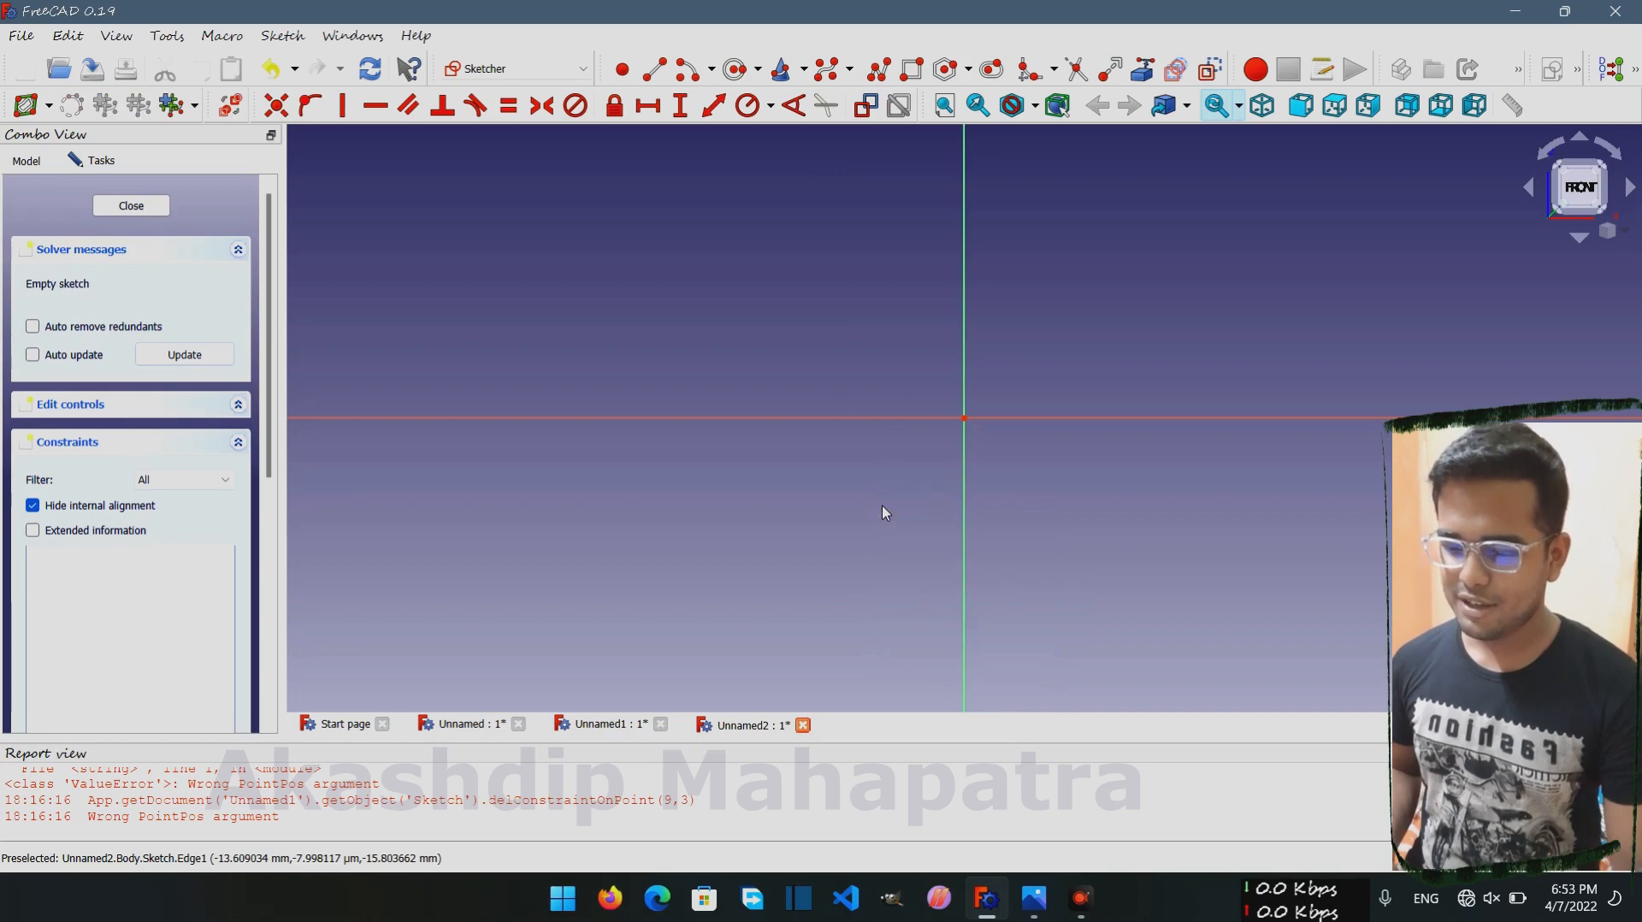
# Sketch a downward-curving arc below the origin with its centre on the vertical axis
pyautogui.click(689, 72)
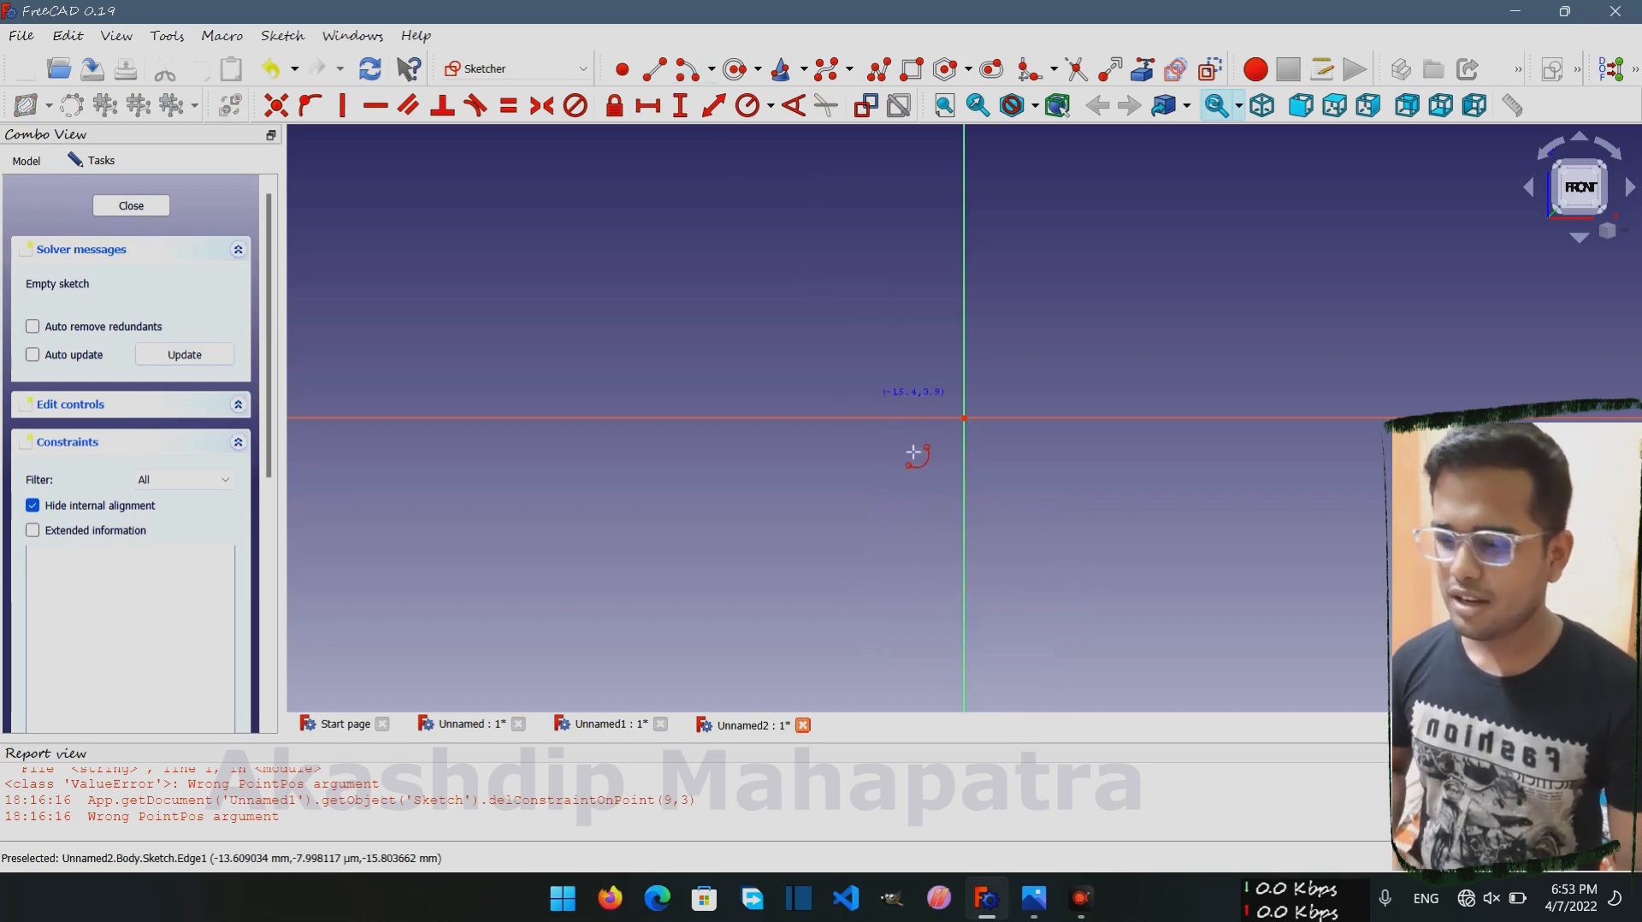
pyautogui.click(964, 535)
pyautogui.click(878, 539)
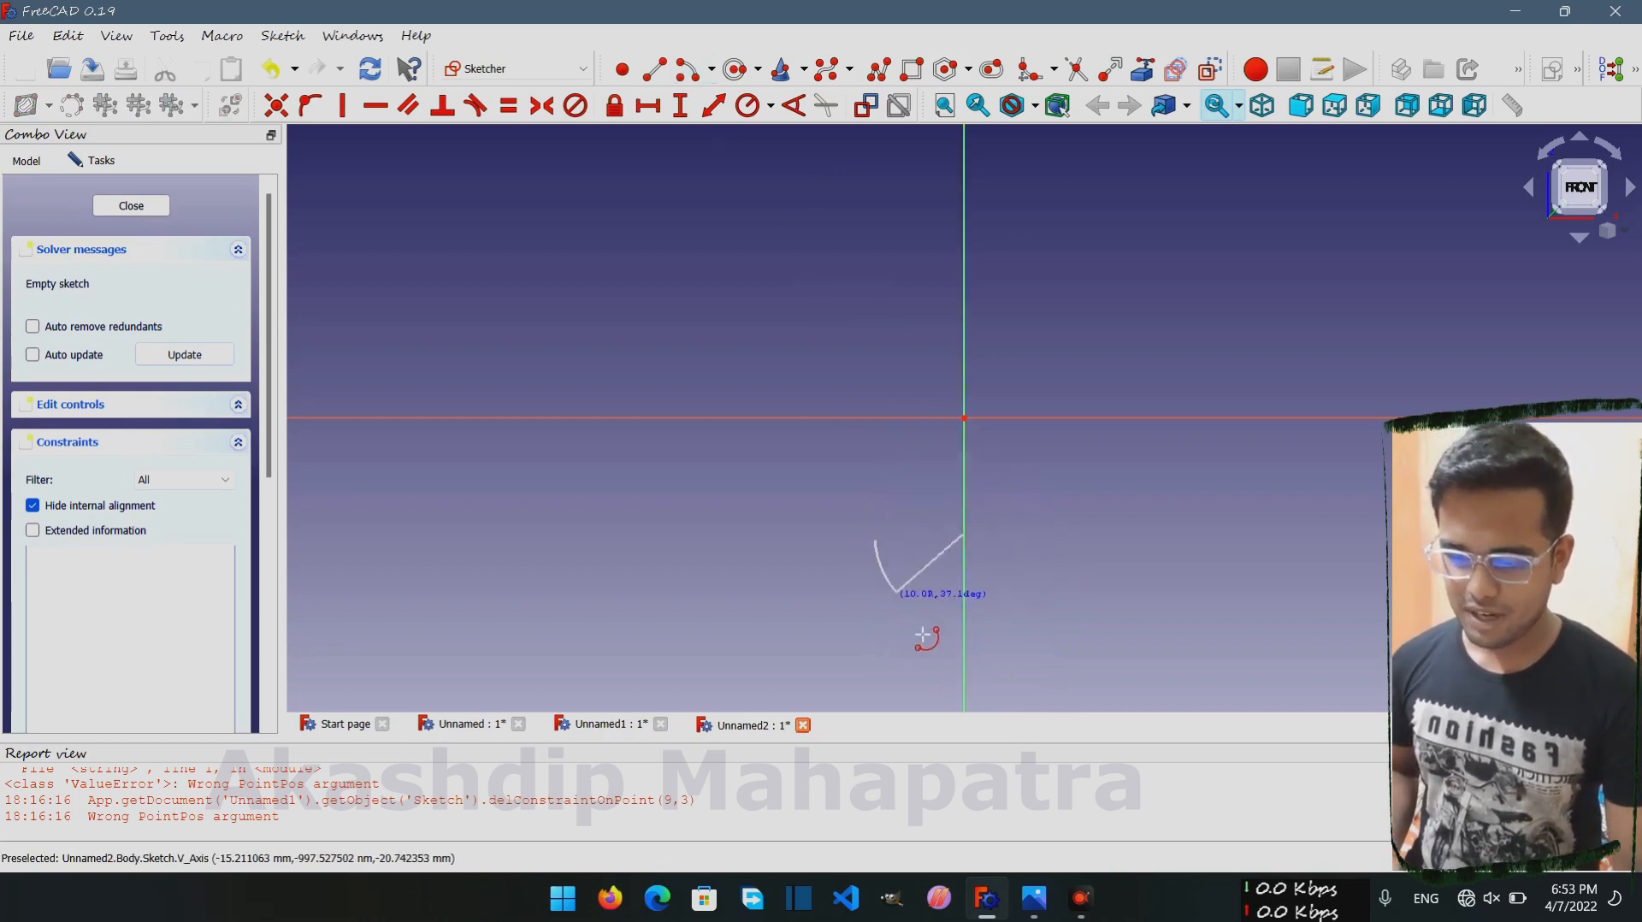
pyautogui.click(1040, 577)
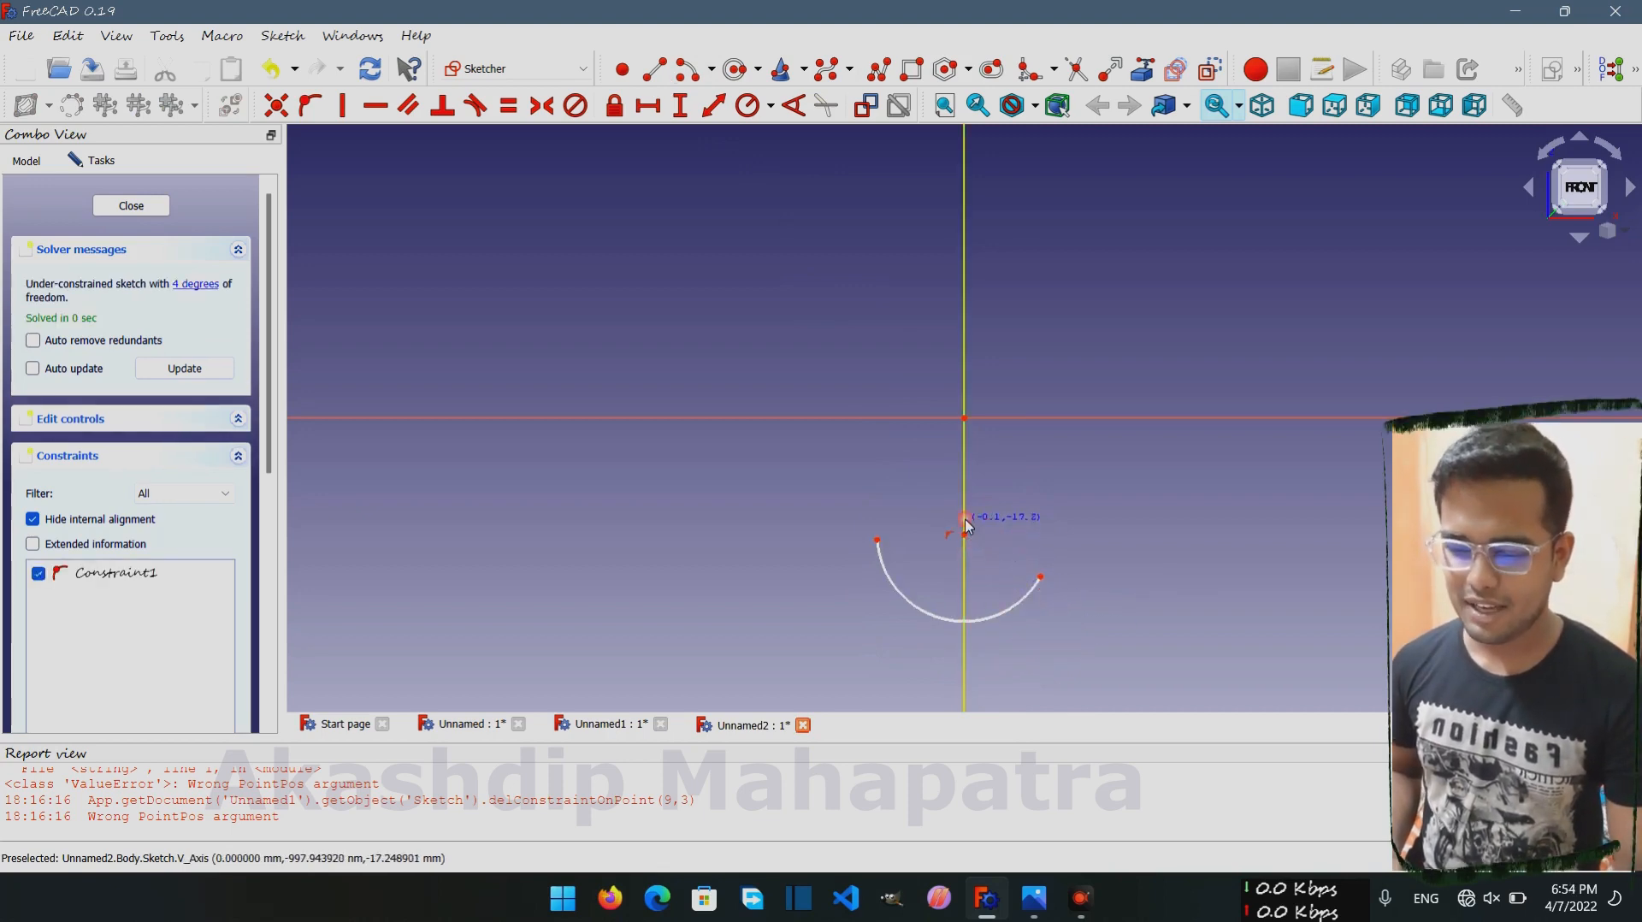
# Sketch a second downward-curving arc near the first and make the two arc centres coincident
pyautogui.click(949, 520)
pyautogui.scroll(5, 838, 560)
pyautogui.click(533, 486)
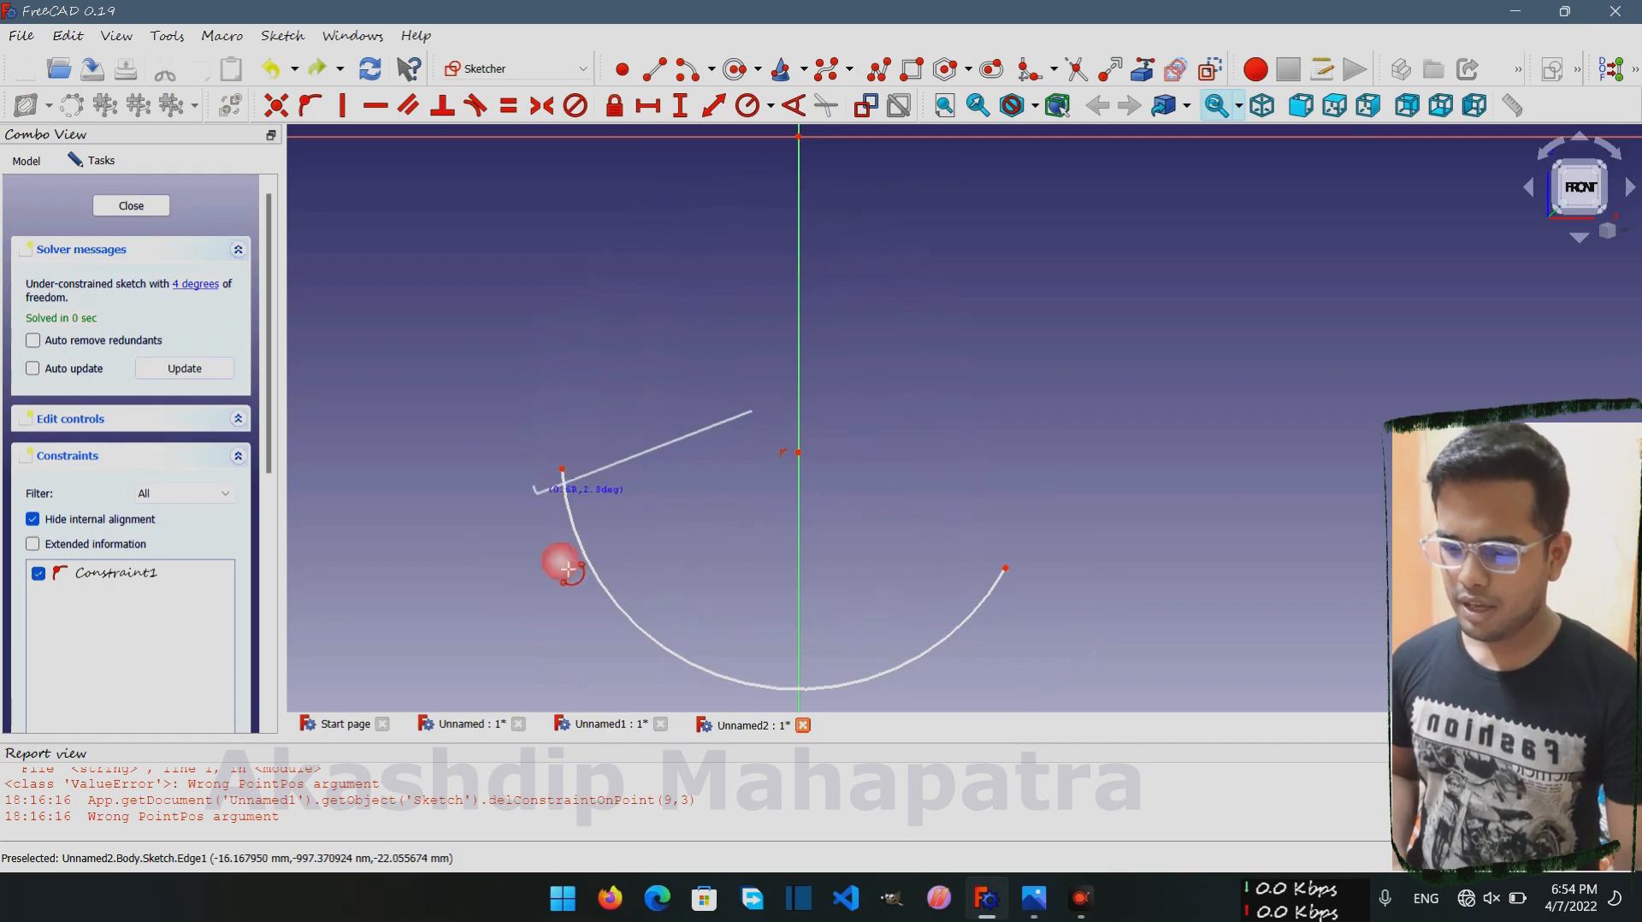
pyautogui.click(894, 572)
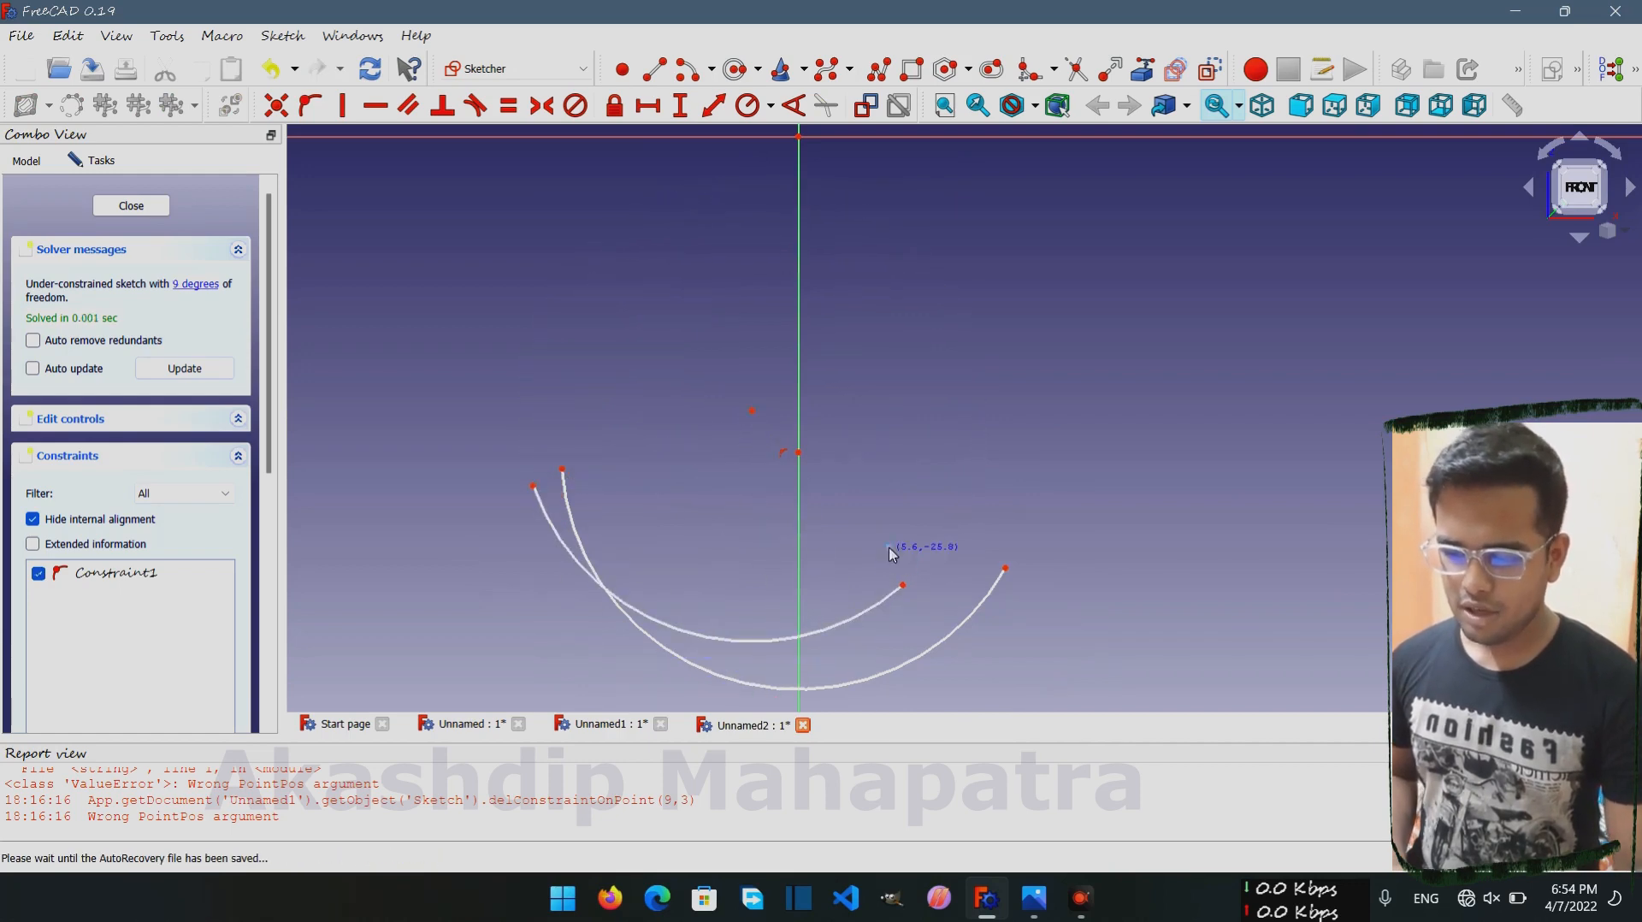
pyautogui.rightClick(779, 458)
pyautogui.click(753, 412)
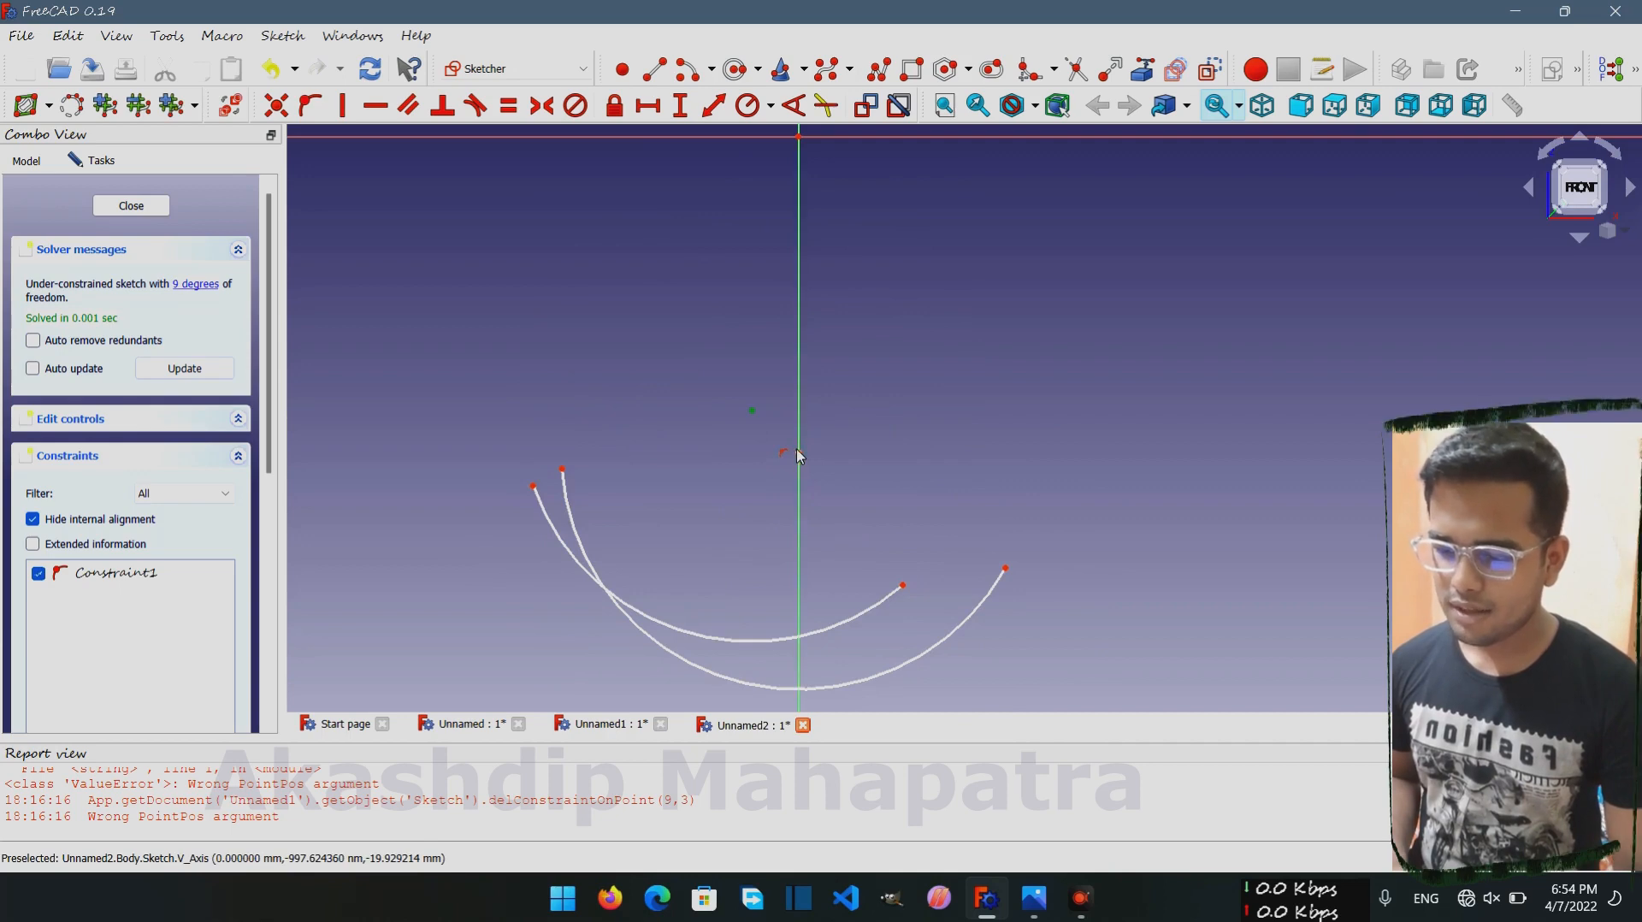
pyautogui.click(275, 105)
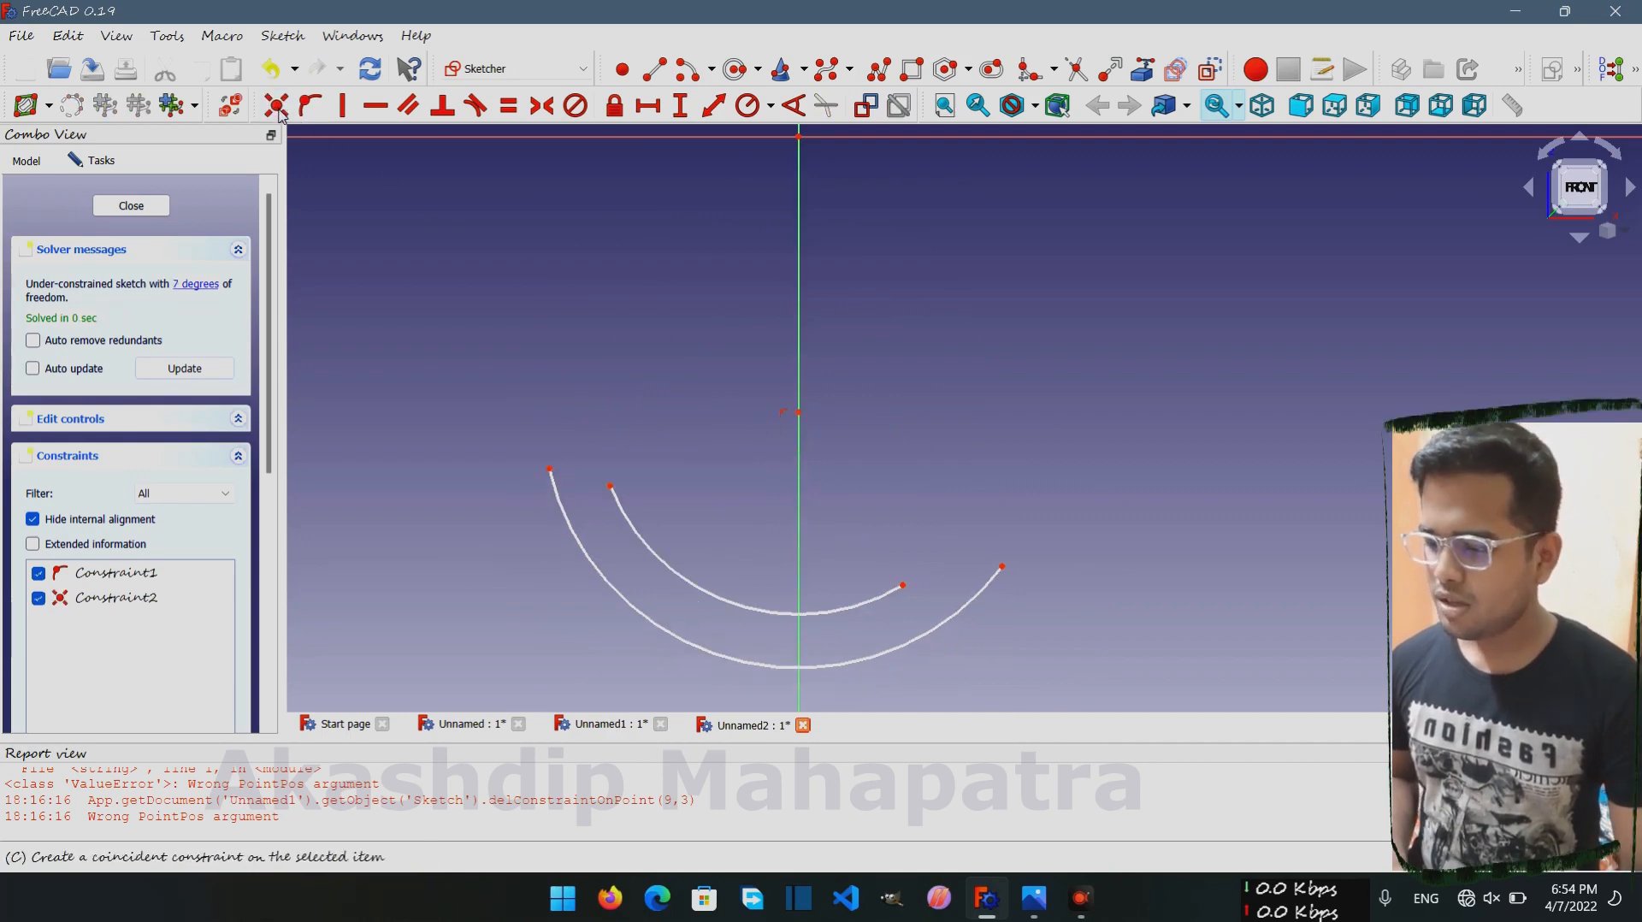
# Check the reference drawing and constrain the inner arc's radius to 30 mm
pyautogui.click(749, 614)
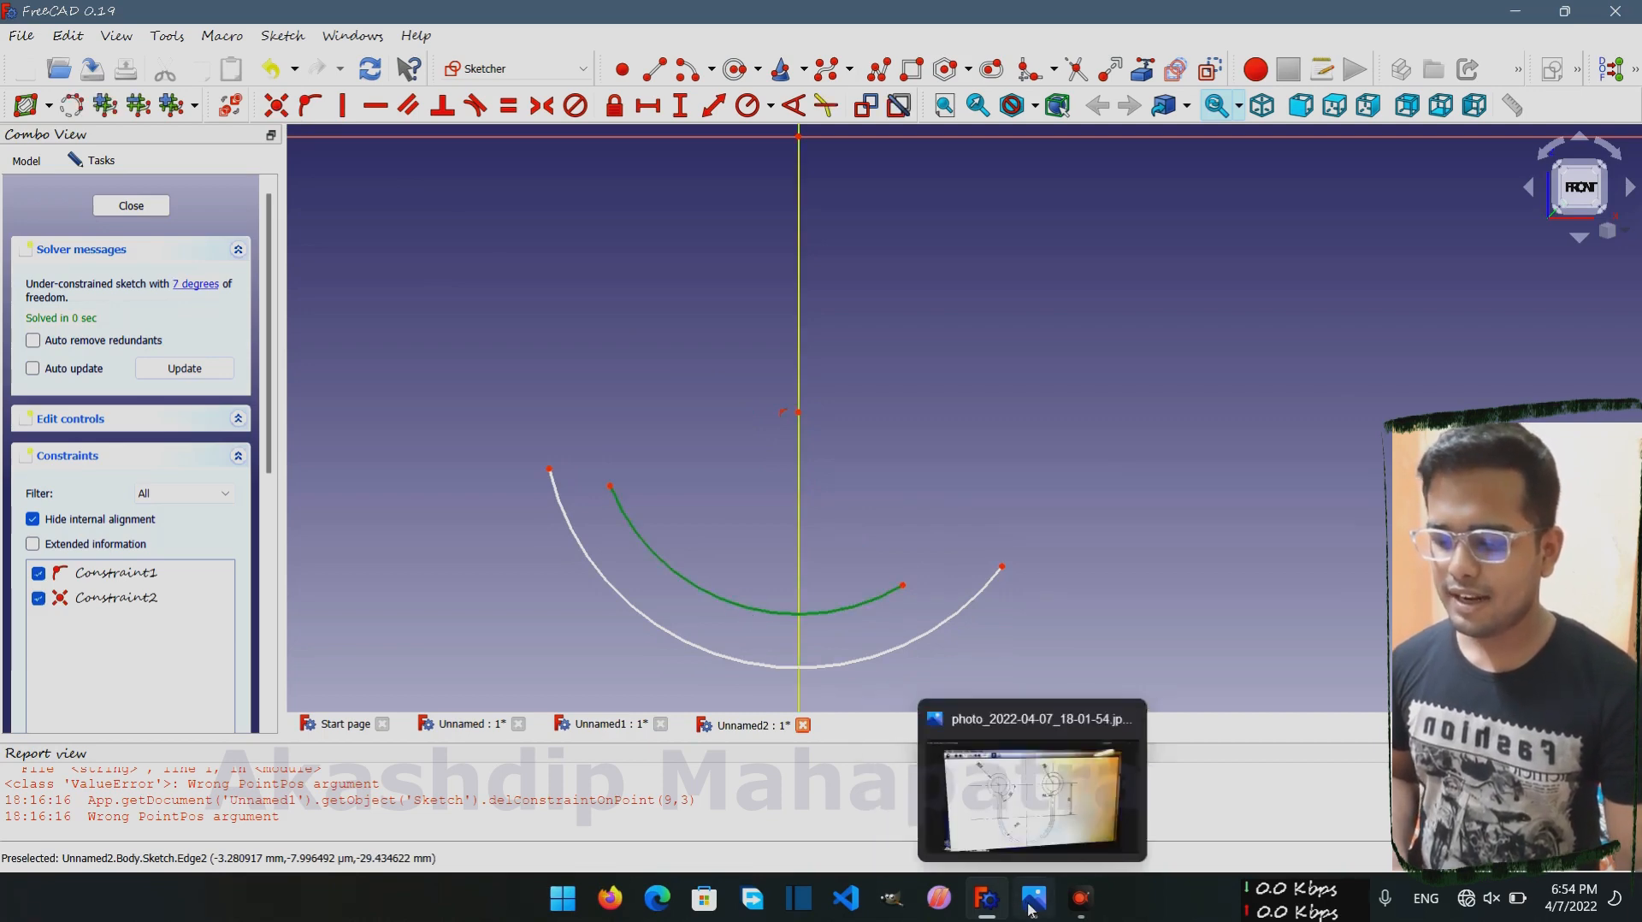
pyautogui.click(1032, 903)
pyautogui.click(1032, 902)
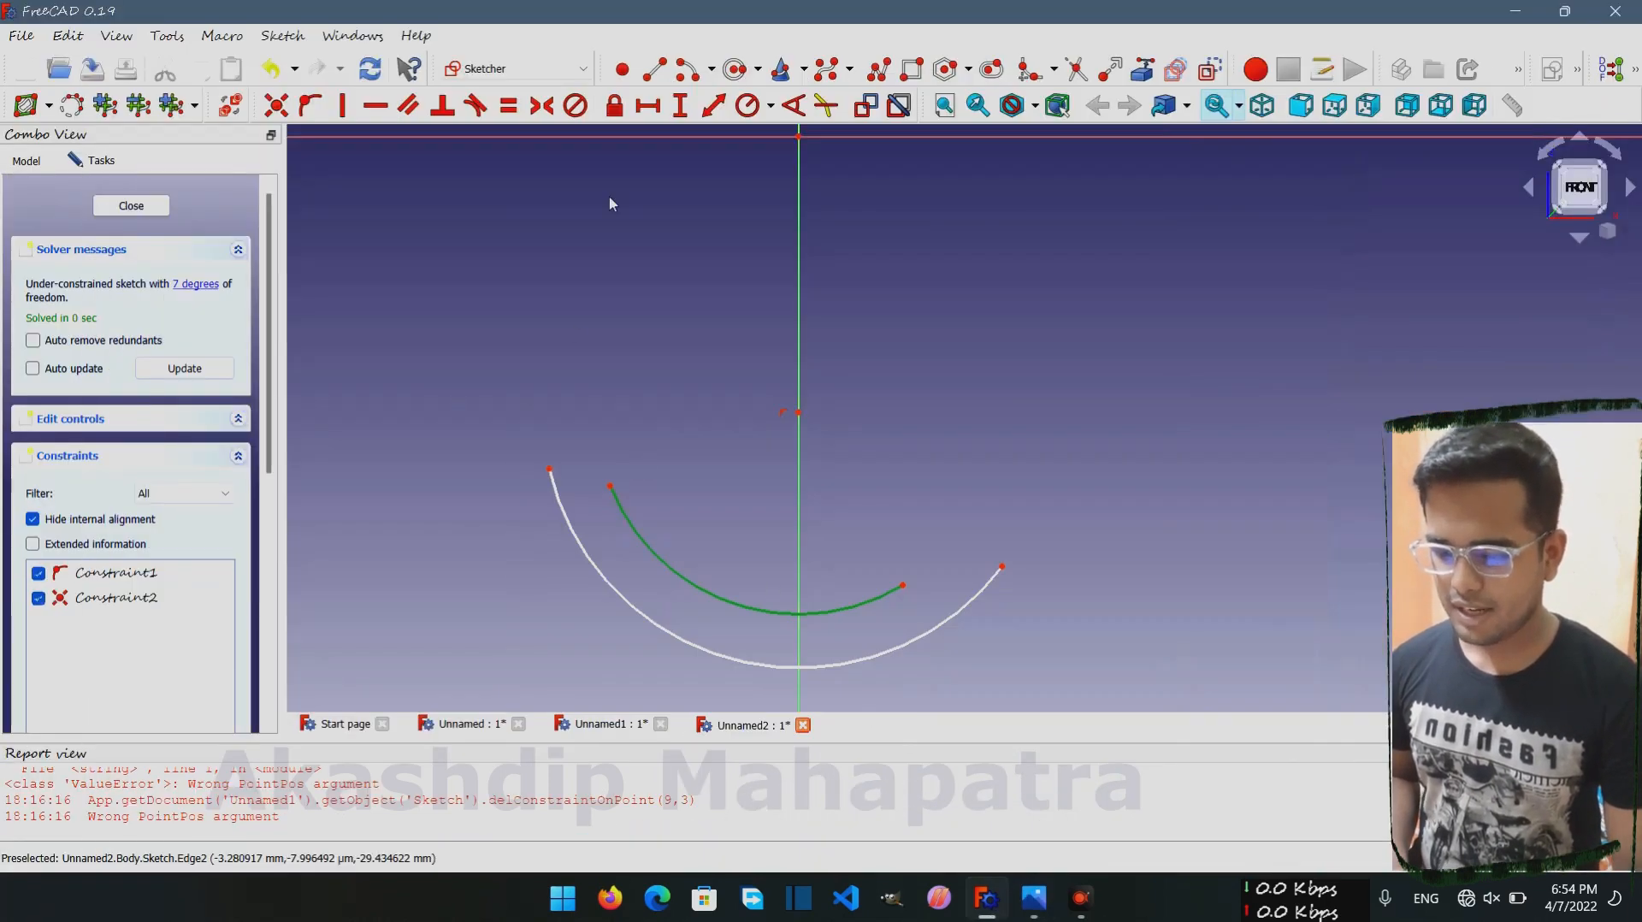
pyautogui.click(749, 105)
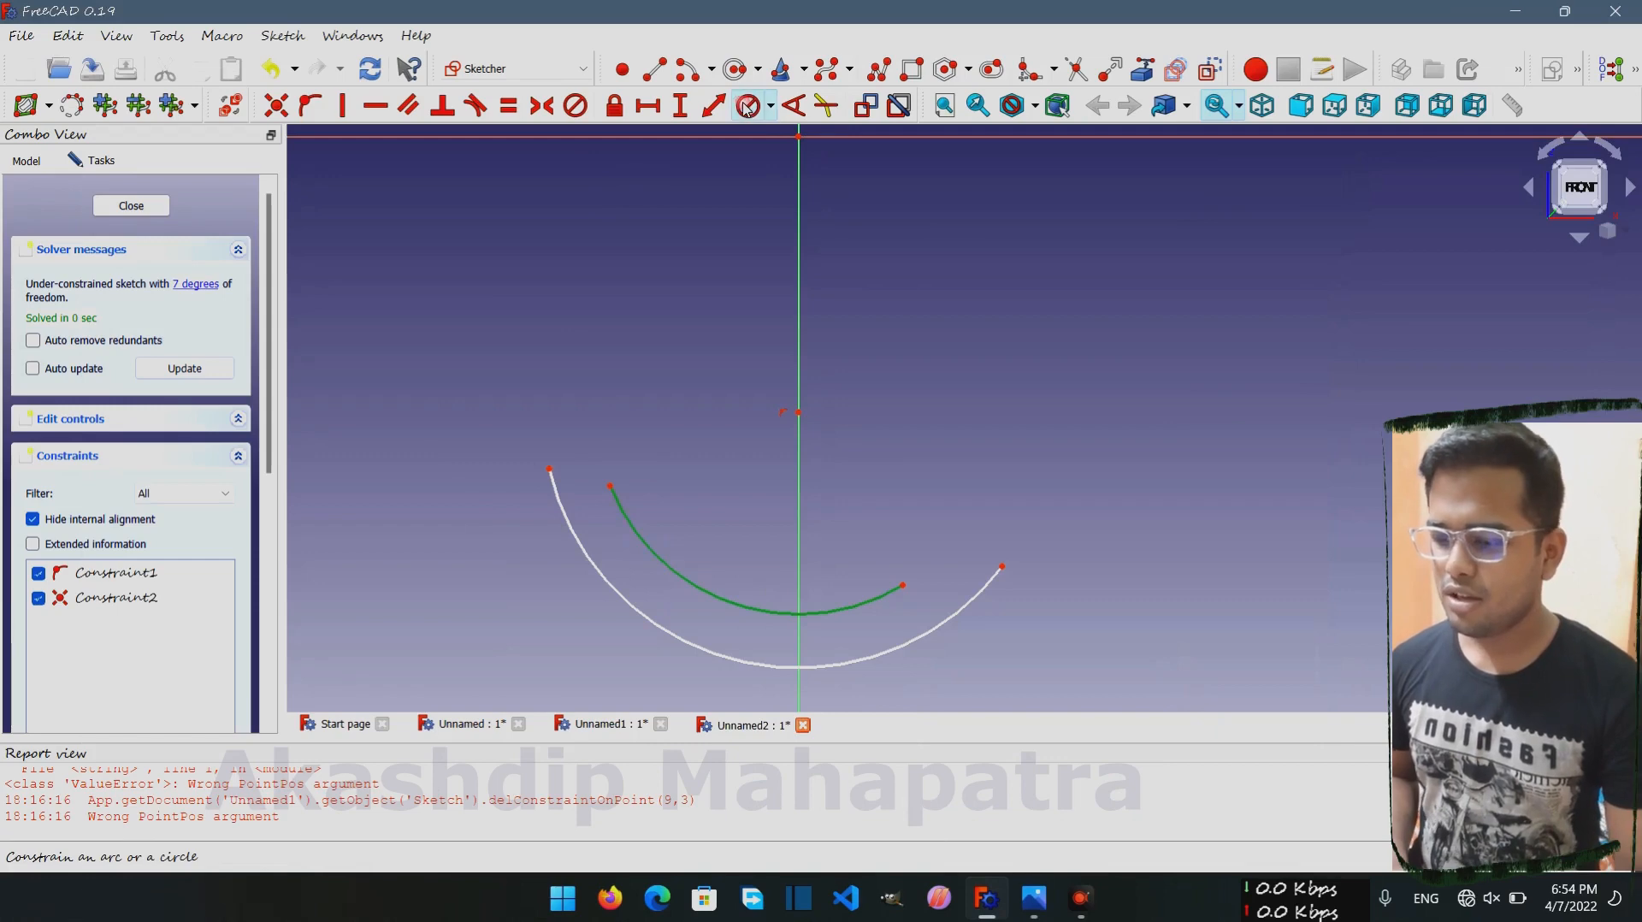
pyautogui.write('30')
pyautogui.click(817, 498)
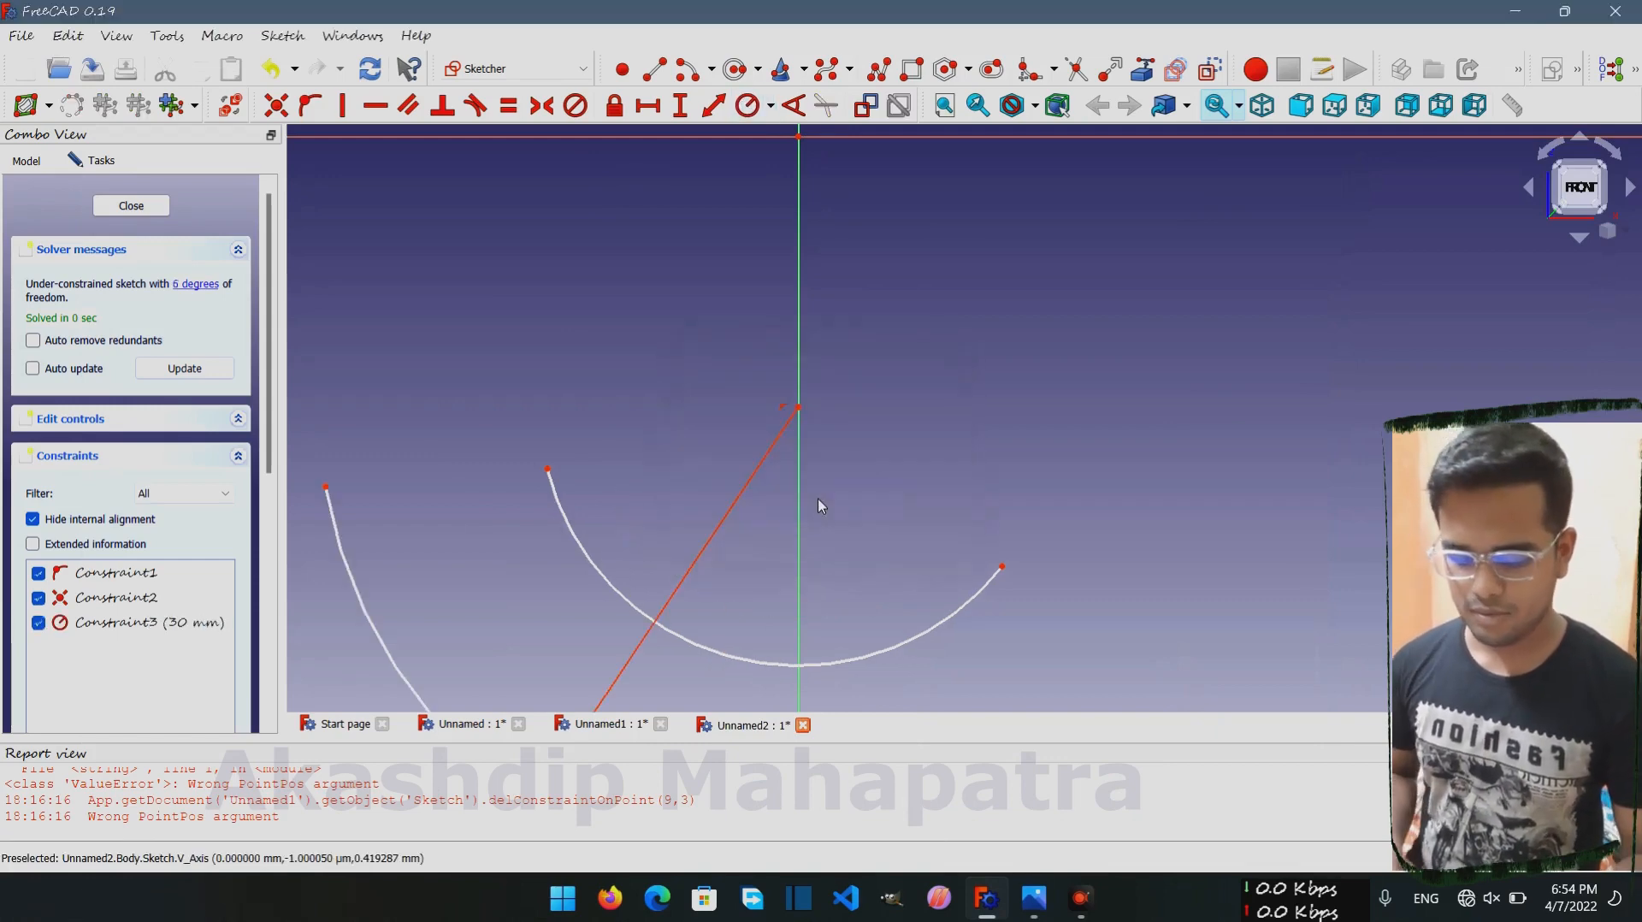
pyautogui.scroll(-5, 819, 504)
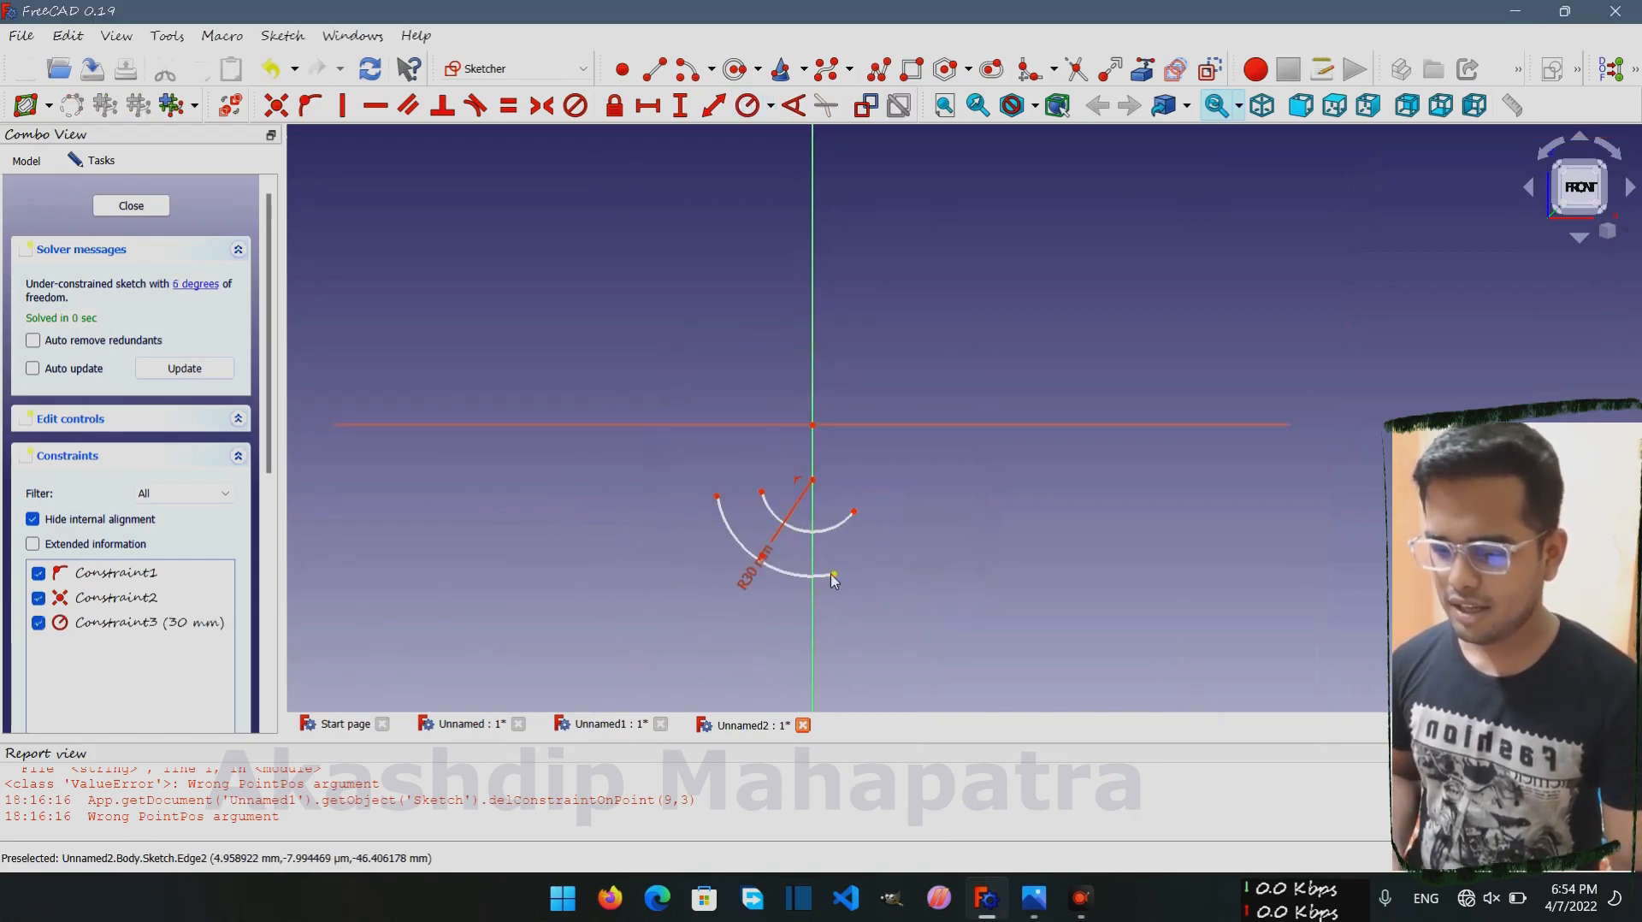
# Adjust the two concentric arcs by moving their endpoints so both form wide, closely spaced curves below the origin
pyautogui.moveTo(834, 577)
pyautogui.mouseDown()
pyautogui.moveTo(880, 568)
pyautogui.moveTo(891, 518)
pyautogui.moveTo(843, 570)
pyautogui.moveTo(848, 592)
pyautogui.mouseUp()
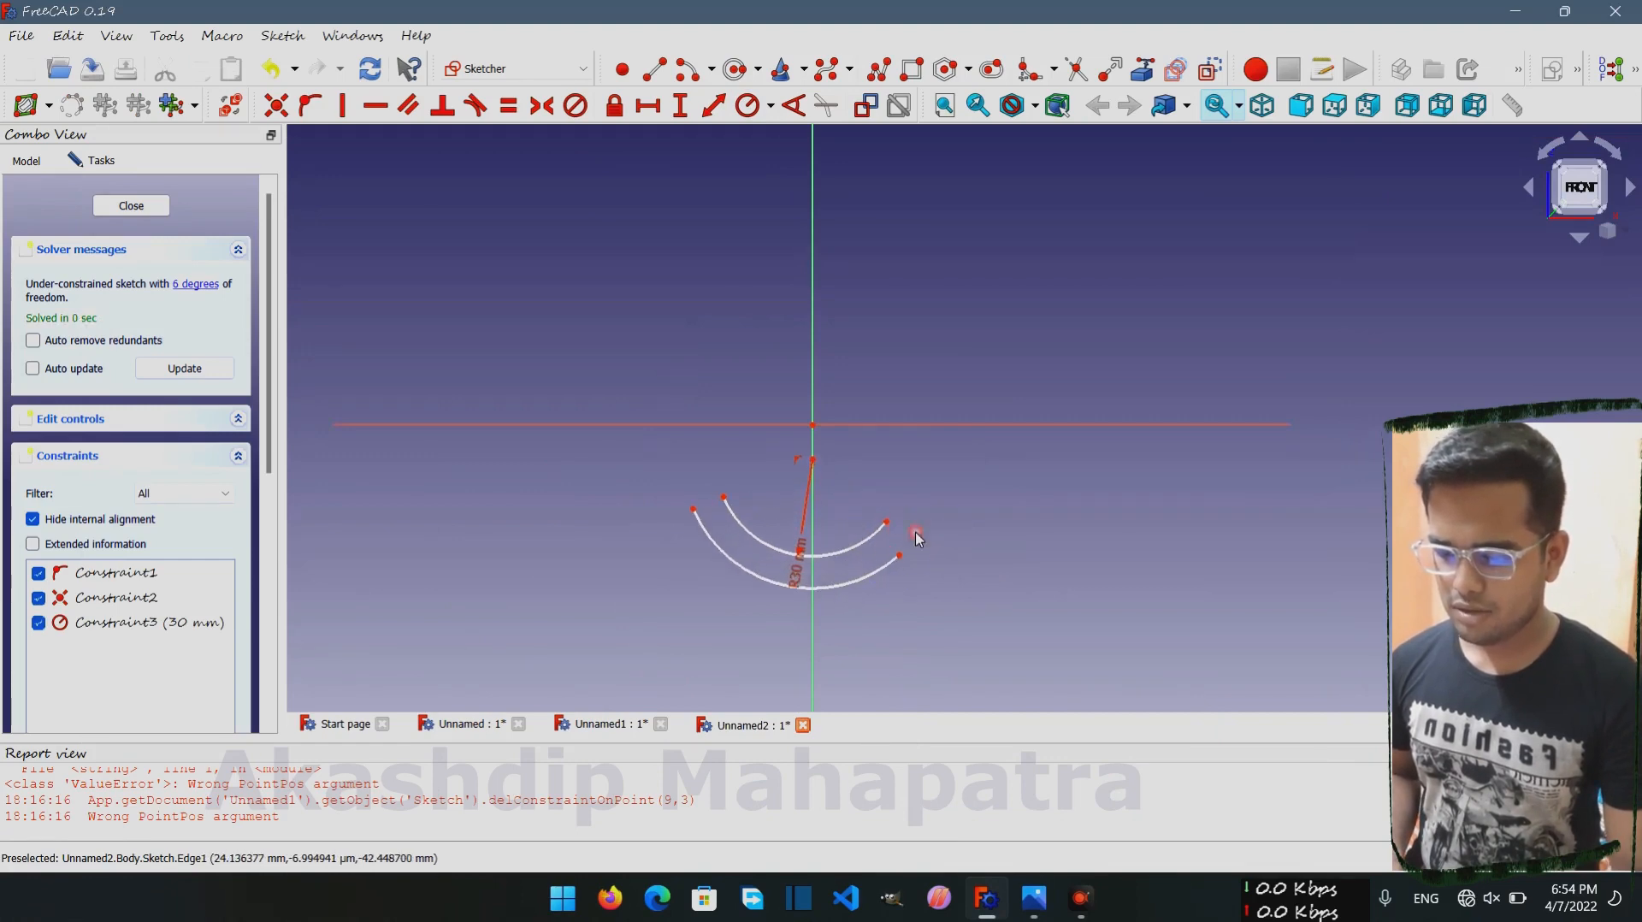
pyautogui.scroll(-2, 813, 567)
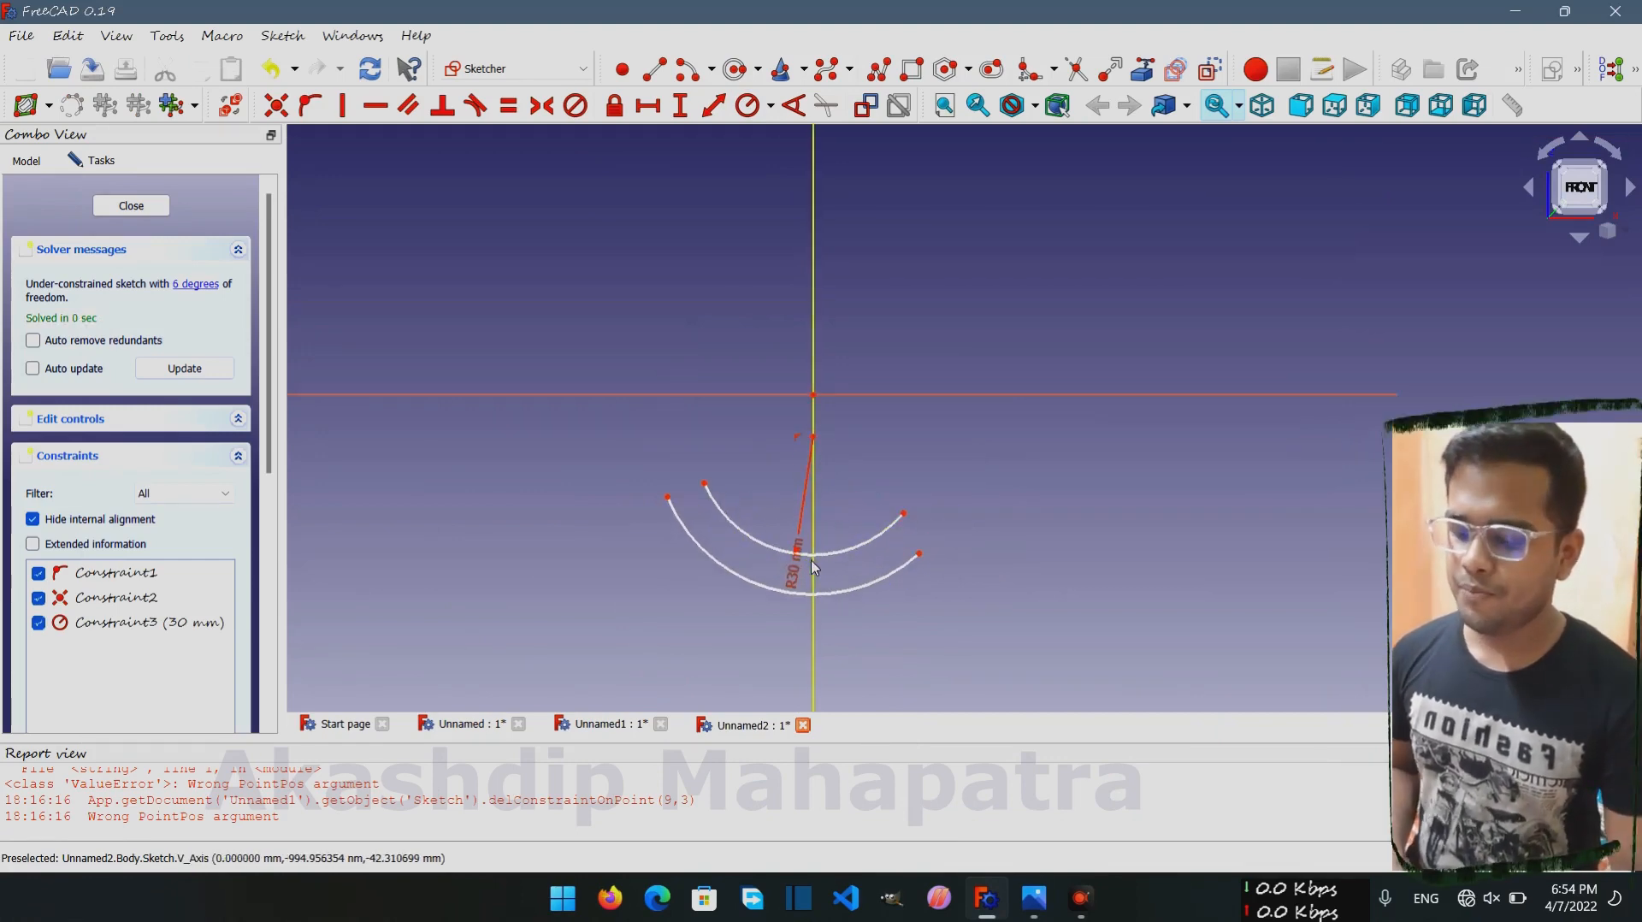
# Sketch two overlapping upward-curving arcs, open at the bottom, left of the vertical axis with their centres near the horizontal axis
pyautogui.click(687, 68)
pyautogui.scroll(2, 680, 393)
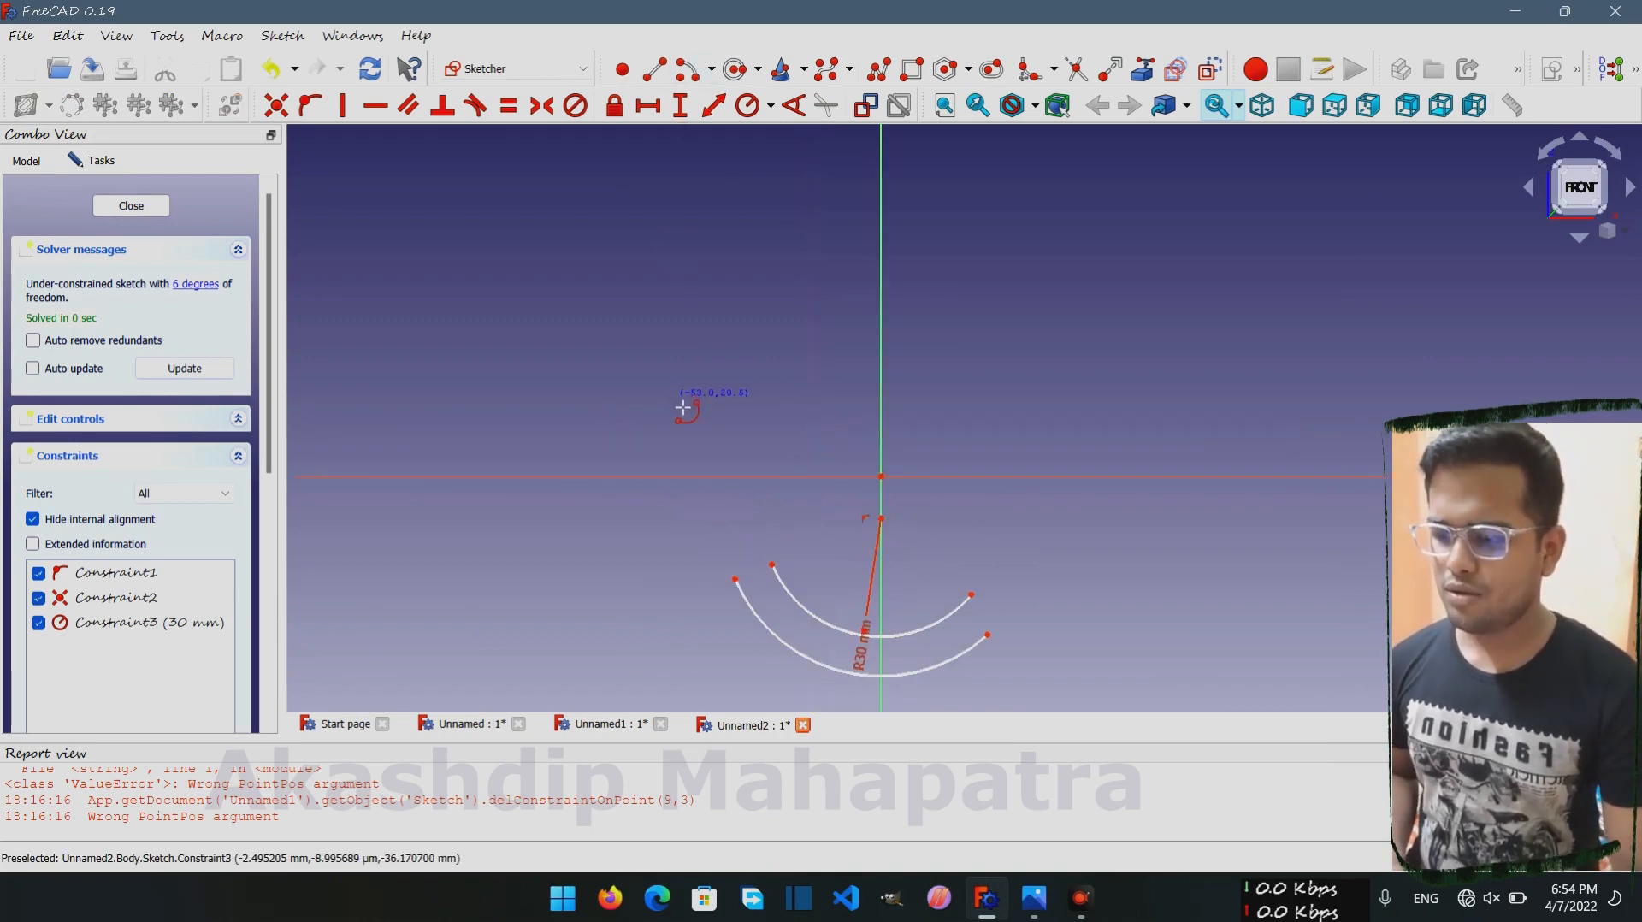
pyautogui.click(725, 463)
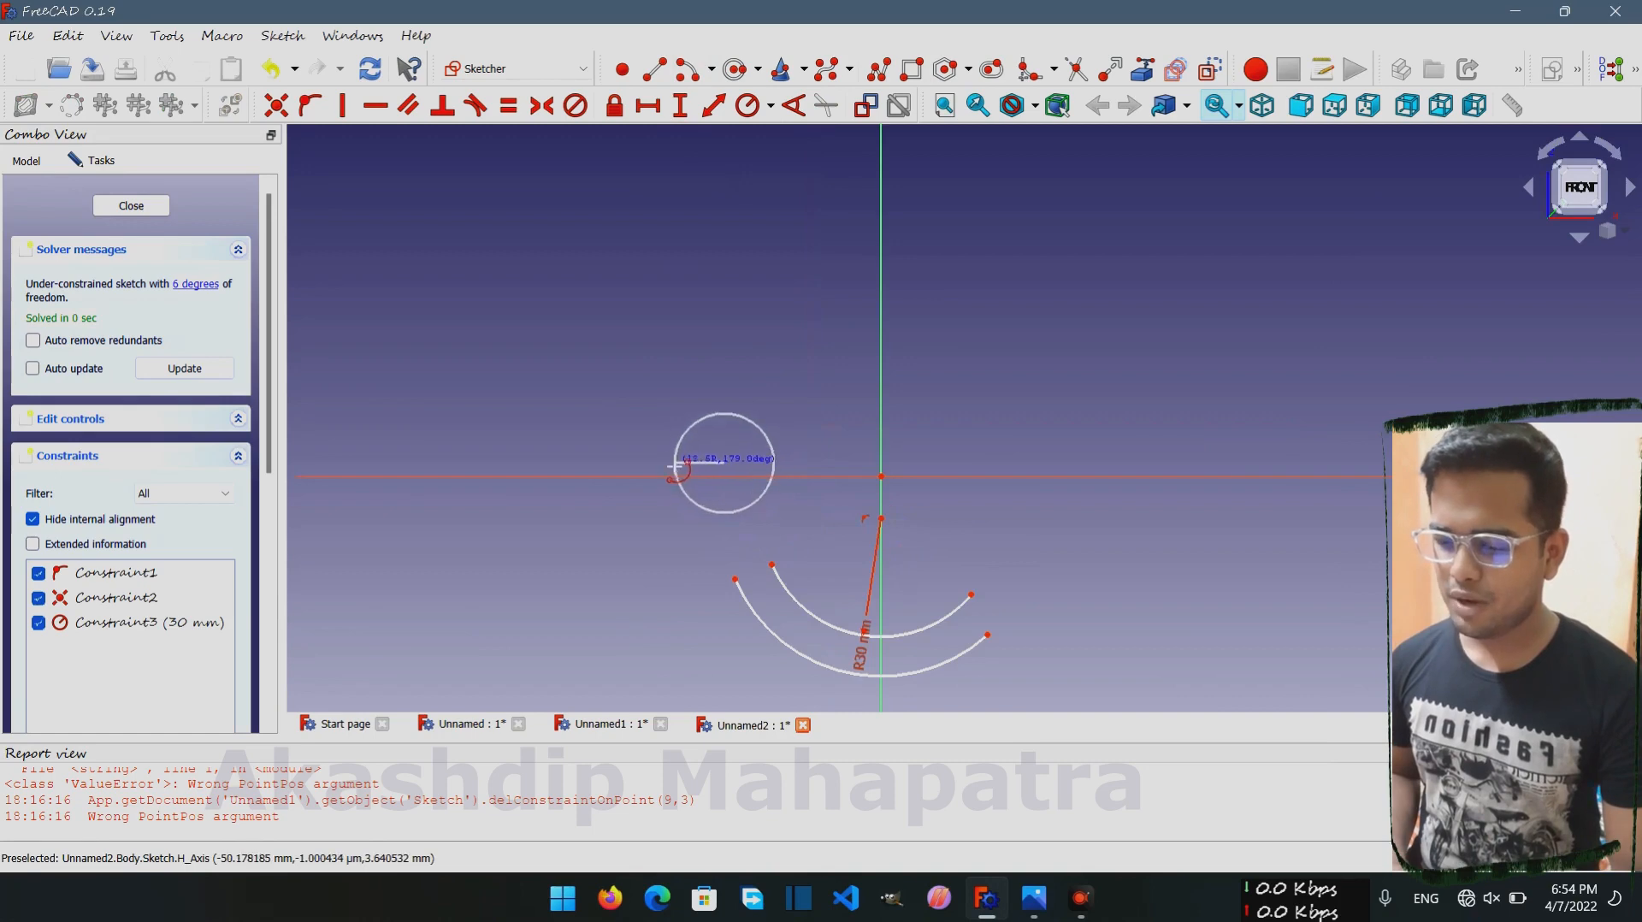
pyautogui.click(646, 495)
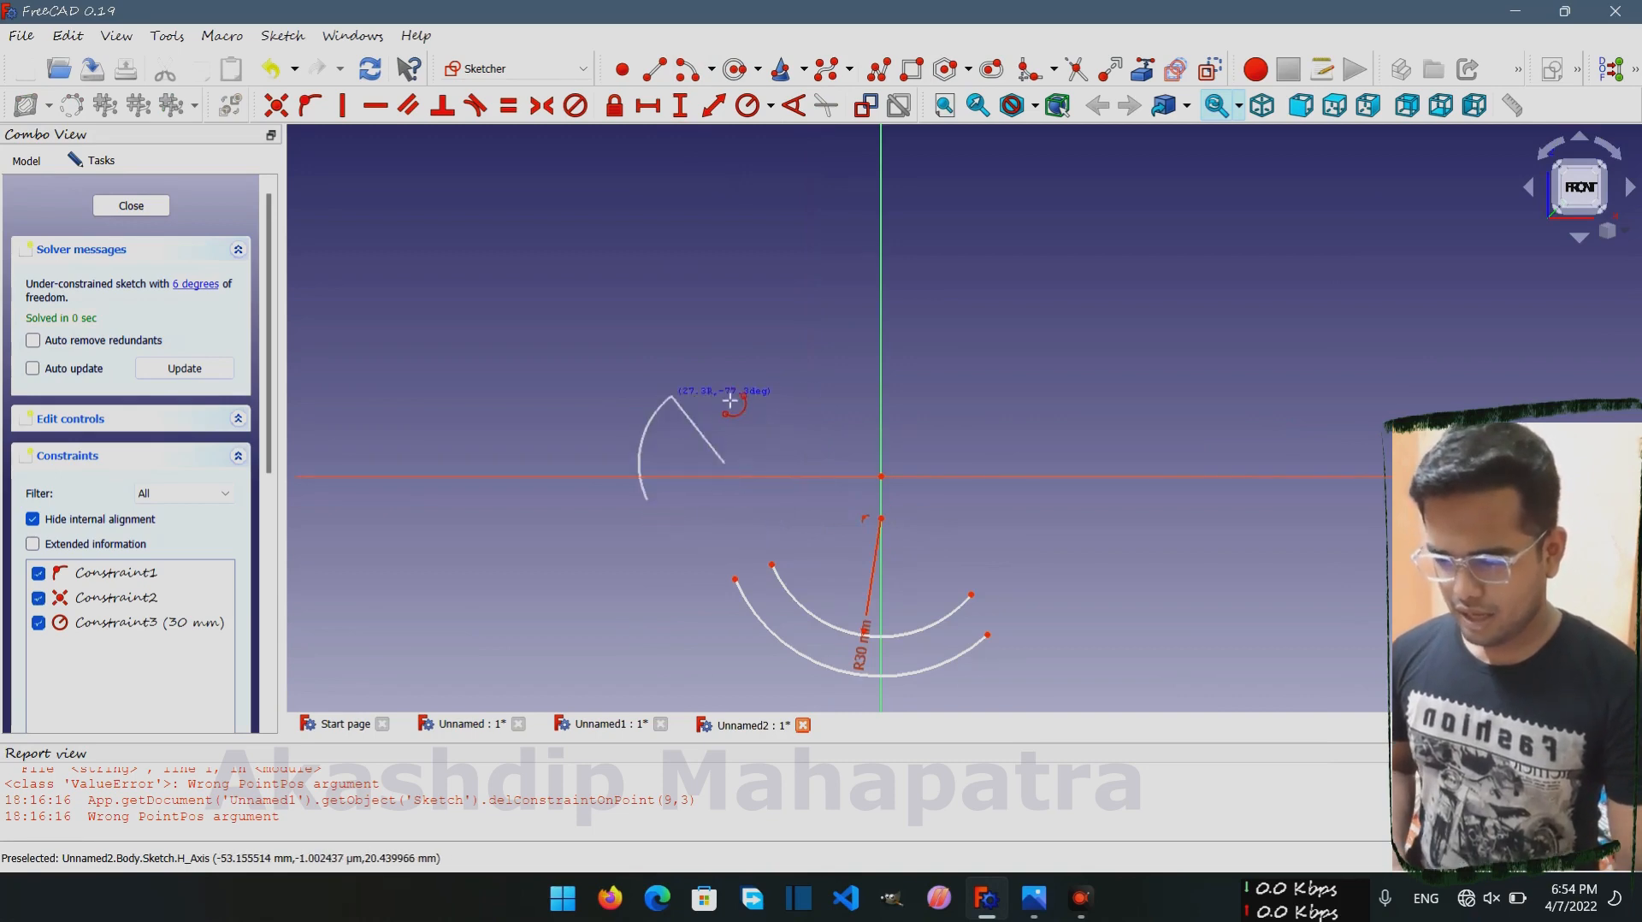
pyautogui.click(765, 496)
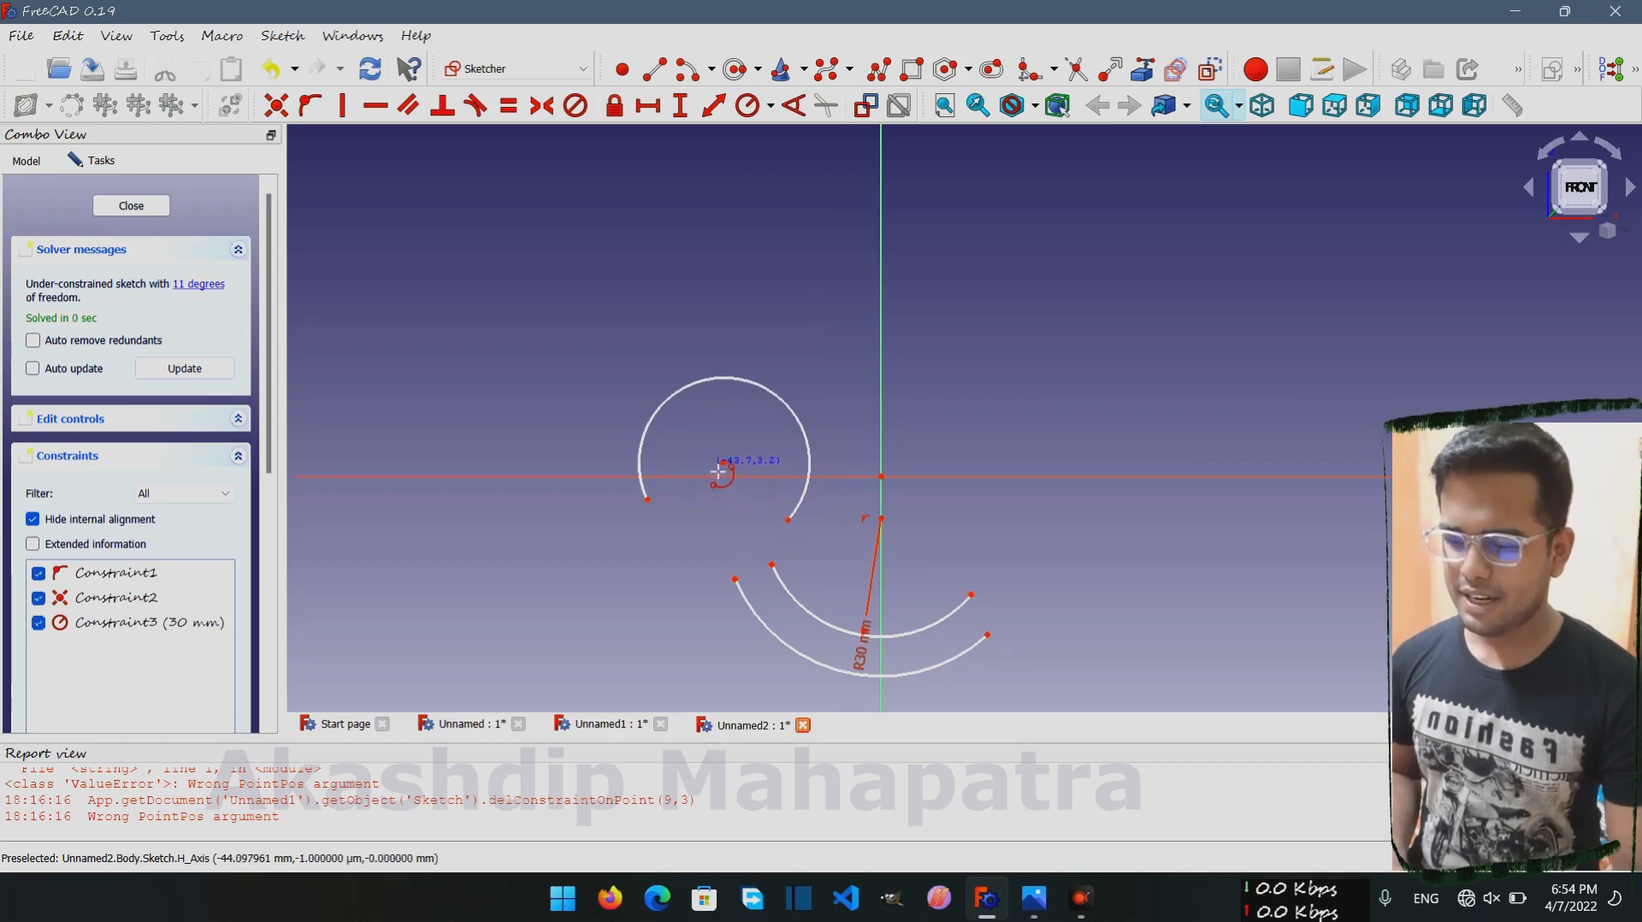
pyautogui.click(709, 464)
pyautogui.click(637, 511)
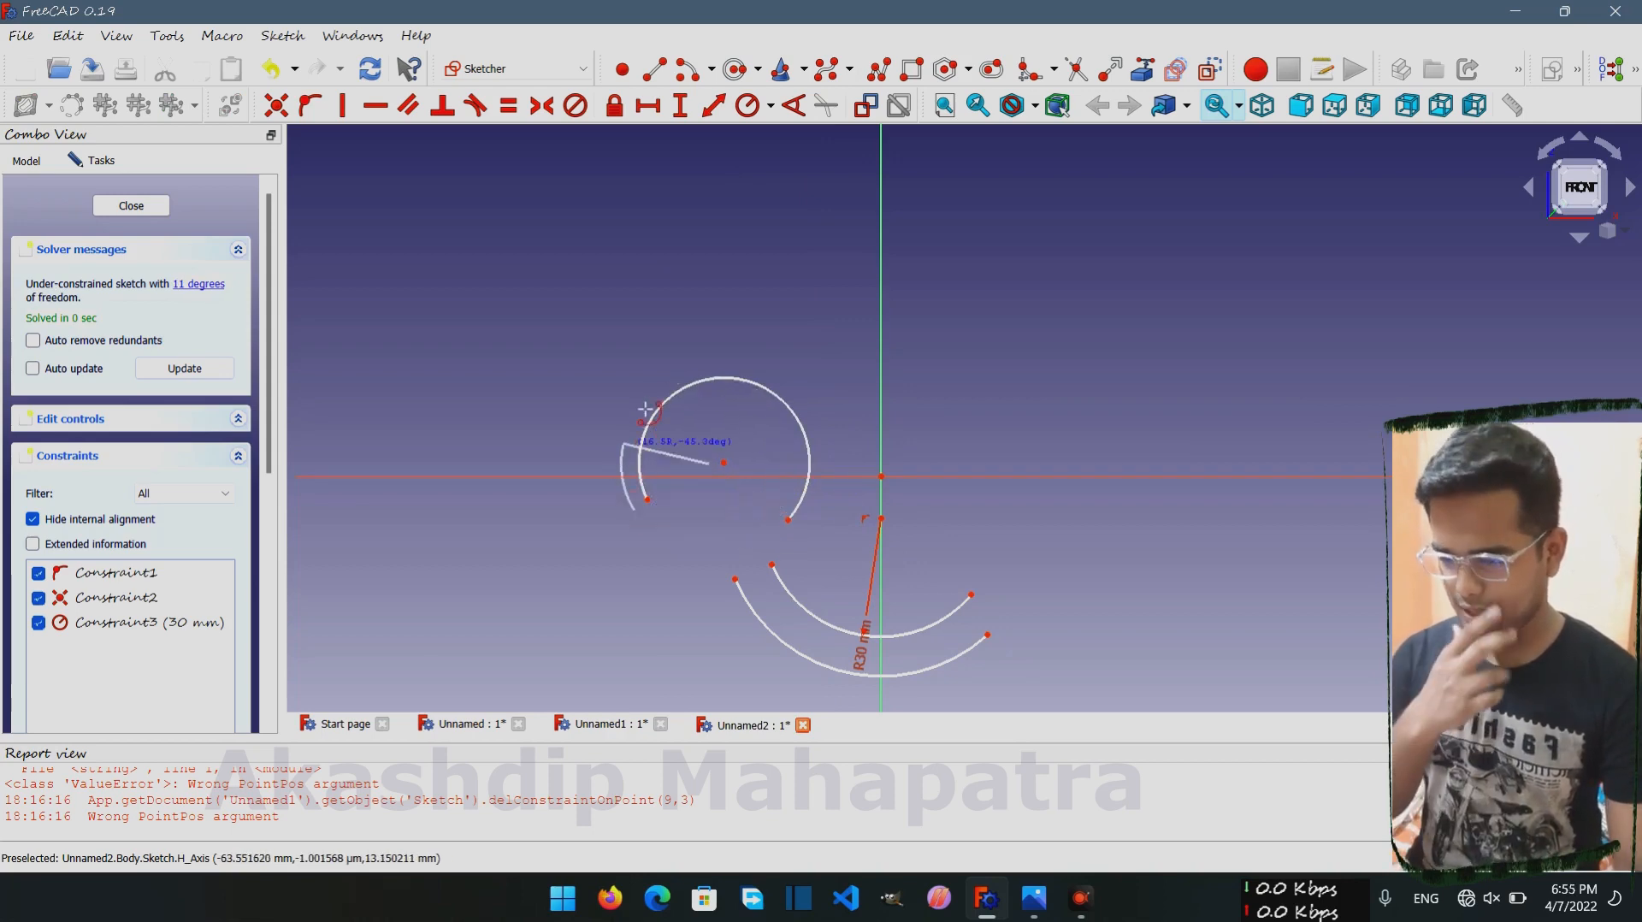
pyautogui.click(783, 426)
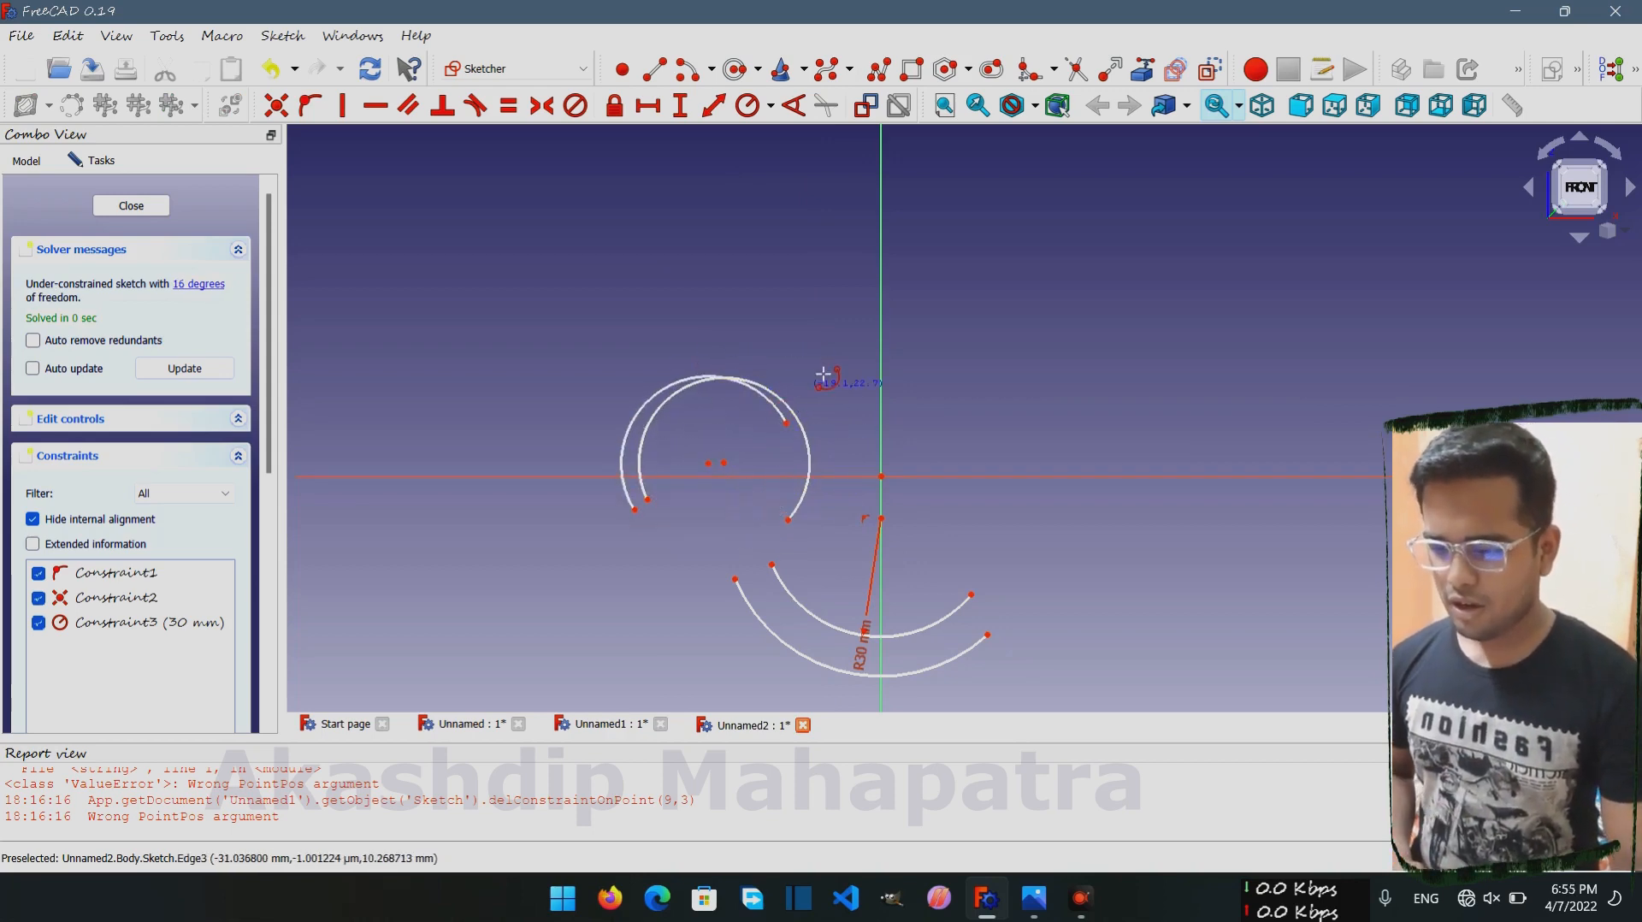
pyautogui.press('Escape')
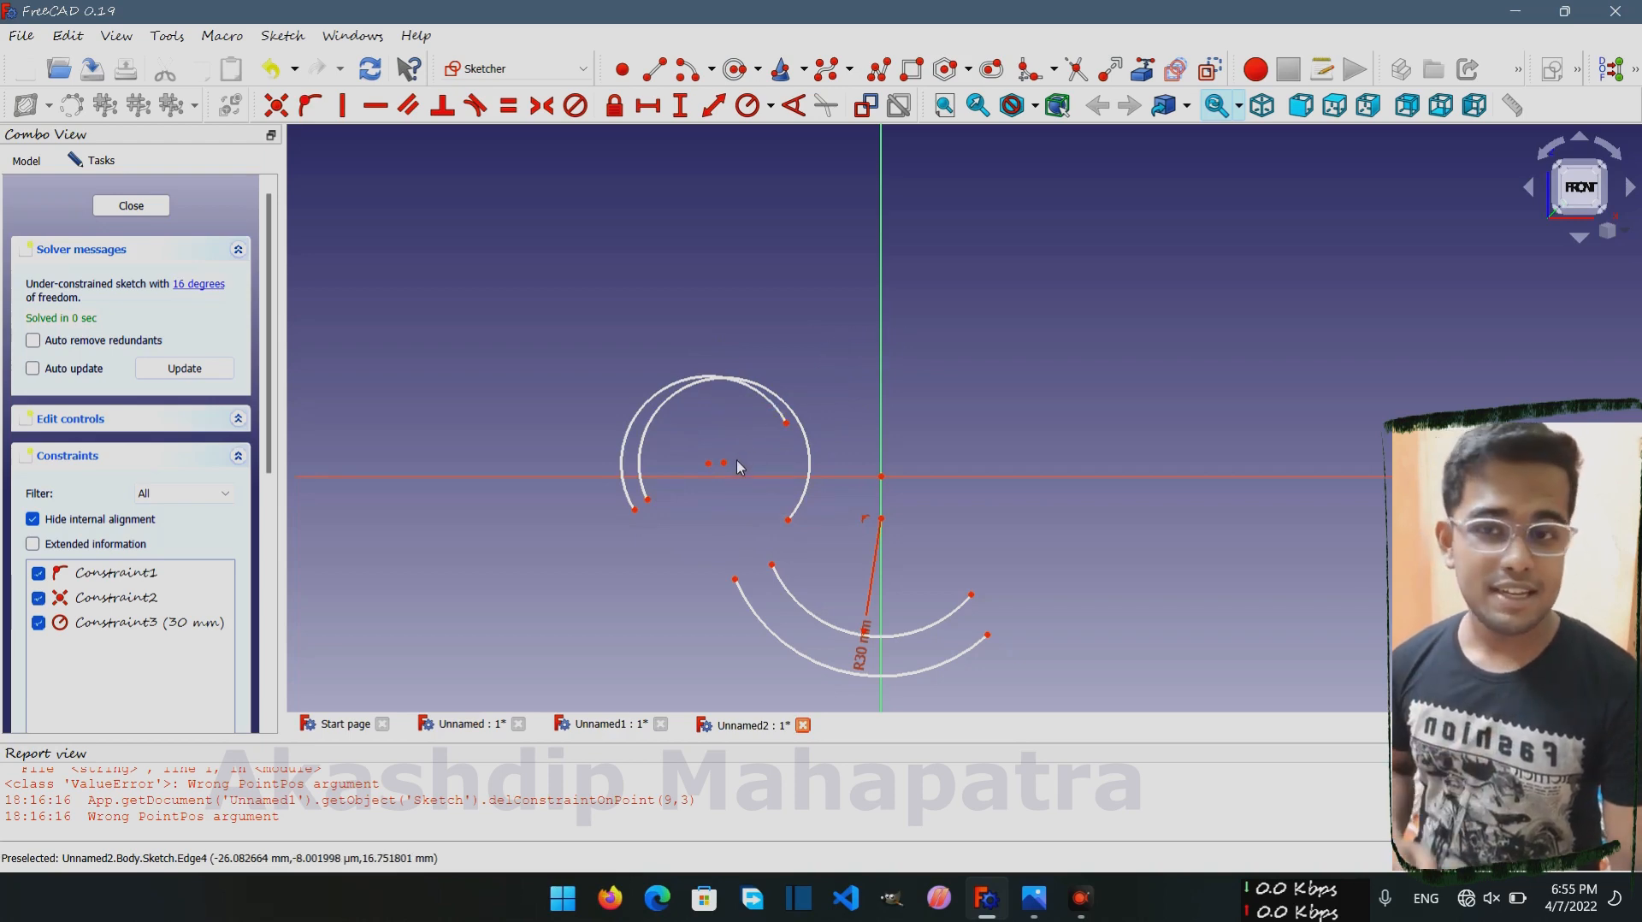
# Make the centres of the two new ring arcs coincident and constrain the shared centre to the horizontal axis
pyautogui.scroll(3, 736, 460)
pyautogui.click(714, 465)
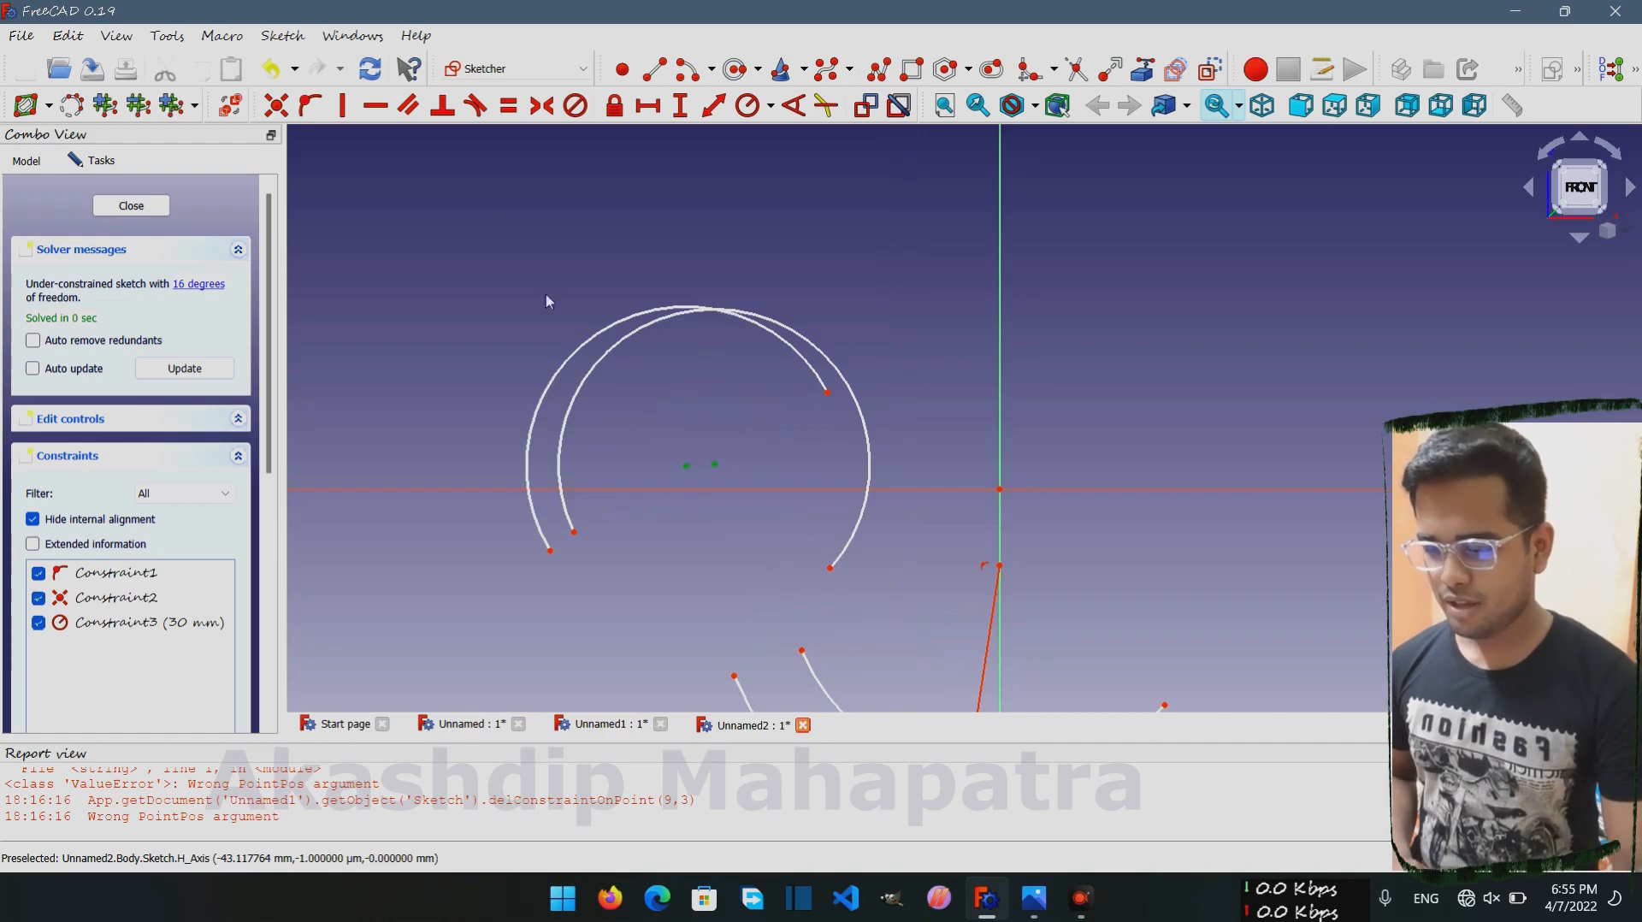
pyautogui.click(284, 116)
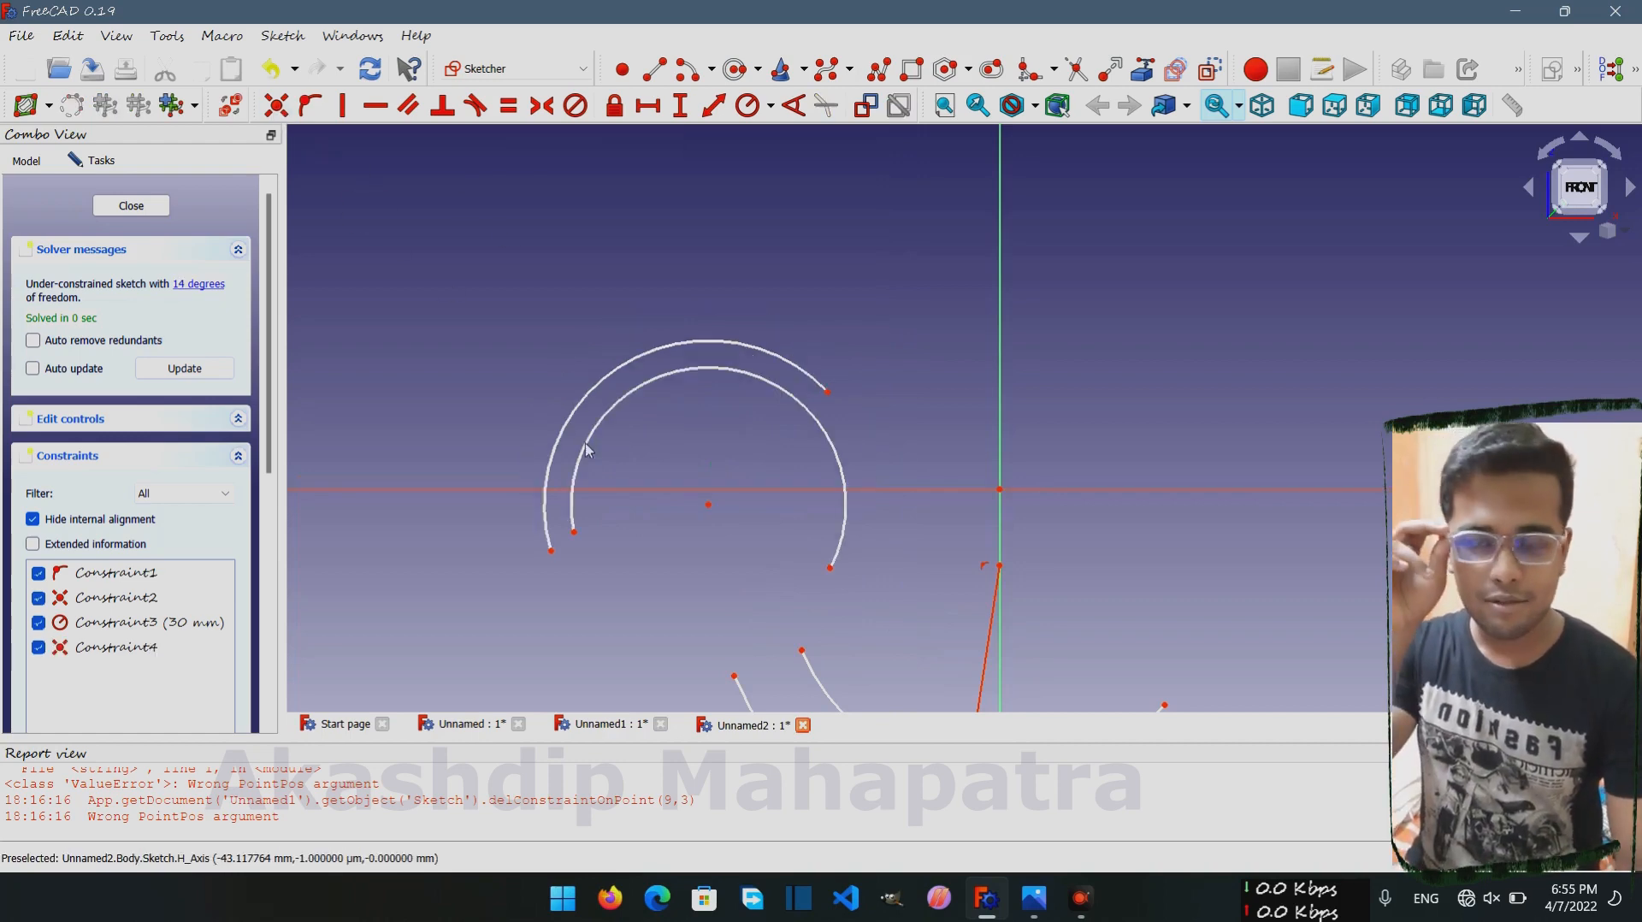
pyautogui.scroll(2, 706, 531)
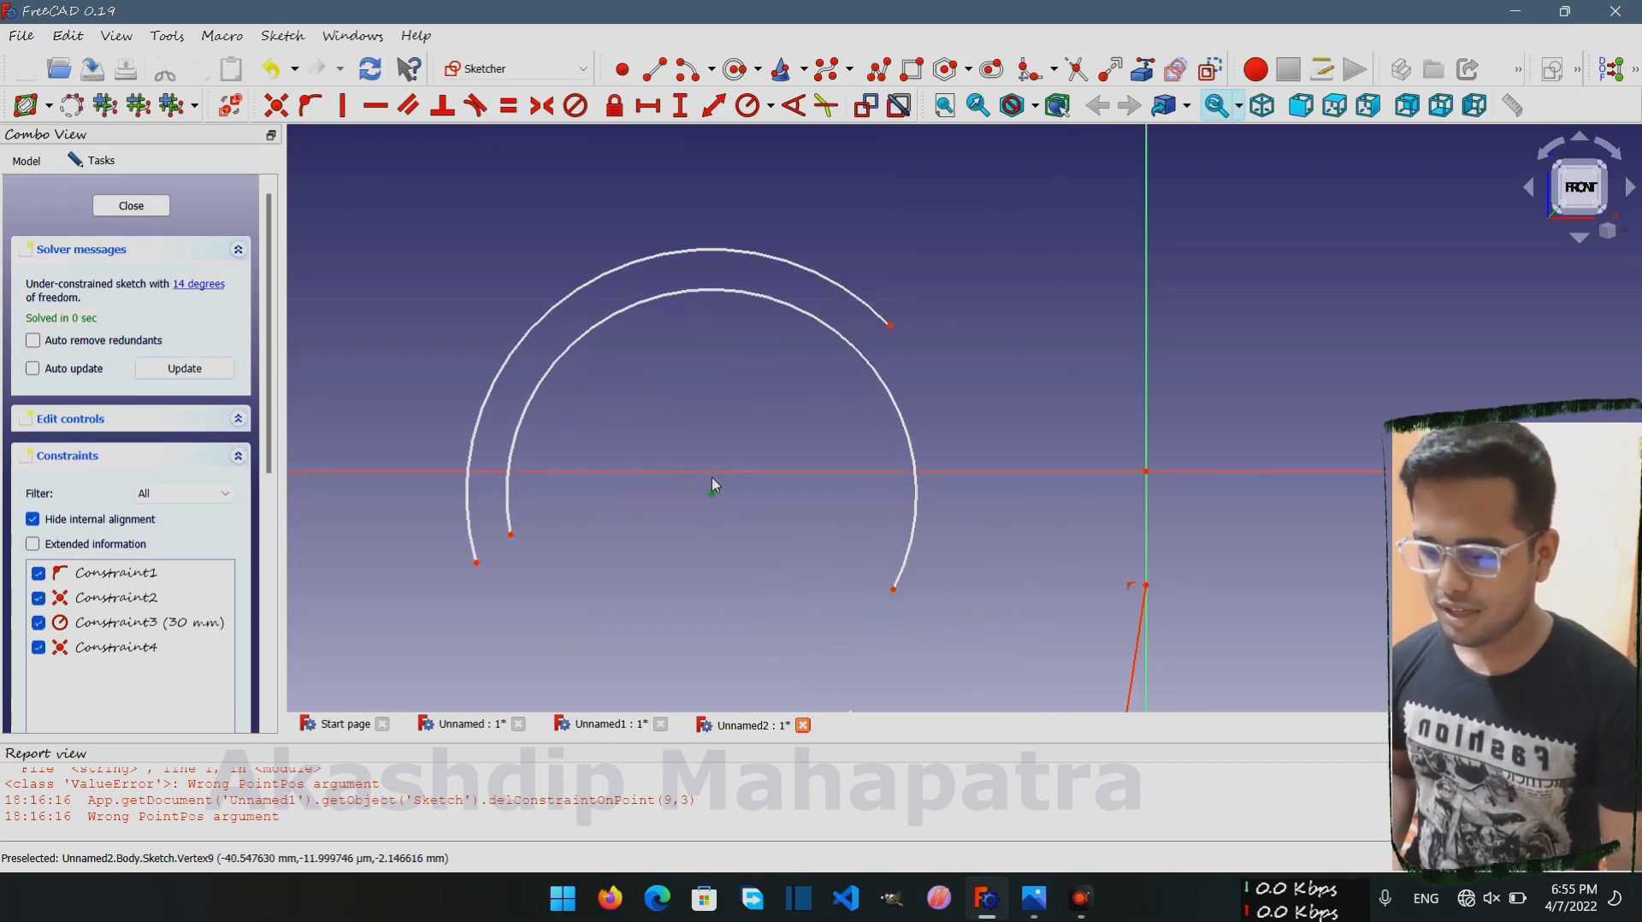
pyautogui.click(717, 473)
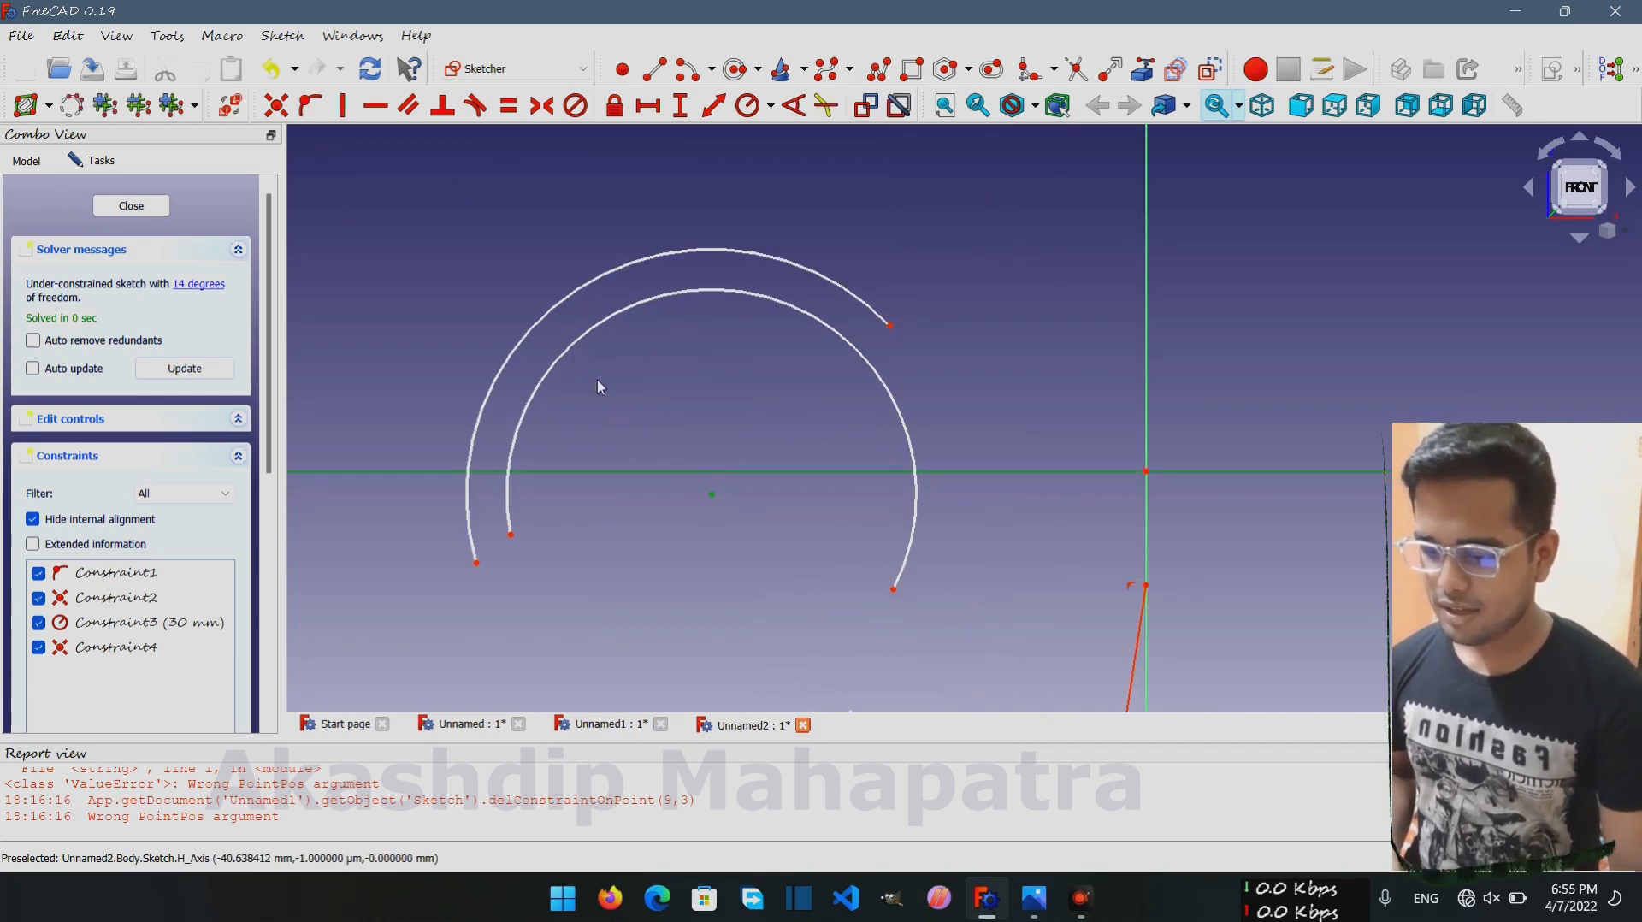
pyautogui.click(309, 106)
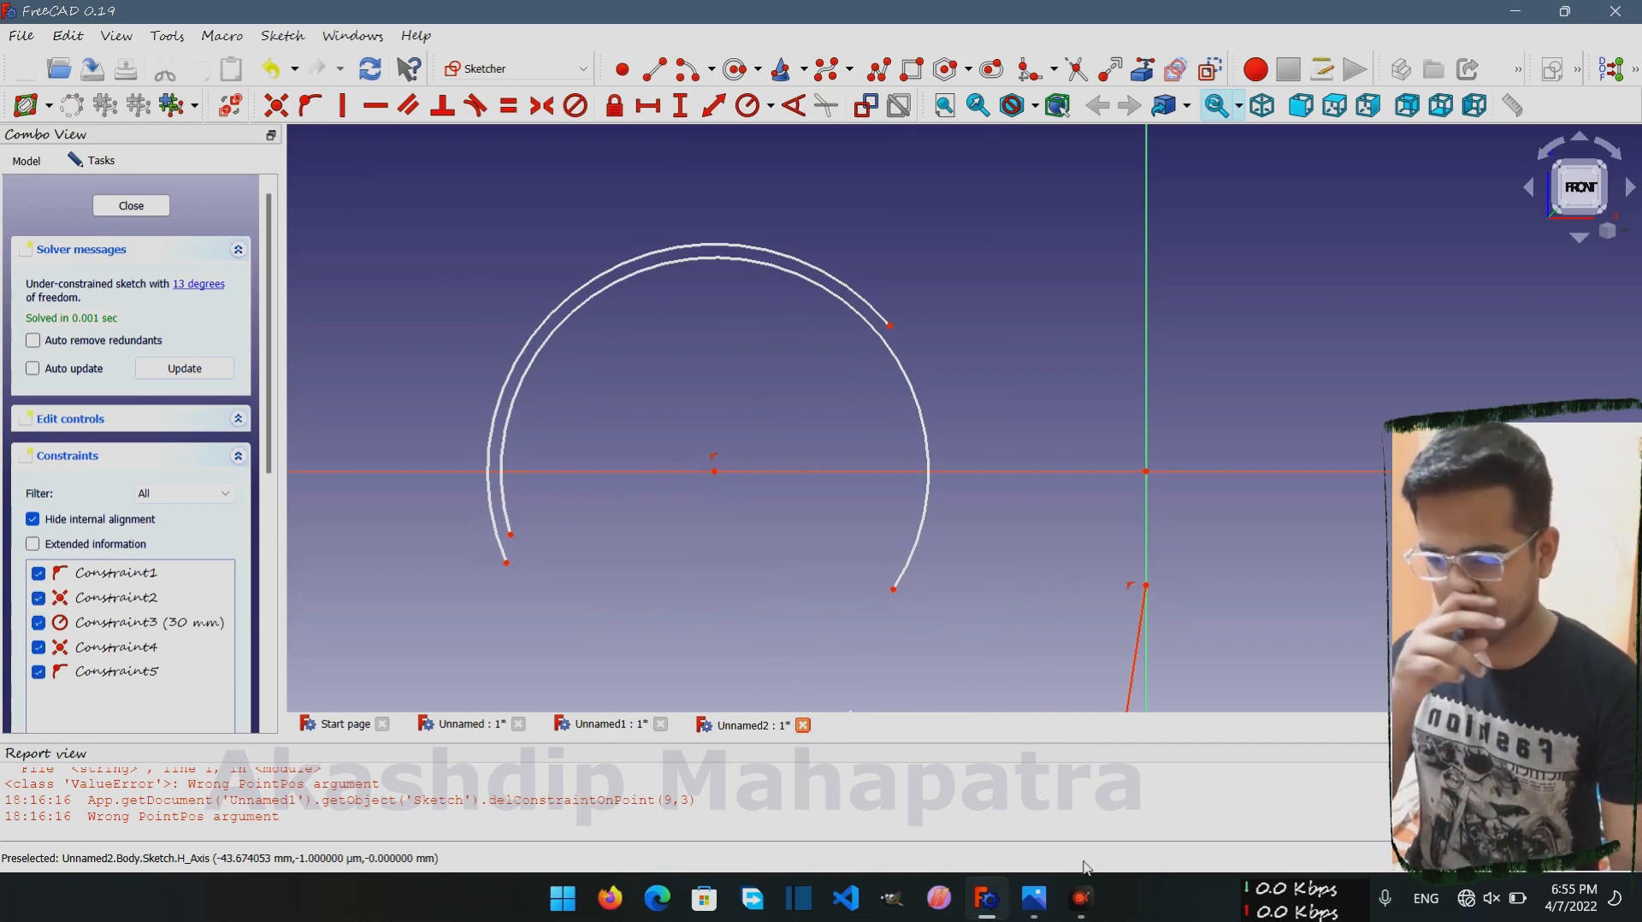
# Check the ring radii in the reference drawing and constrain the inner ring arc's radius to 8 mm
pyautogui.click(1035, 899)
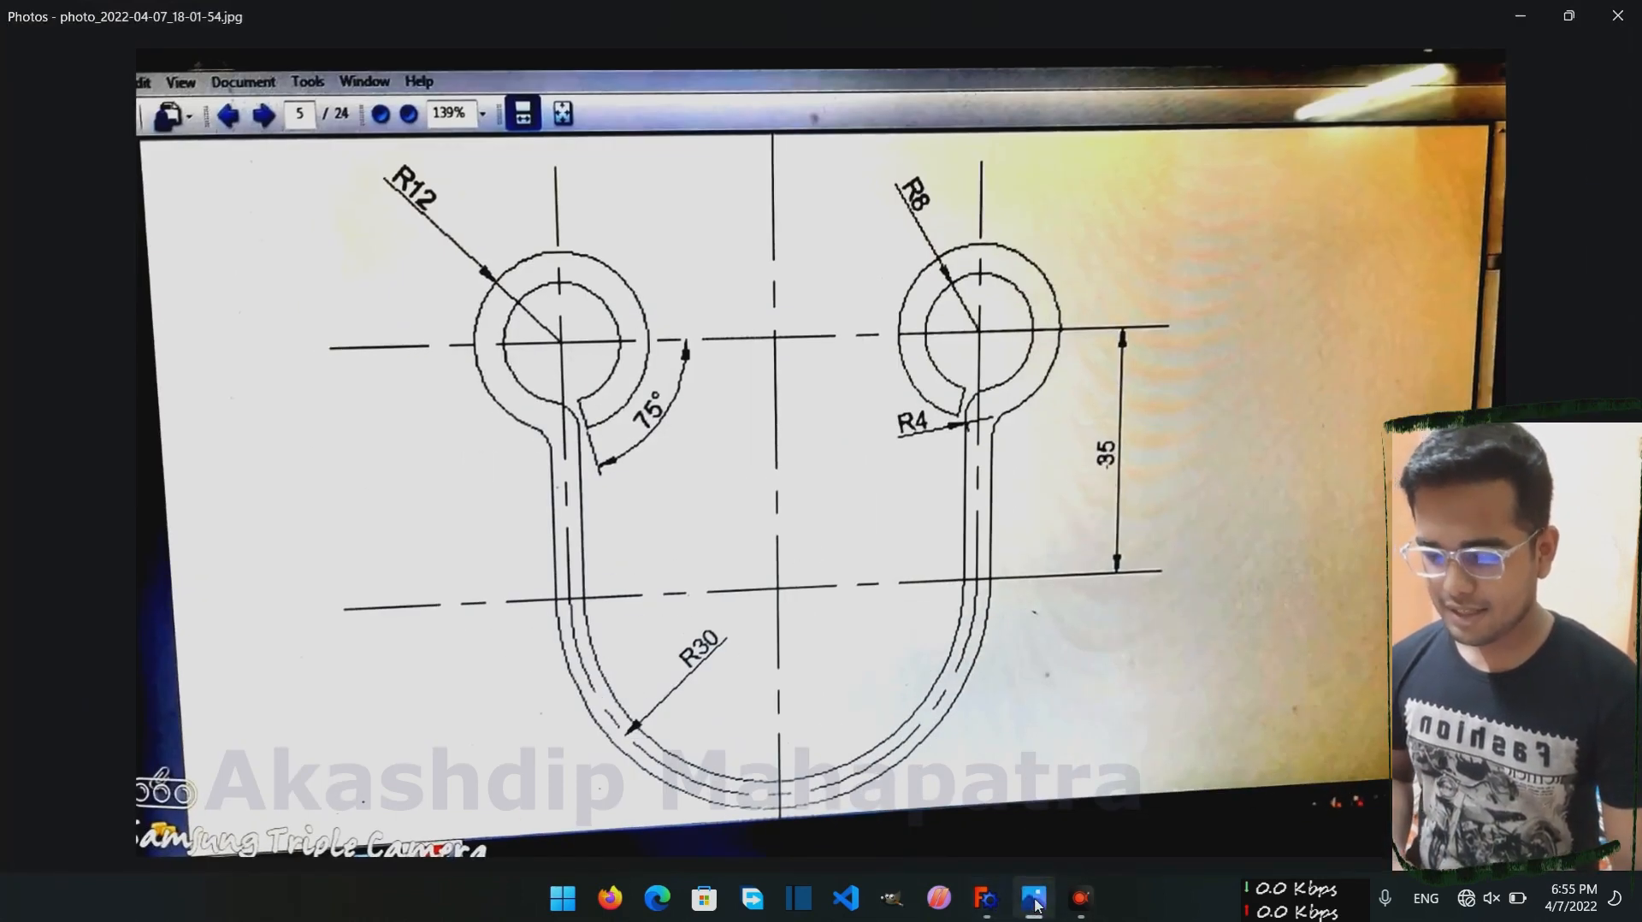
pyautogui.click(1035, 899)
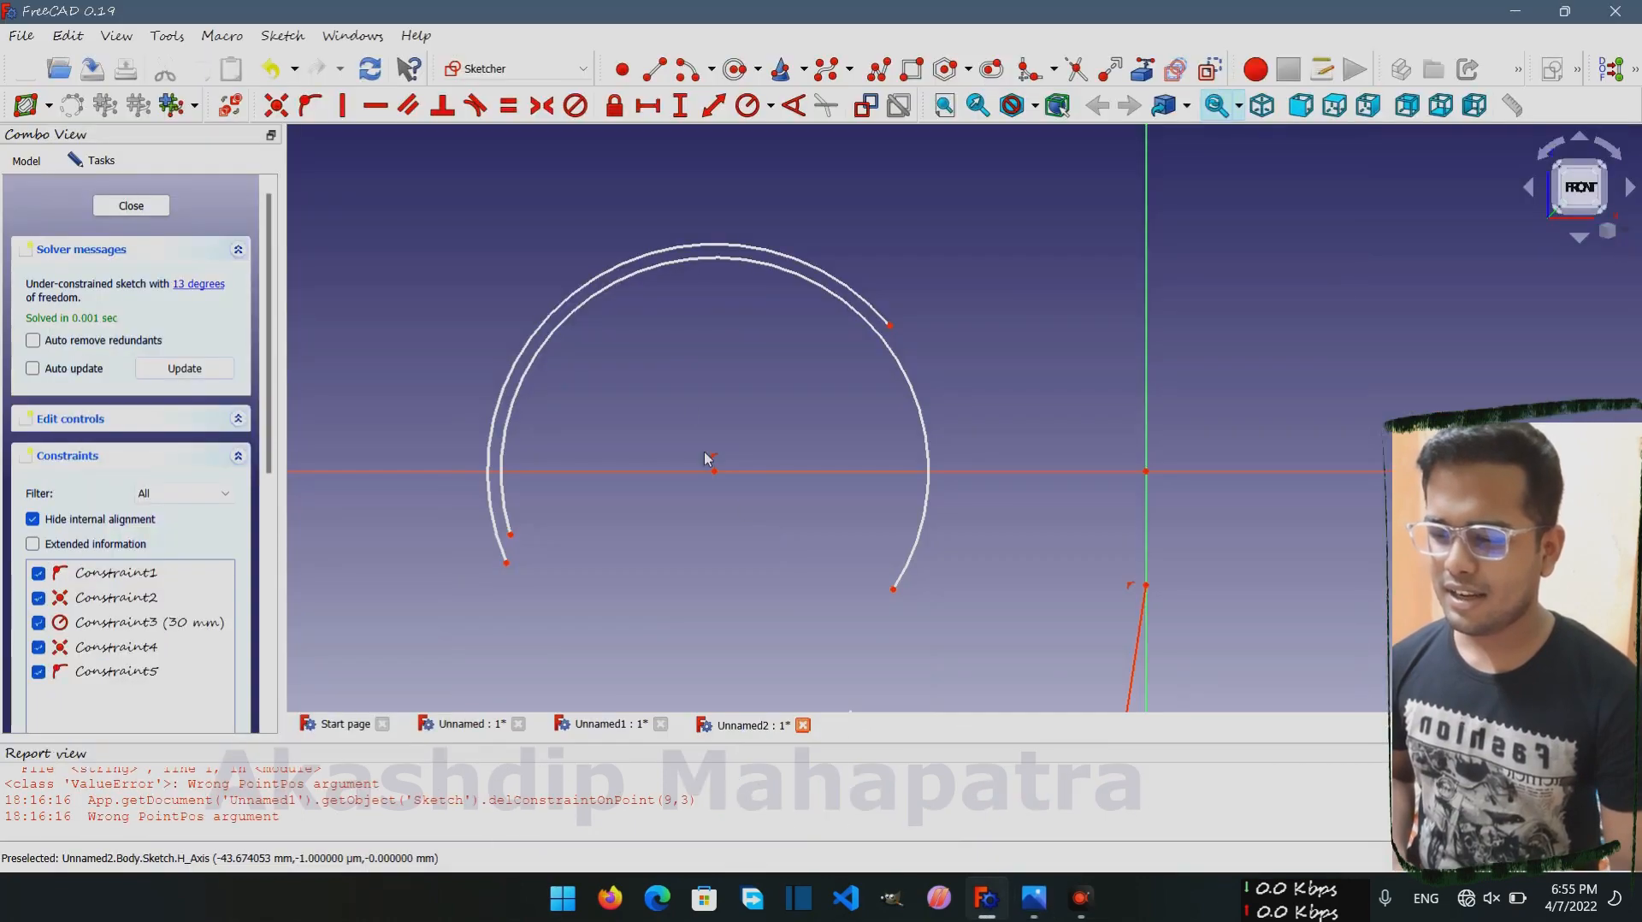
pyautogui.click(634, 284)
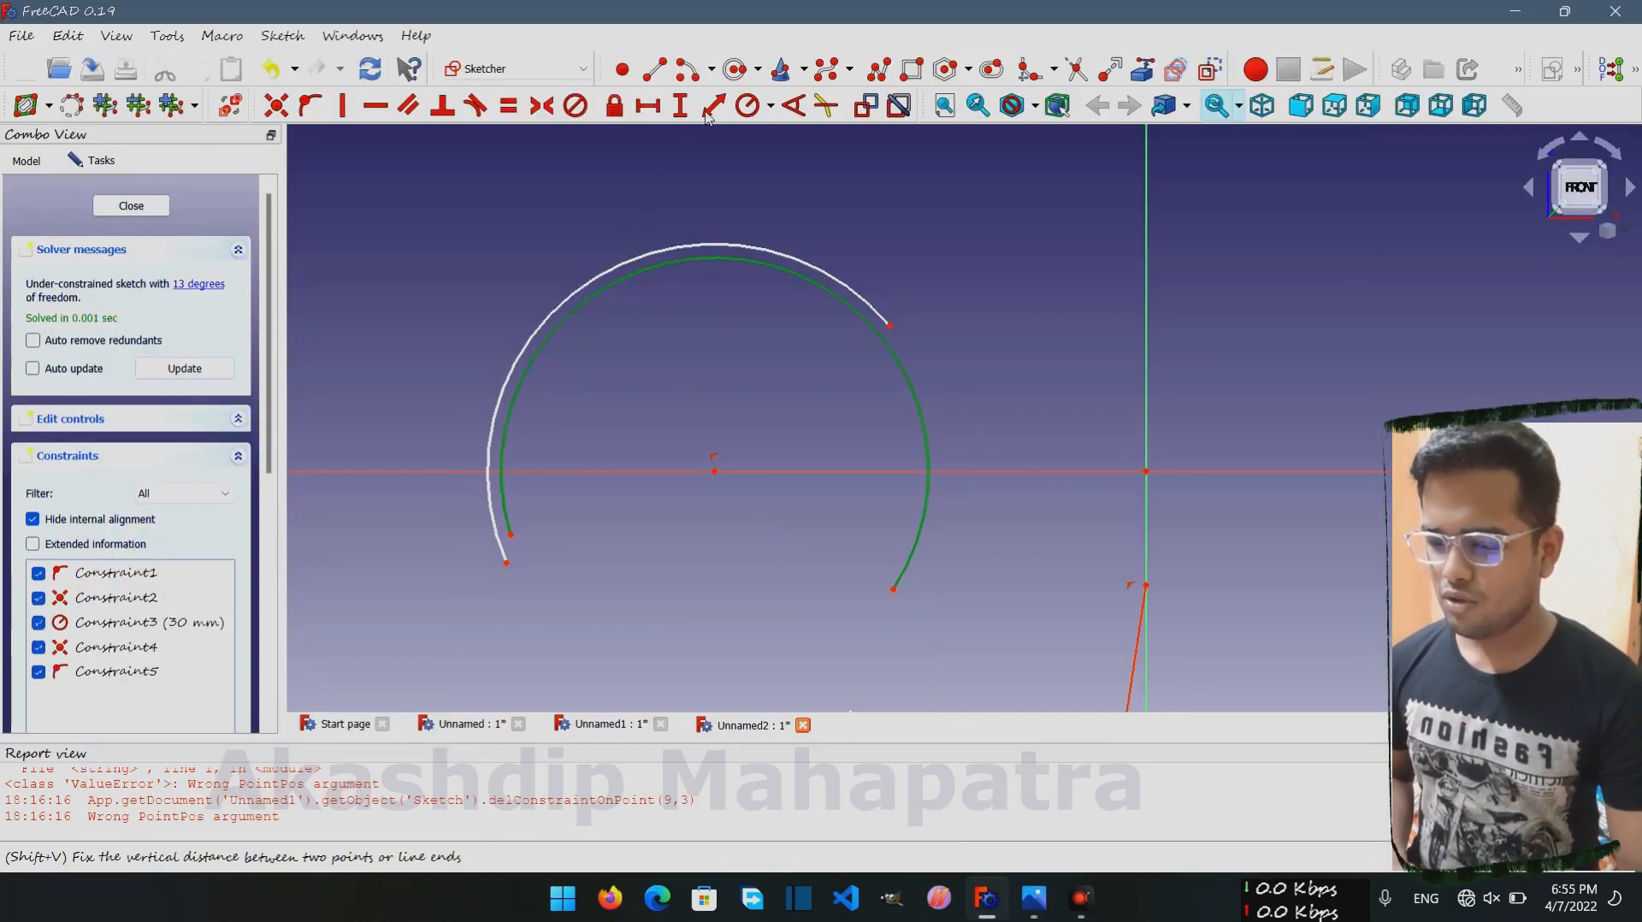
pyautogui.click(747, 105)
pyautogui.write('8')
pyautogui.press('Return')
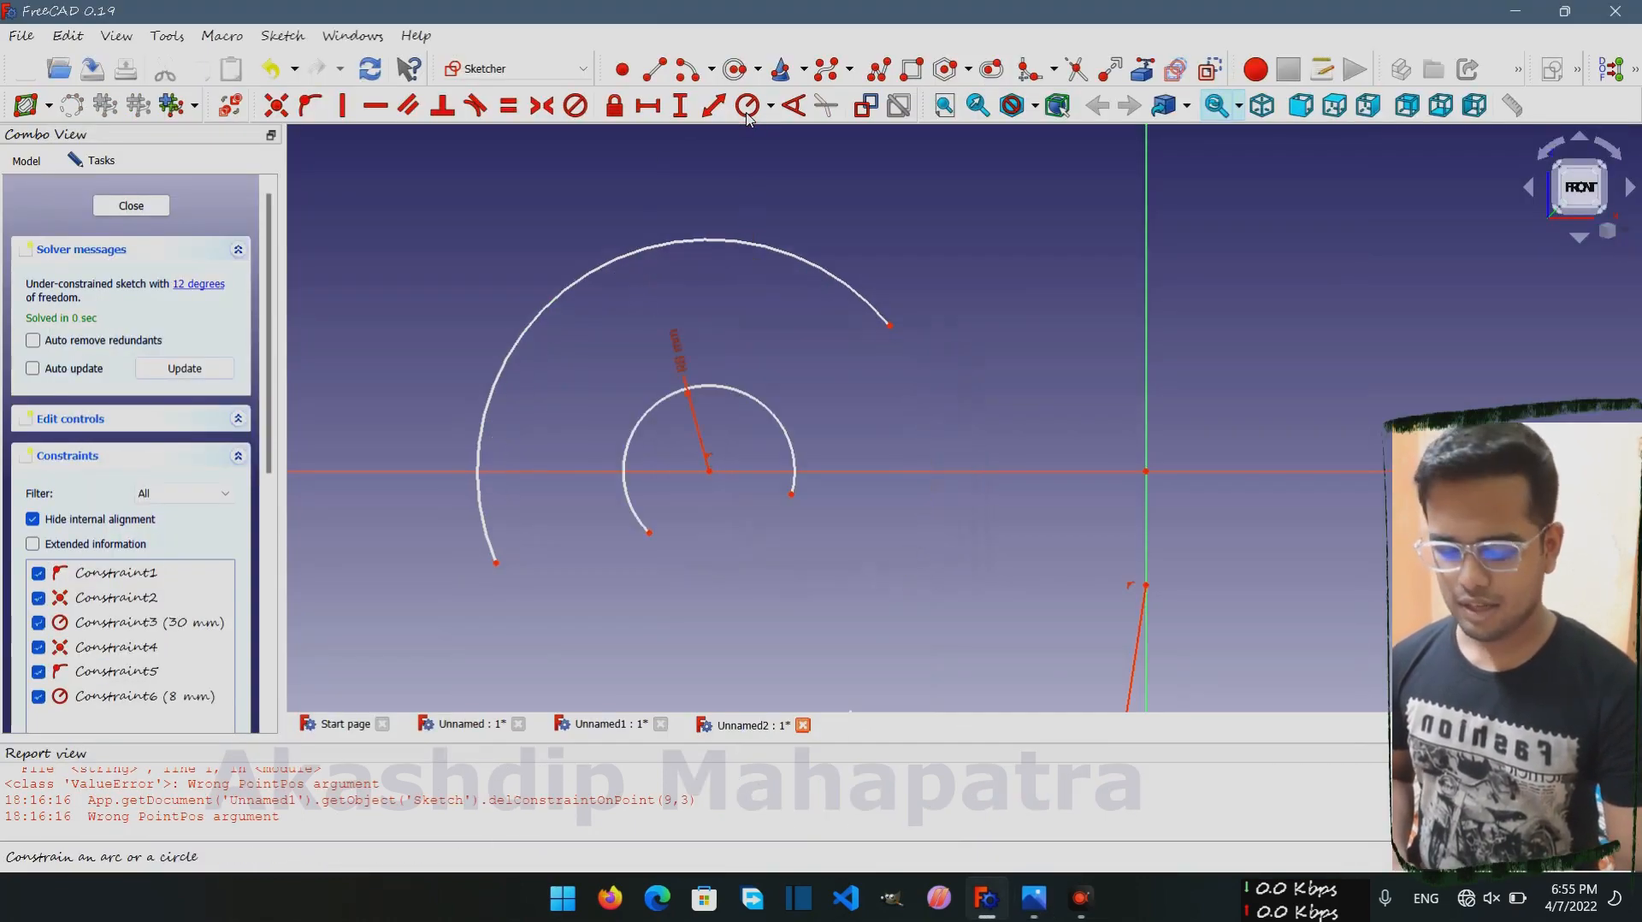
# Constrain the outer ring arc's radius to 12 mm
pyautogui.click(634, 251)
pyautogui.click(748, 105)
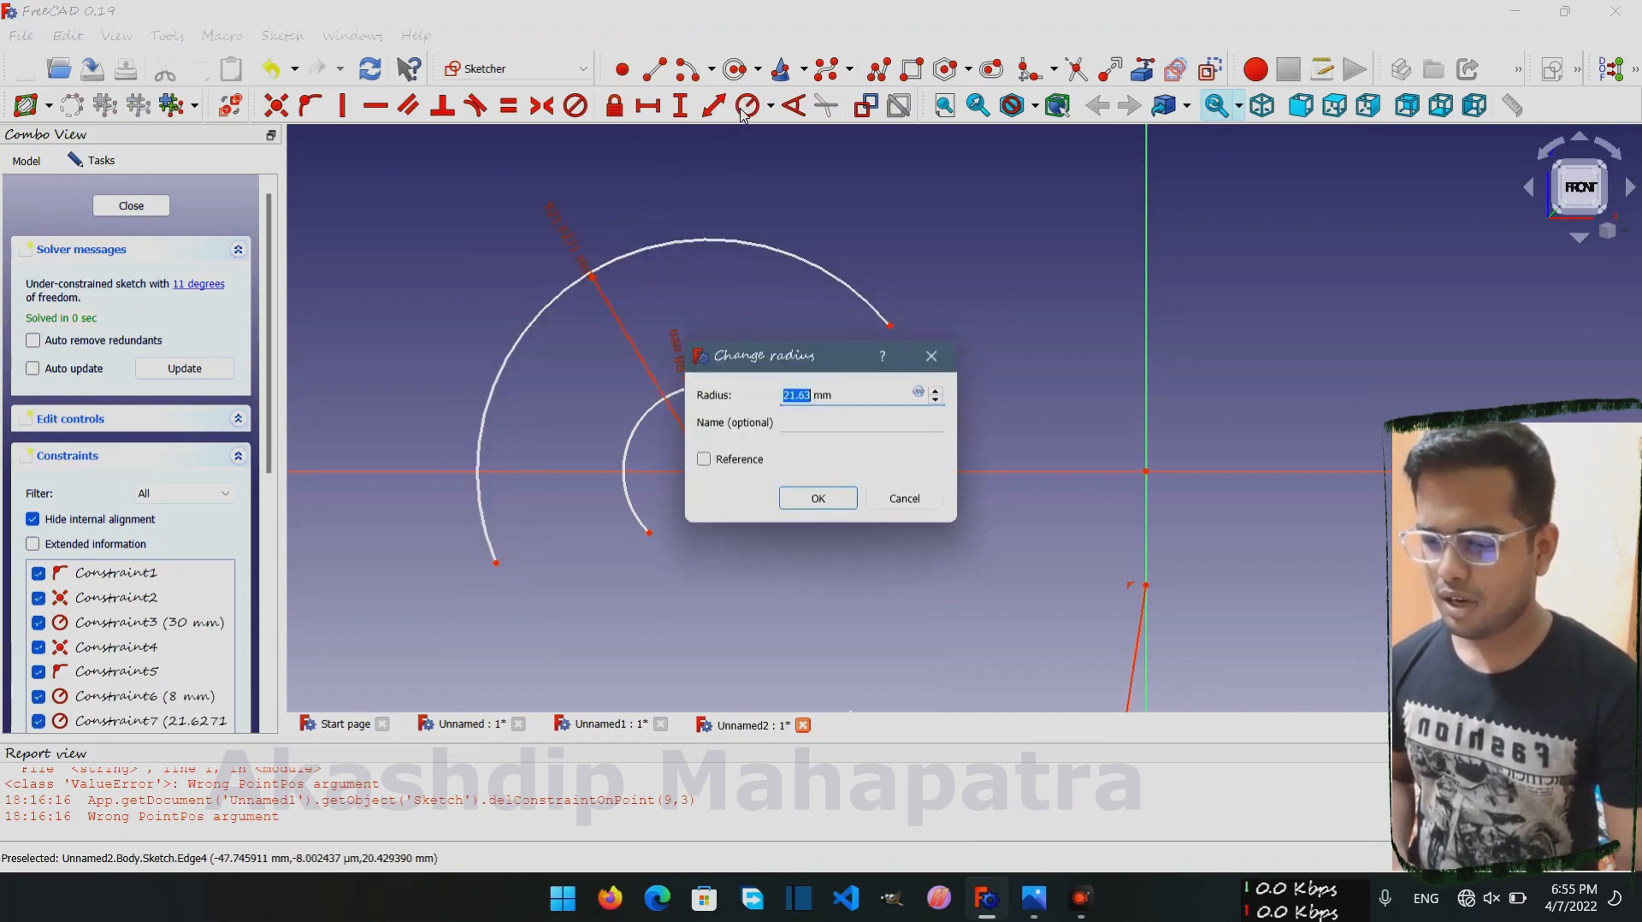
pyautogui.write('12')
pyautogui.press('Return')
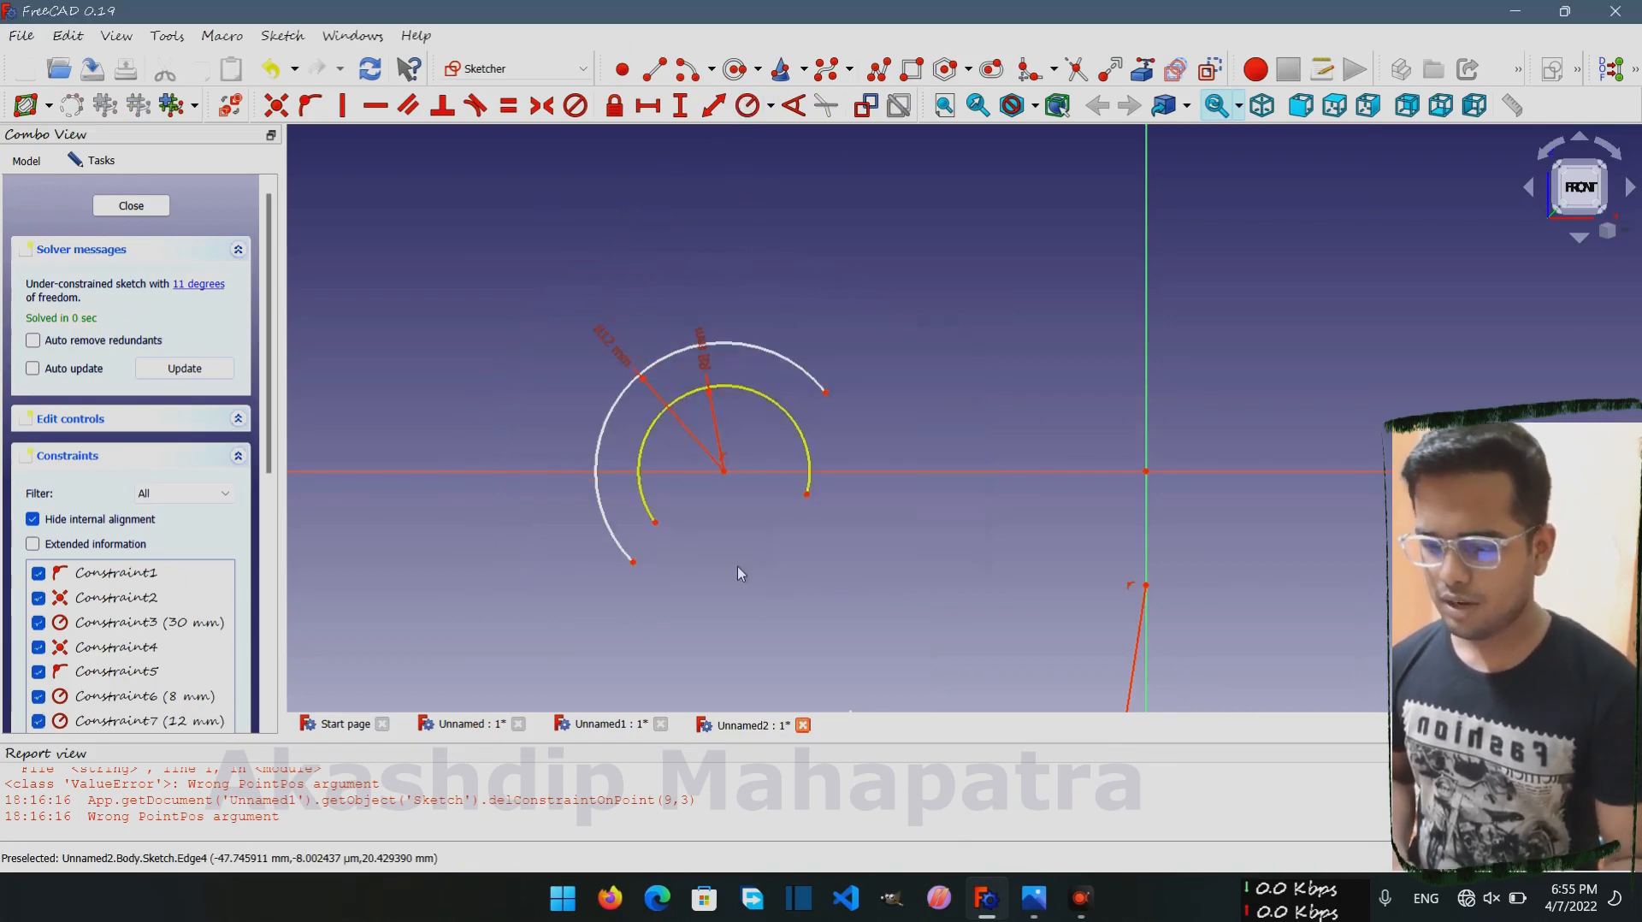
# Draw a line from the inner ring arc's lower-left endpoint to the left endpoint of the inner 30 mm U arc
pyautogui.scroll(-3, 813, 584)
pyautogui.moveTo(859, 571); pyautogui.dragTo(913, 278, button='middle')
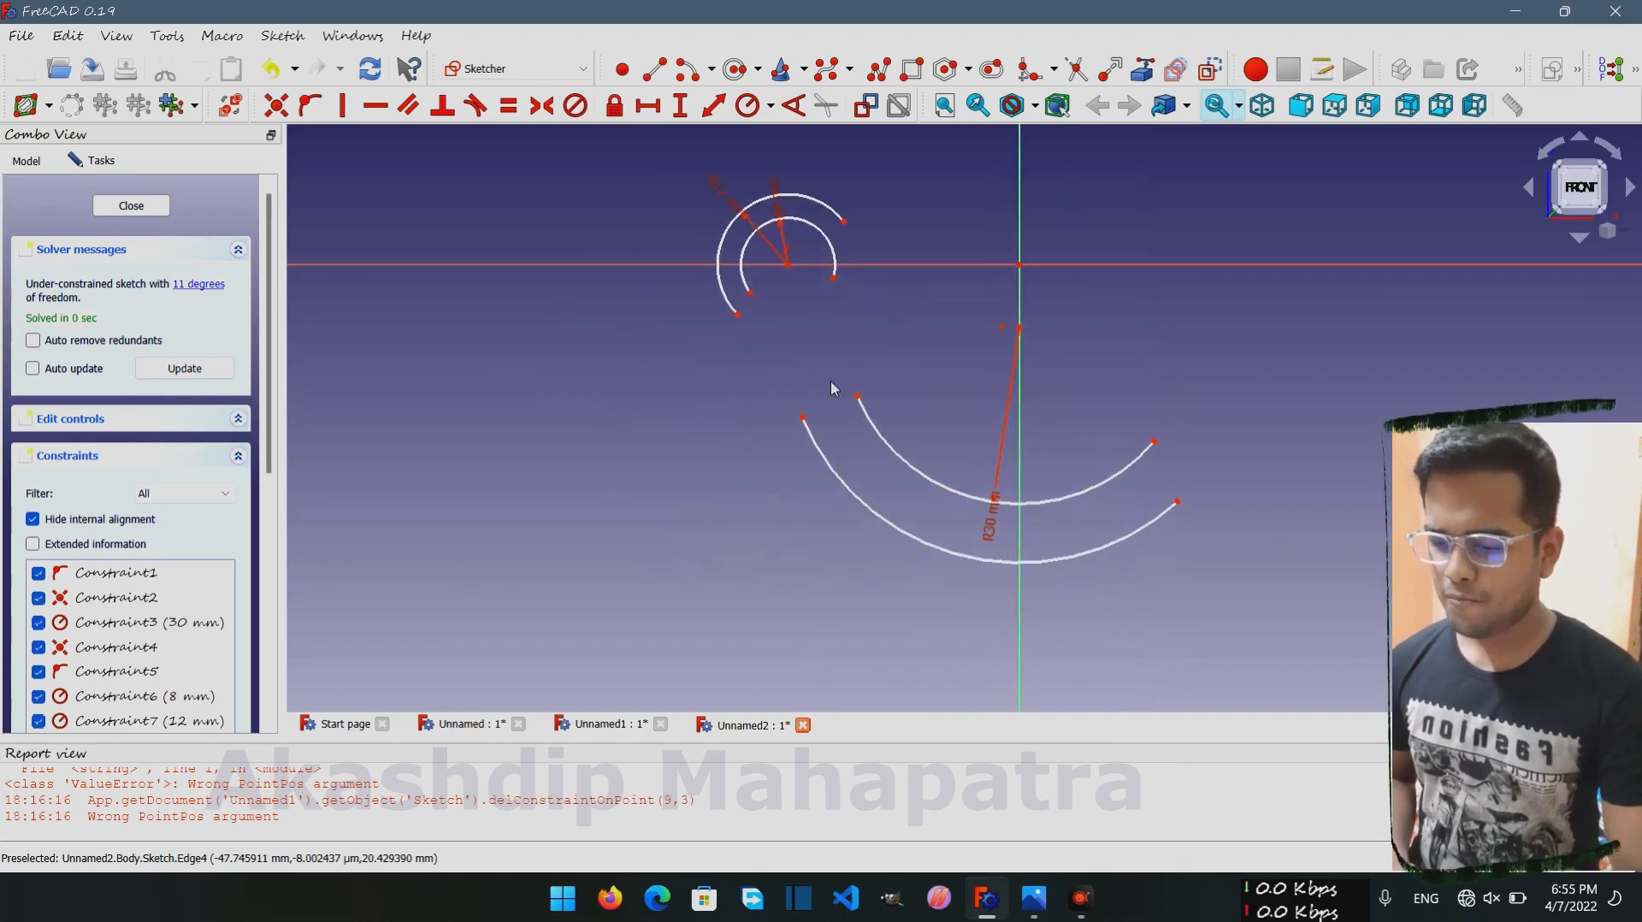
pyautogui.click(750, 293)
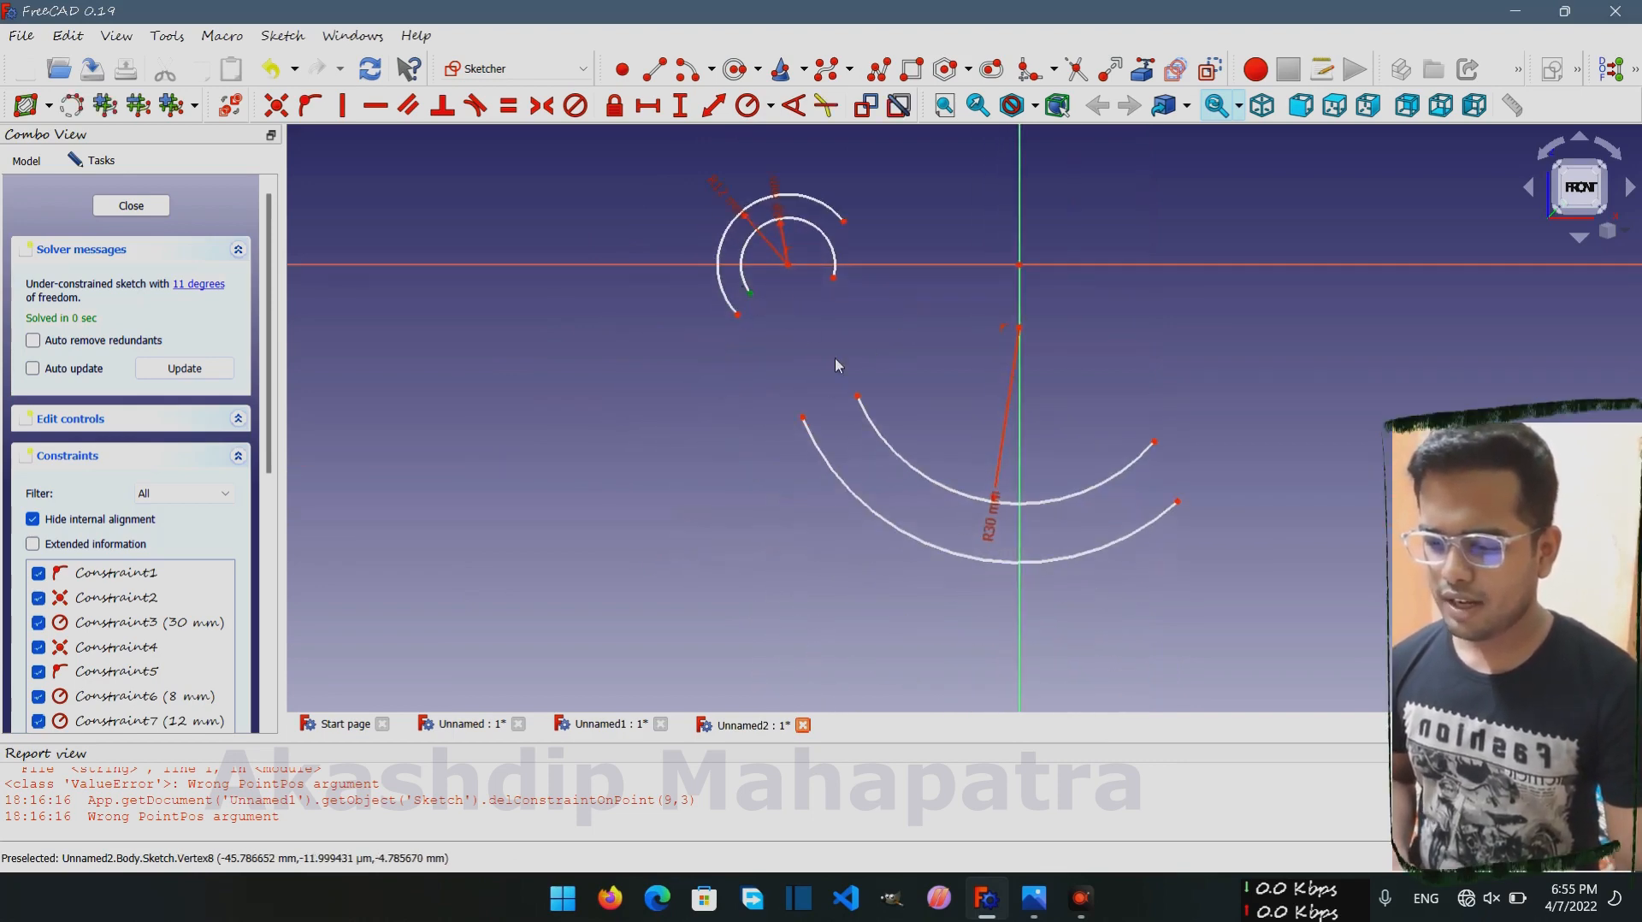
pyautogui.click(652, 71)
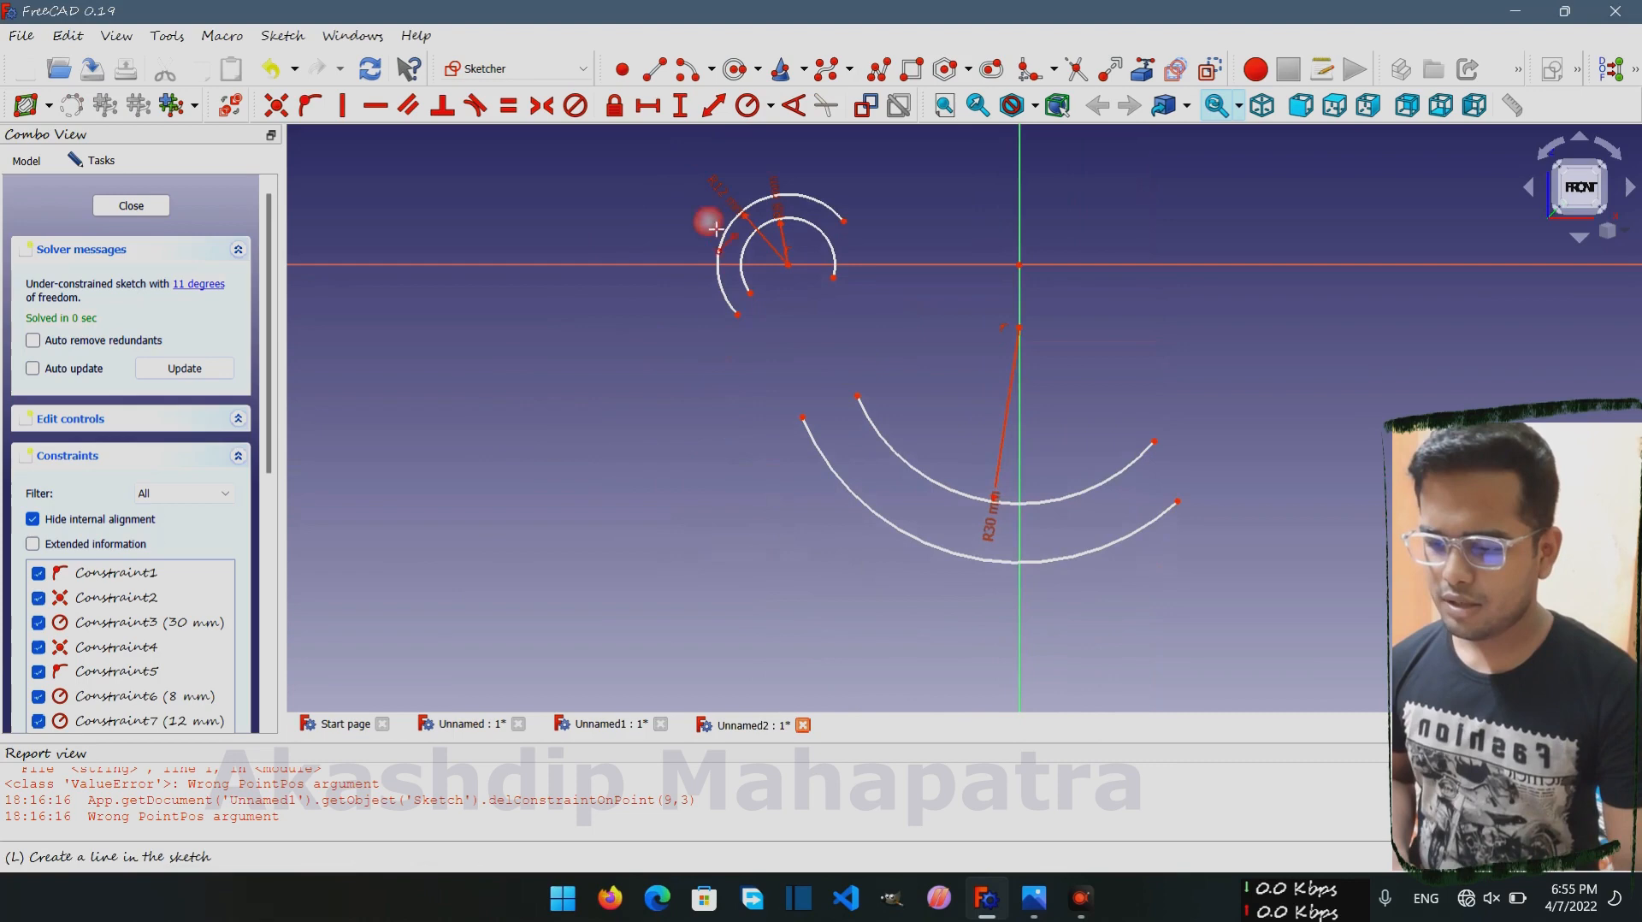
pyautogui.click(750, 294)
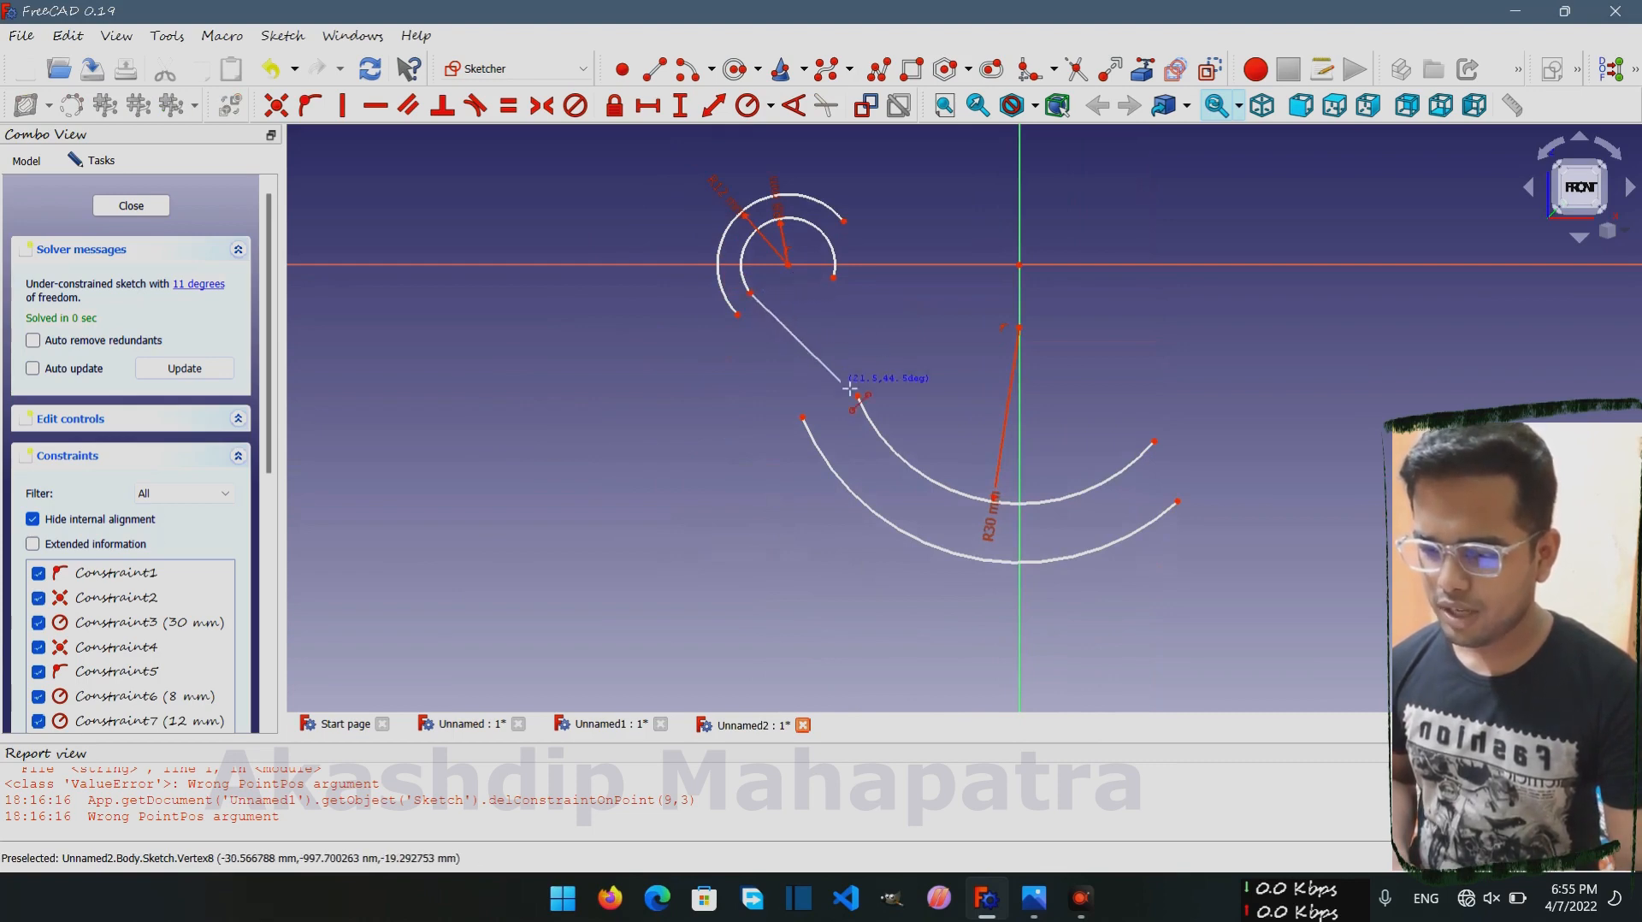
pyautogui.scroll(5, 855, 383)
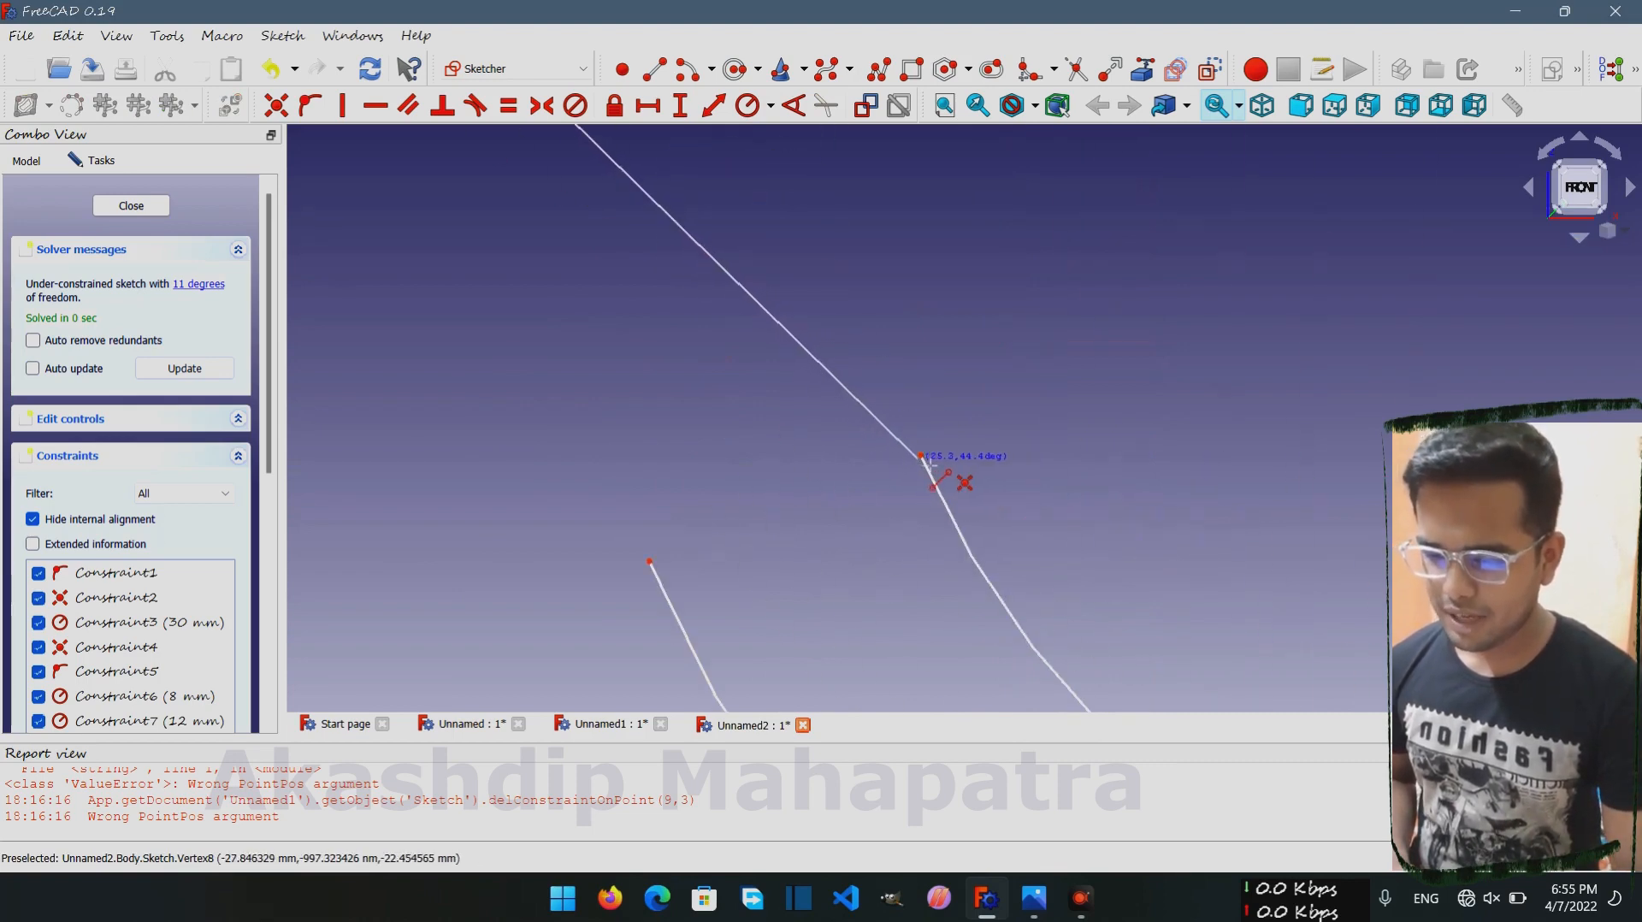
pyautogui.click(921, 456)
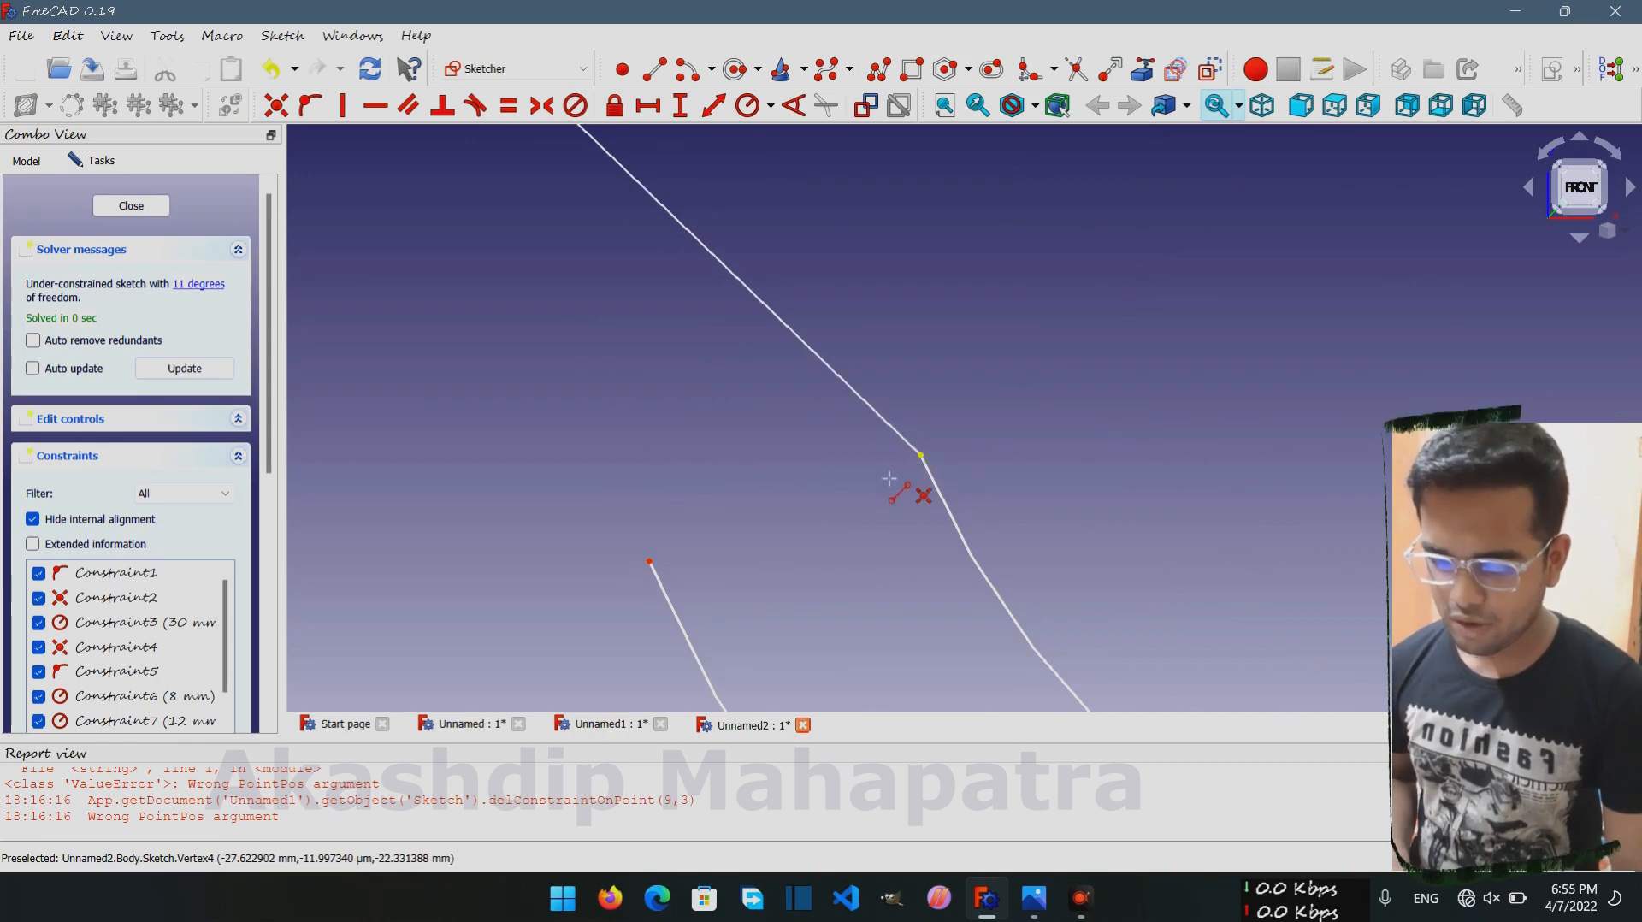
# Draw a second line from the outer ring arc's lower-left endpoint to the left endpoint of the outer U arc
pyautogui.scroll(-3, 736, 471)
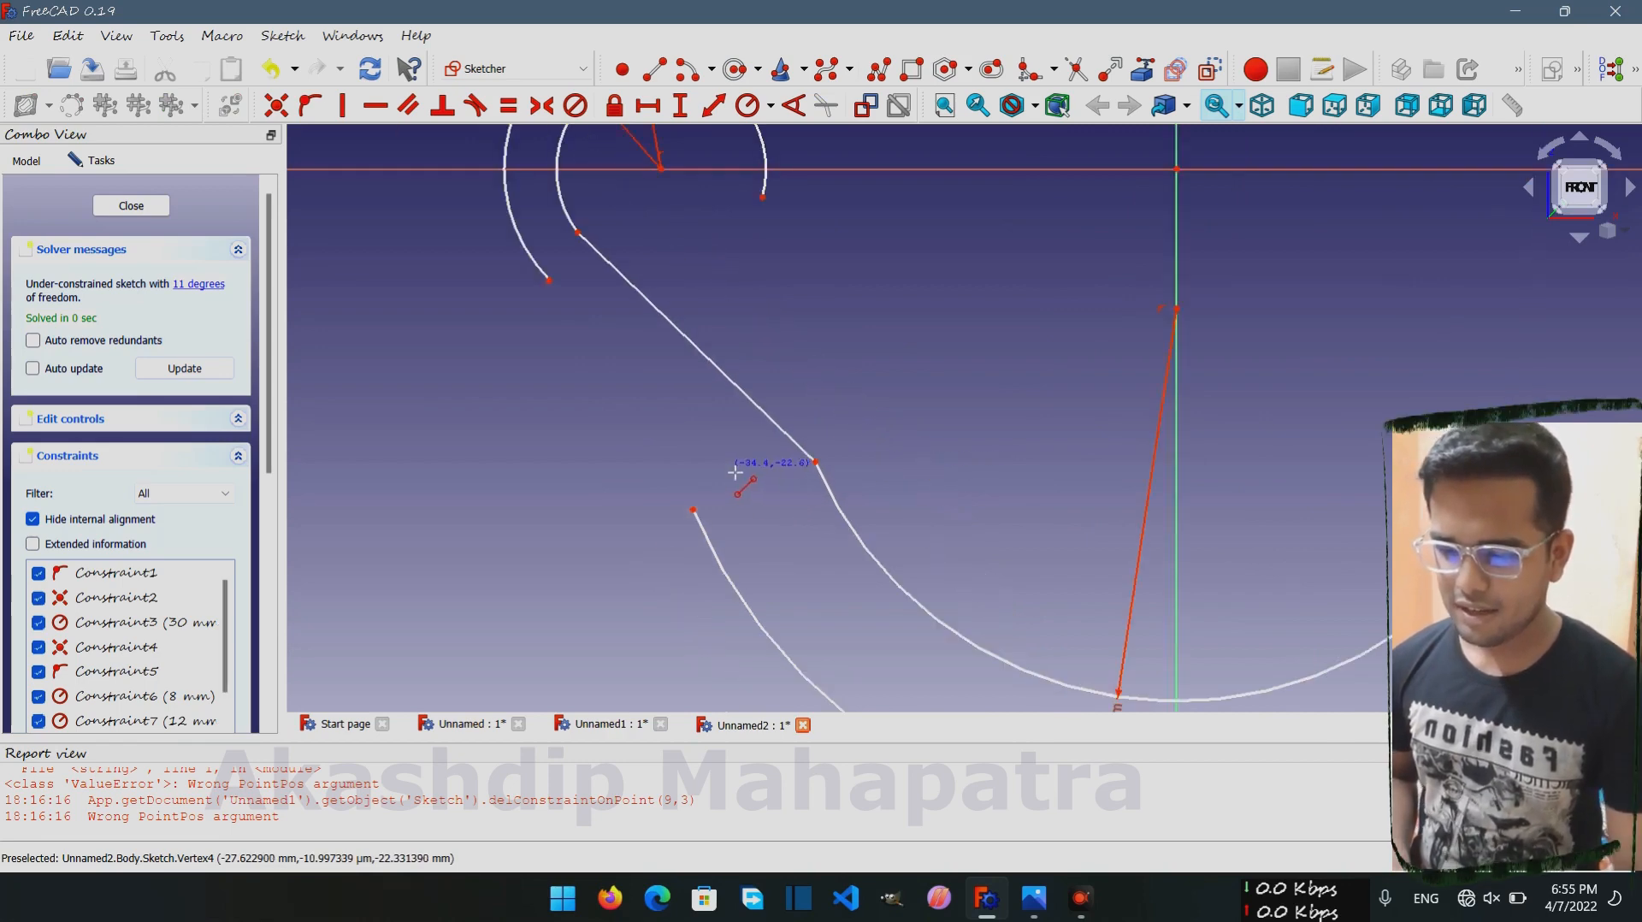
pyautogui.click(549, 281)
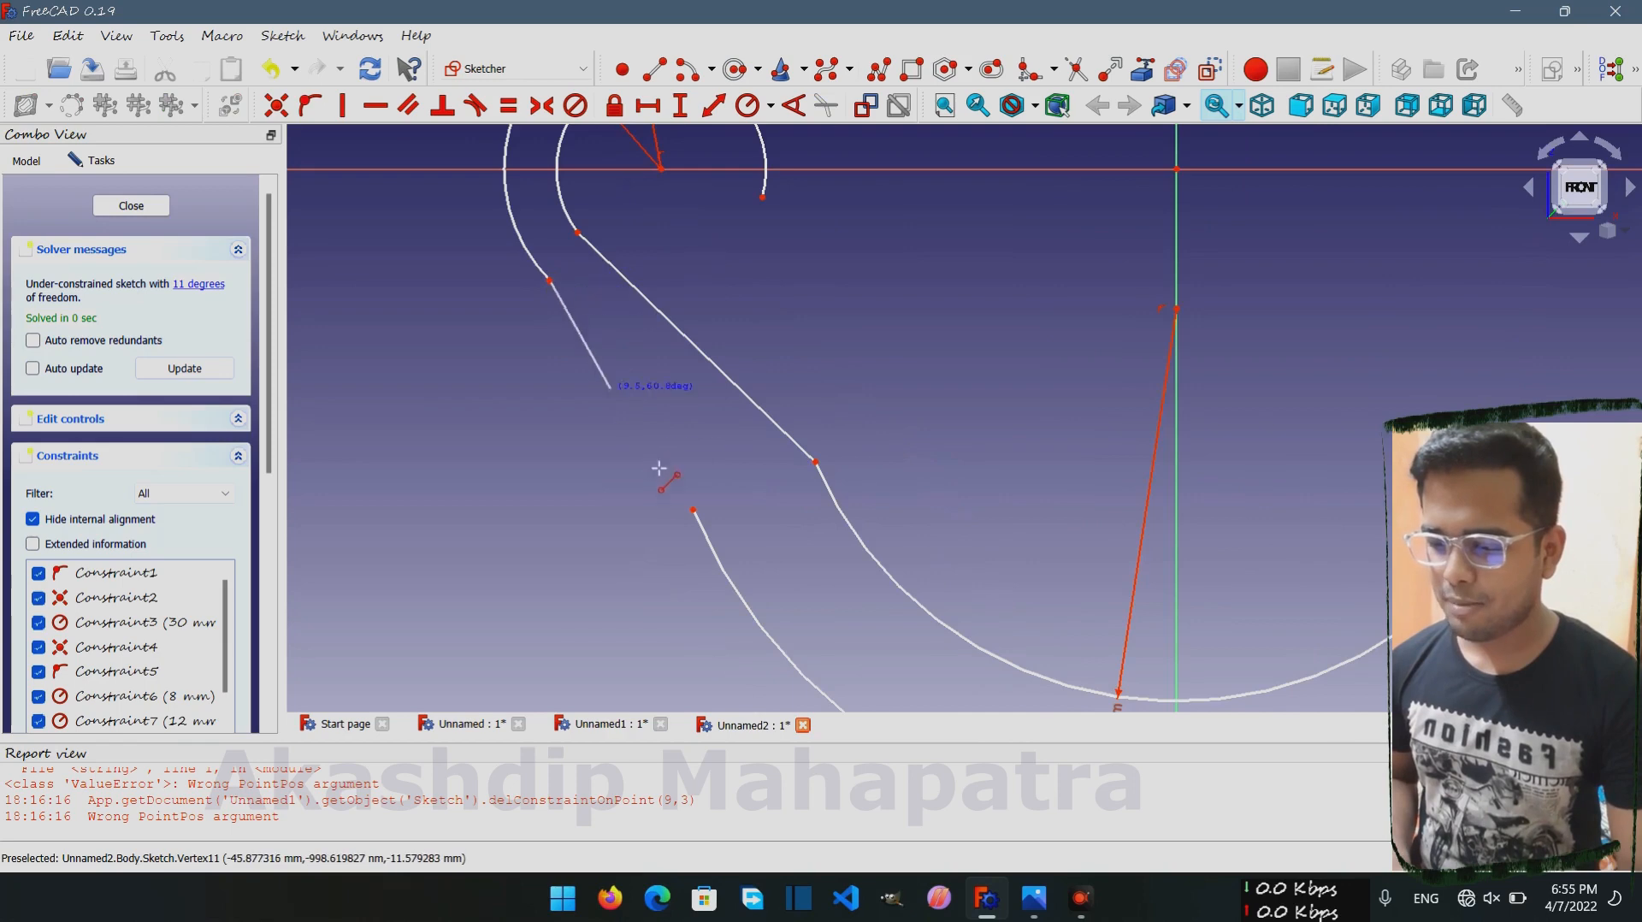
pyautogui.click(694, 511)
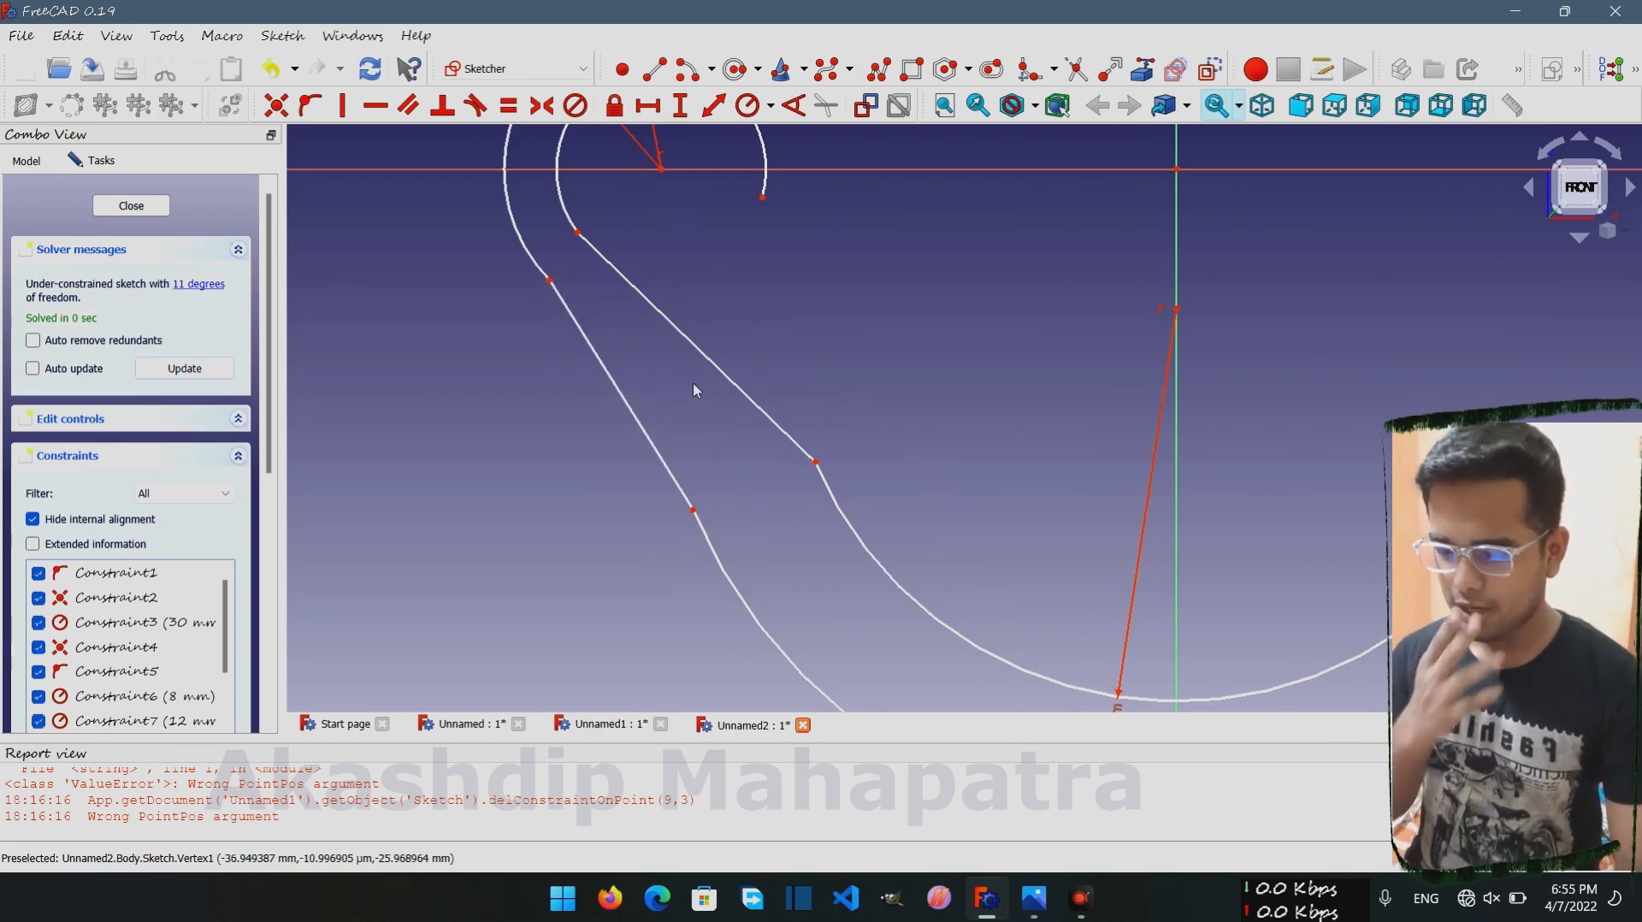
# Constrain both connecting lines between the ring arcs and the U arcs to be vertical
pyautogui.click(704, 354)
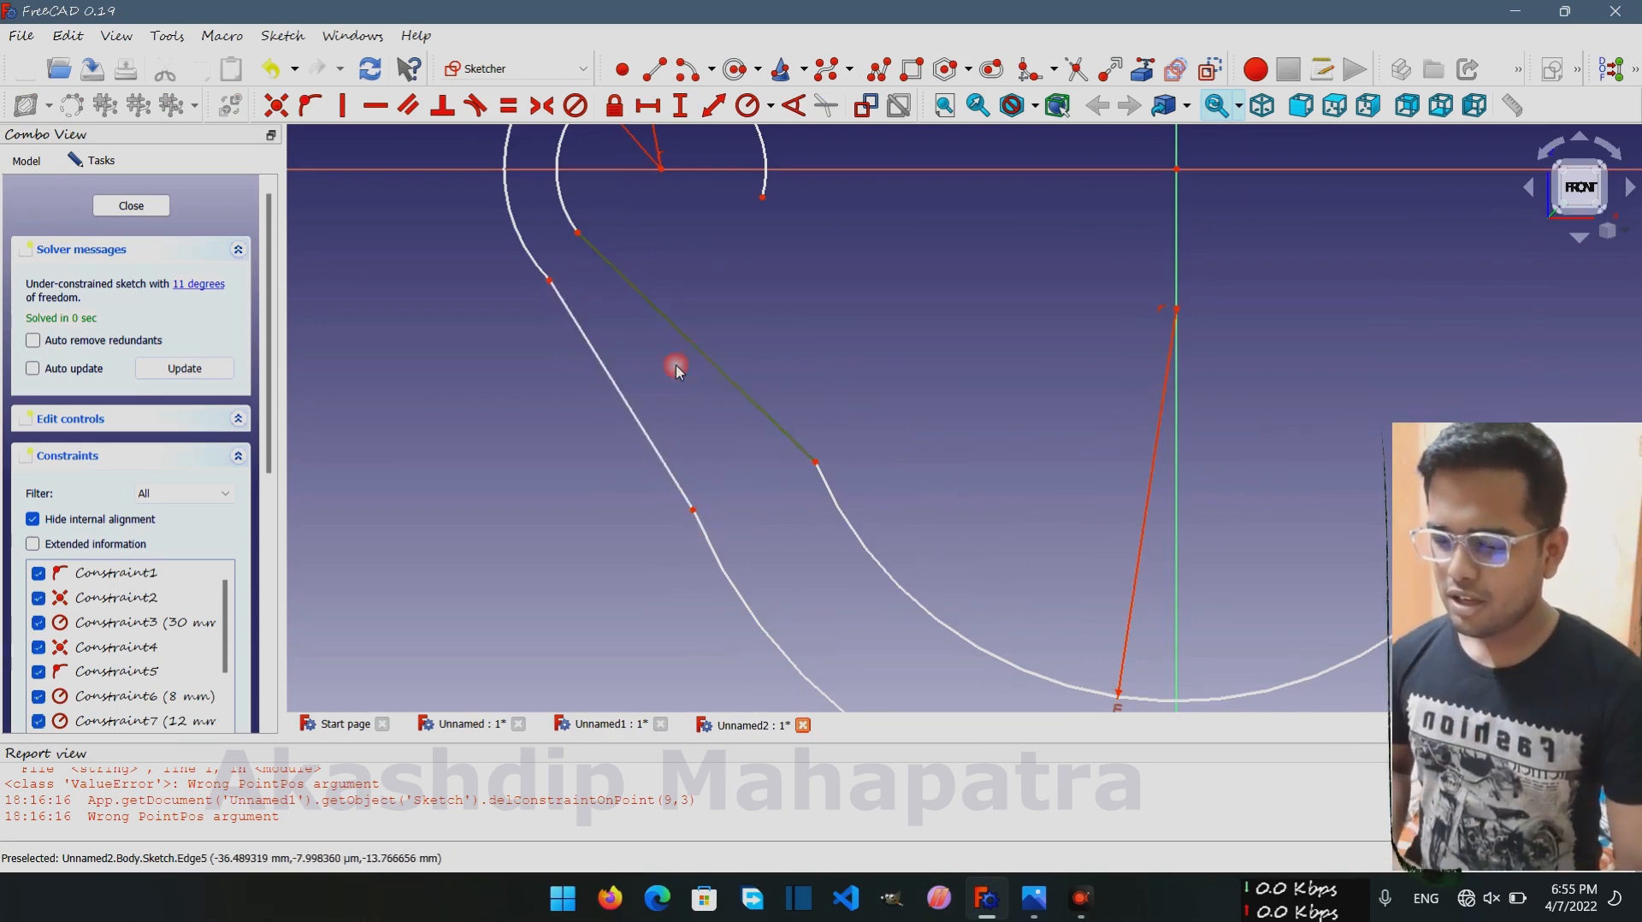
pyautogui.click(634, 421)
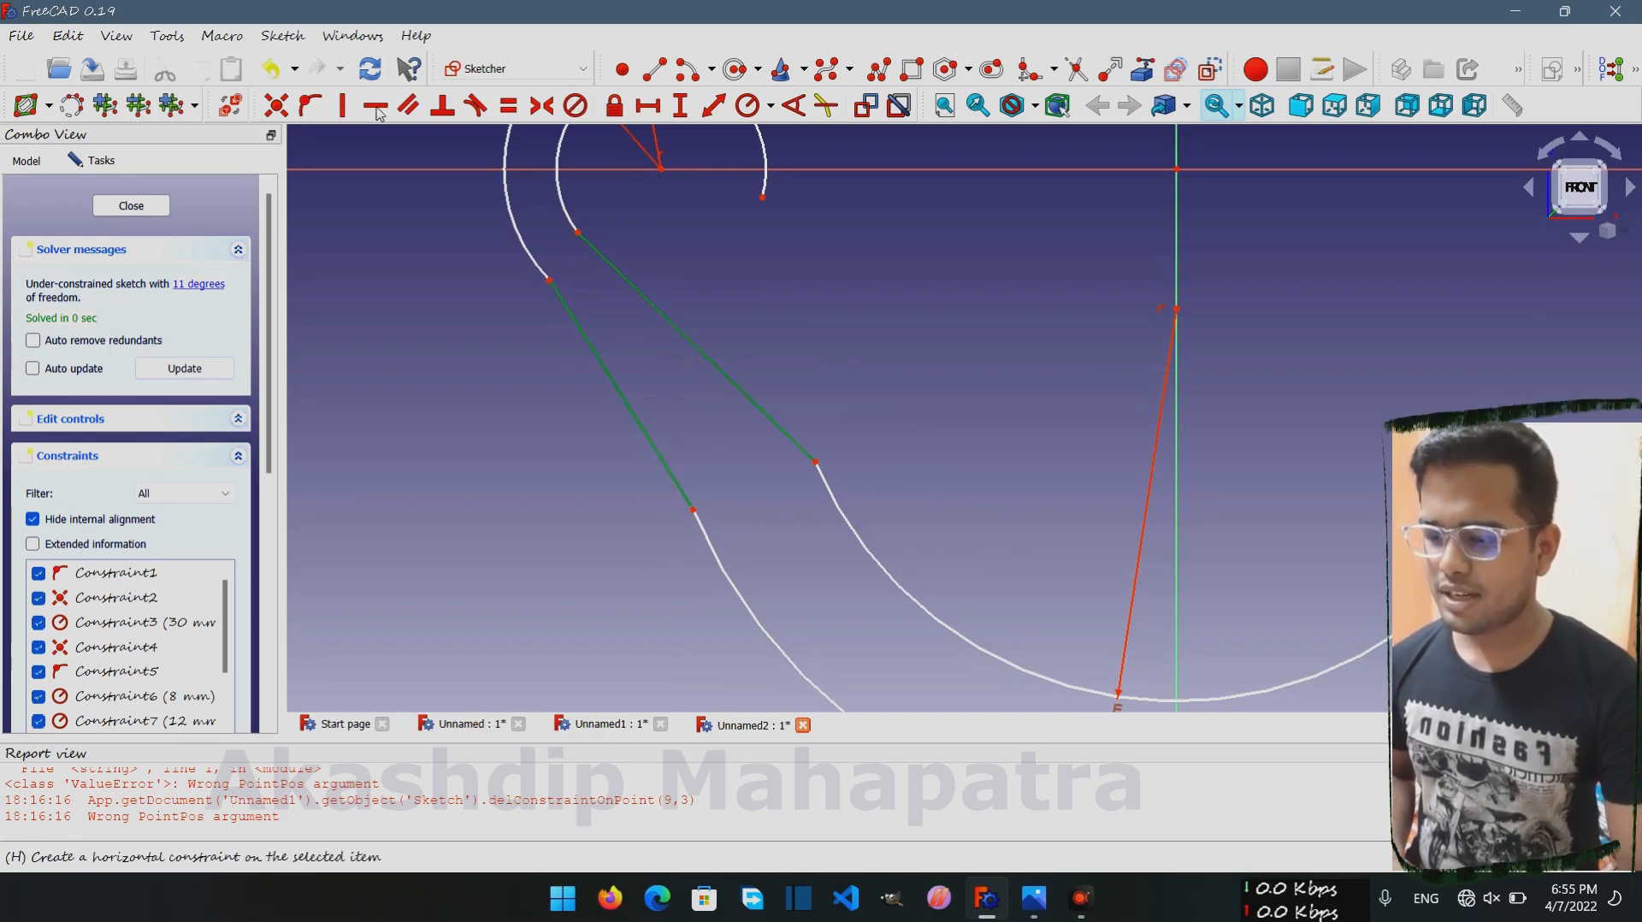
pyautogui.click(348, 106)
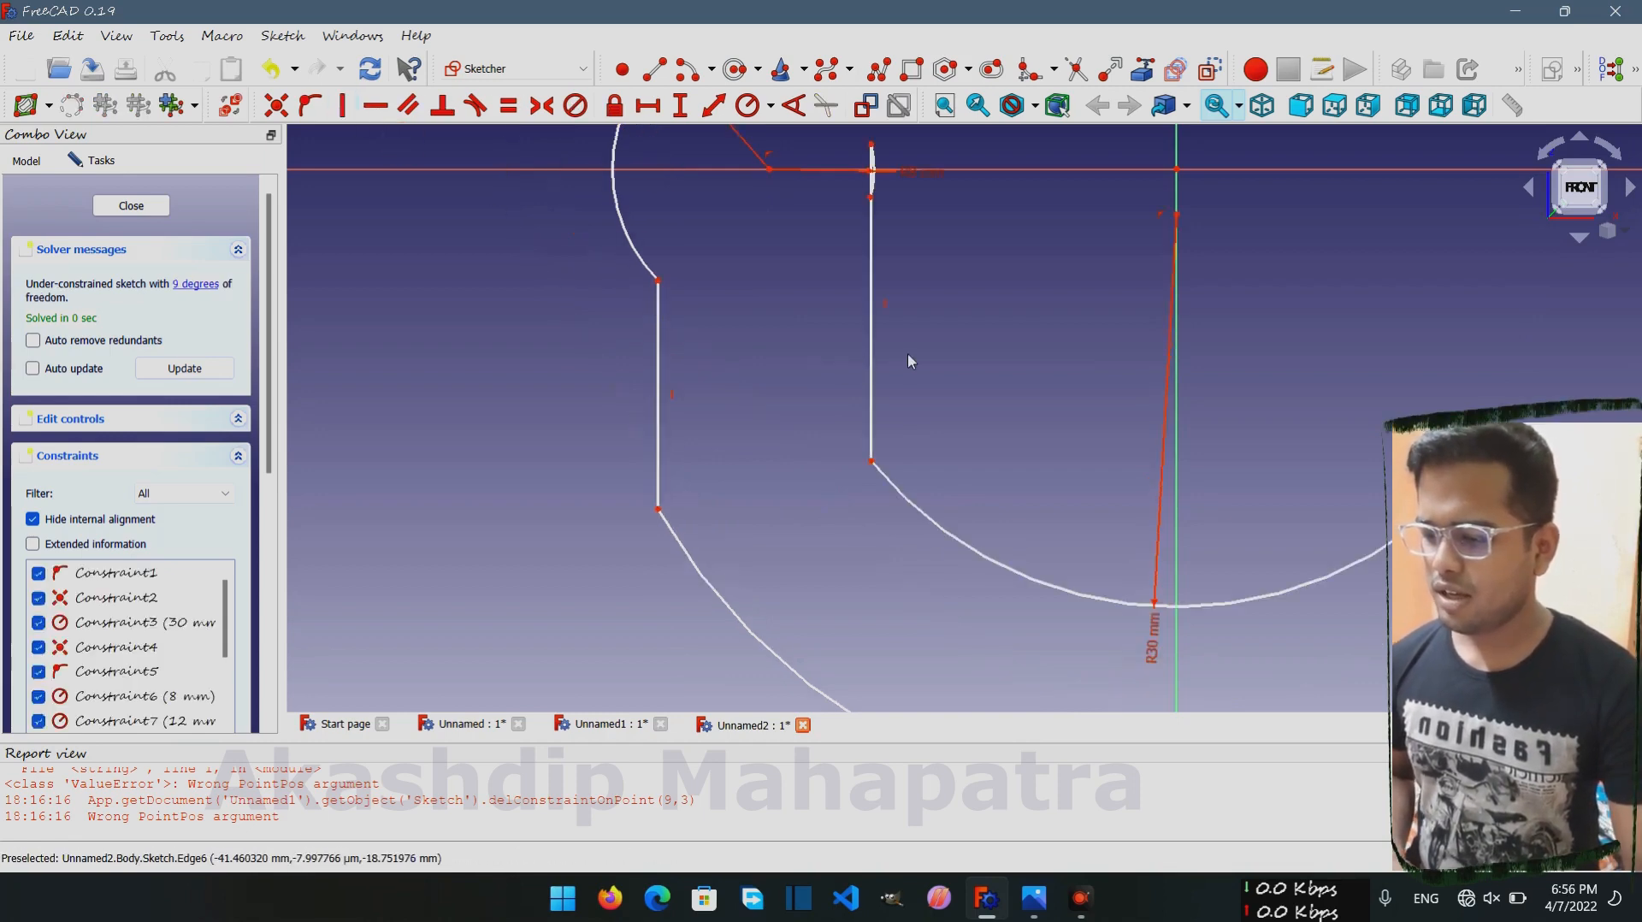
# Move the upper end of the inner vertical line towards the ring arcs' centre, reshaping the connected ring and U arcs
pyautogui.scroll(-2, 908, 361)
pyautogui.scroll(2, 923, 348)
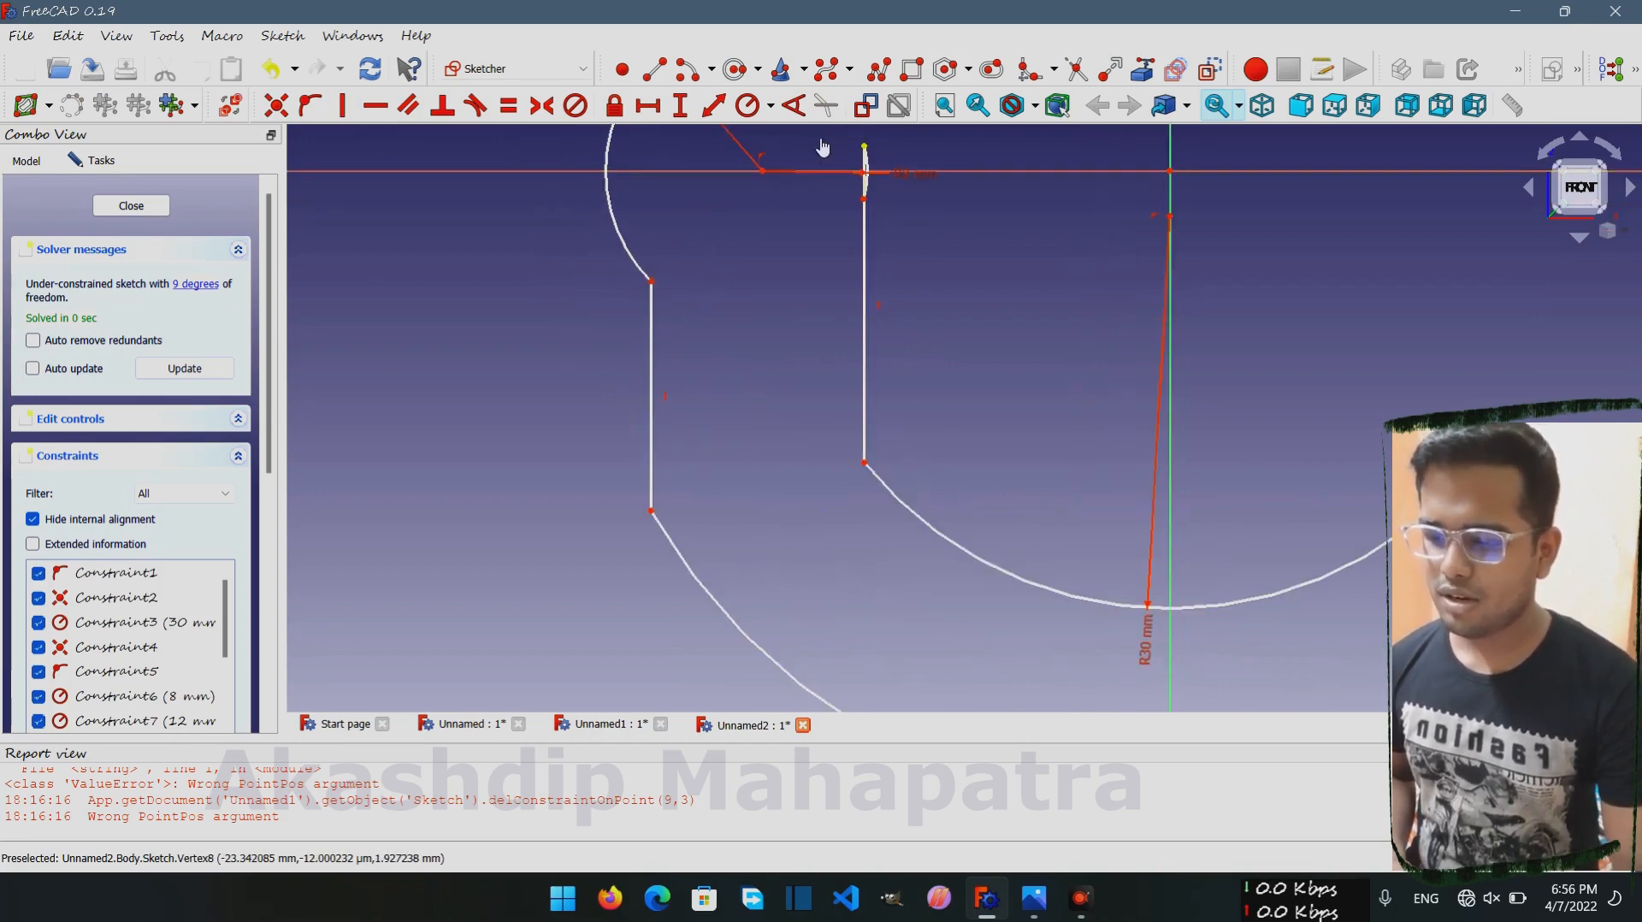
pyautogui.moveTo(864, 154)
pyautogui.mouseDown()
pyautogui.moveTo(767, 161)
pyautogui.moveTo(808, 248)
pyautogui.moveTo(782, 293)
pyautogui.moveTo(800, 359)
pyautogui.moveTo(773, 469)
pyautogui.moveTo(789, 366)
pyautogui.mouseUp()
pyautogui.scroll(-2, 829, 337)
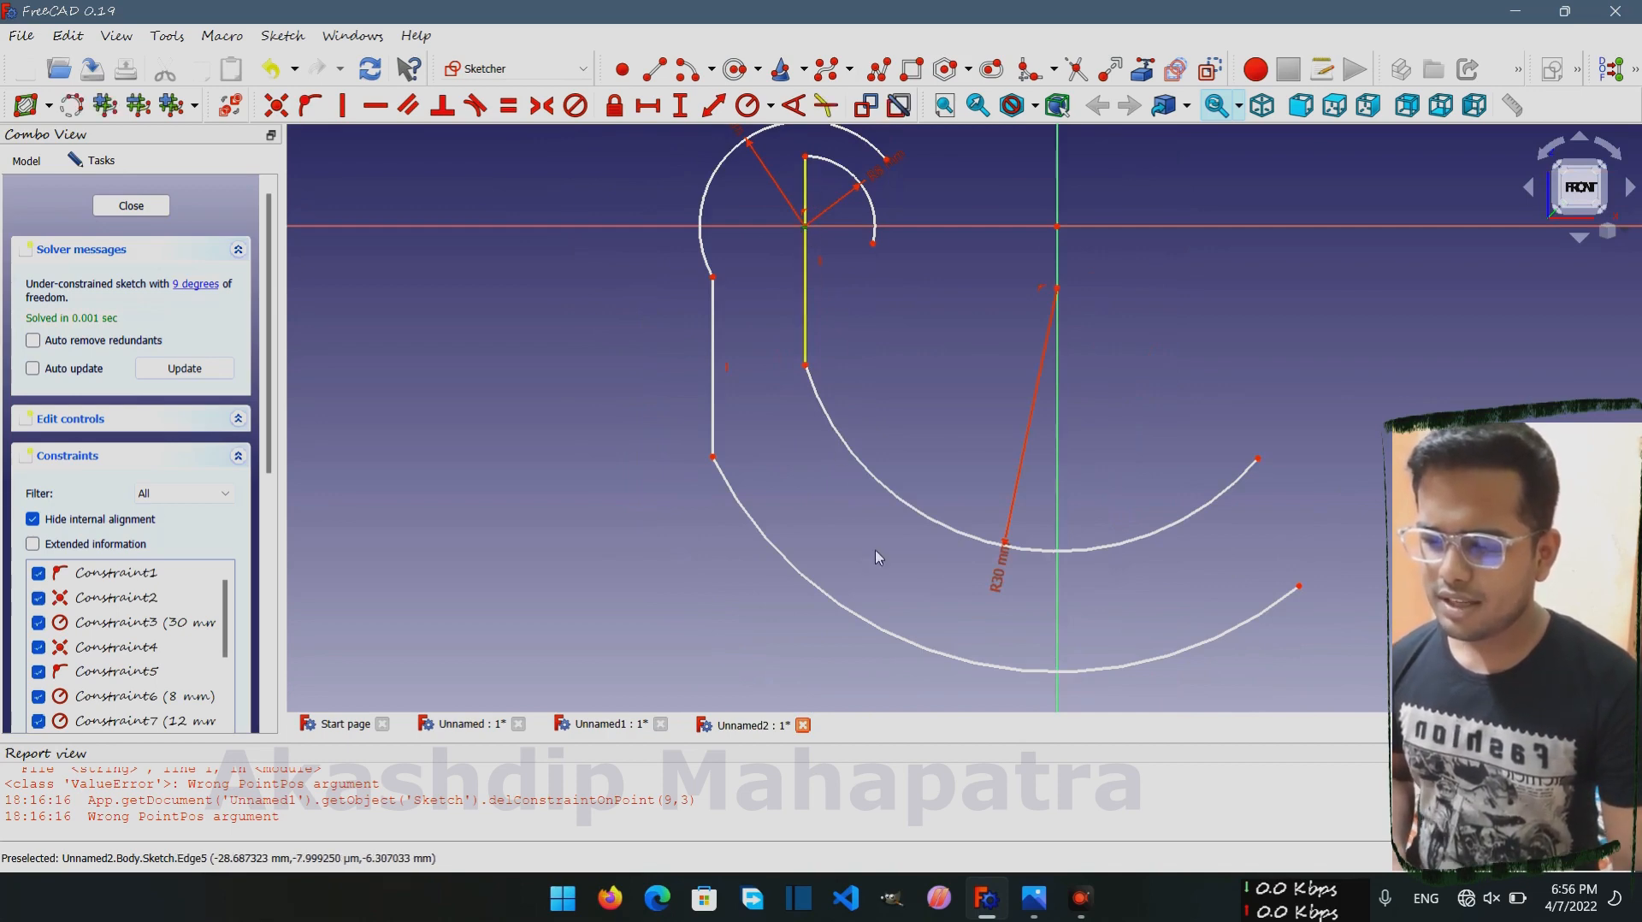
# Constrain the vertical distance between the ring arcs' centre and the inner vertical line's lower end to 35 mm, as in the reference drawing
pyautogui.click(1025, 898)
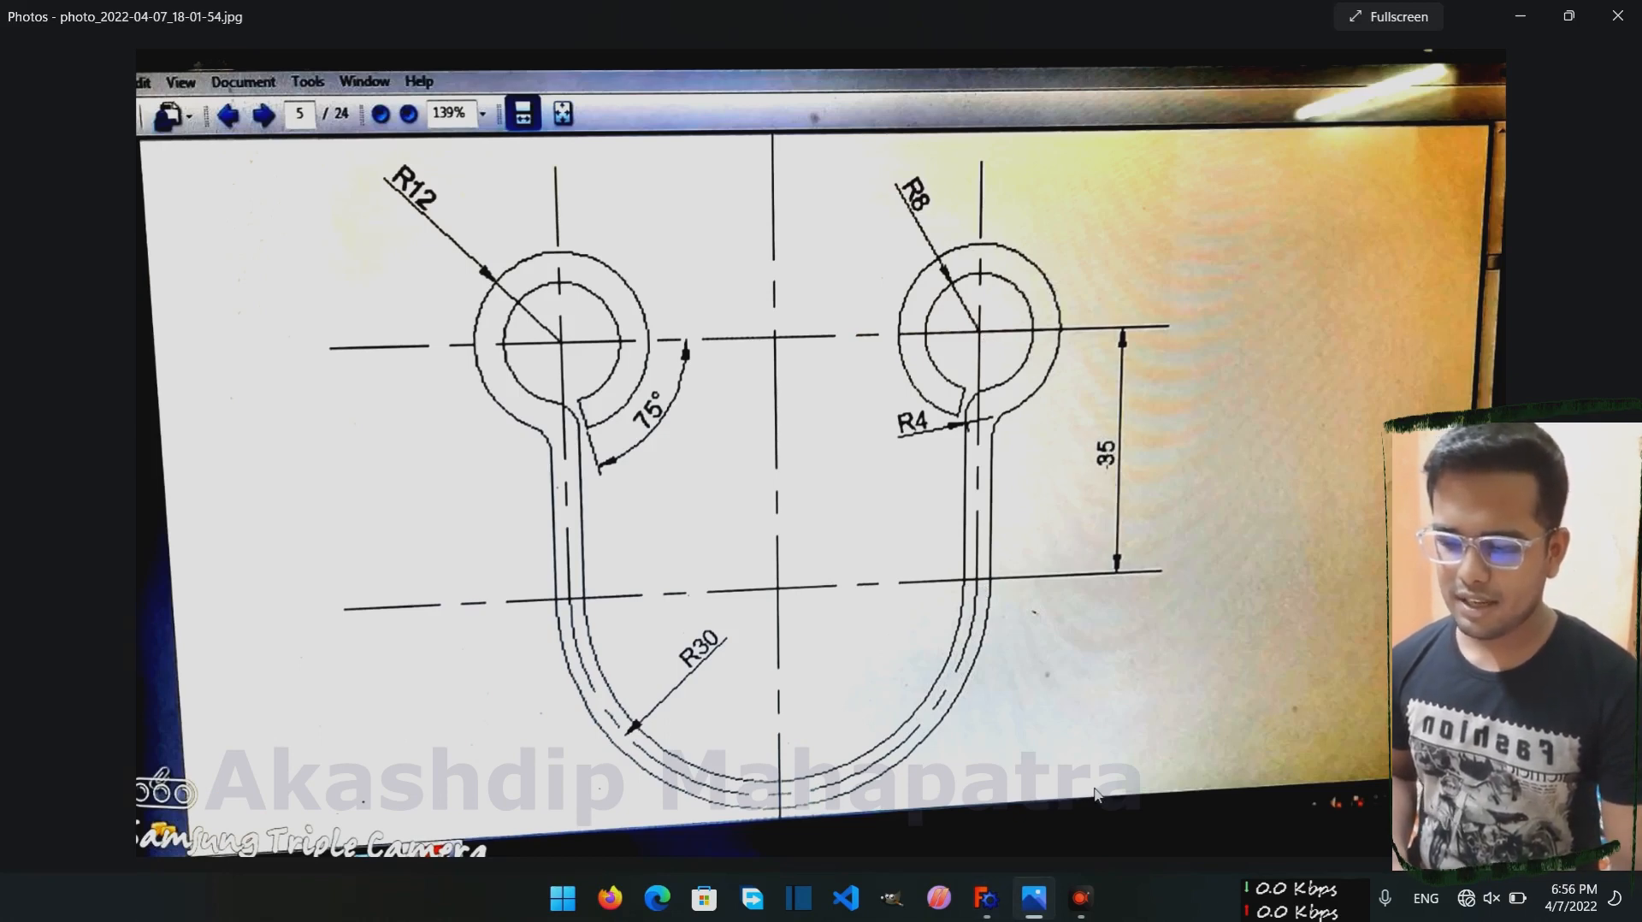
pyautogui.click(1045, 895)
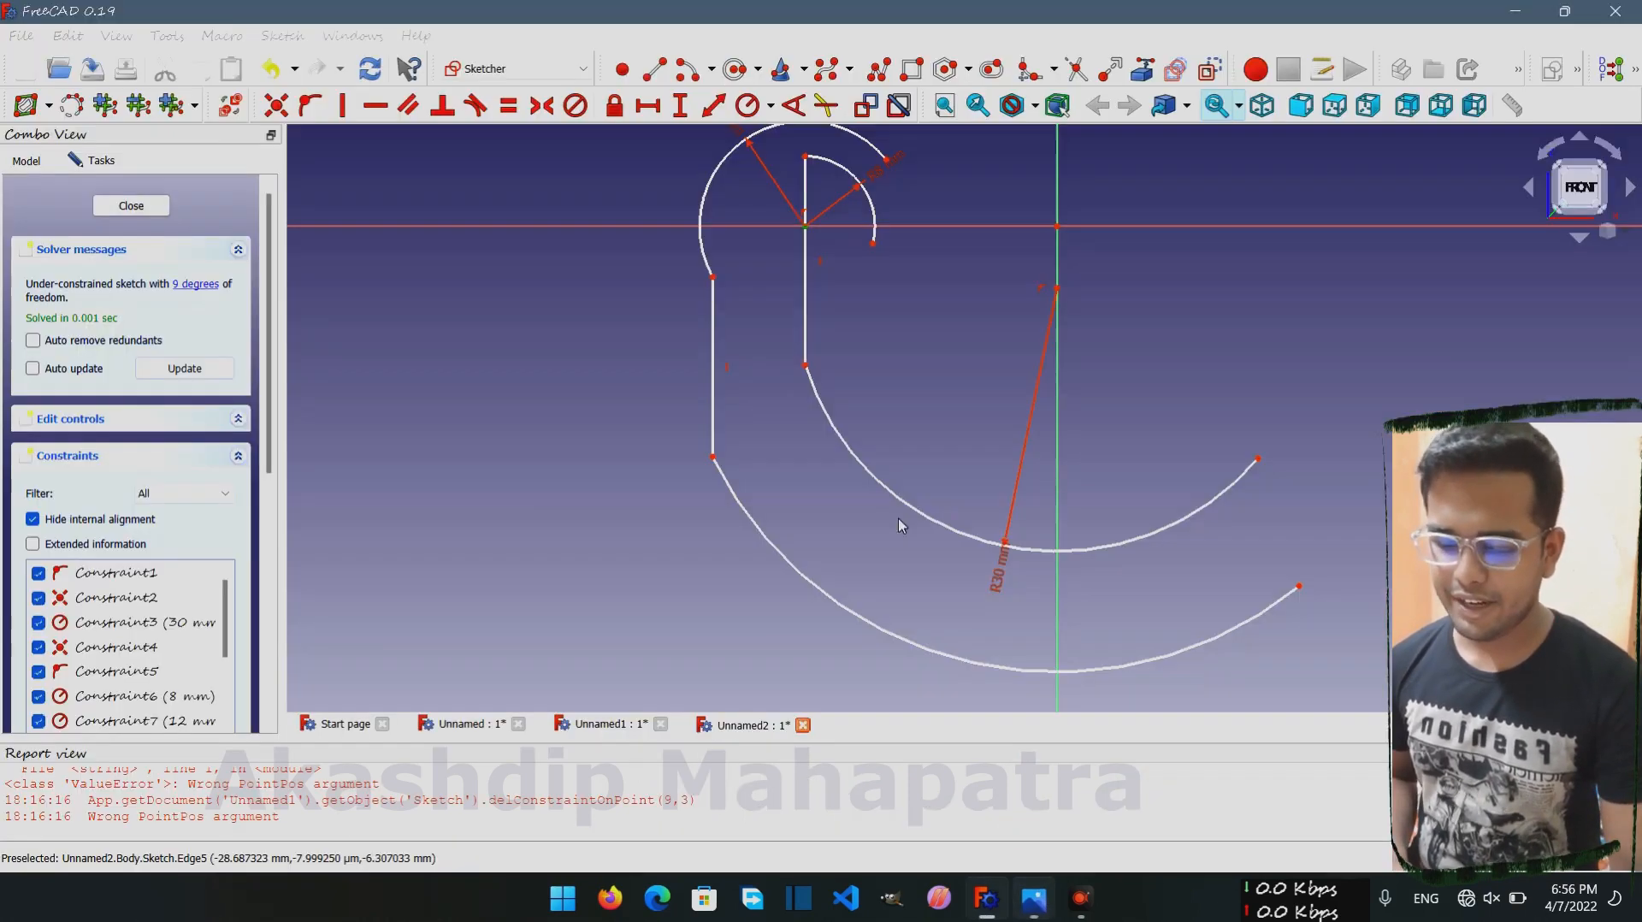
pyautogui.click(804, 226)
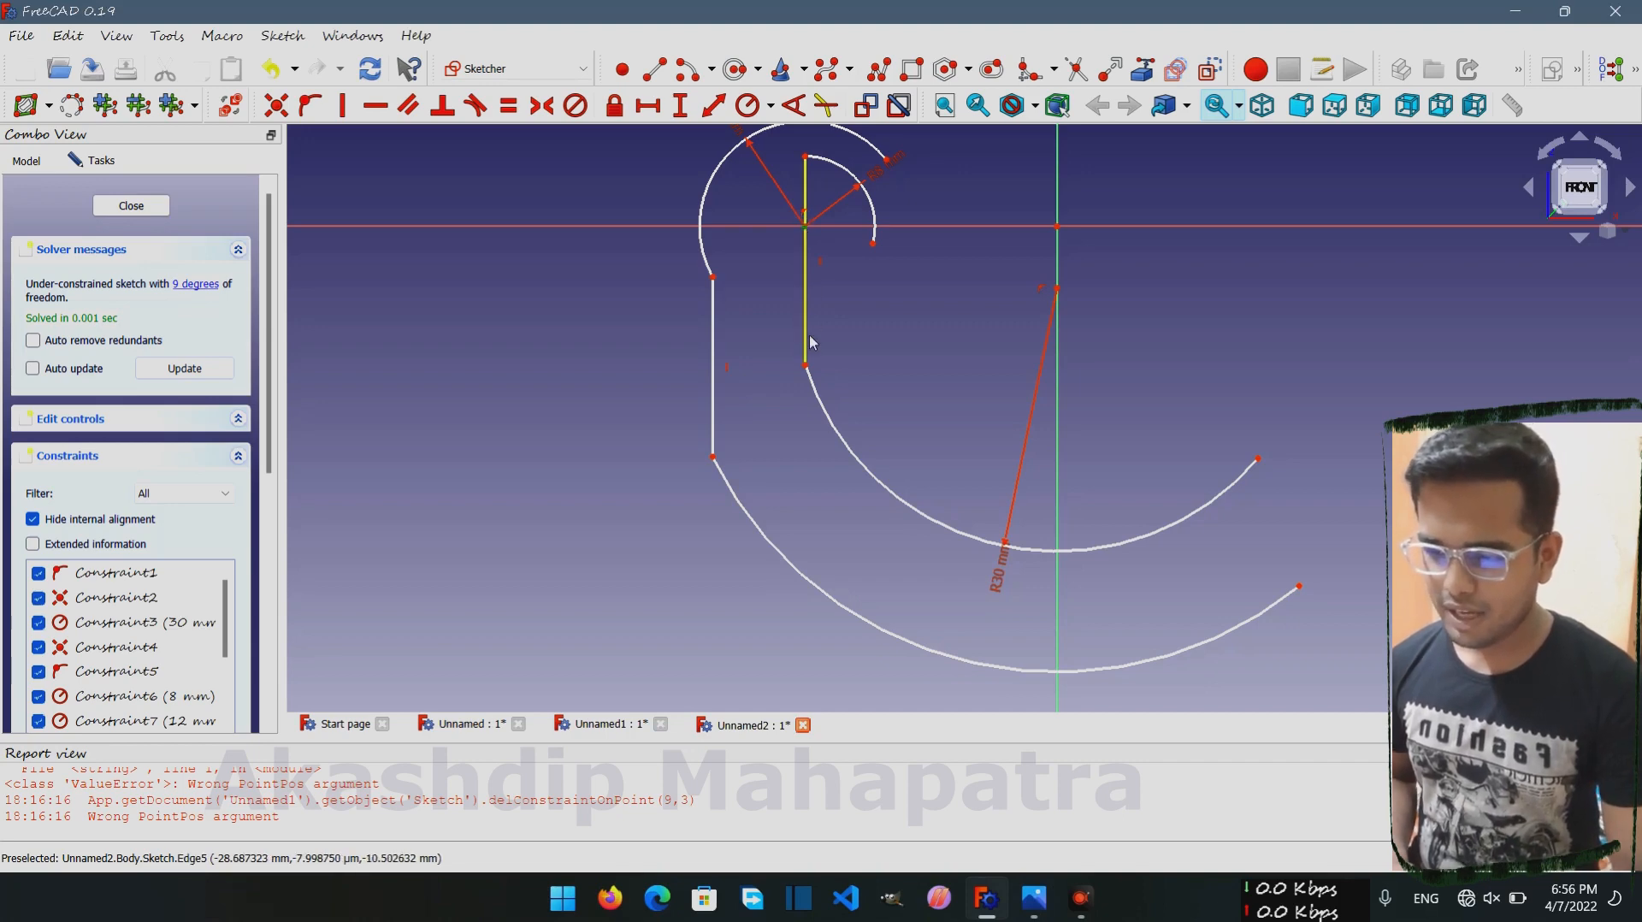
pyautogui.click(805, 366)
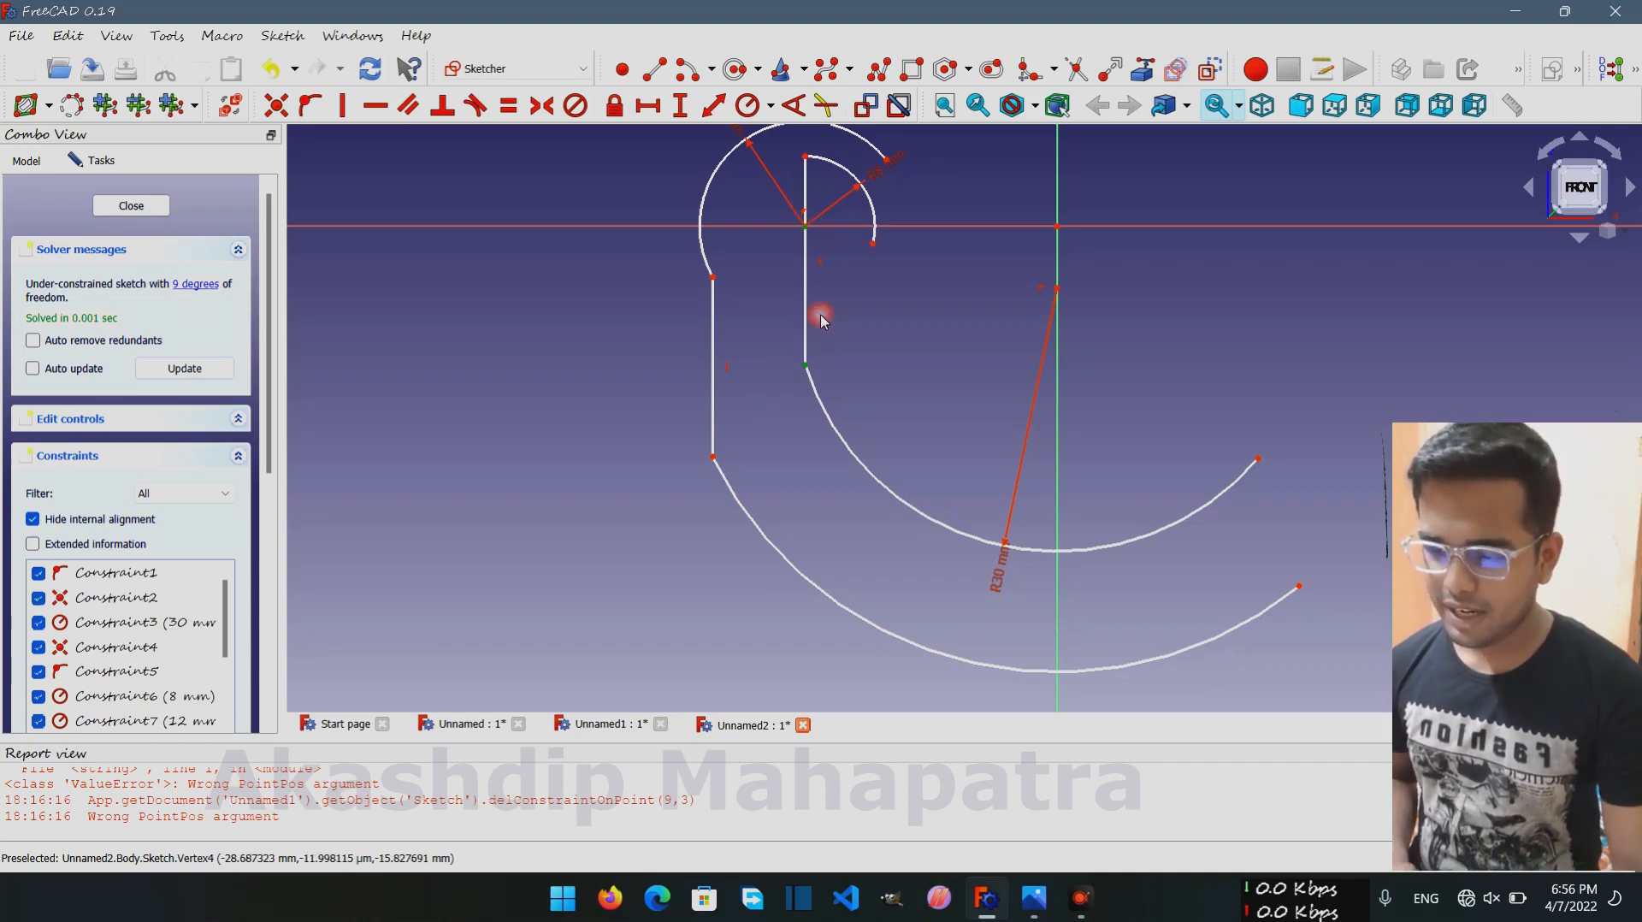
pyautogui.click(680, 105)
pyautogui.write('35')
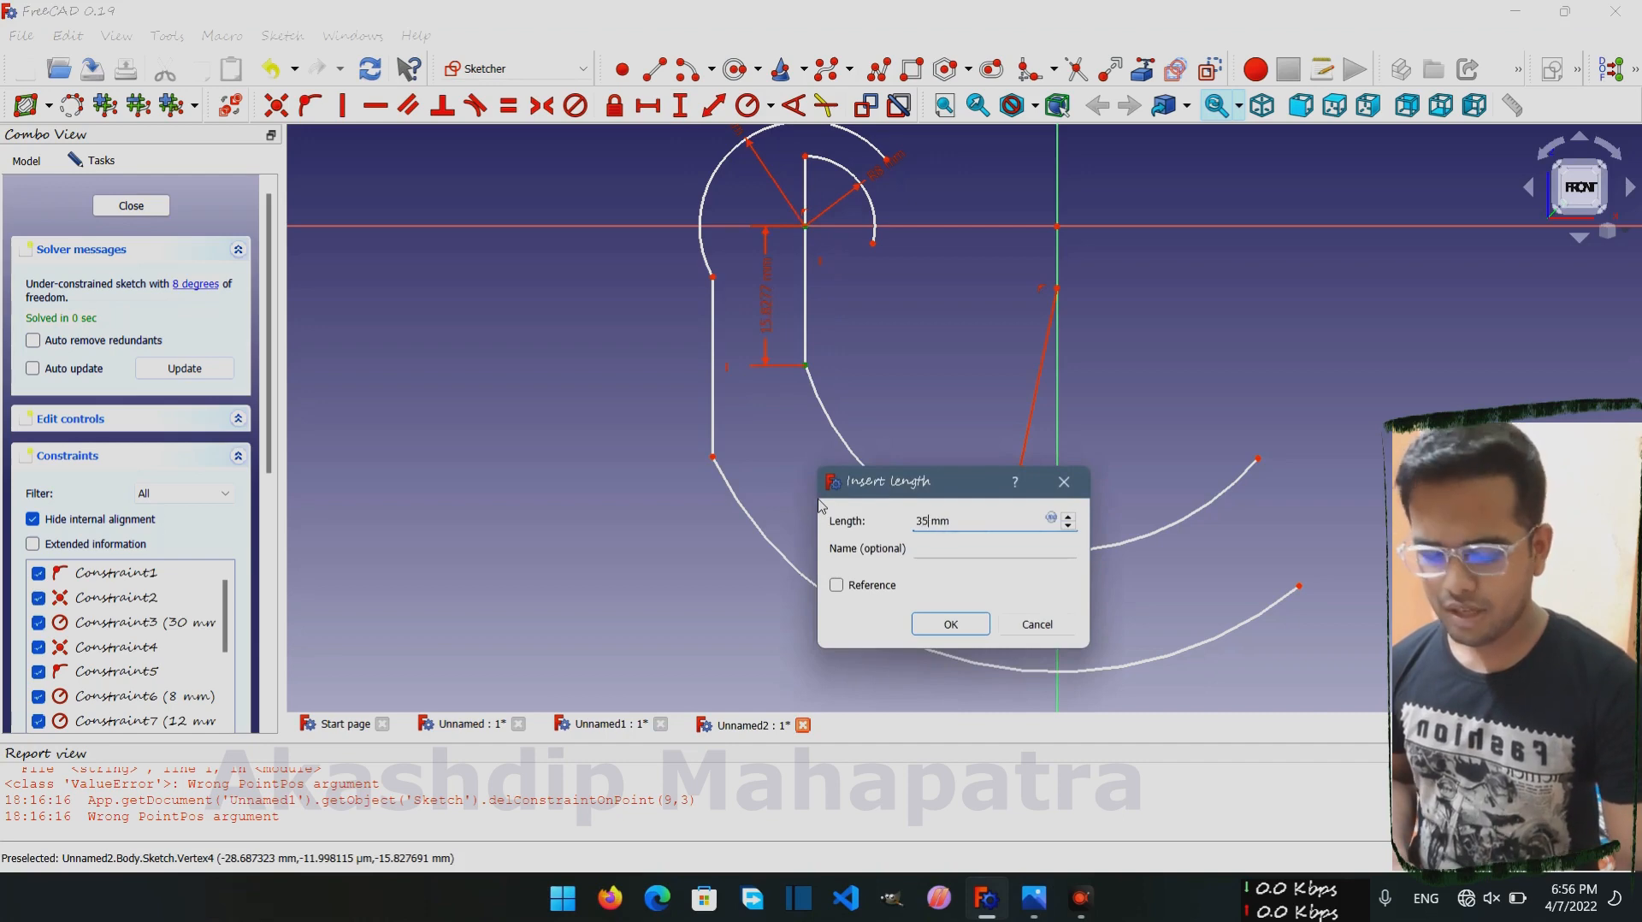
pyautogui.write('5')
pyautogui.press('Return')
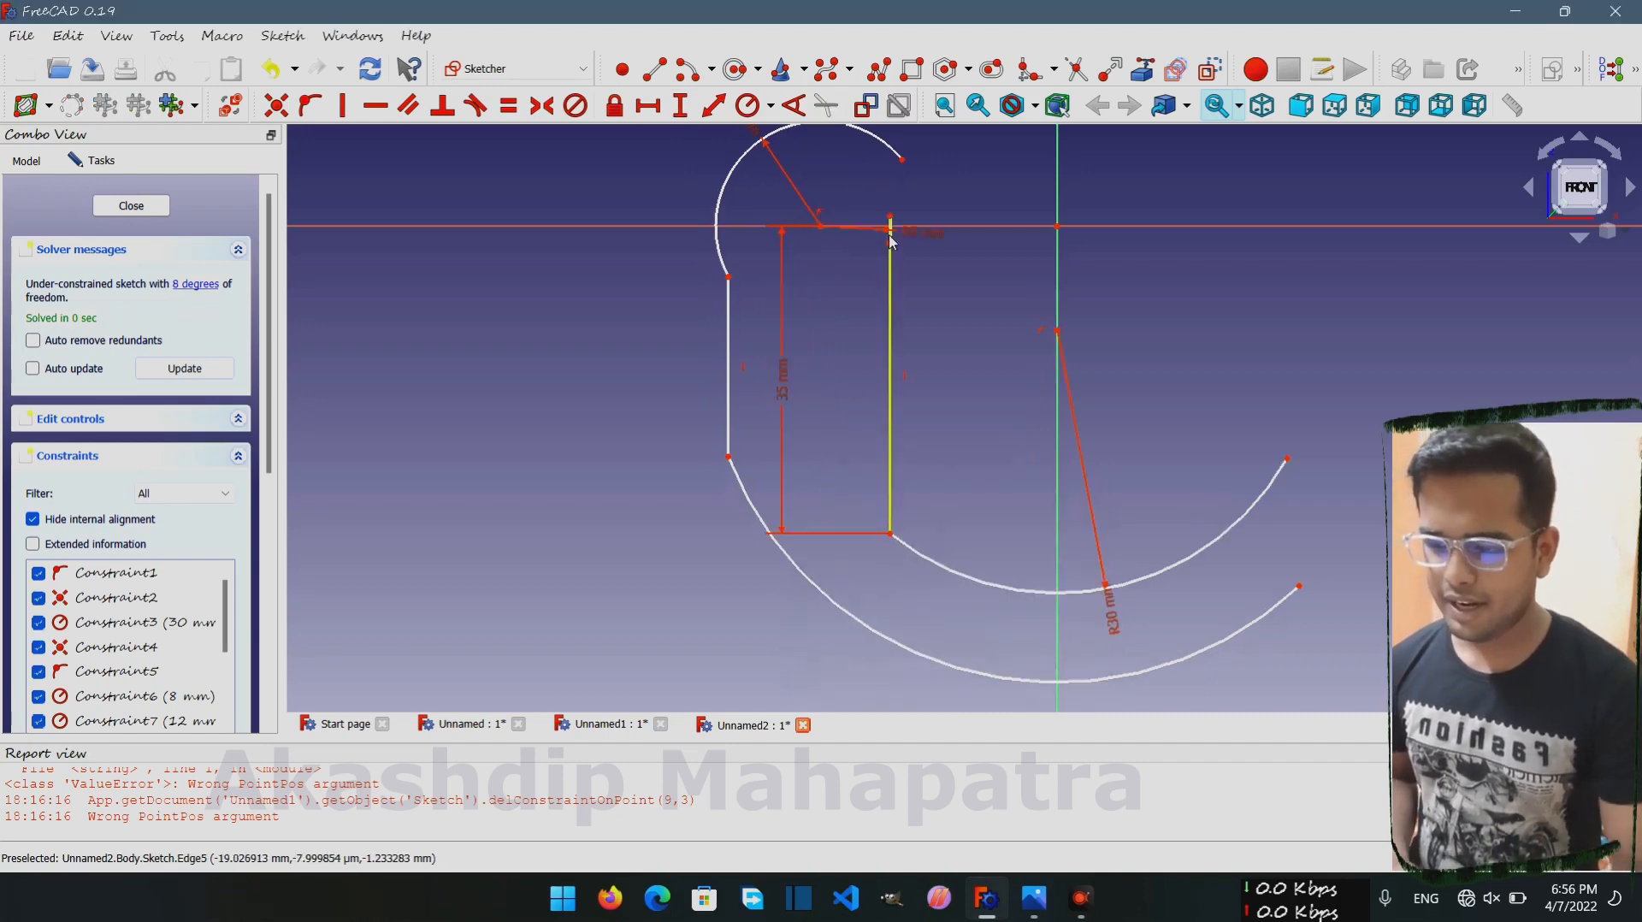
# Reposition the inner vertical line's upper end so it meets the underside of the inner ring arc, directly below the ring centre
pyautogui.moveTo(897, 234)
pyautogui.mouseDown()
pyautogui.moveTo(923, 204)
pyautogui.moveTo(886, 193)
pyautogui.moveTo(806, 238)
pyautogui.mouseUp()
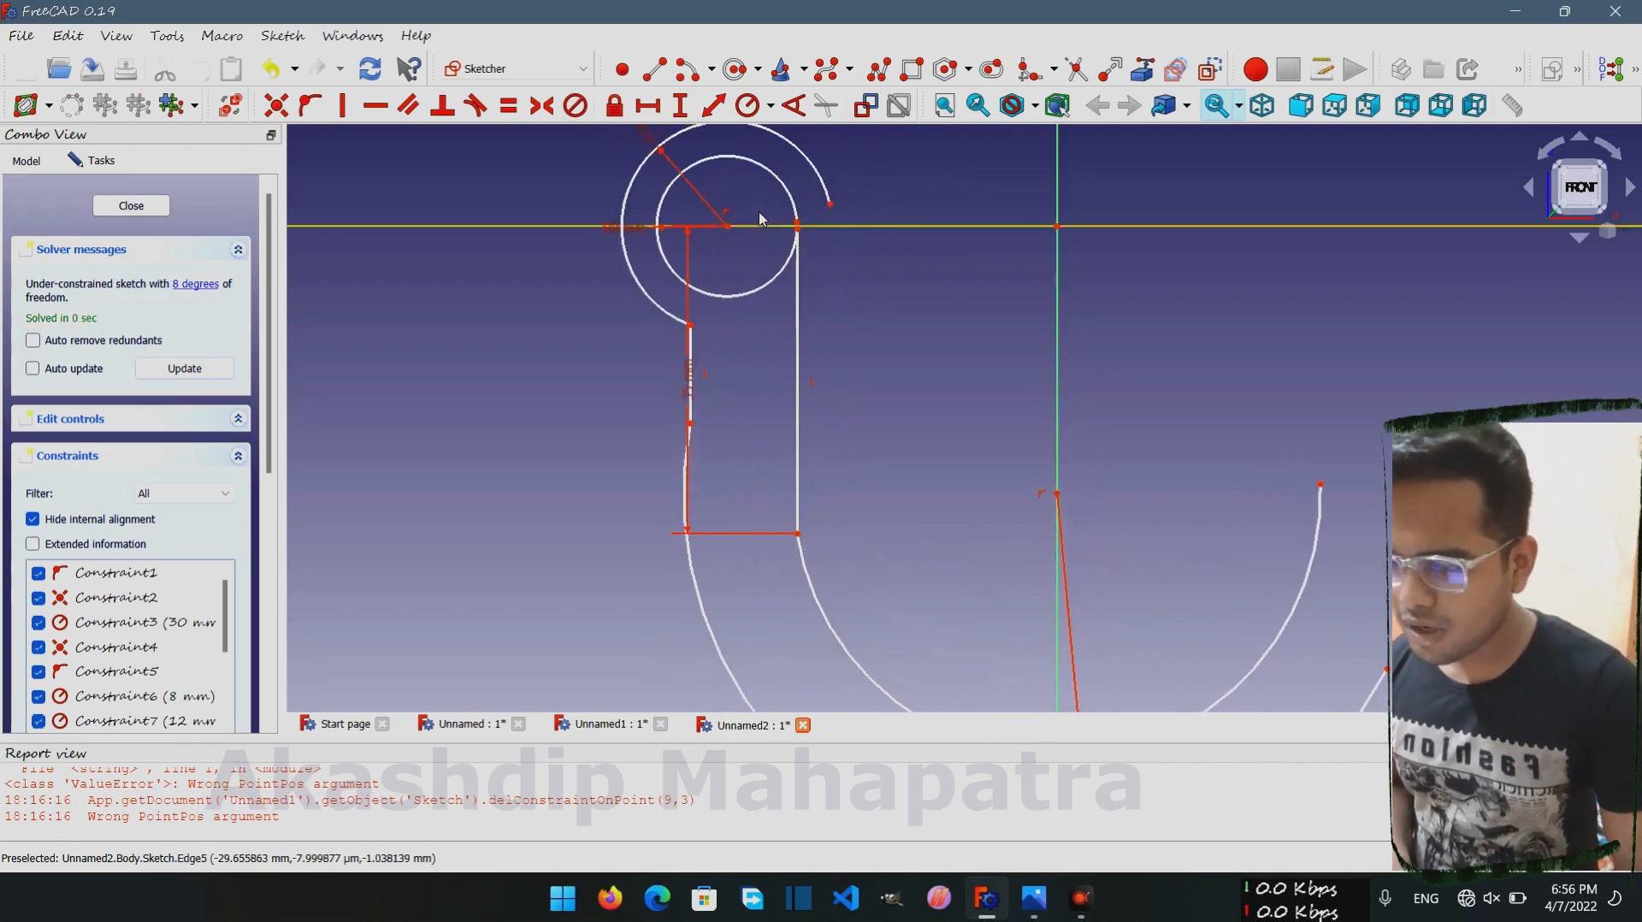
pyautogui.moveTo(799, 235); pyautogui.dragTo(734, 294)
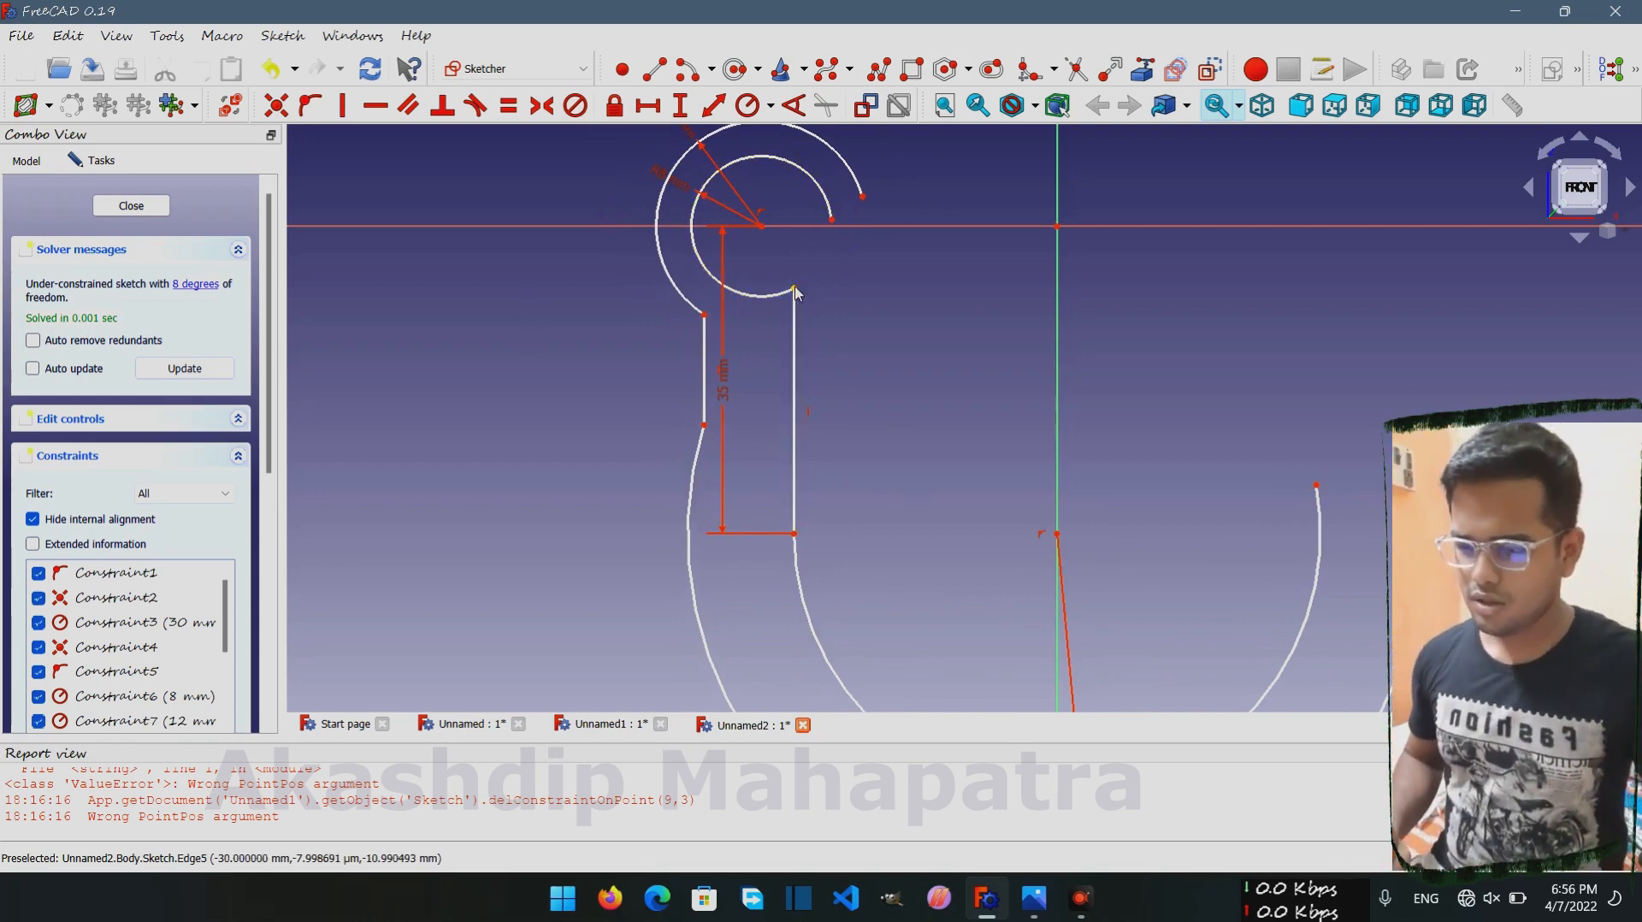
pyautogui.moveTo(796, 293); pyautogui.dragTo(784, 315)
# Shrink the outer U arc towards the inner one and pull its left endpoint down, bringing the outer vertical line close beside the inner line
pyautogui.scroll(-3, 727, 479)
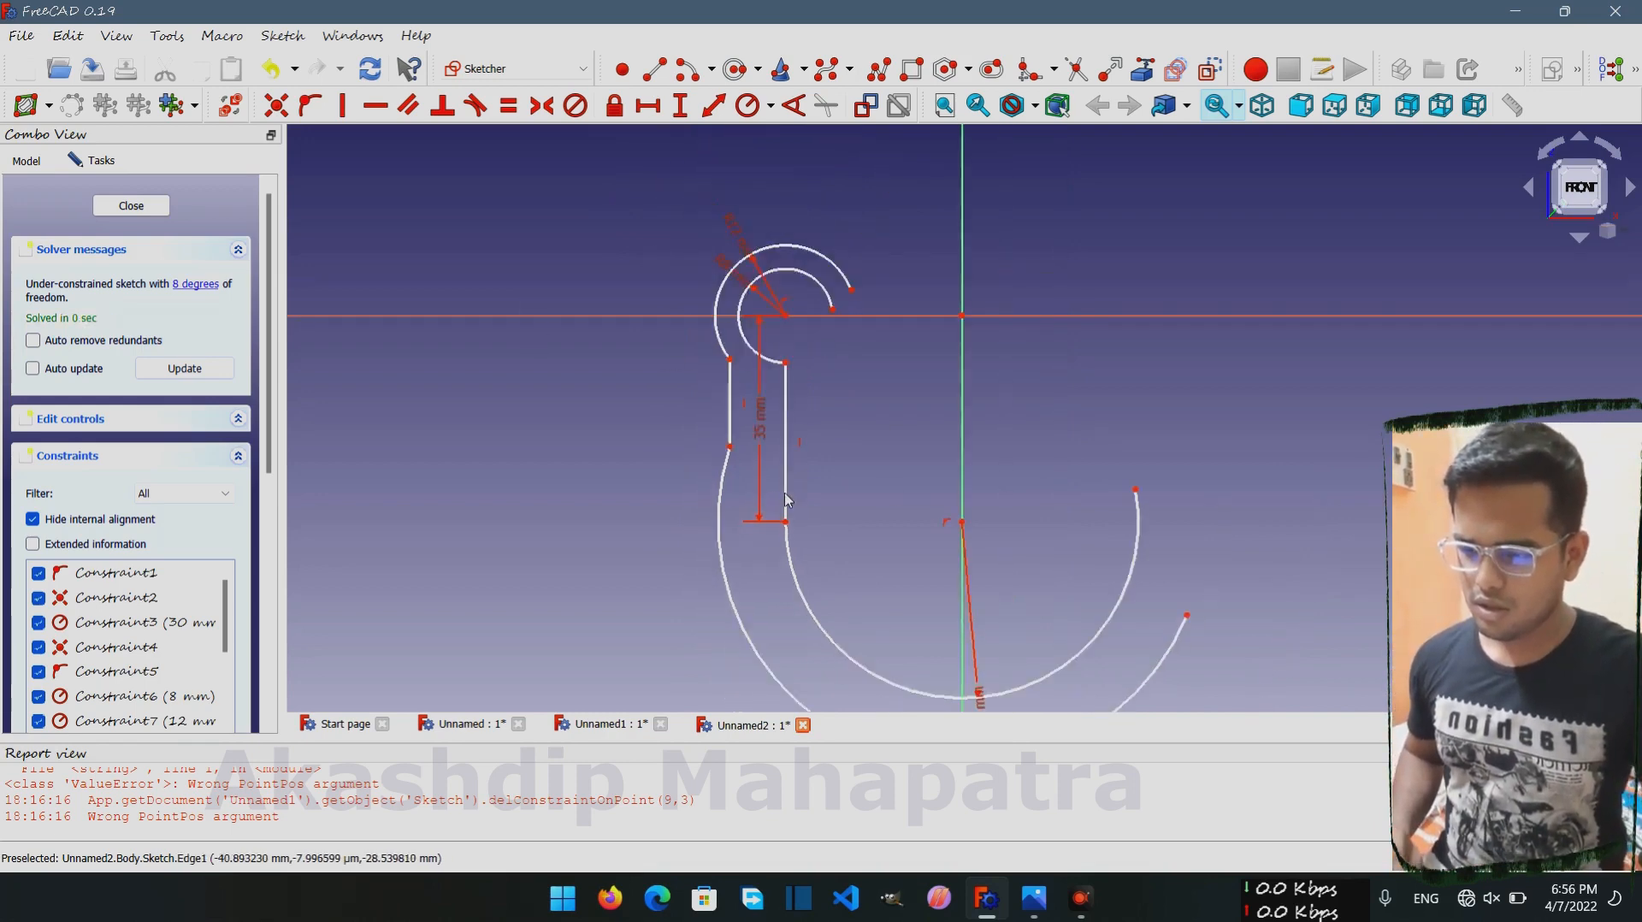
pyautogui.moveTo(957, 455); pyautogui.dragTo(916, 402, button='middle')
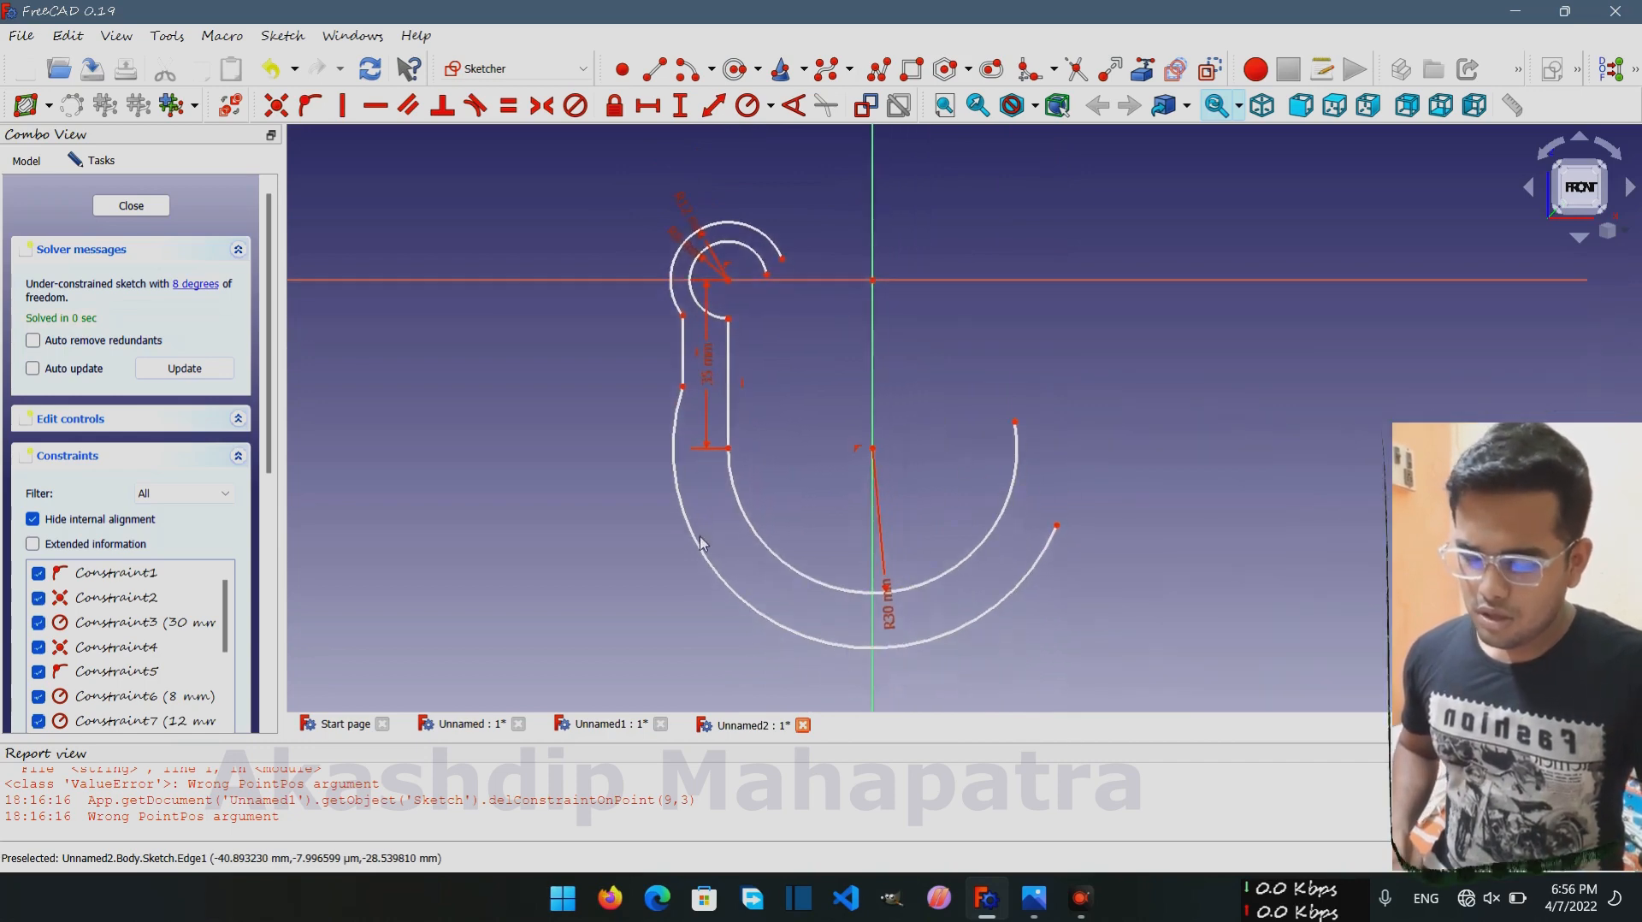
pyautogui.moveTo(703, 547); pyautogui.dragTo(800, 604)
pyautogui.moveTo(706, 397)
pyautogui.mouseDown()
pyautogui.moveTo(705, 467)
pyautogui.moveTo(720, 475)
pyautogui.mouseUp()
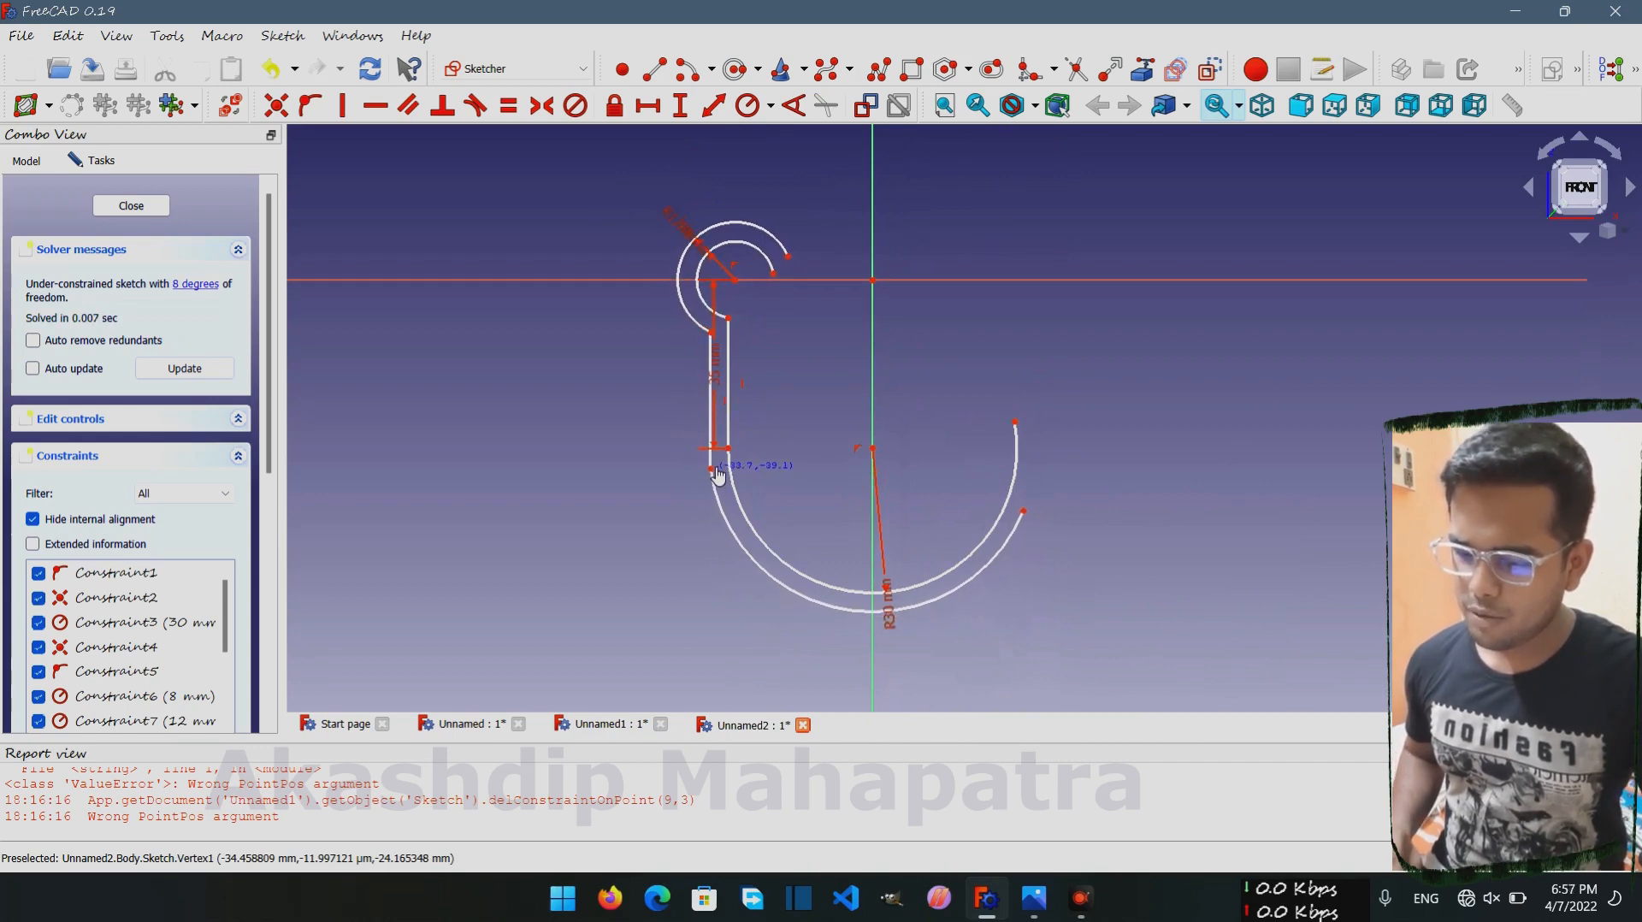
# Fillet the corners where the inner and outer ring arcs meet their vertical lines
pyautogui.scroll(4, 767, 323)
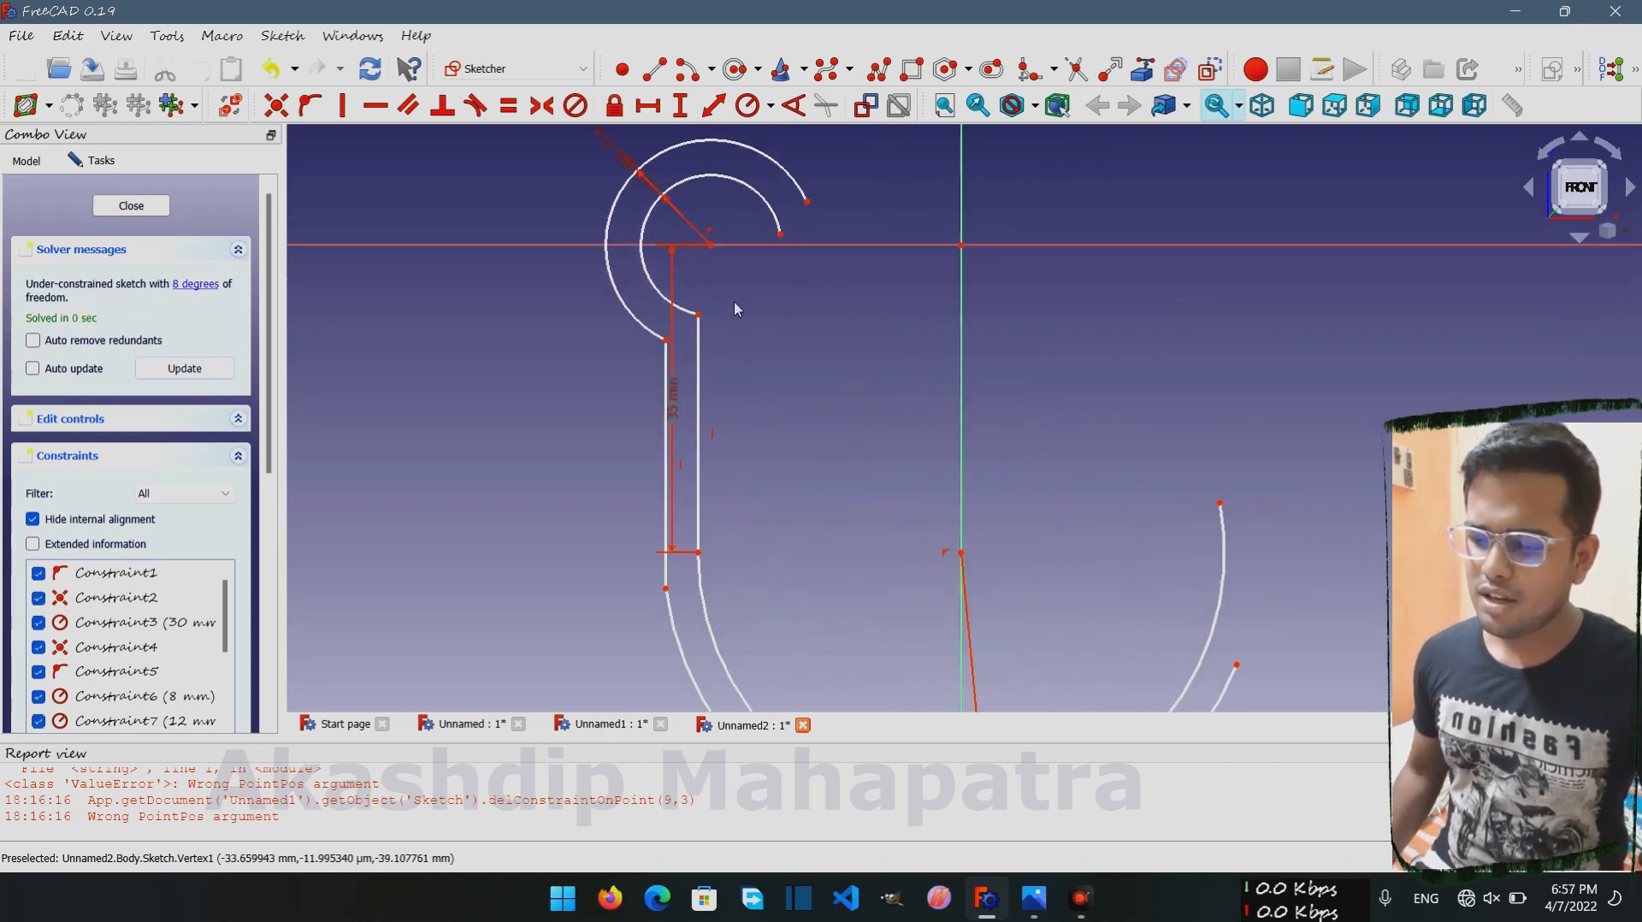
pyautogui.scroll(3, 713, 317)
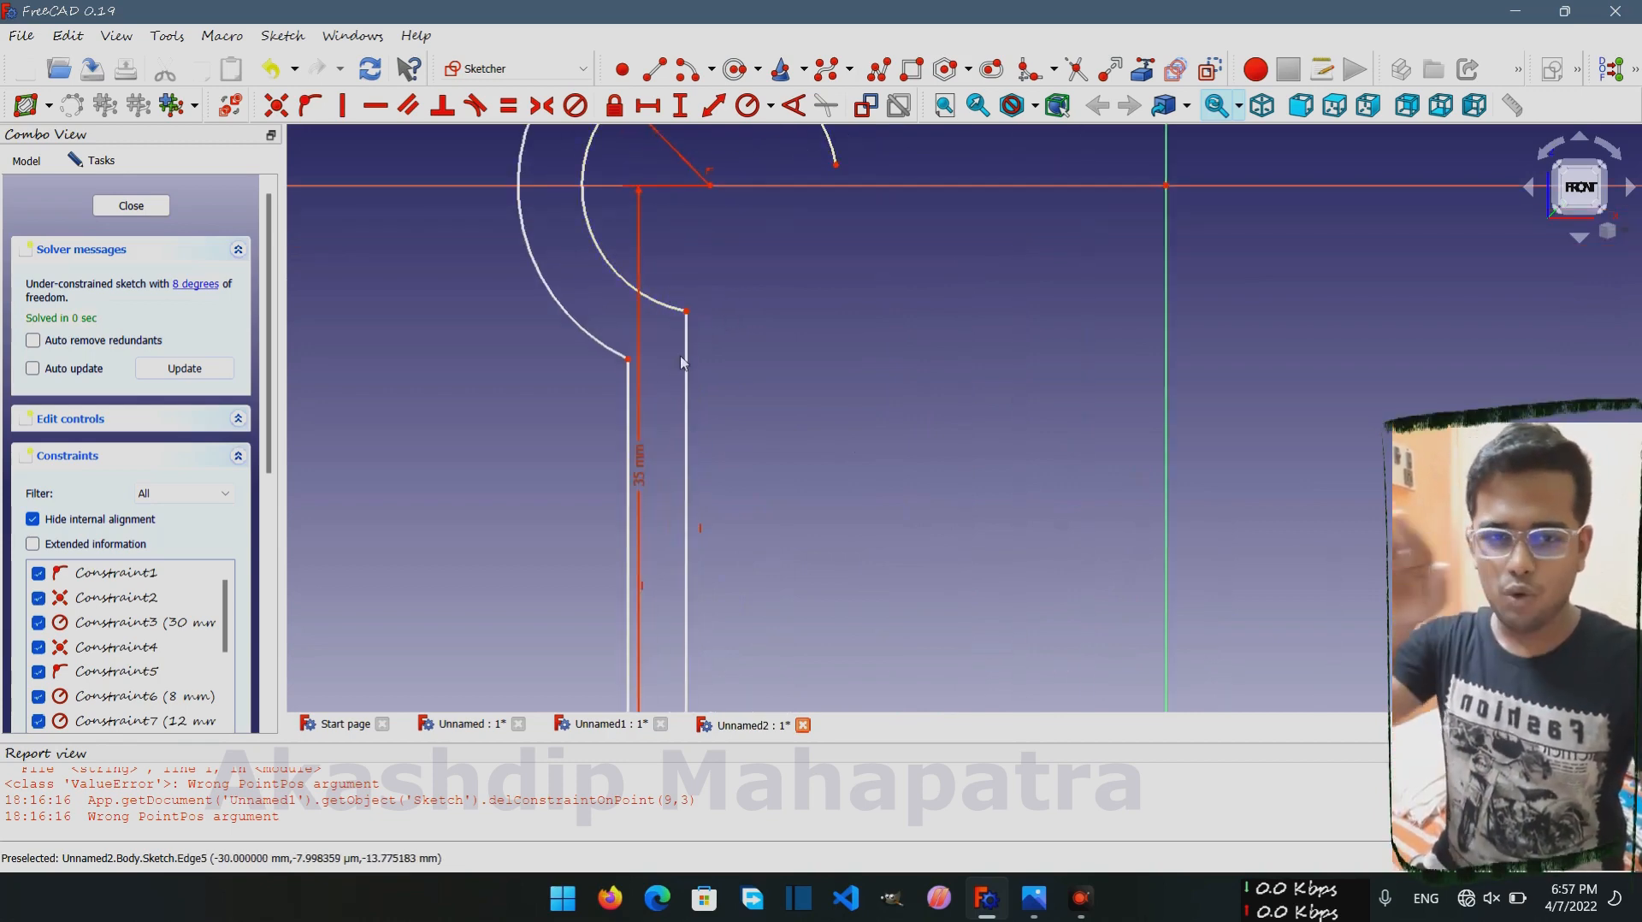
pyautogui.click(1023, 77)
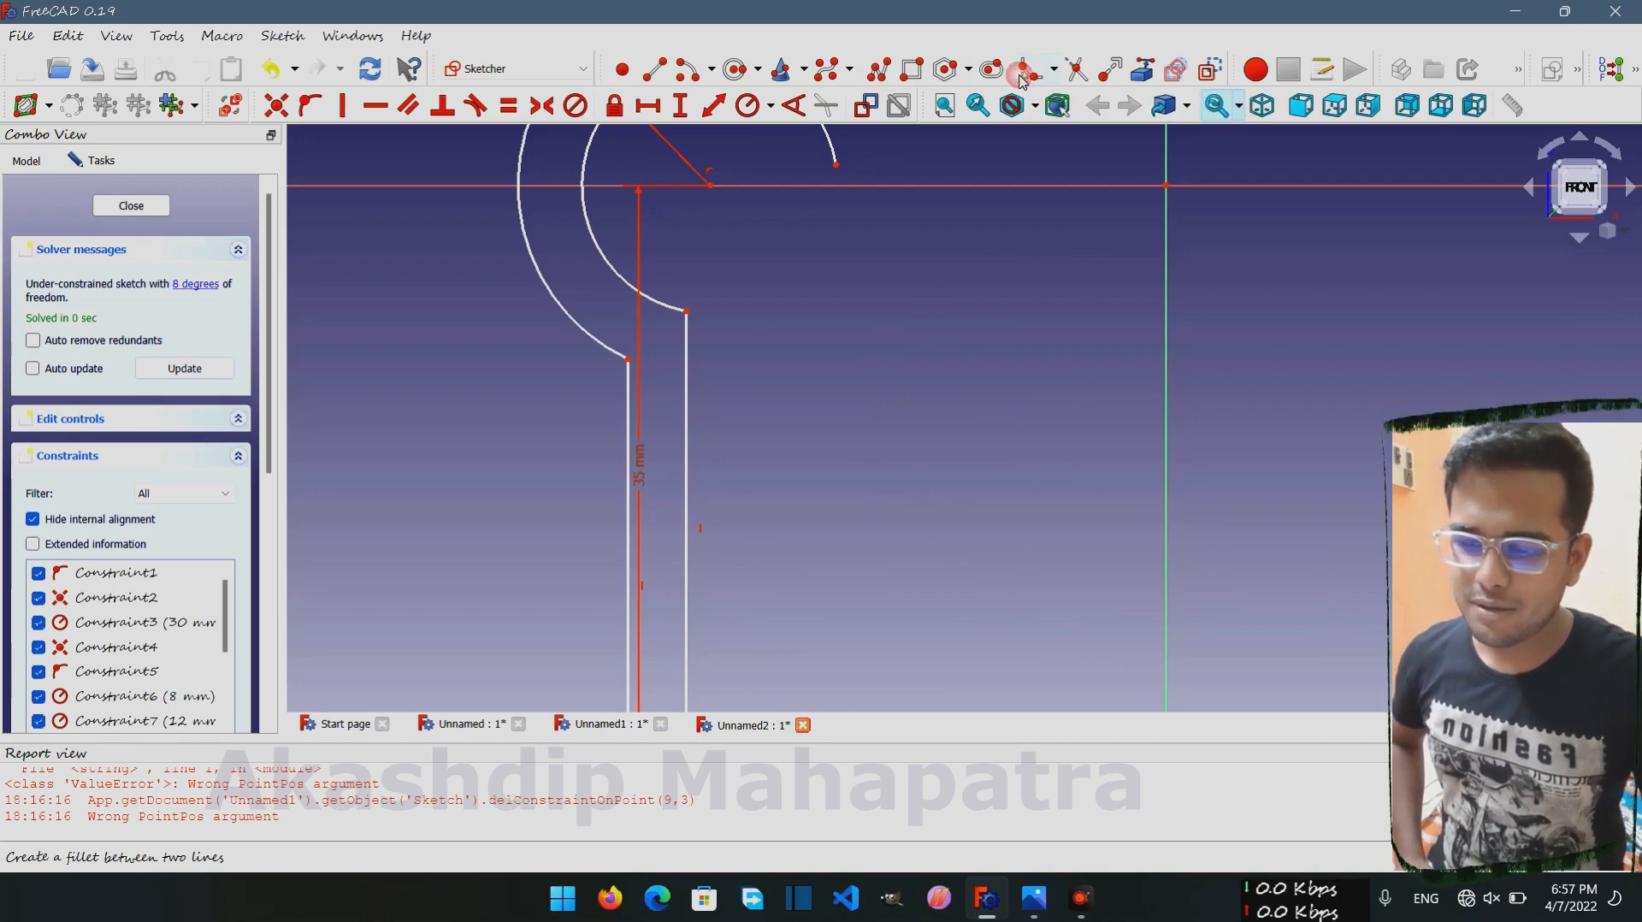
pyautogui.click(677, 313)
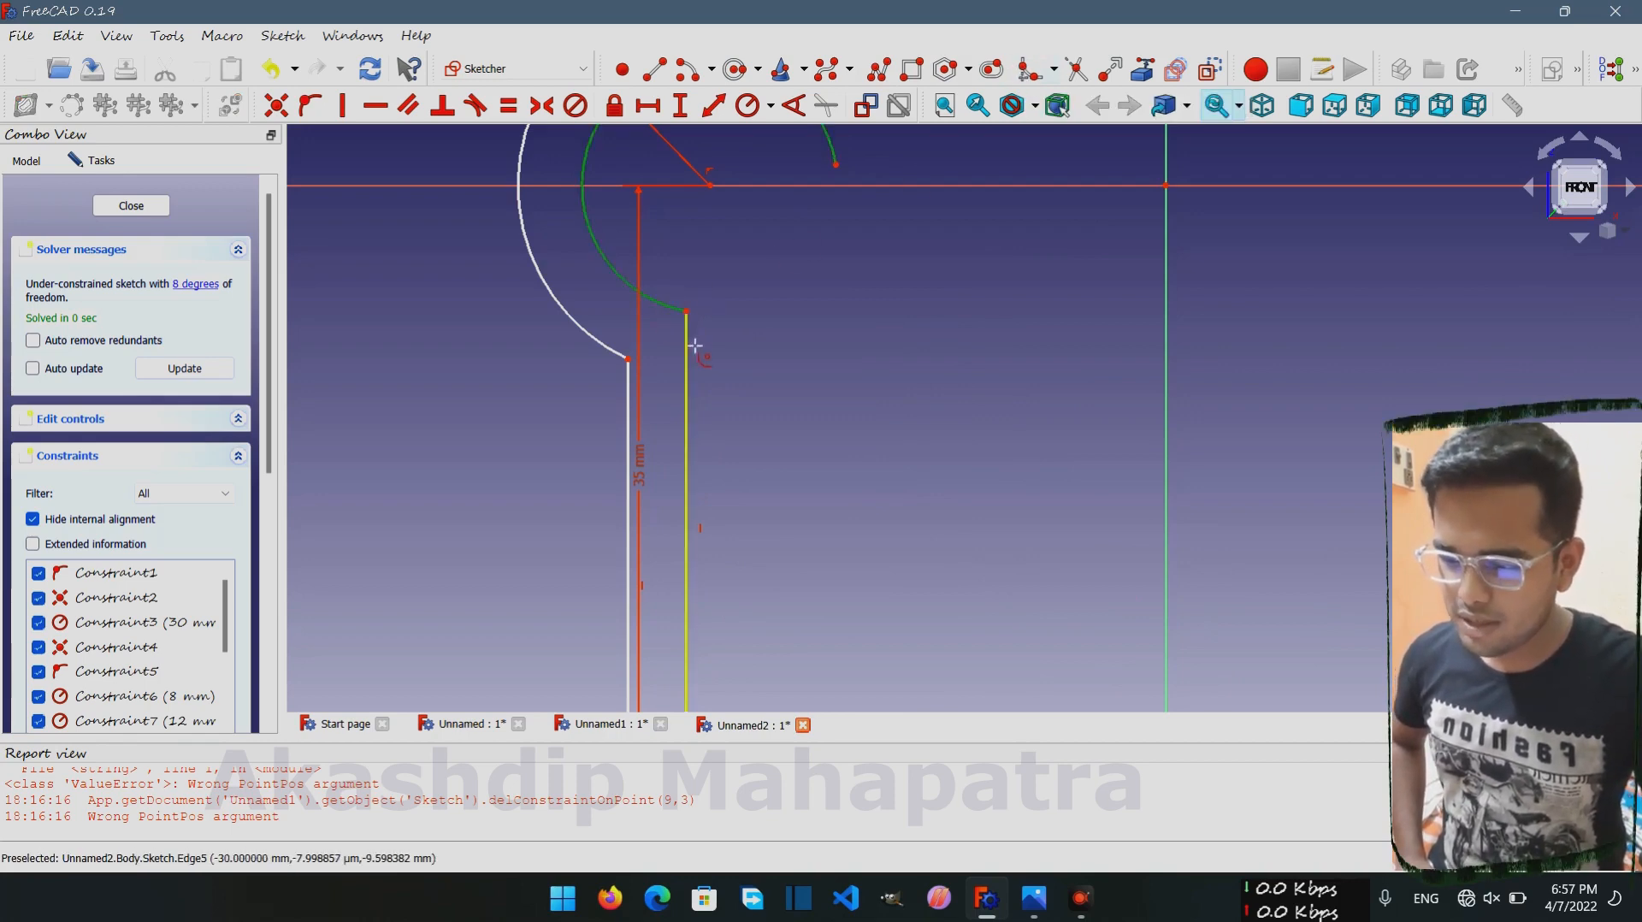
pyautogui.click(689, 340)
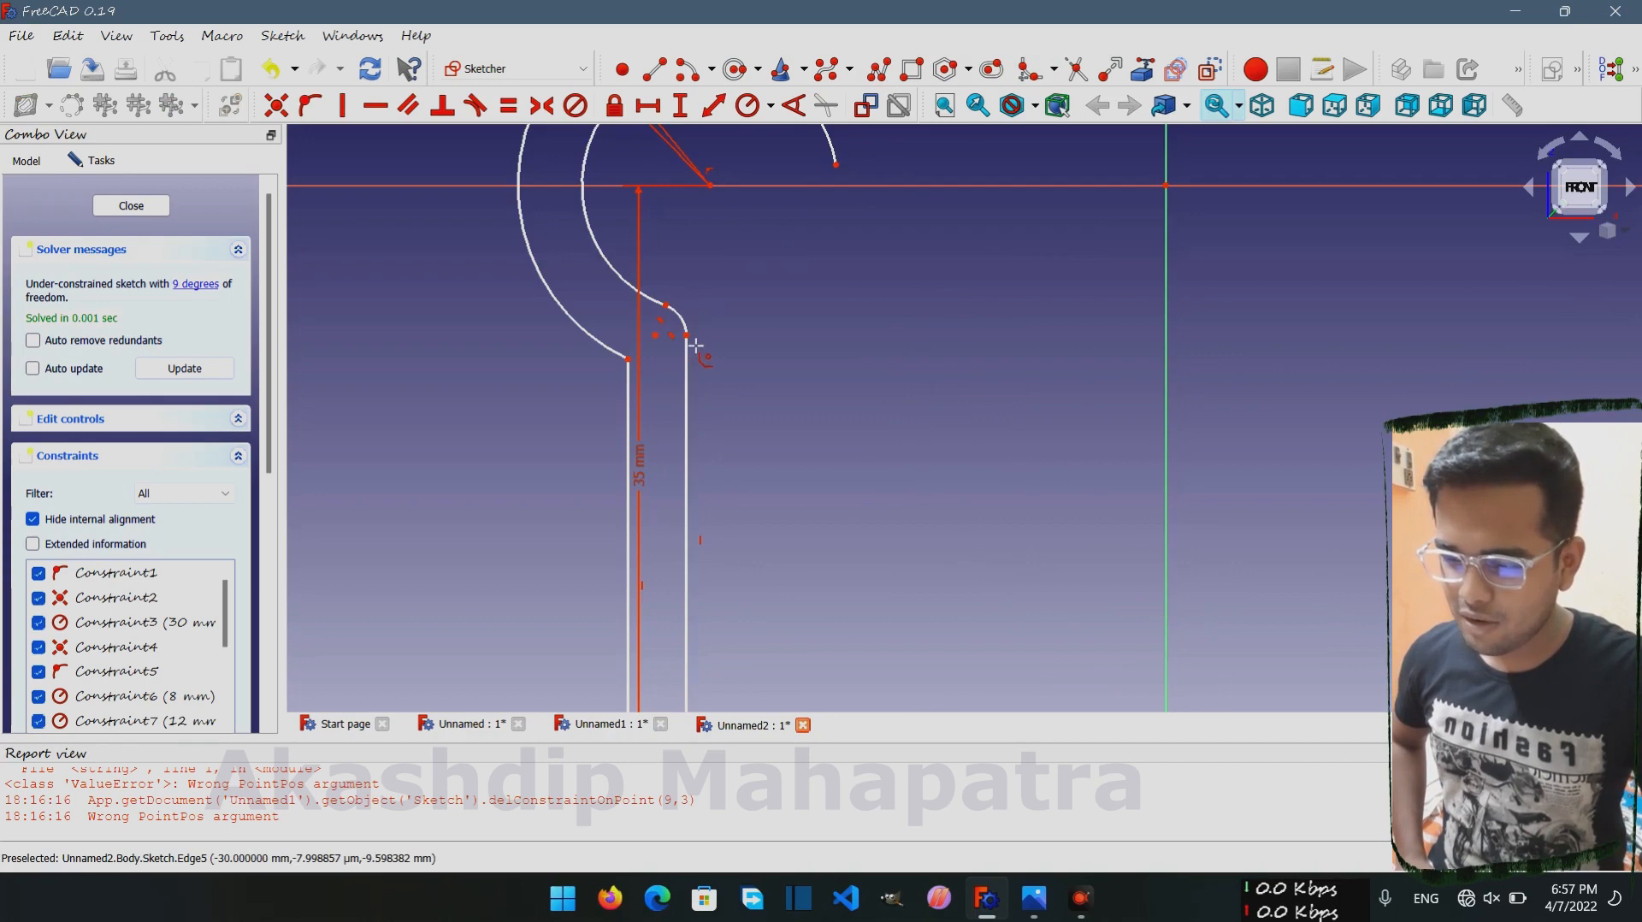
pyautogui.click(608, 352)
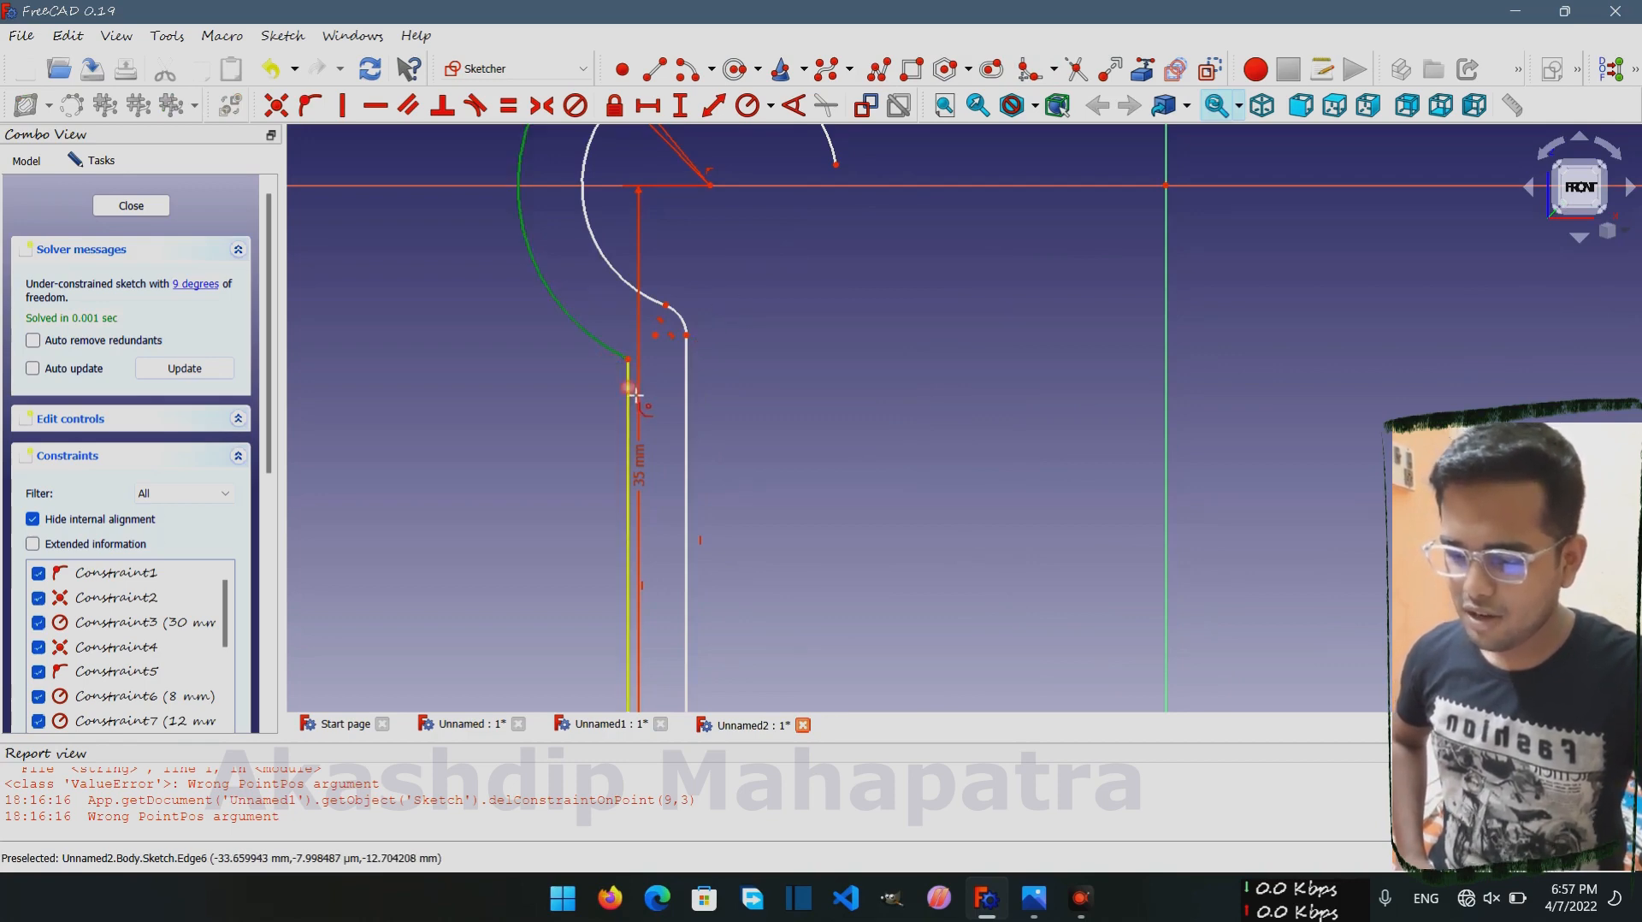
pyautogui.click(630, 391)
pyautogui.rightClick(760, 356)
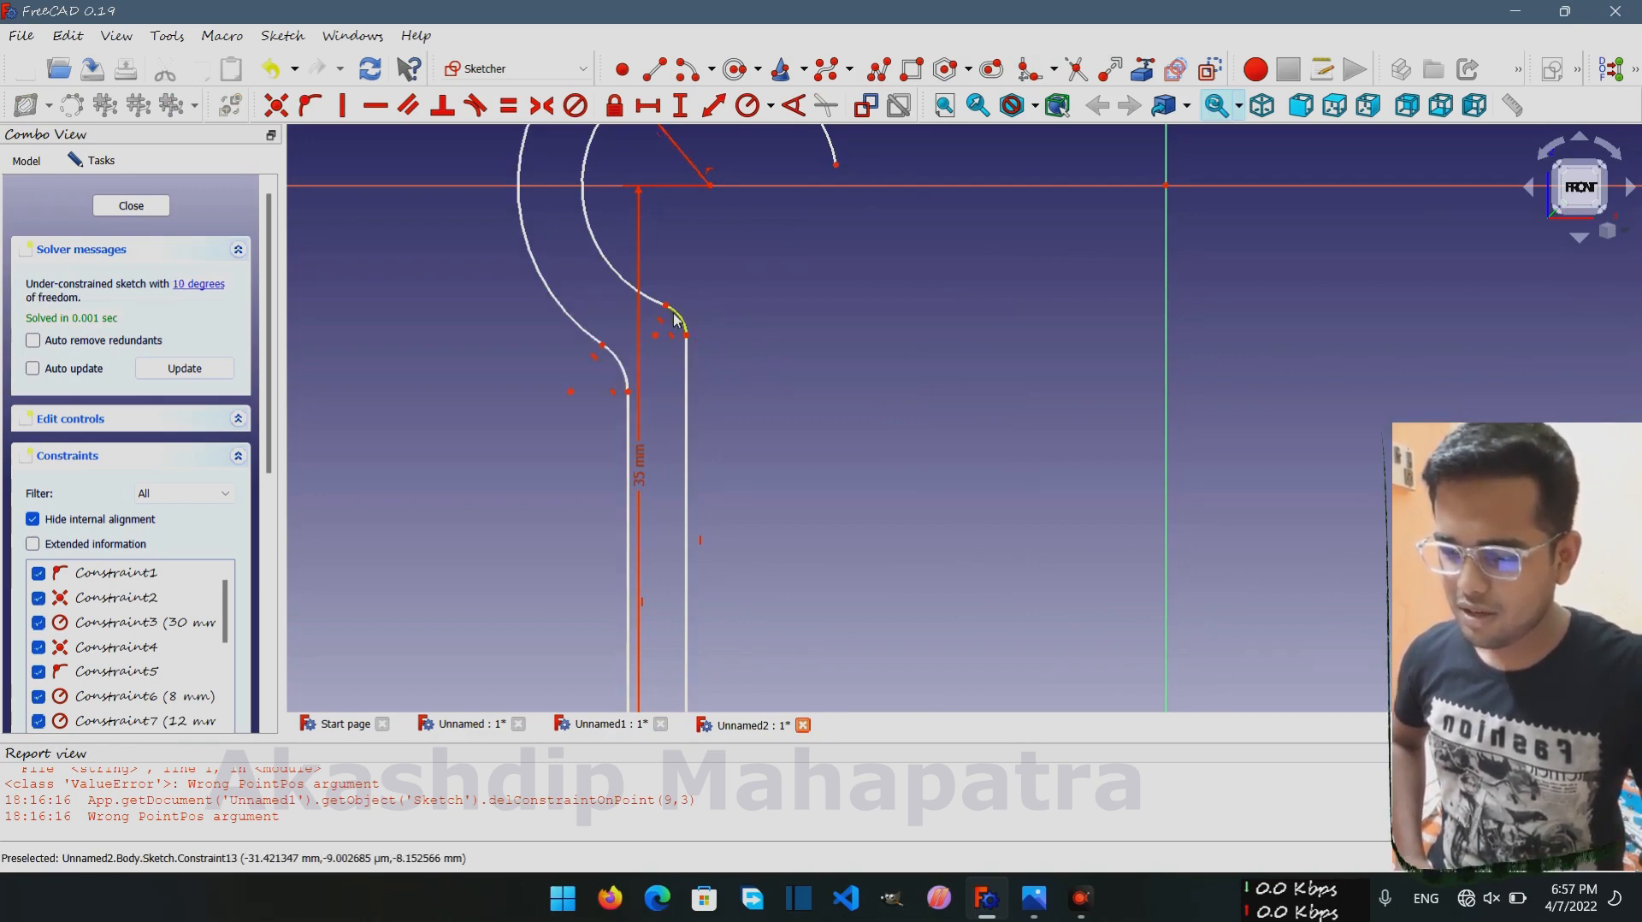
# Check the fillet size in the reference drawing and constrain the inner fillet's radius to 4 mm
pyautogui.click(677, 320)
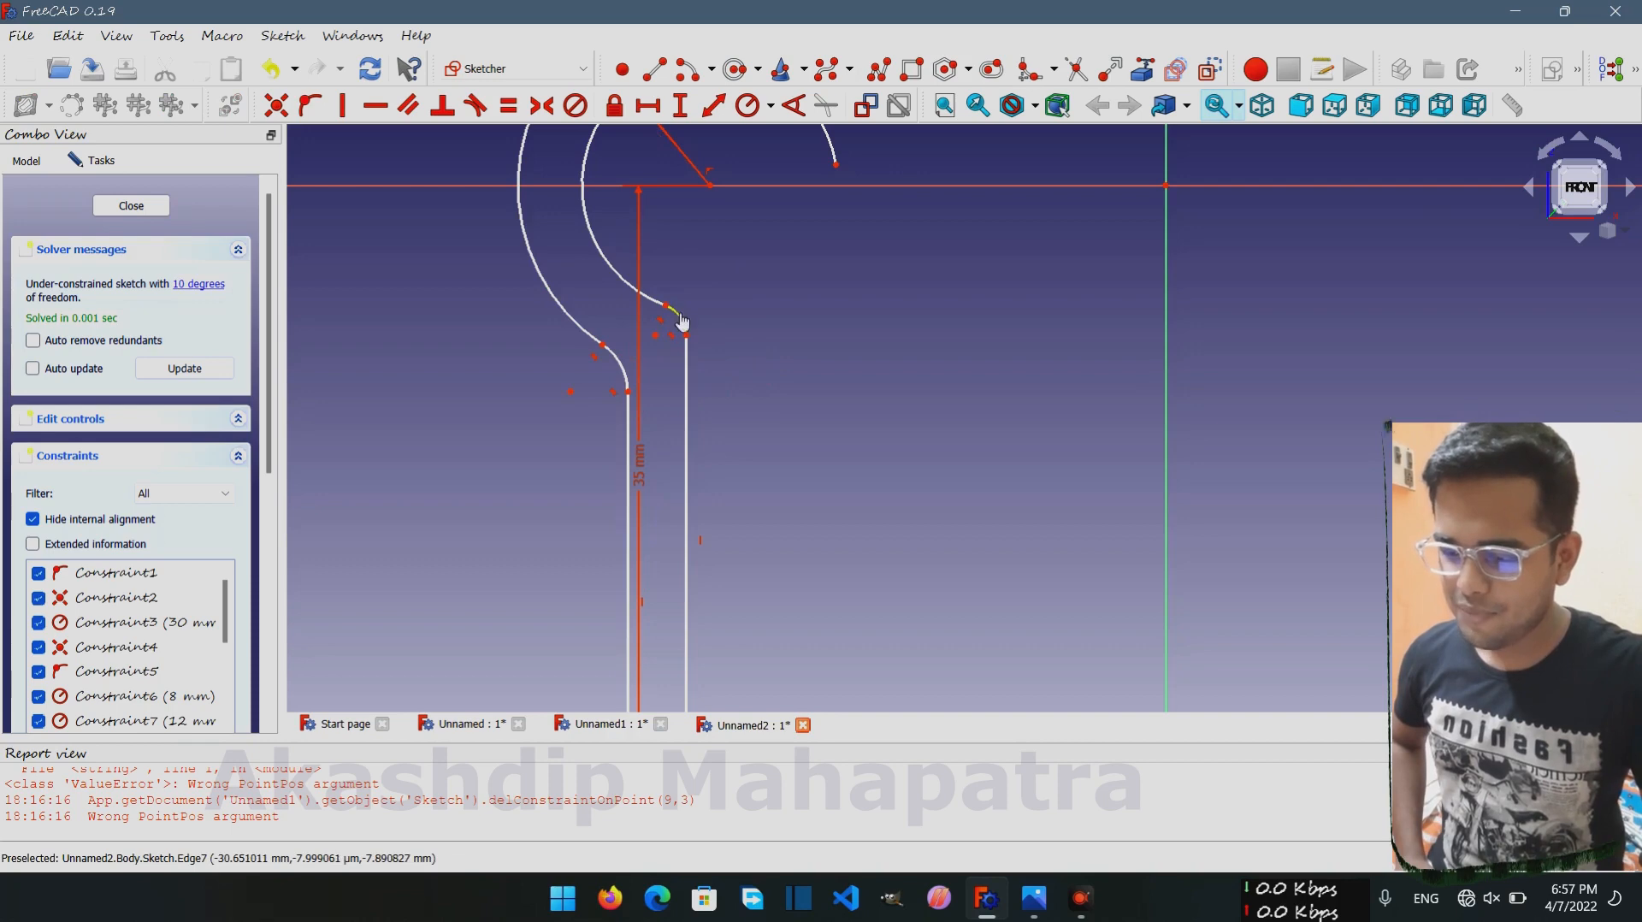
pyautogui.click(1034, 897)
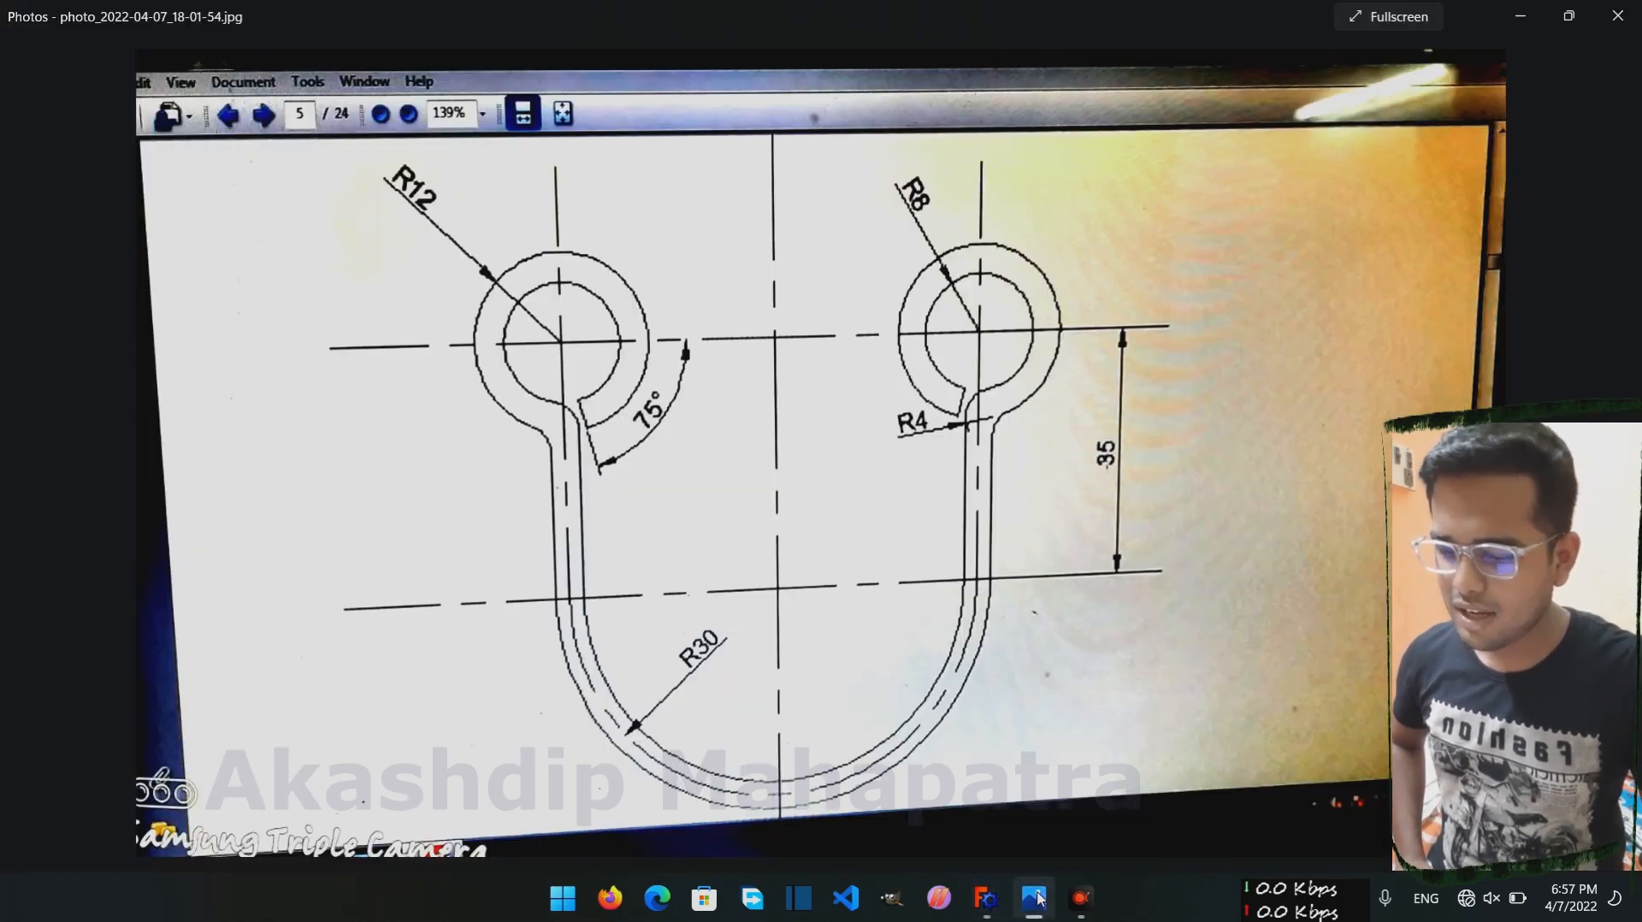
pyautogui.click(1035, 897)
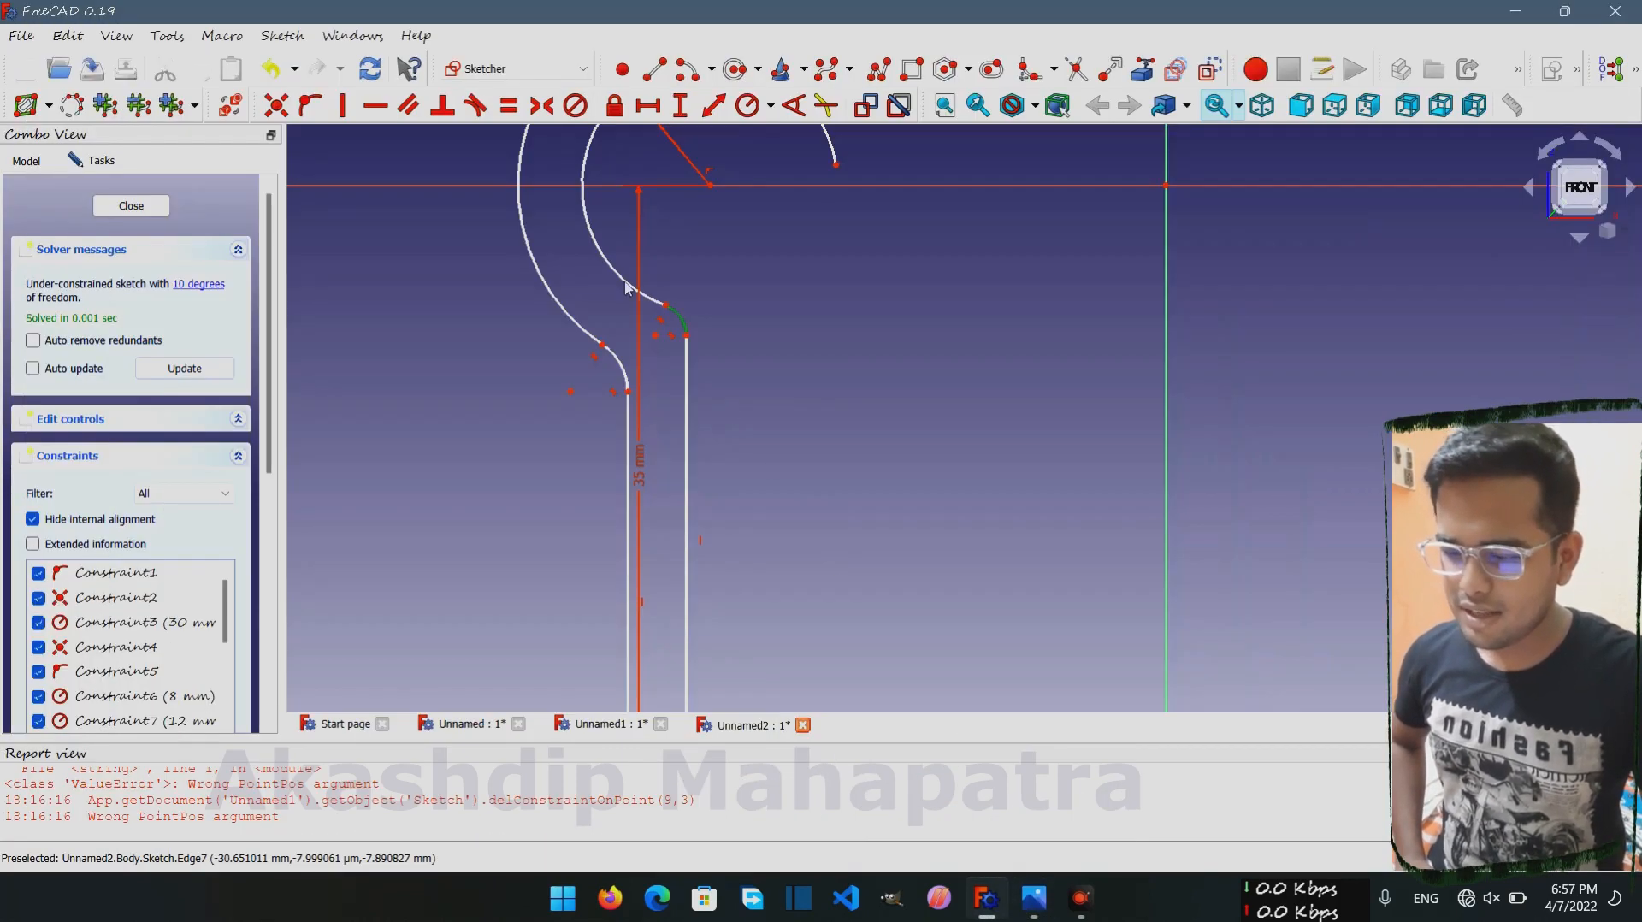
pyautogui.click(749, 106)
pyautogui.click(819, 499)
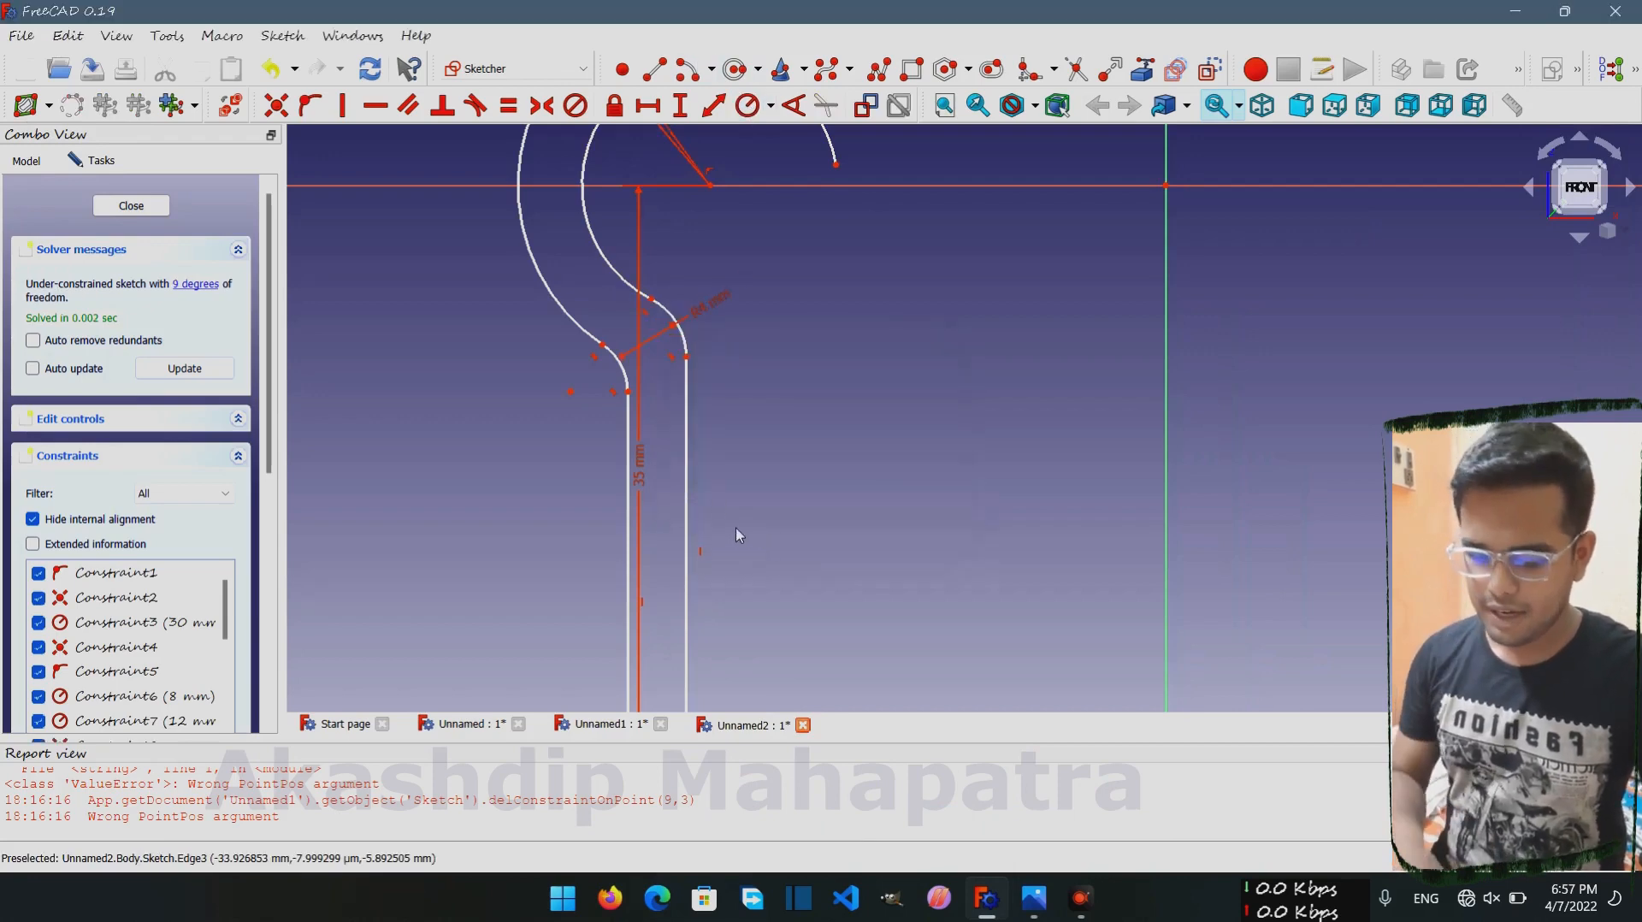
# Constrain the outer fillet's radius to 4 mm
pyautogui.click(604, 340)
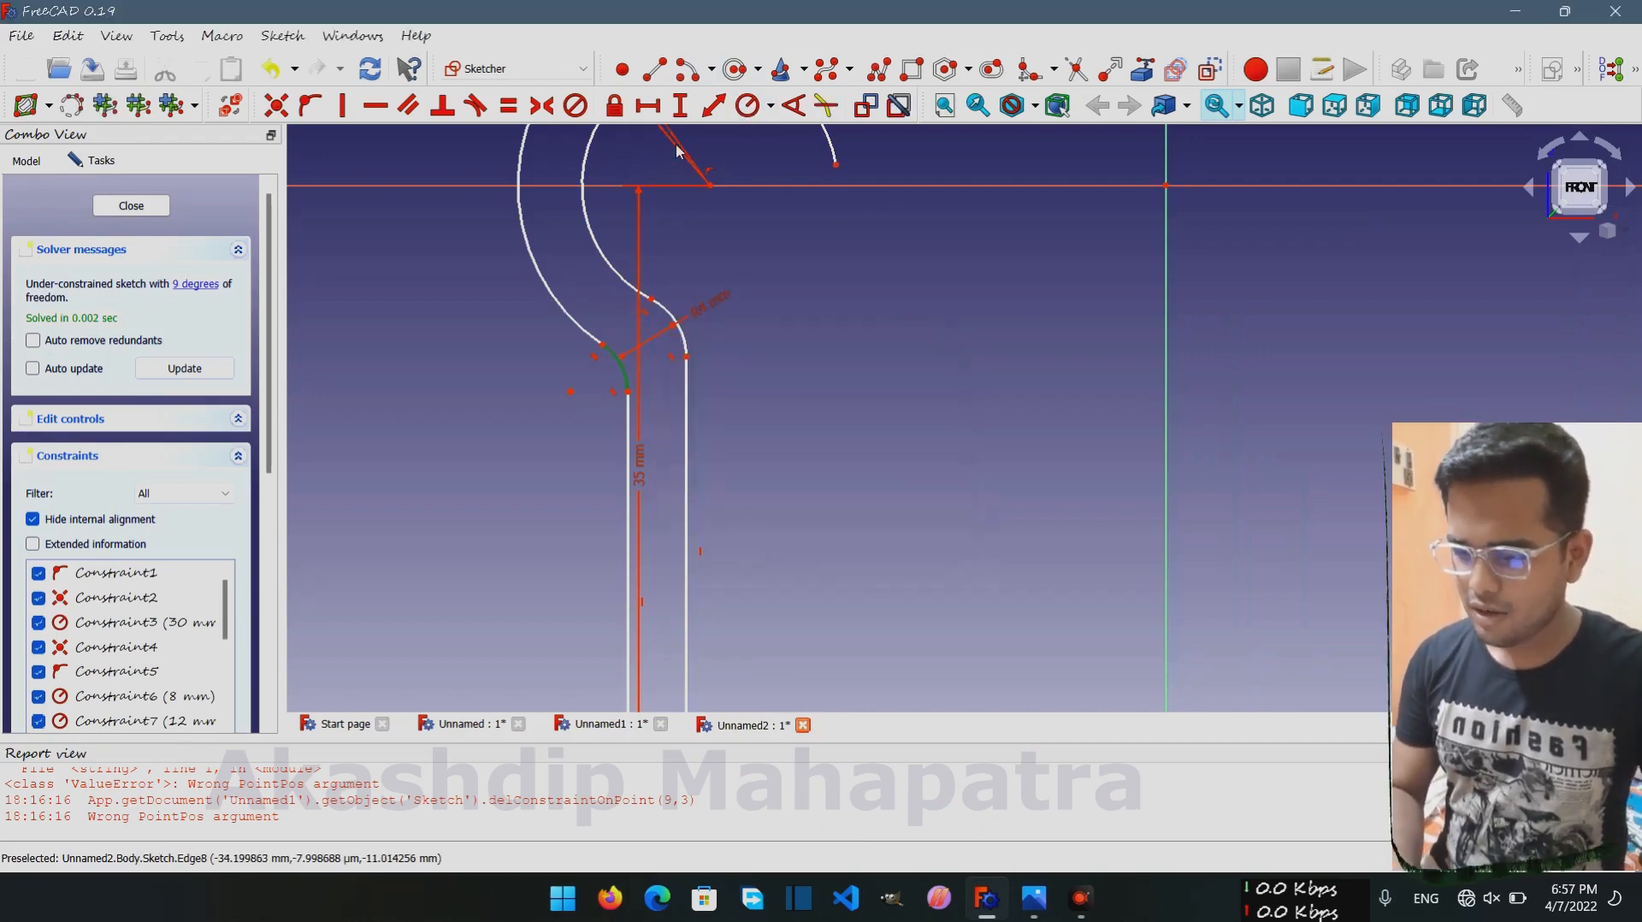
pyautogui.click(742, 110)
pyautogui.write('4')
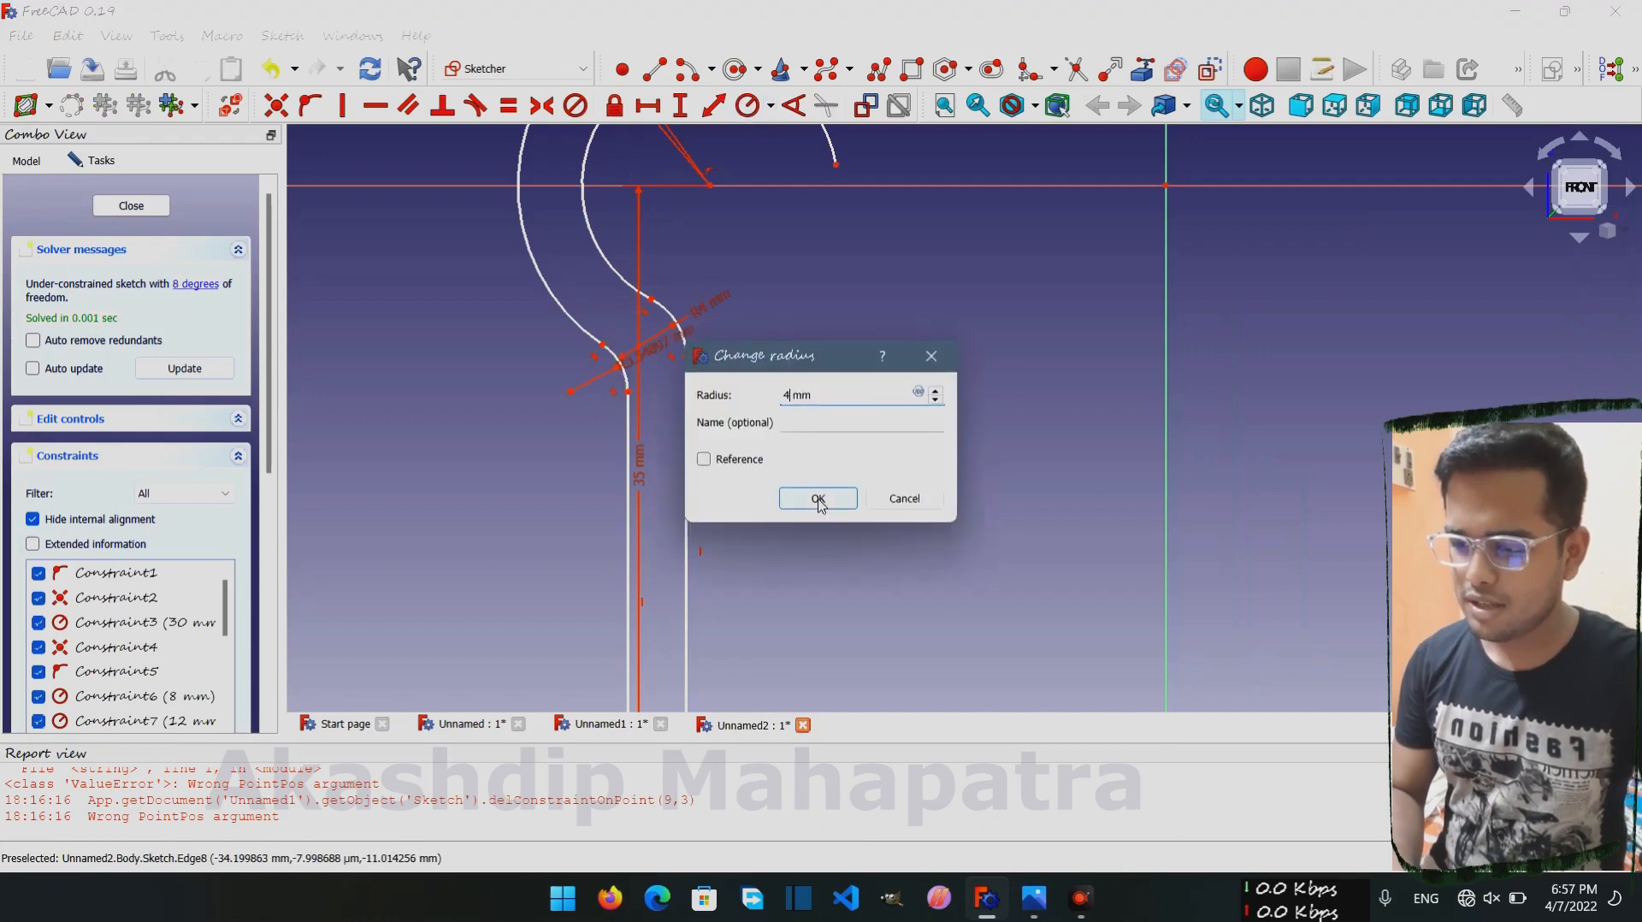
pyautogui.click(818, 500)
# Extend the free ends of both ring arcs clockwise to the ring's lower-right side, leaving a small opening beside the vertical lines
pyautogui.scroll(-2, 816, 494)
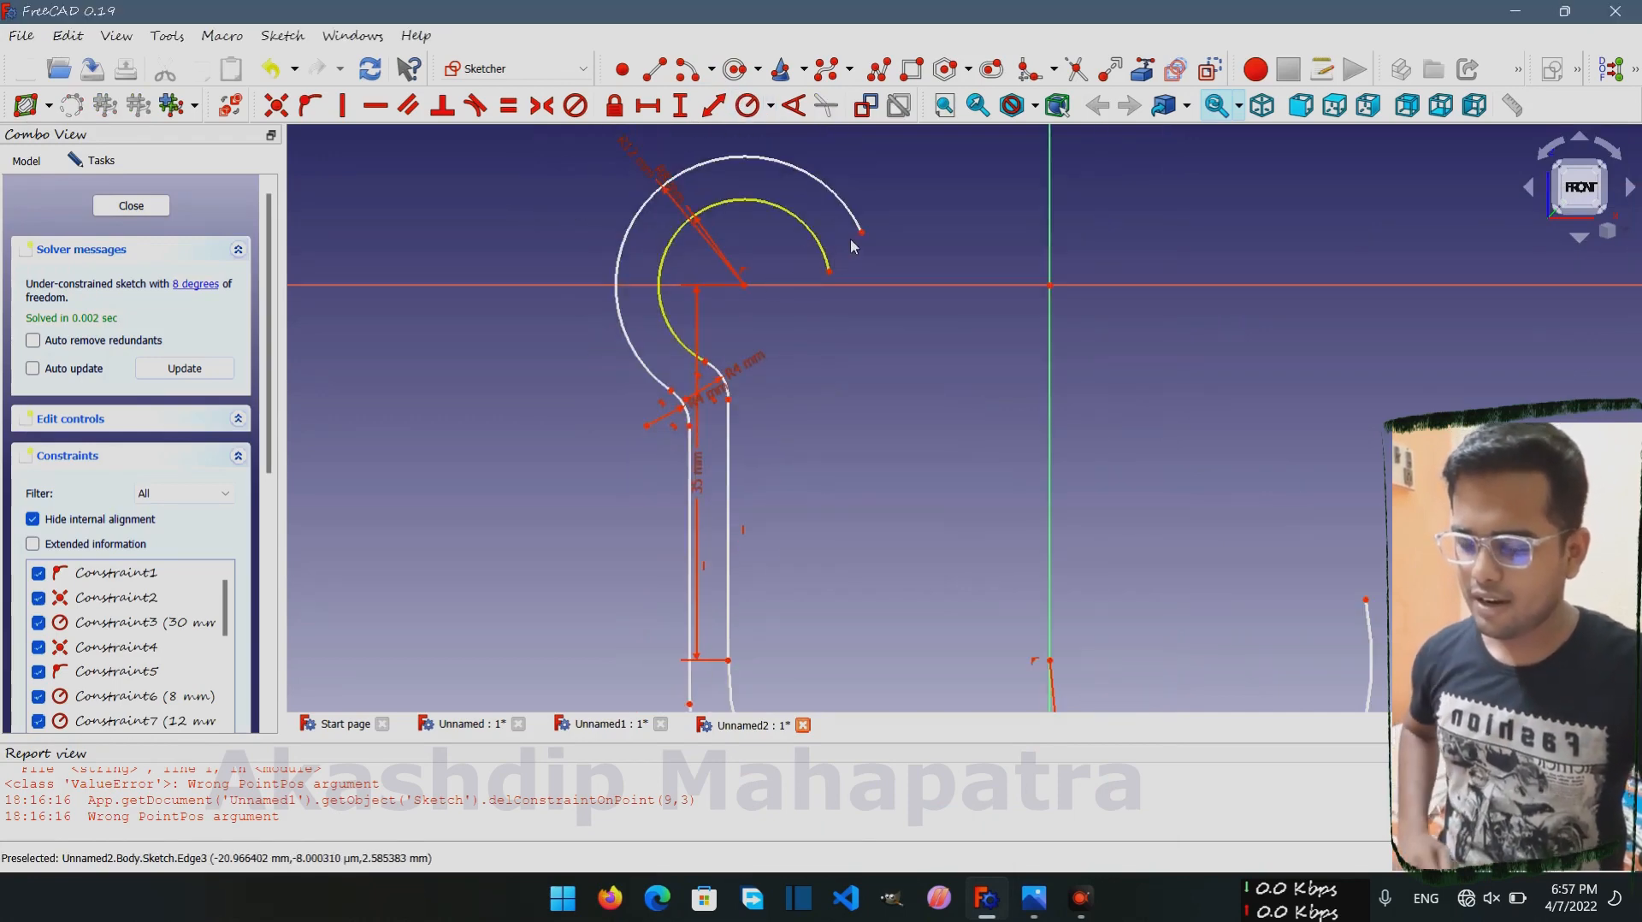
pyautogui.moveTo(864, 234); pyautogui.dragTo(800, 354)
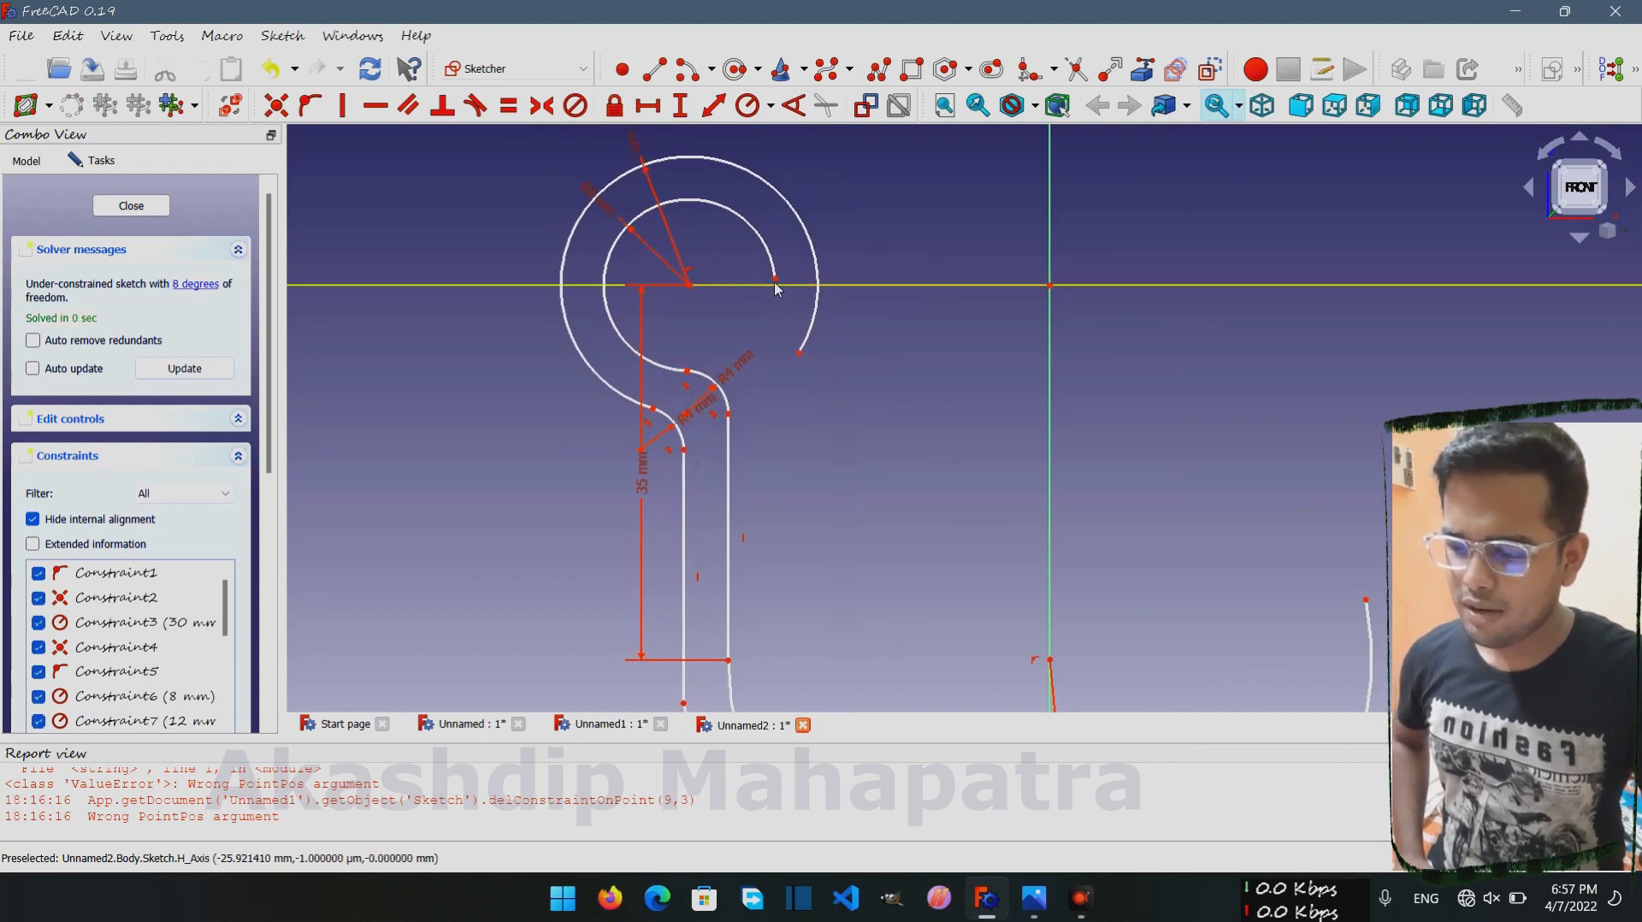
pyautogui.moveTo(775, 279); pyautogui.dragTo(774, 384)
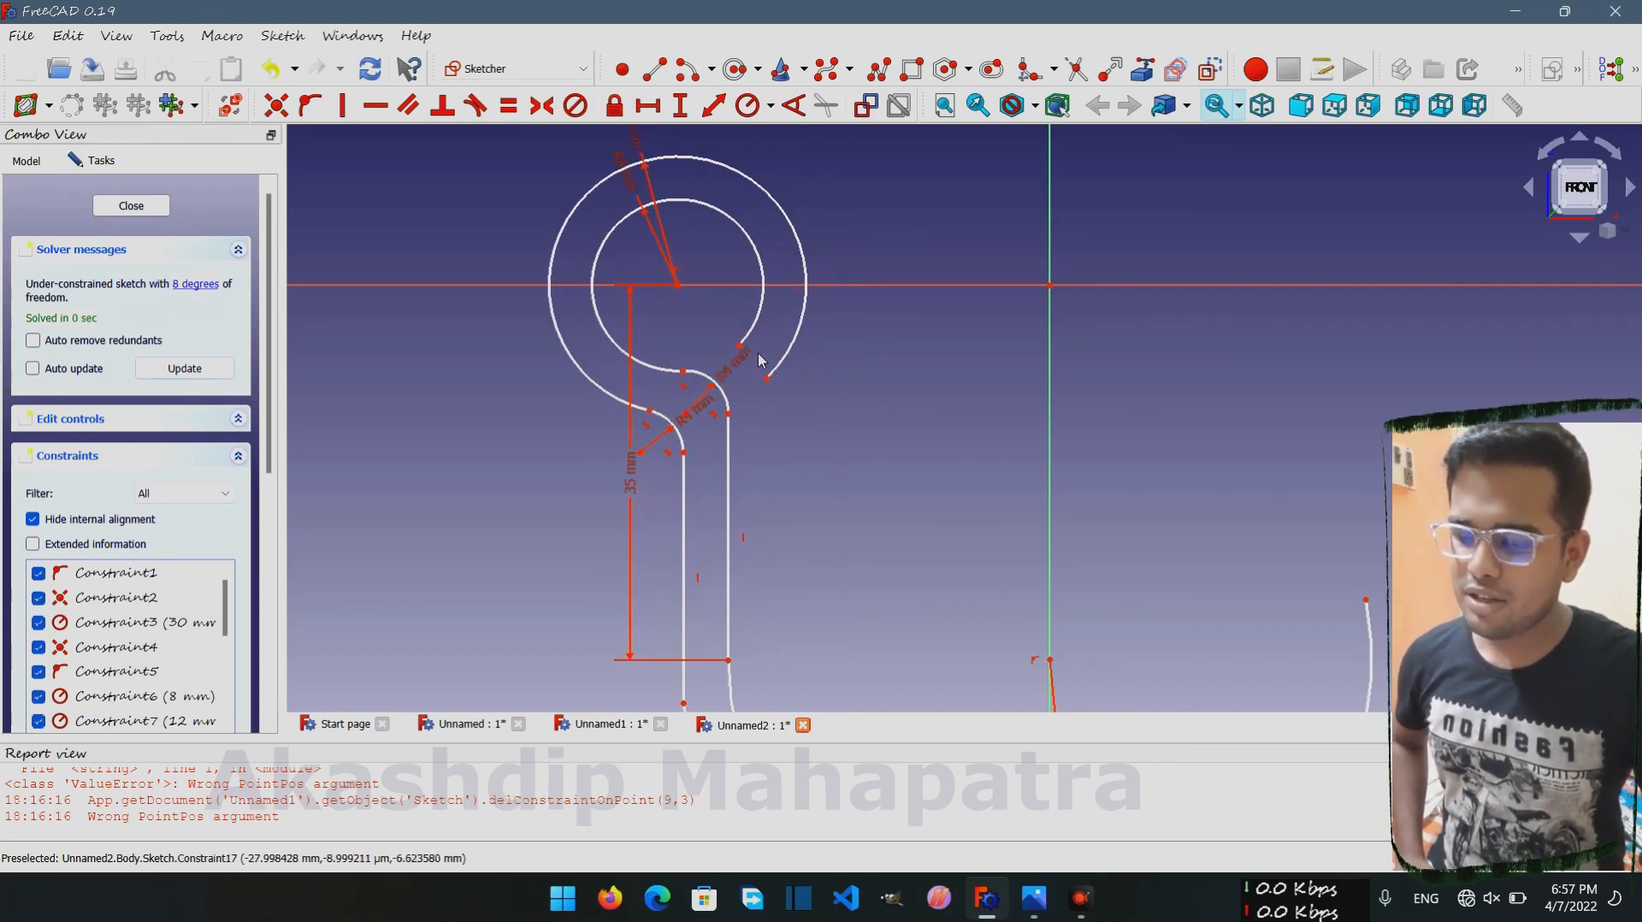
# Draw a line about 4 mm long joining the free lower-right endpoints of the inner and outer ring arcs
pyautogui.click(1037, 894)
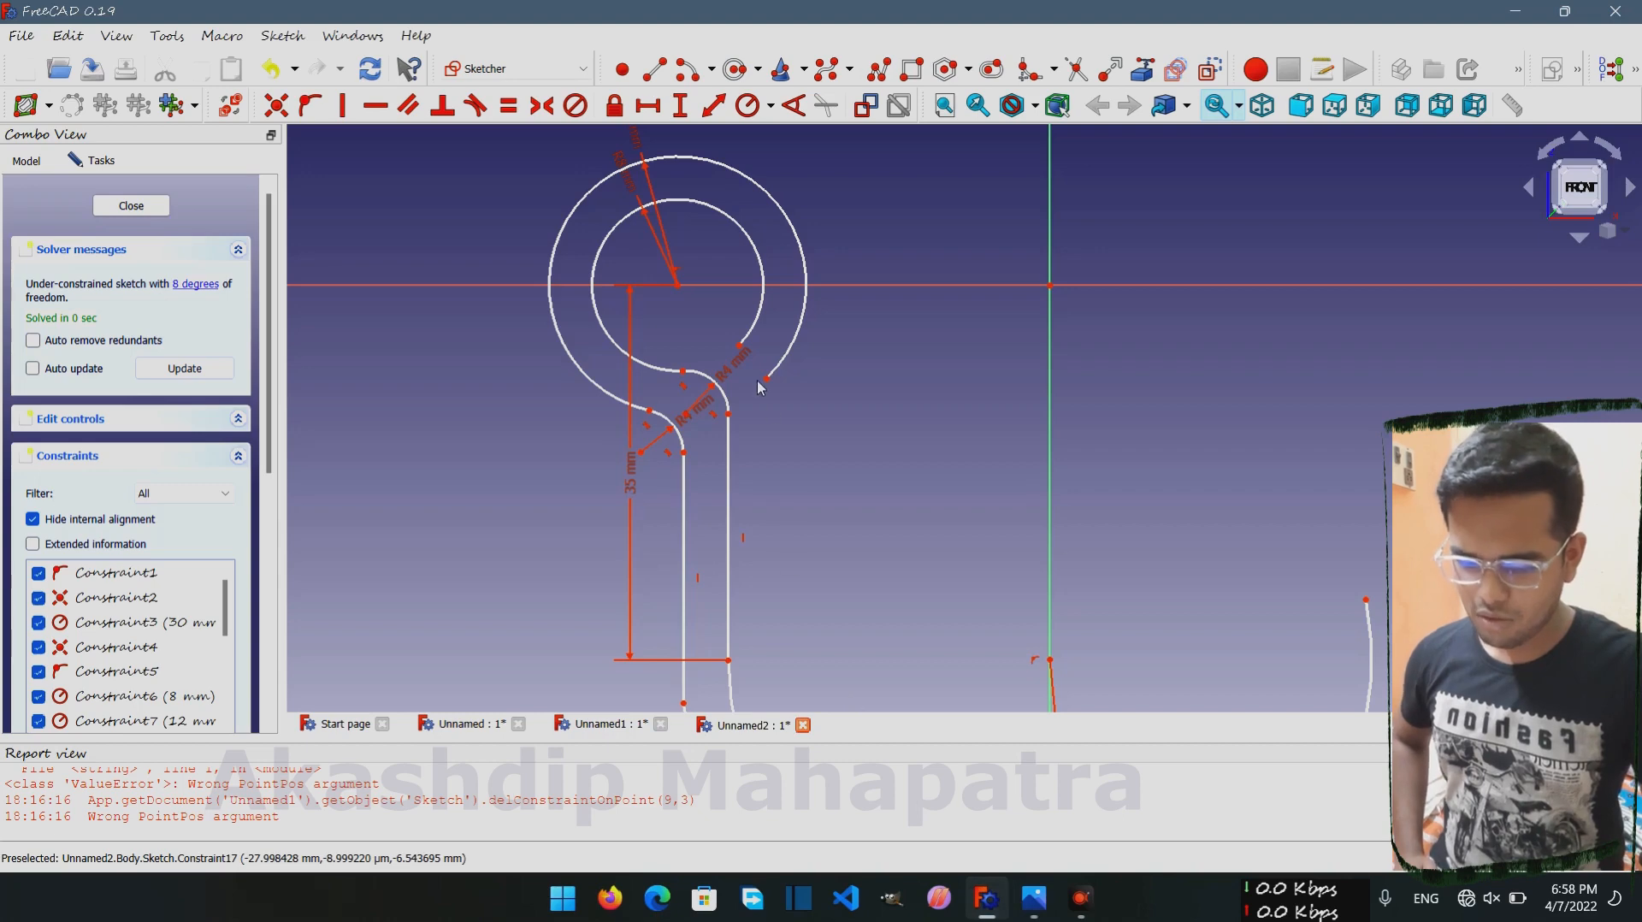
pyautogui.scroll(3, 761, 385)
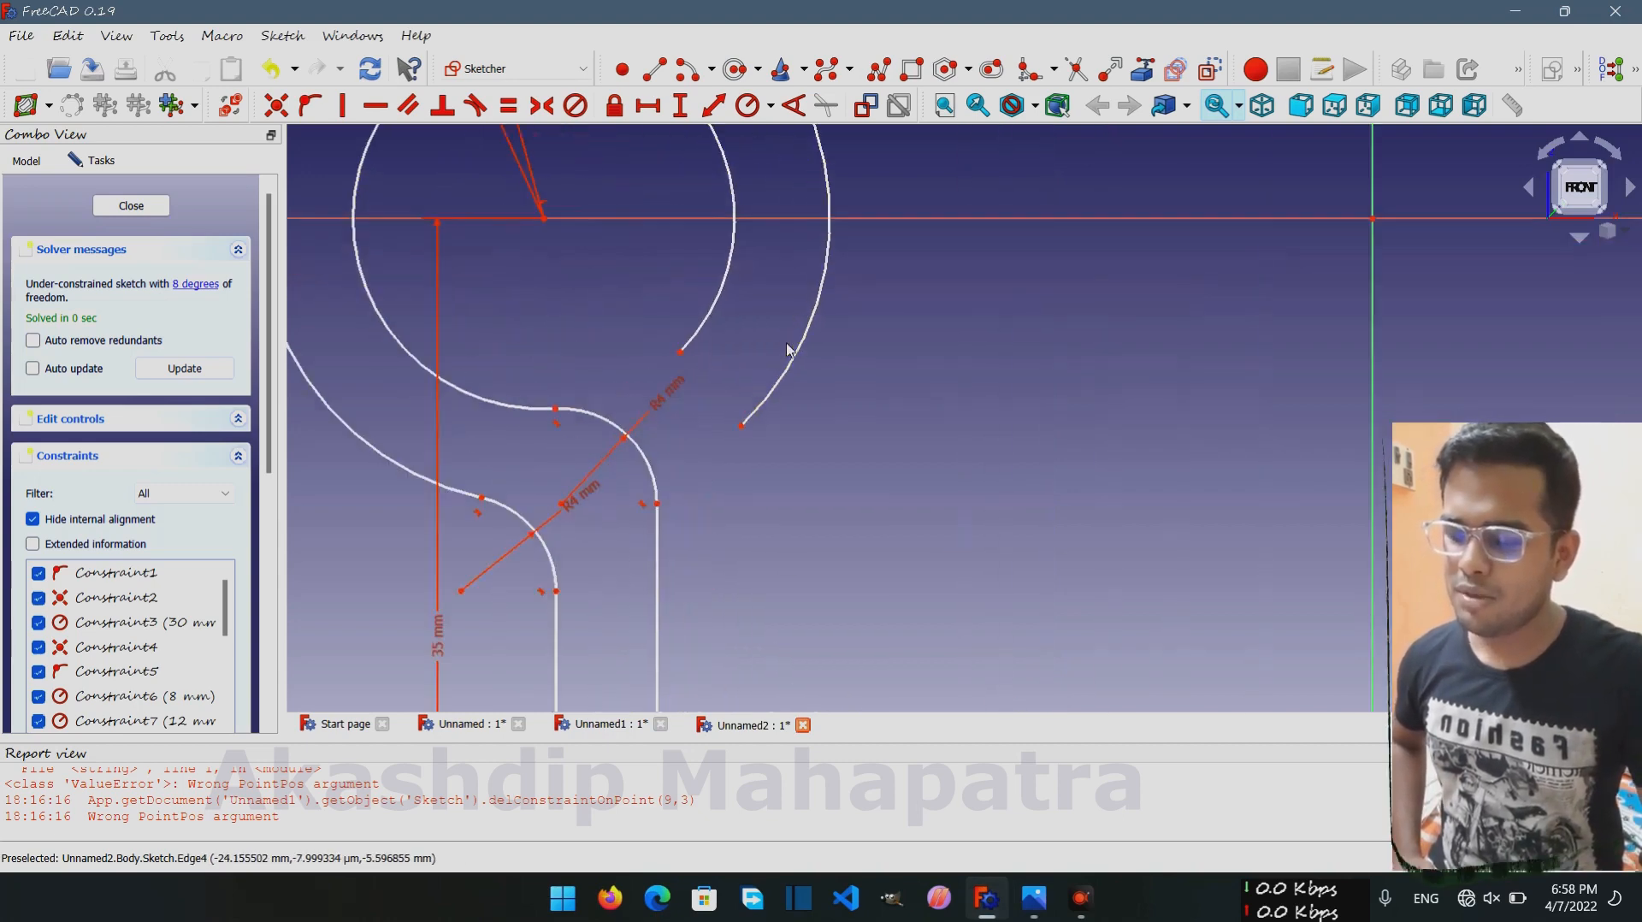
pyautogui.scroll(-1, 788, 349)
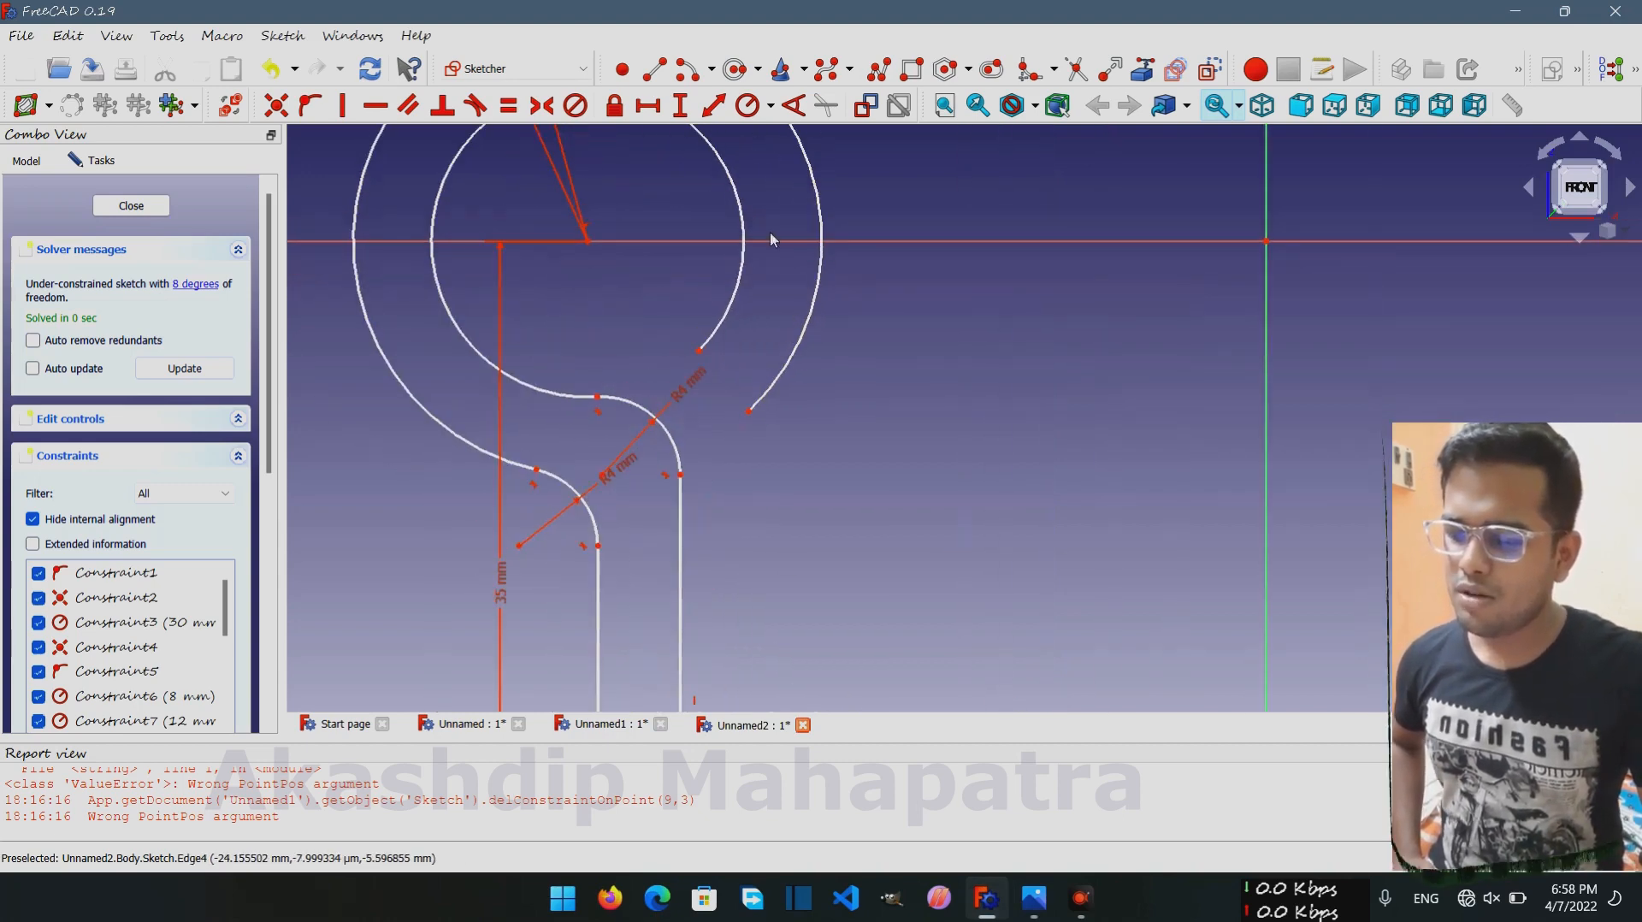
pyautogui.click(654, 71)
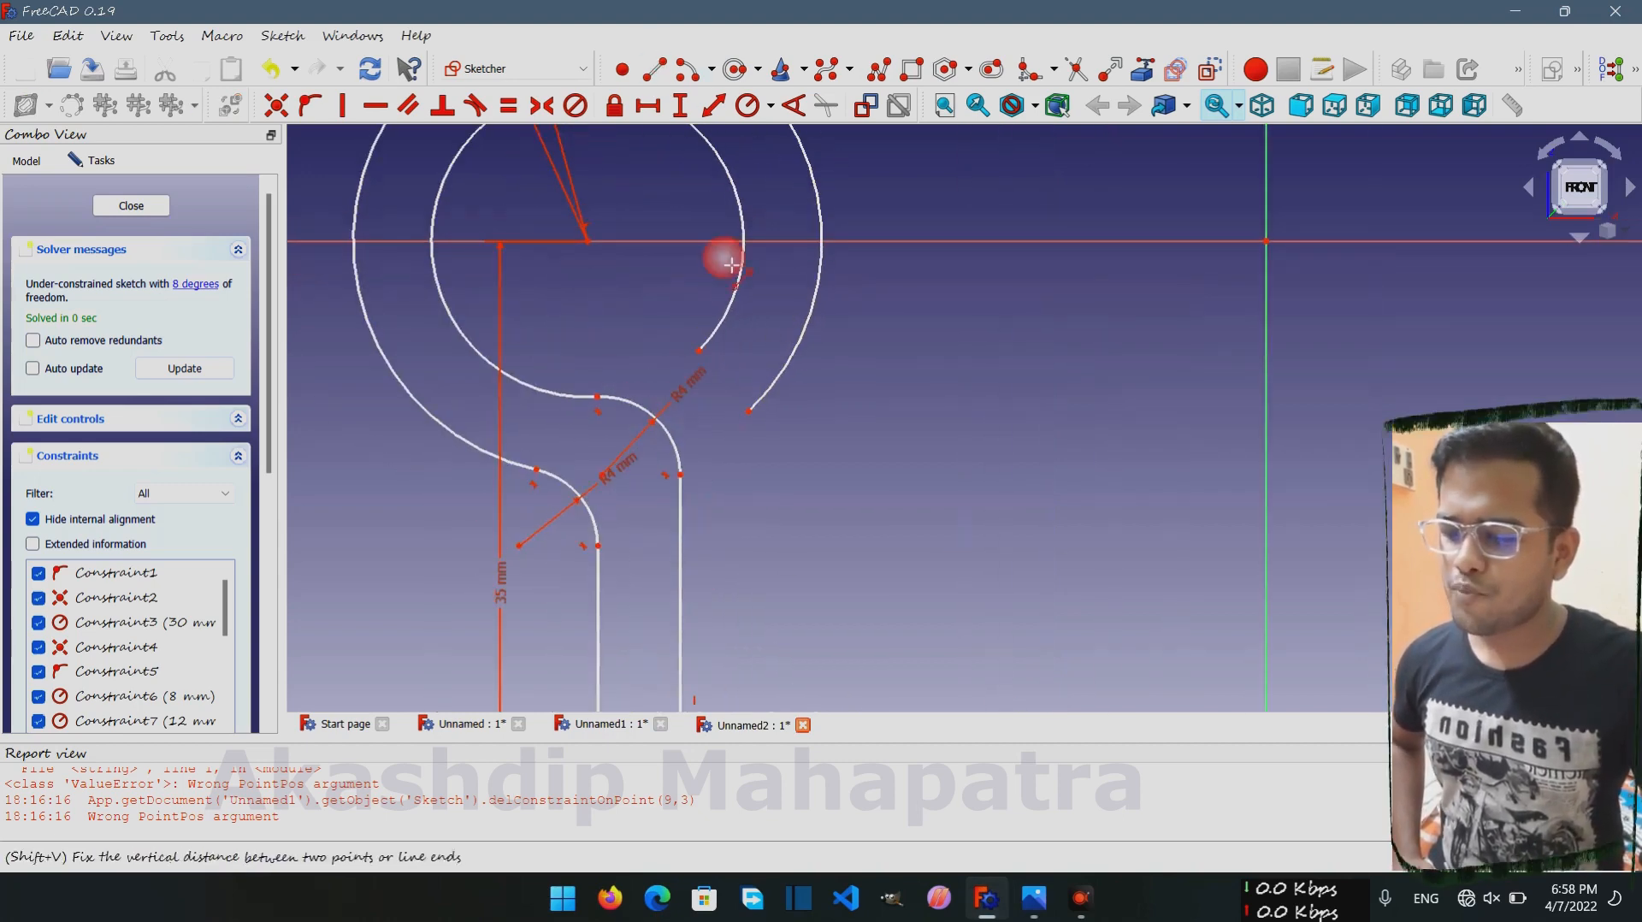
pyautogui.click(705, 354)
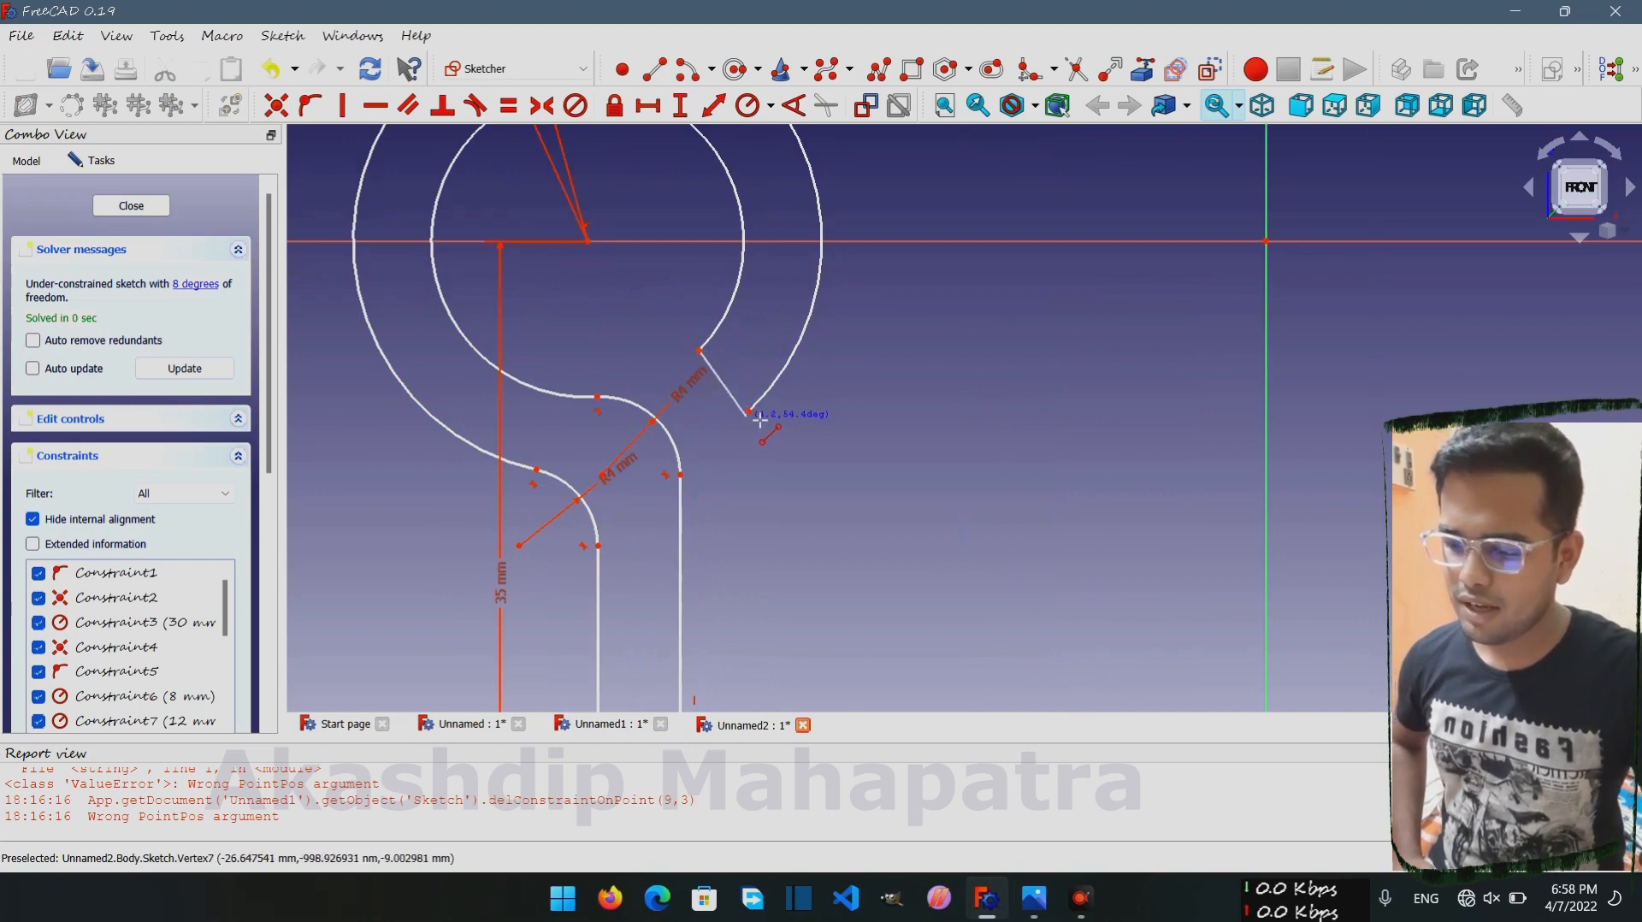
pyautogui.click(826, 411)
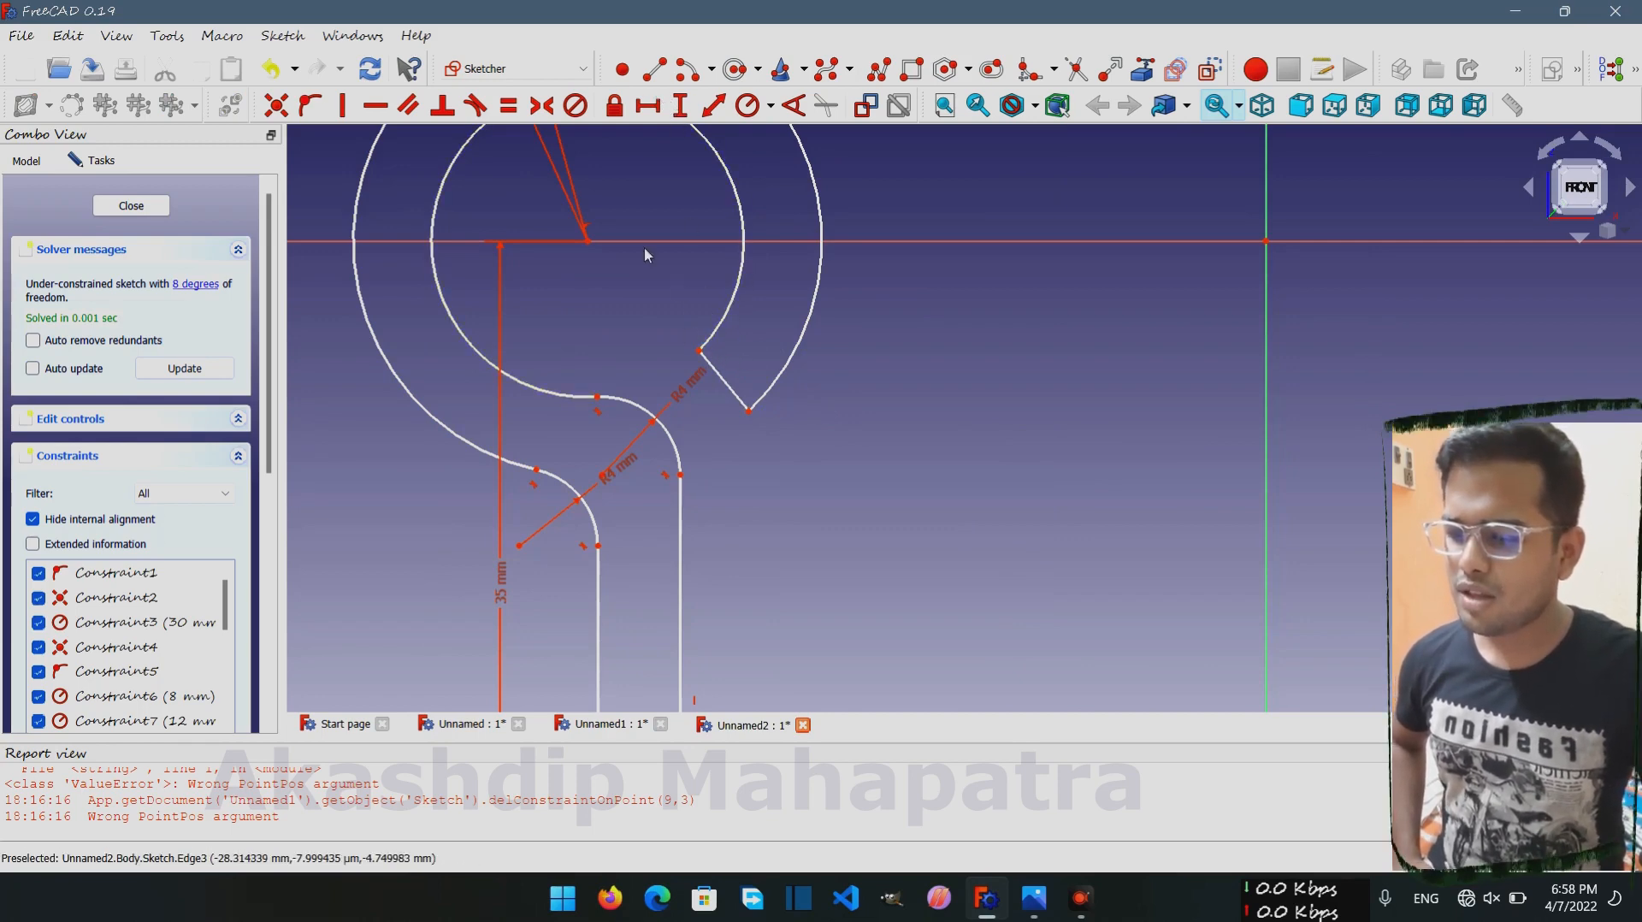
# Undo the last change and delete the short line joining the free ends of the inner and outer ring arcs
pyautogui.hotkey('ctrl', 'z')
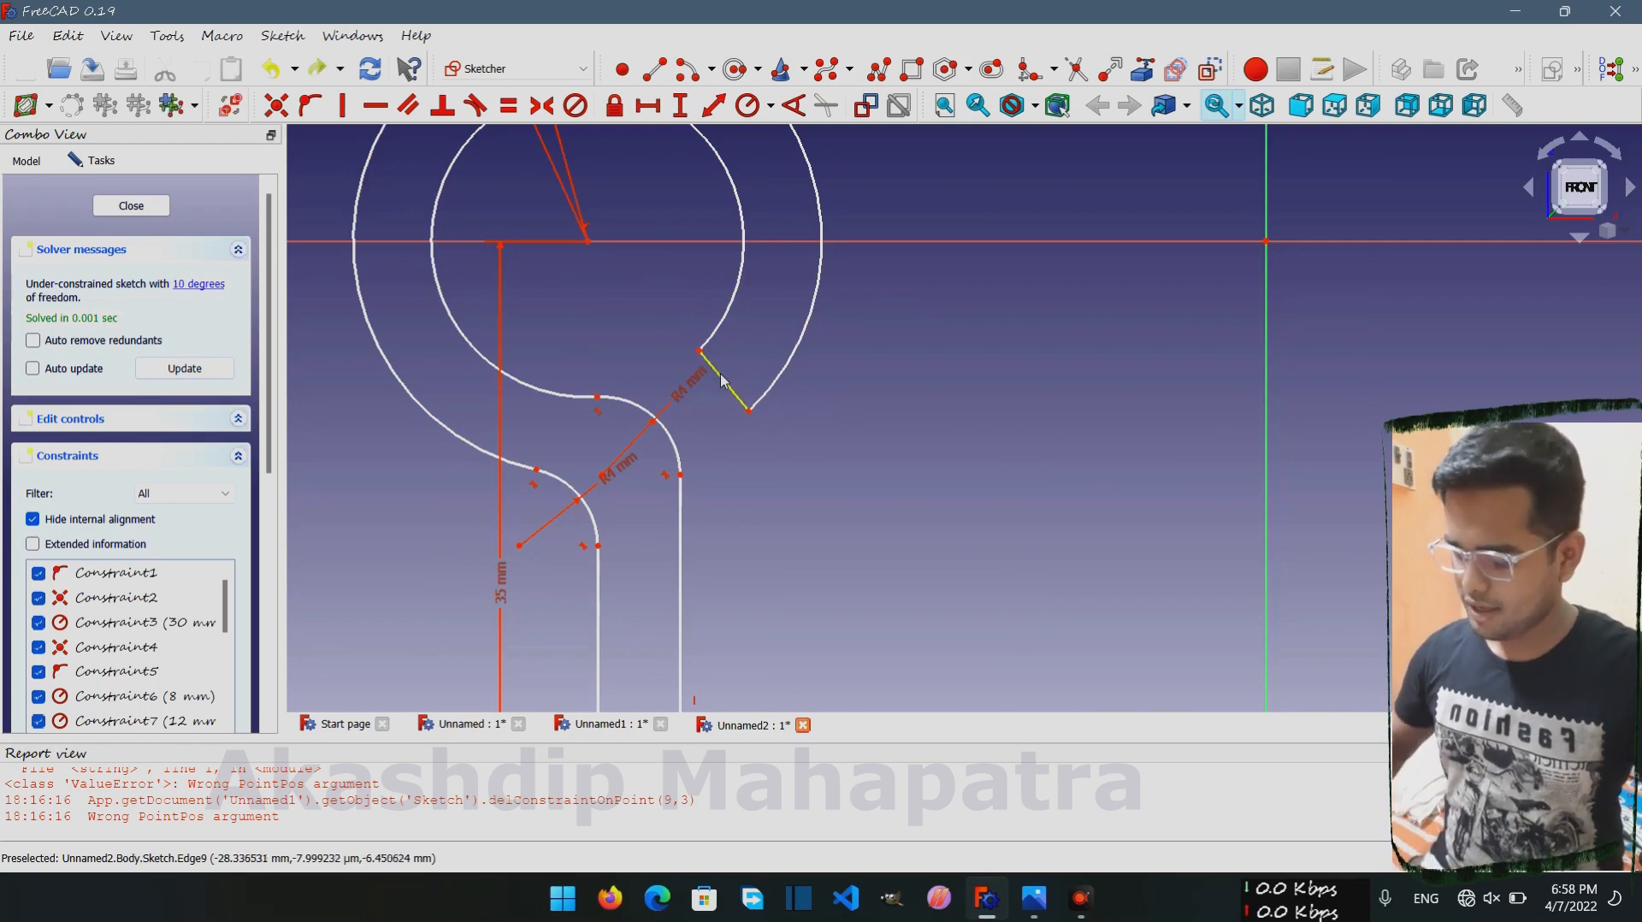
pyautogui.click(722, 376)
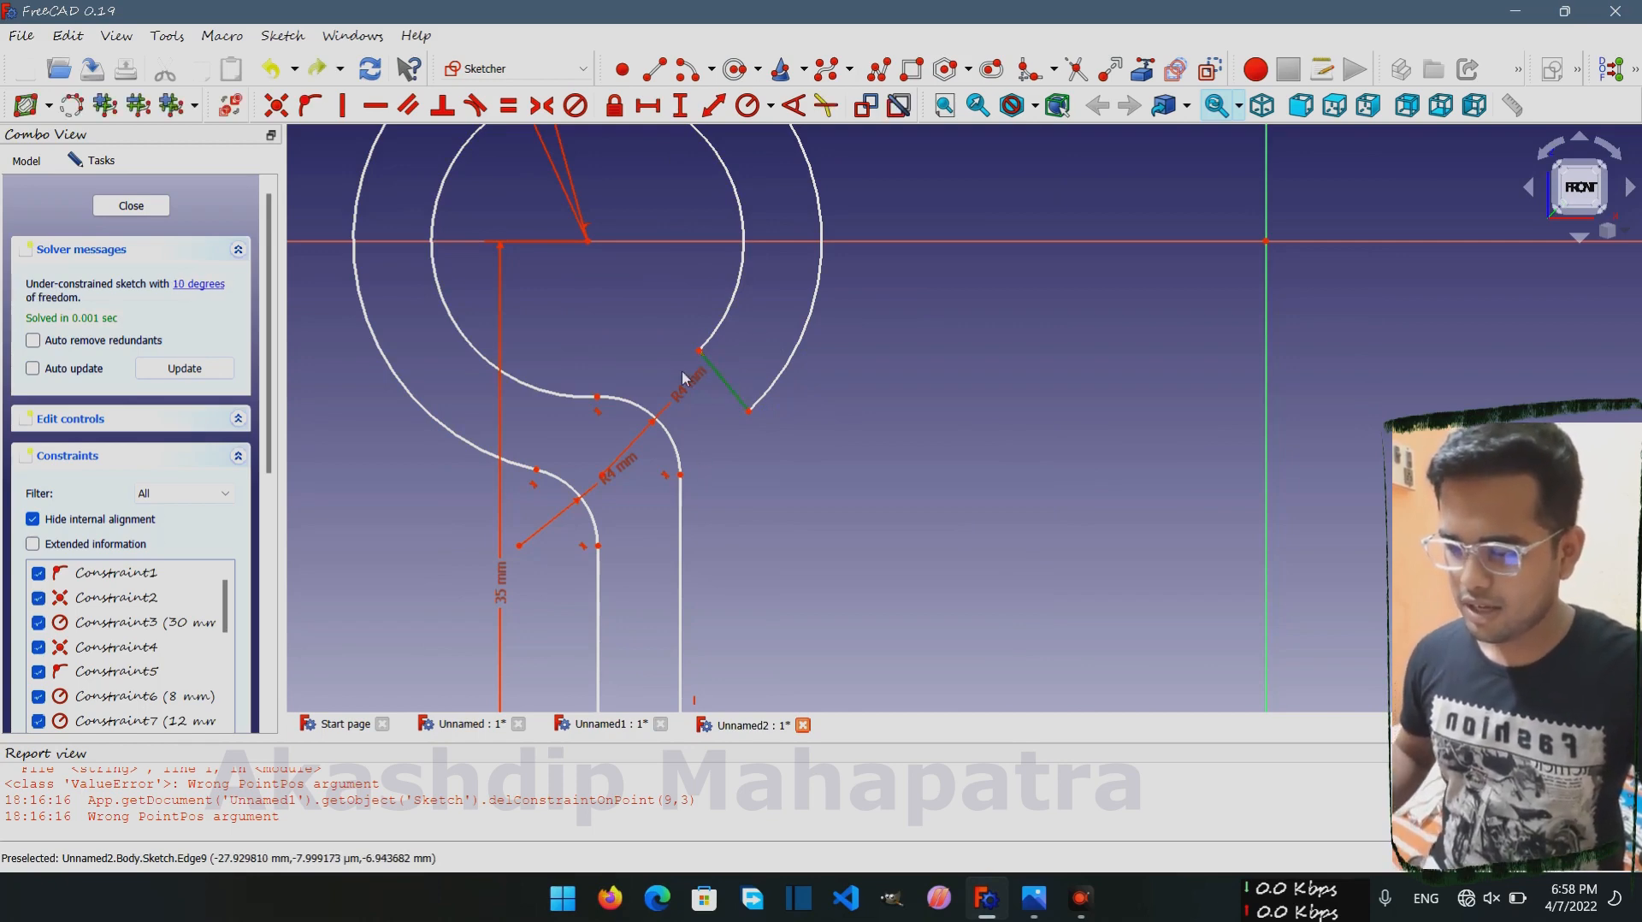
pyautogui.press('Delete')
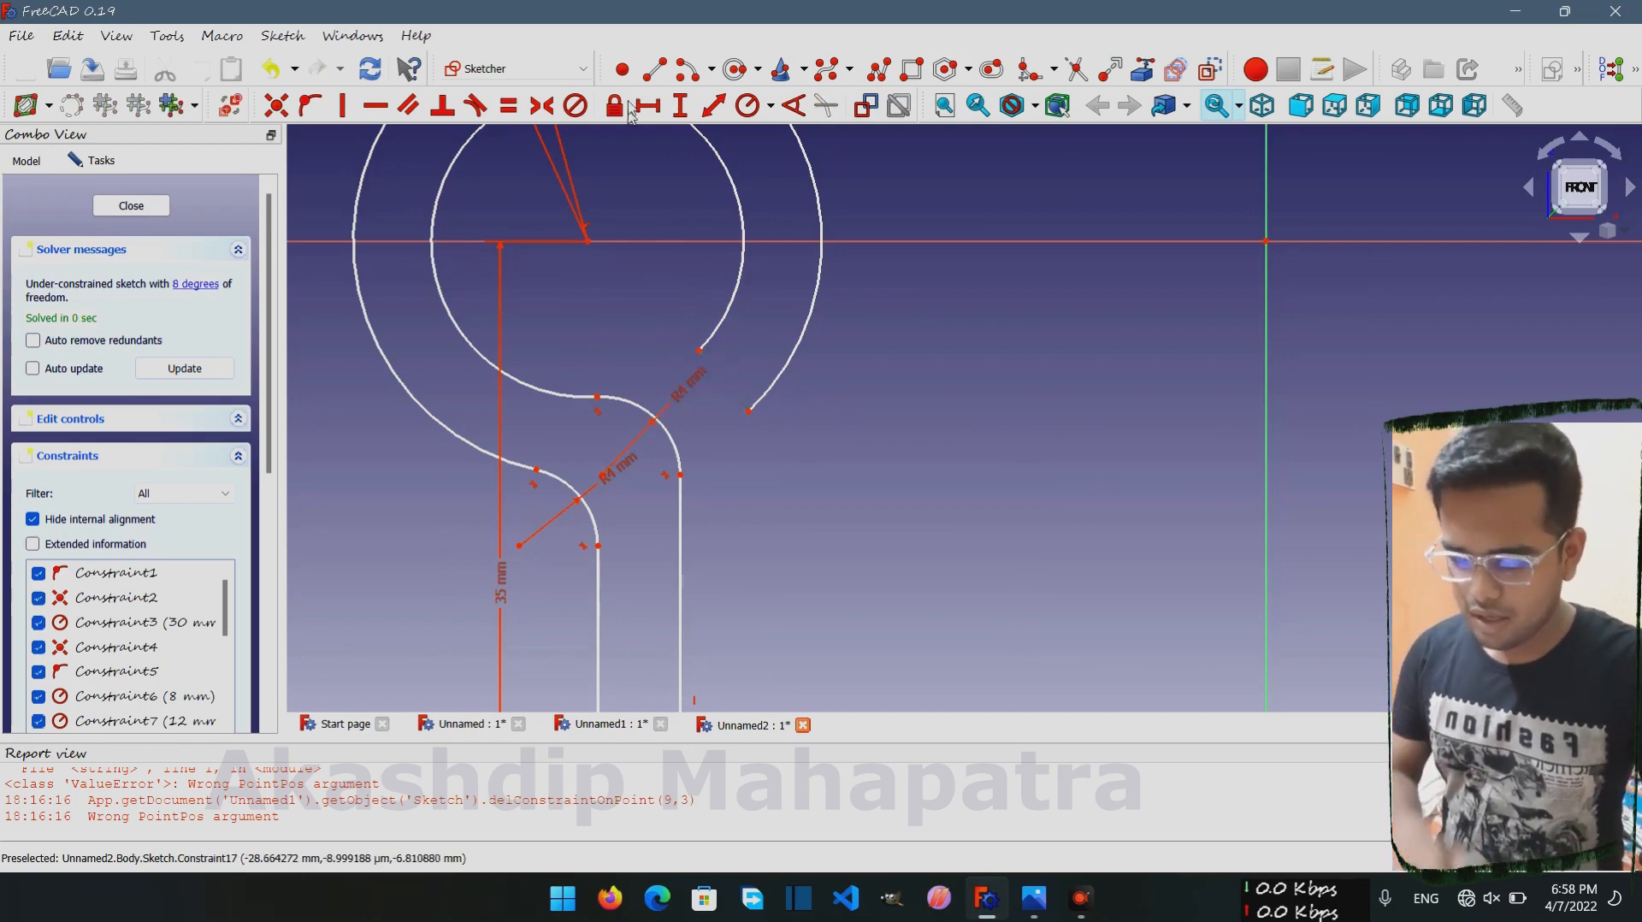
# Draw a slanted line from the outer ring arc's free endpoint to the horizontal axis inside the ring
pyautogui.click(654, 69)
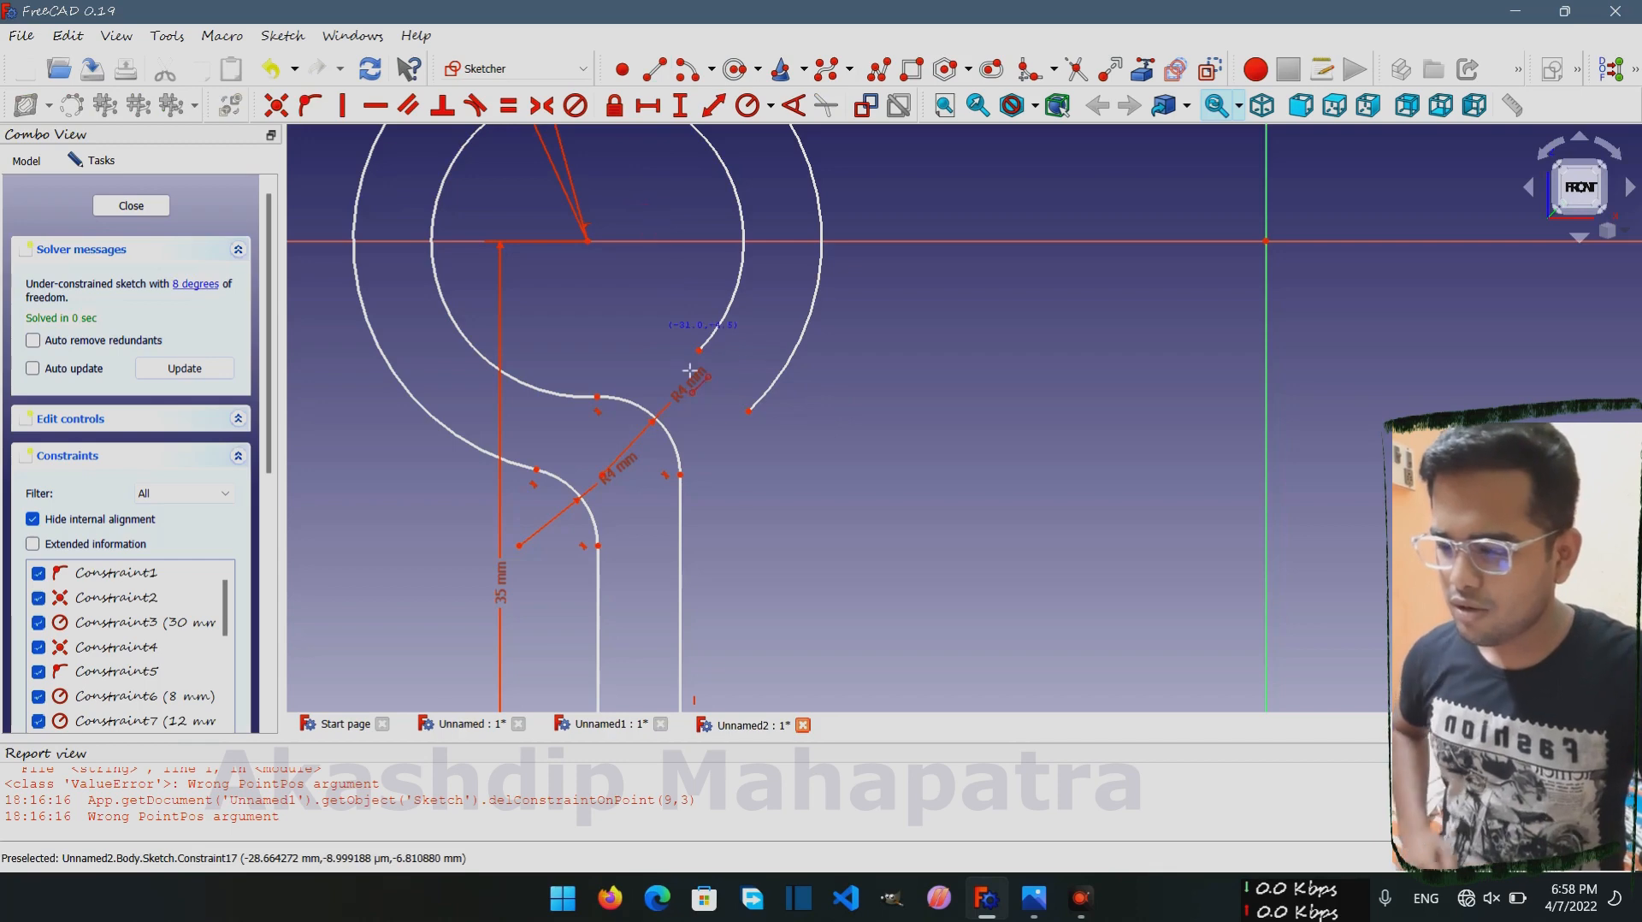
pyautogui.click(750, 411)
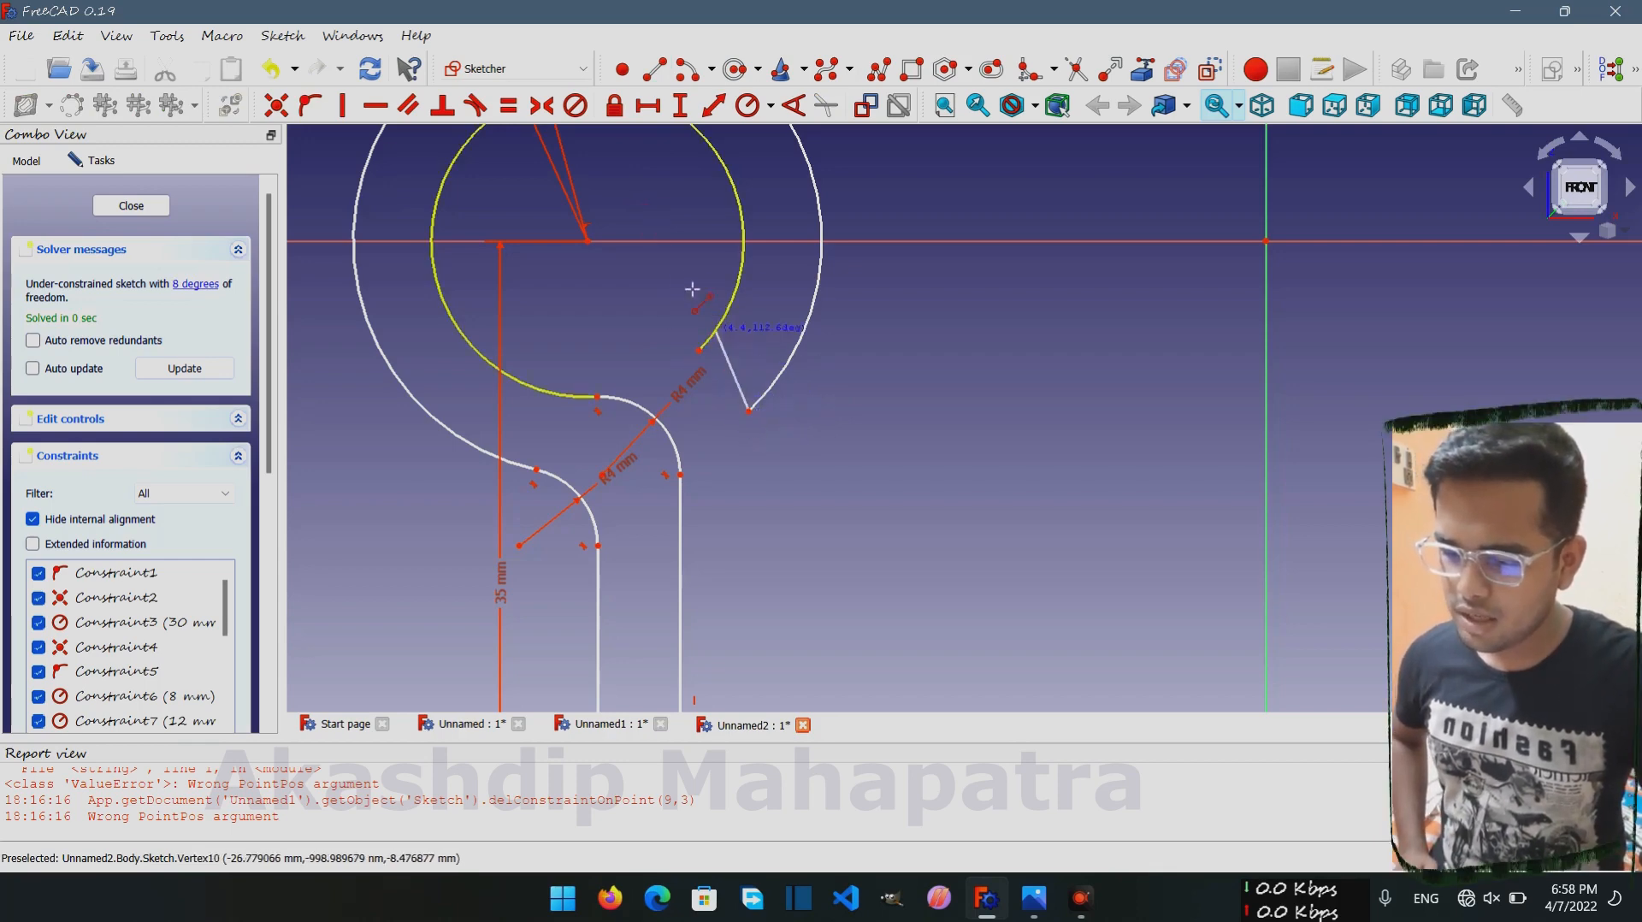
pyautogui.click(637, 243)
pyautogui.rightClick(652, 208)
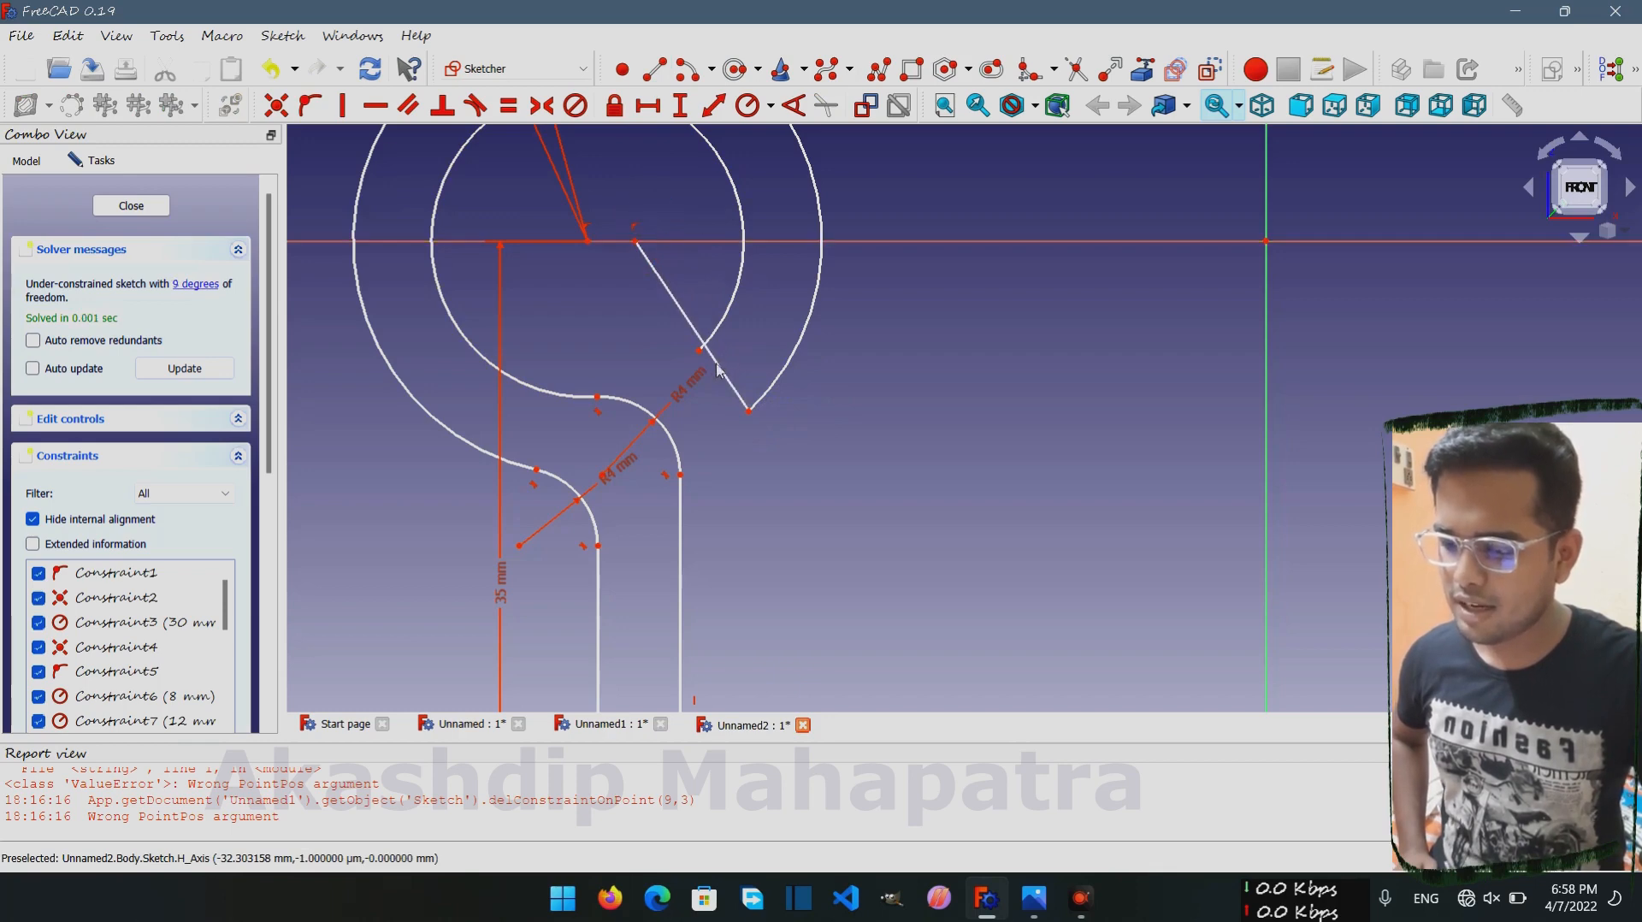
# Glance at the finished model in the Unnamed1 document and constrain the inner ring arc's free endpoint onto the slanted line
pyautogui.click(630, 724)
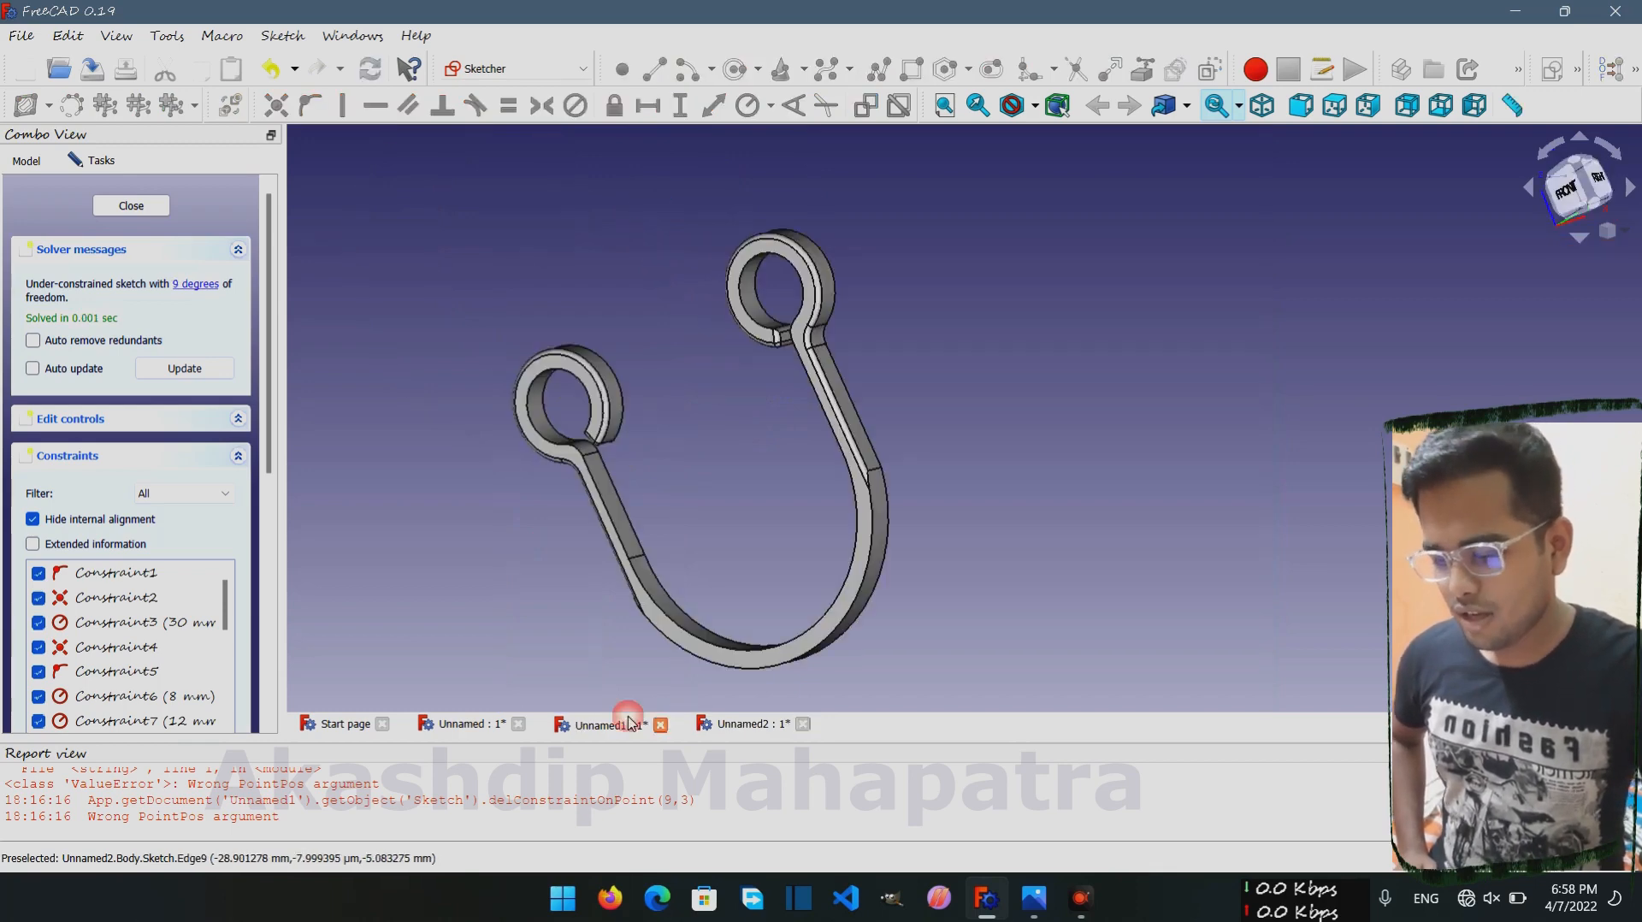
pyautogui.click(729, 725)
pyautogui.scroll(3, 726, 383)
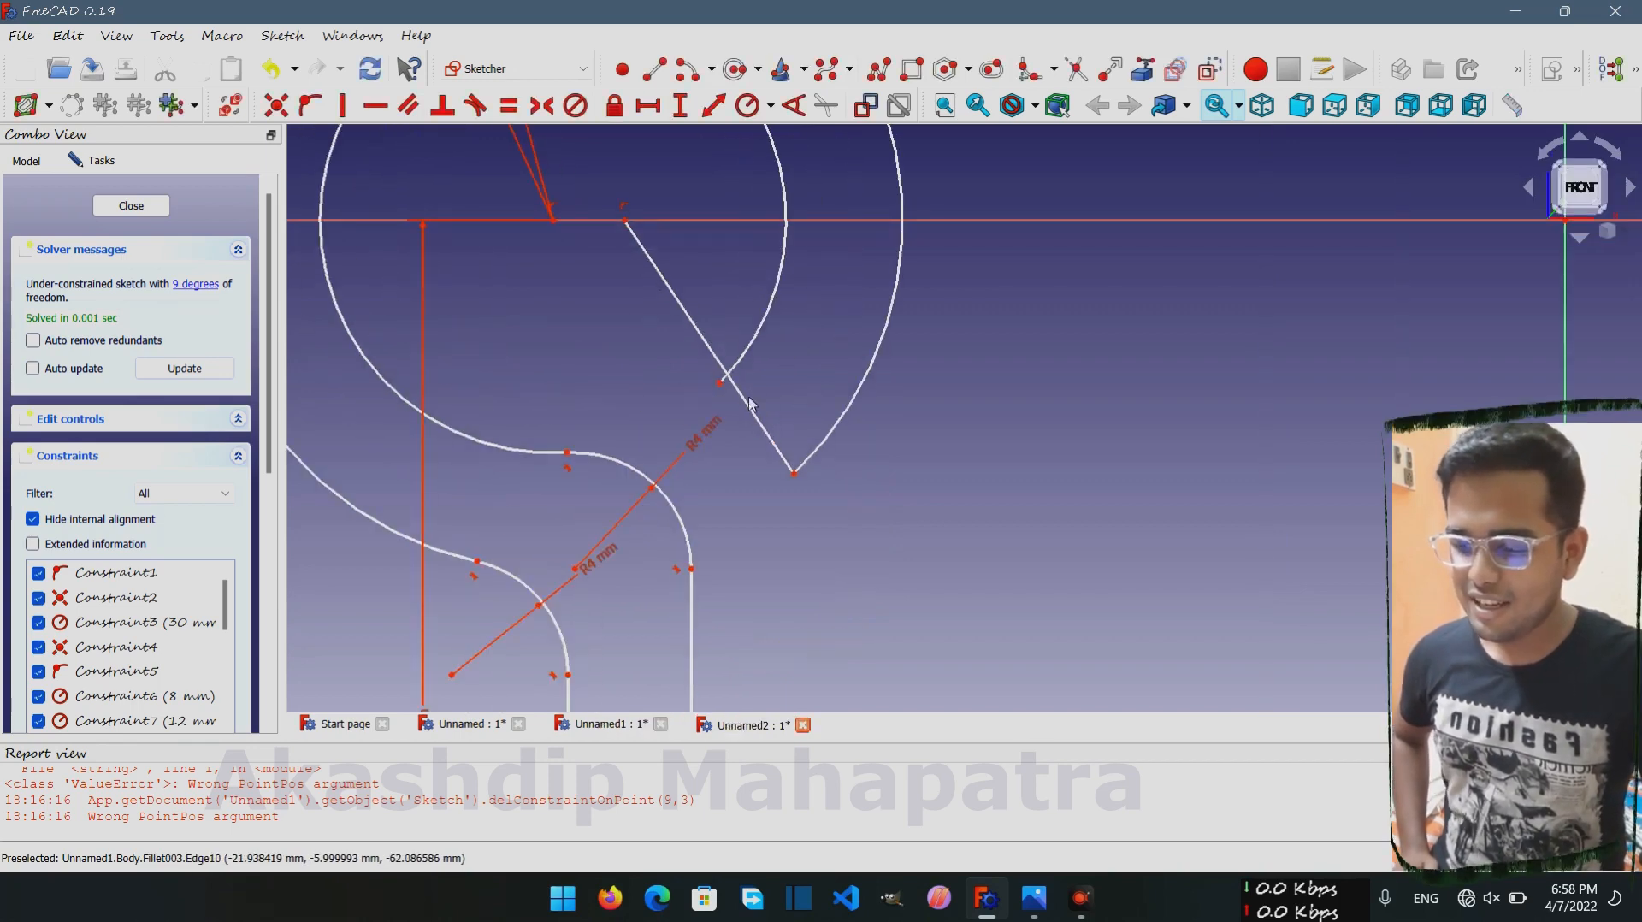
pyautogui.click(723, 383)
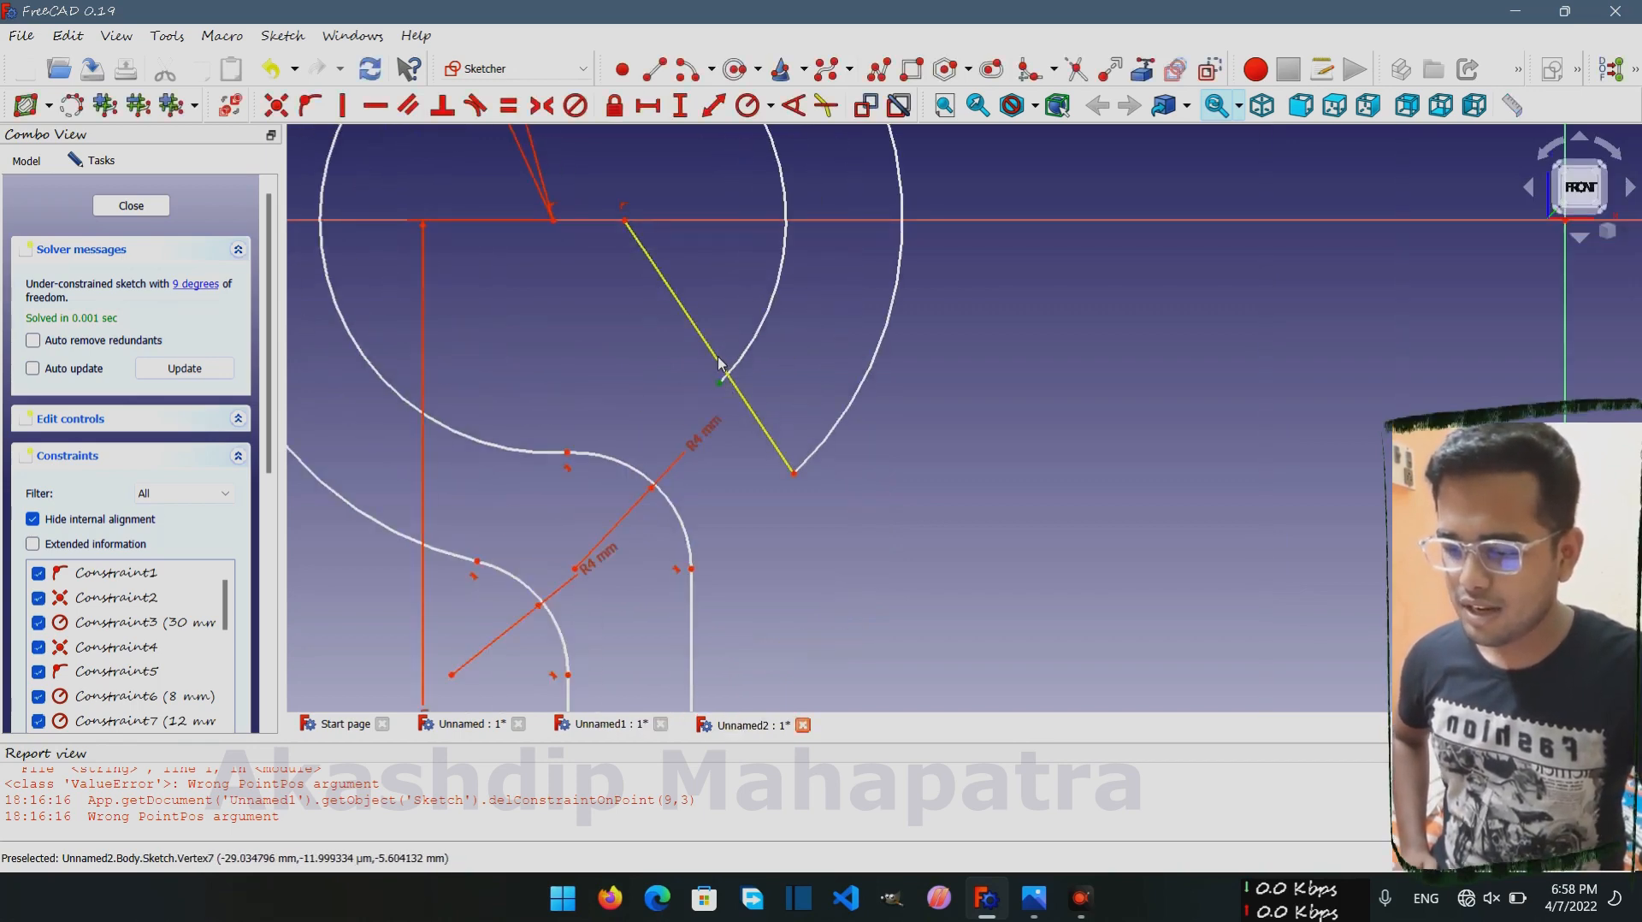
pyautogui.click(718, 364)
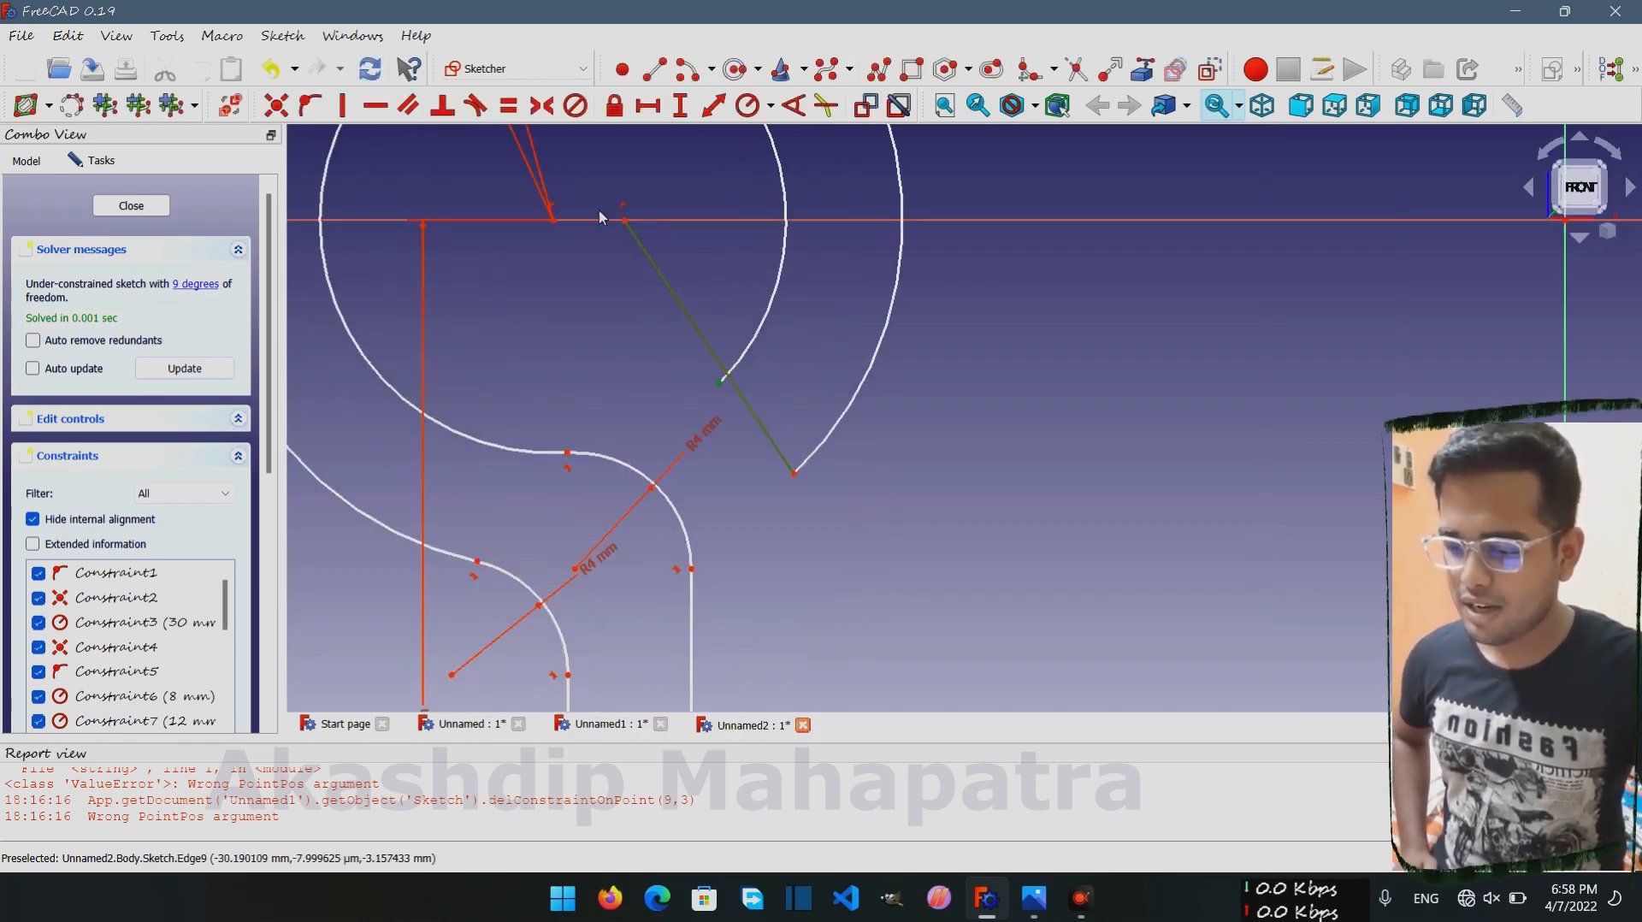
pyautogui.click(325, 103)
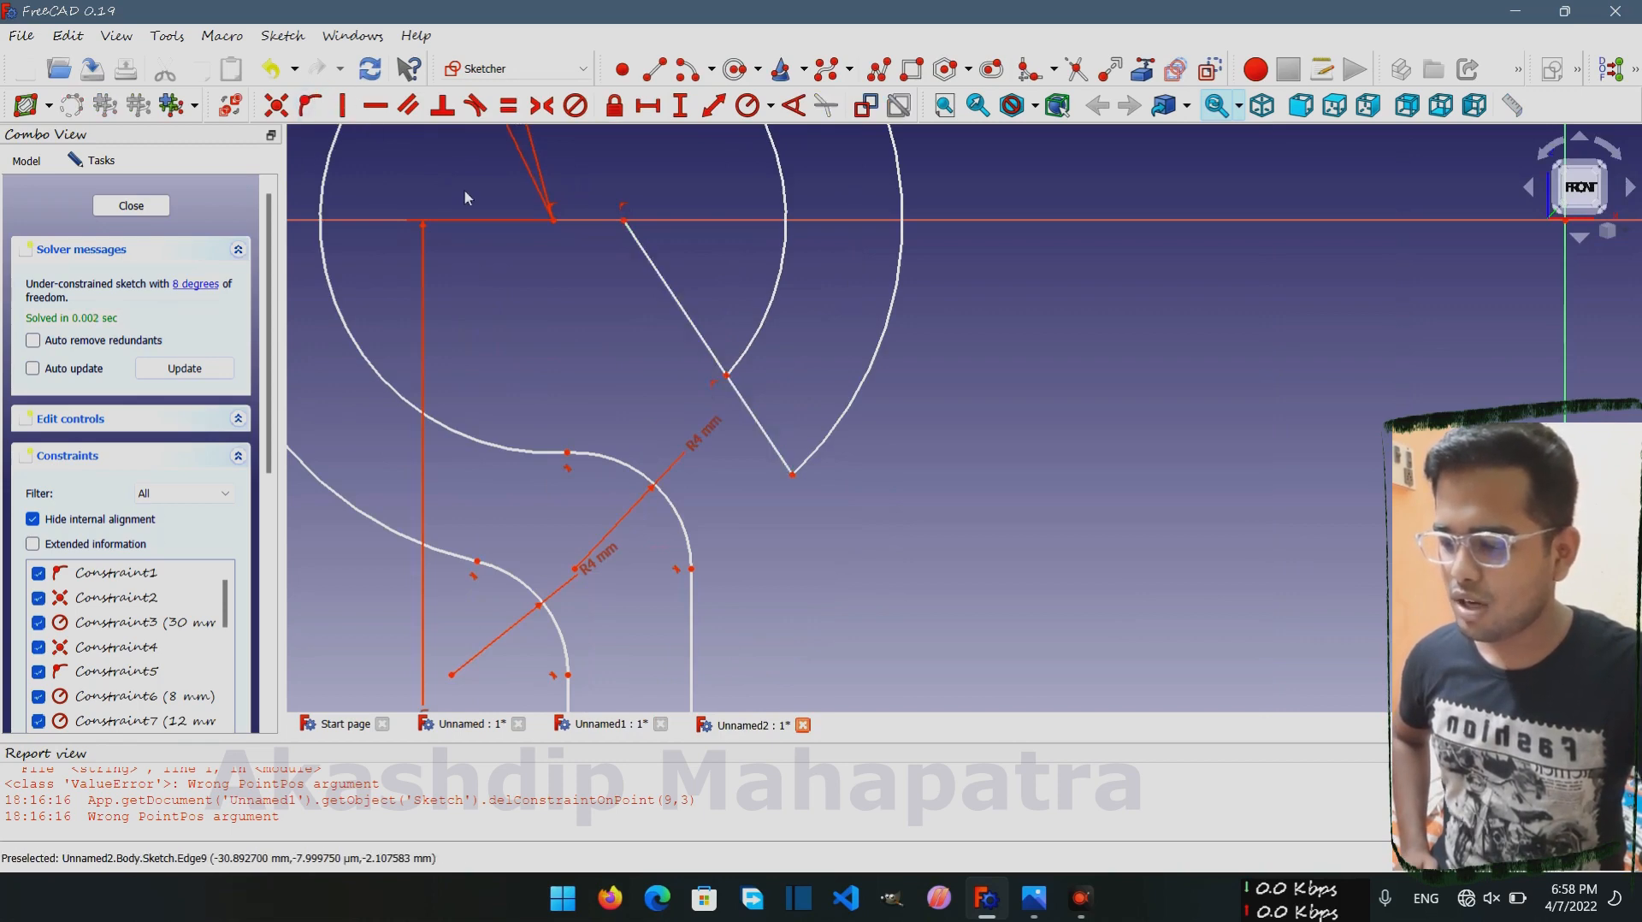
# Constrain the angle between the slanted line and the horizontal axis to 75°, checking the value in the reference drawing
pyautogui.click(701, 220)
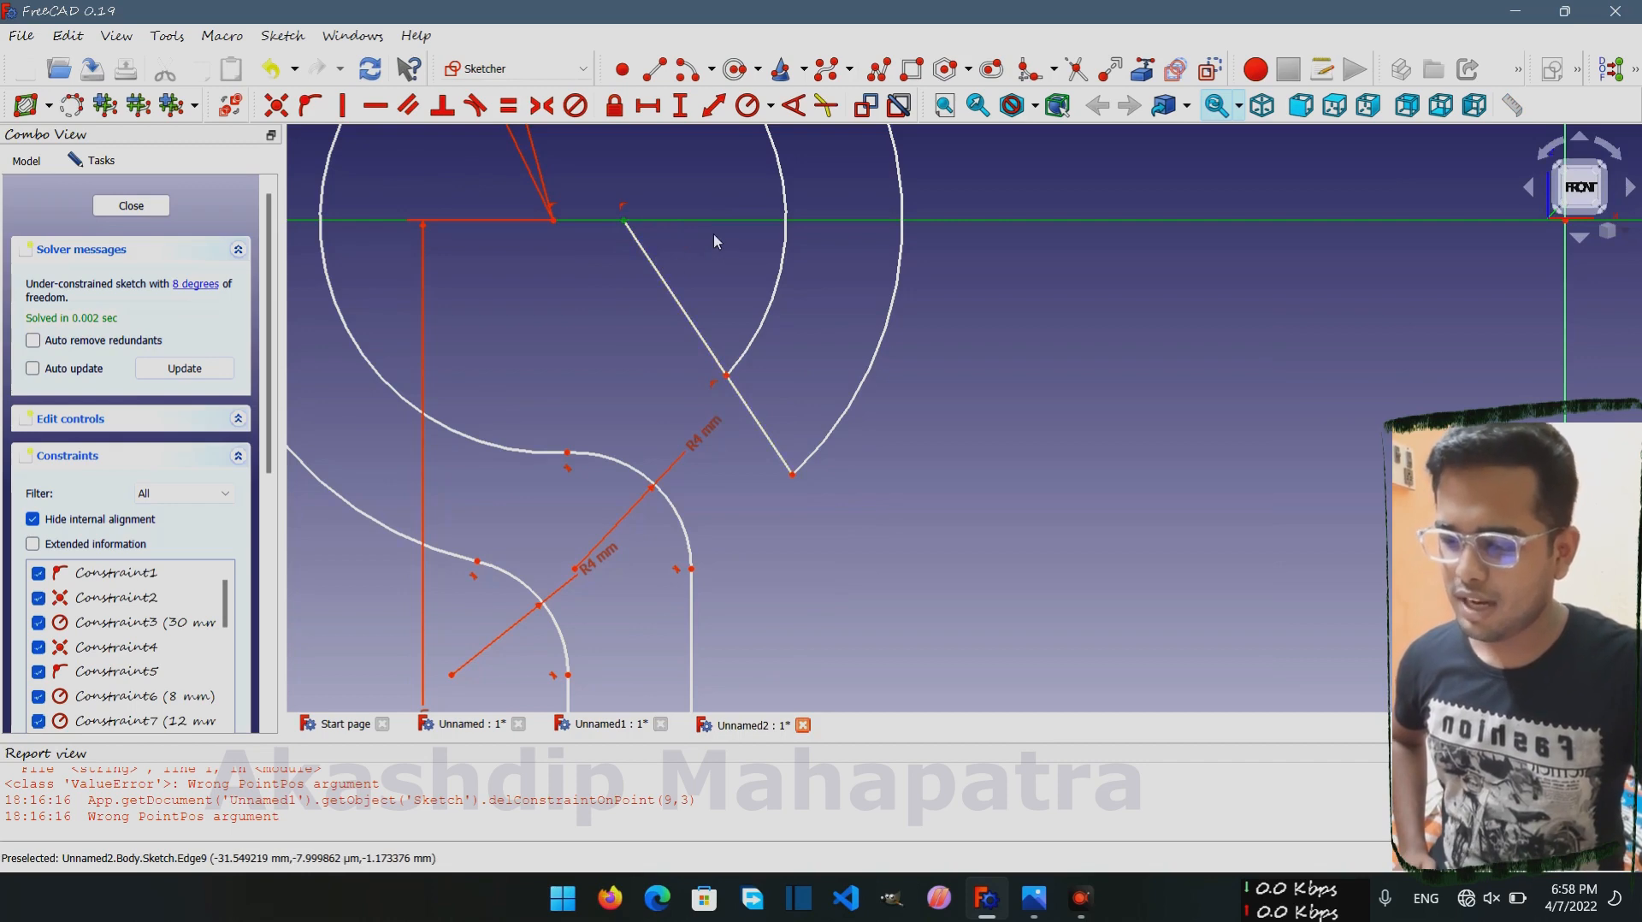
pyautogui.click(656, 270)
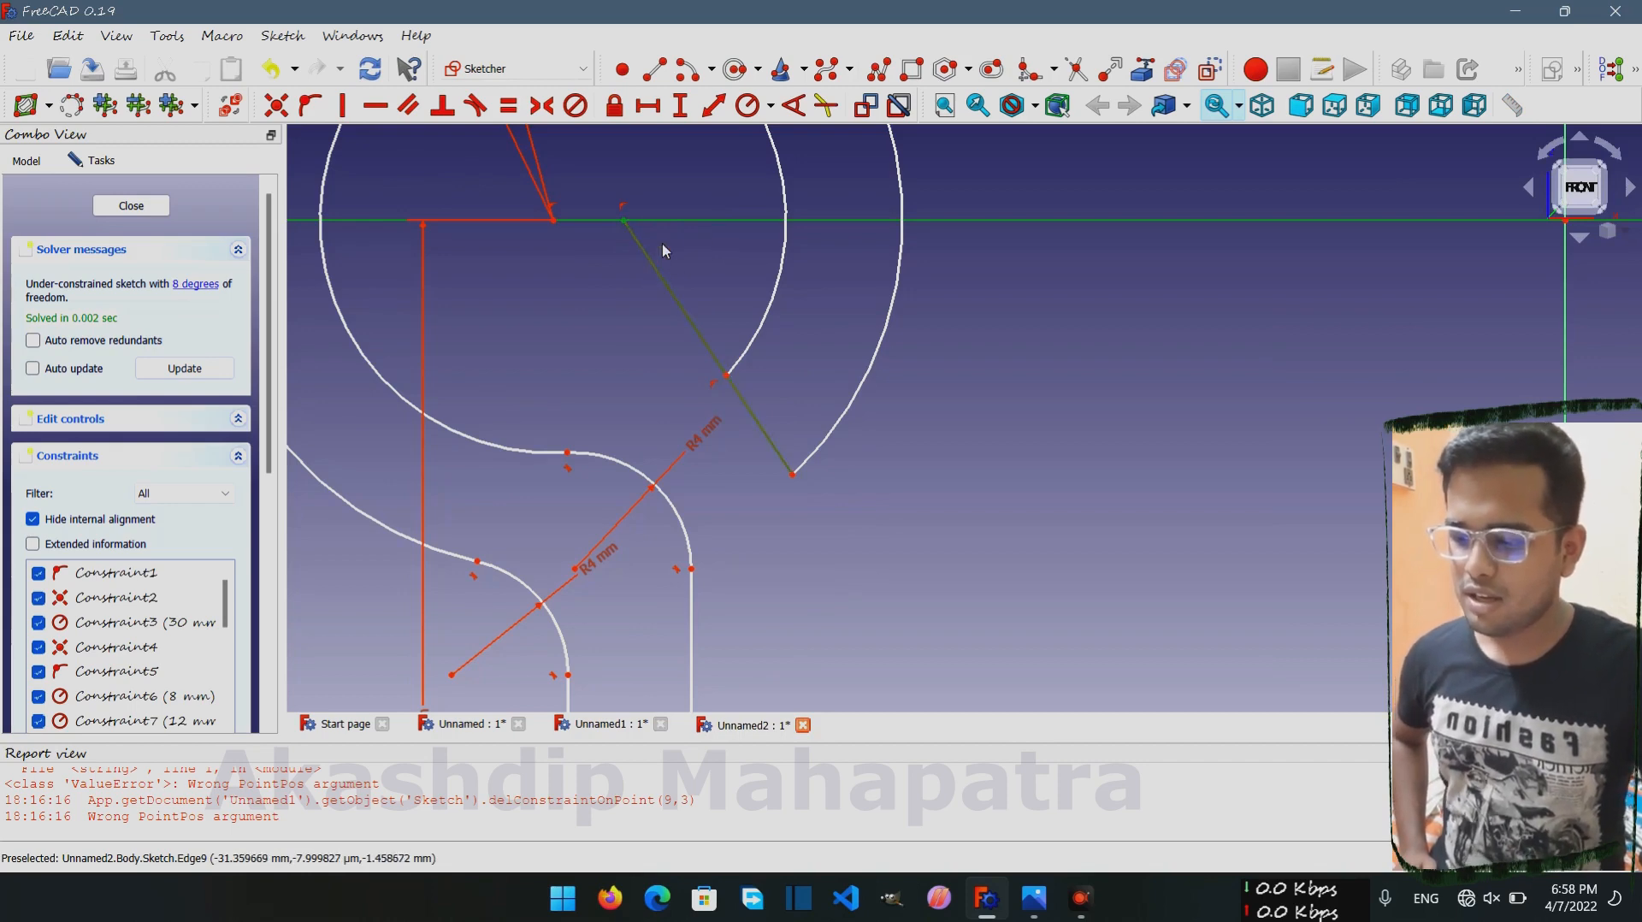
pyautogui.click(804, 106)
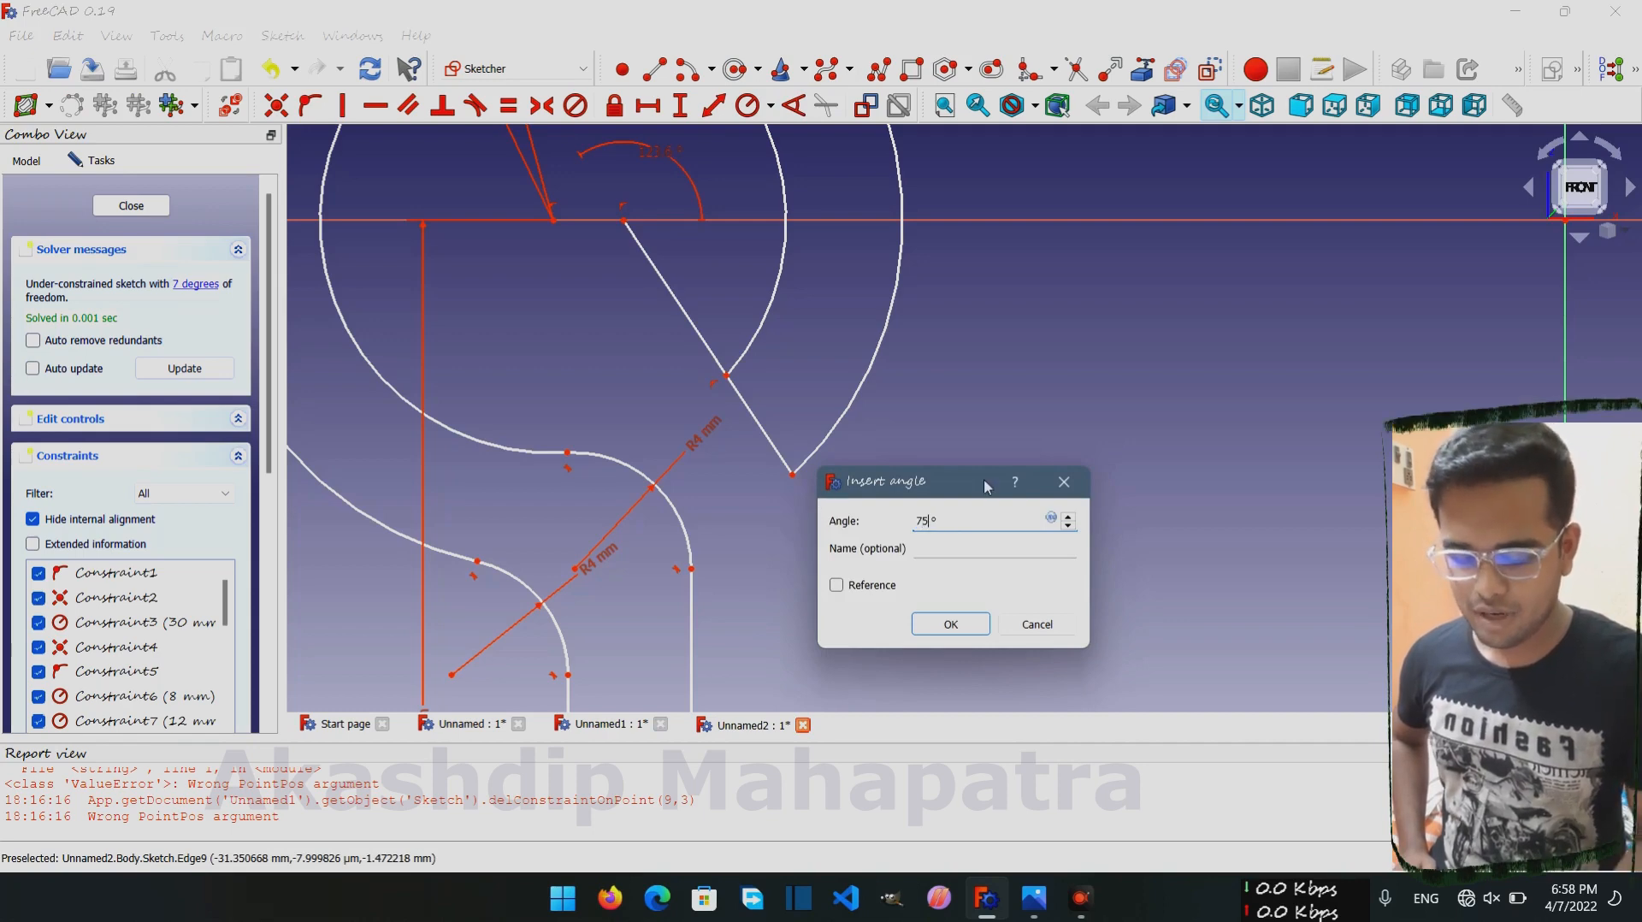
pyautogui.click(1035, 898)
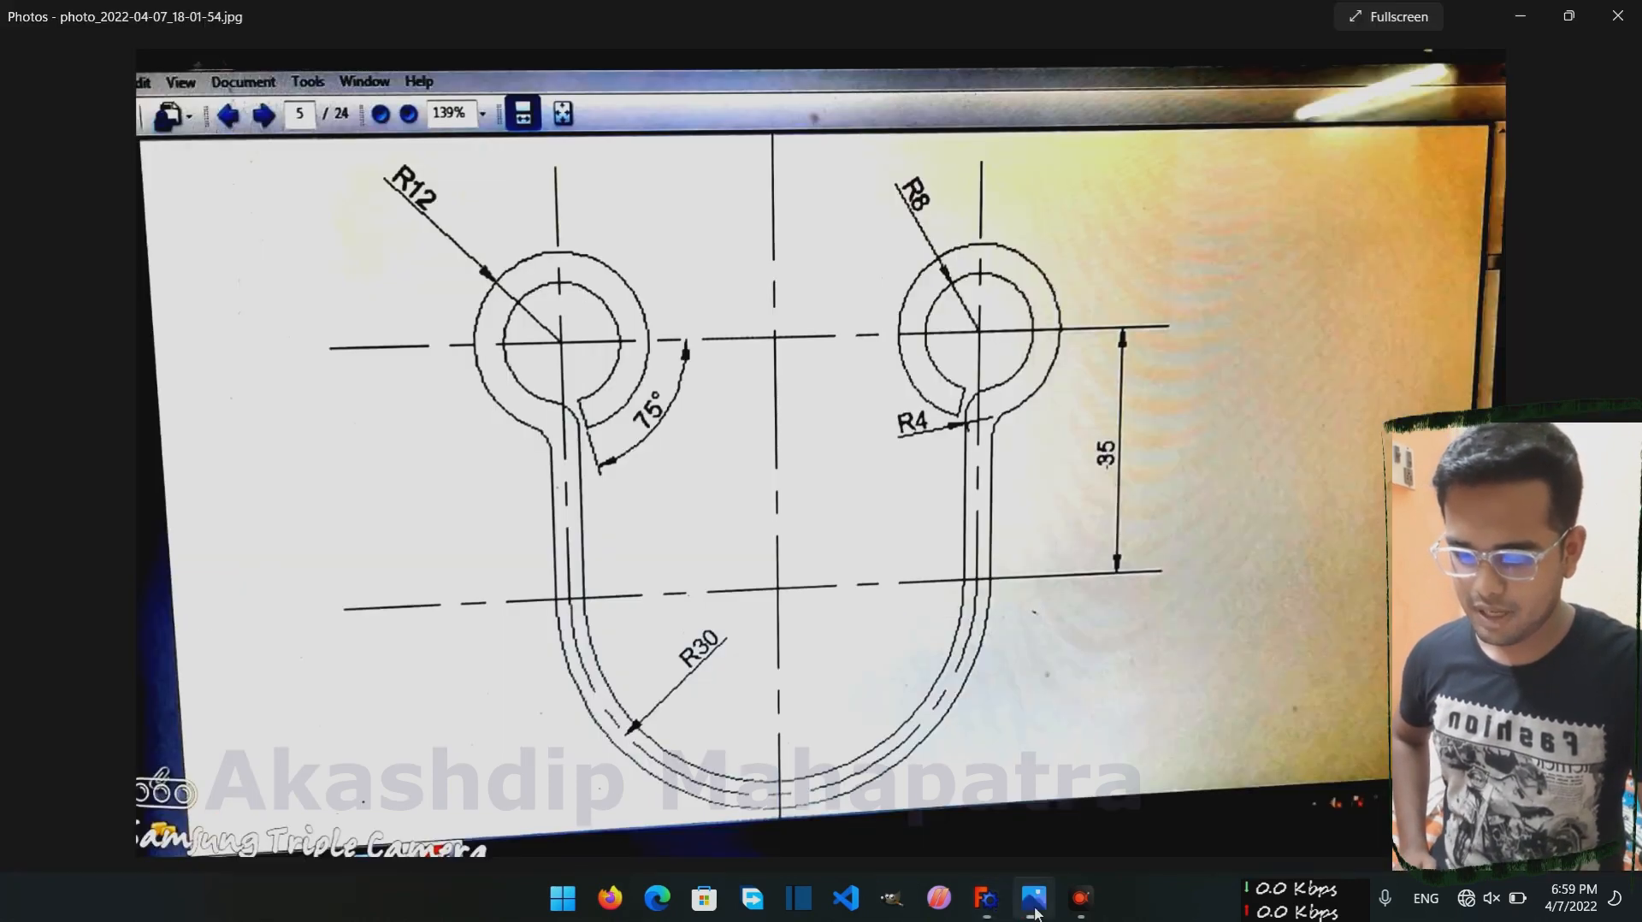
pyautogui.click(1035, 898)
pyautogui.write('75')
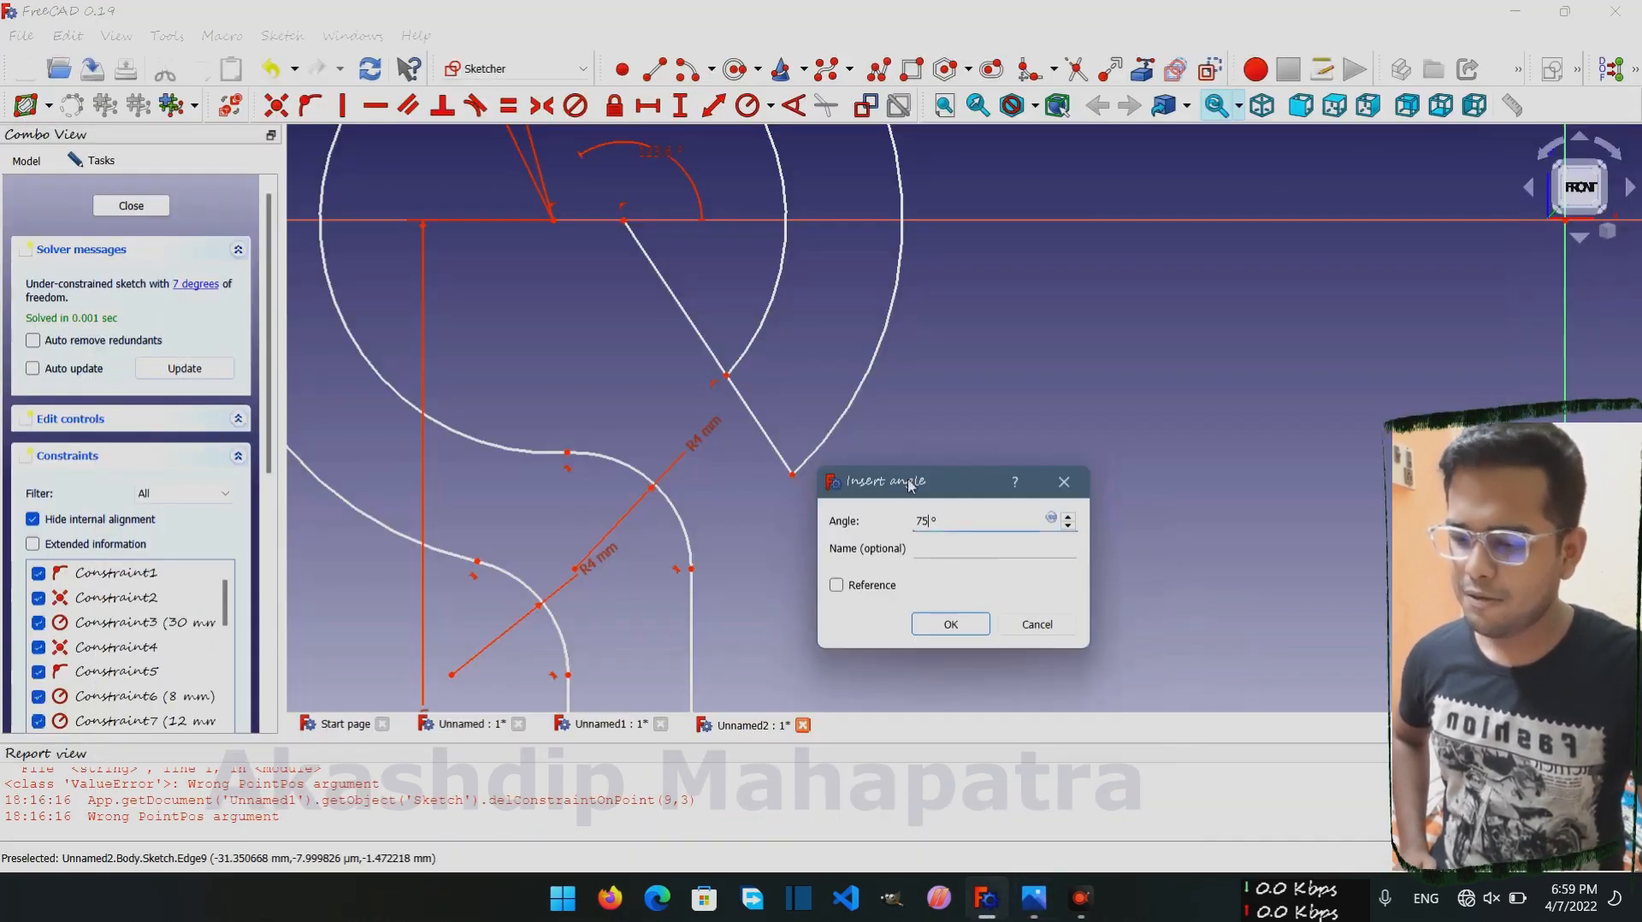
pyautogui.click(948, 626)
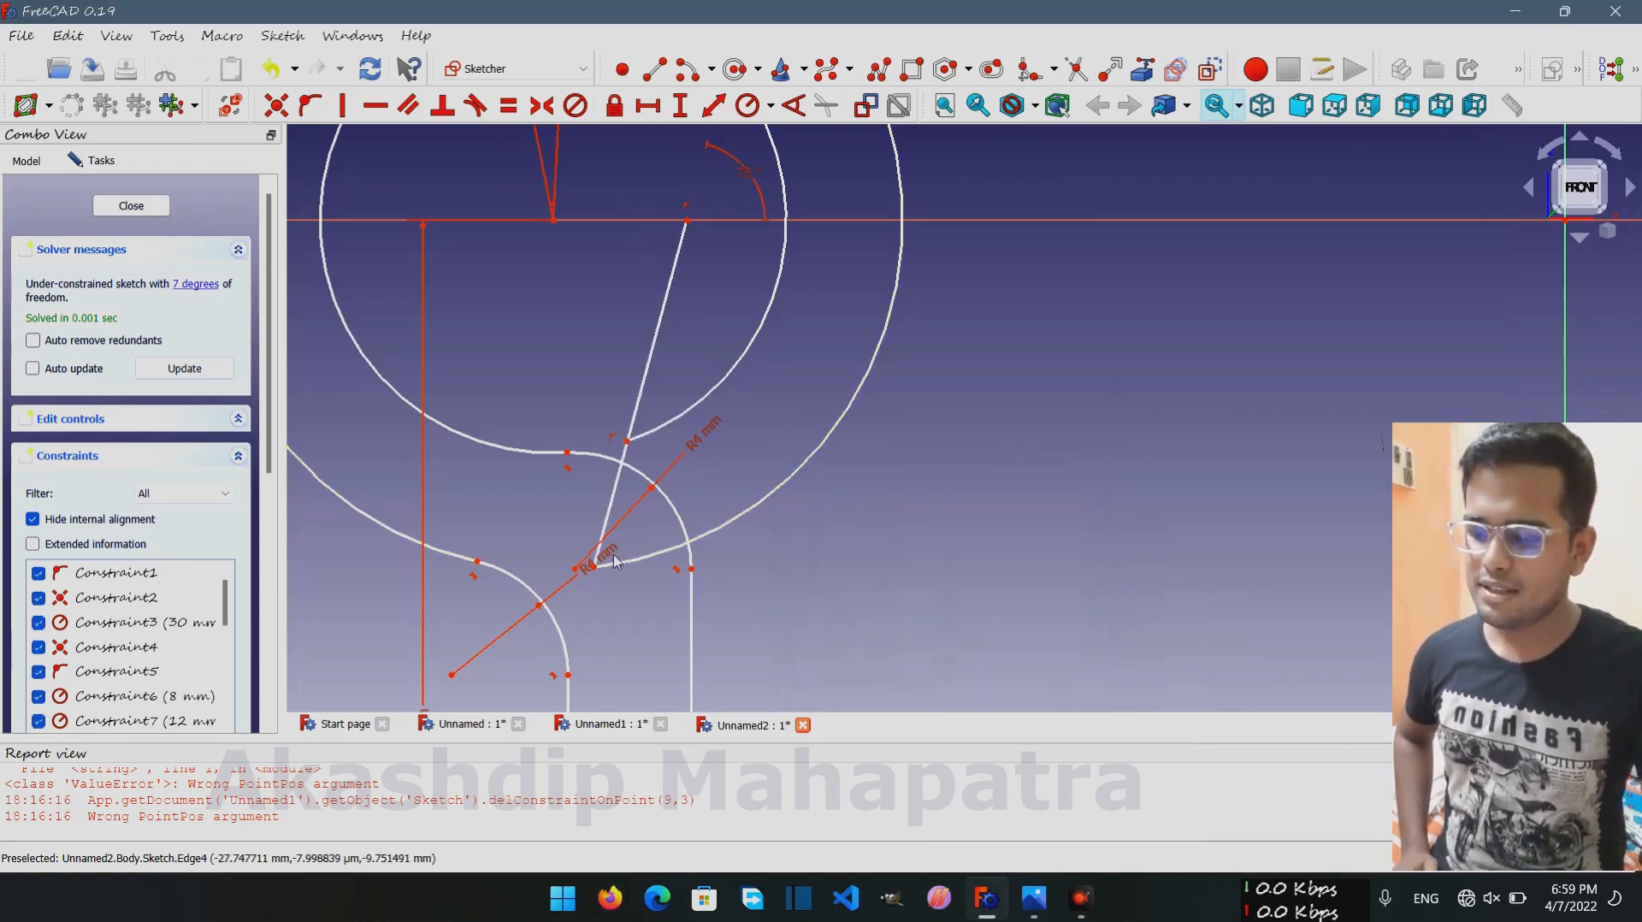
# Shift the slanted line's lower endpoint and the inner arc's free end to adjust the ring opening, comparing it with the reference drawing
pyautogui.moveTo(596, 571)
pyautogui.mouseDown()
pyautogui.moveTo(684, 555)
pyautogui.moveTo(648, 542)
pyautogui.mouseUp()
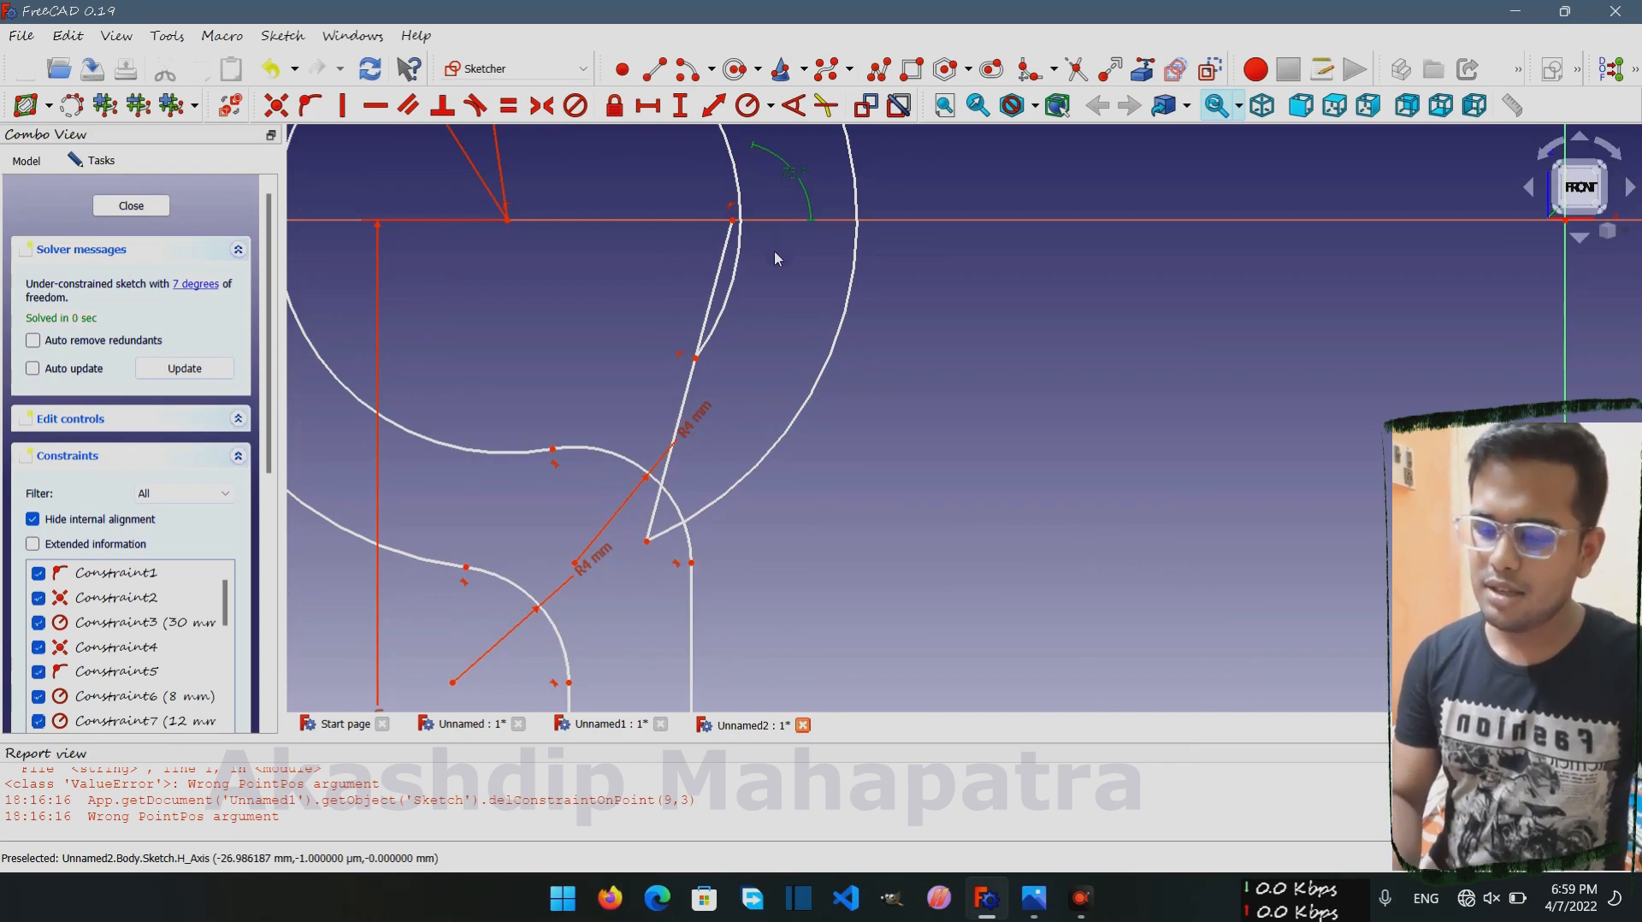
pyautogui.click(1037, 900)
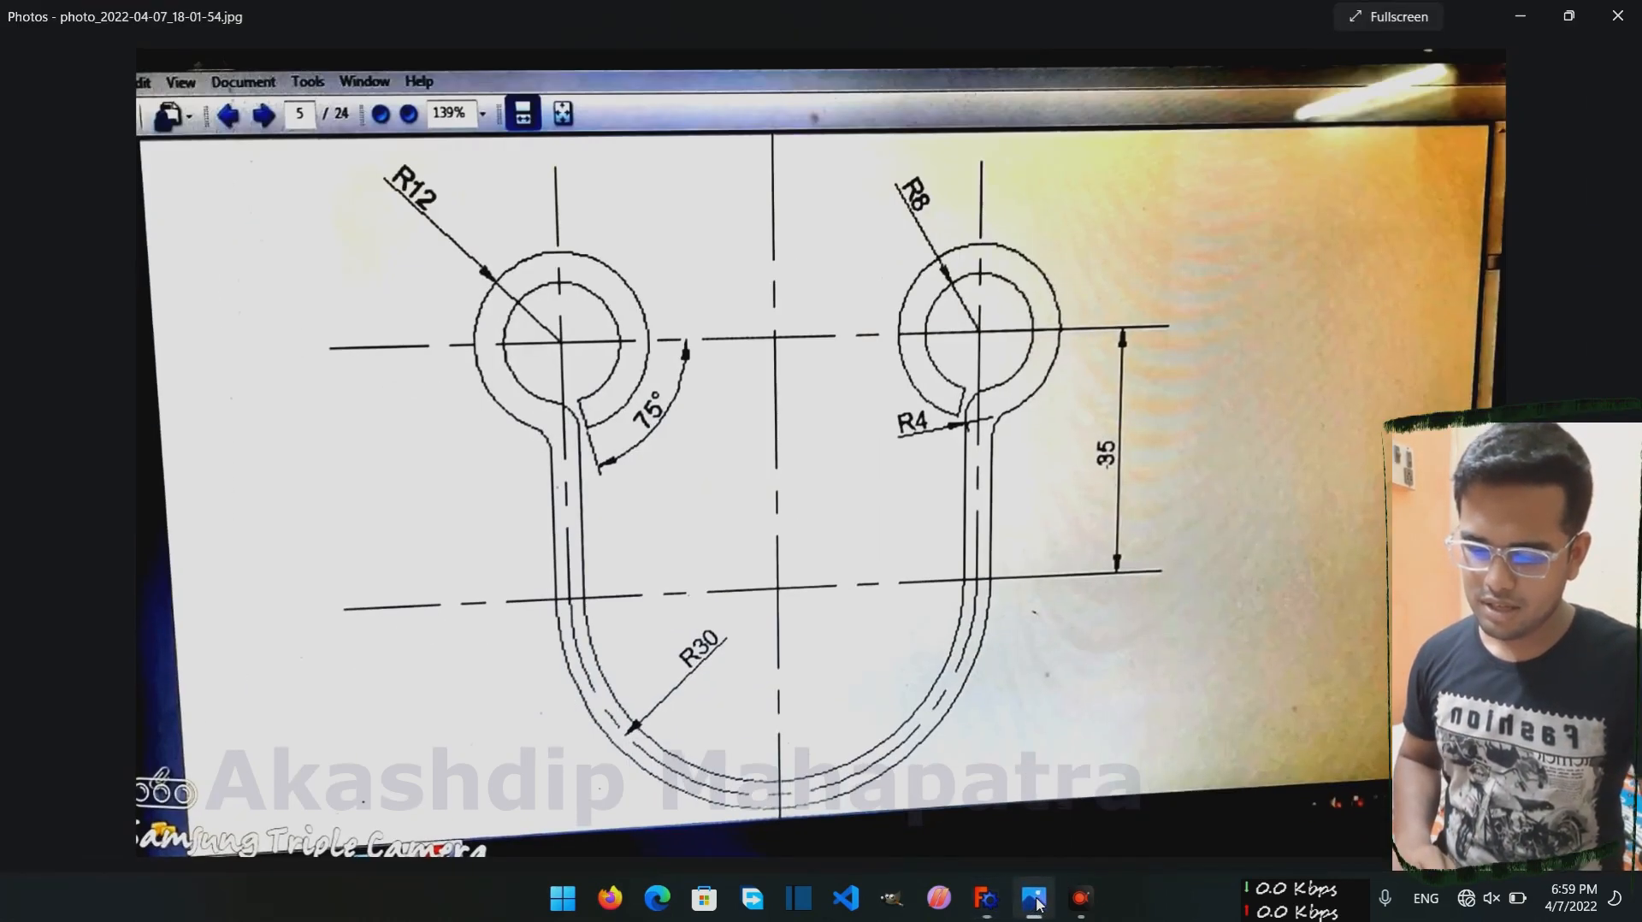
pyautogui.click(1036, 900)
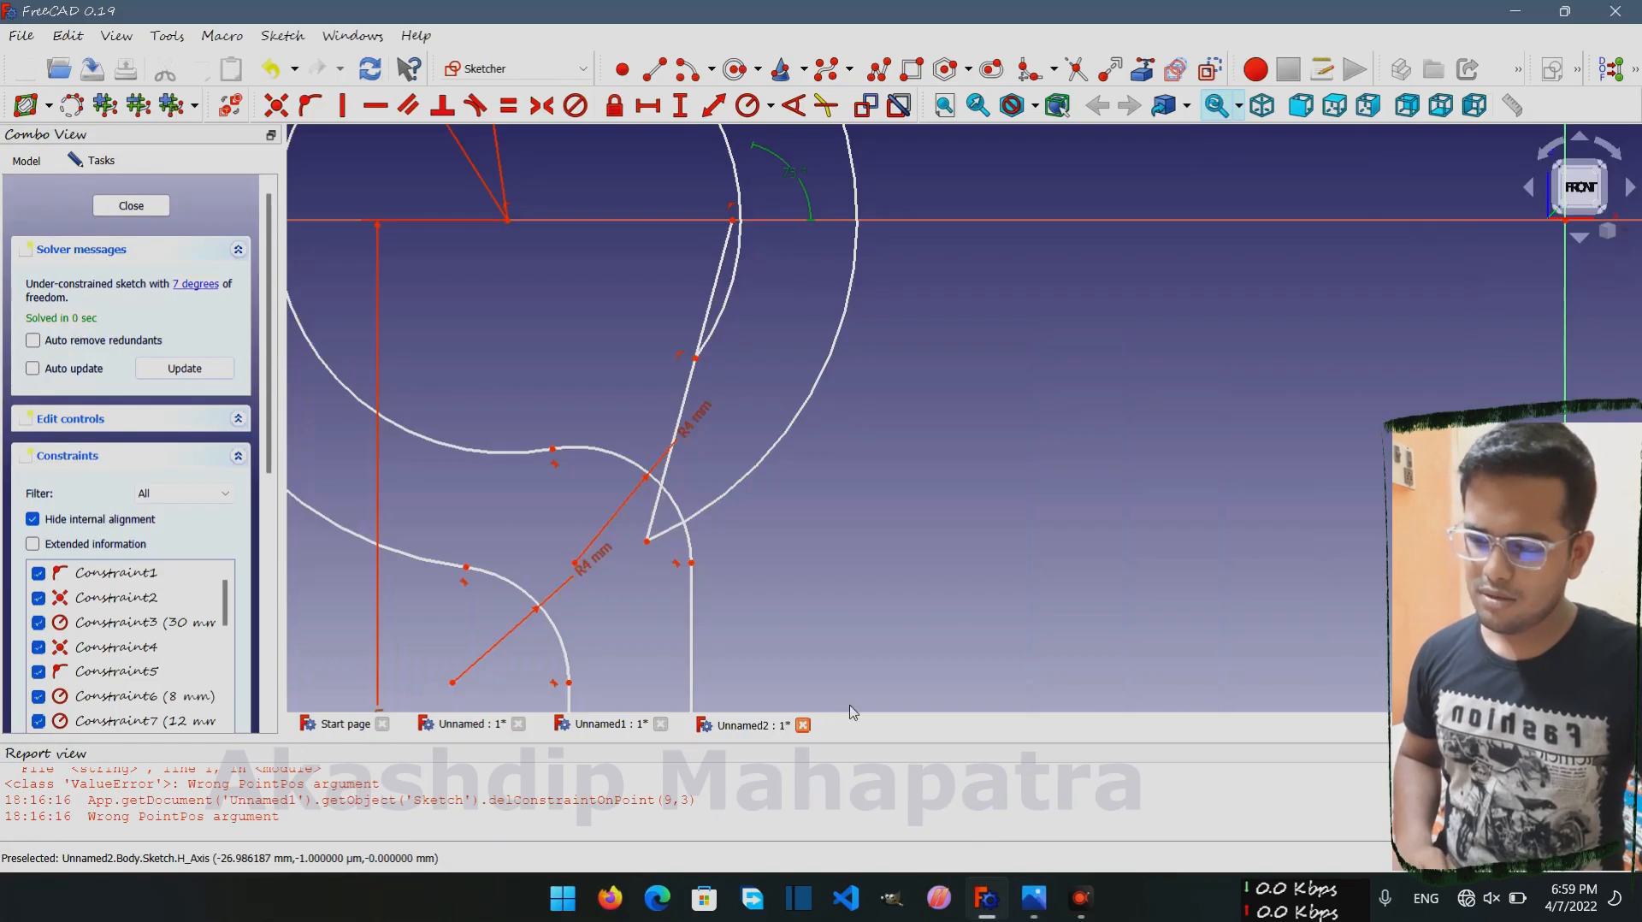
pyautogui.scroll(-3, 855, 710)
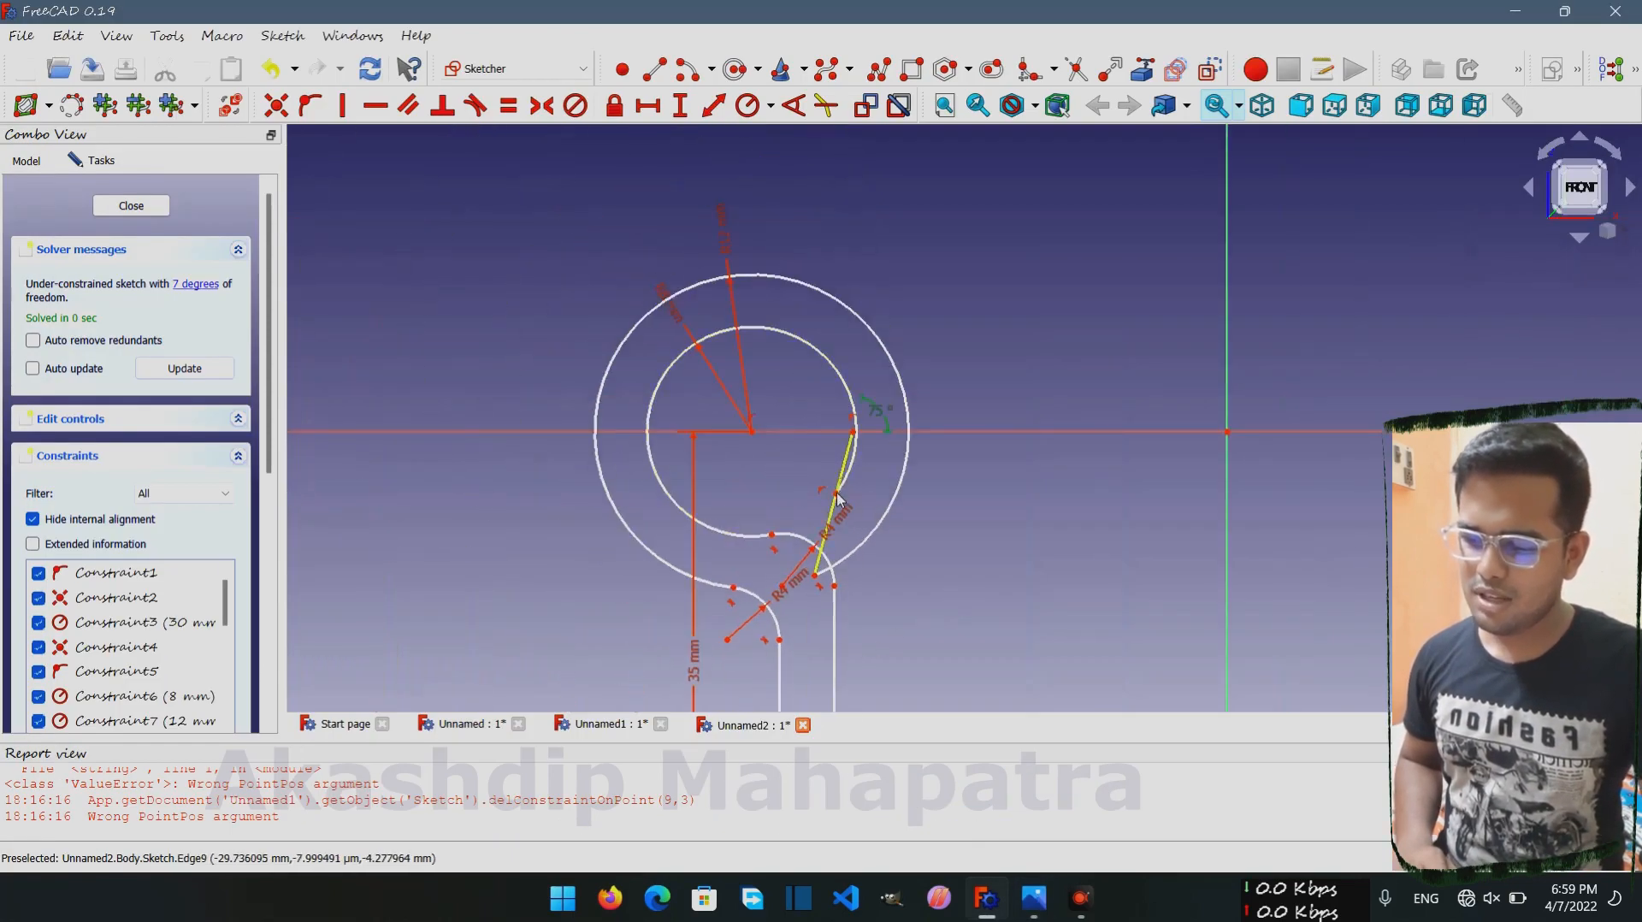
pyautogui.moveTo(836, 494); pyautogui.dragTo(813, 510)
pyautogui.scroll(-4, 860, 479)
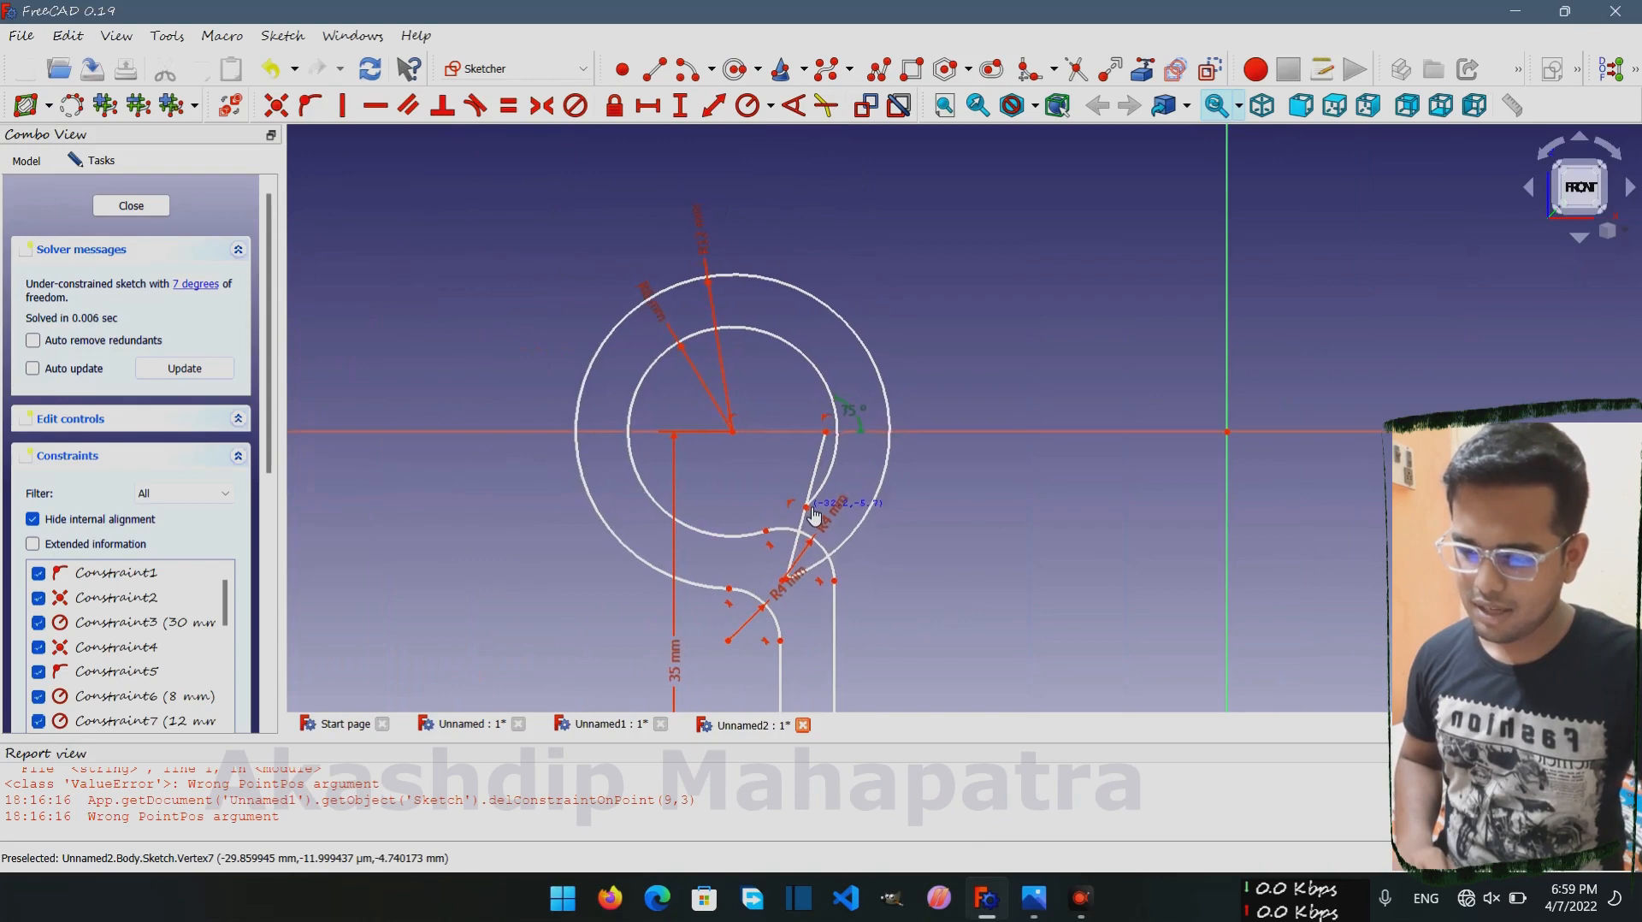
pyautogui.scroll(4, 898, 394)
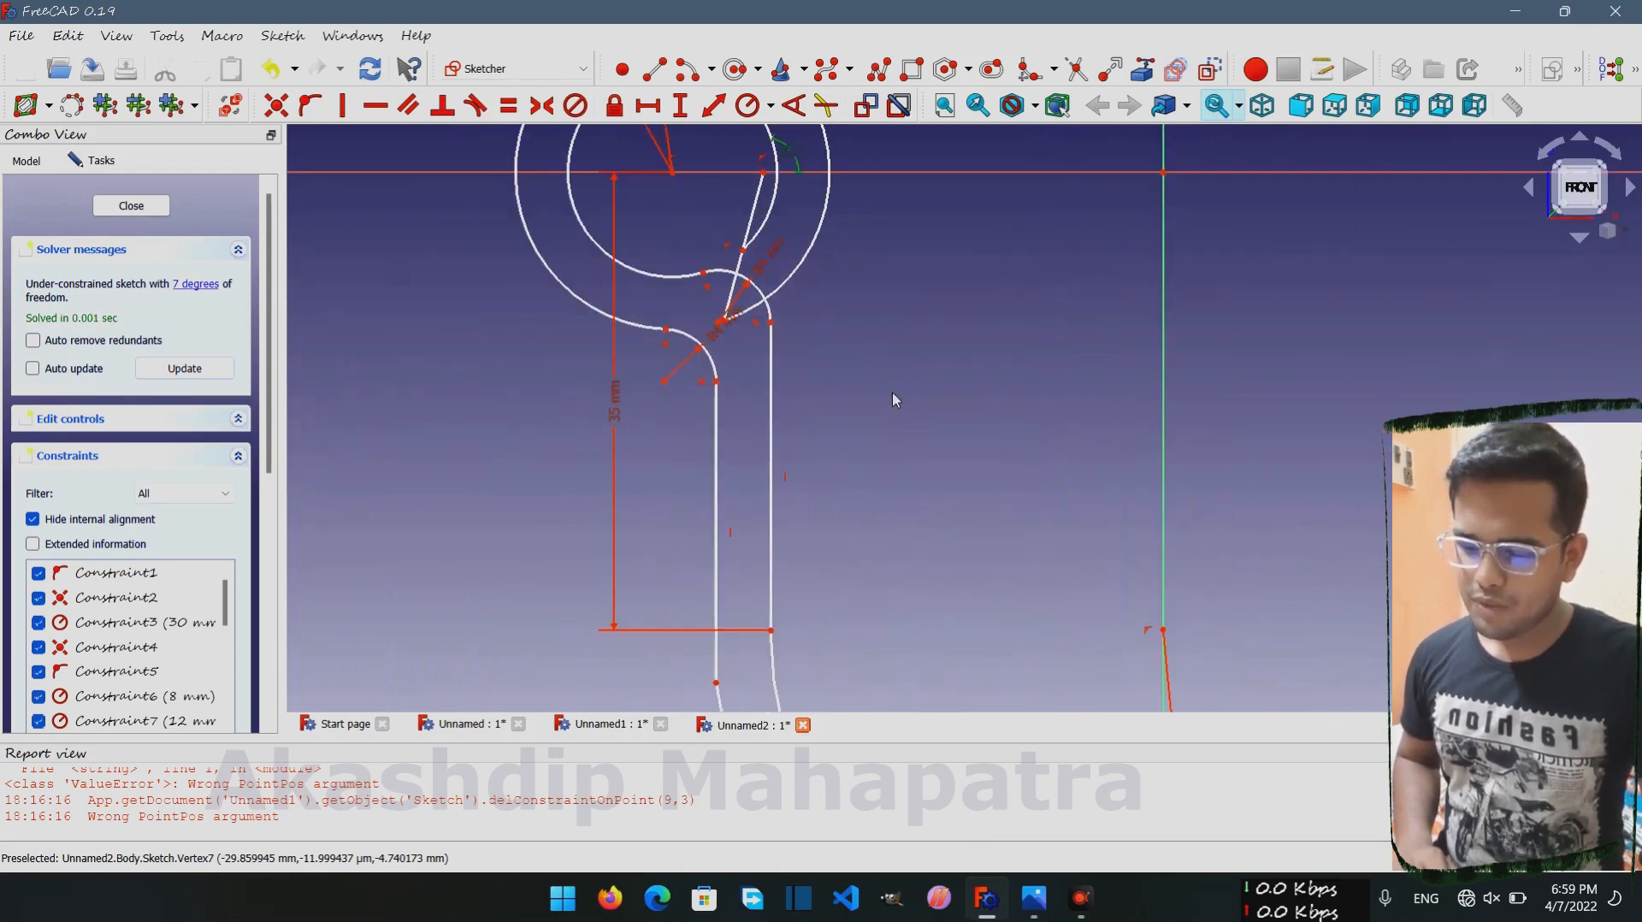
# Move the vertical lines' upper ends until the slanted line clears the inner vertical line, and compare the shape with the reference drawing
pyautogui.moveTo(773, 325)
pyautogui.mouseDown()
pyautogui.moveTo(748, 382)
pyautogui.moveTo(685, 386)
pyautogui.moveTo(647, 412)
pyautogui.mouseUp()
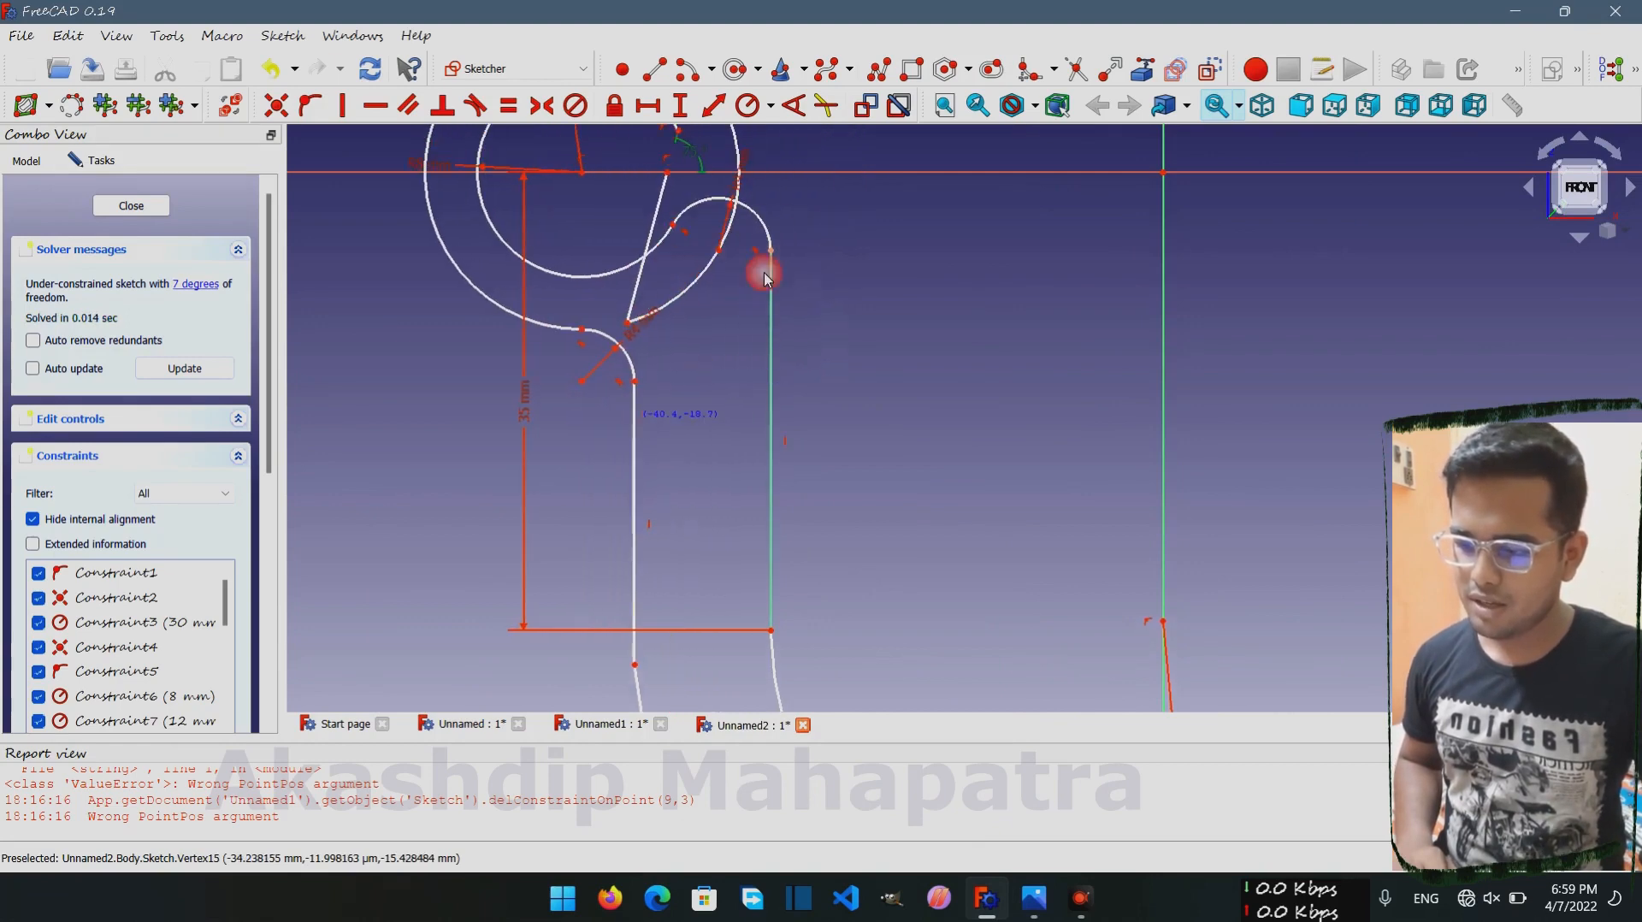
pyautogui.moveTo(768, 253)
pyautogui.mouseDown()
pyautogui.moveTo(752, 322)
pyautogui.moveTo(719, 352)
pyautogui.moveTo(645, 330)
pyautogui.moveTo(664, 411)
pyautogui.mouseUp()
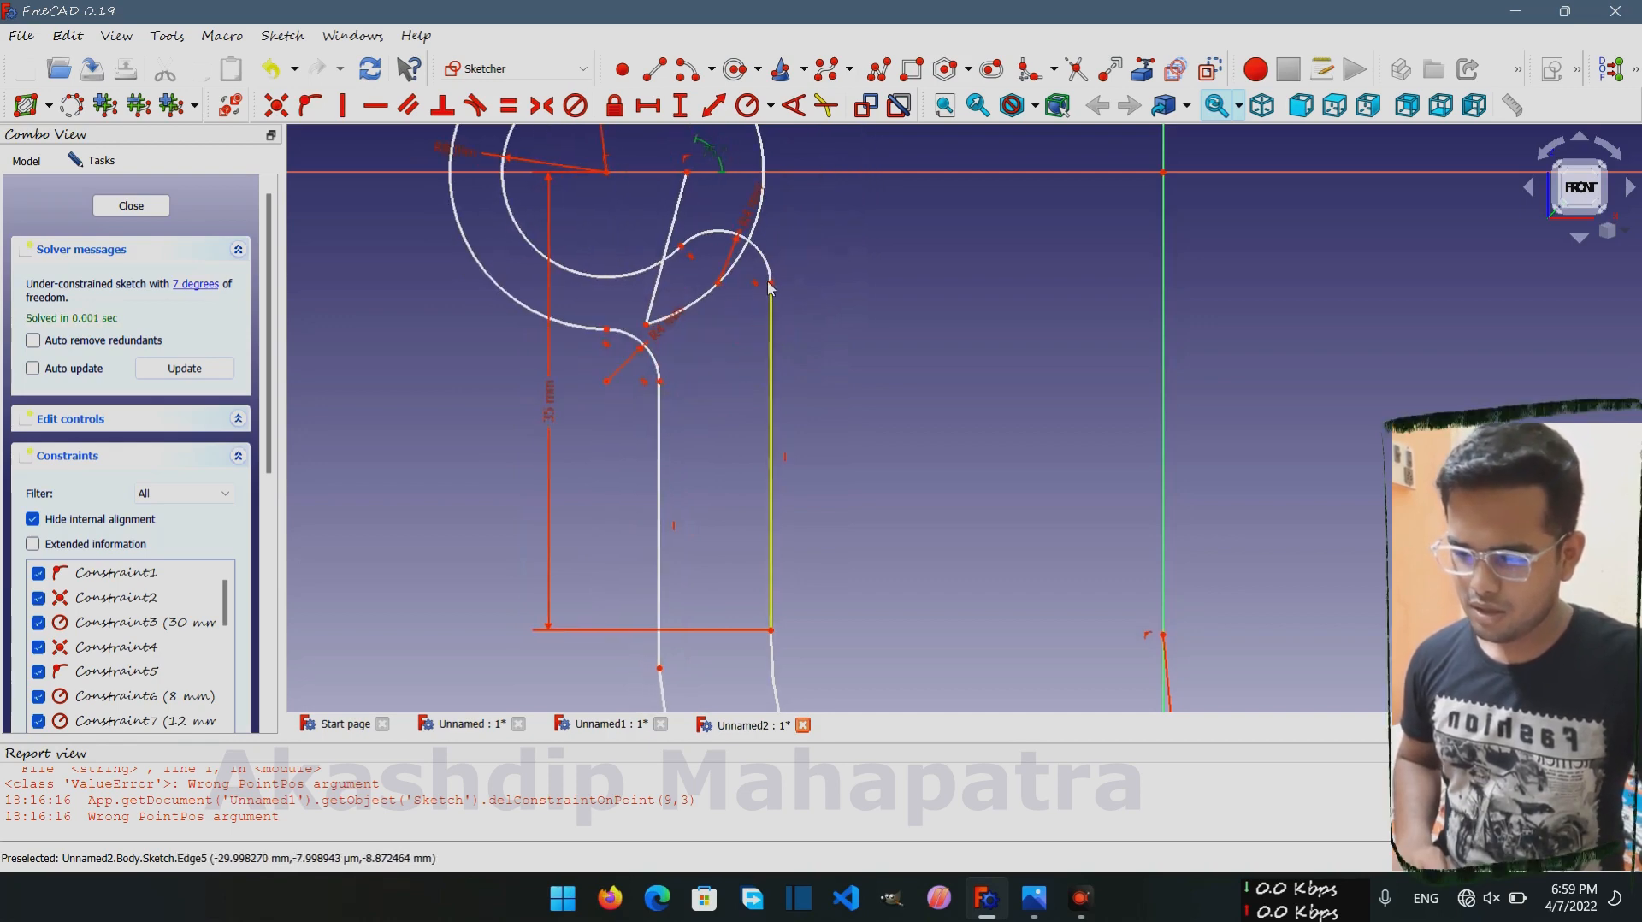
pyautogui.moveTo(771, 283)
pyautogui.mouseDown()
pyautogui.moveTo(748, 310)
pyautogui.moveTo(742, 282)
pyautogui.moveTo(707, 319)
pyautogui.moveTo(652, 330)
pyautogui.moveTo(813, 315)
pyautogui.moveTo(810, 341)
pyautogui.moveTo(781, 354)
pyautogui.moveTo(754, 296)
pyautogui.moveTo(730, 295)
pyautogui.moveTo(730, 325)
pyautogui.moveTo(684, 307)
pyautogui.moveTo(697, 358)
pyautogui.moveTo(740, 348)
pyautogui.moveTo(721, 330)
pyautogui.mouseUp()
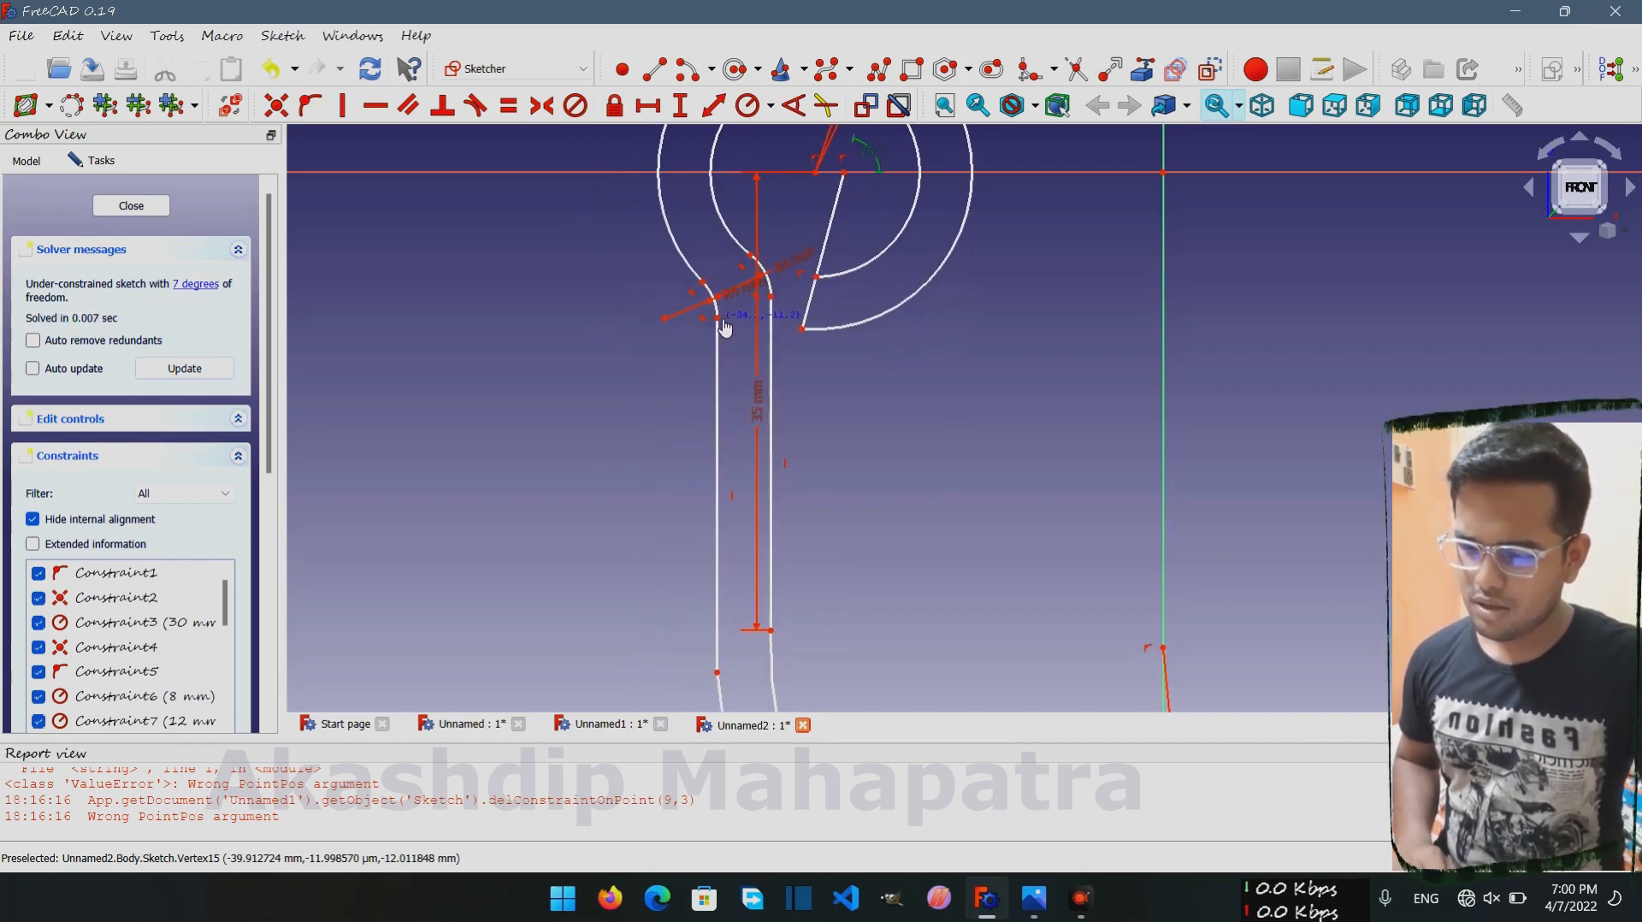
pyautogui.scroll(-3, 894, 364)
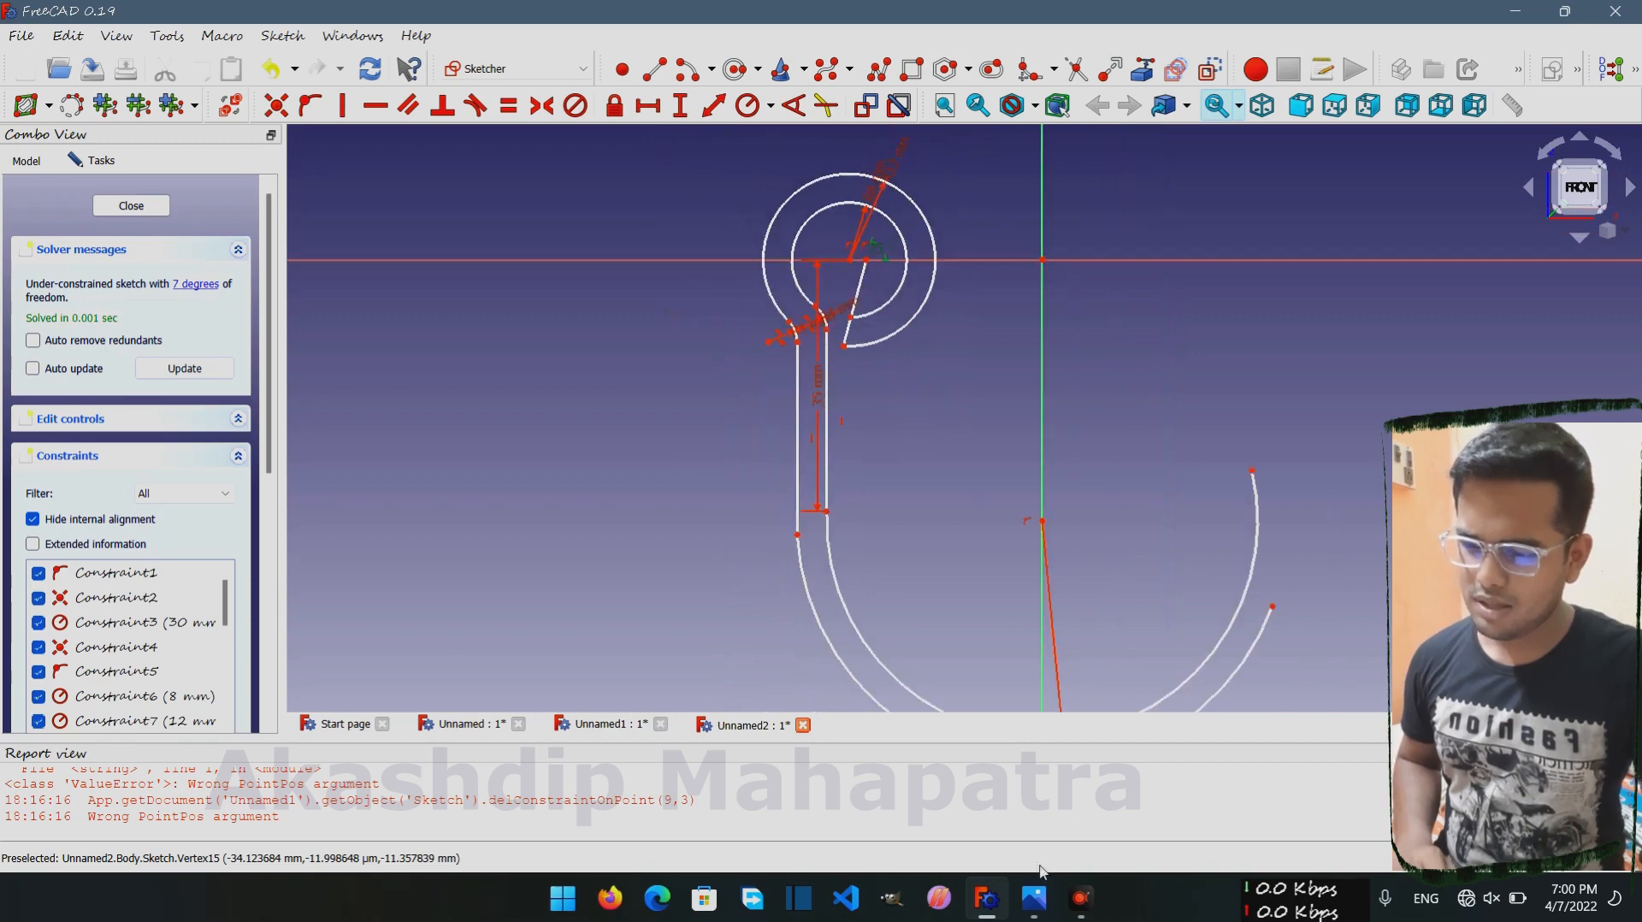
pyautogui.click(1033, 900)
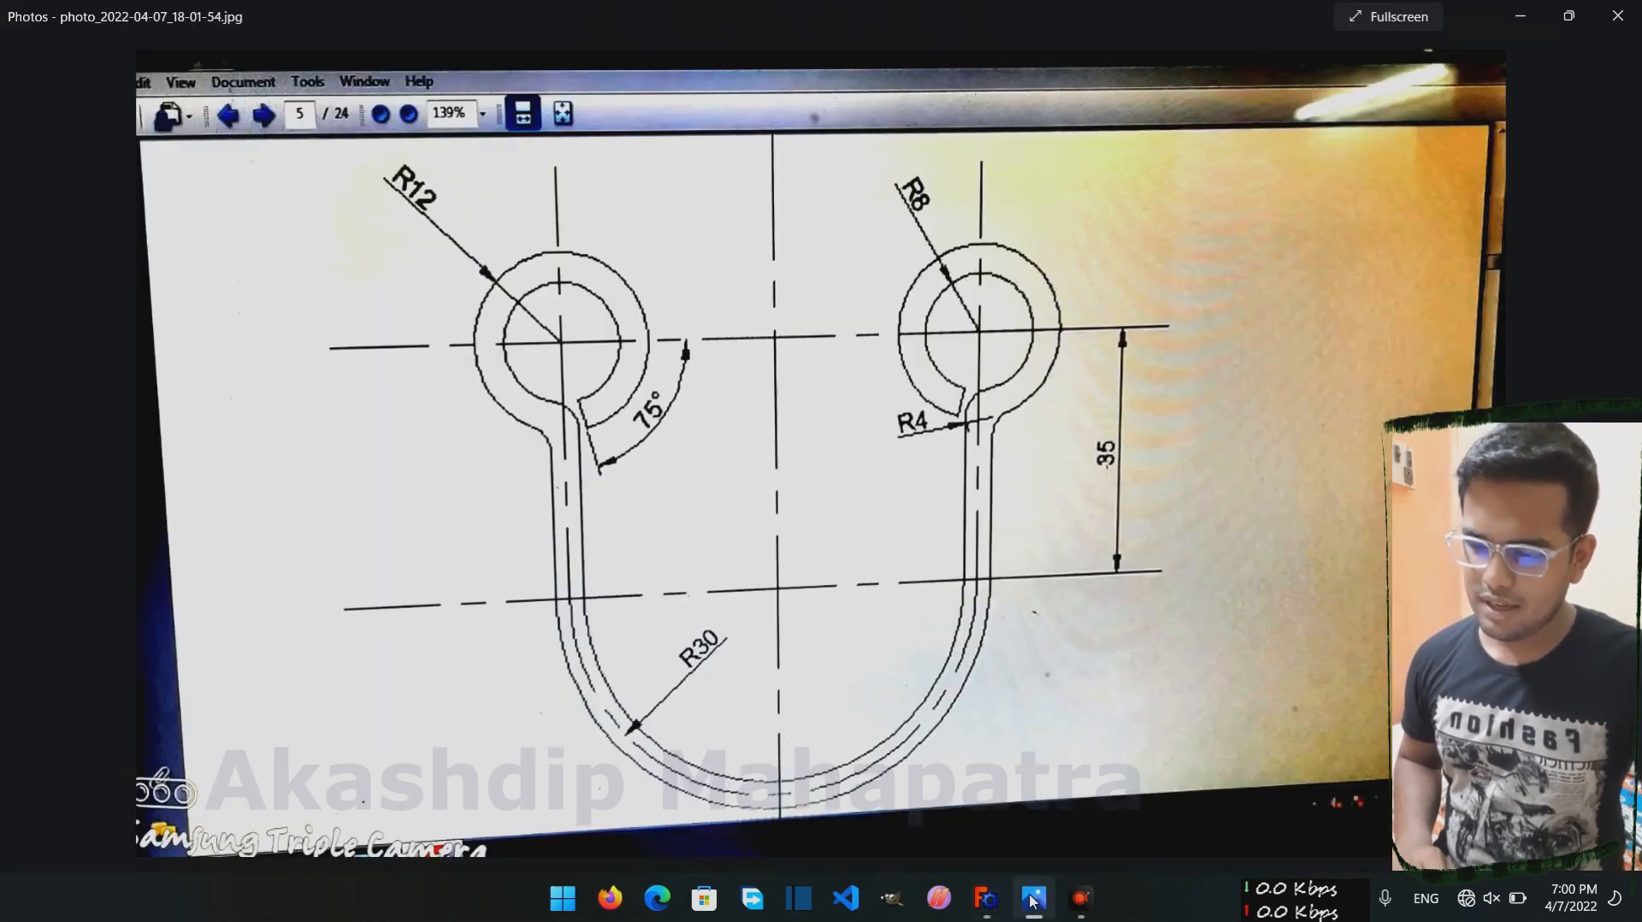
pyautogui.click(1031, 895)
pyautogui.scroll(2, 768, 415)
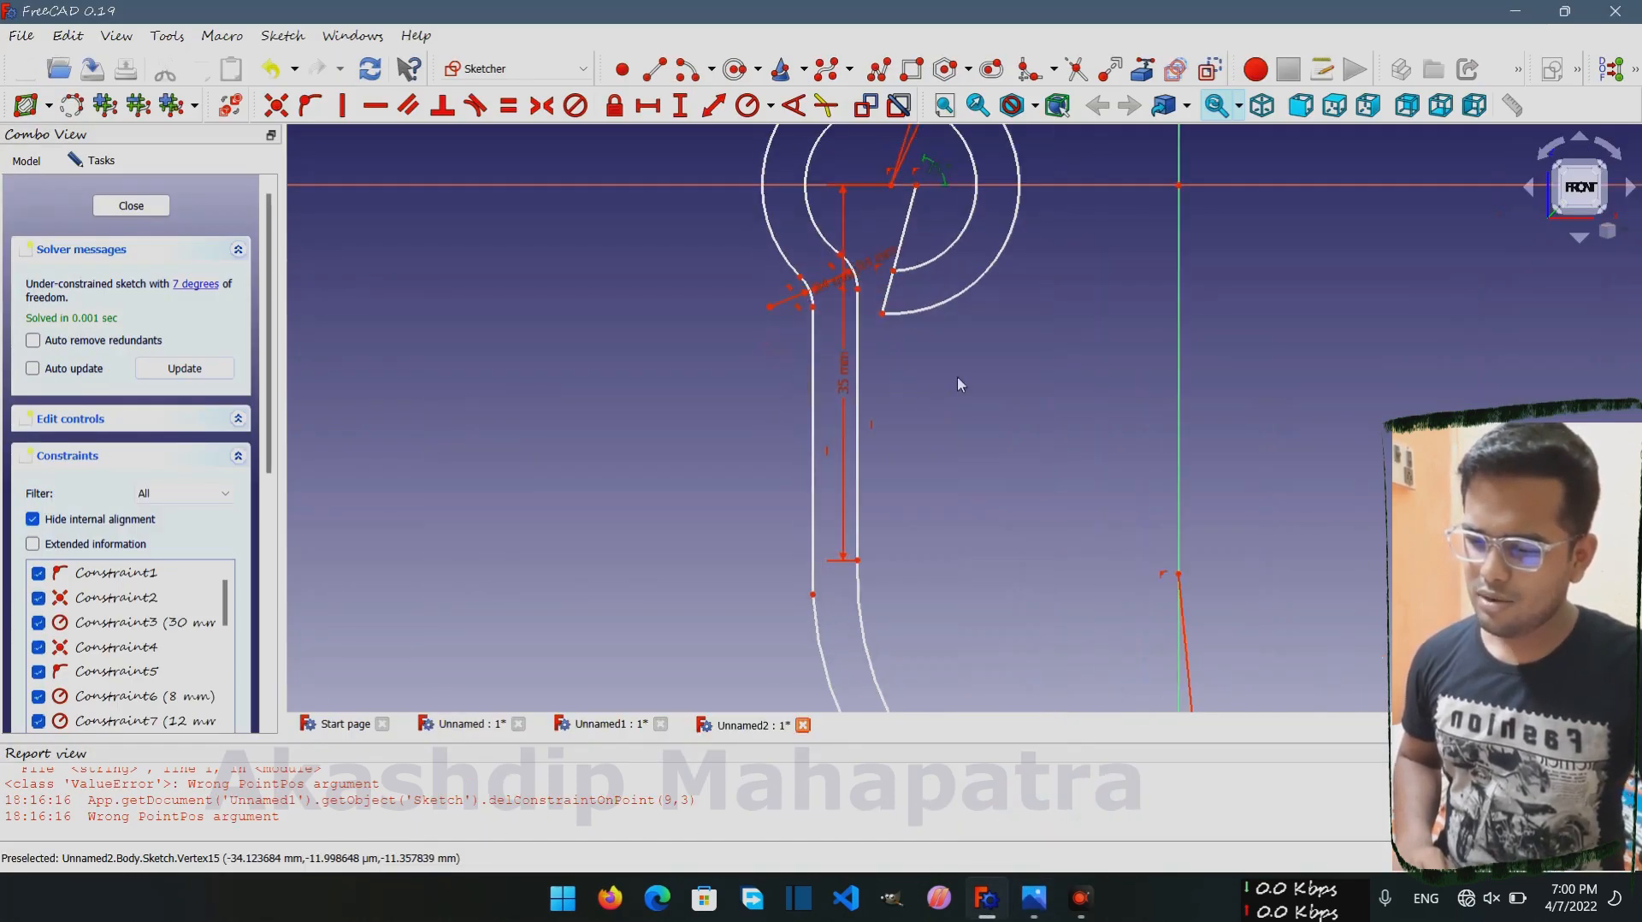
# Fine-tune the fillets' lower ends and the inner arc's free end, leaving a narrow gap between the slanted line and the inner vertical line
pyautogui.moveTo(957, 385); pyautogui.dragTo(785, 493, button='middle')
pyautogui.scroll(1, 736, 427)
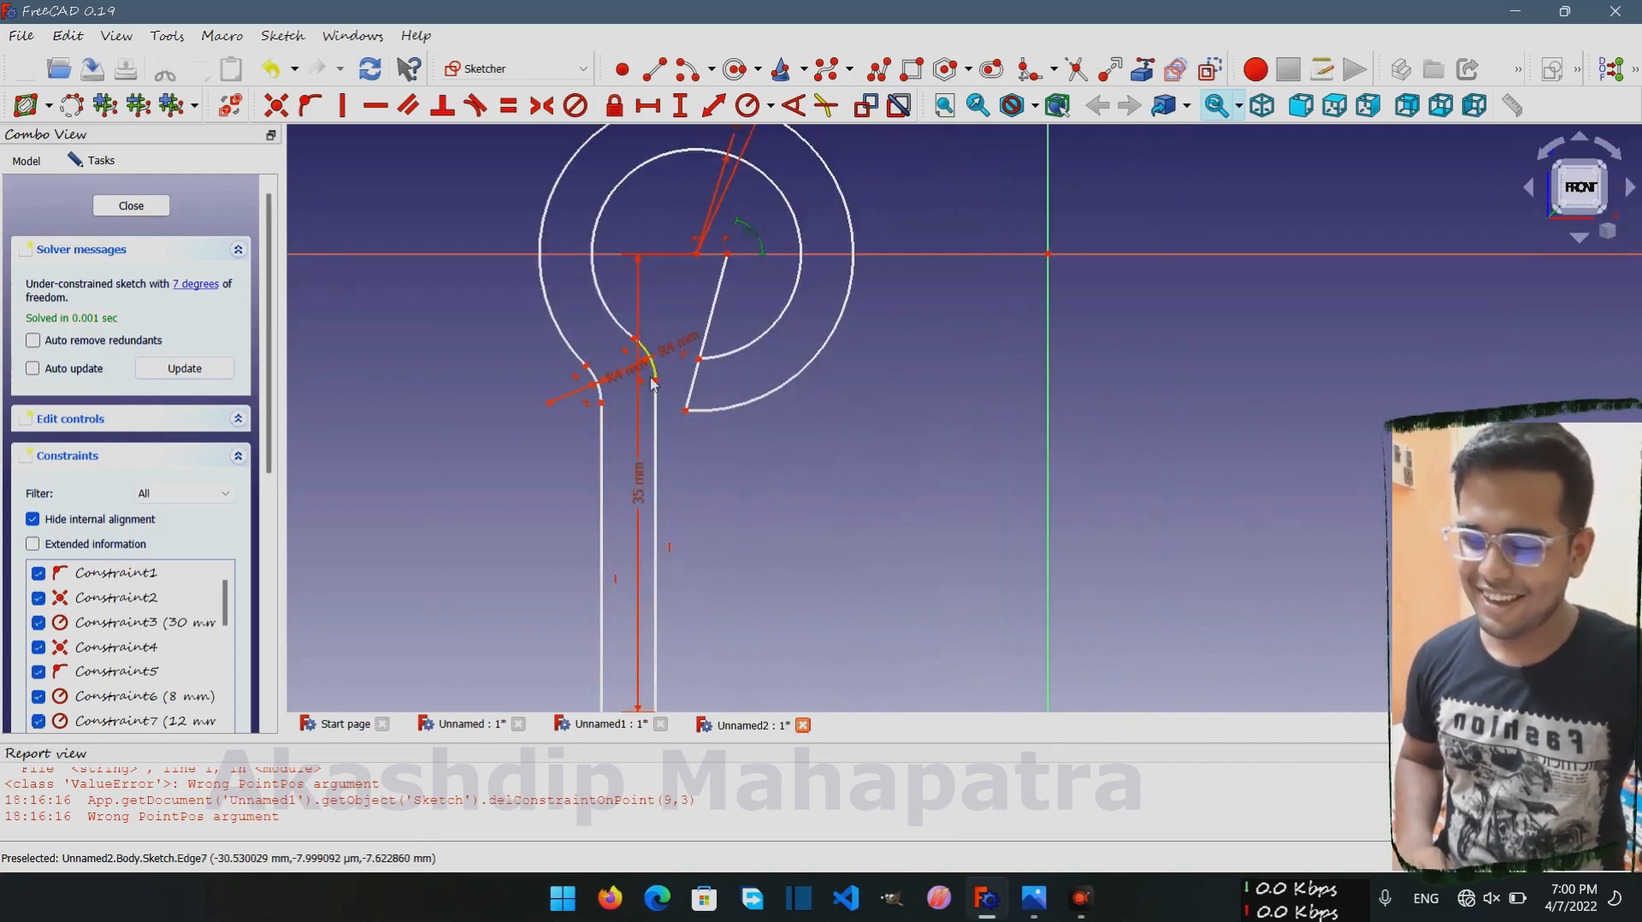
pyautogui.moveTo(657, 389)
pyautogui.mouseDown()
pyautogui.moveTo(661, 417)
pyautogui.moveTo(601, 414)
pyautogui.moveTo(654, 416)
pyautogui.moveTo(671, 377)
pyautogui.mouseUp()
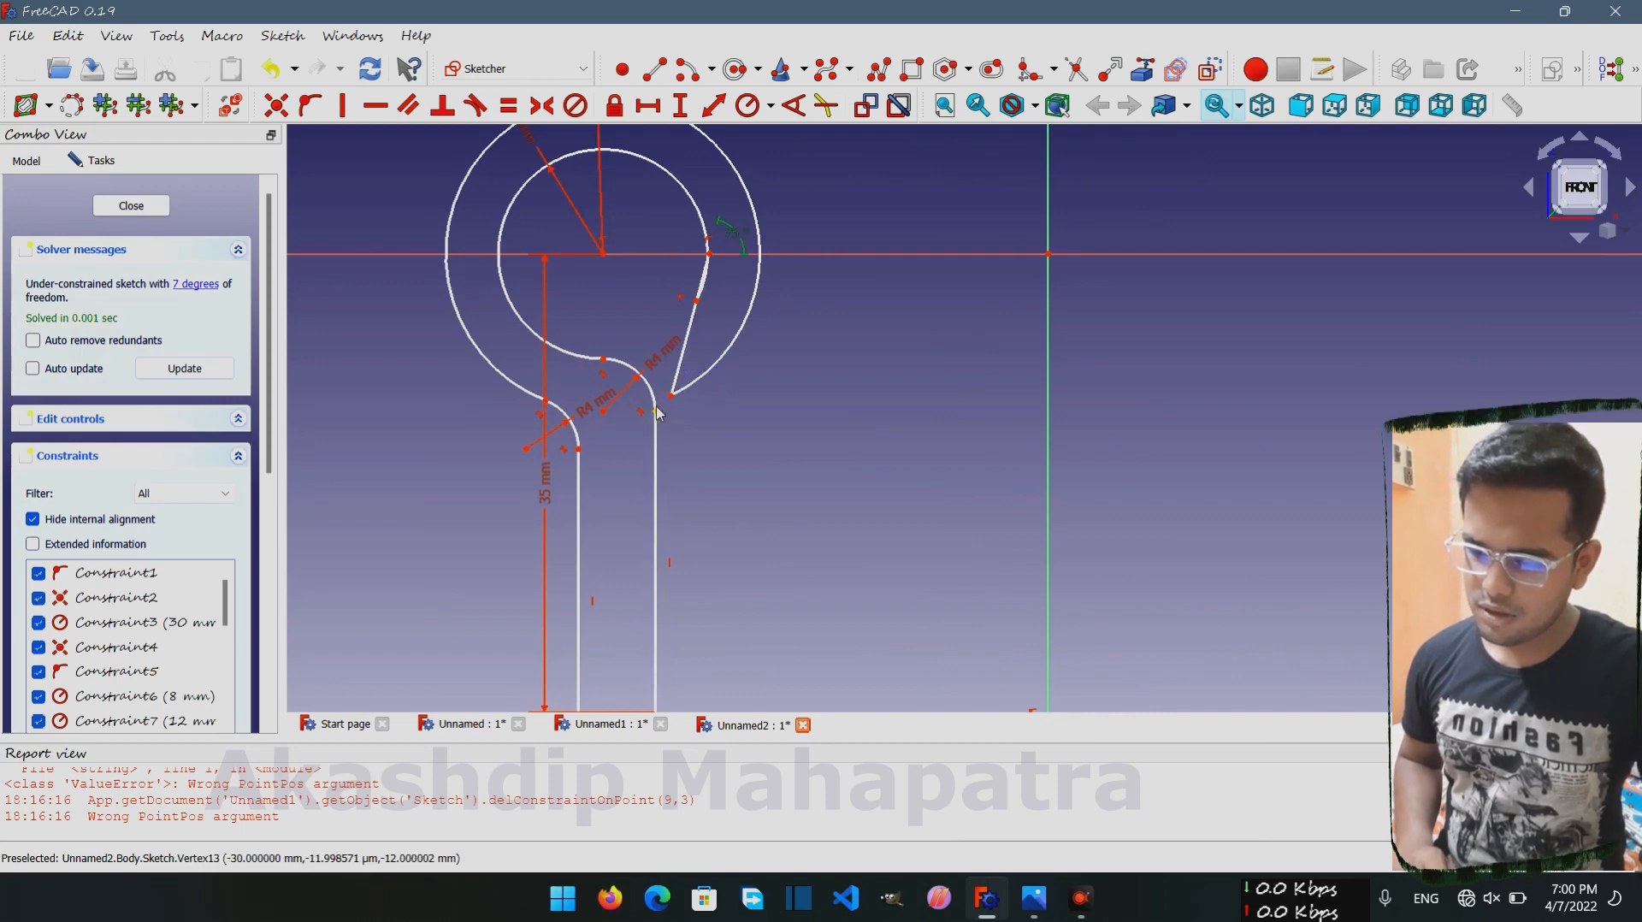
pyautogui.moveTo(649, 419); pyautogui.dragTo(657, 414)
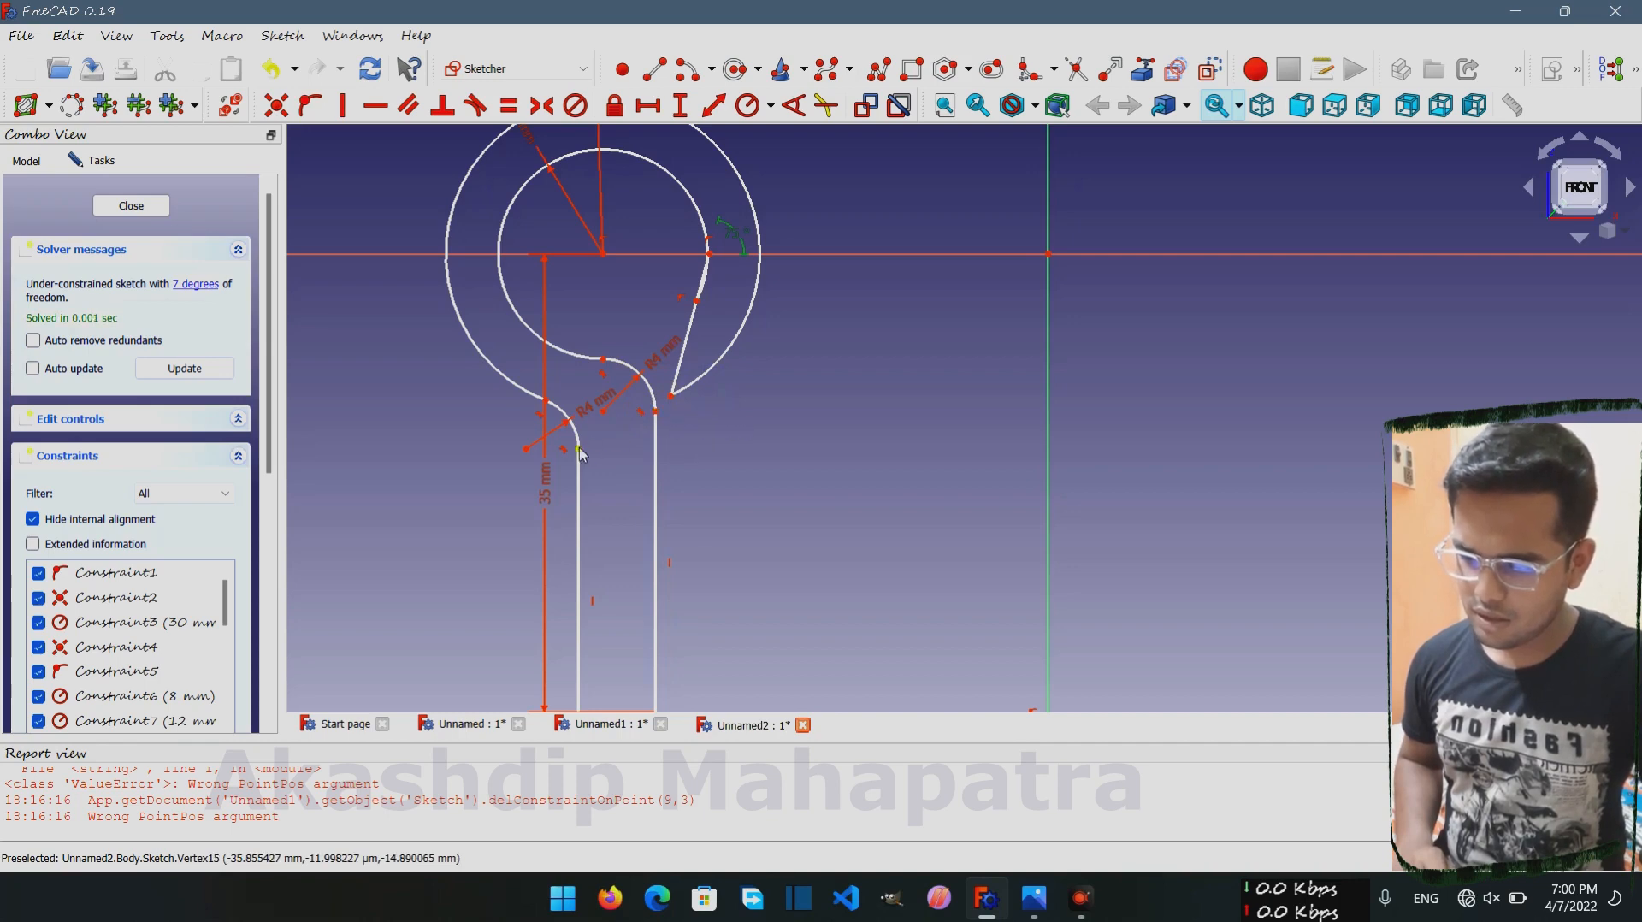
pyautogui.moveTo(579, 454); pyautogui.dragTo(620, 449)
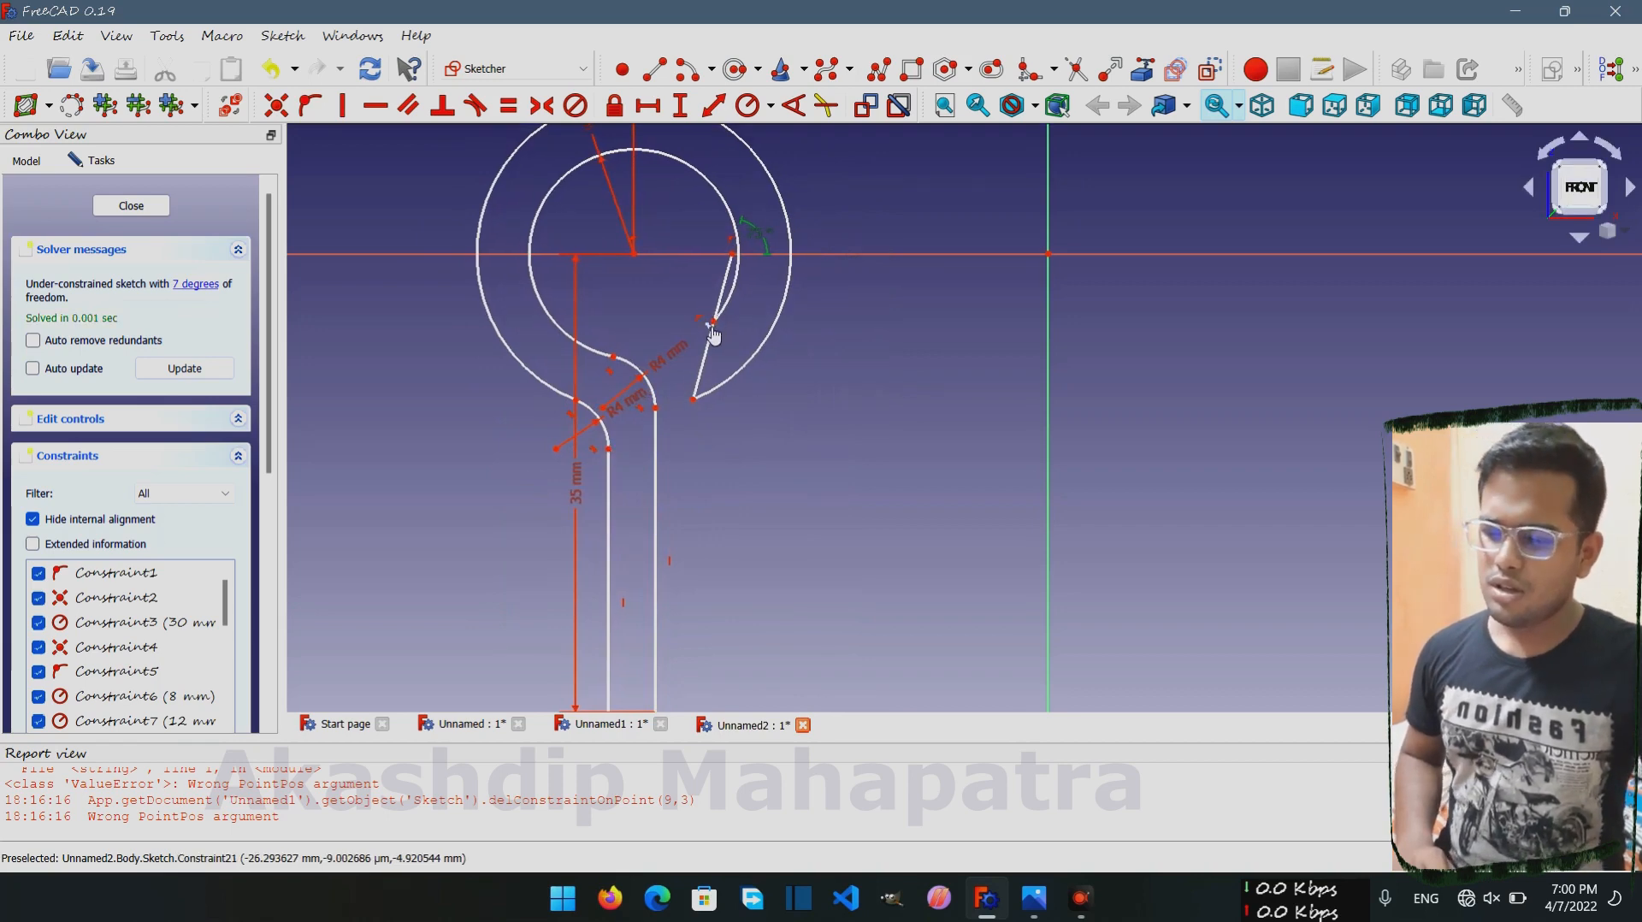
pyautogui.moveTo(714, 328); pyautogui.dragTo(704, 363)
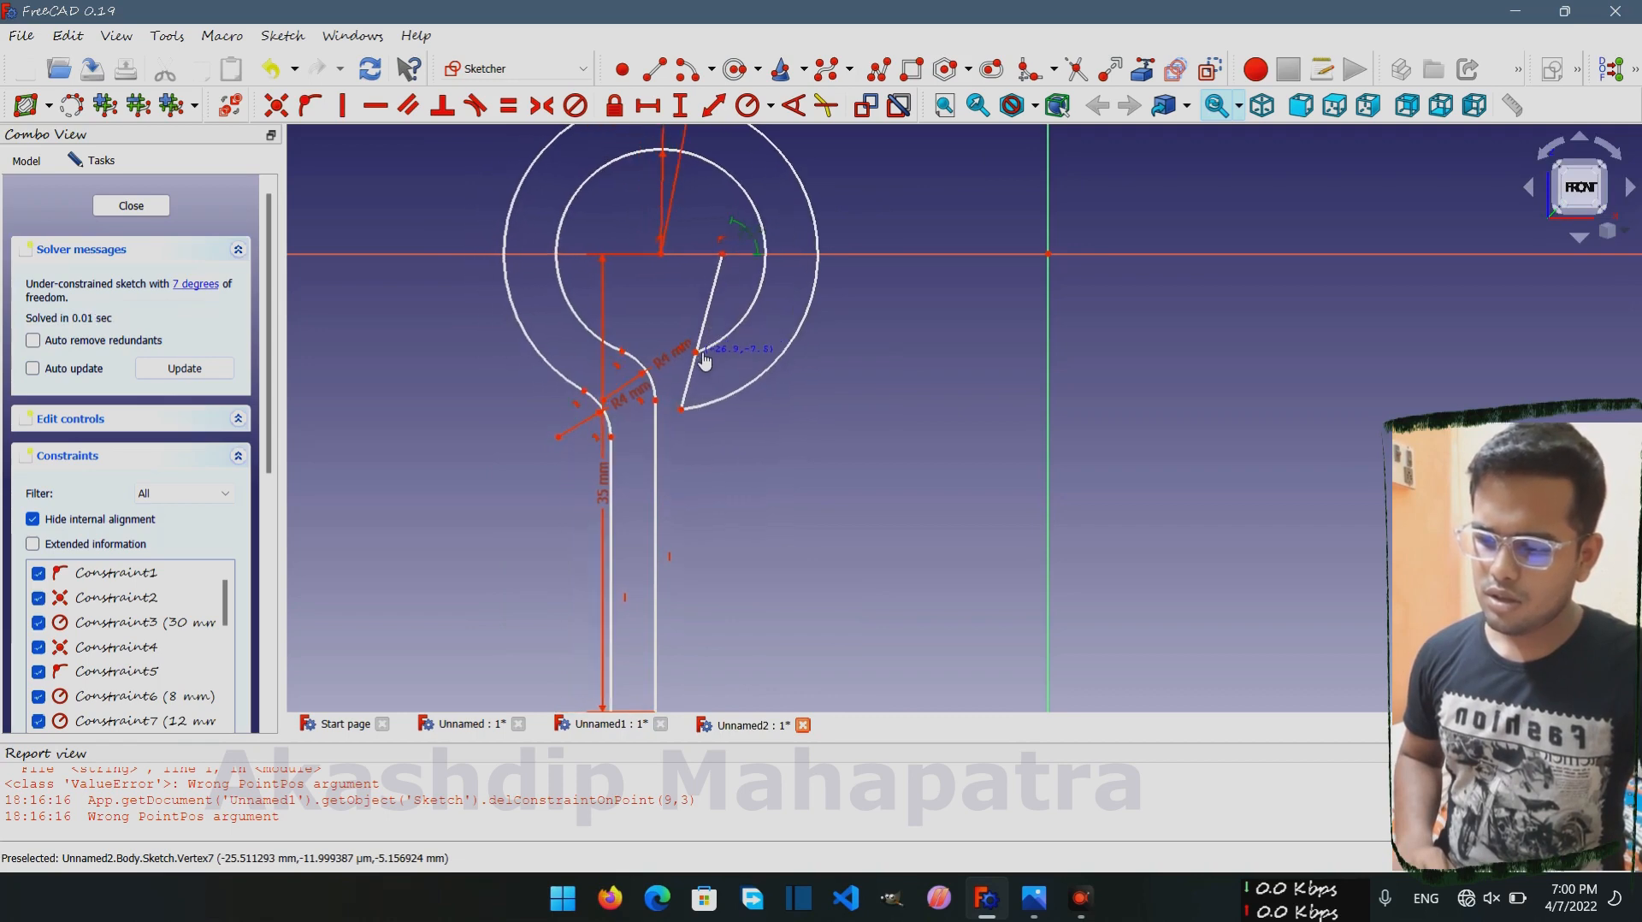
pyautogui.scroll(-2, 804, 497)
pyautogui.moveTo(852, 525); pyautogui.dragTo(745, 423, button='middle')
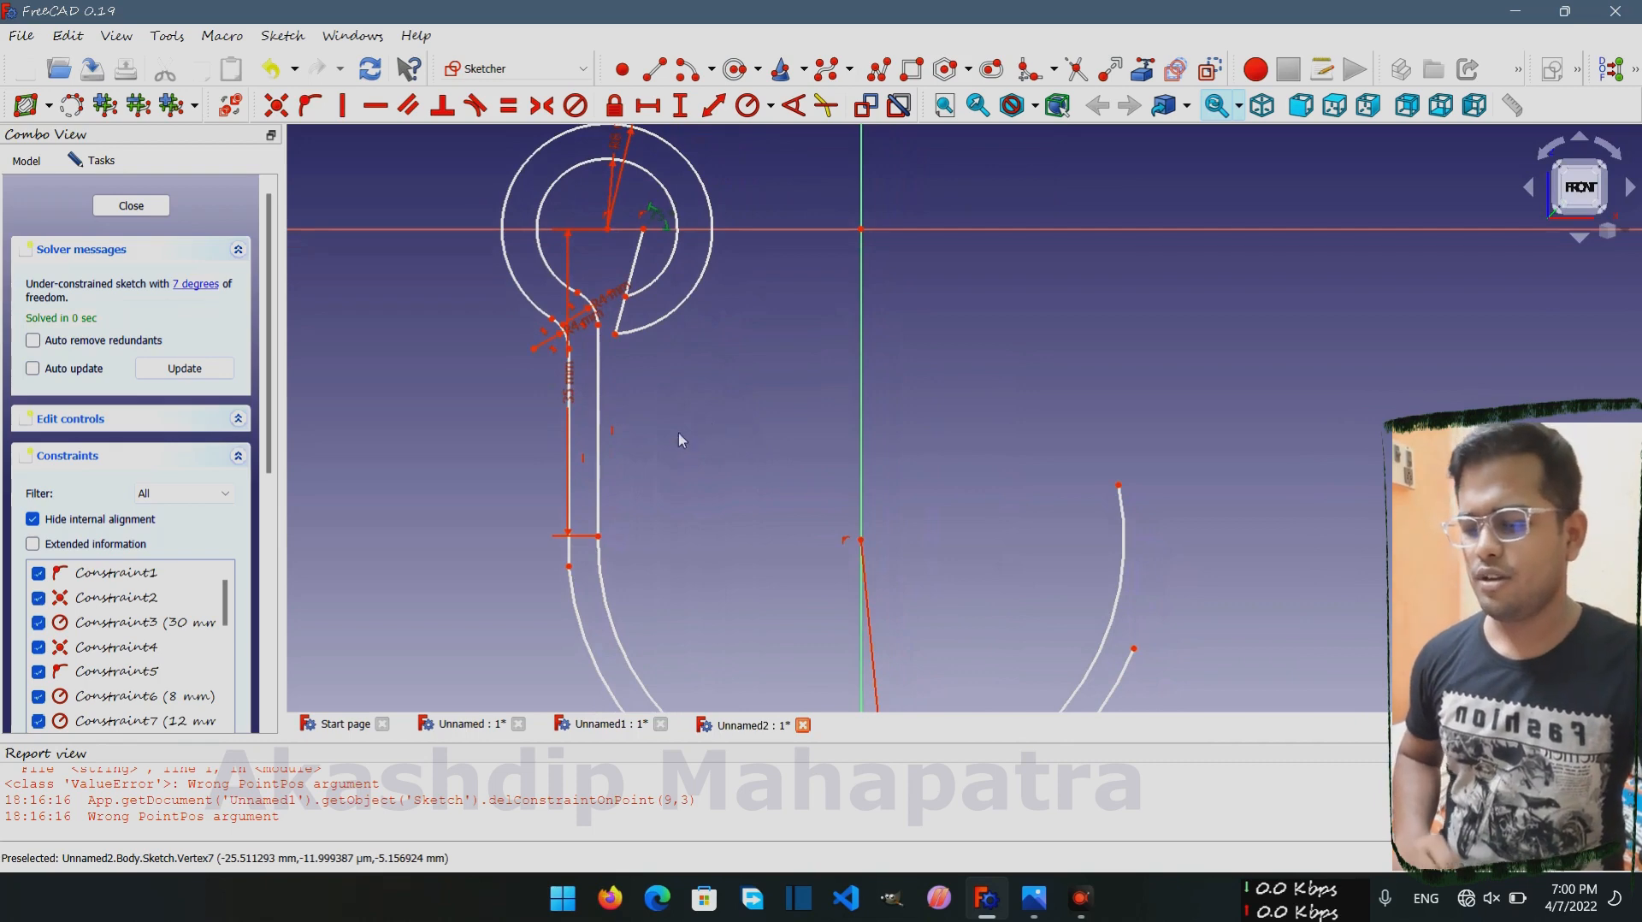
pyautogui.scroll(4, 657, 402)
pyautogui.moveTo(642, 447)
pyautogui.mouseDown(button='middle')
pyautogui.moveTo(776, 341)
pyautogui.moveTo(800, 537)
pyautogui.mouseUp(button='middle')
pyautogui.click(627, 427)
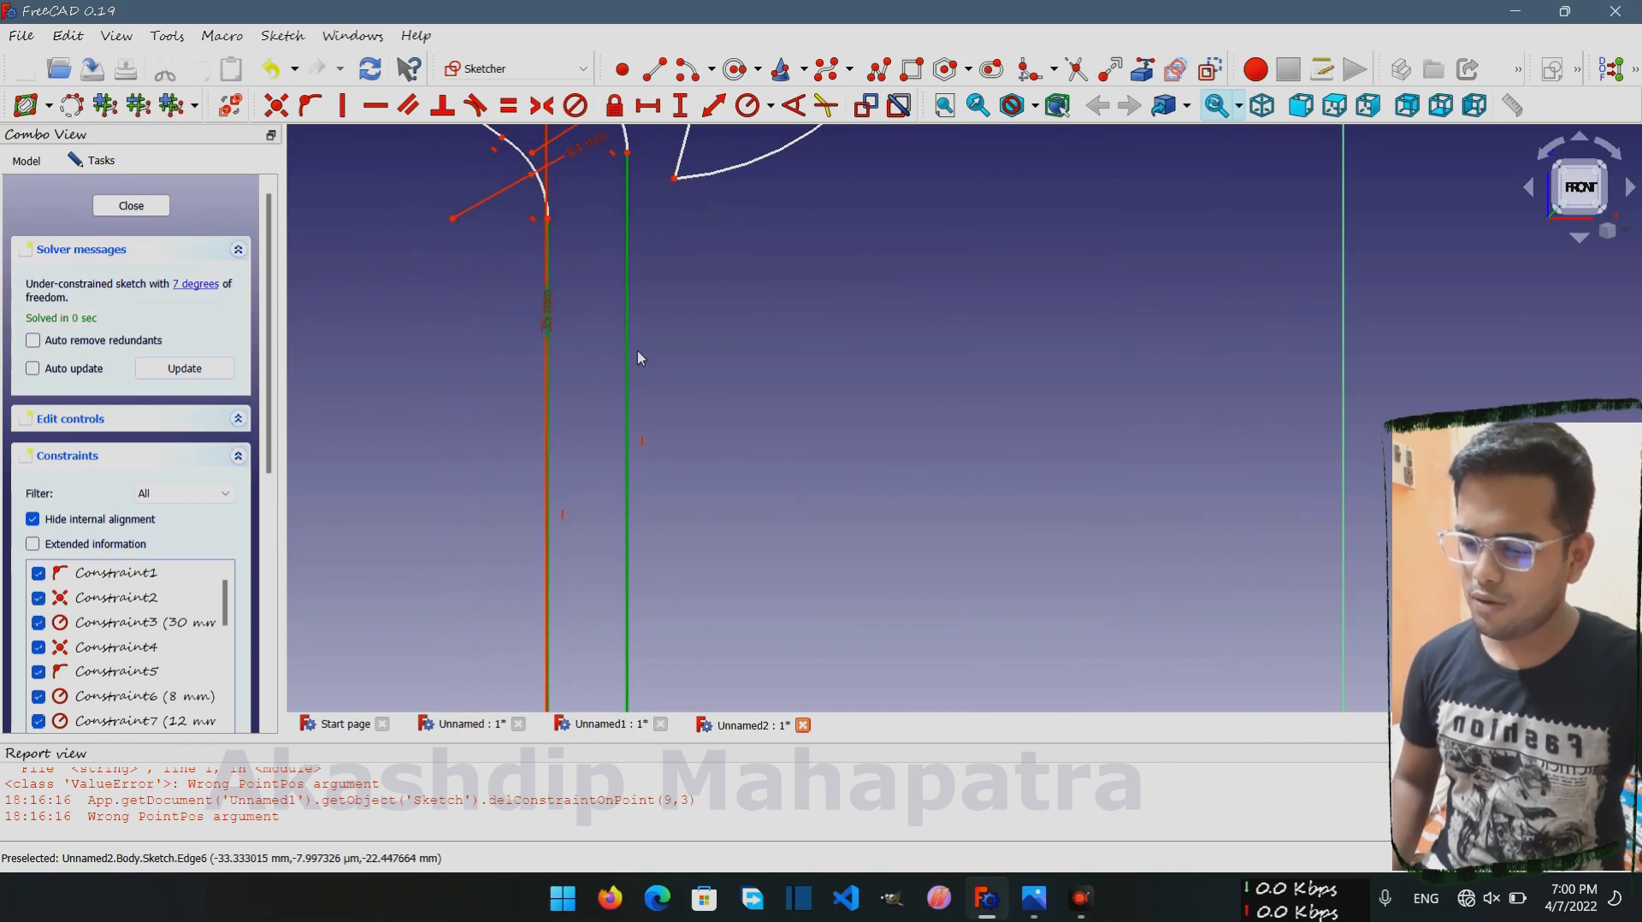
pyautogui.click(664, 108)
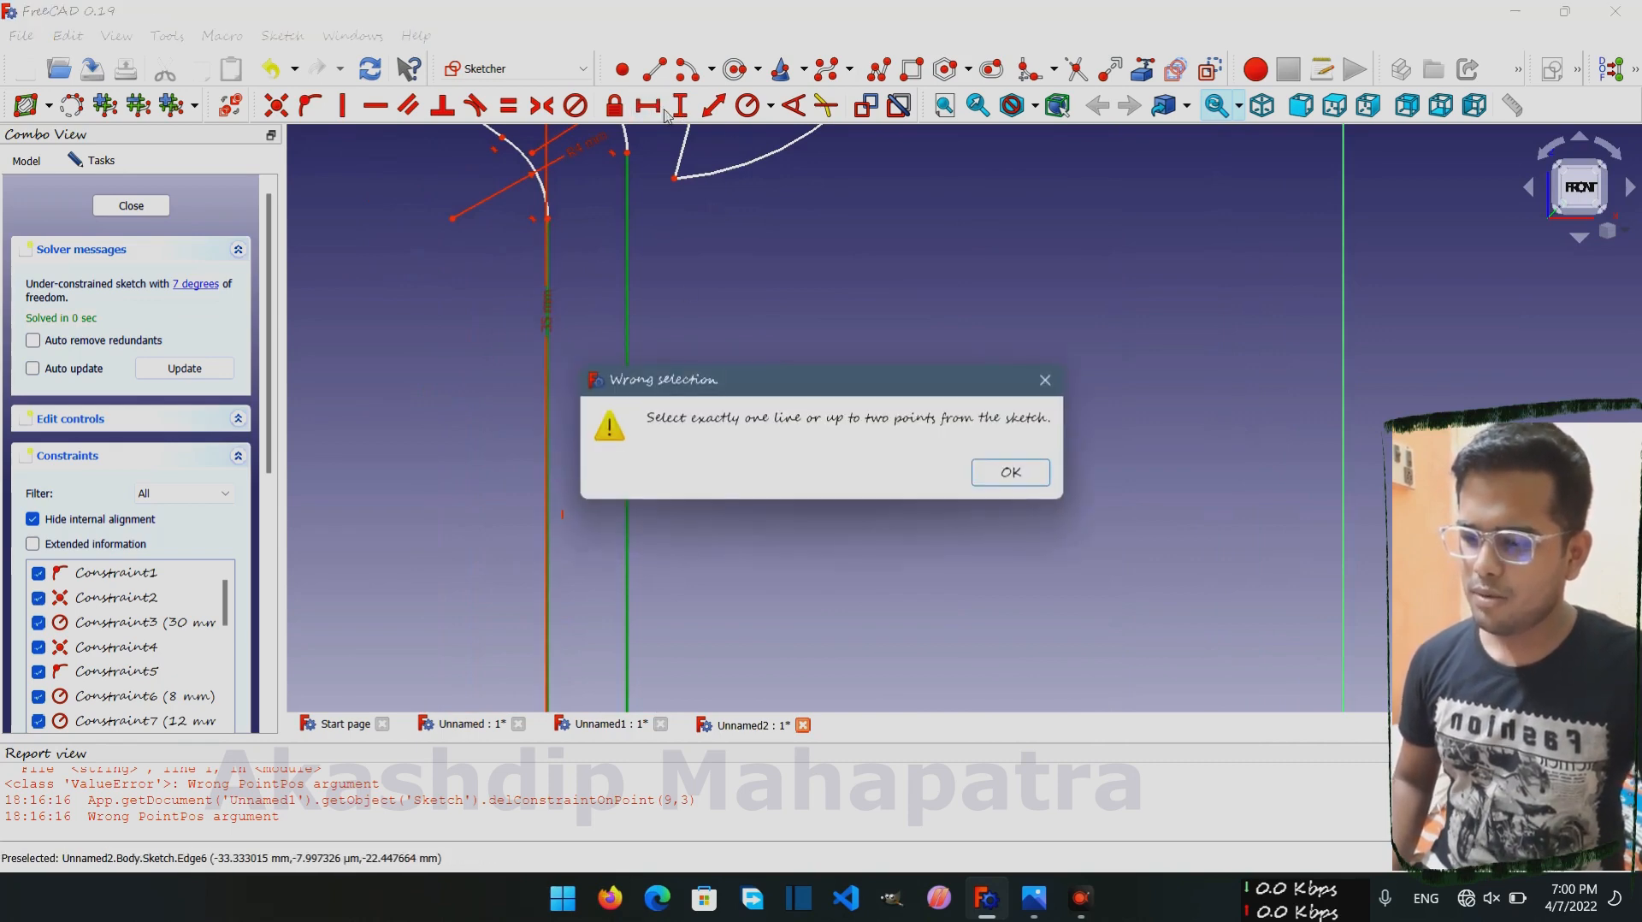
pyautogui.click(990, 472)
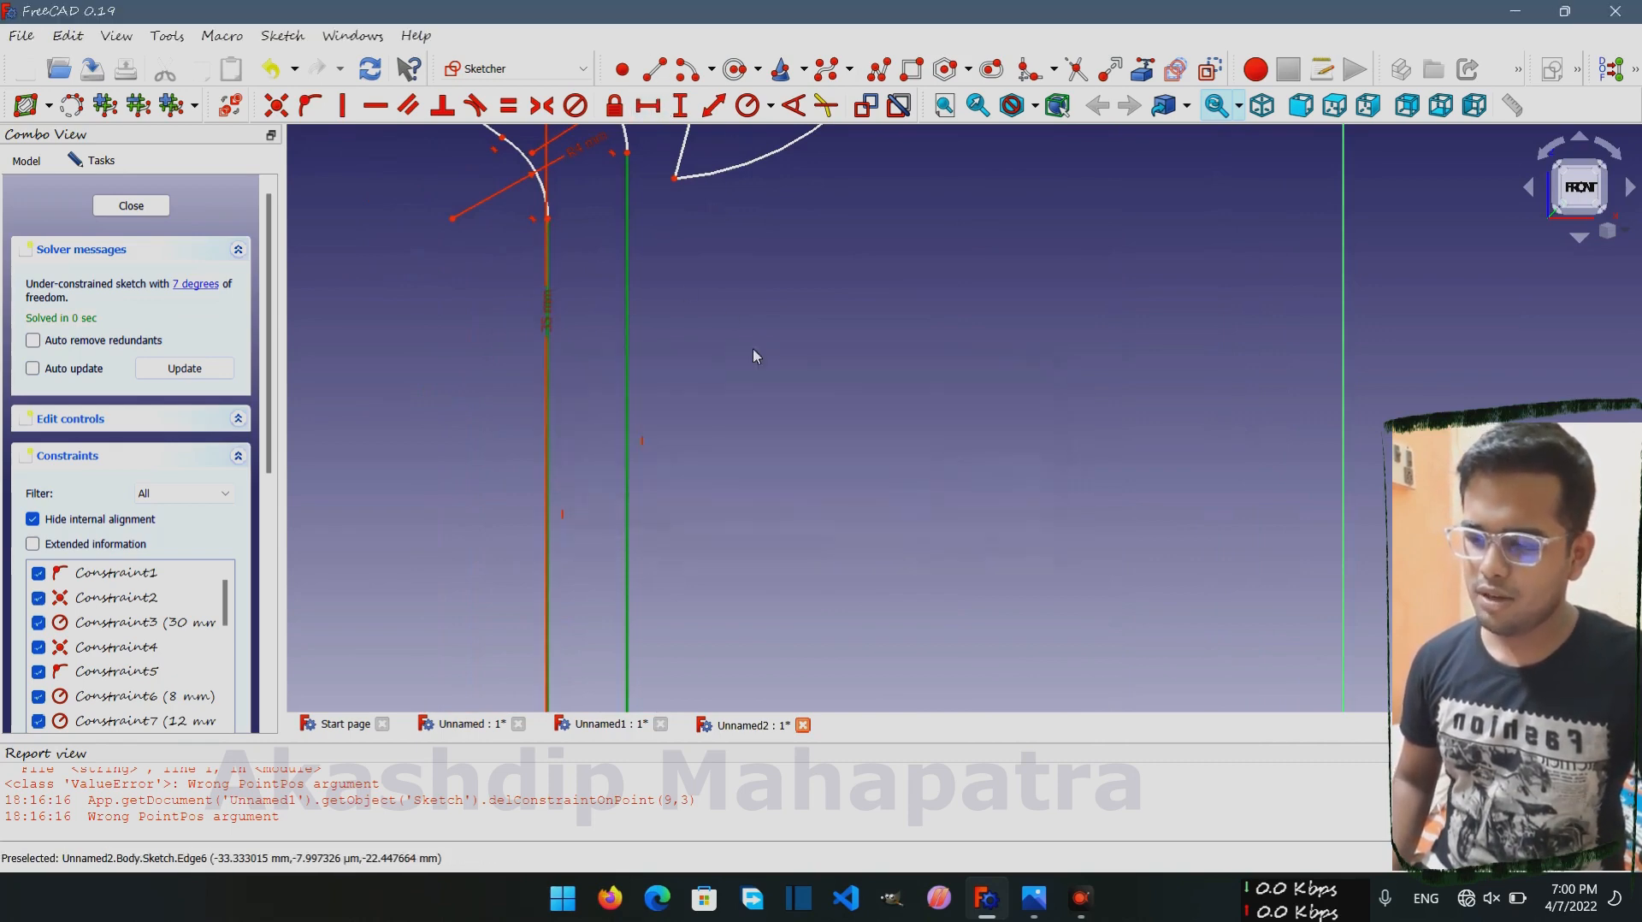
pyautogui.click(664, 201)
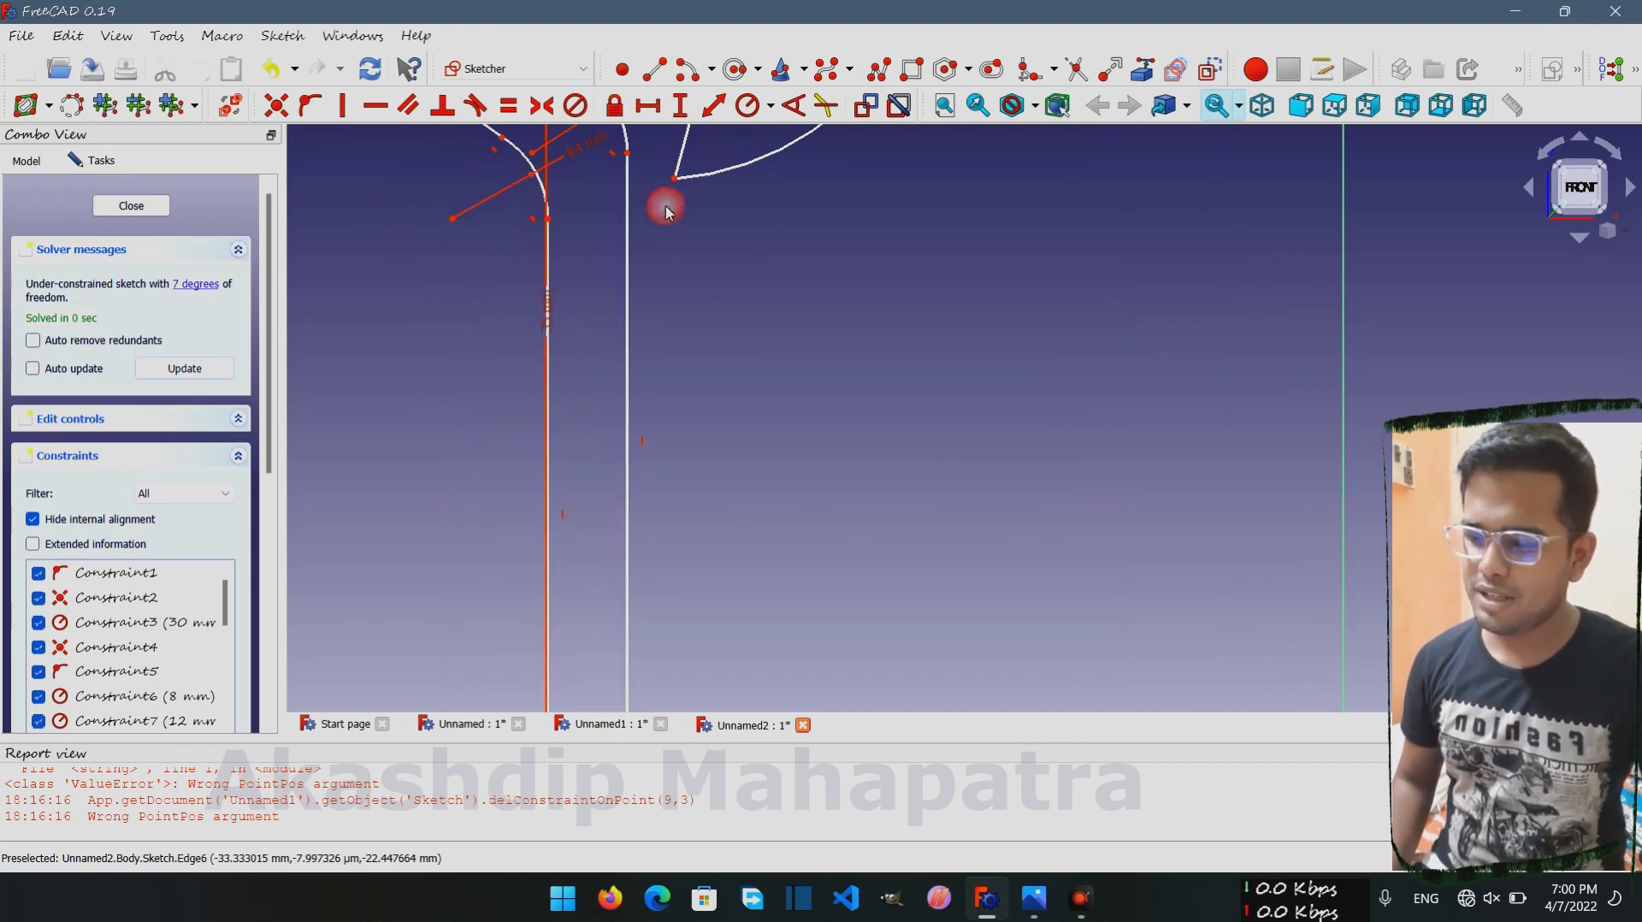
# Constrain the horizontal distance between the upper ends of the two vertical lines to 4 mm
pyautogui.click(627, 154)
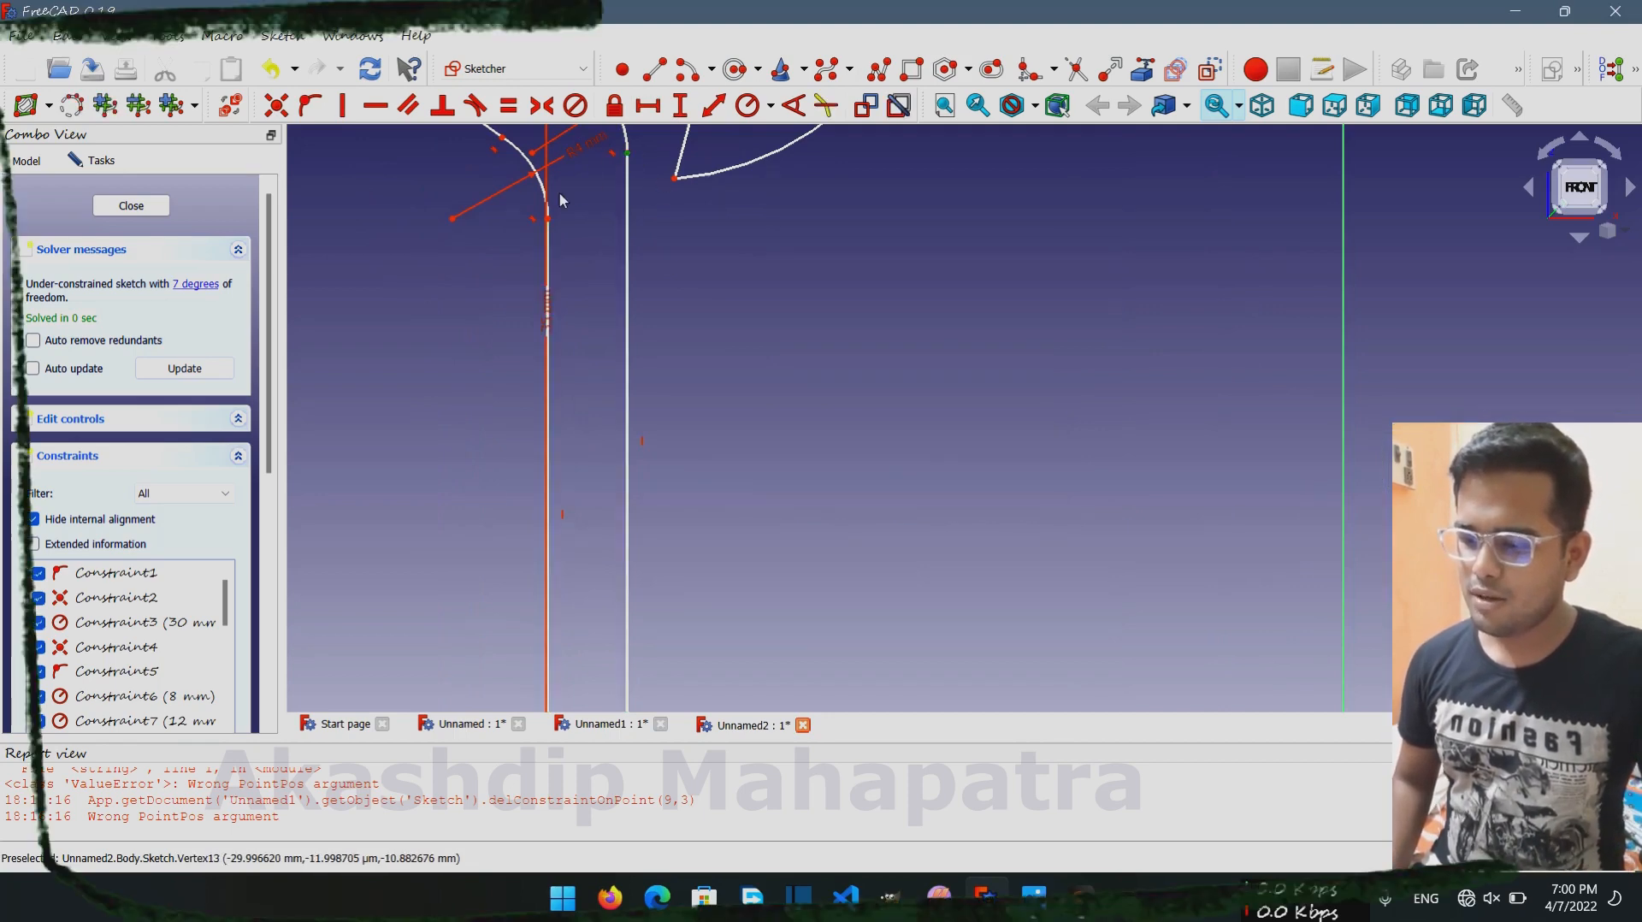
pyautogui.click(551, 223)
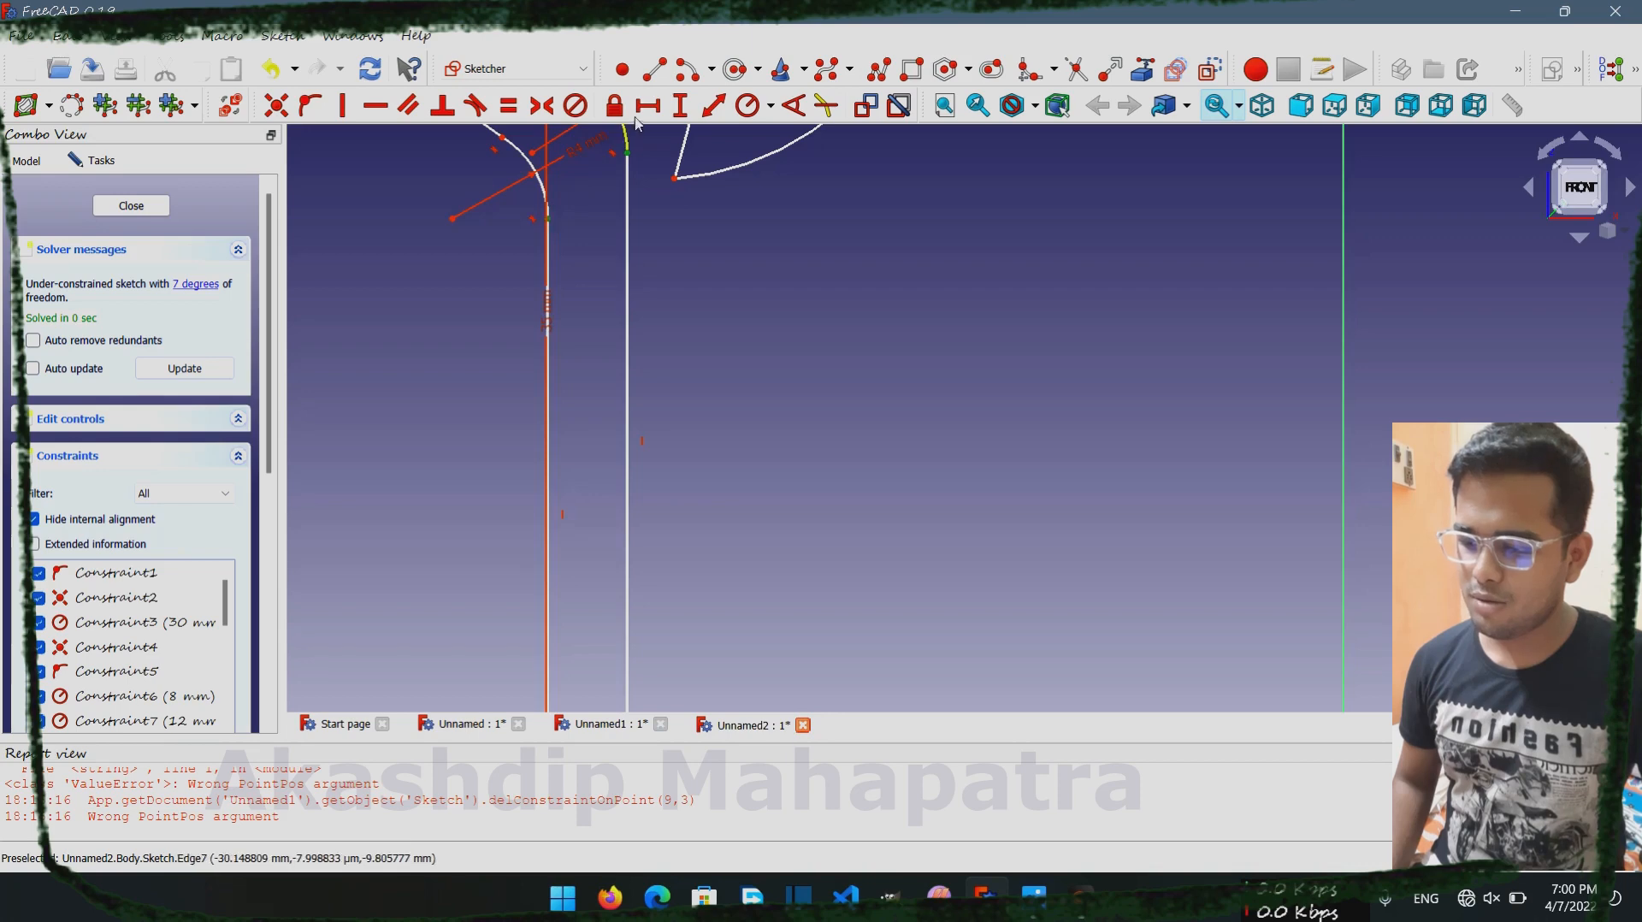
pyautogui.click(650, 107)
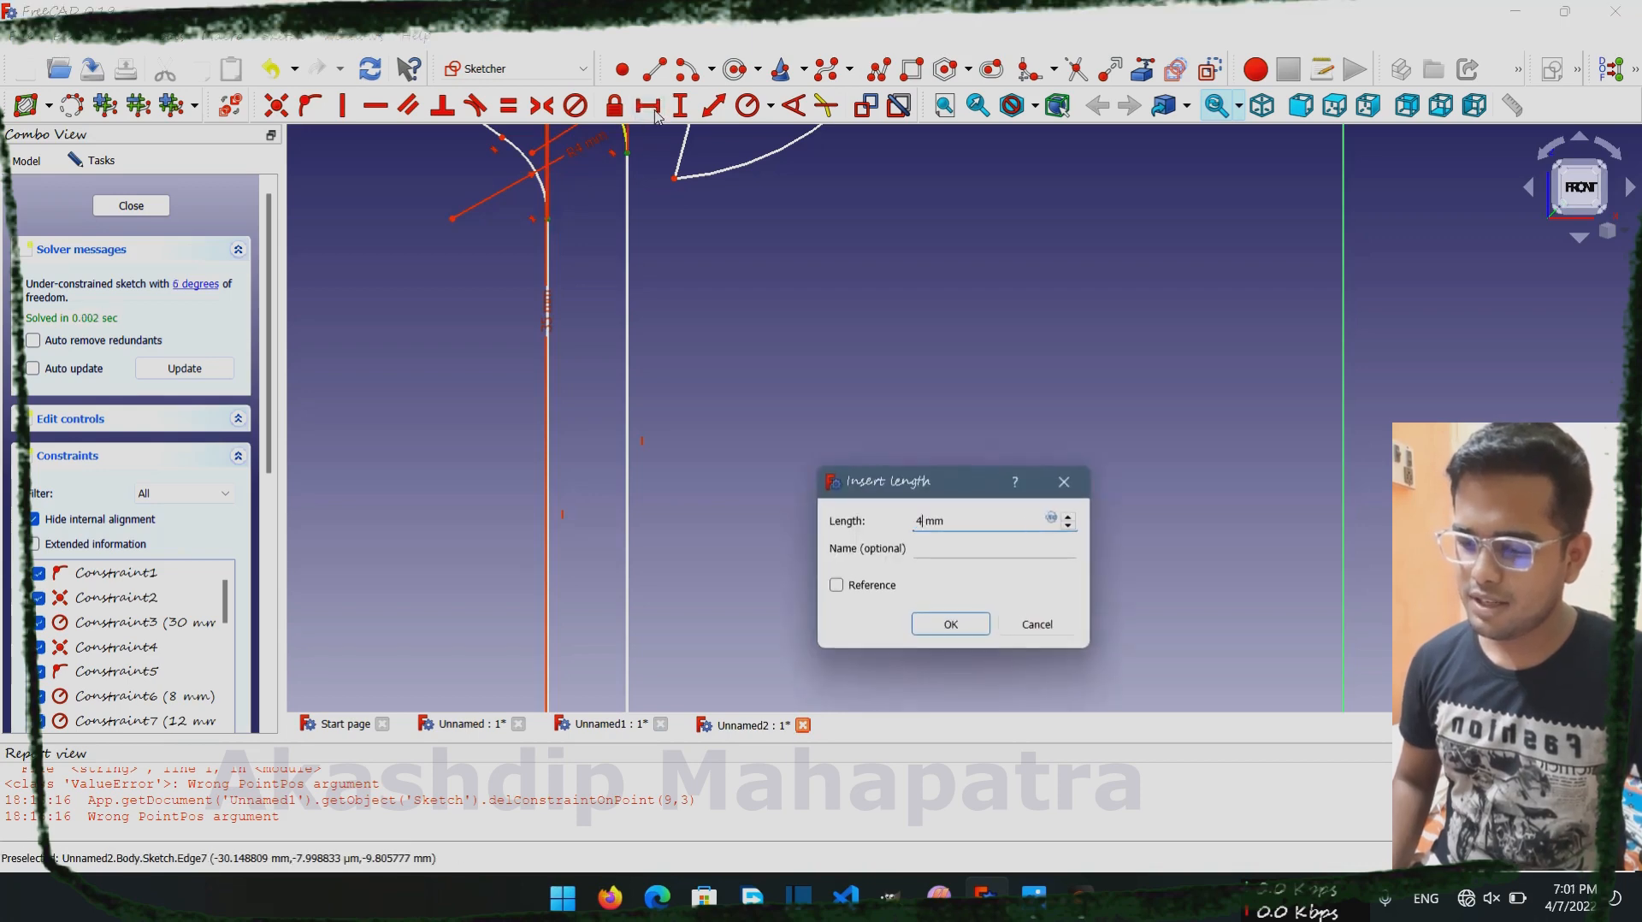
pyautogui.write('4')
pyautogui.press('Return')
# Try to constrain the horizontal distance between the lower ends of the two vertical lines
pyautogui.scroll(-2, 709, 320)
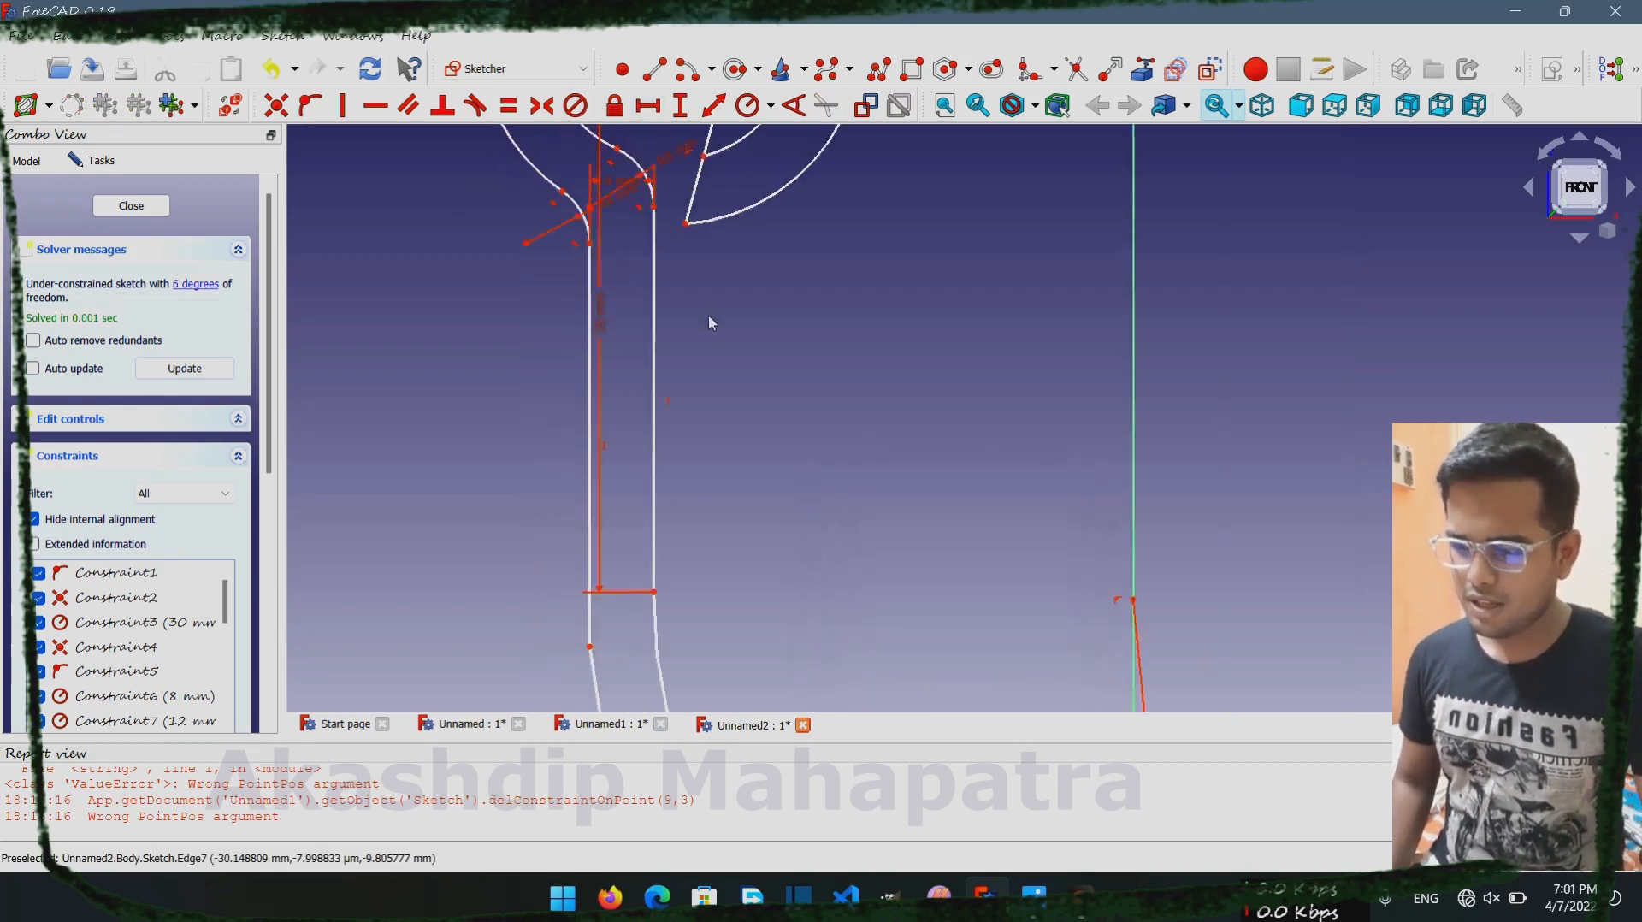
pyautogui.scroll(-3, 746, 389)
pyautogui.scroll(3, 766, 436)
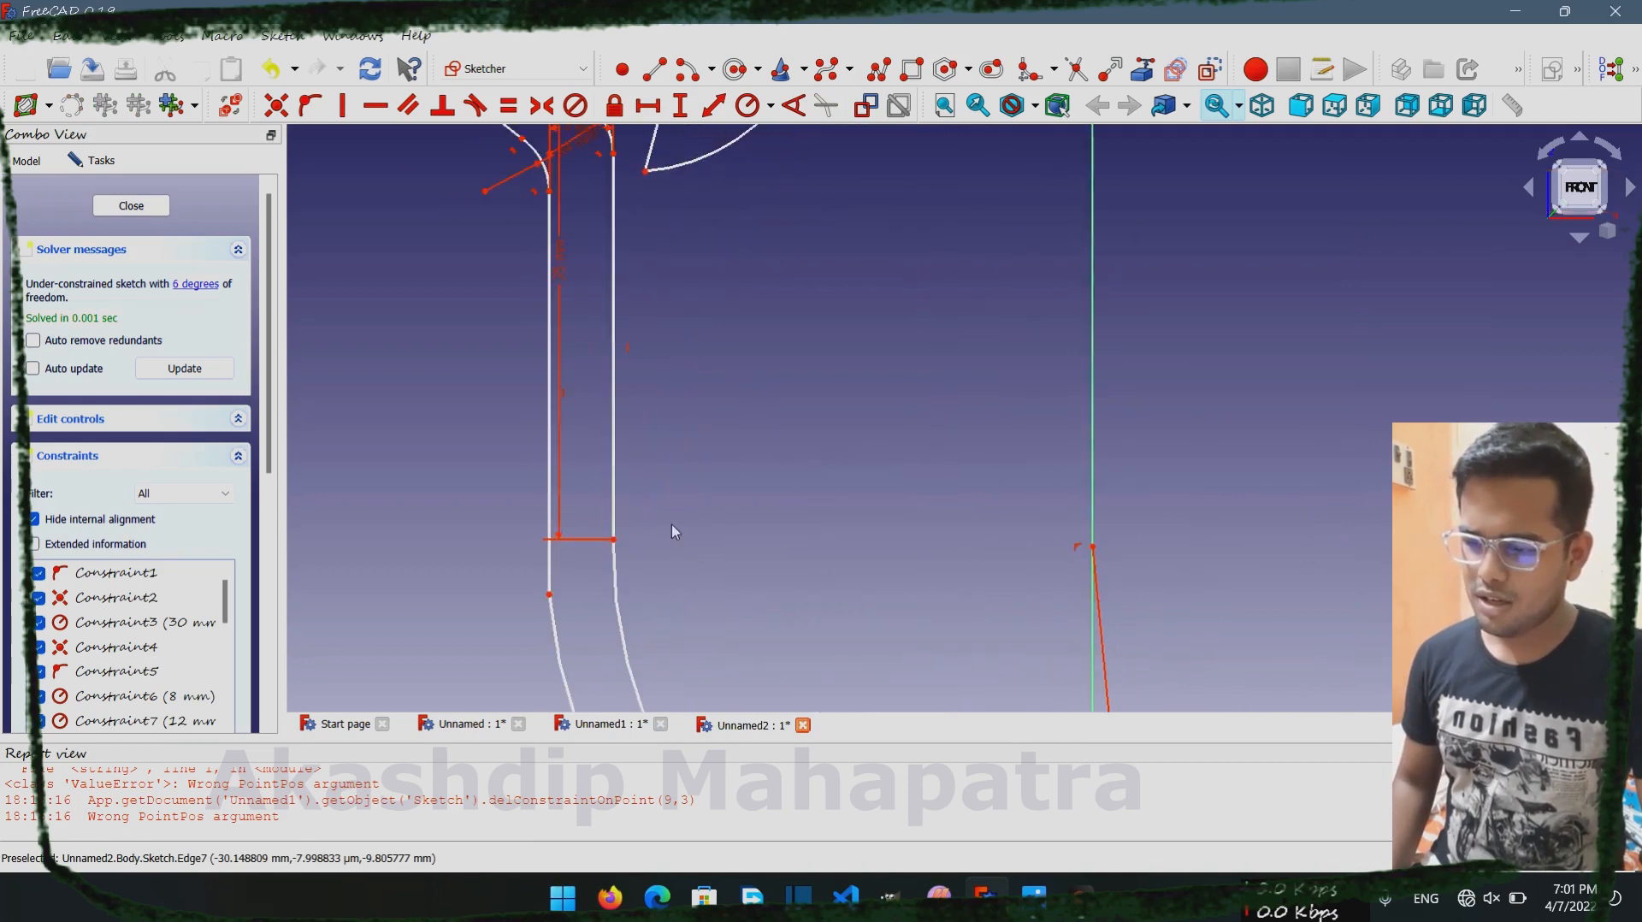
pyautogui.click(615, 539)
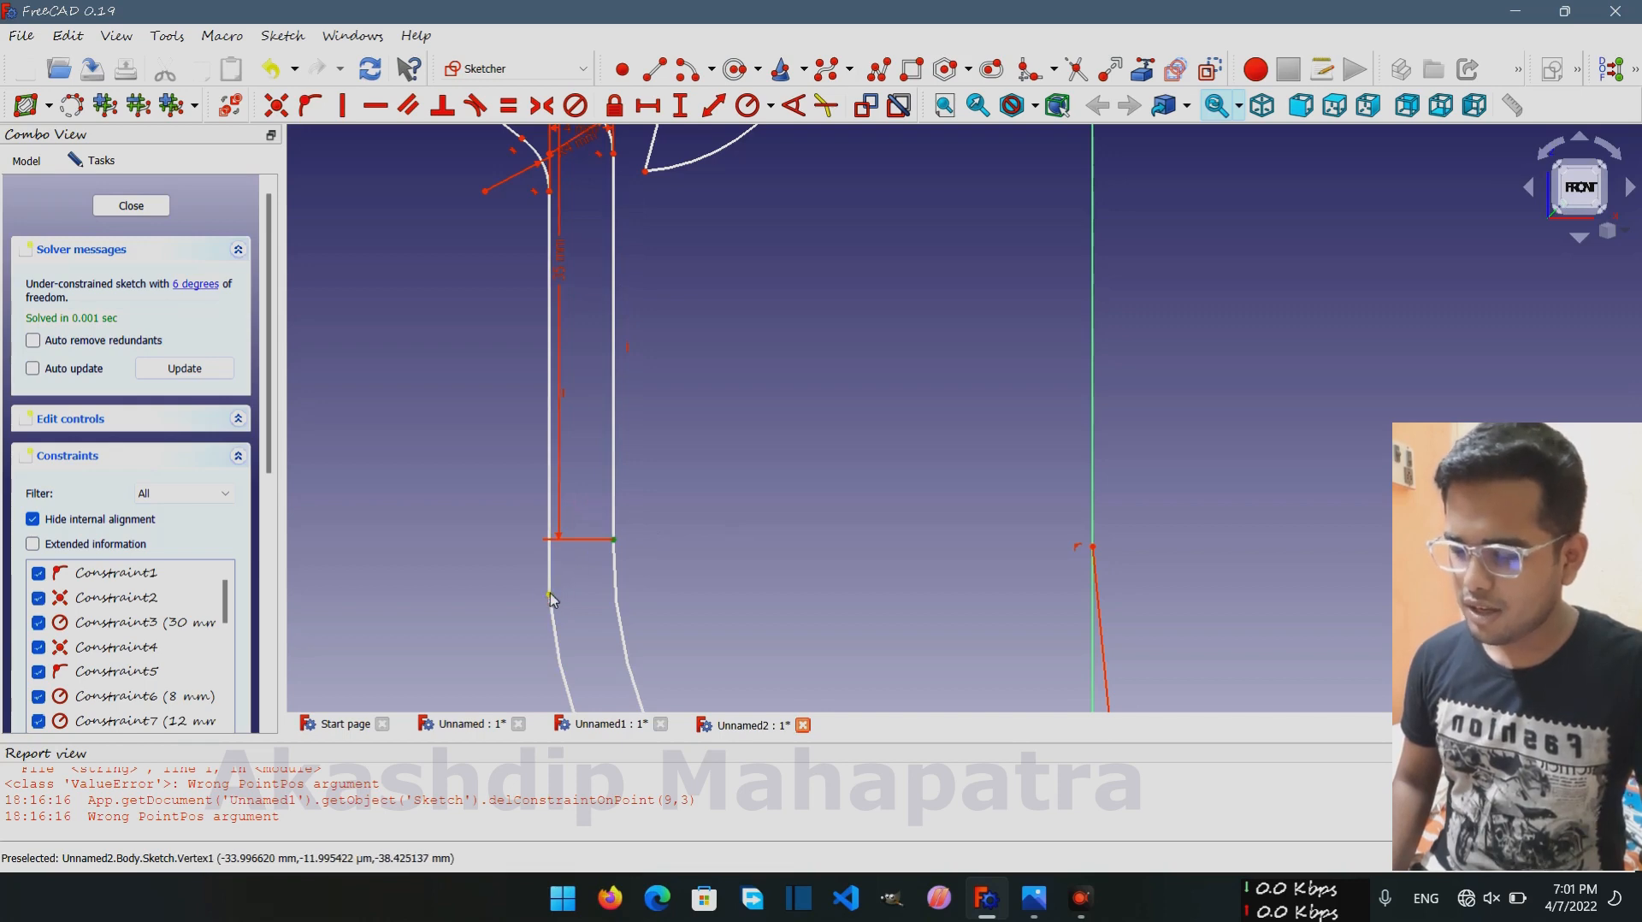
pyautogui.click(648, 105)
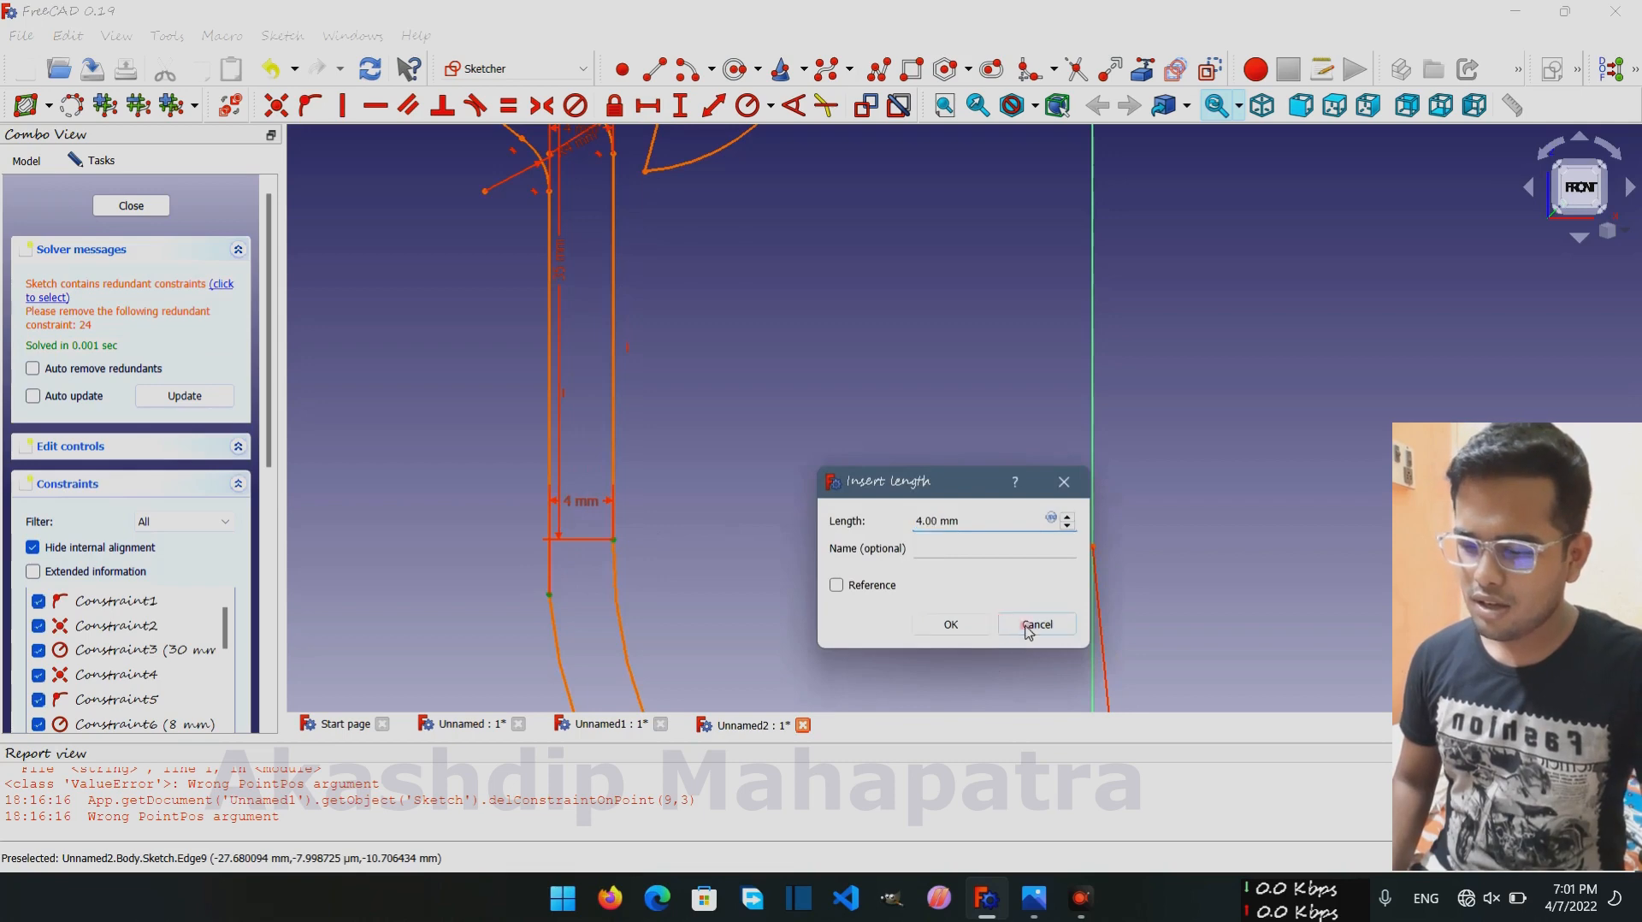
pyautogui.click(1037, 625)
# Trim the part of the slanted line that extends inside the ring's inner arc
pyautogui.scroll(-2, 916, 583)
pyautogui.scroll(-1, 910, 513)
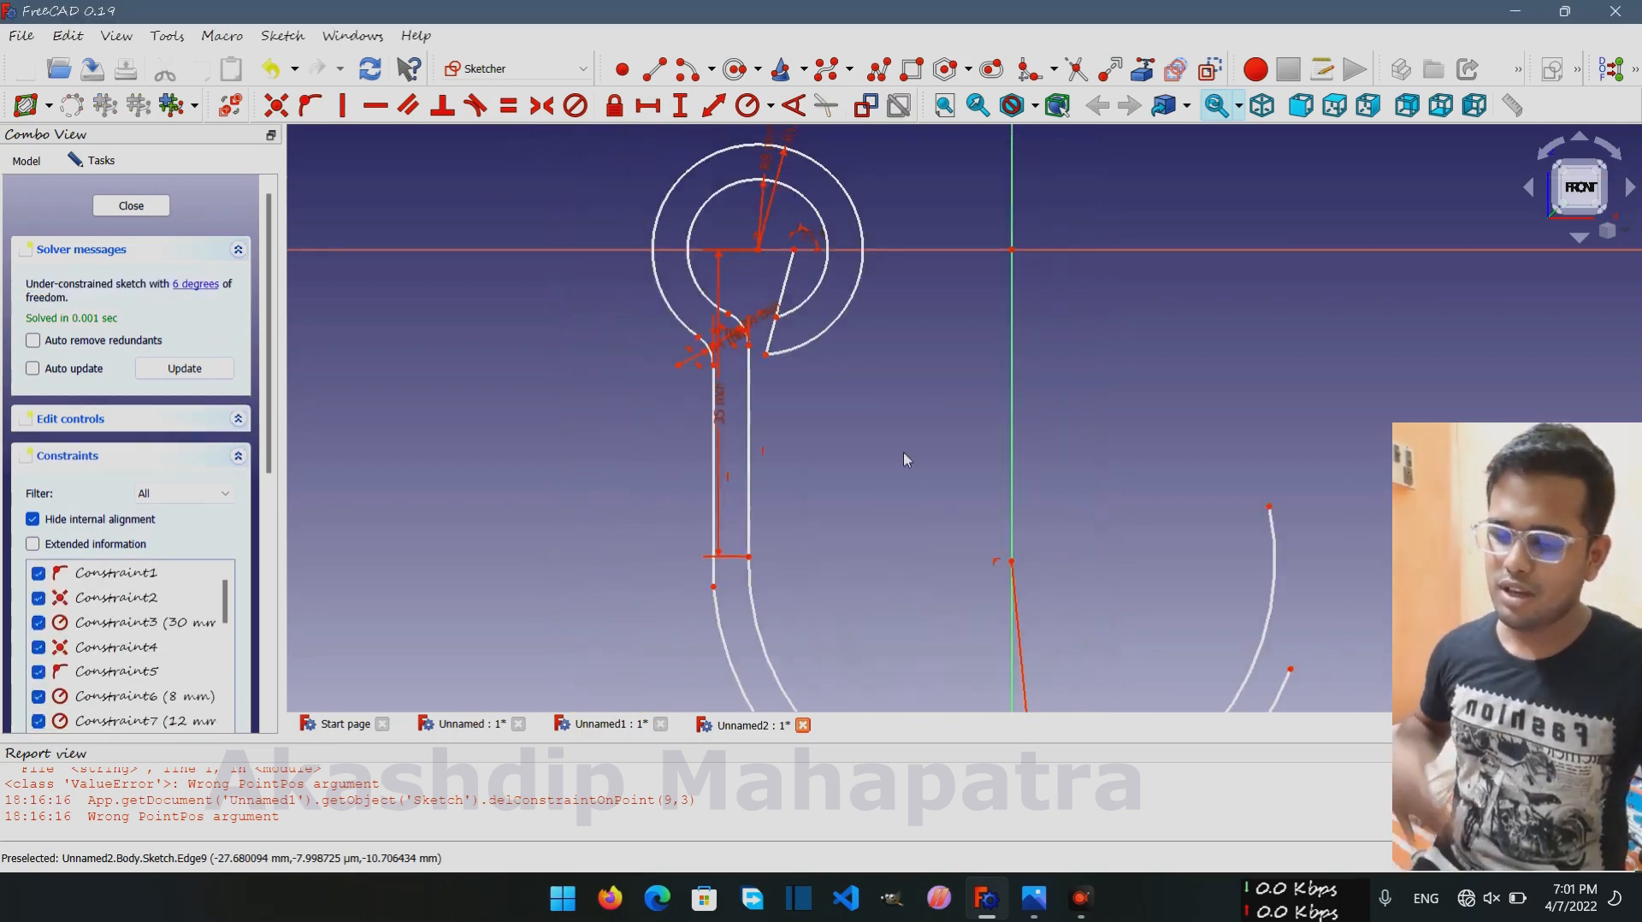
pyautogui.scroll(3, 822, 339)
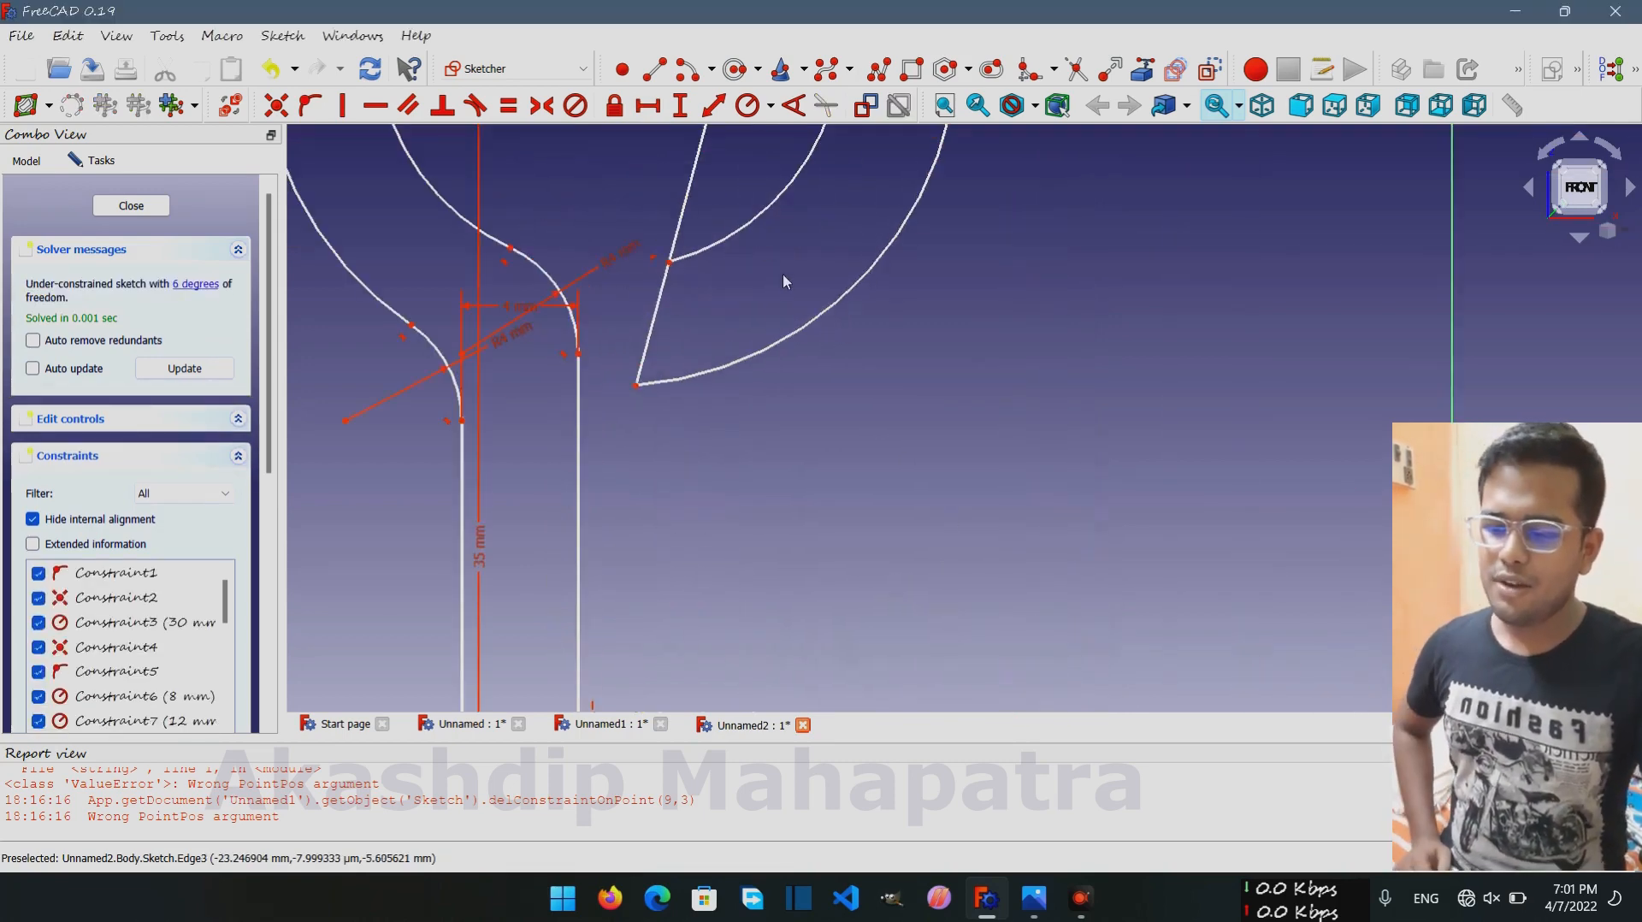
pyautogui.scroll(2, 780, 214)
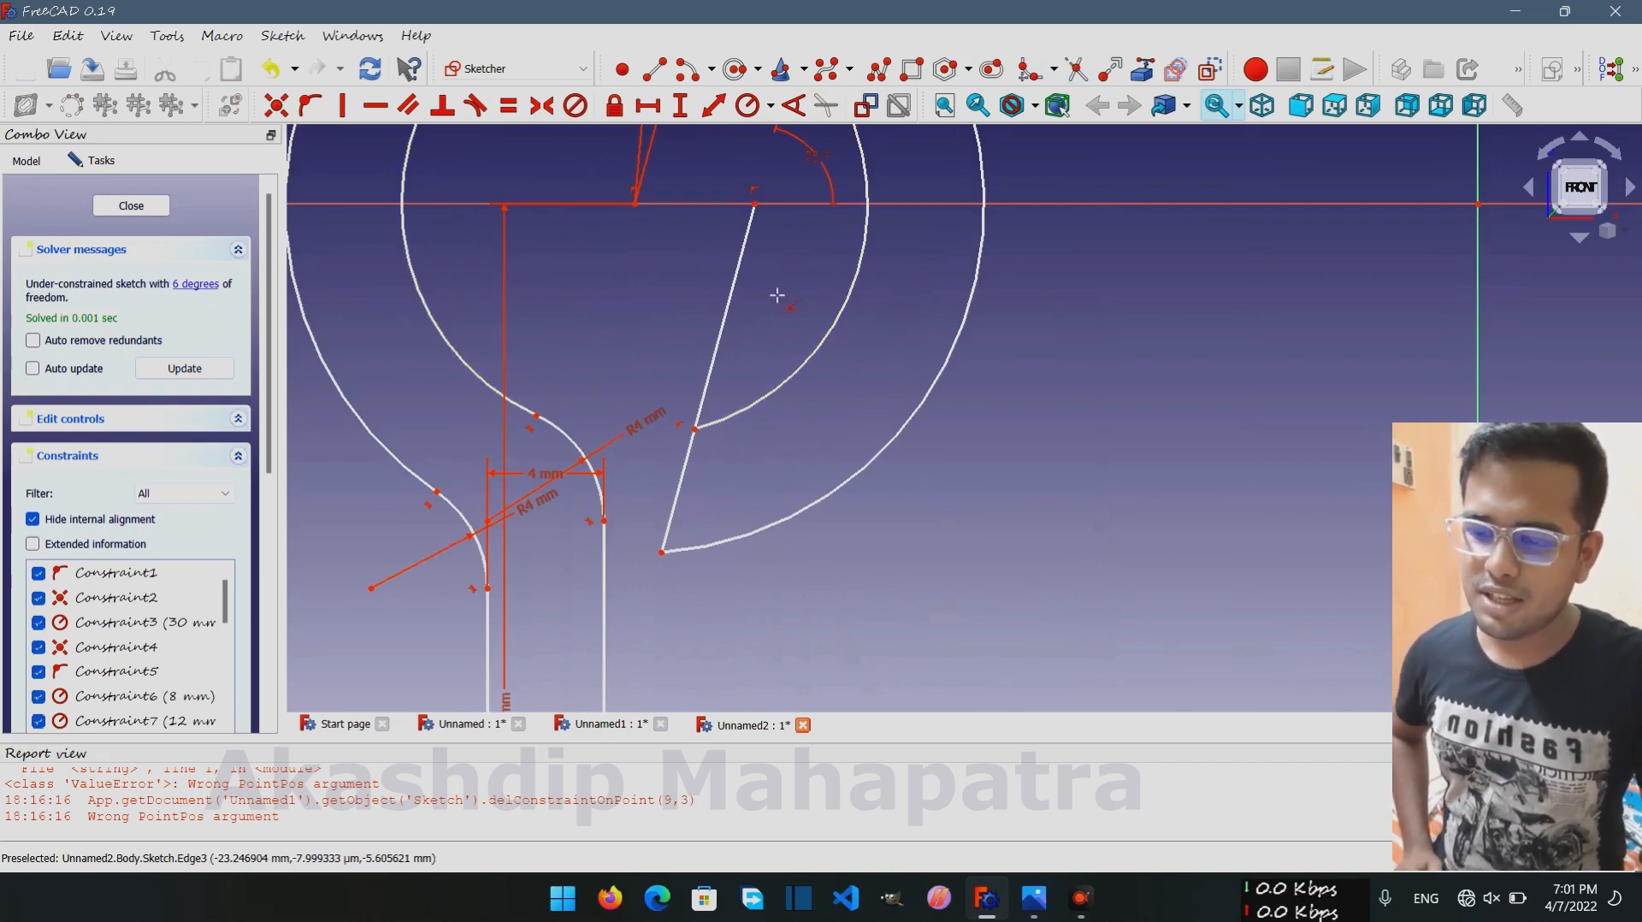
pyautogui.click(732, 293)
pyautogui.scroll(-2, 1018, 472)
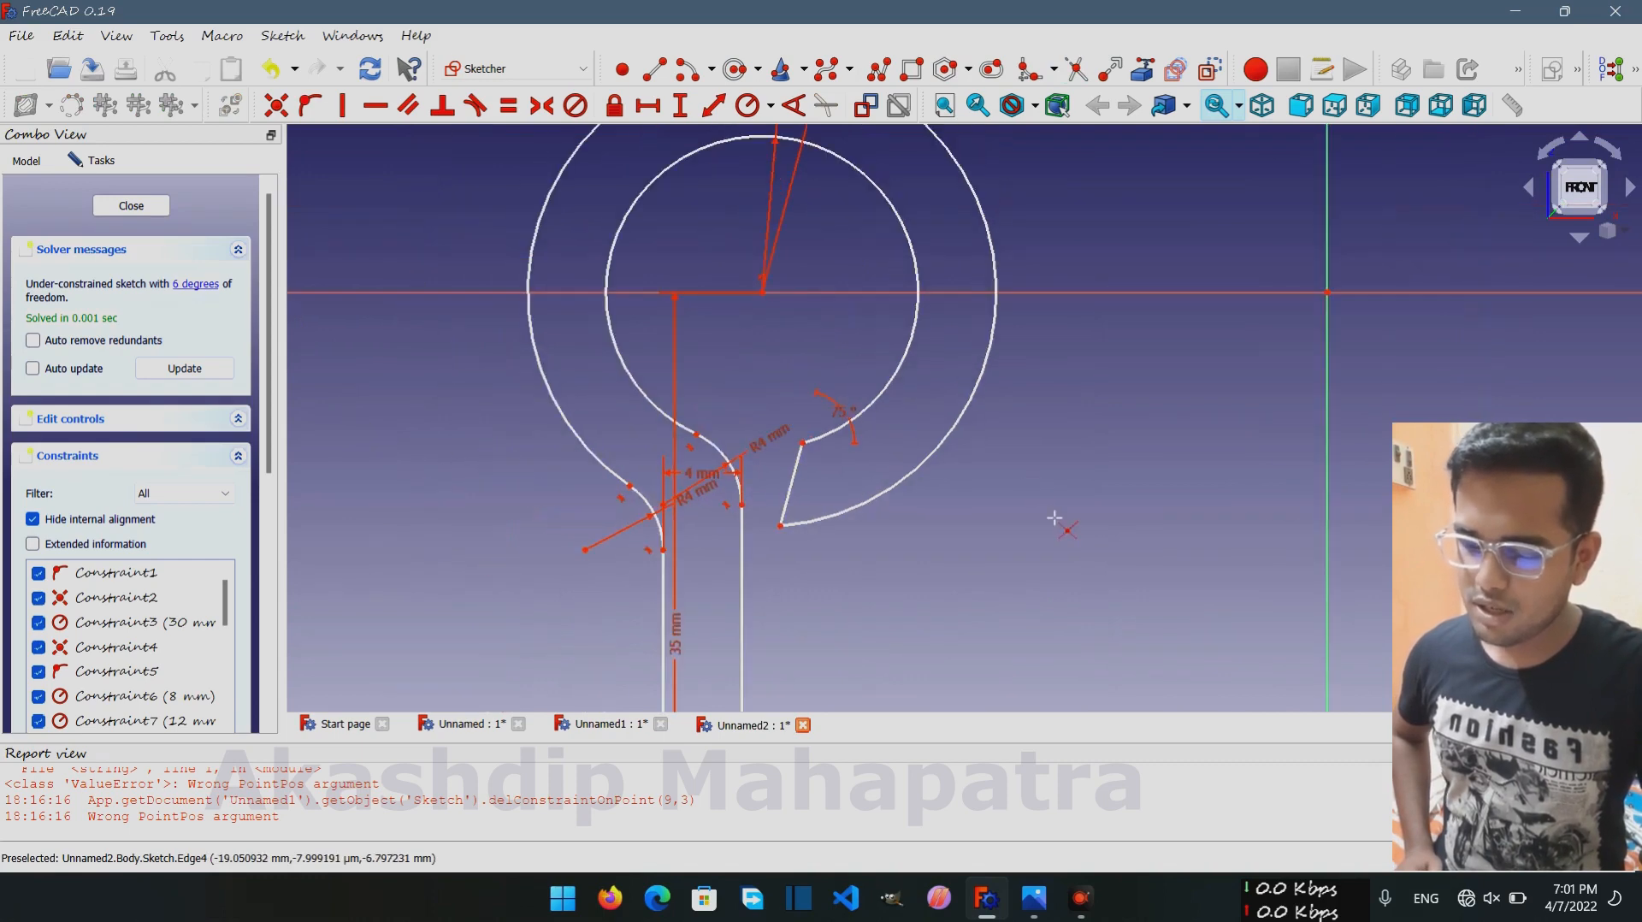
pyautogui.scroll(-2, 1073, 536)
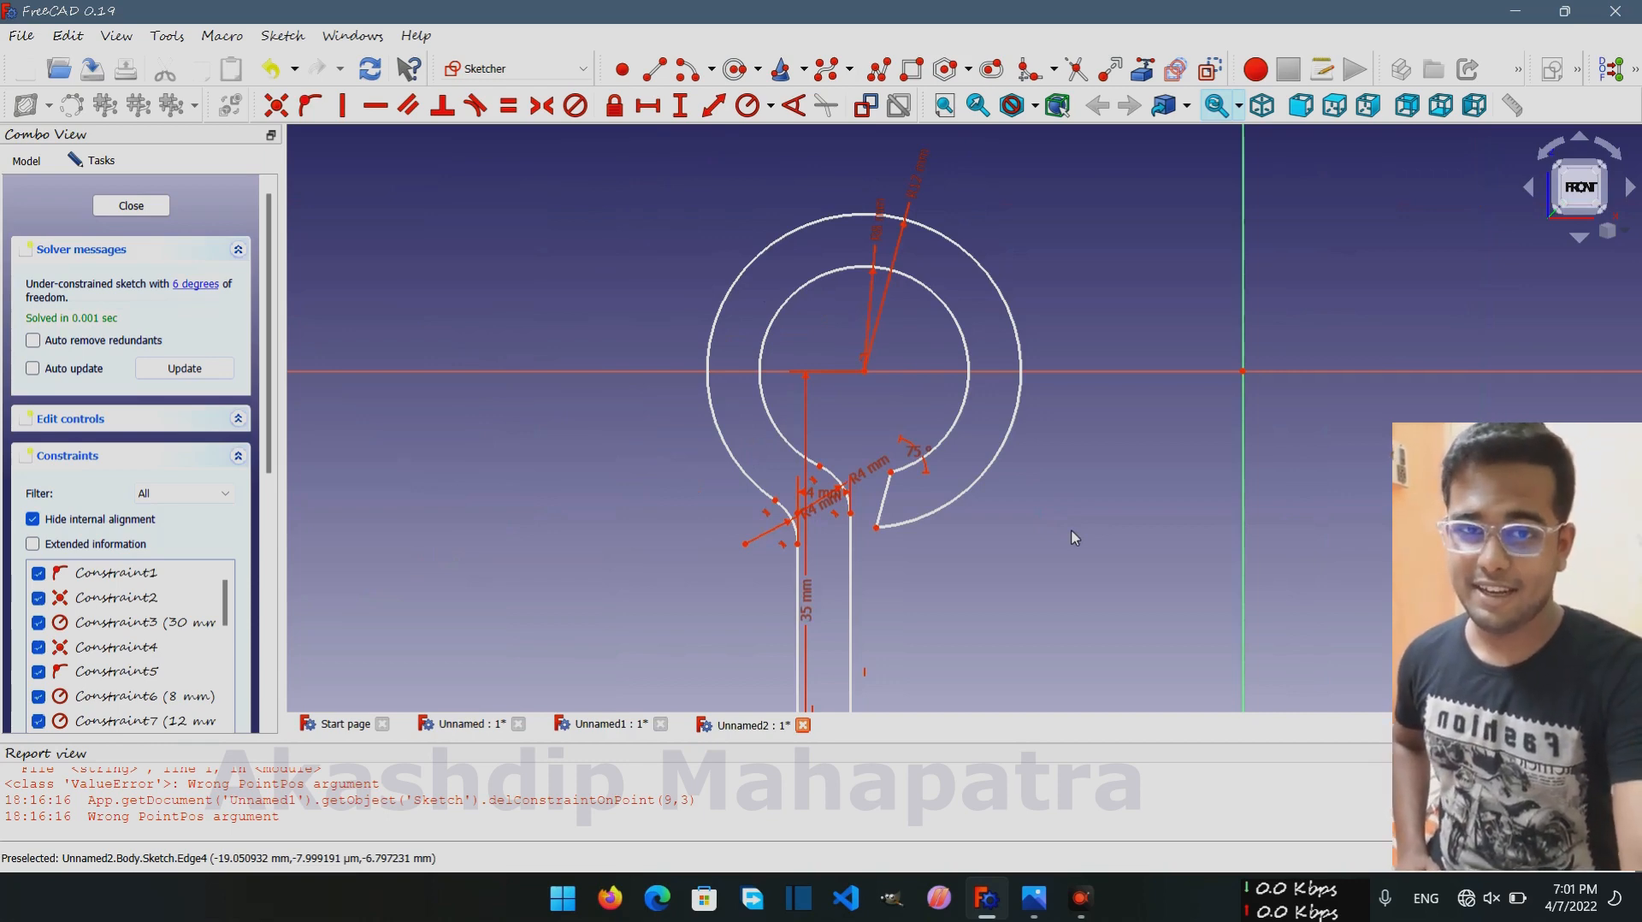
# Mirror the ring arcs, slanted line, fillets and both vertical lines about the vertical axis with the Symmetry tool
pyautogui.moveTo(1134, 556); pyautogui.dragTo(997, 359, button='middle')
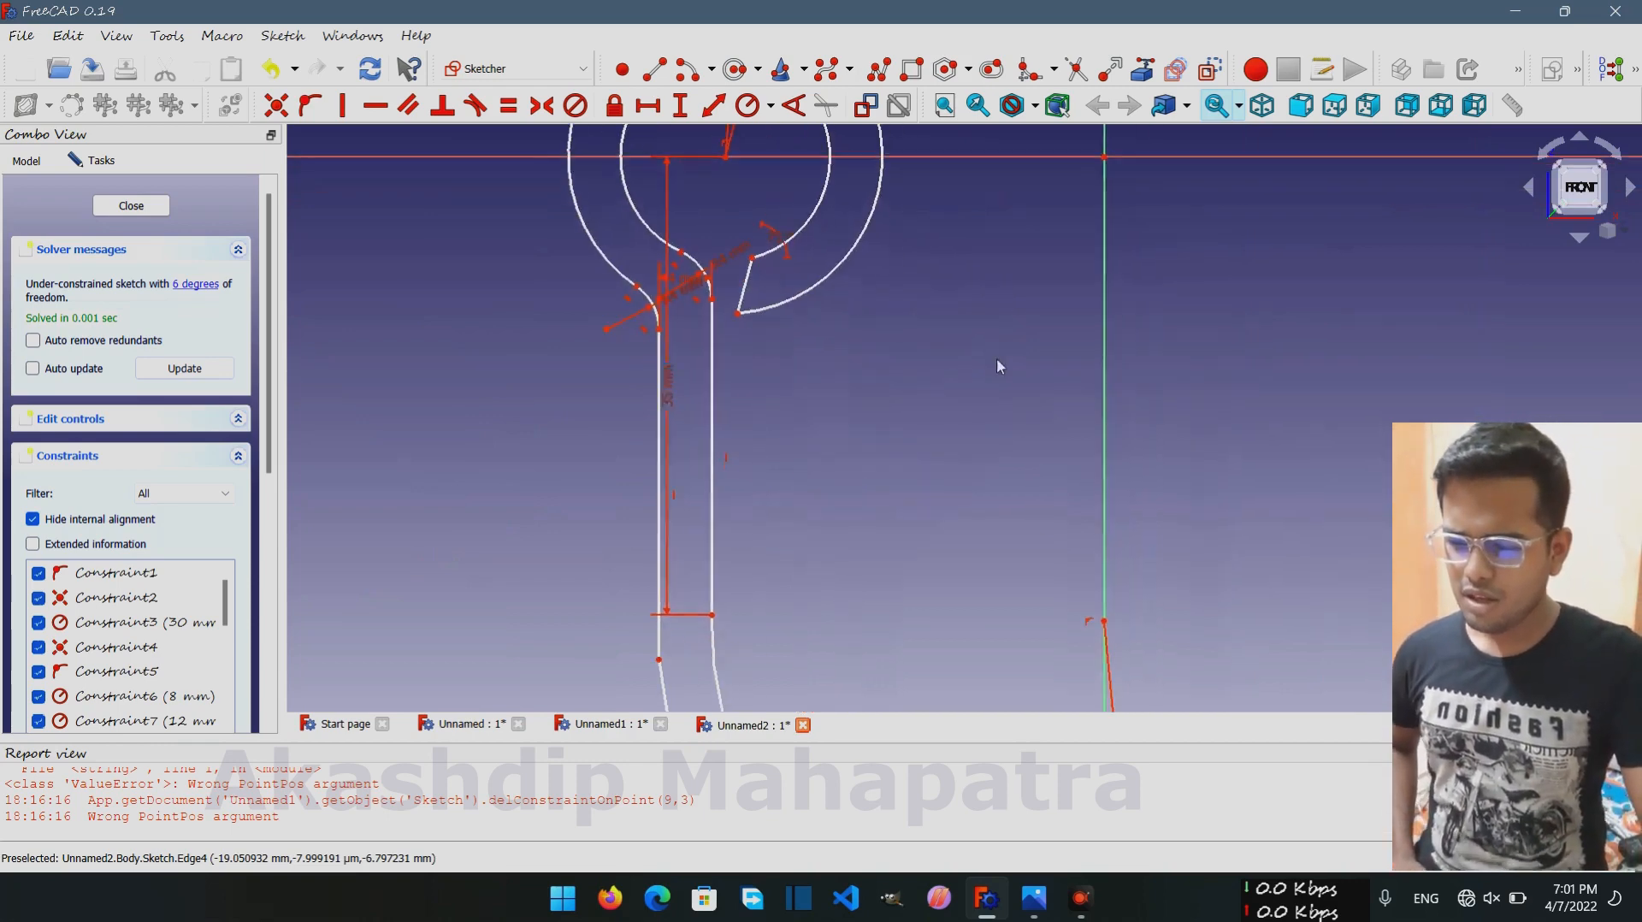
pyautogui.scroll(-3, 997, 362)
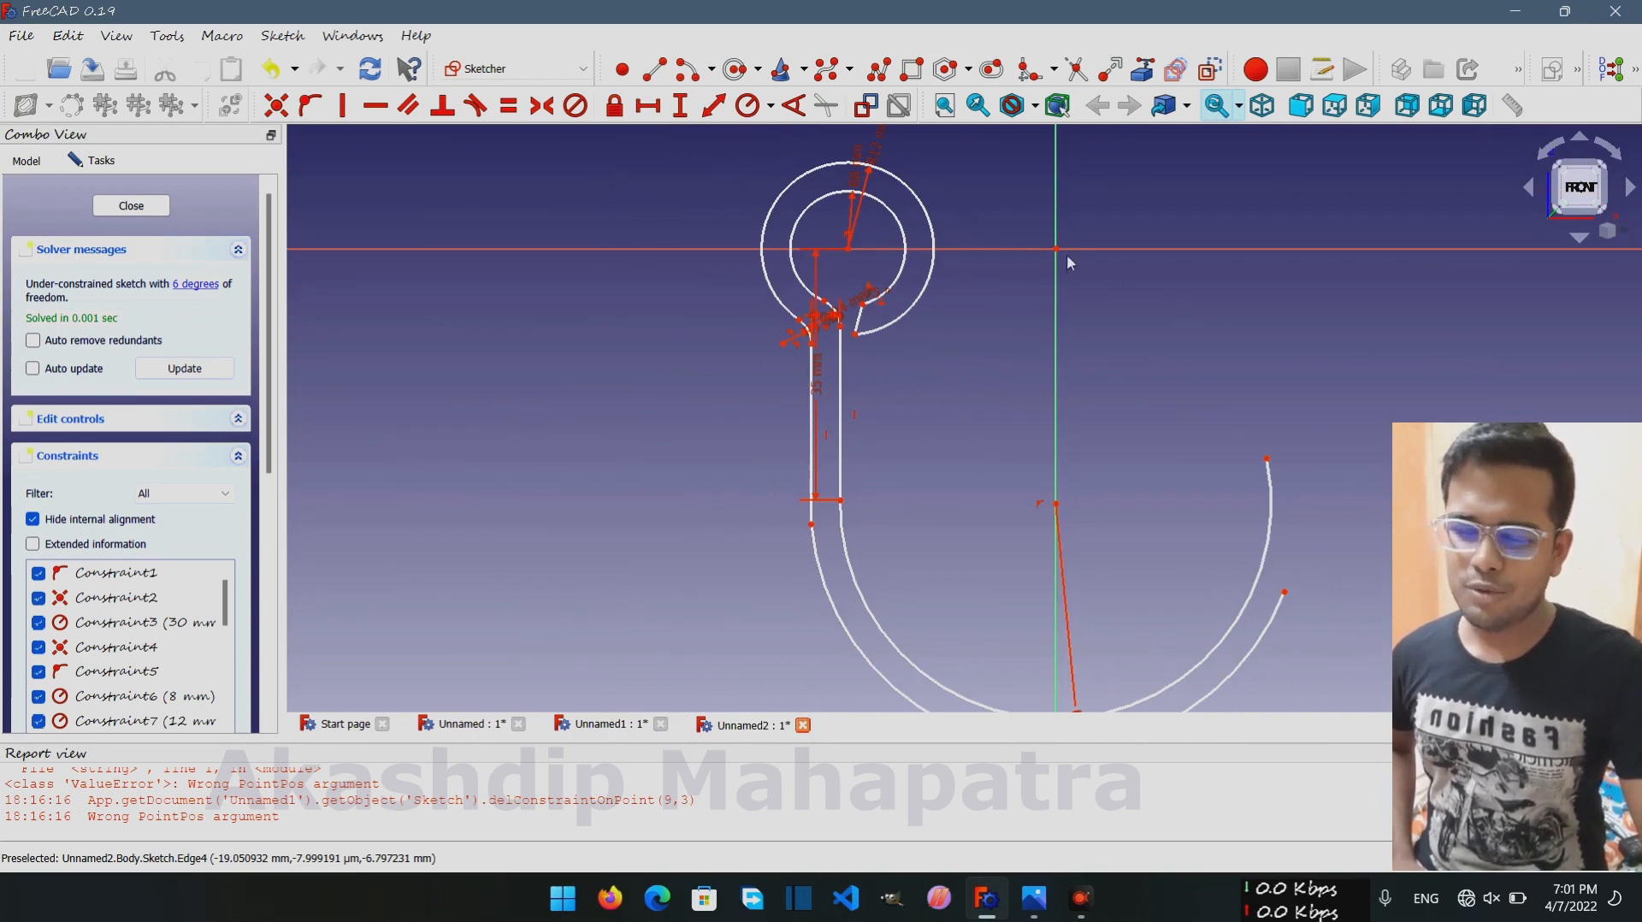
pyautogui.moveTo(725, 154)
pyautogui.mouseDown()
pyautogui.moveTo(904, 366)
pyautogui.moveTo(947, 513)
pyautogui.moveTo(945, 579)
pyautogui.moveTo(931, 542)
pyautogui.mouseUp()
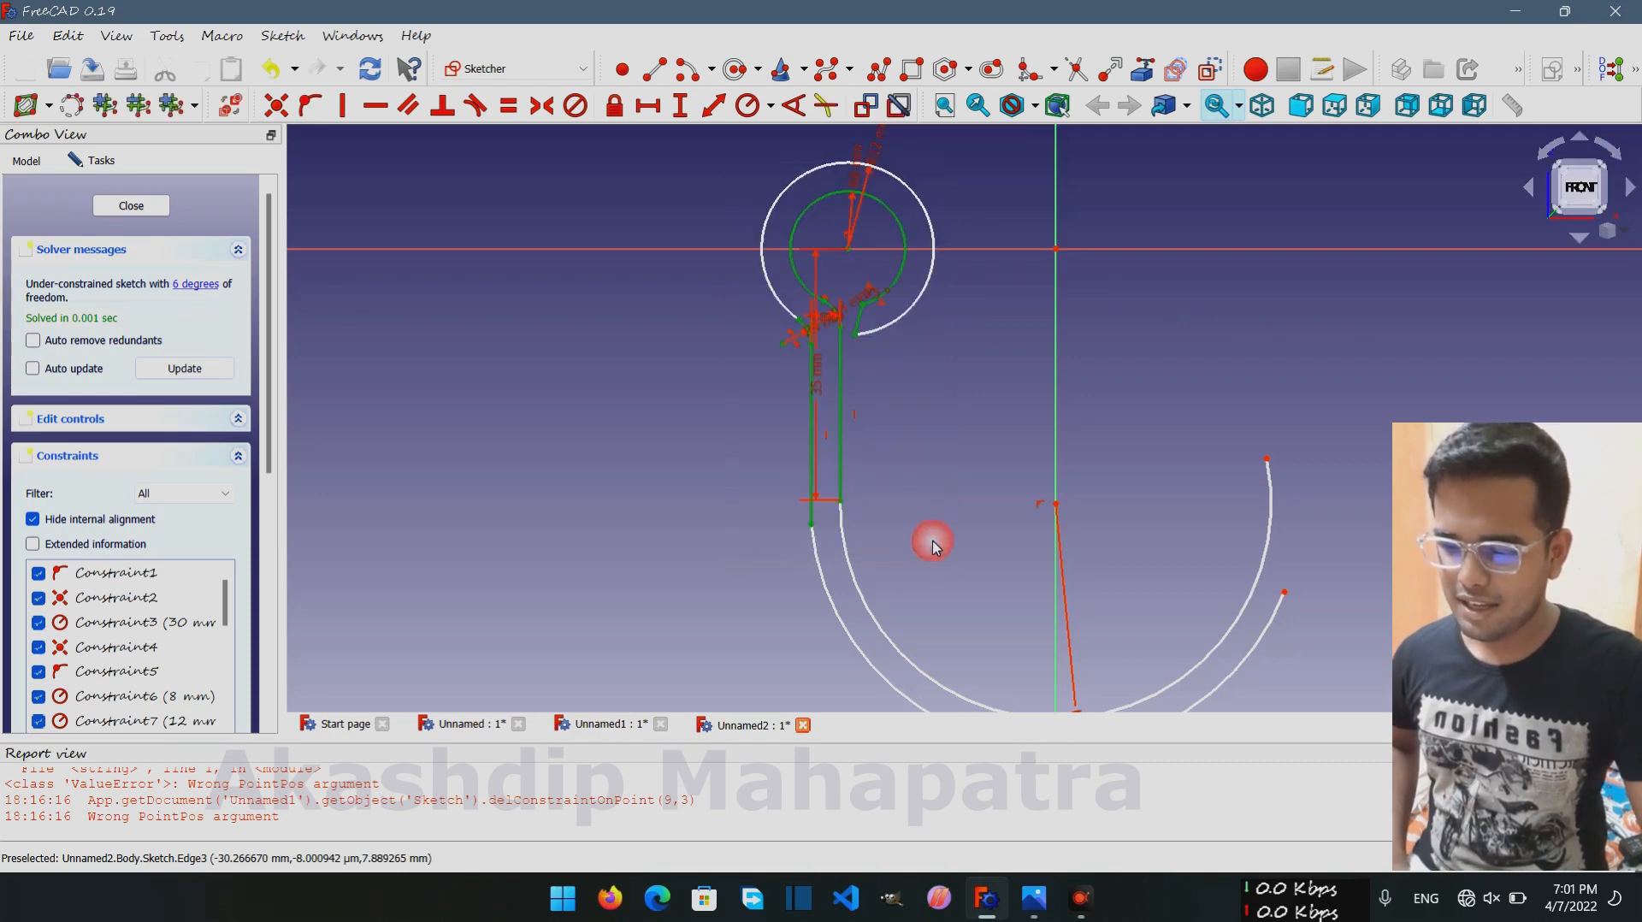
pyautogui.click(737, 192)
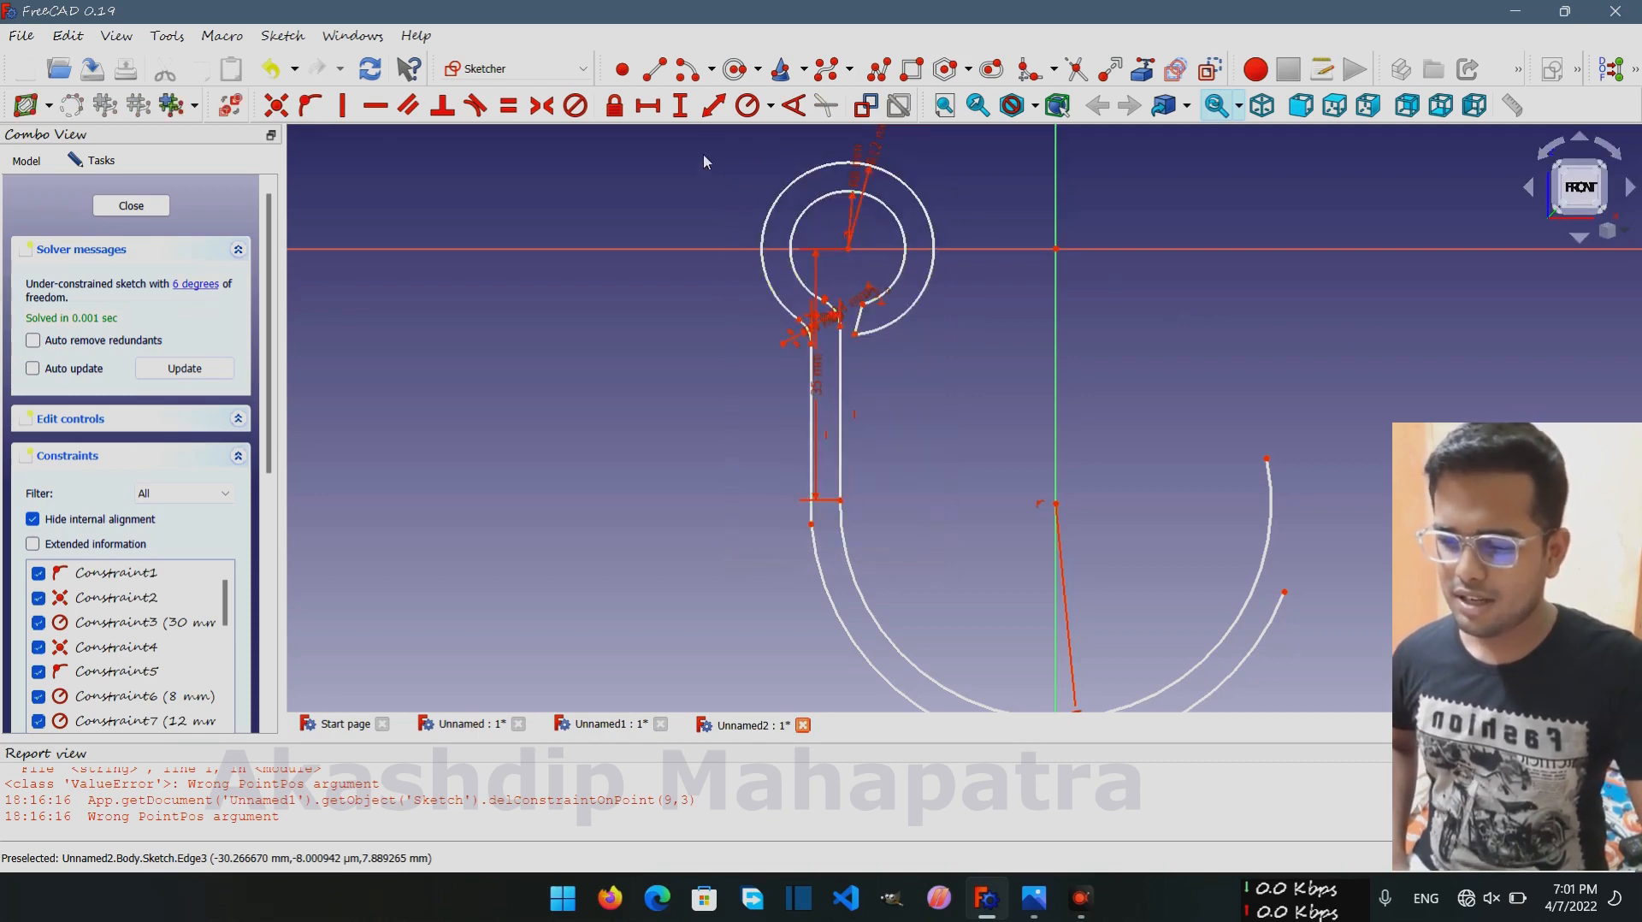
pyautogui.moveTo(703, 154)
pyautogui.mouseDown()
pyautogui.moveTo(903, 394)
pyautogui.moveTo(944, 490)
pyautogui.moveTo(940, 539)
pyautogui.mouseUp()
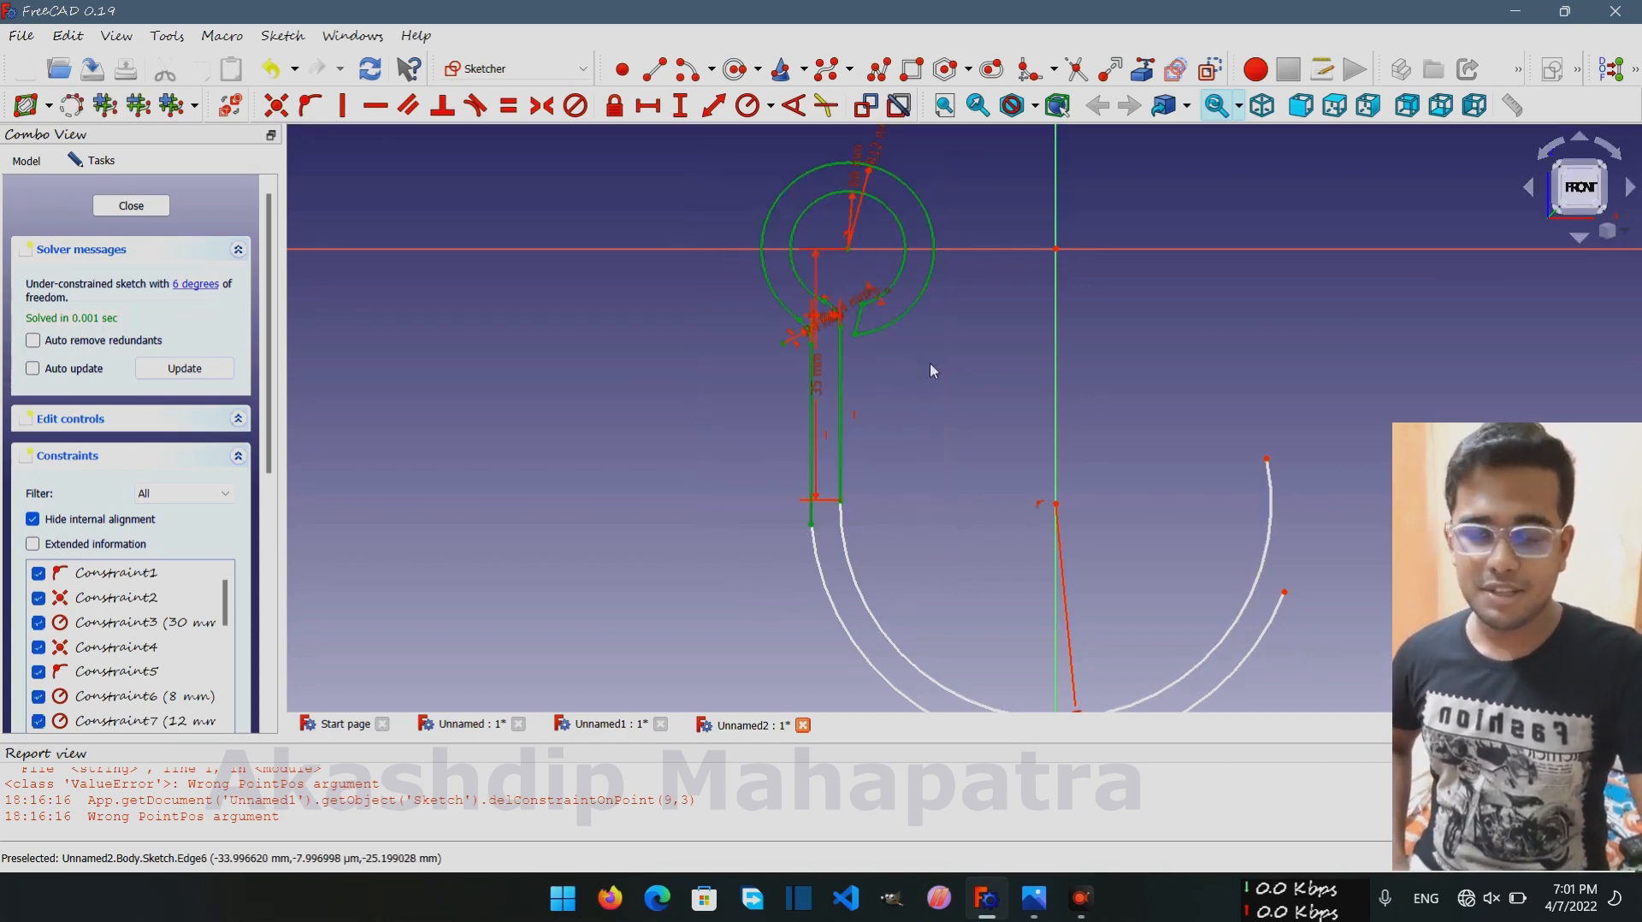
pyautogui.click(1059, 347)
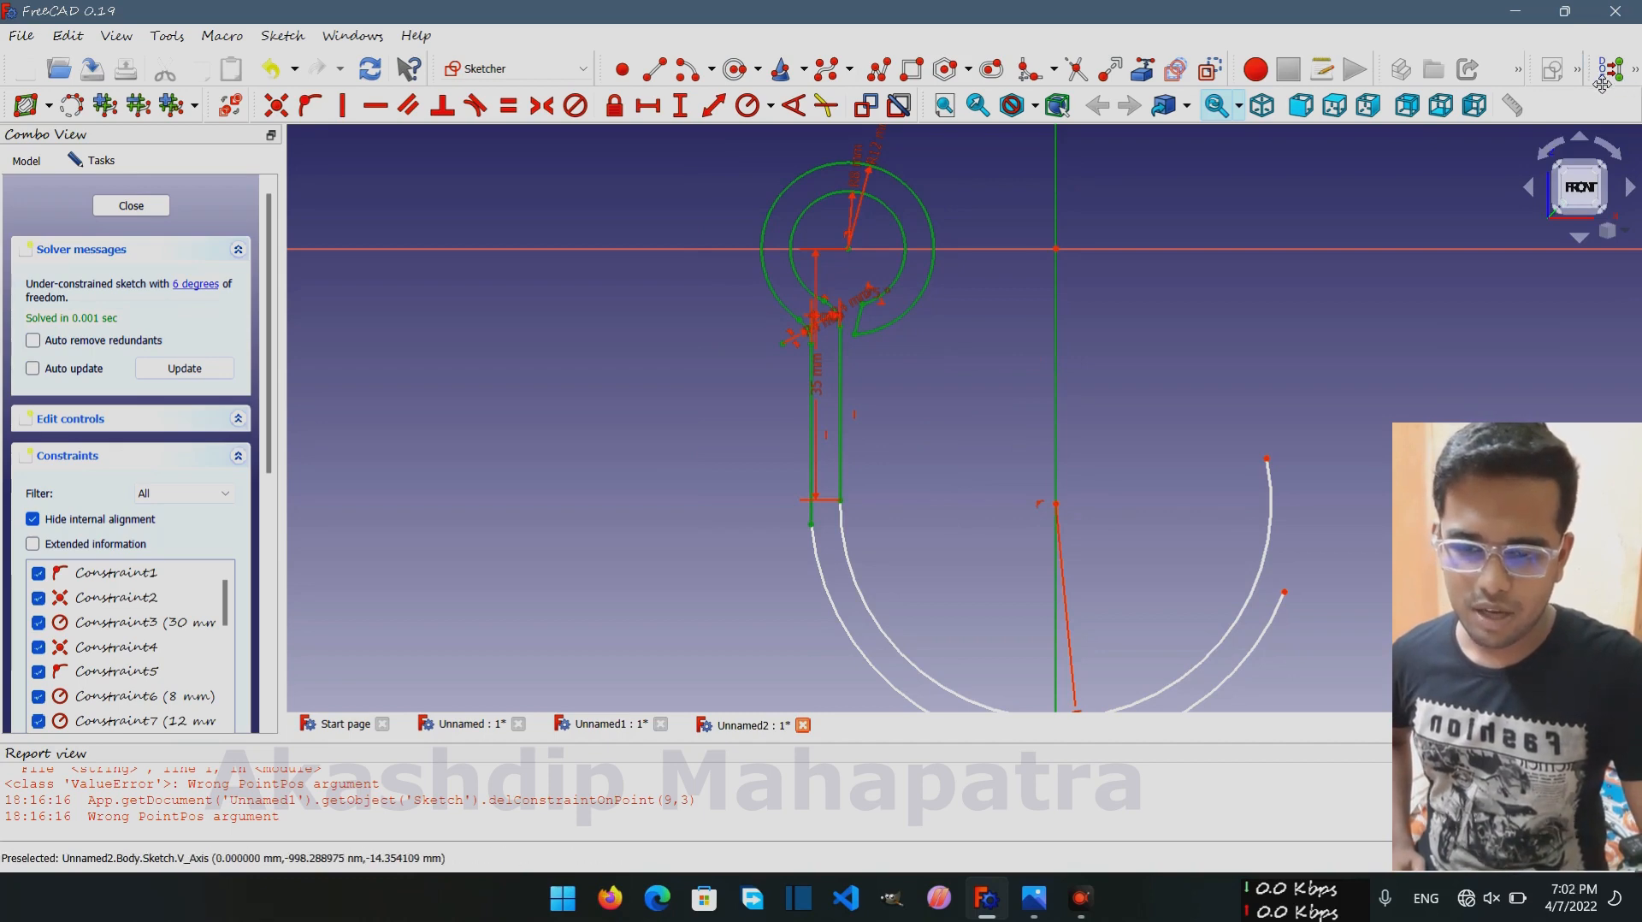
pyautogui.moveTo(1602, 84)
pyautogui.mouseDown()
pyautogui.moveTo(1206, 77)
pyautogui.moveTo(939, 107)
pyautogui.mouseUp()
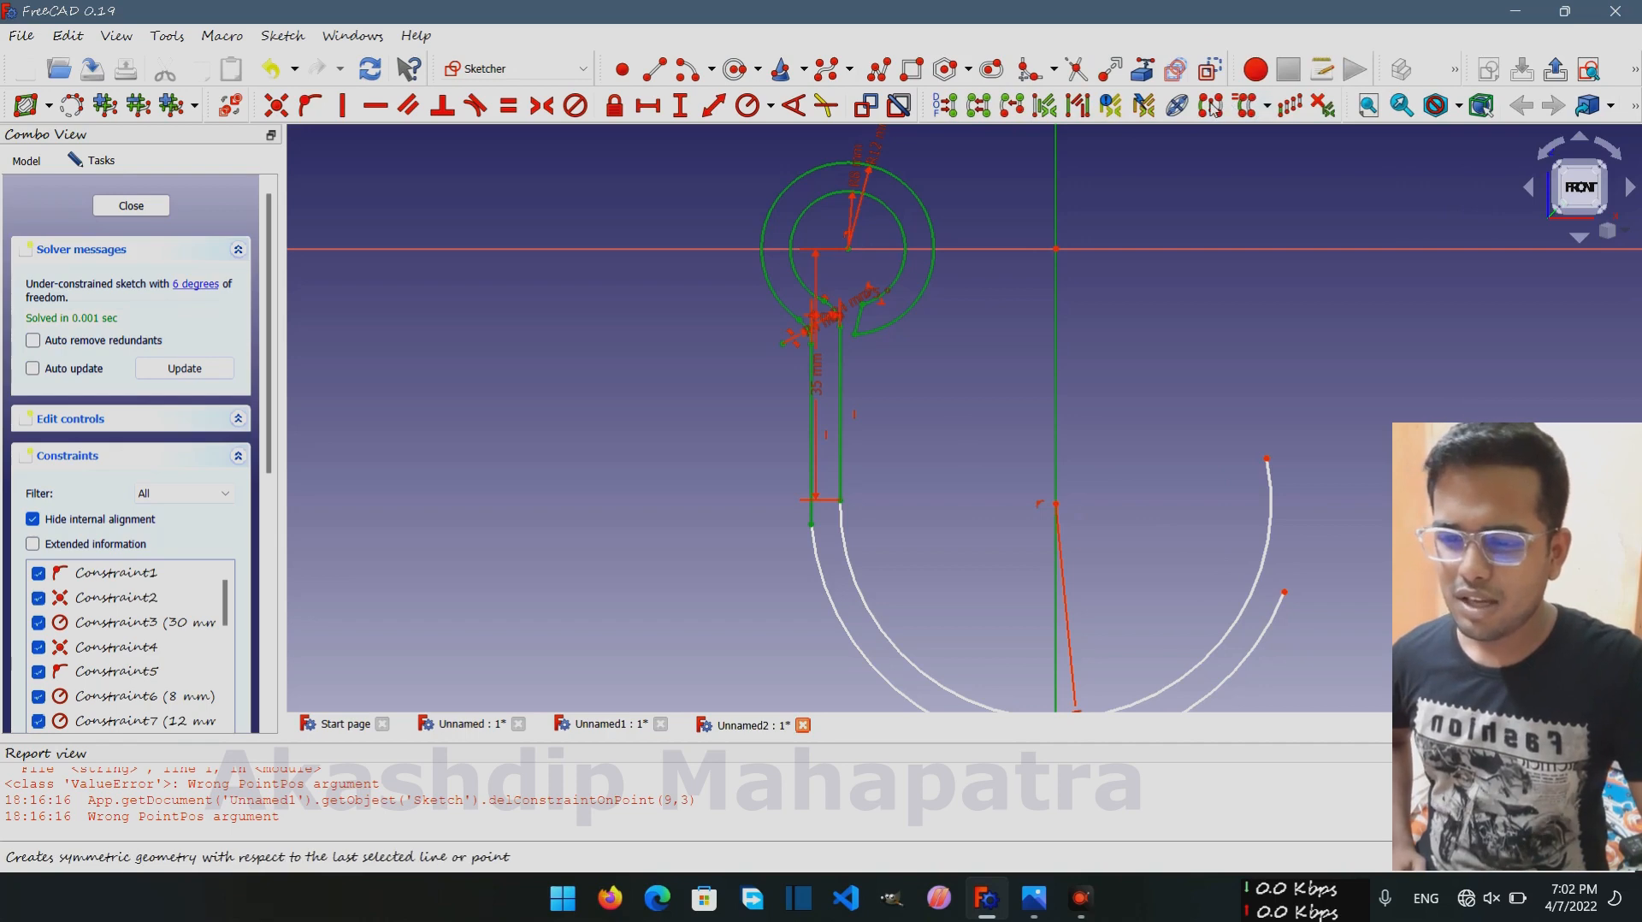
pyautogui.click(1210, 107)
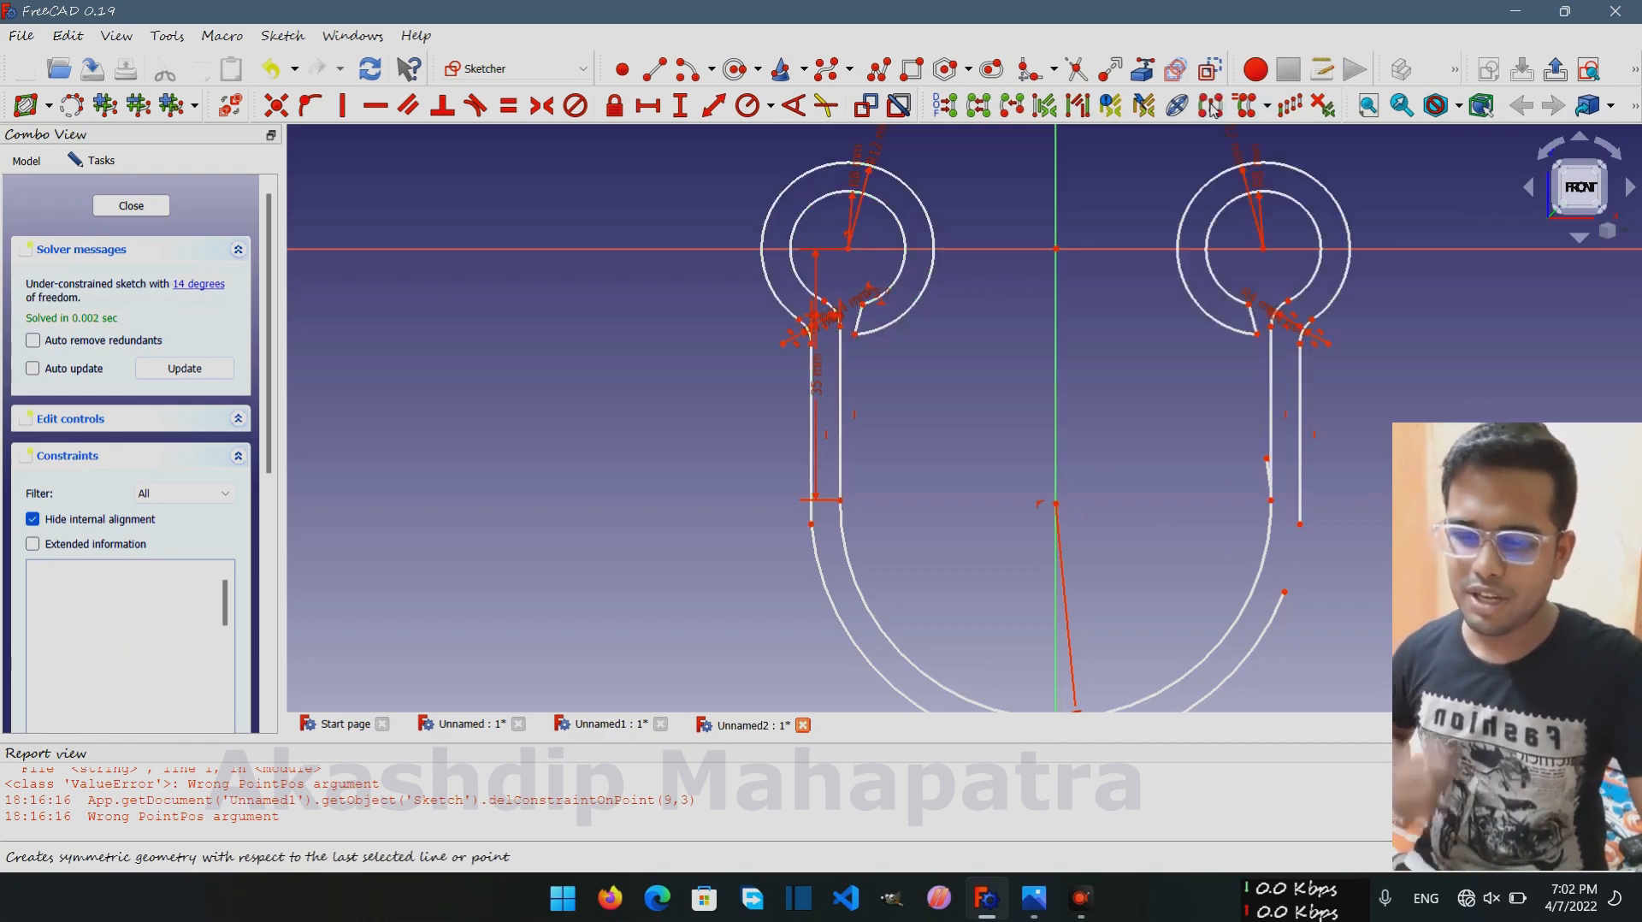
# Make the mirrored outer vertical line's lower end coincident with the free end of the large outer arc
pyautogui.scroll(-1, 1428, 511)
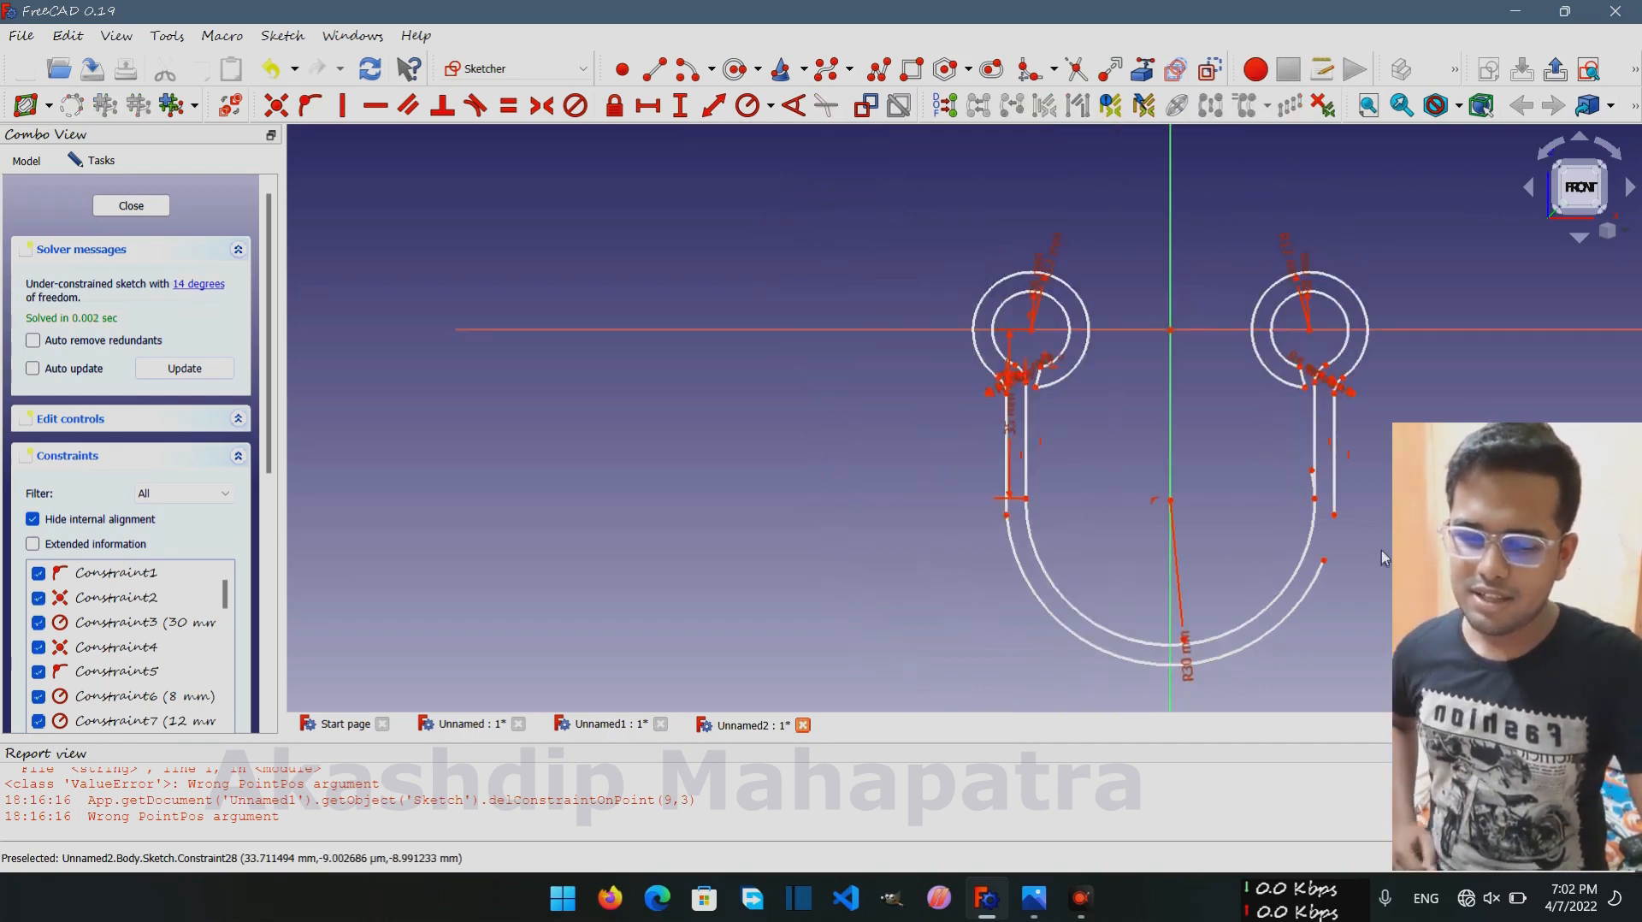
pyautogui.scroll(3, 1377, 549)
pyautogui.click(1236, 432)
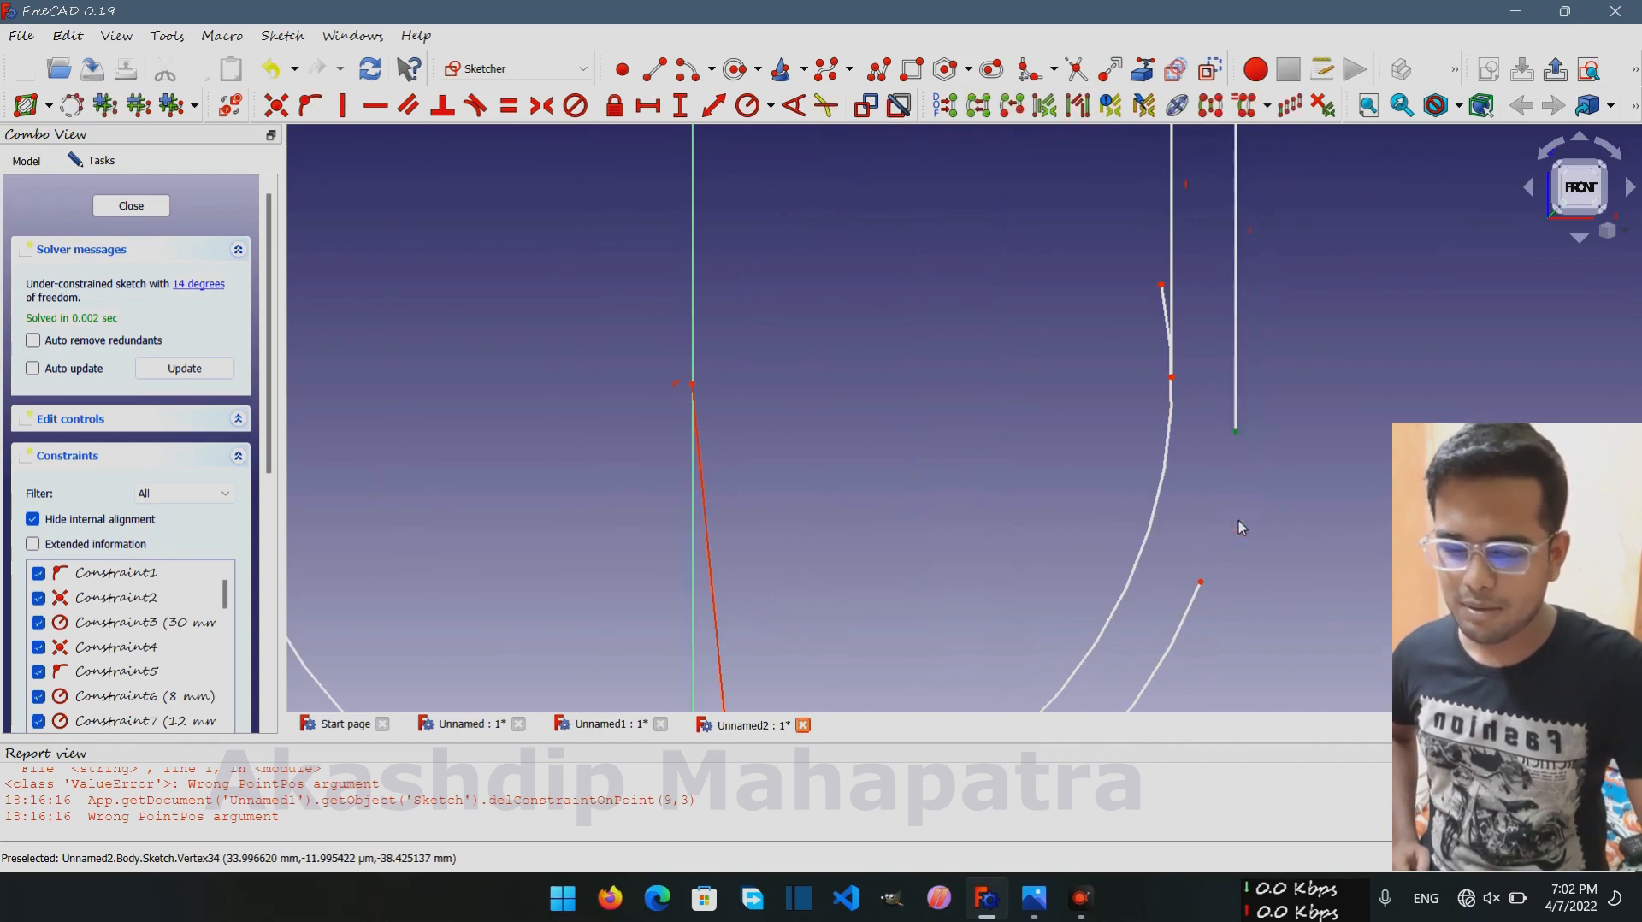
pyautogui.click(1200, 584)
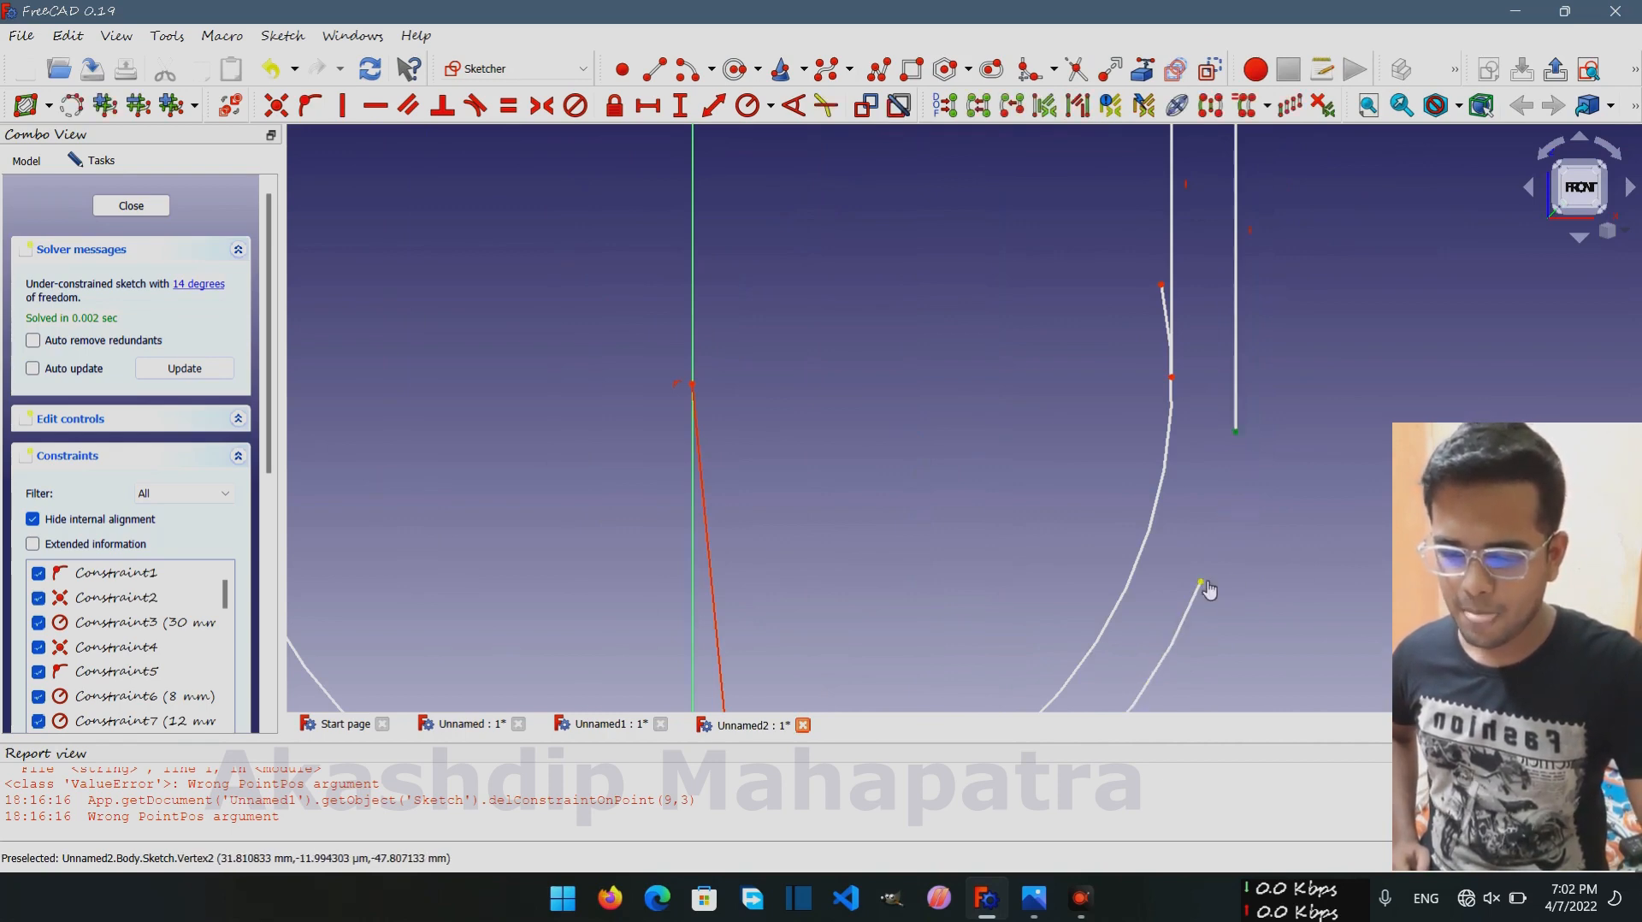
pyautogui.click(275, 105)
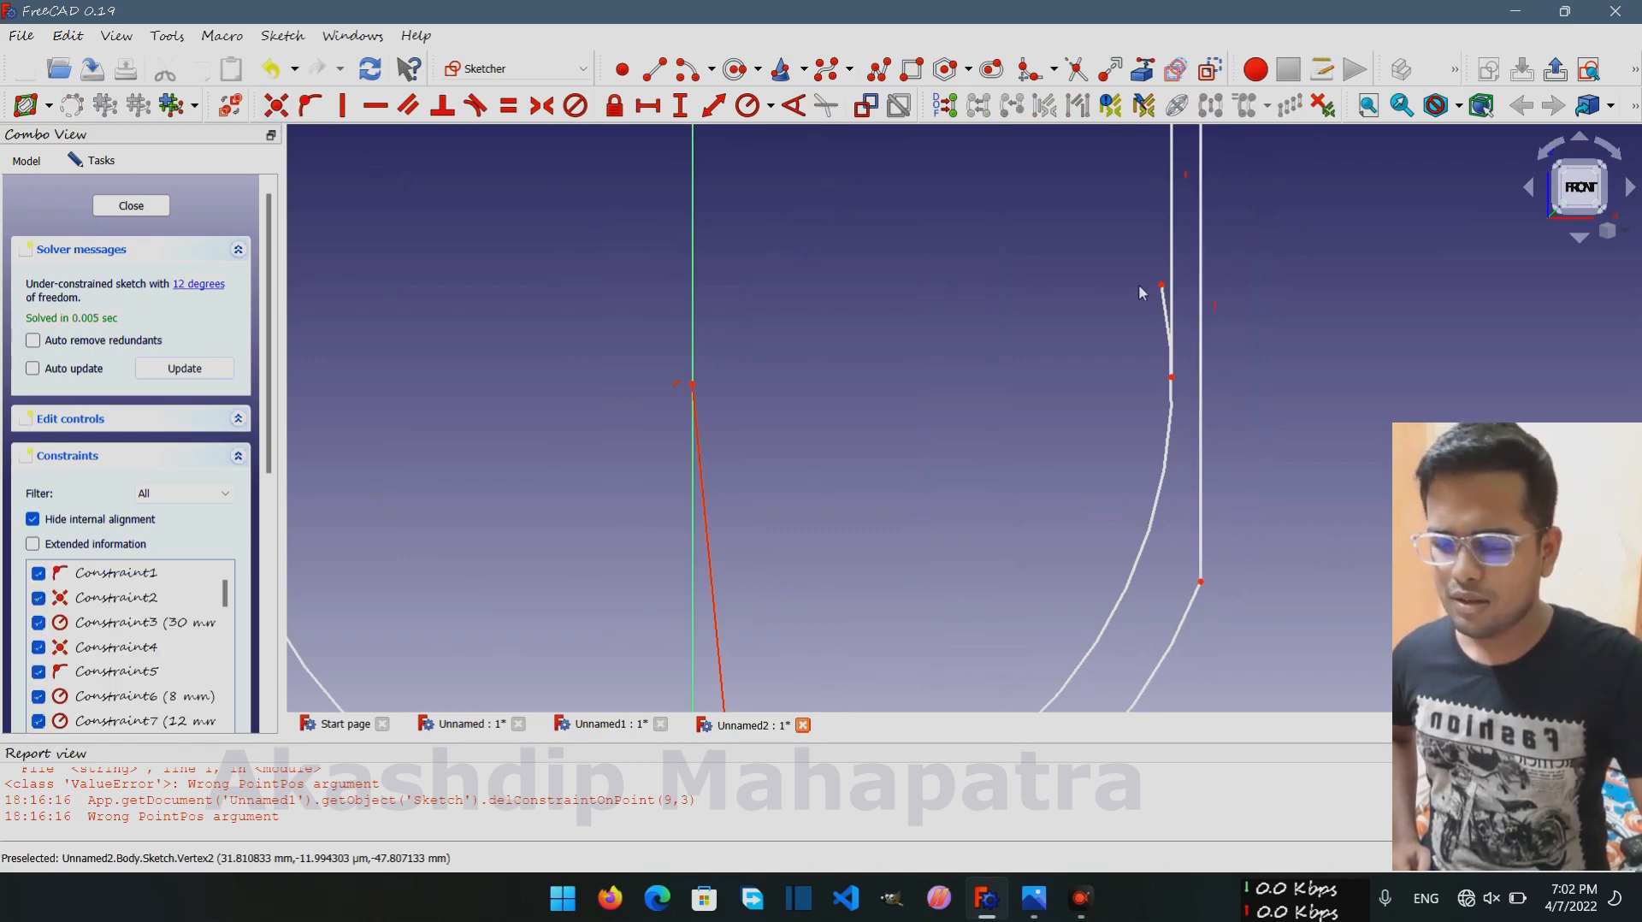
# Make the mirrored inner vertical line's lower end coincident with the free end of the large inner arc
pyautogui.scroll(-3, 1069, 325)
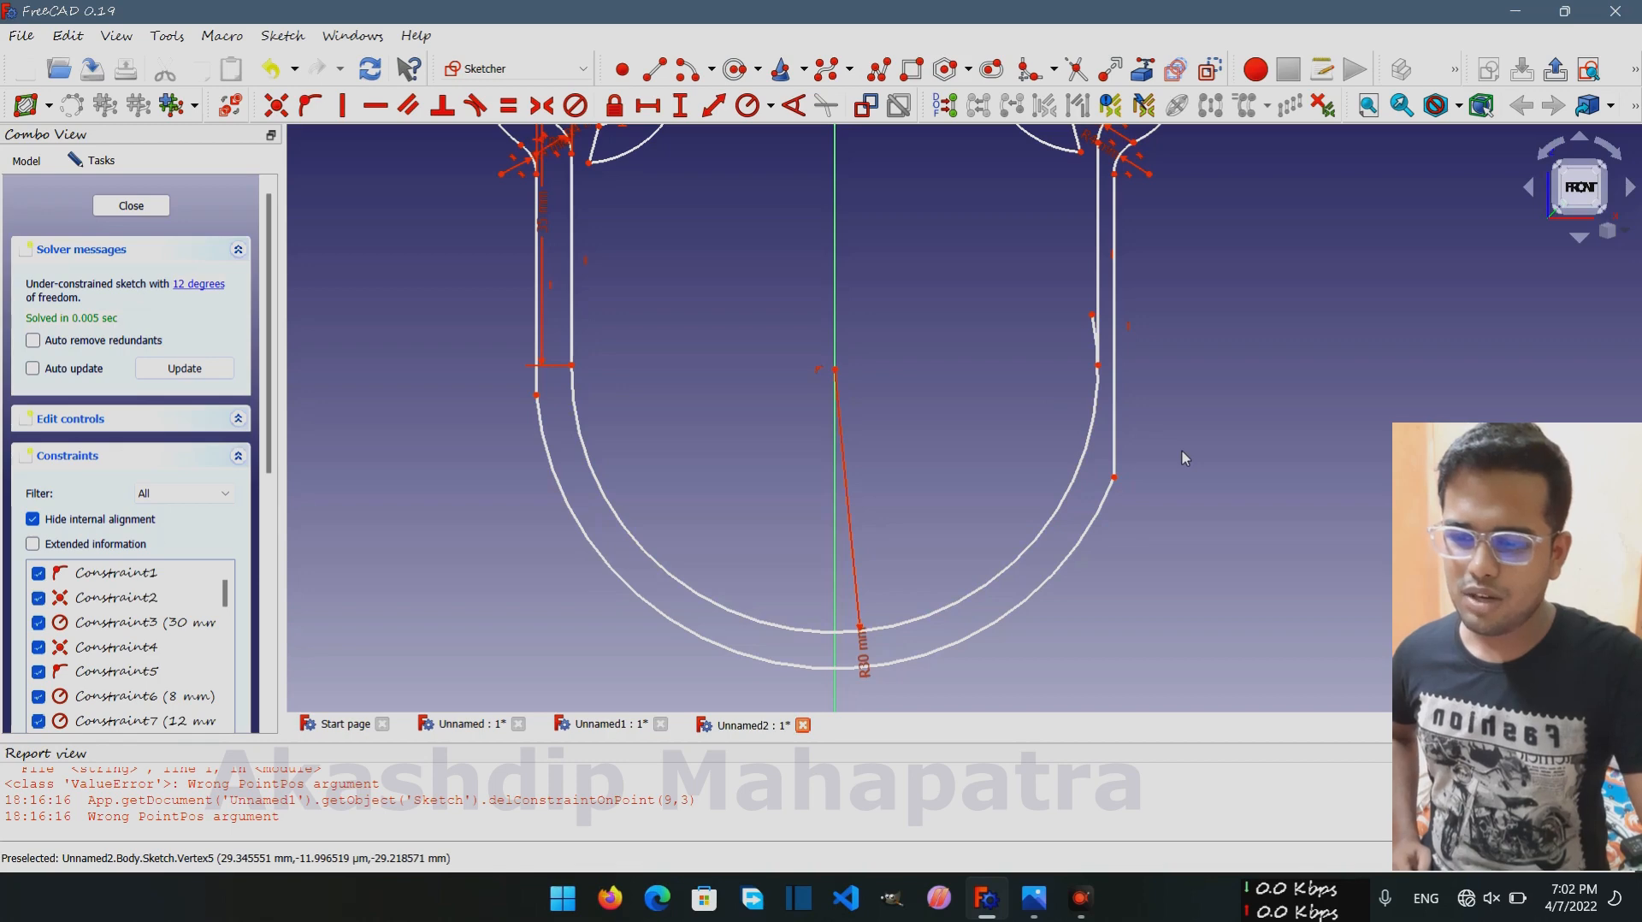
pyautogui.scroll(2, 1109, 345)
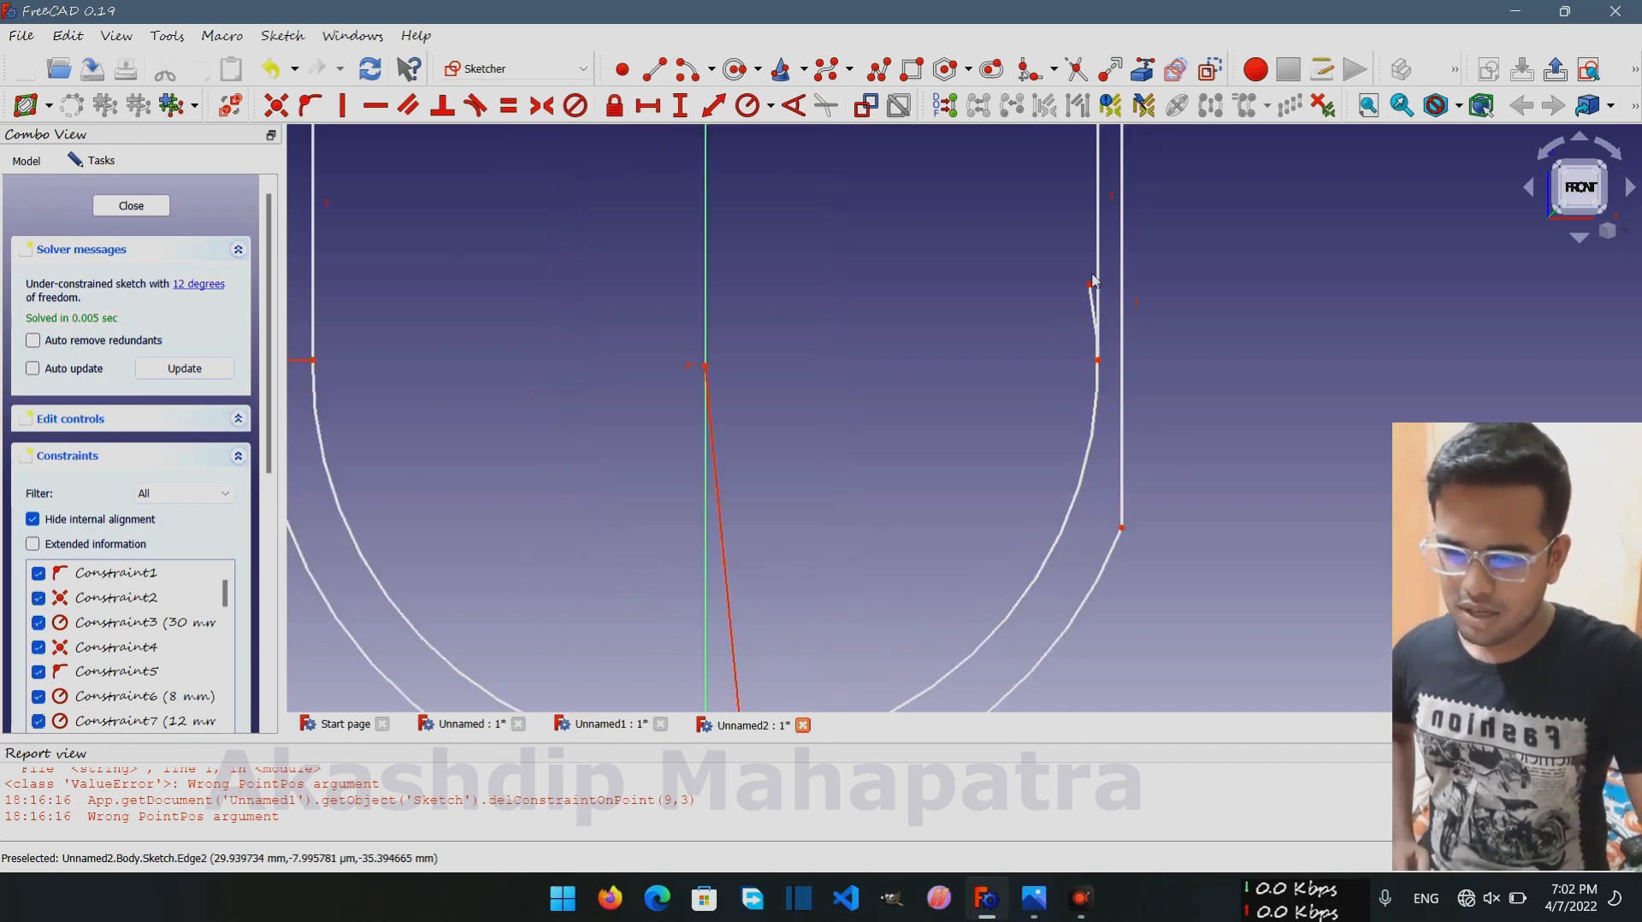
pyautogui.click(1090, 285)
pyautogui.click(1098, 360)
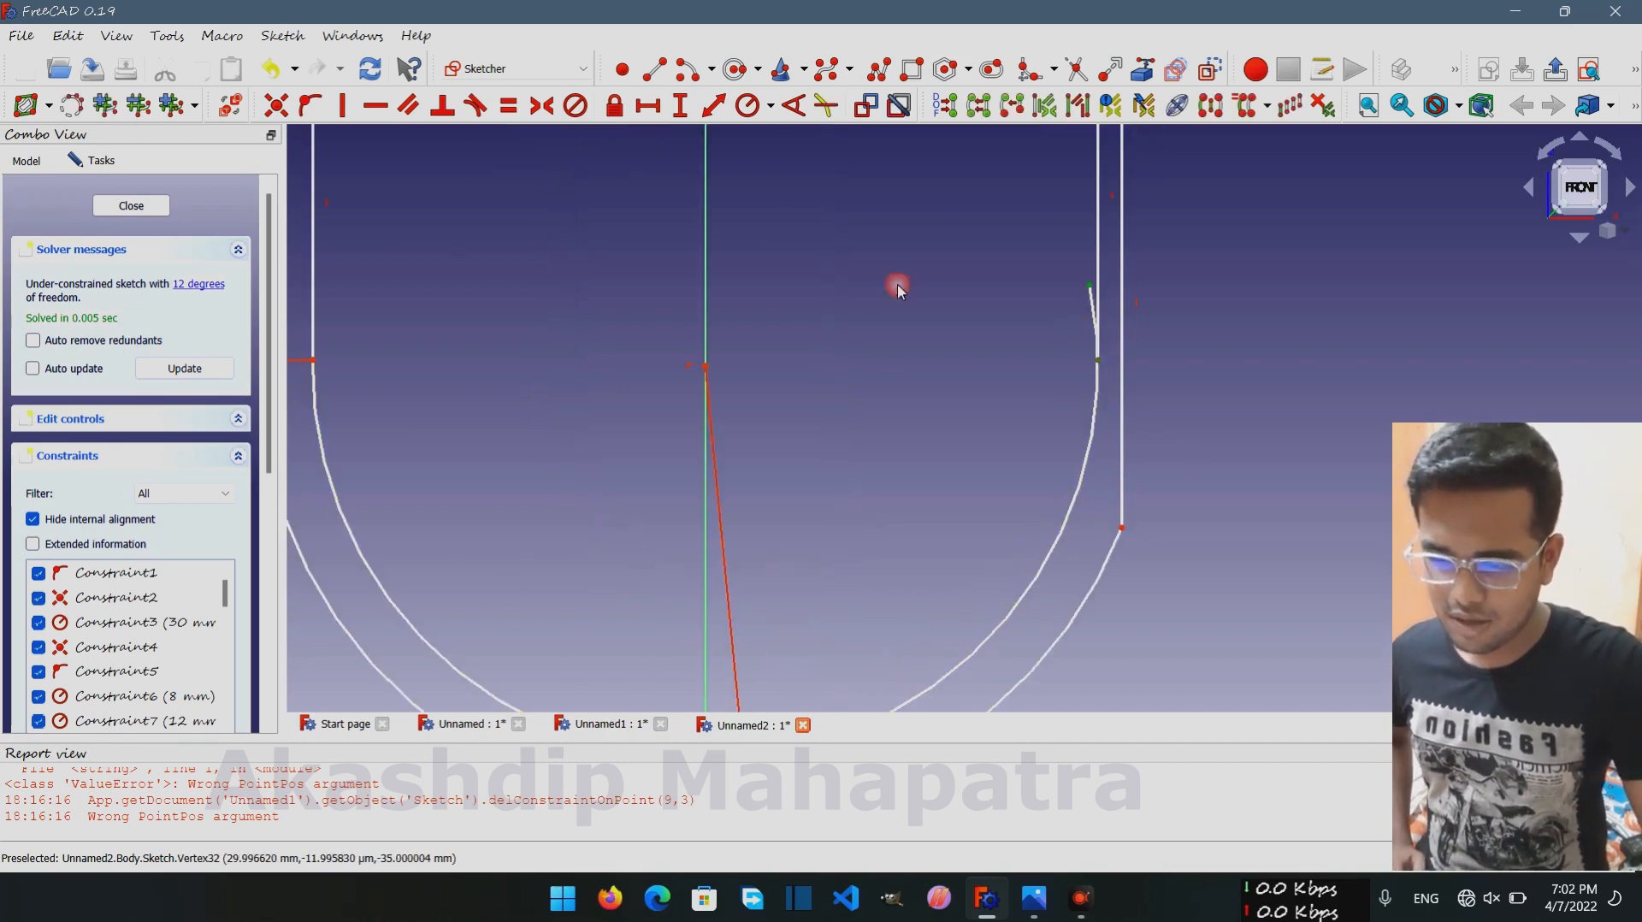
pyautogui.click(313, 114)
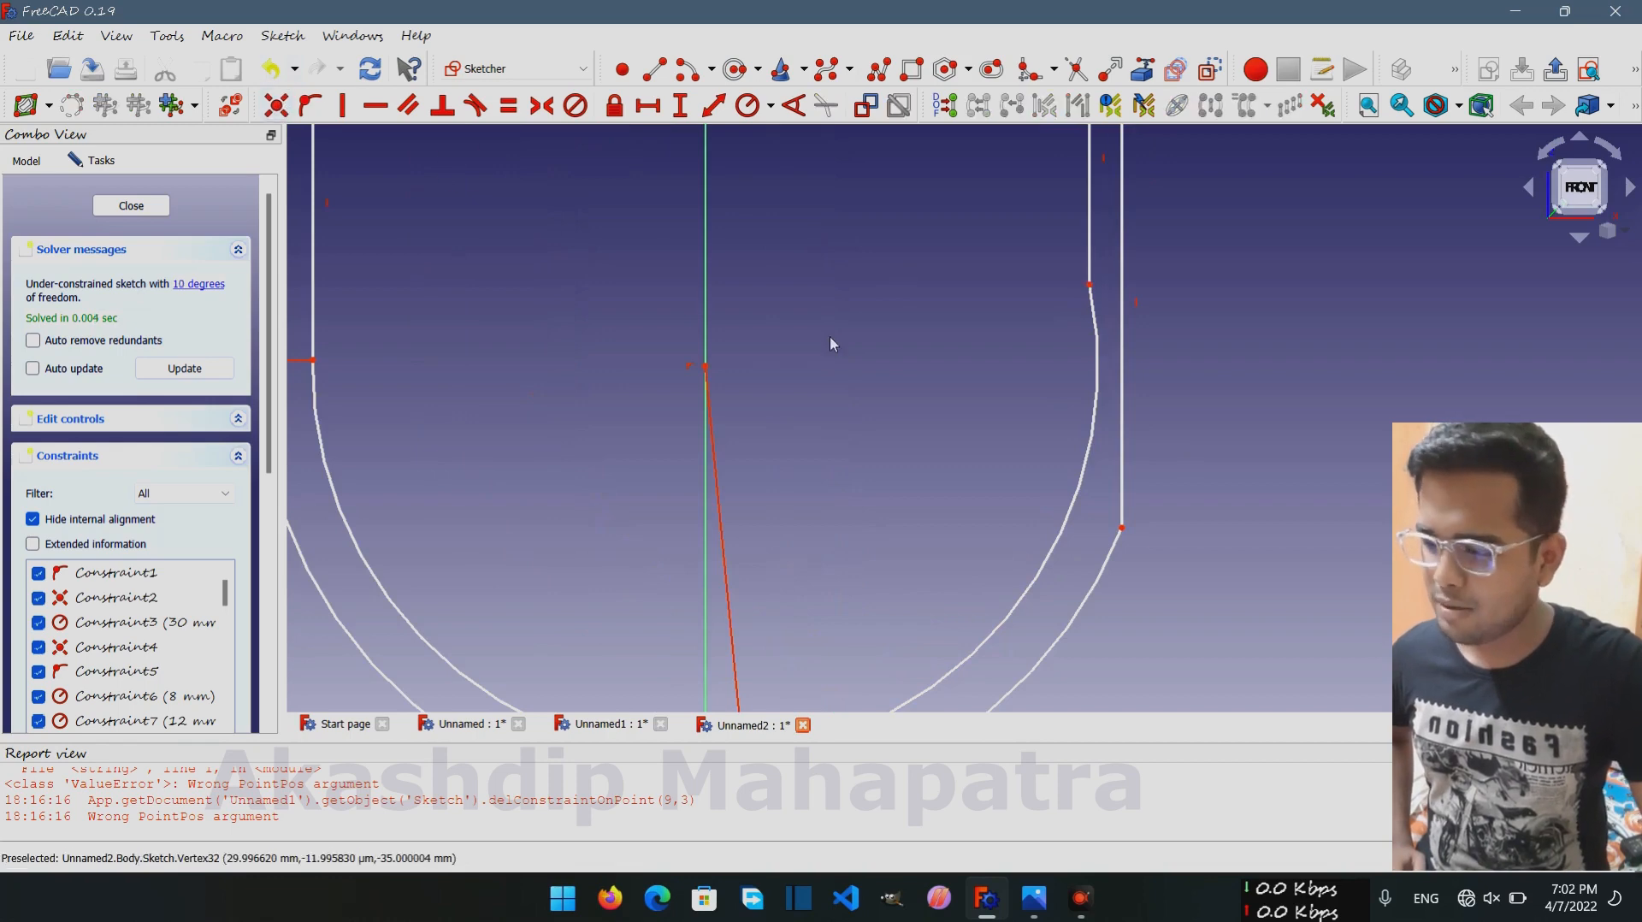
# Try moving the joint between the mirrored outer vertical line and the outer arc upward, and undo the move
pyautogui.scroll(-3, 900, 318)
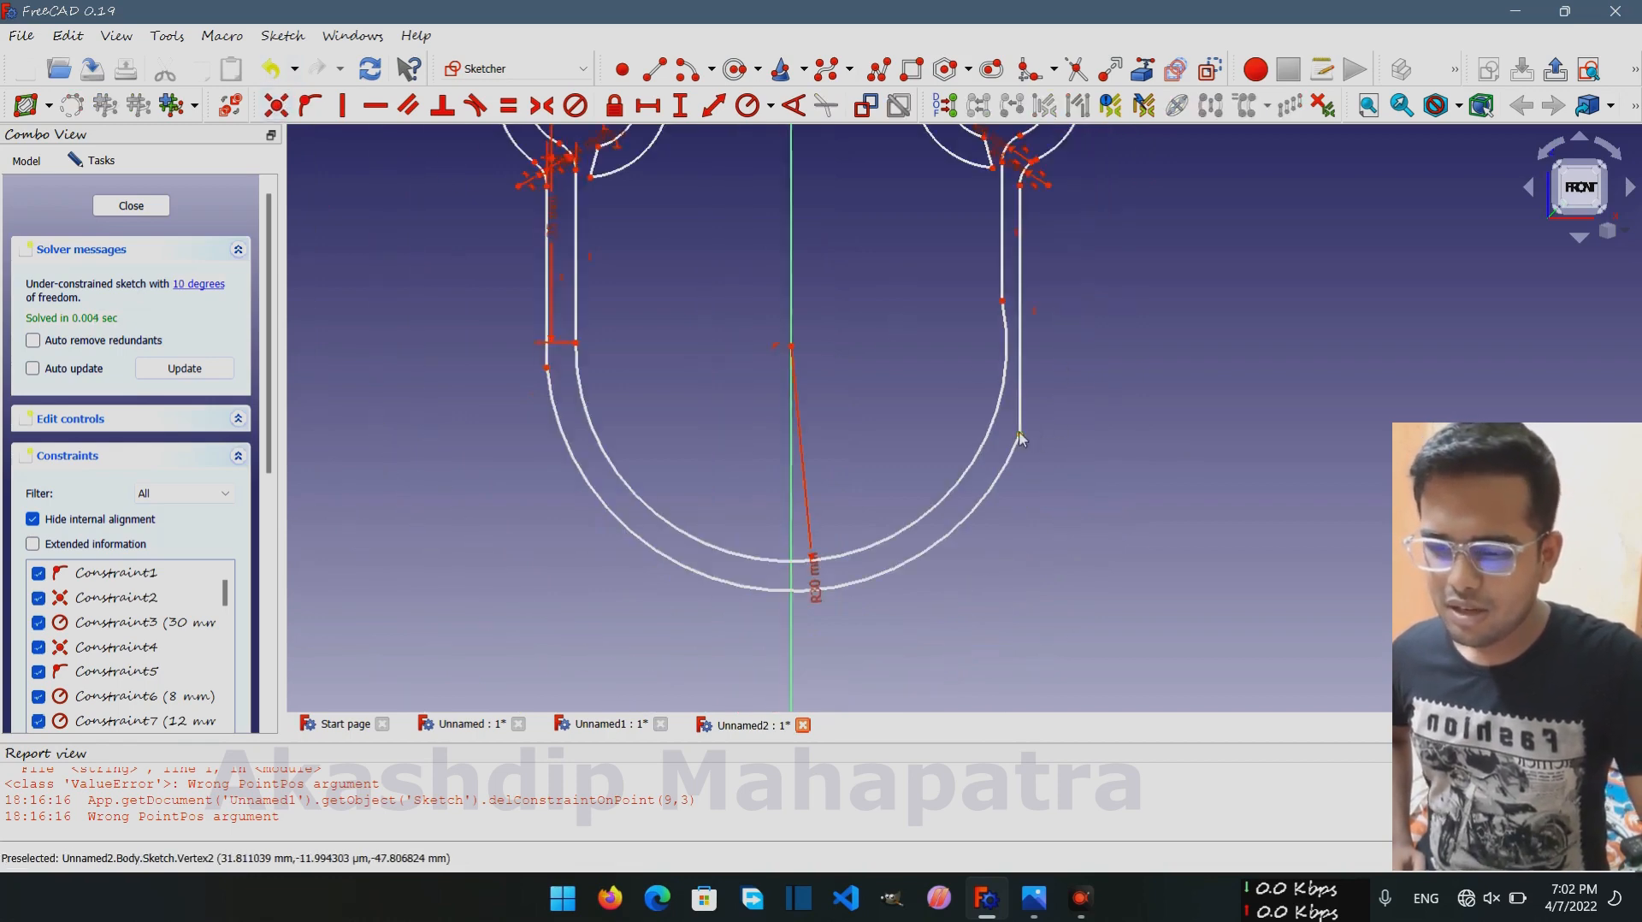
pyautogui.moveTo(1022, 436)
pyautogui.mouseDown()
pyautogui.moveTo(1041, 377)
pyautogui.moveTo(1037, 337)
pyautogui.moveTo(1038, 354)
pyautogui.moveTo(1022, 347)
pyautogui.mouseUp()
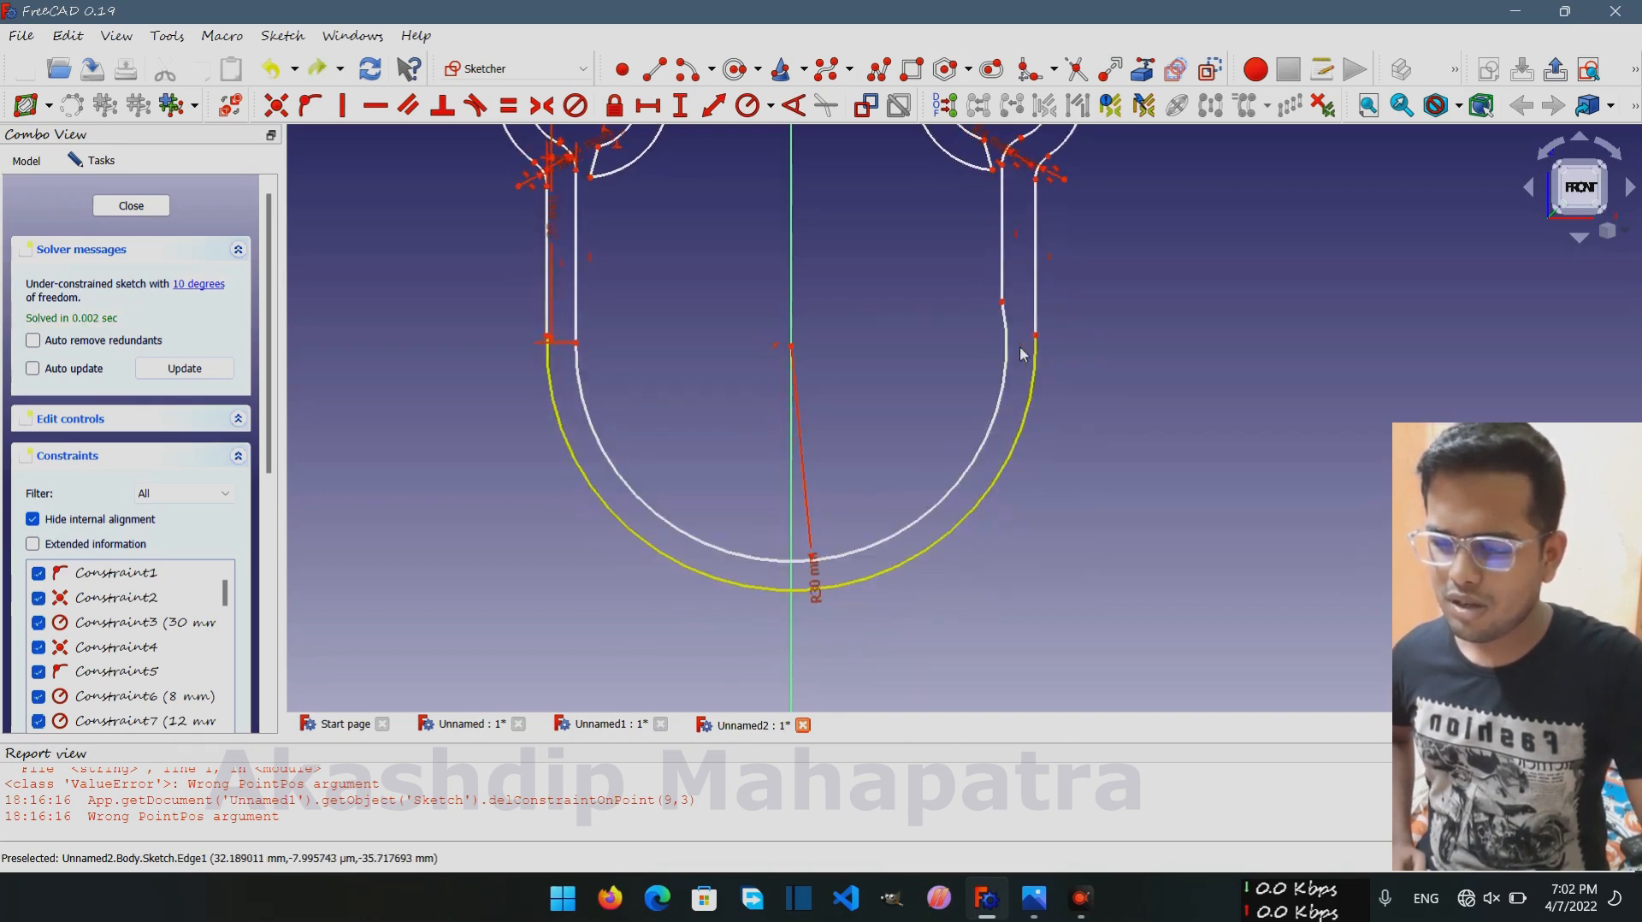
pyautogui.hotkey('ctrl', 'z')
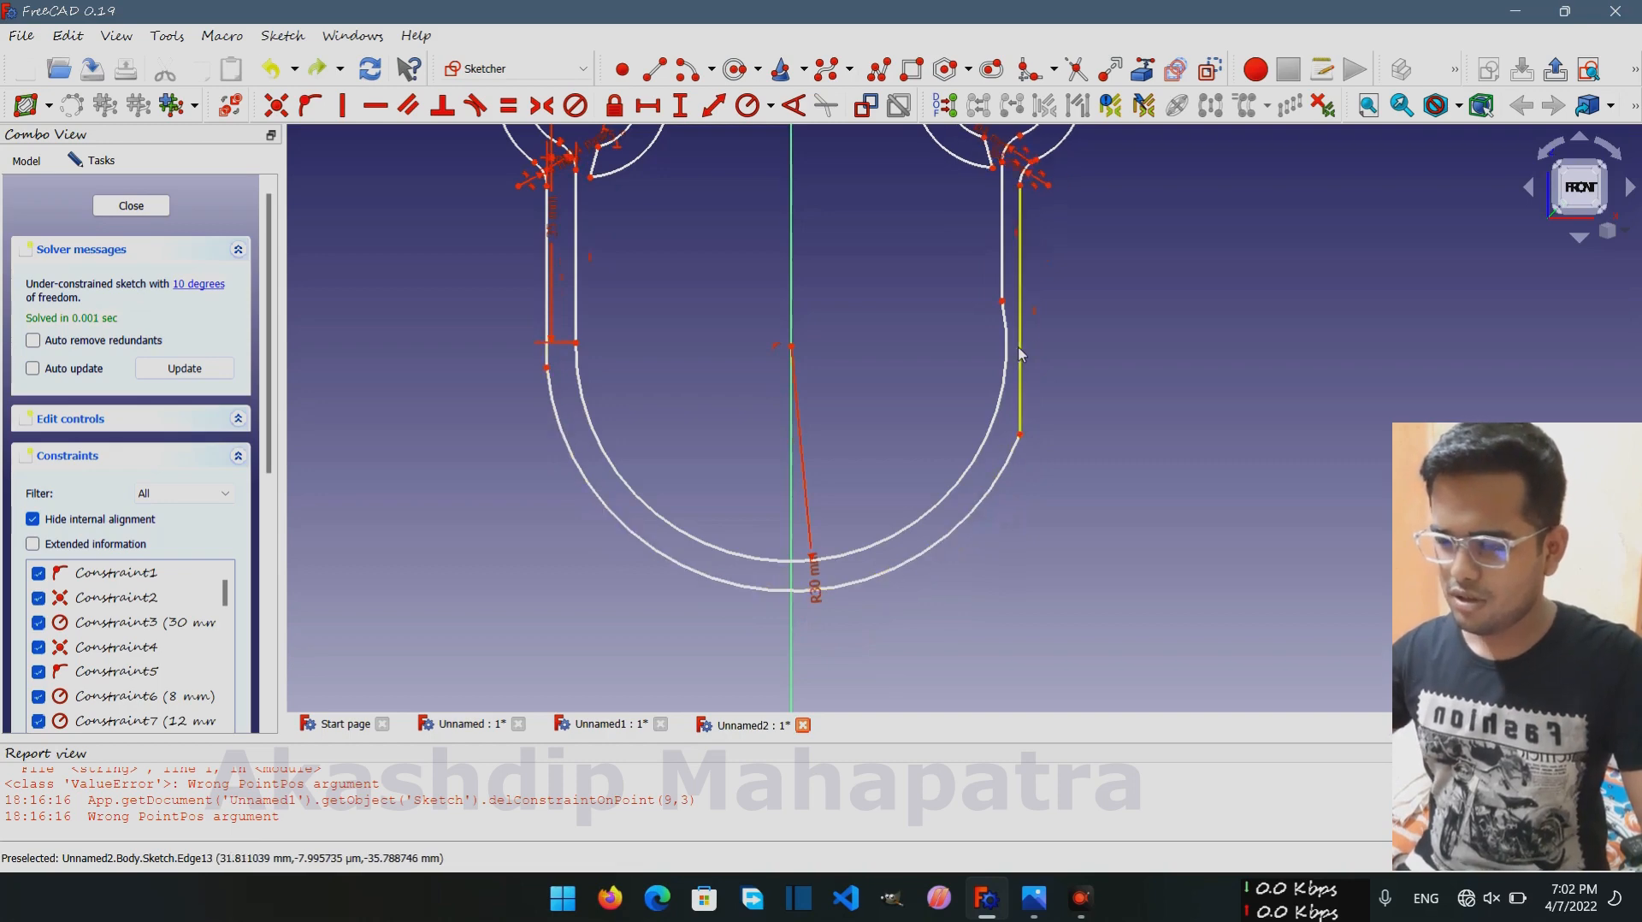
# Undo the line-to-arc coincidences on the mirrored side and move the large outer arc's free end to the outer vertical line's lower end
pyautogui.hotkey('ctrl', 'z')
pyautogui.hotkey('ctrl', 'z')
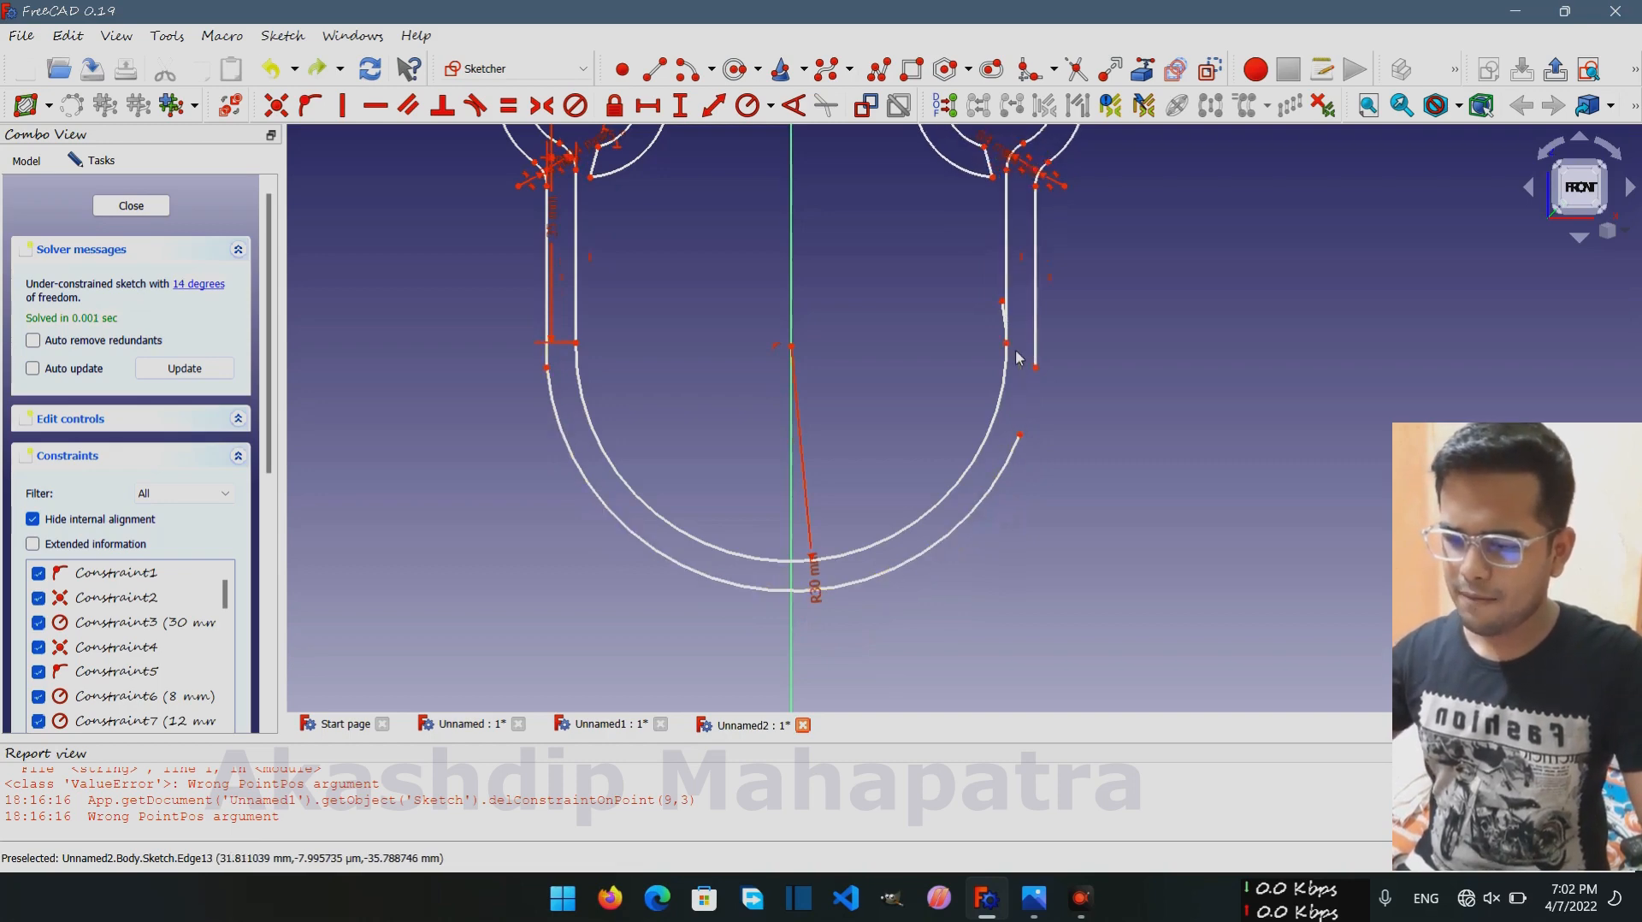
pyautogui.scroll(3, 1024, 407)
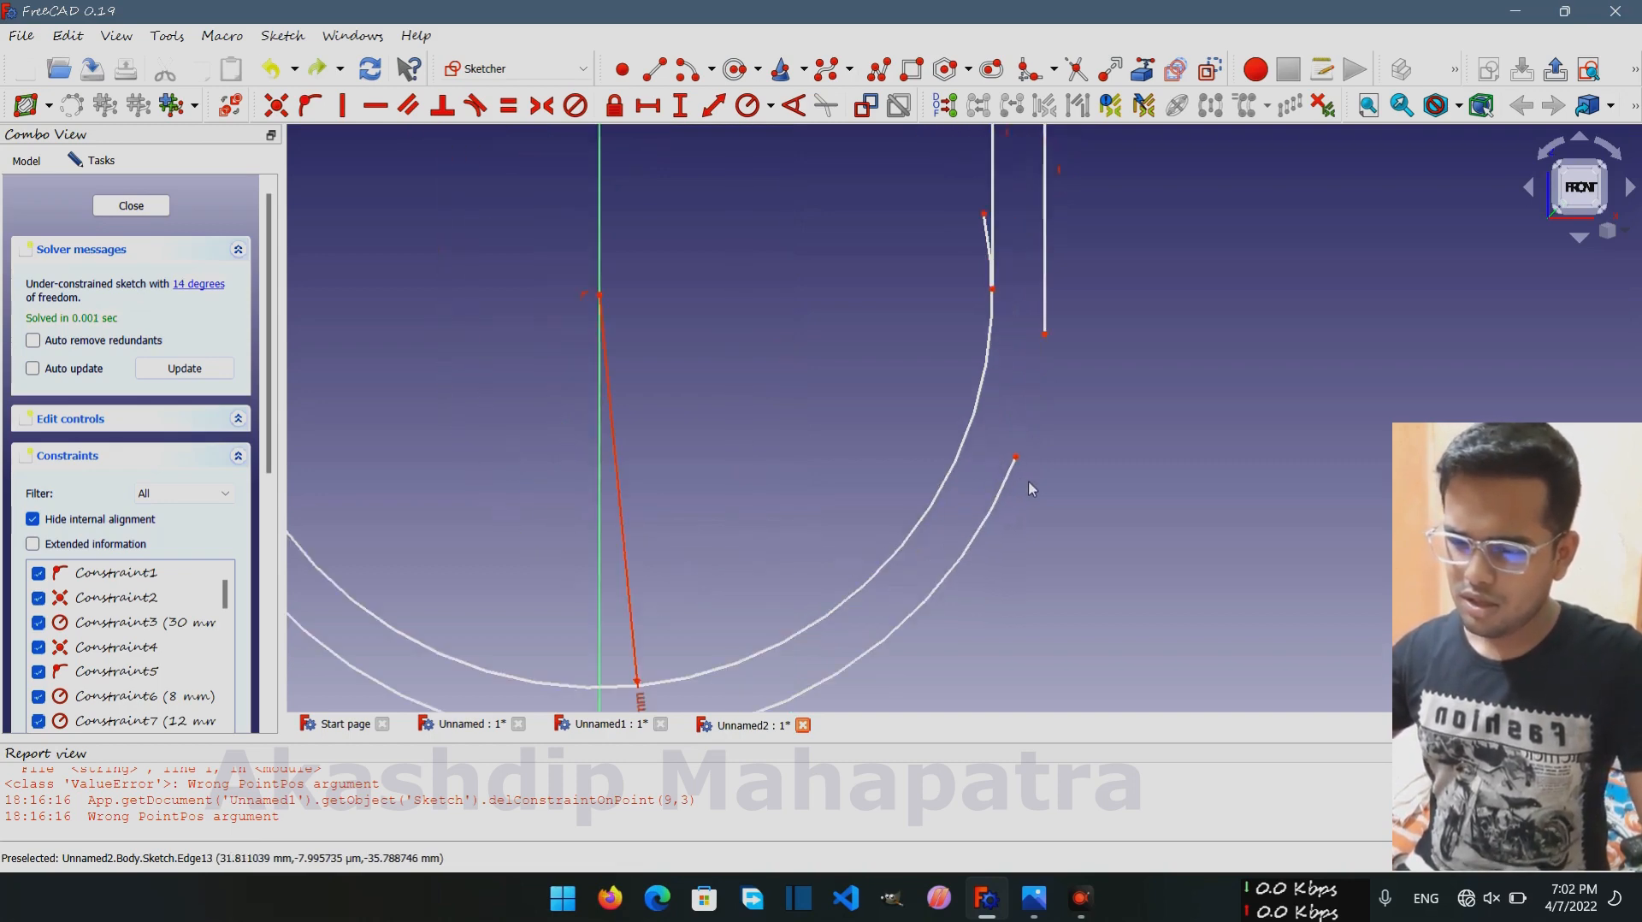
pyautogui.scroll(3, 1007, 367)
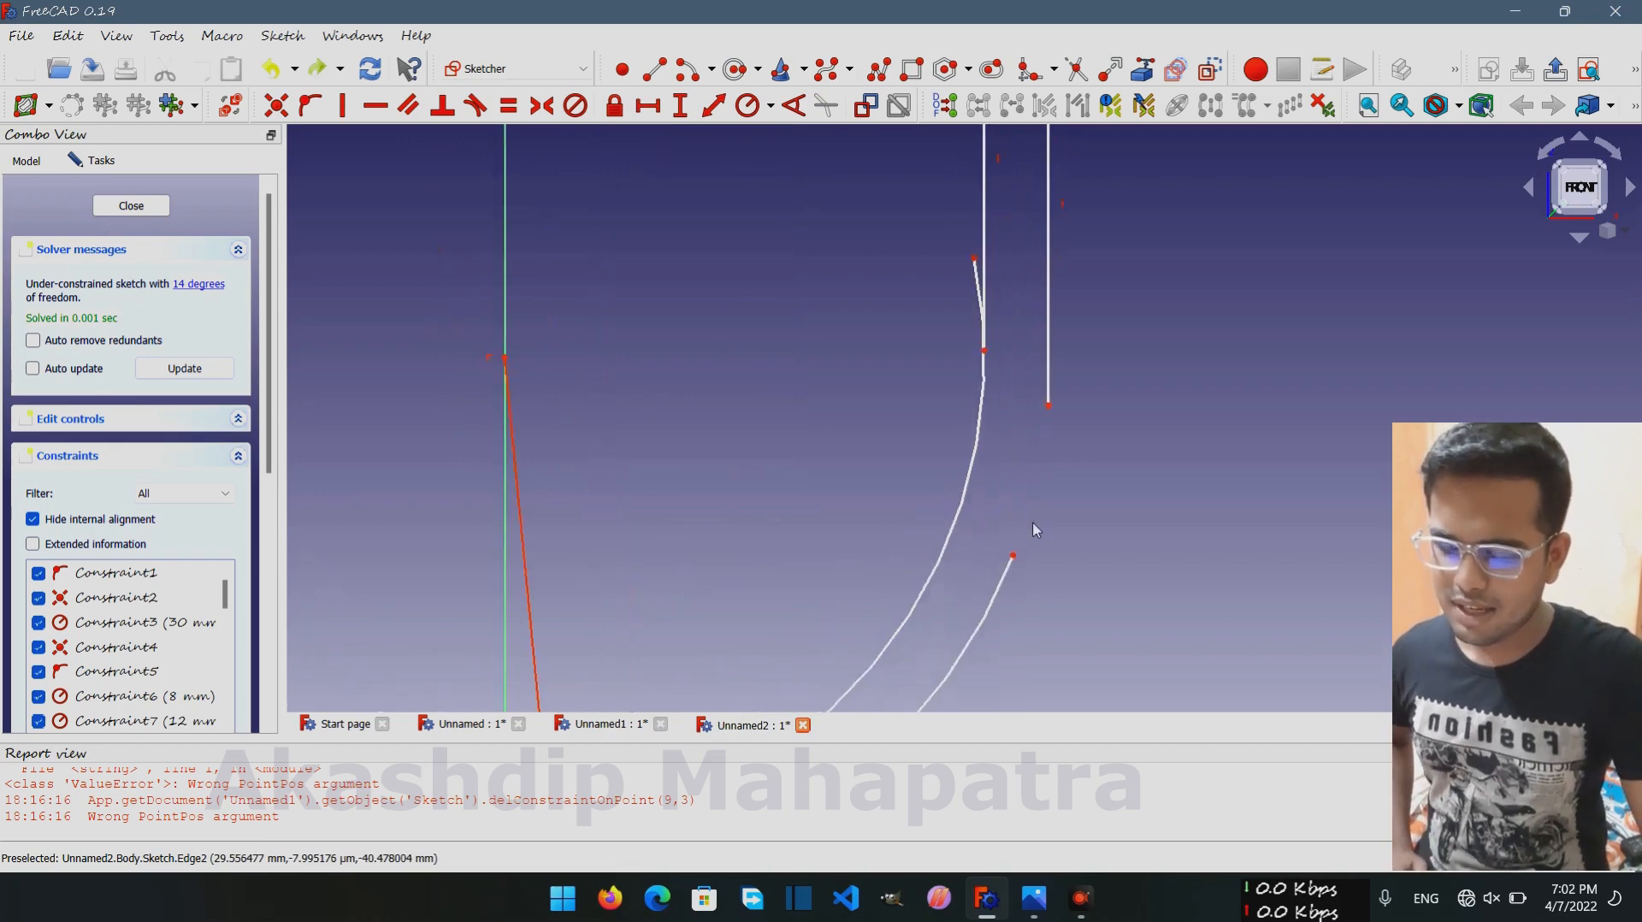
pyautogui.moveTo(1005, 573)
pyautogui.mouseDown()
pyautogui.moveTo(1049, 487)
pyautogui.moveTo(1060, 362)
pyautogui.mouseUp()
pyautogui.click(938, 227)
pyautogui.scroll(-4, 961, 265)
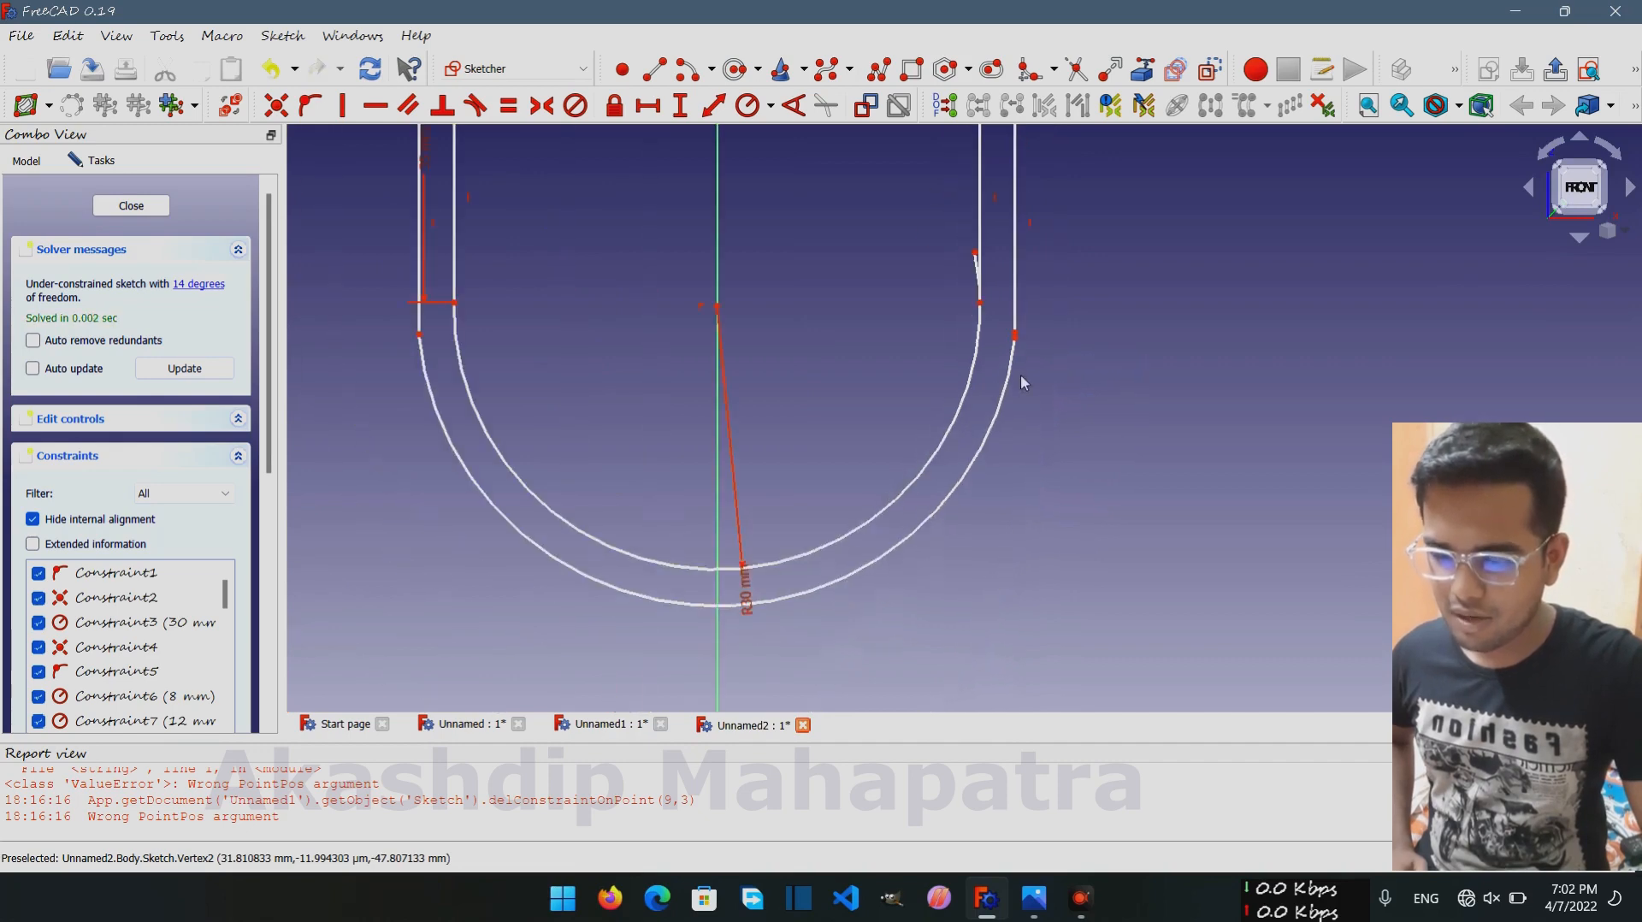
pyautogui.moveTo(1059, 305); pyautogui.dragTo(1081, 536, button='middle')
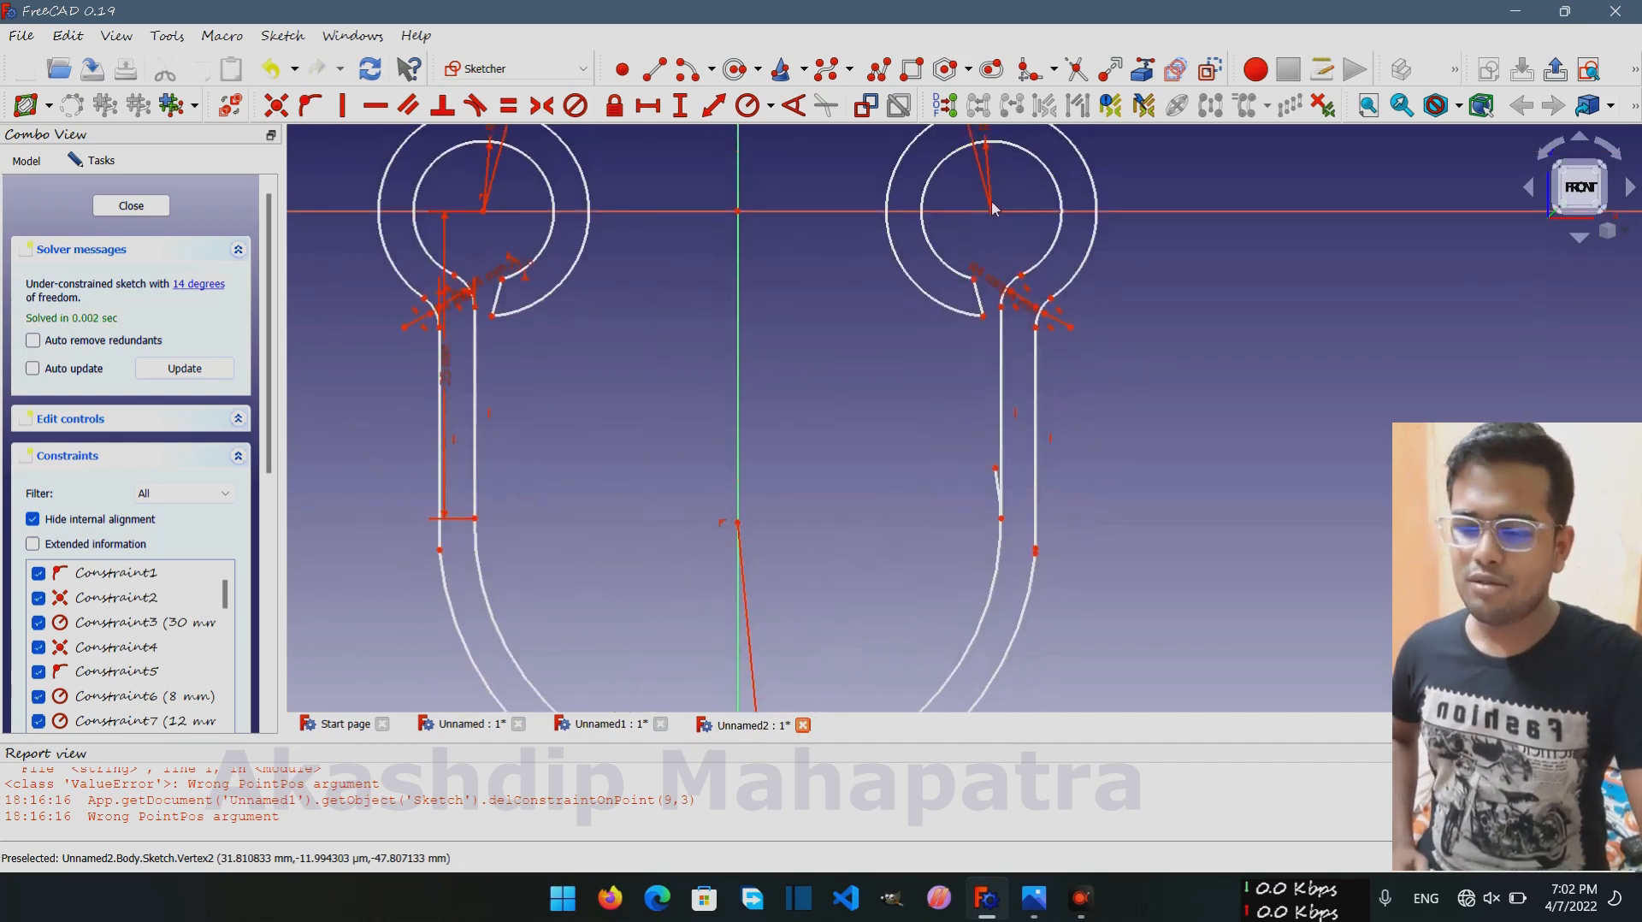
pyautogui.scroll(-1, 1106, 439)
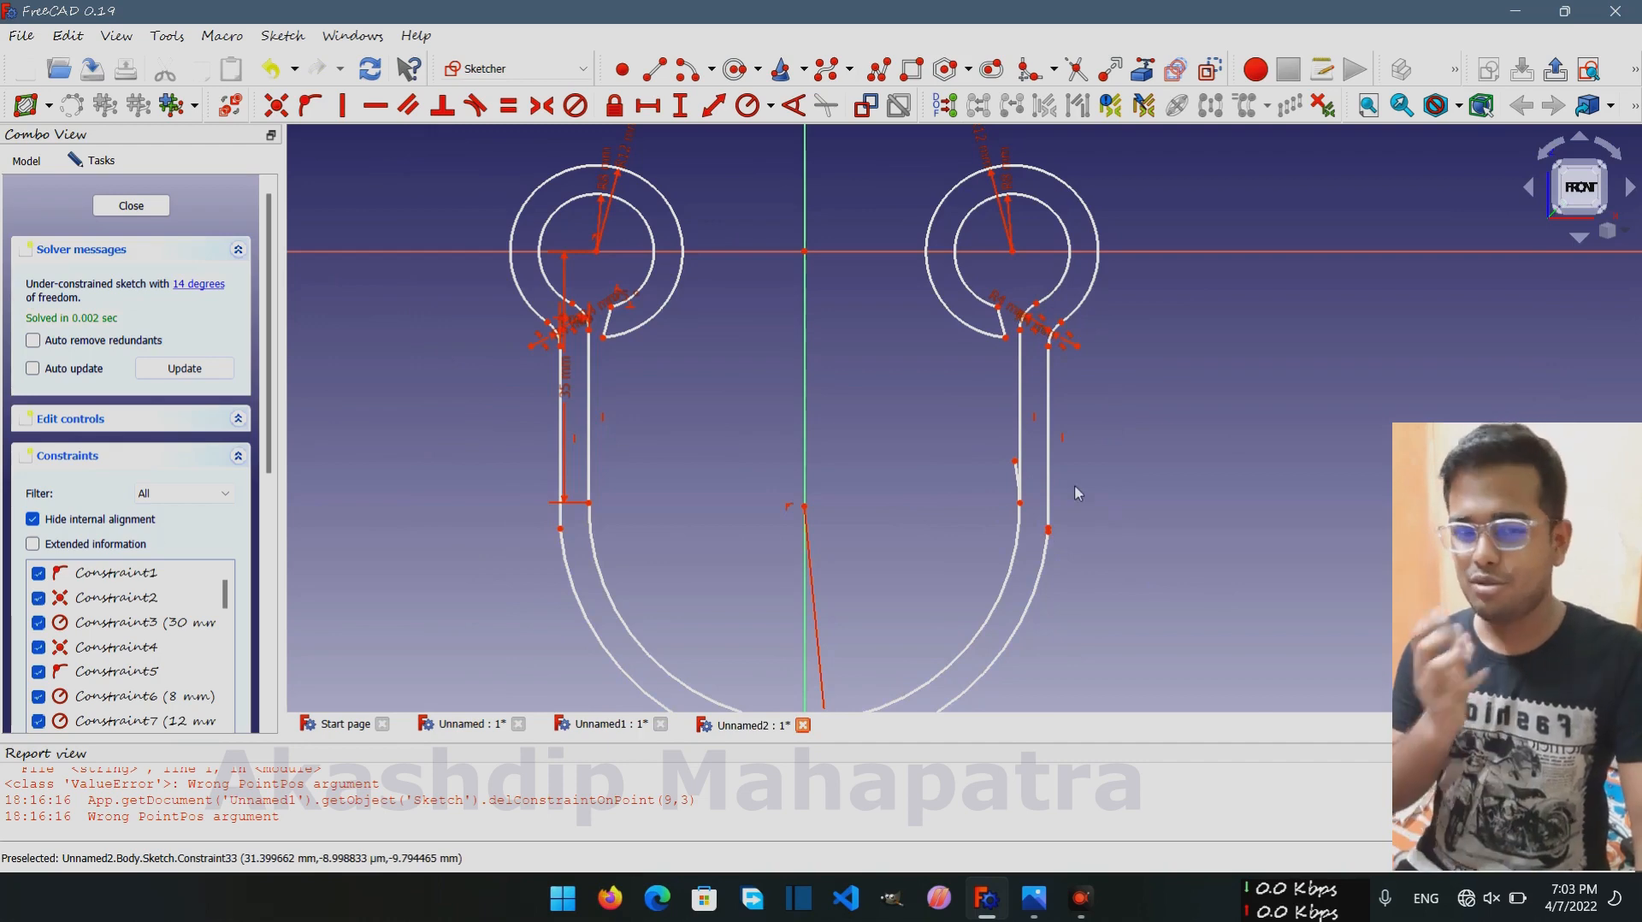
# Move the large inner arc's free end down to just below the mirrored inner vertical line's lower end
pyautogui.scroll(5, 1075, 484)
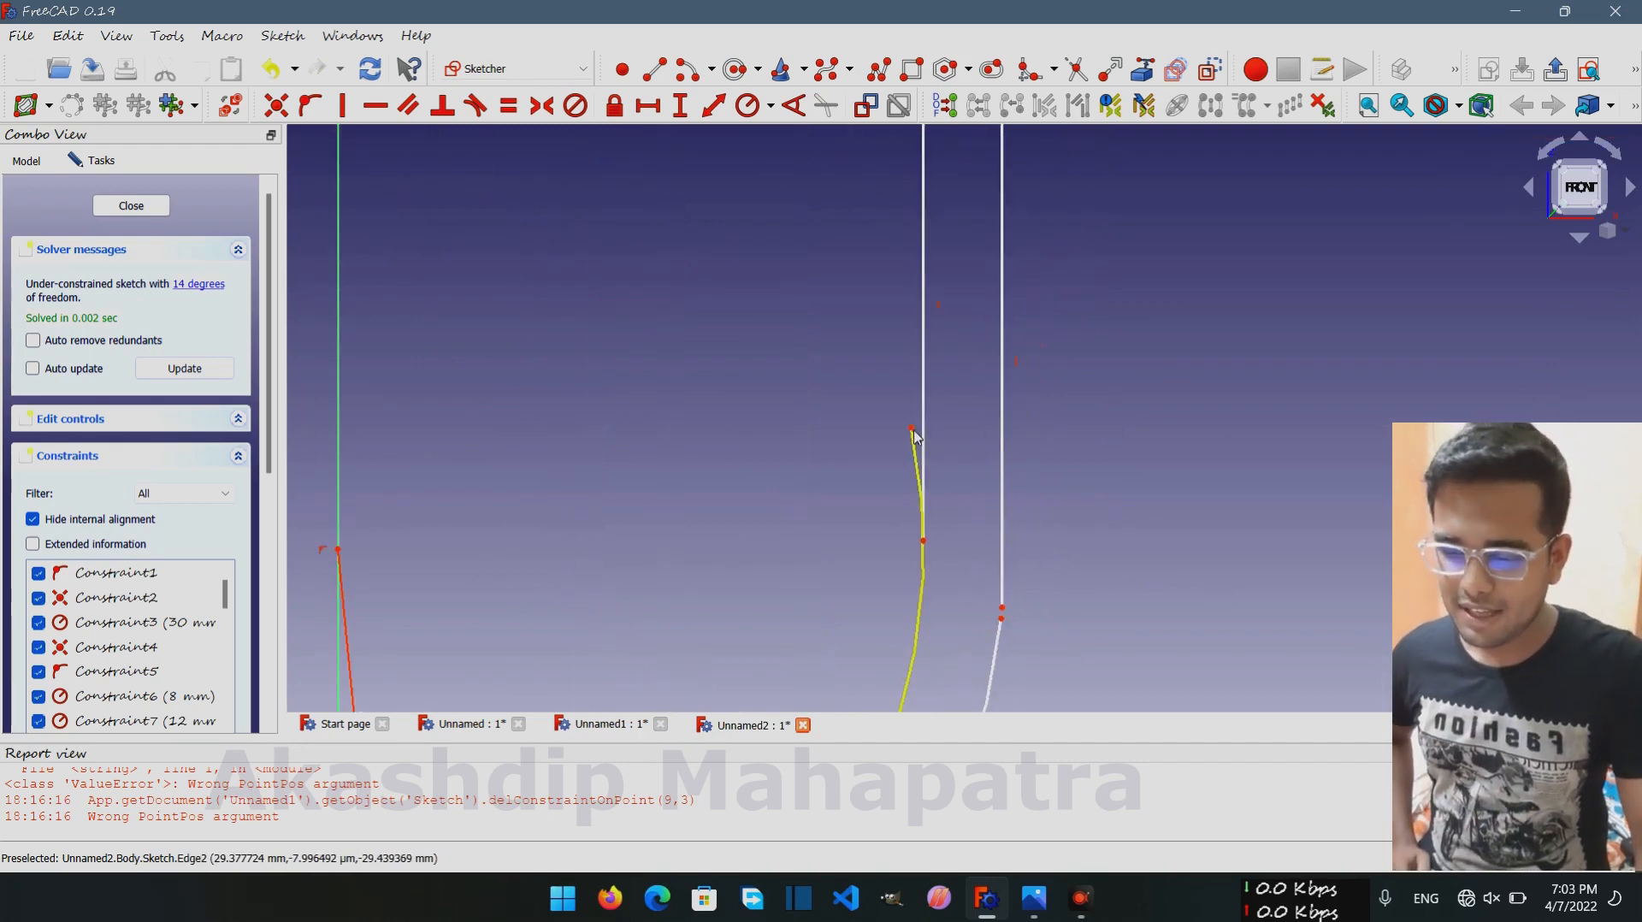
pyautogui.moveTo(913, 435); pyautogui.dragTo(934, 565)
pyautogui.scroll(-3, 1011, 568)
pyautogui.scroll(2, 1012, 569)
pyautogui.scroll(-5, 1011, 568)
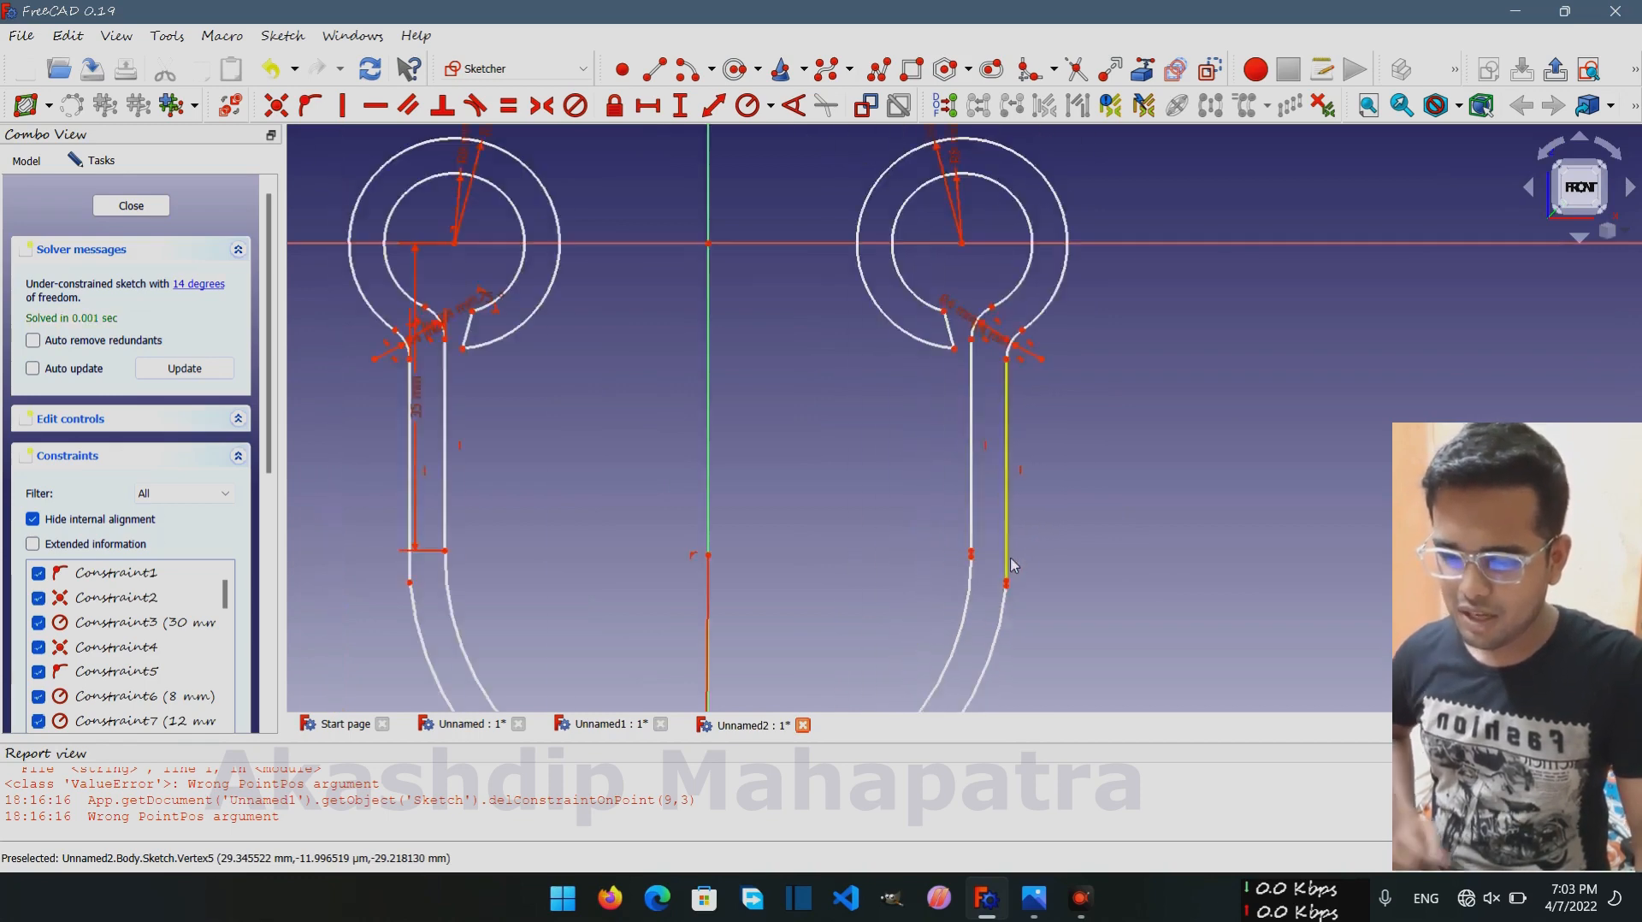
# Make the inner arc's free end coincident with the lower end of the mirrored inner vertical line
pyautogui.scroll(3, 1012, 565)
pyautogui.scroll(3, 1012, 564)
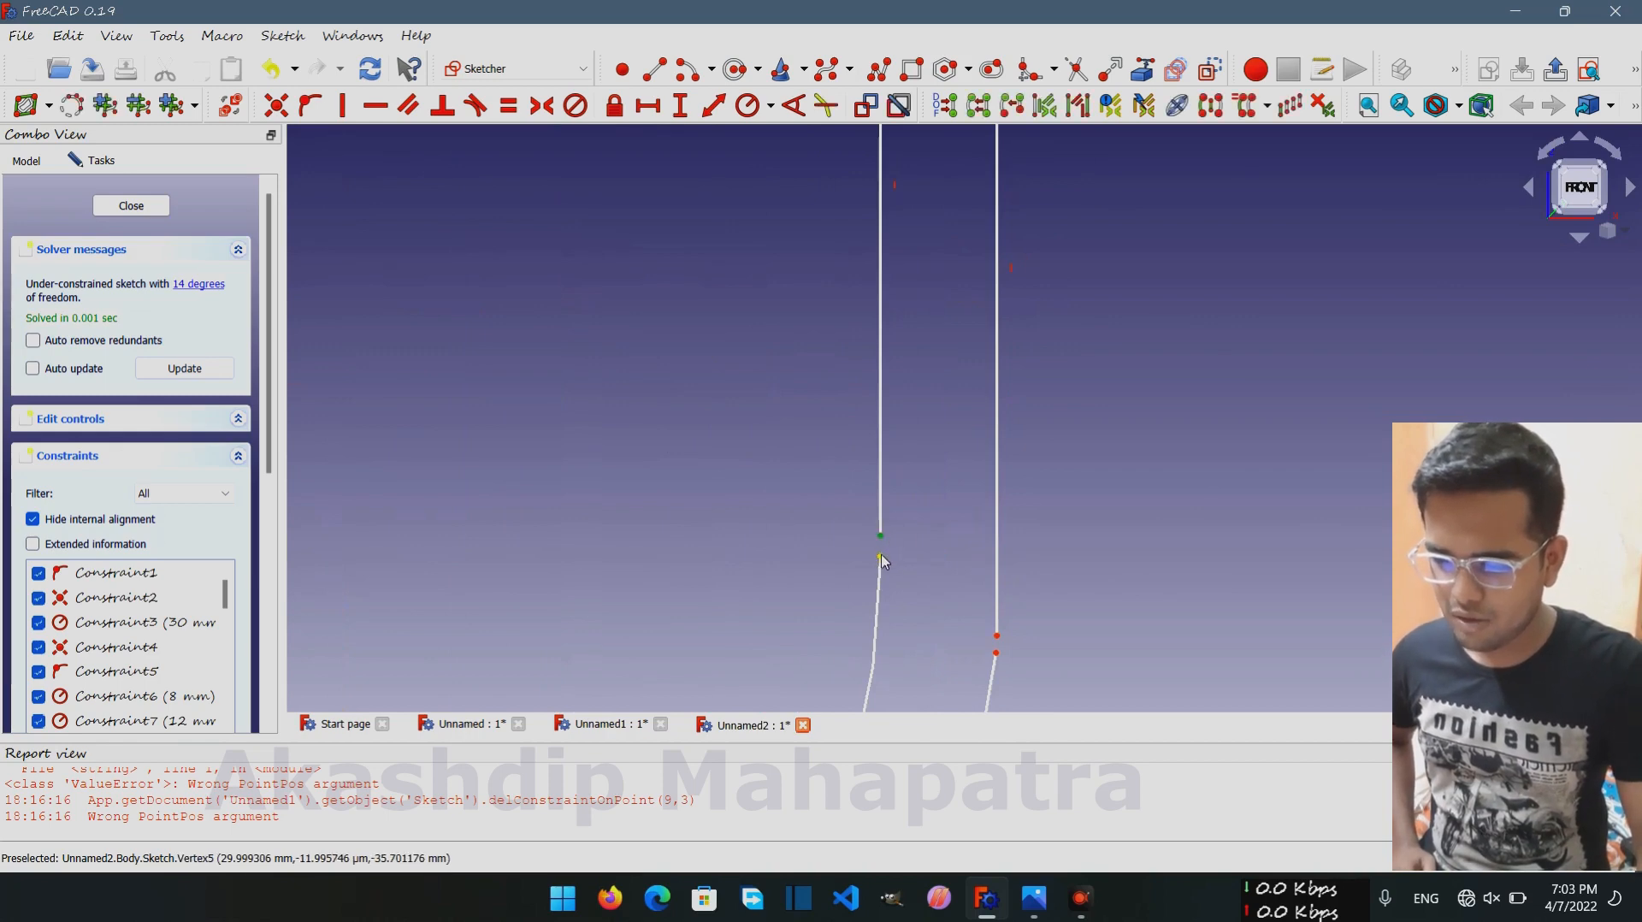
pyautogui.click(880, 555)
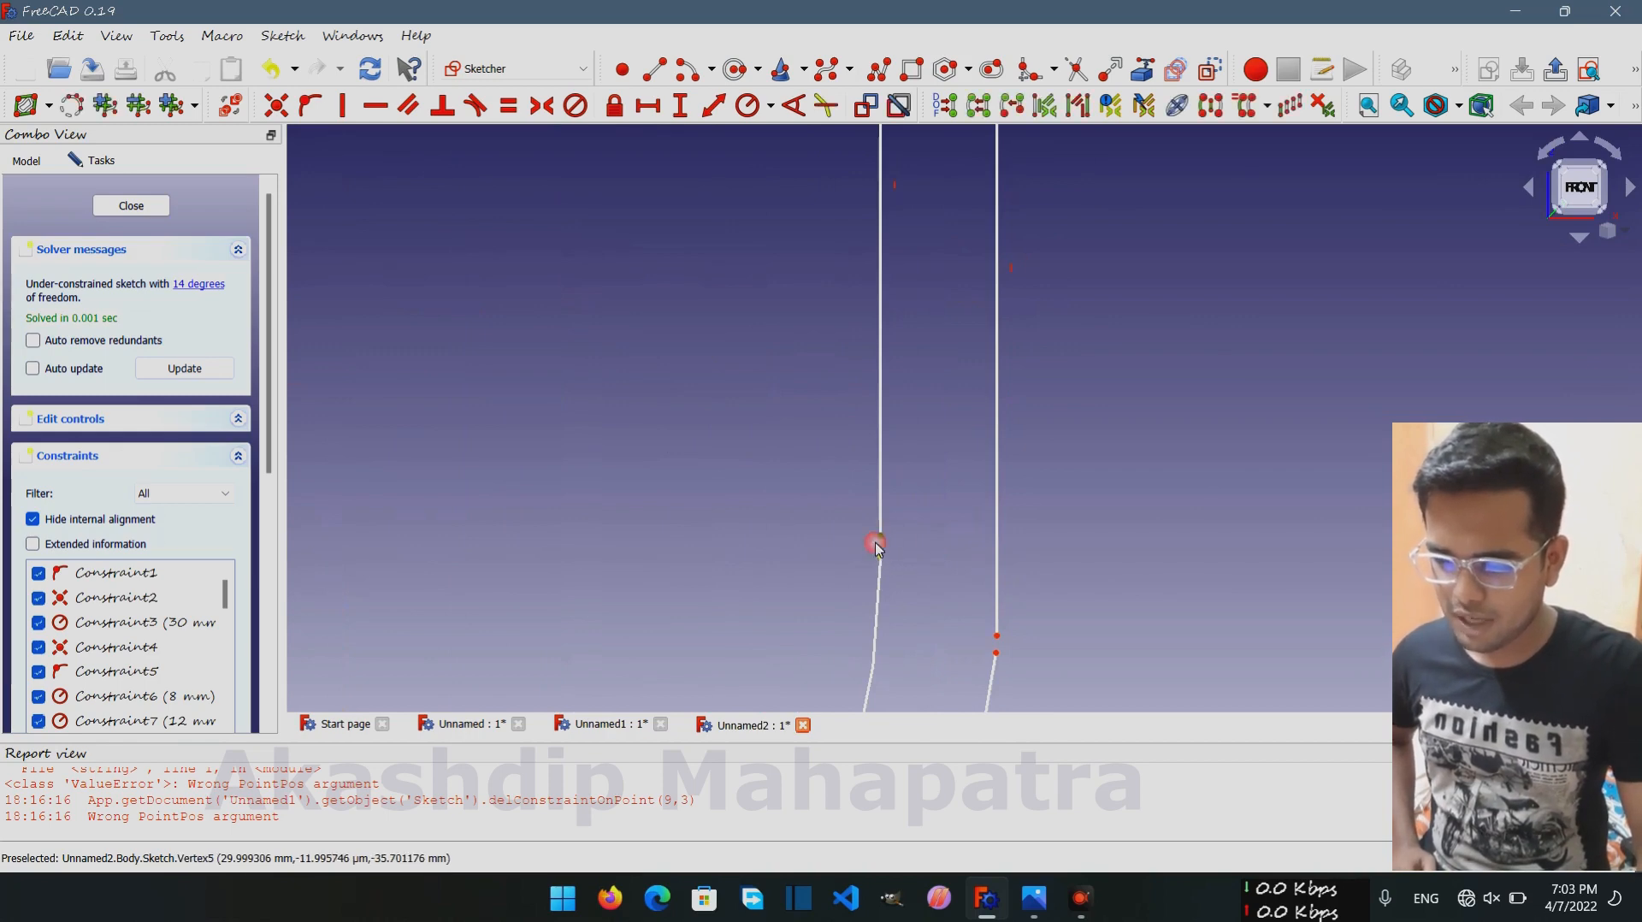
pyautogui.click(275, 105)
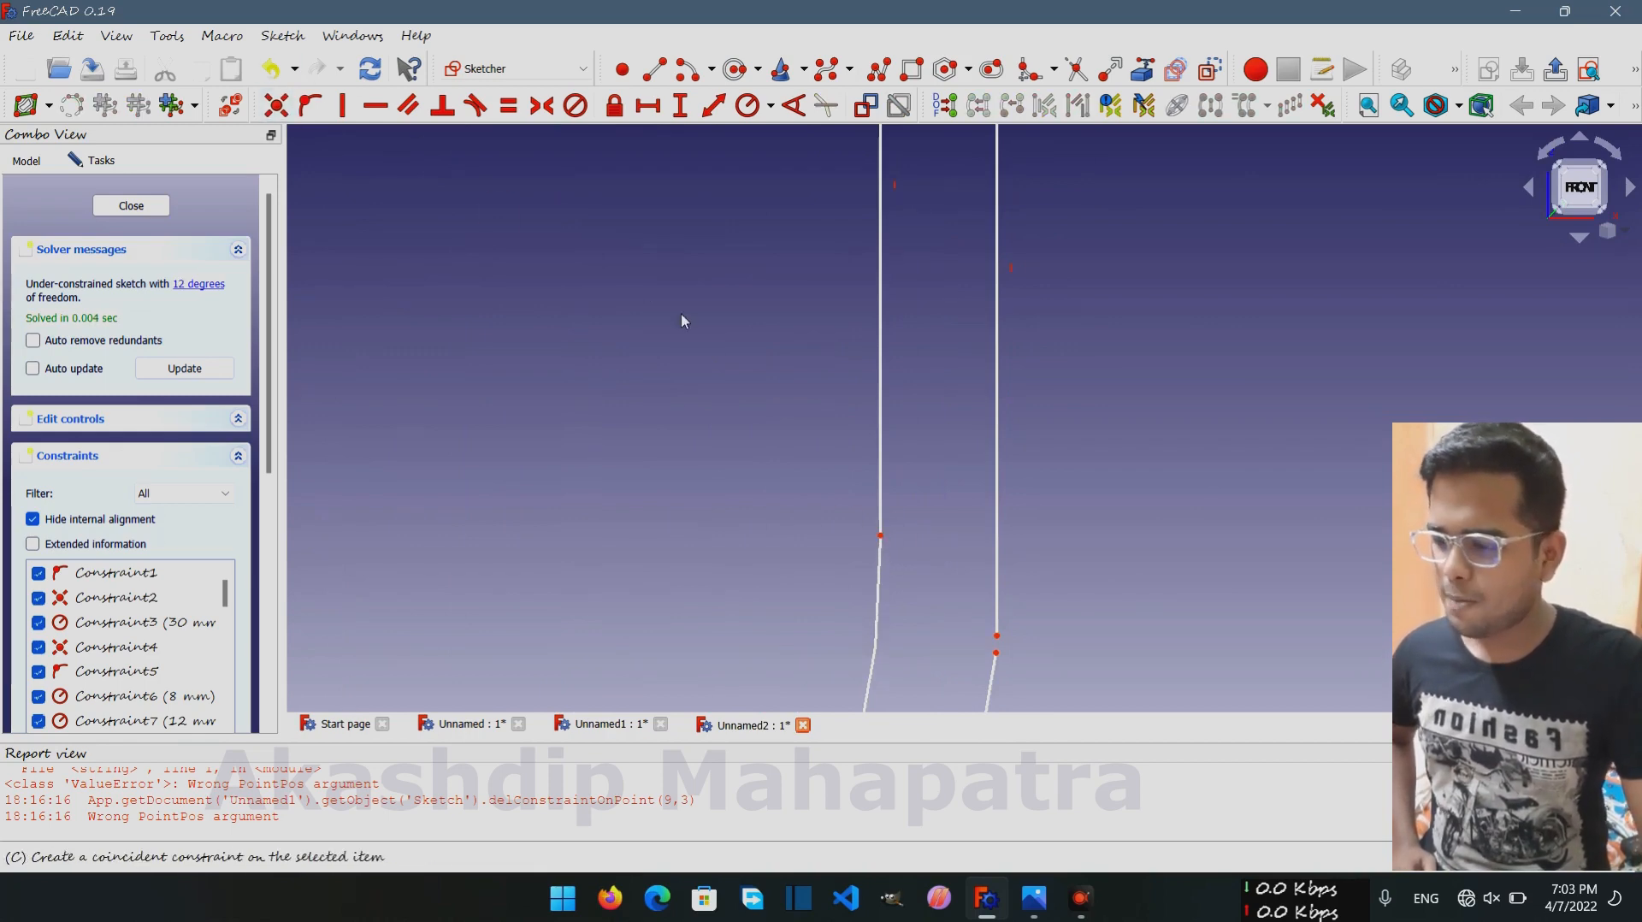
# Make the outer arc's free end coincident with the lower end of the mirrored outer vertical line
pyautogui.click(997, 636)
pyautogui.click(996, 652)
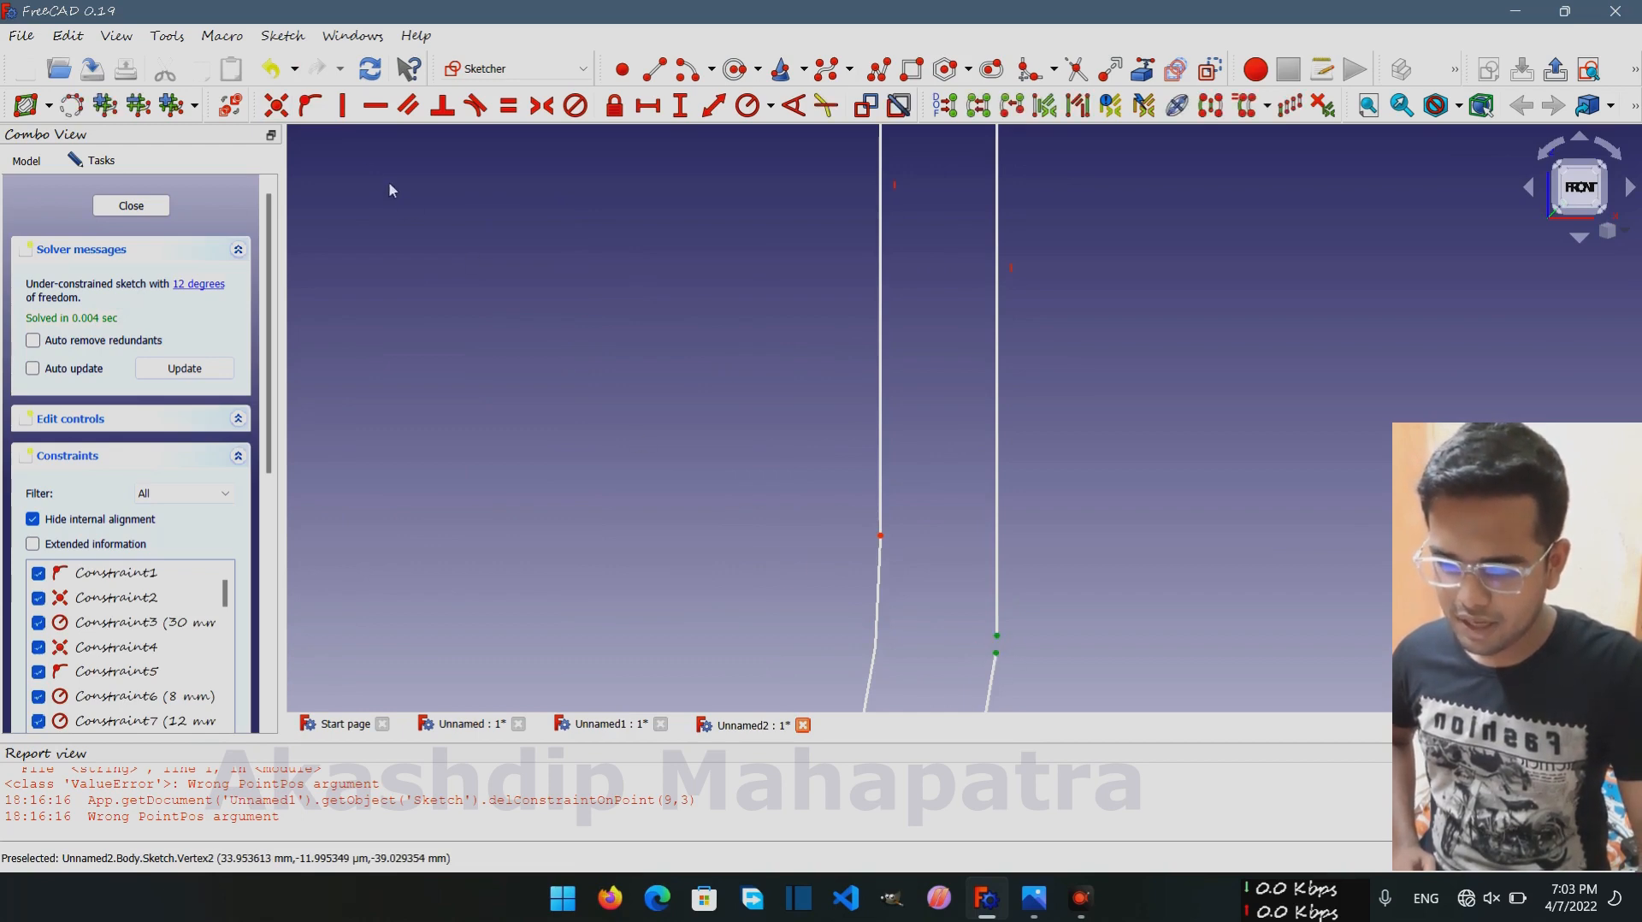
pyautogui.click(275, 105)
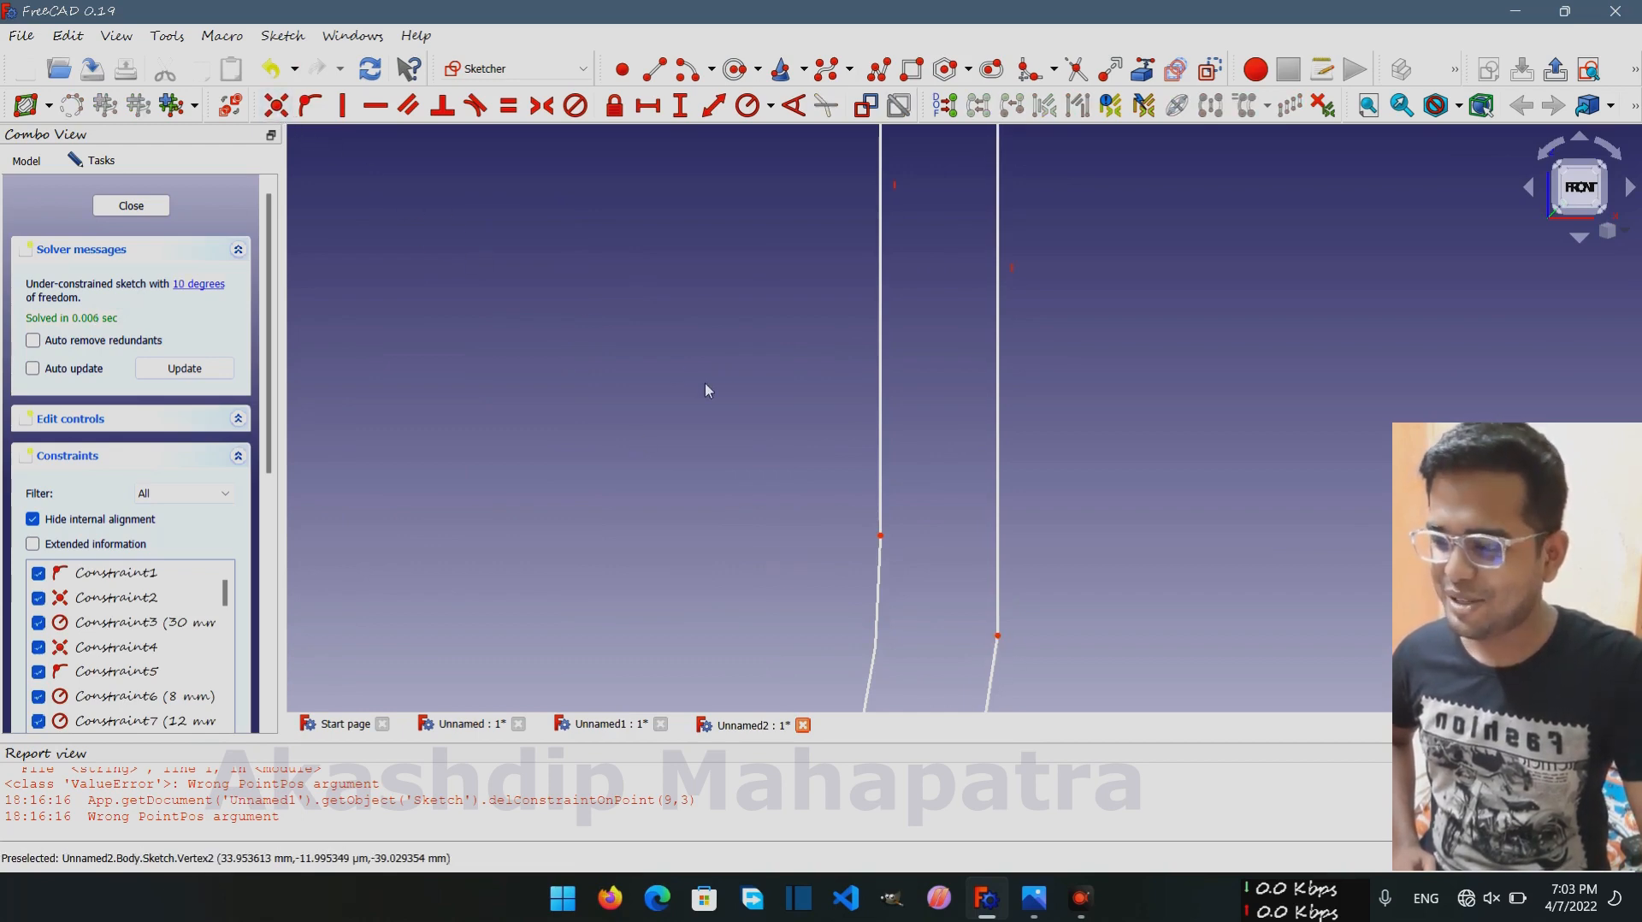
pyautogui.scroll(-3, 737, 389)
pyautogui.moveTo(997, 477); pyautogui.dragTo(1243, 476, button='middle')
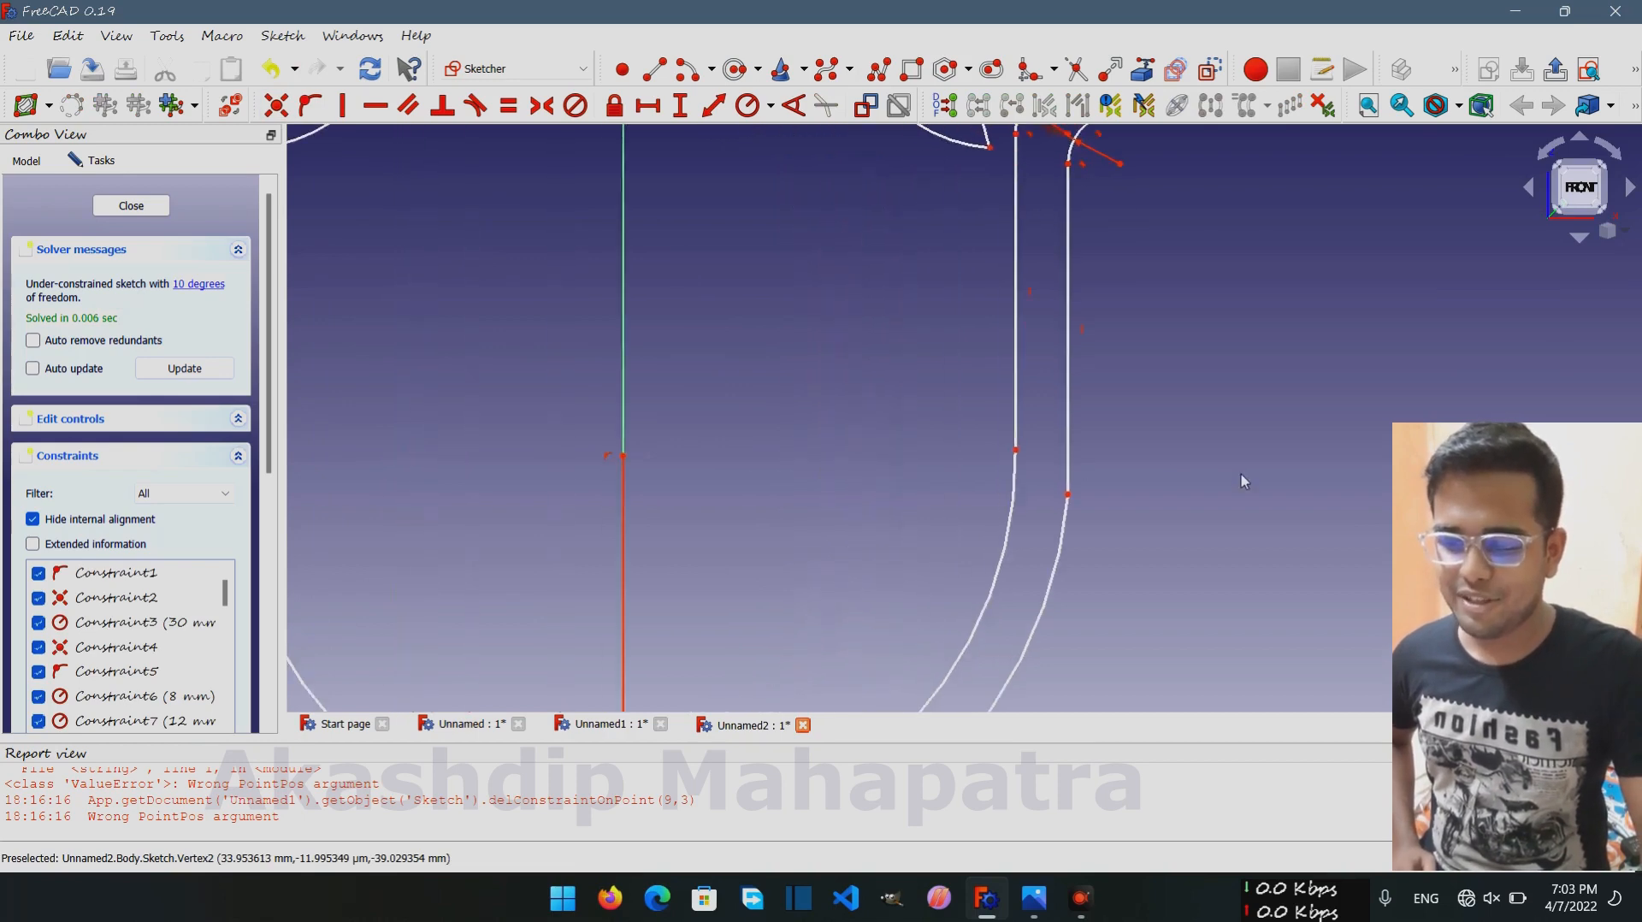
pyautogui.scroll(-2, 1246, 477)
pyautogui.scroll(-3, 1232, 475)
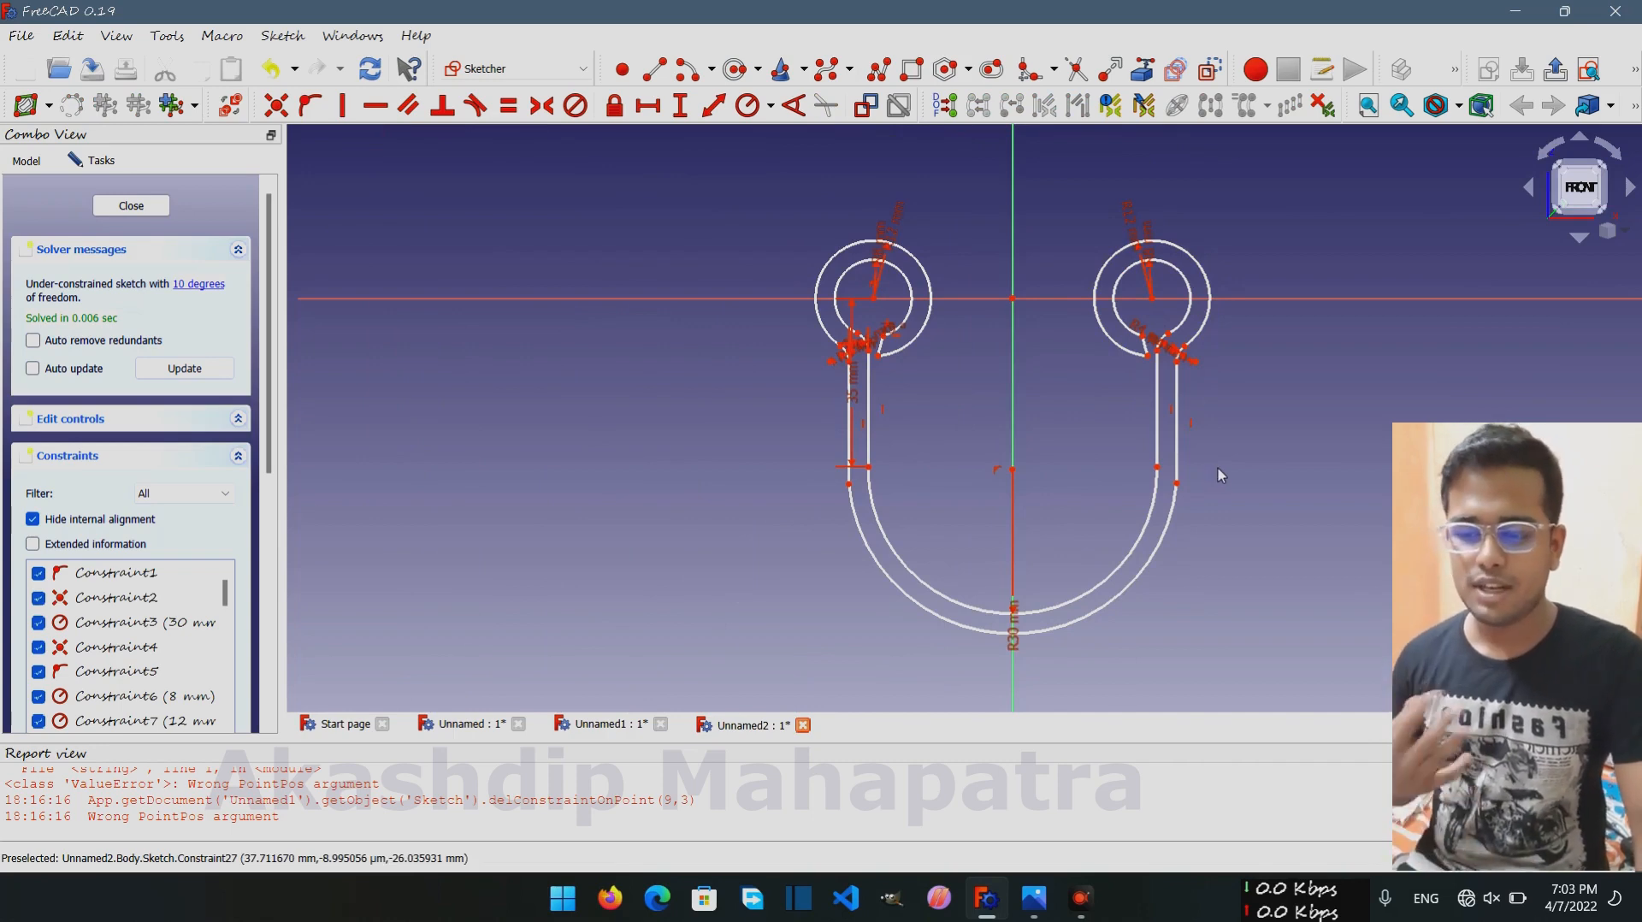
pyautogui.moveTo(1218, 469); pyautogui.dragTo(1127, 480, button='middle')
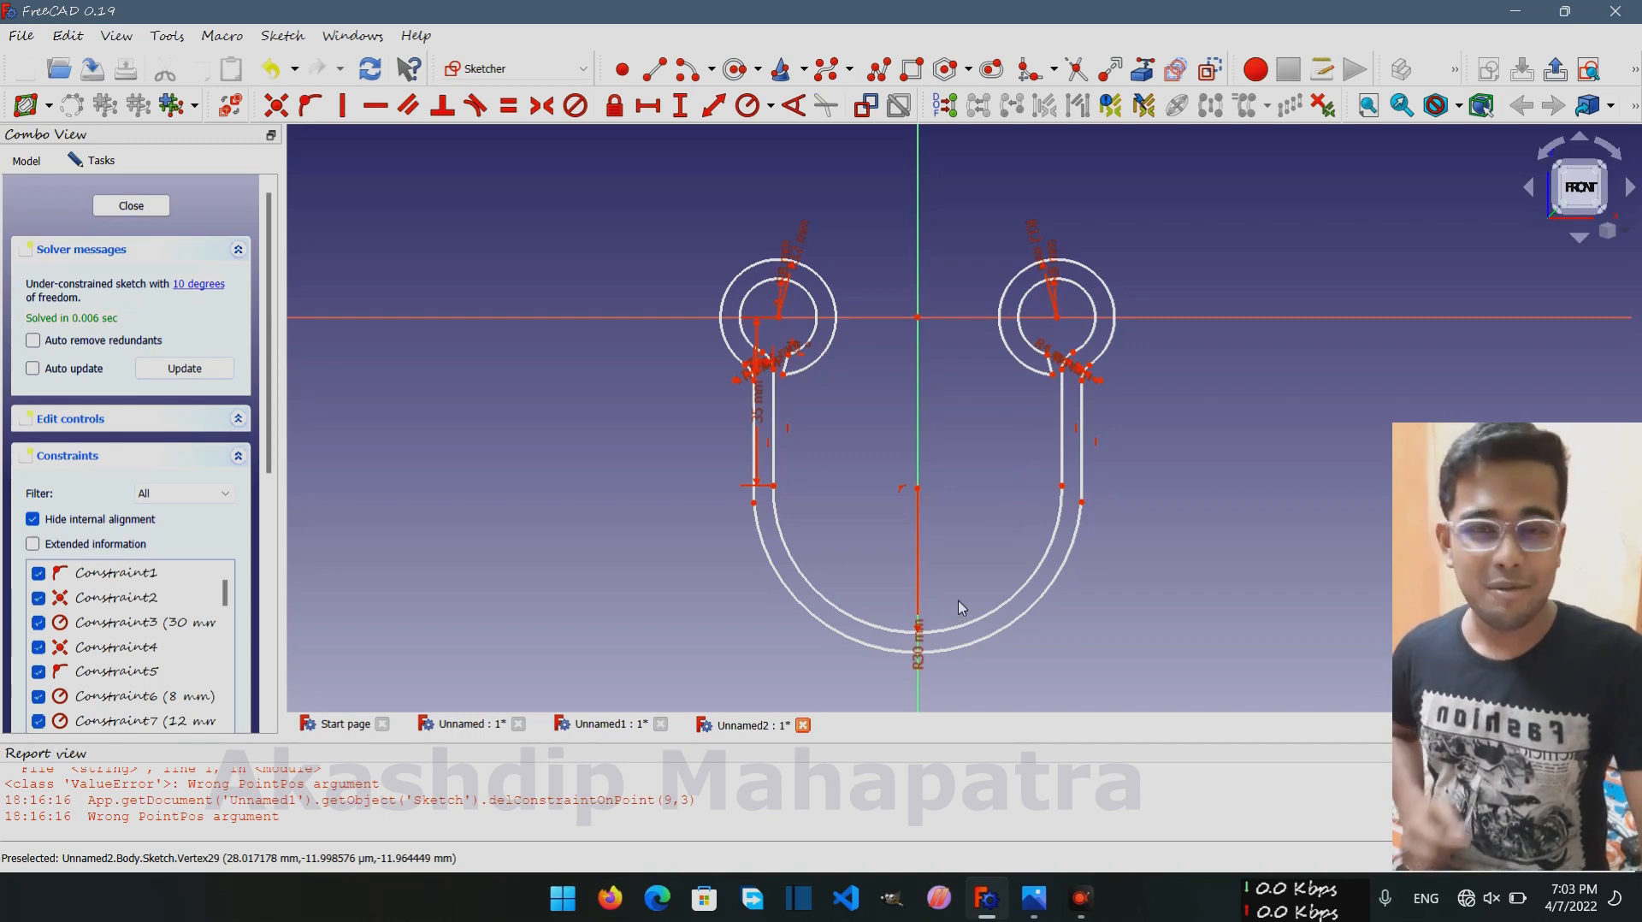
# Close the finished sketch and start a Pad of the U-shaped profile
pyautogui.click(122, 205)
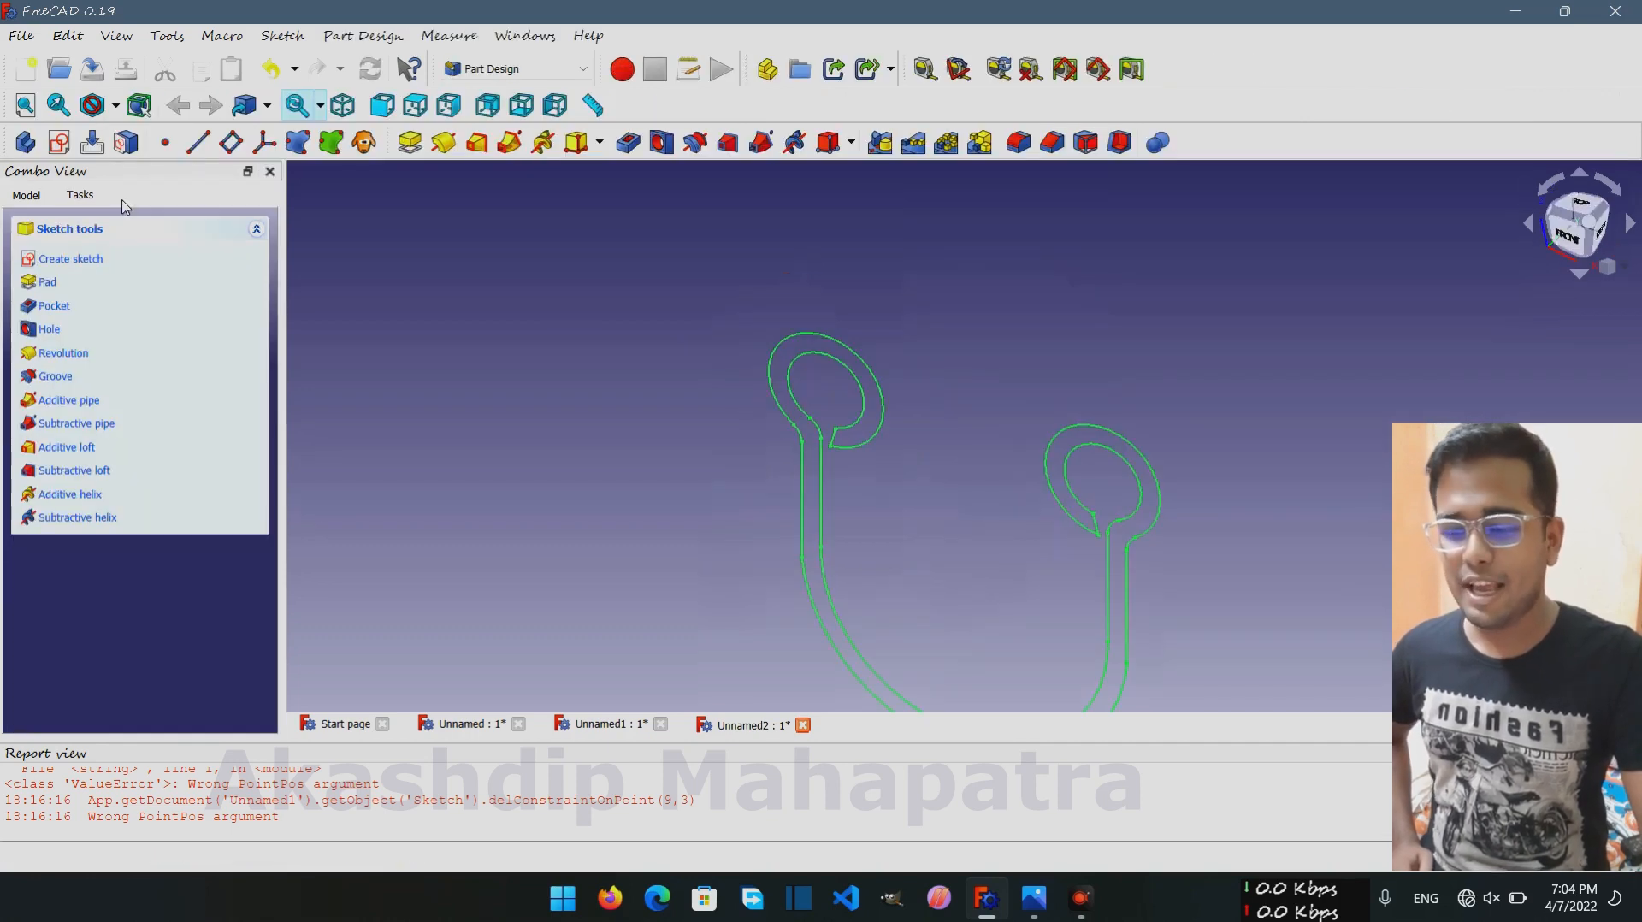
pyautogui.moveTo(531, 411); pyautogui.dragTo(490, 343, button='middle')
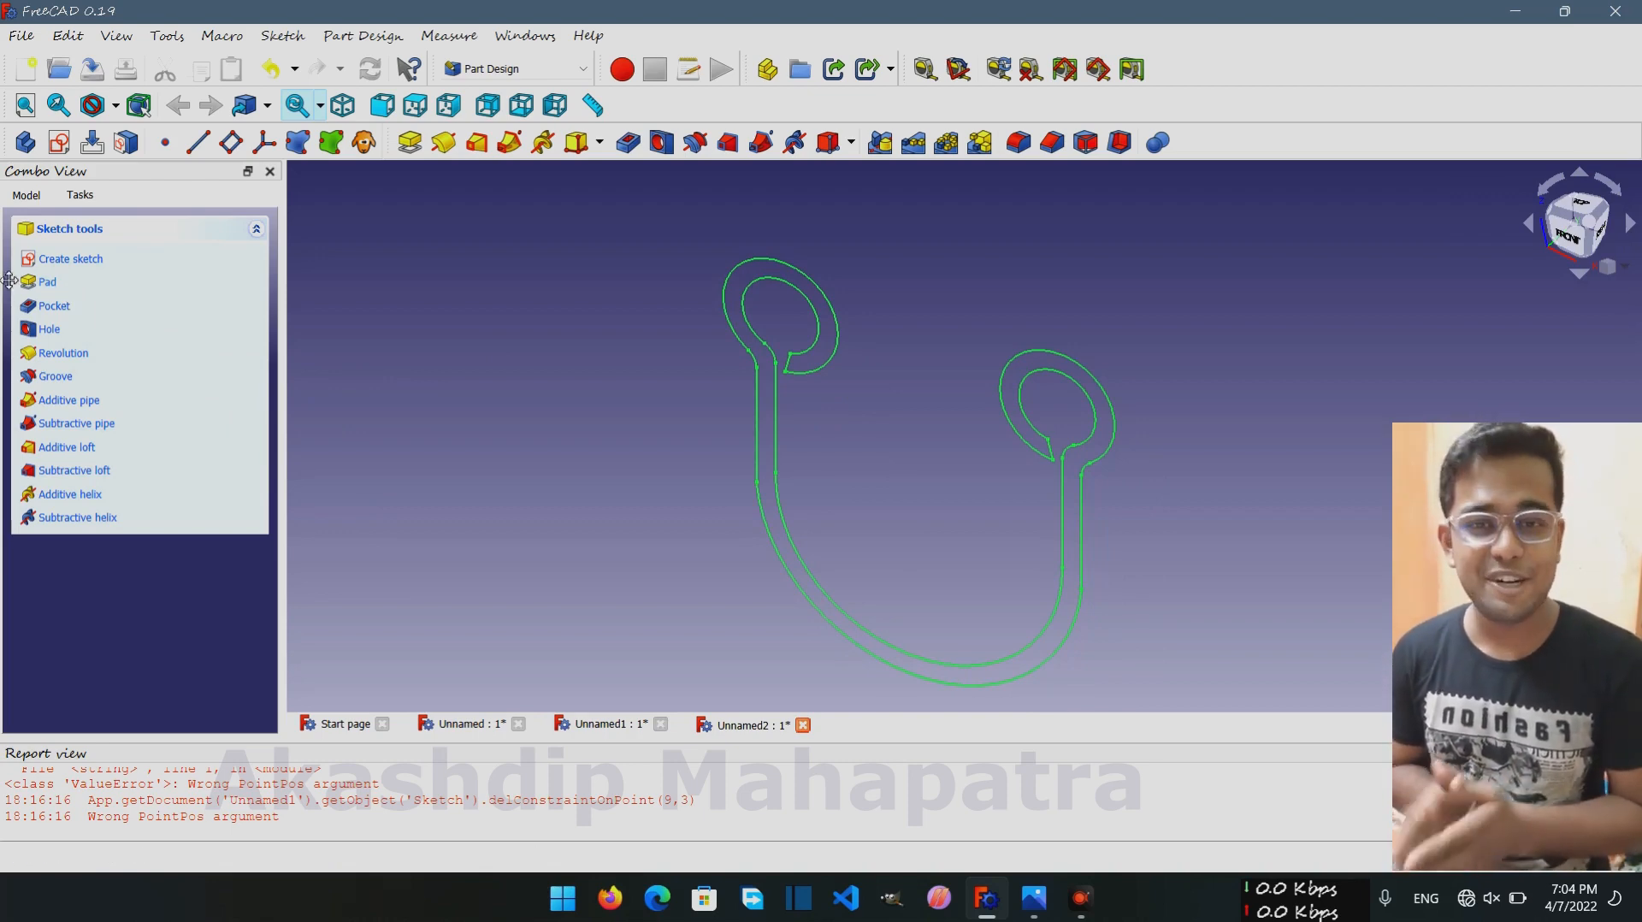
pyautogui.click(49, 284)
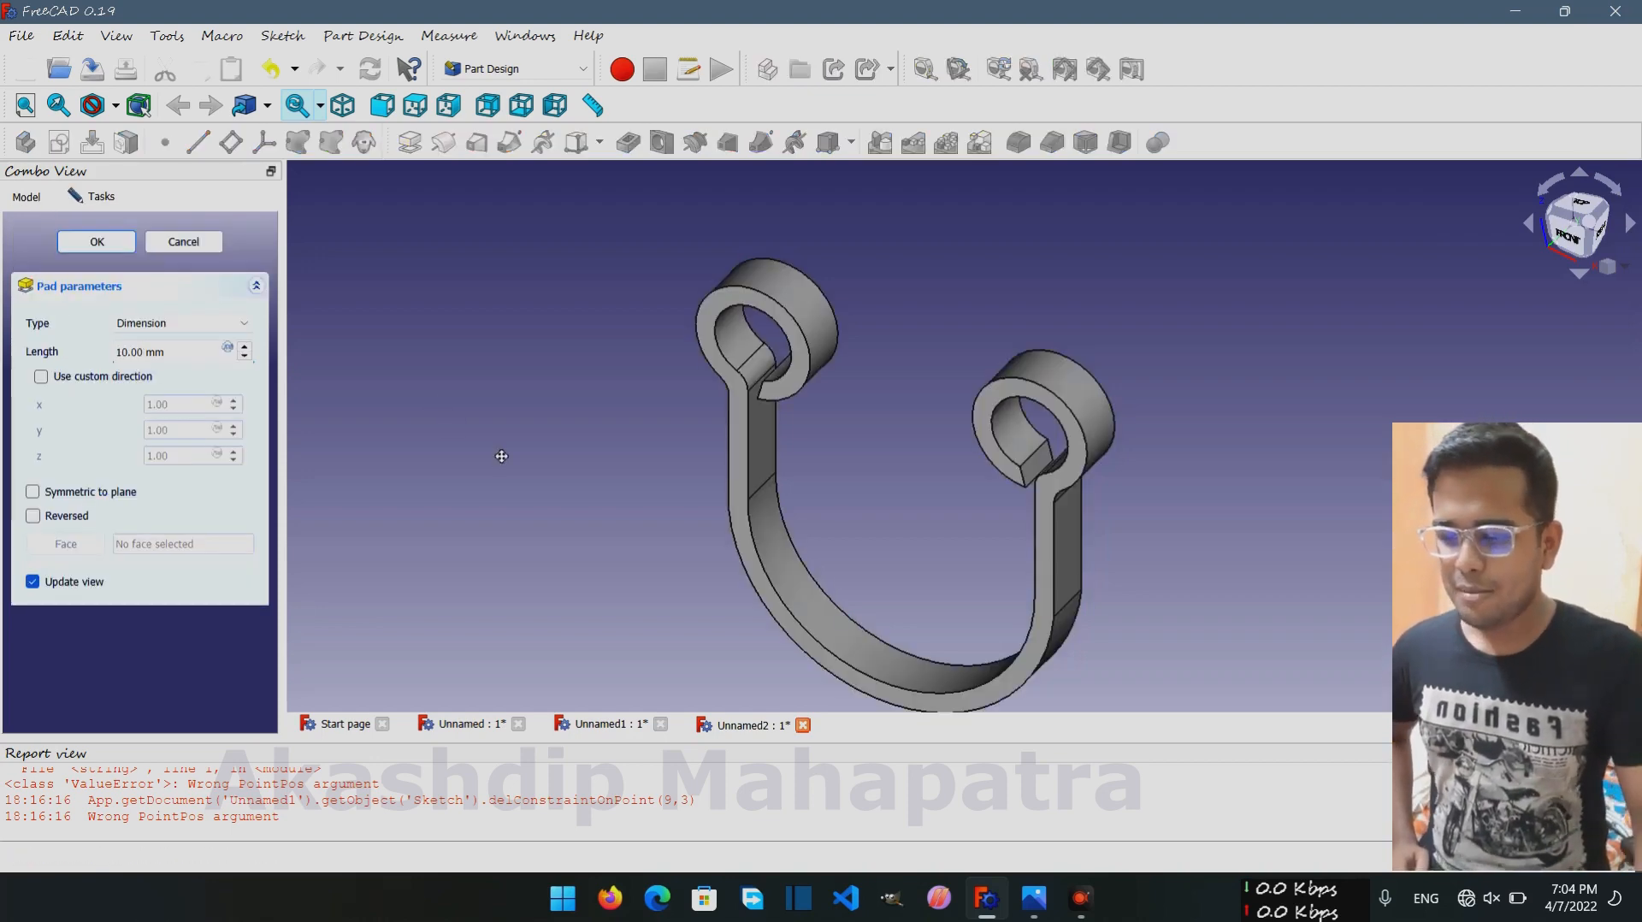
pyautogui.scroll(3, 486, 430)
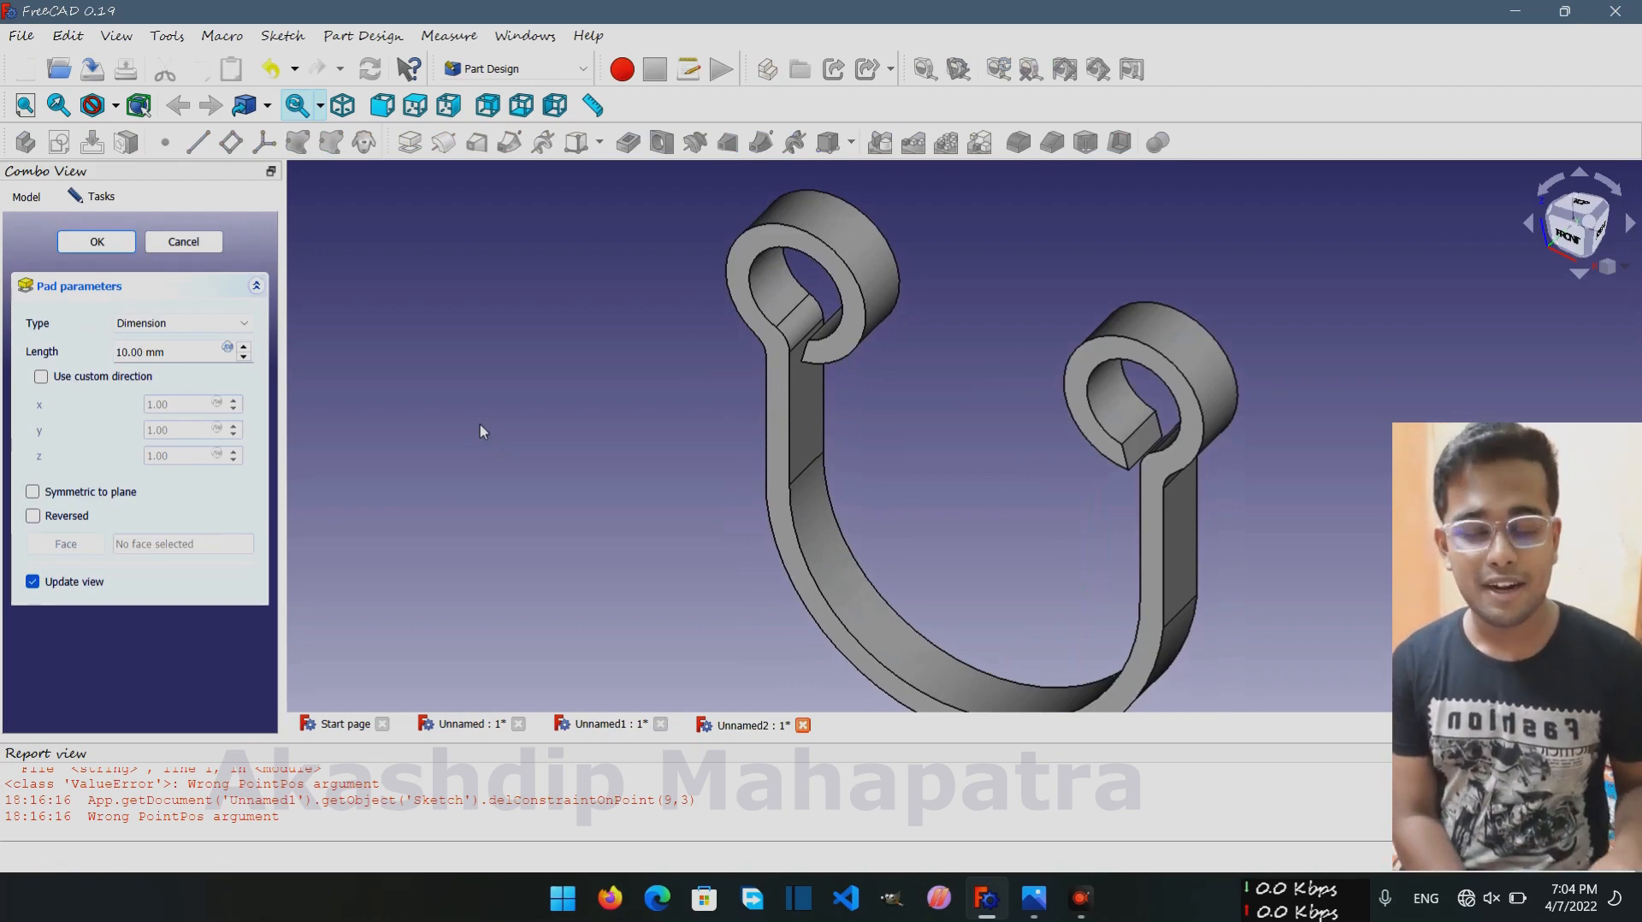
pyautogui.scroll(-3, 480, 424)
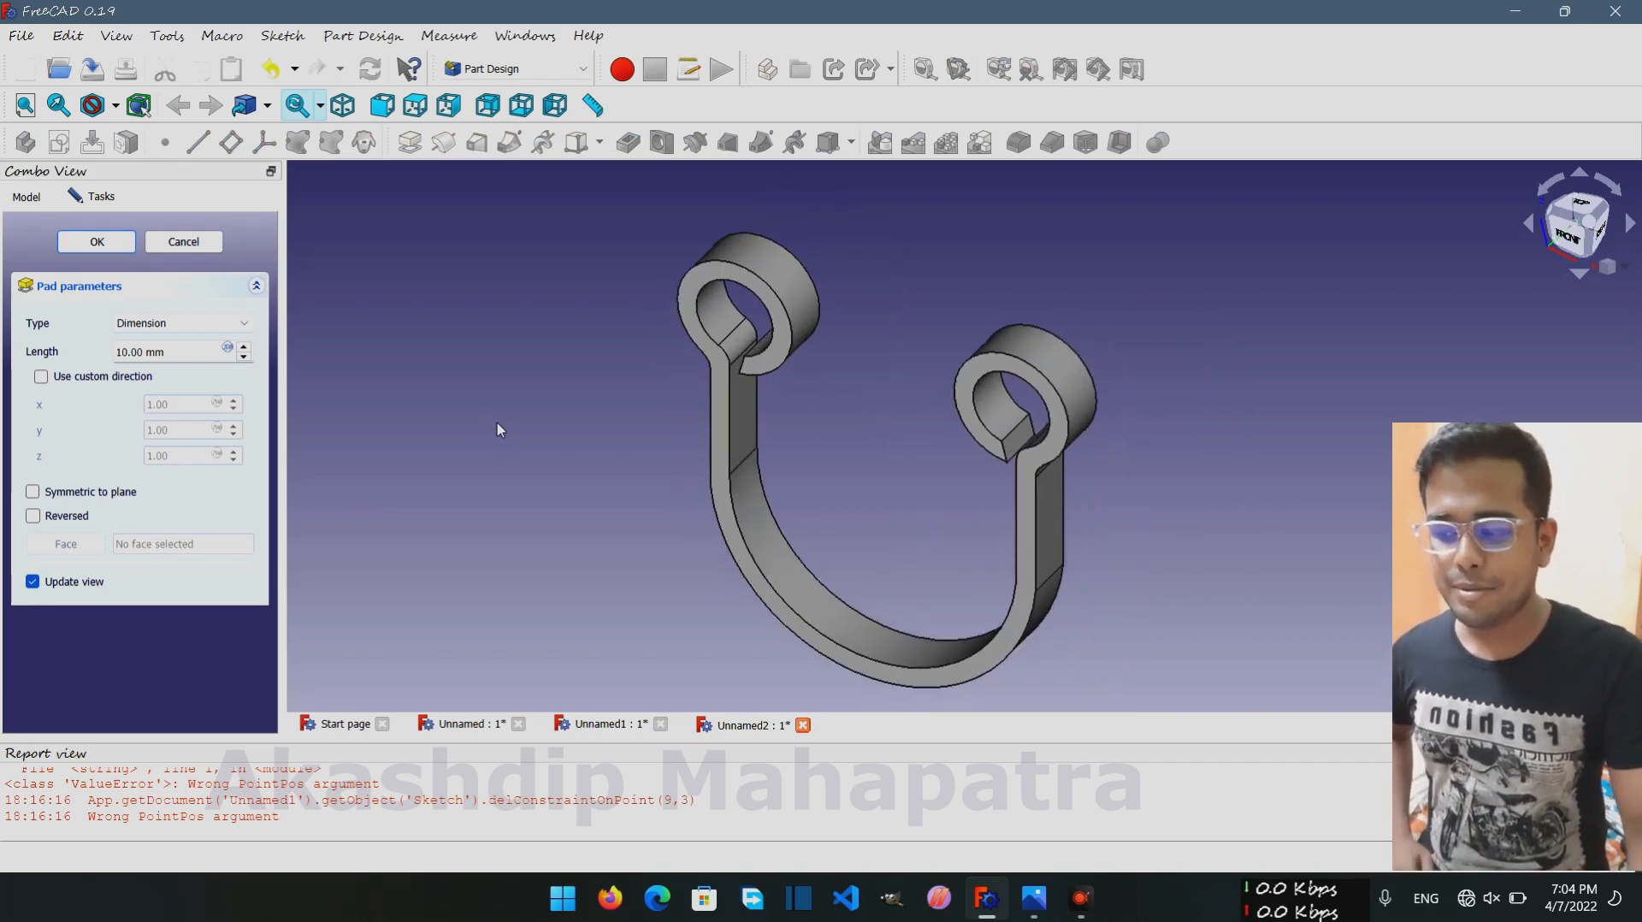
pyautogui.scroll(3, 556, 479)
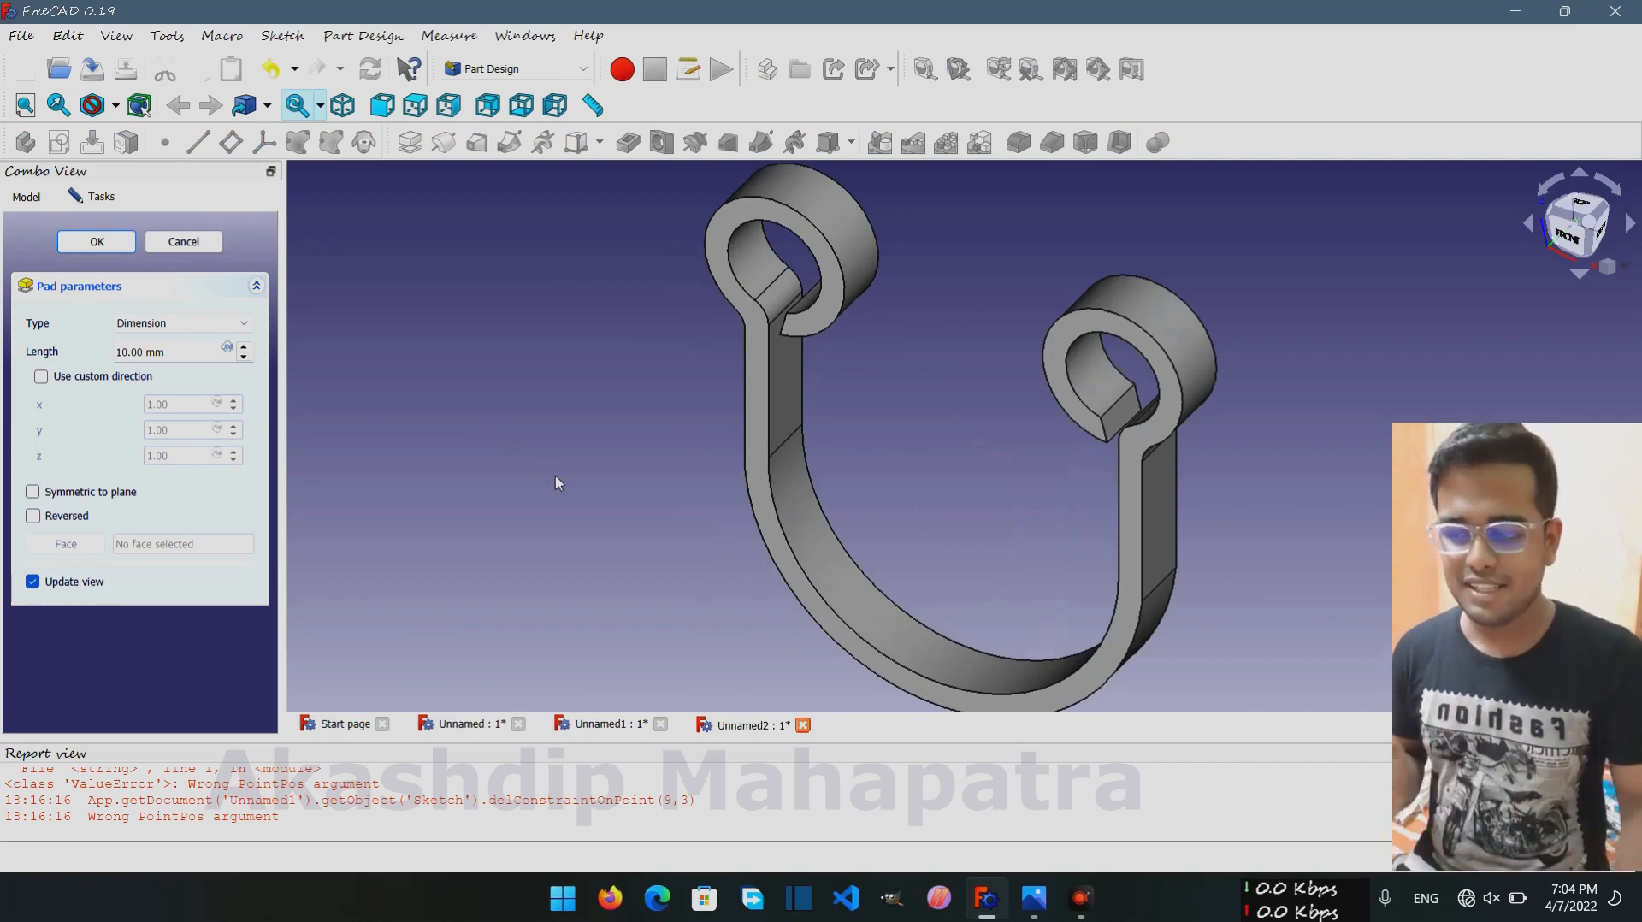
pyautogui.scroll(-1, 556, 475)
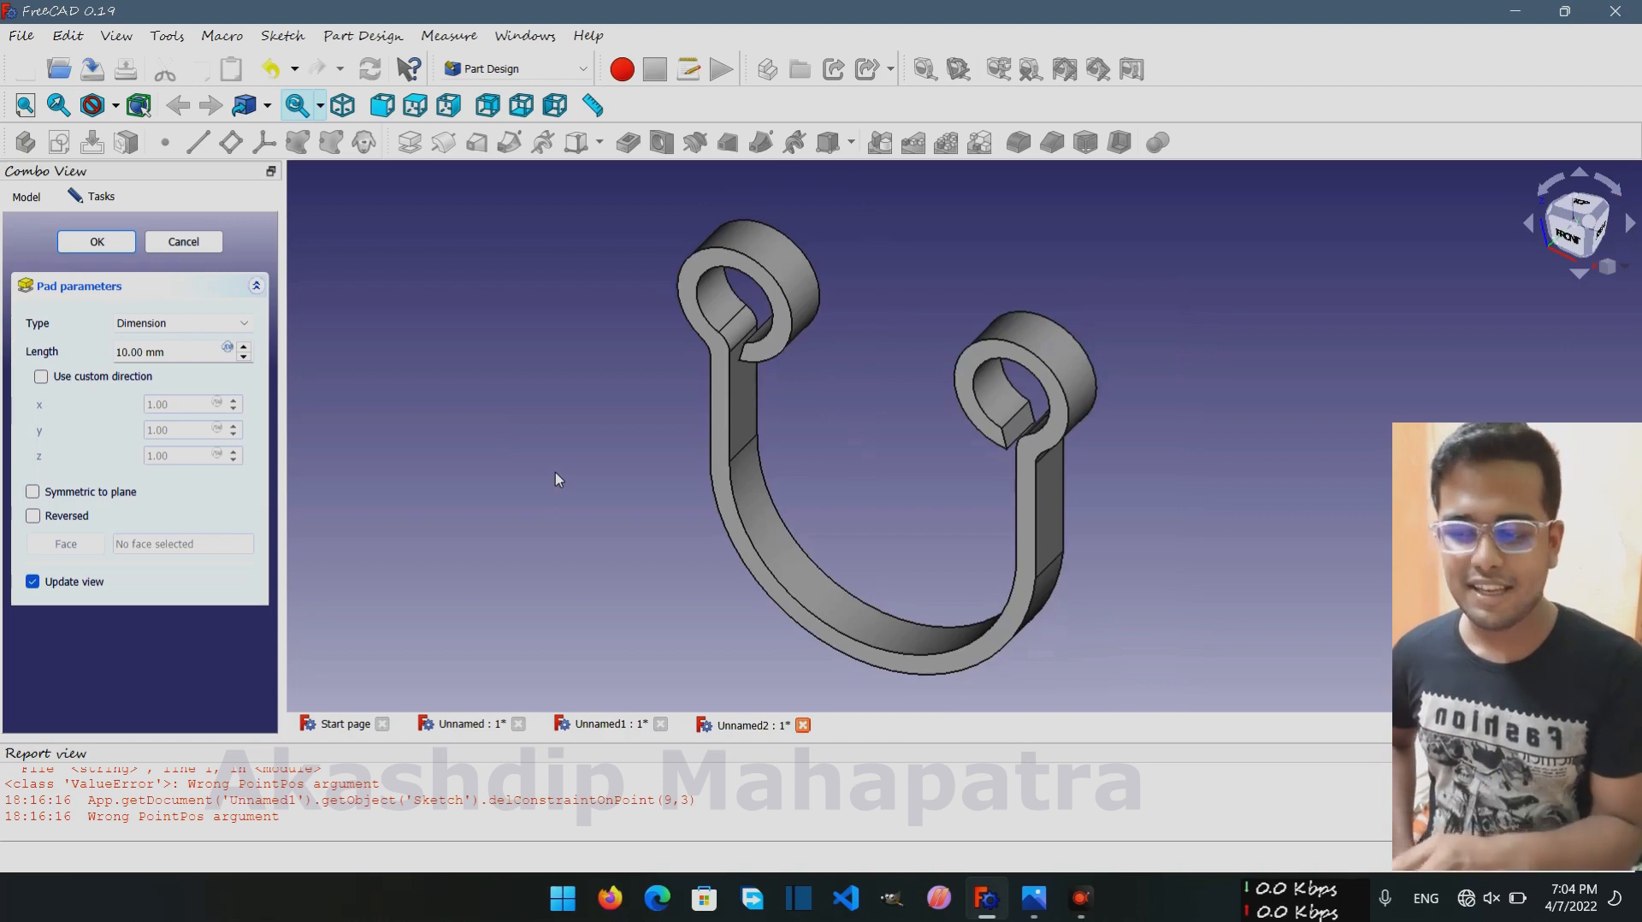
# Set the pad length to 4 mm, make it symmetric to the sketch plane and finish the pad
pyautogui.click(244, 358)
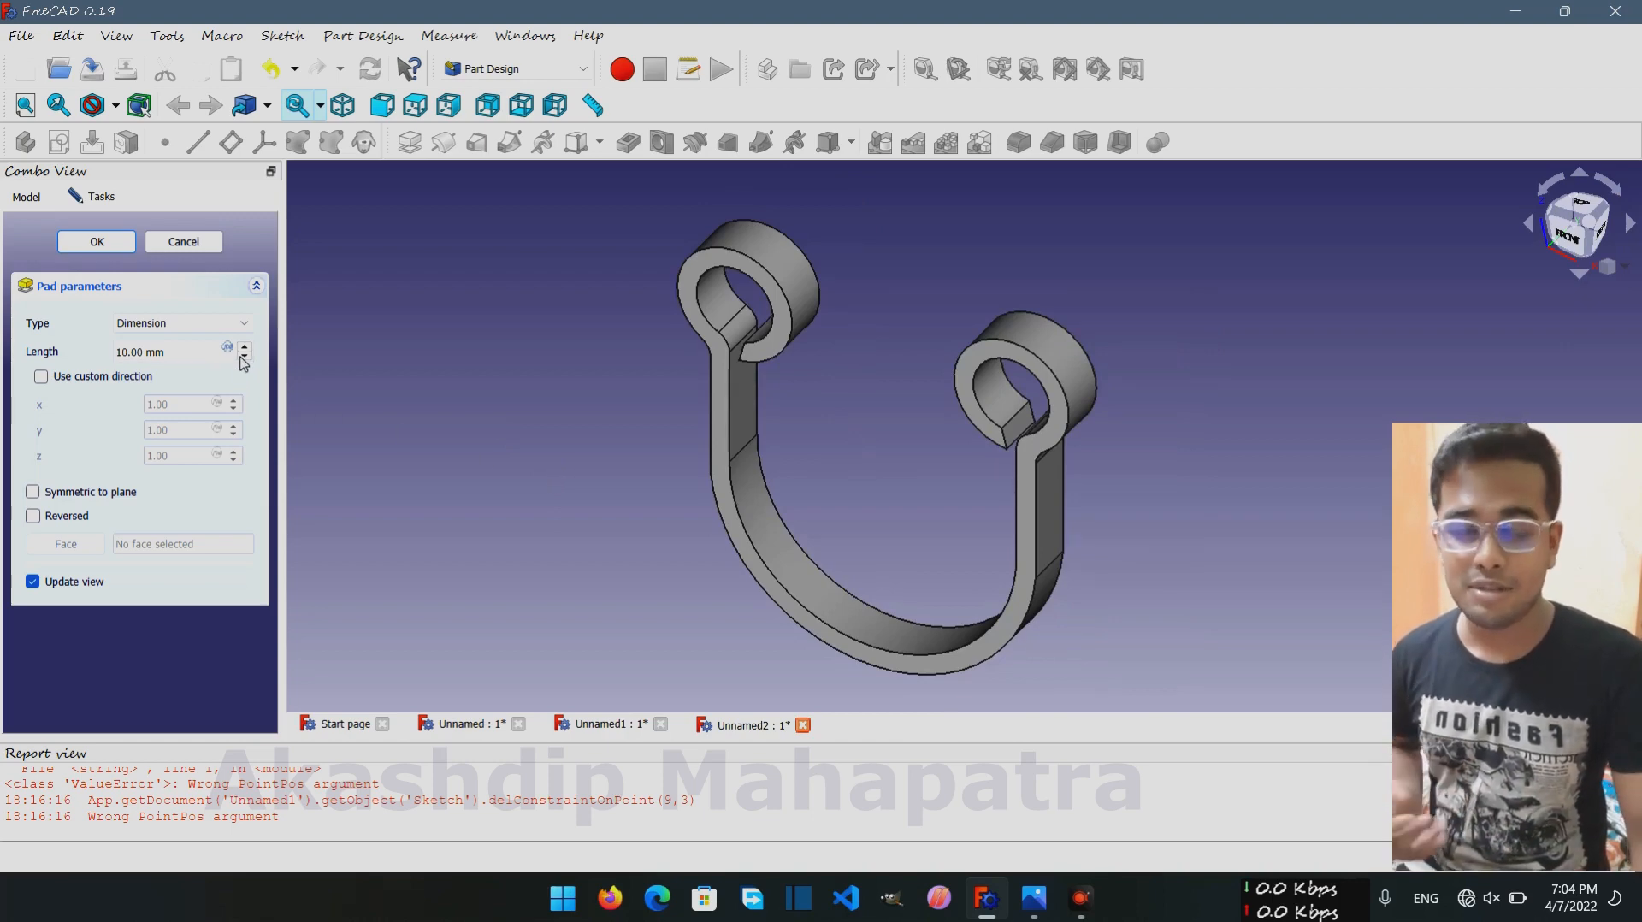
pyautogui.click(1029, 903)
pyautogui.click(1028, 902)
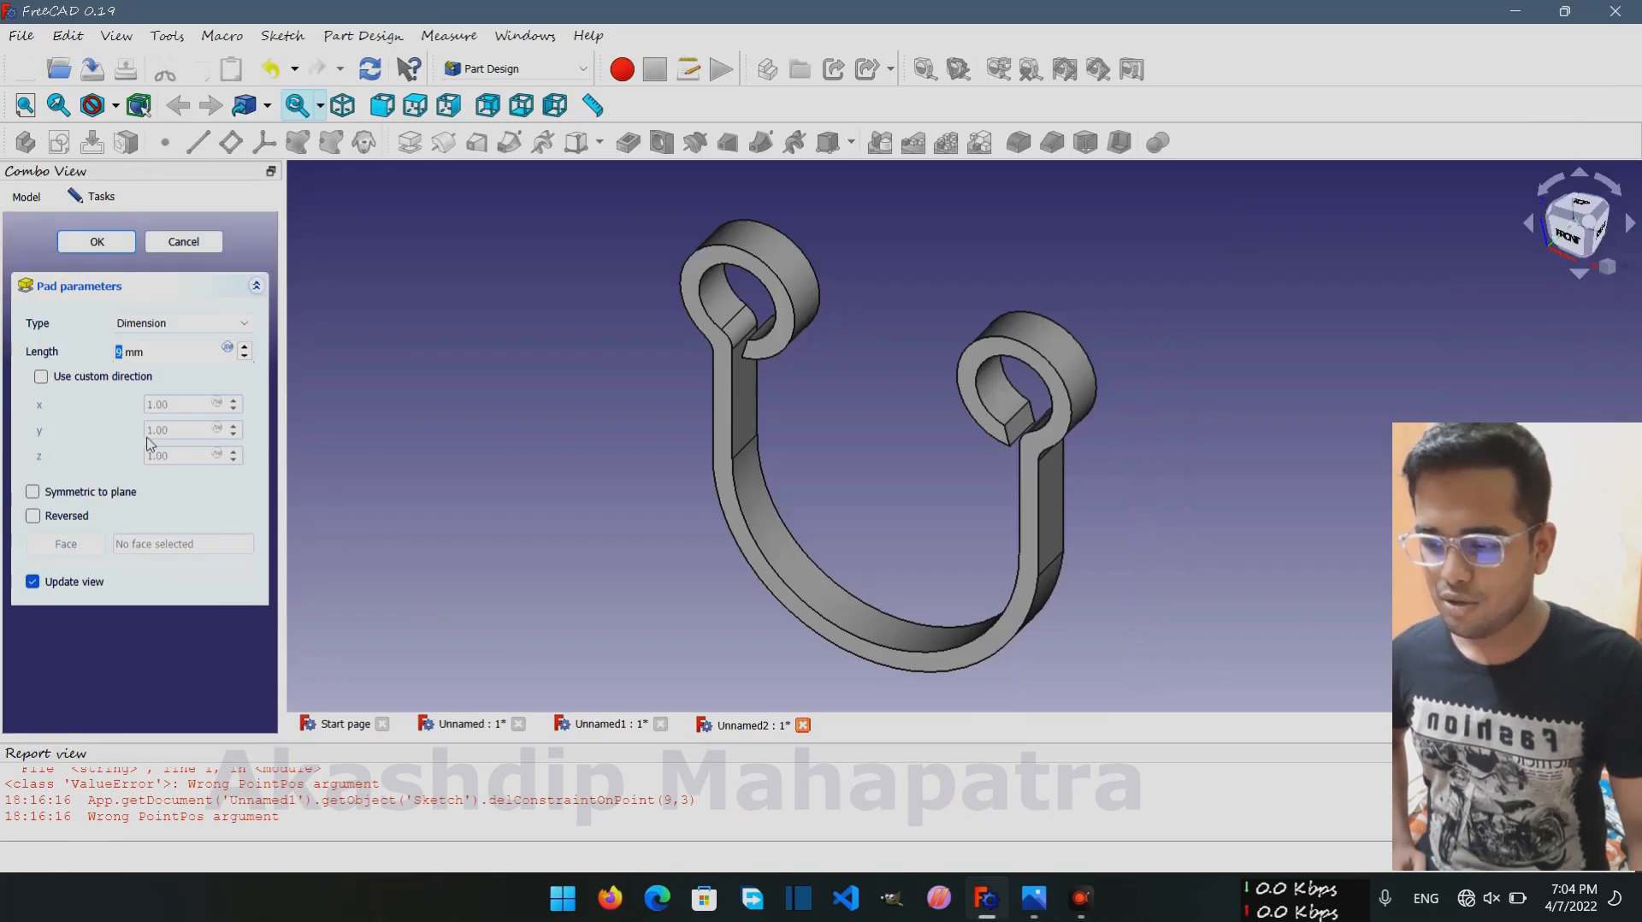
pyautogui.click(243, 357)
pyautogui.click(242, 348)
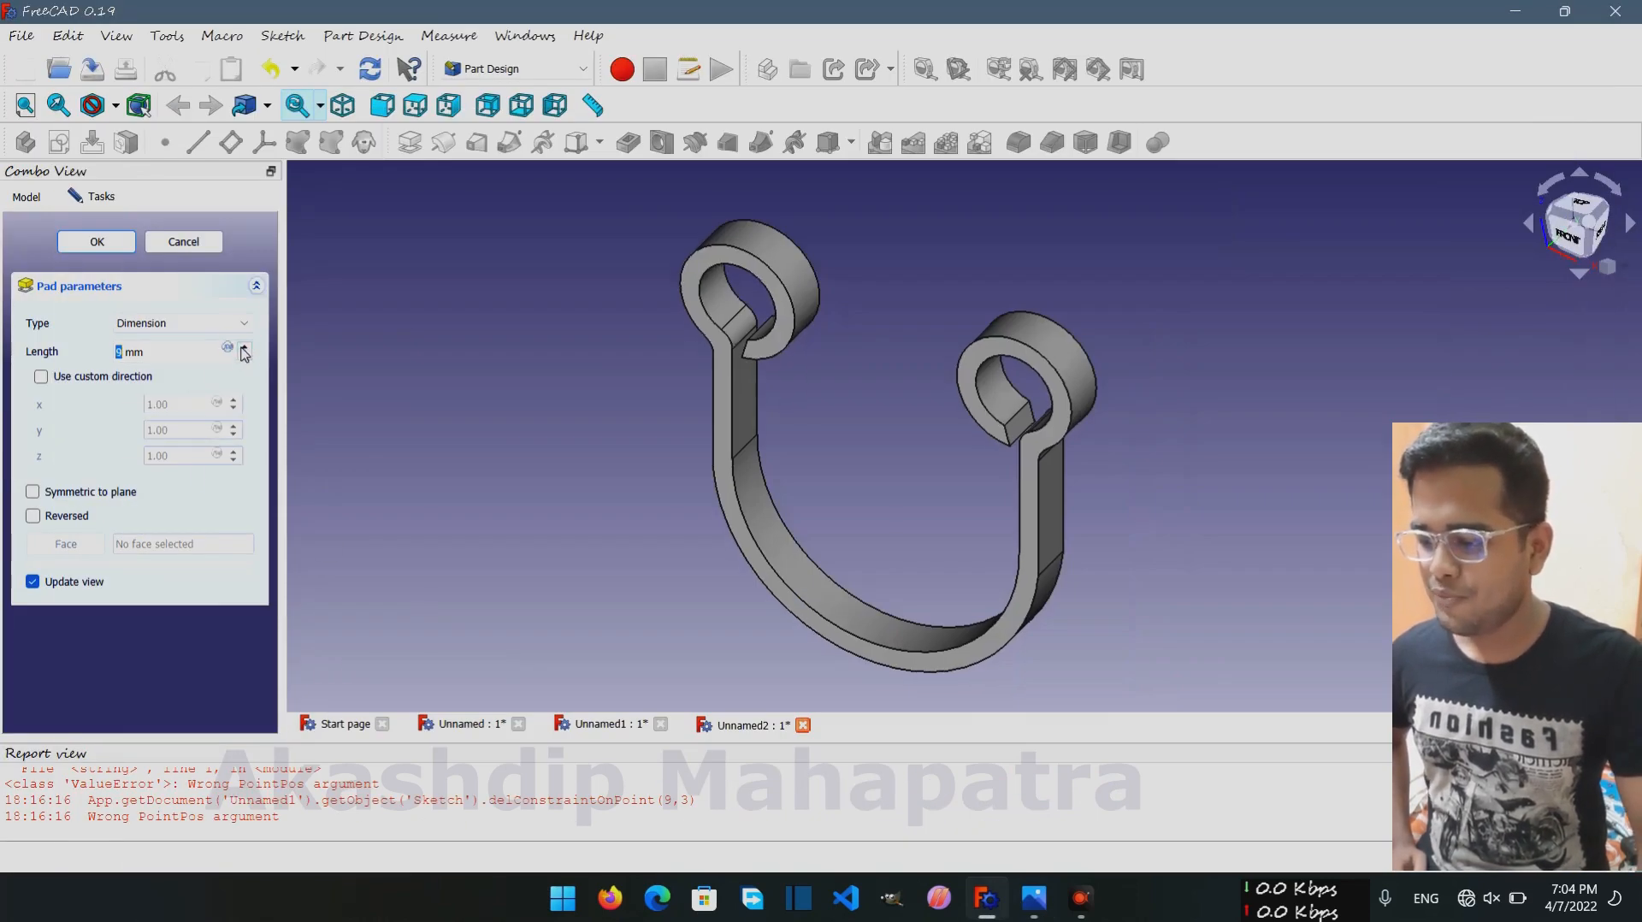
pyautogui.click(244, 357)
pyautogui.click(244, 357)
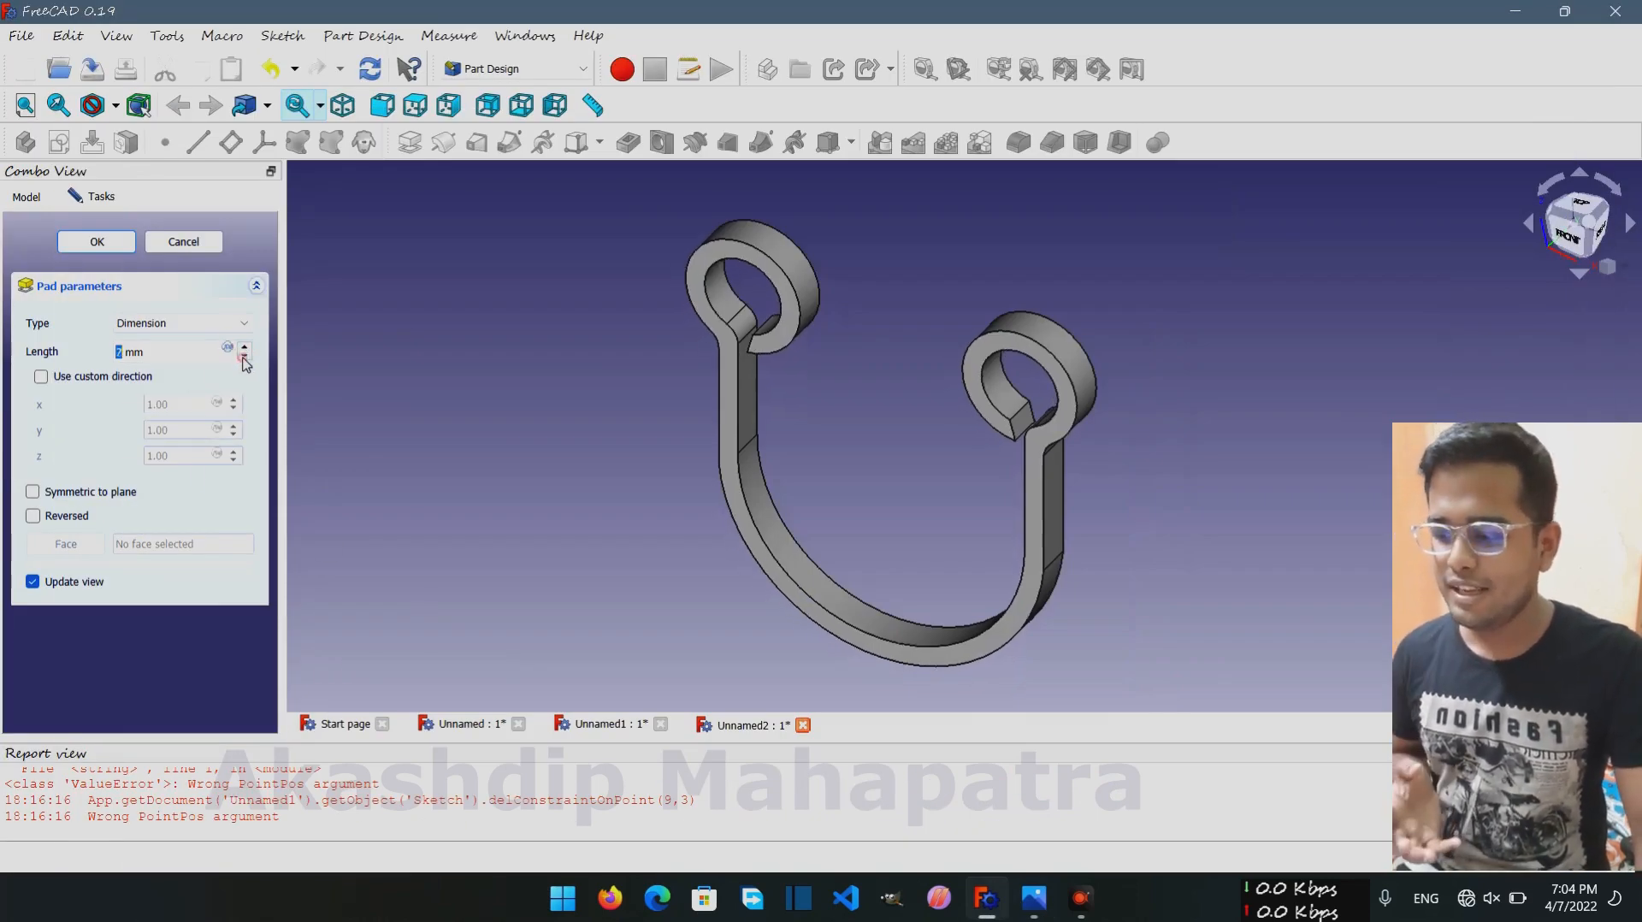
pyautogui.click(244, 357)
pyautogui.click(244, 358)
pyautogui.click(244, 358)
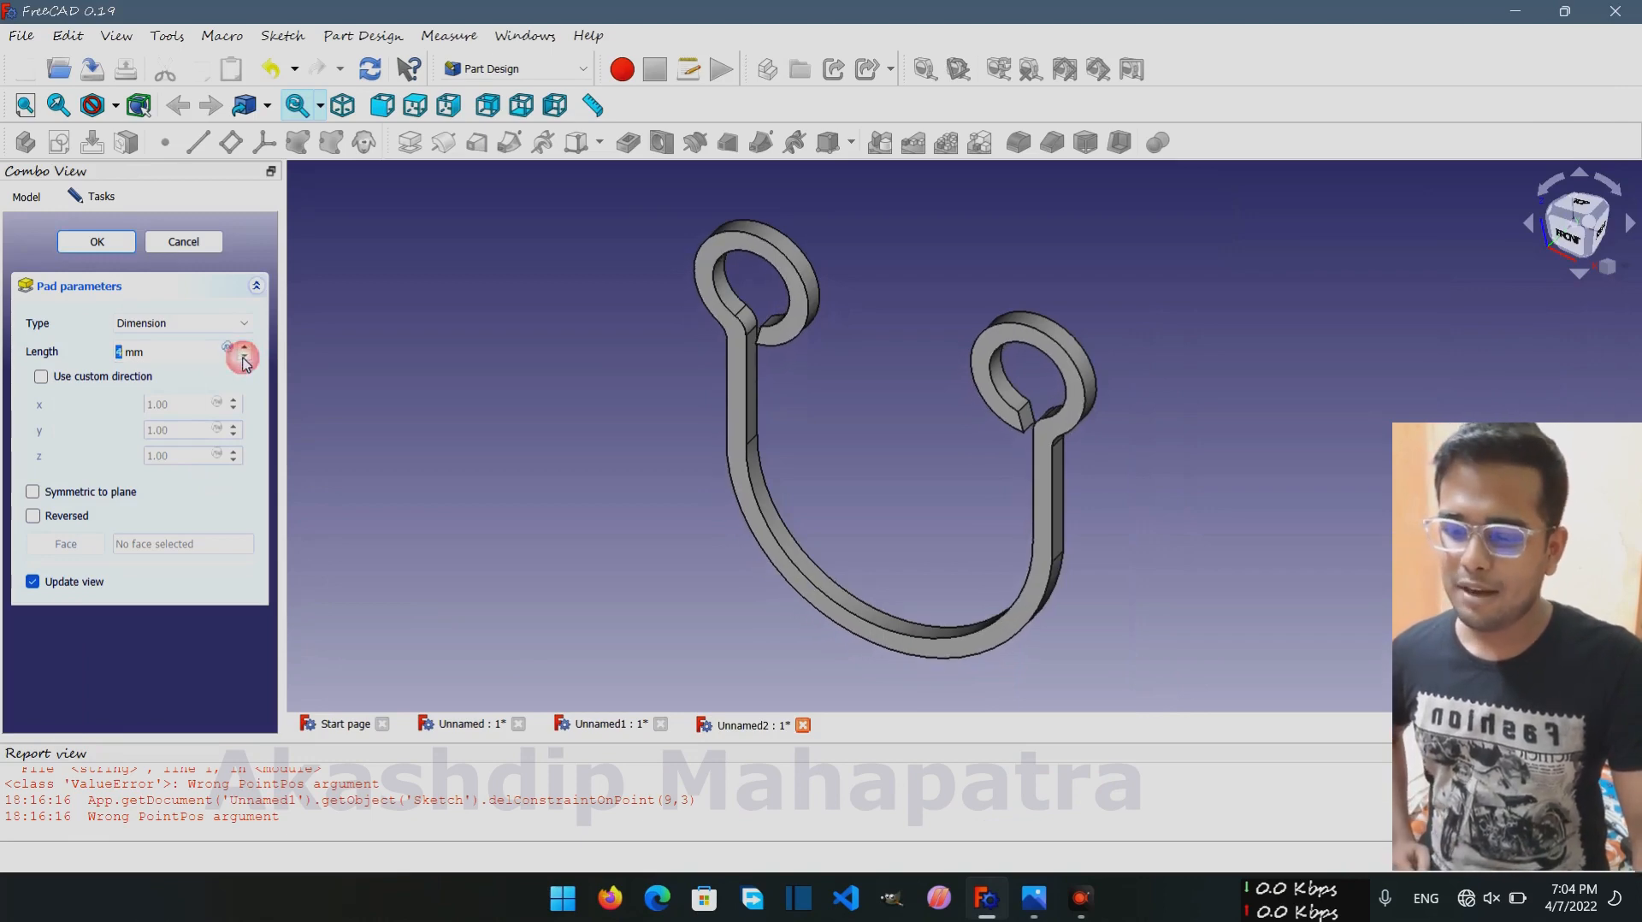
pyautogui.click(244, 358)
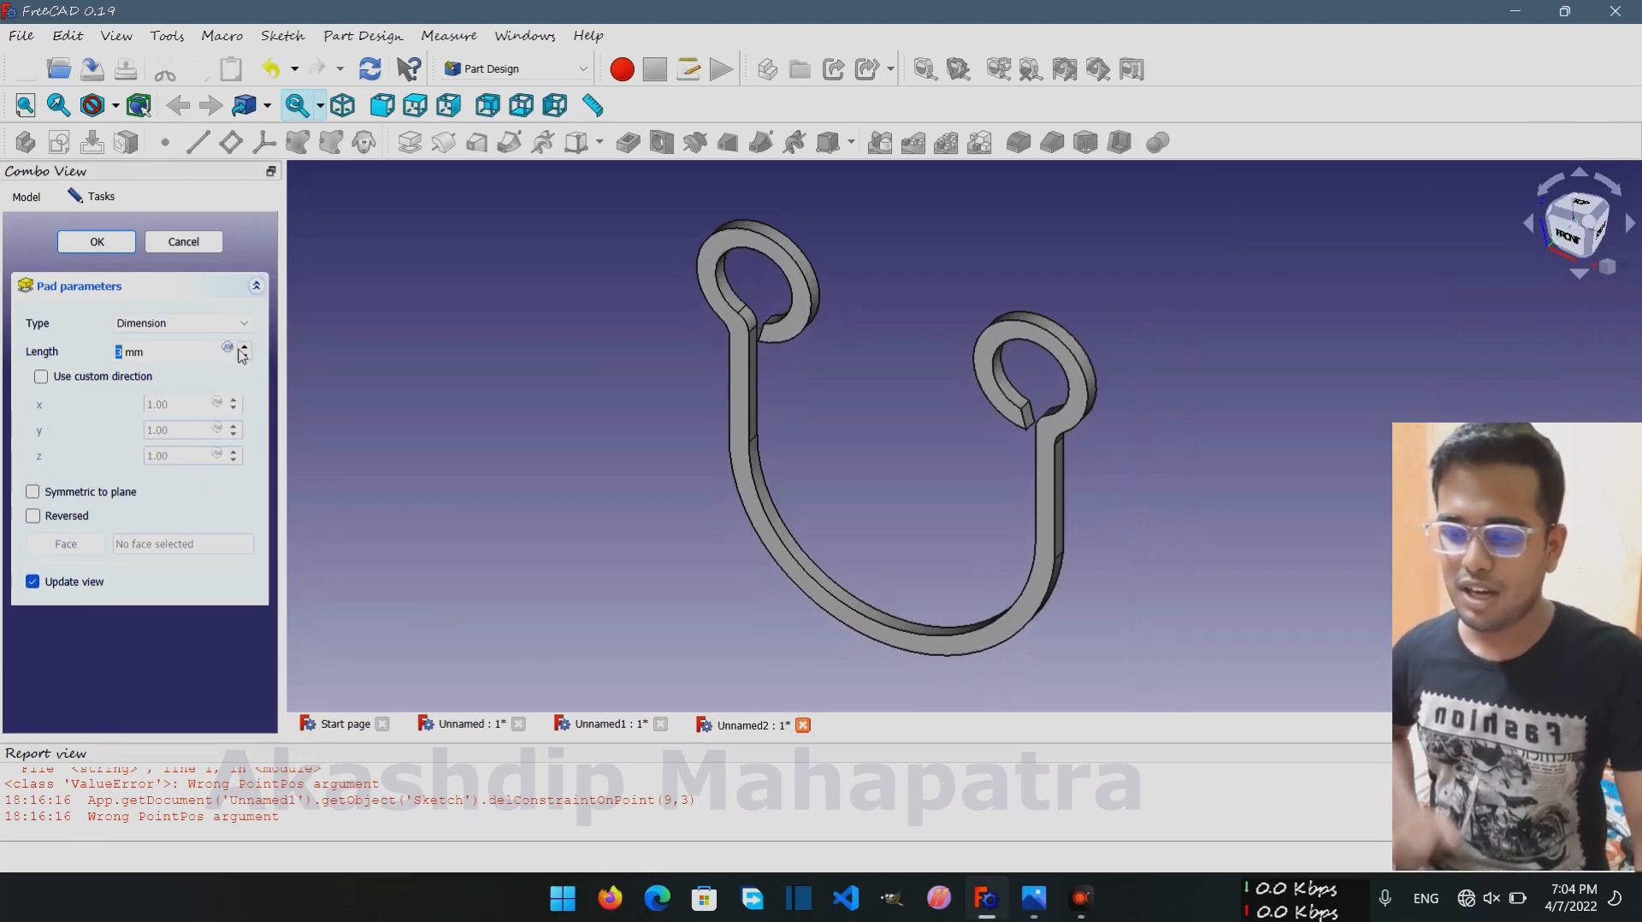
pyautogui.click(244, 347)
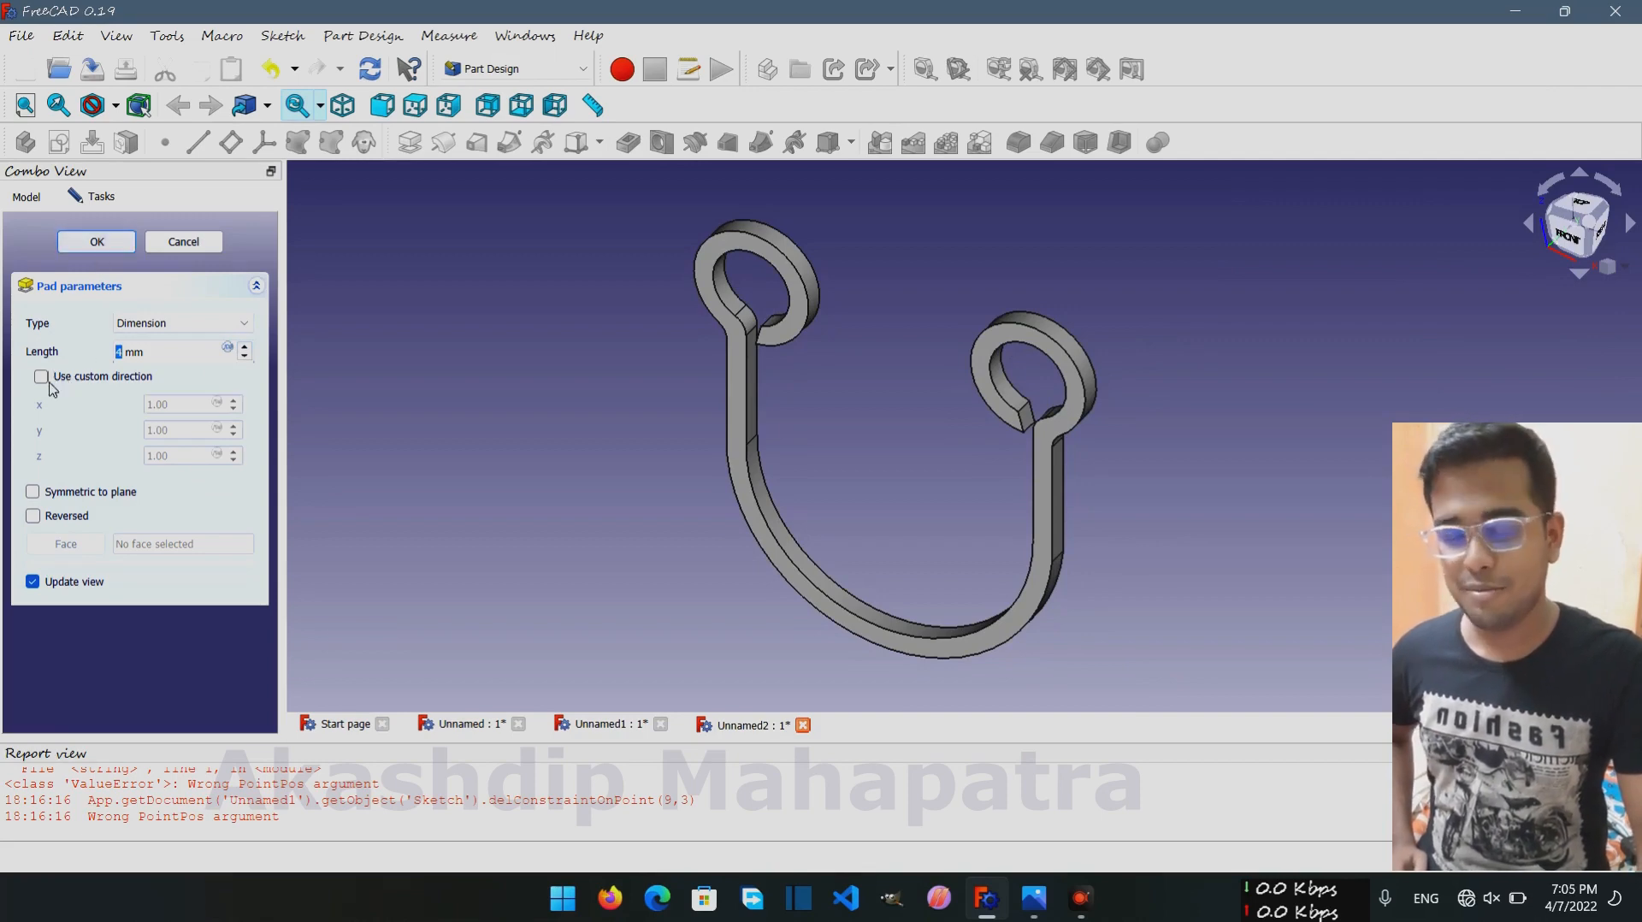
pyautogui.click(34, 493)
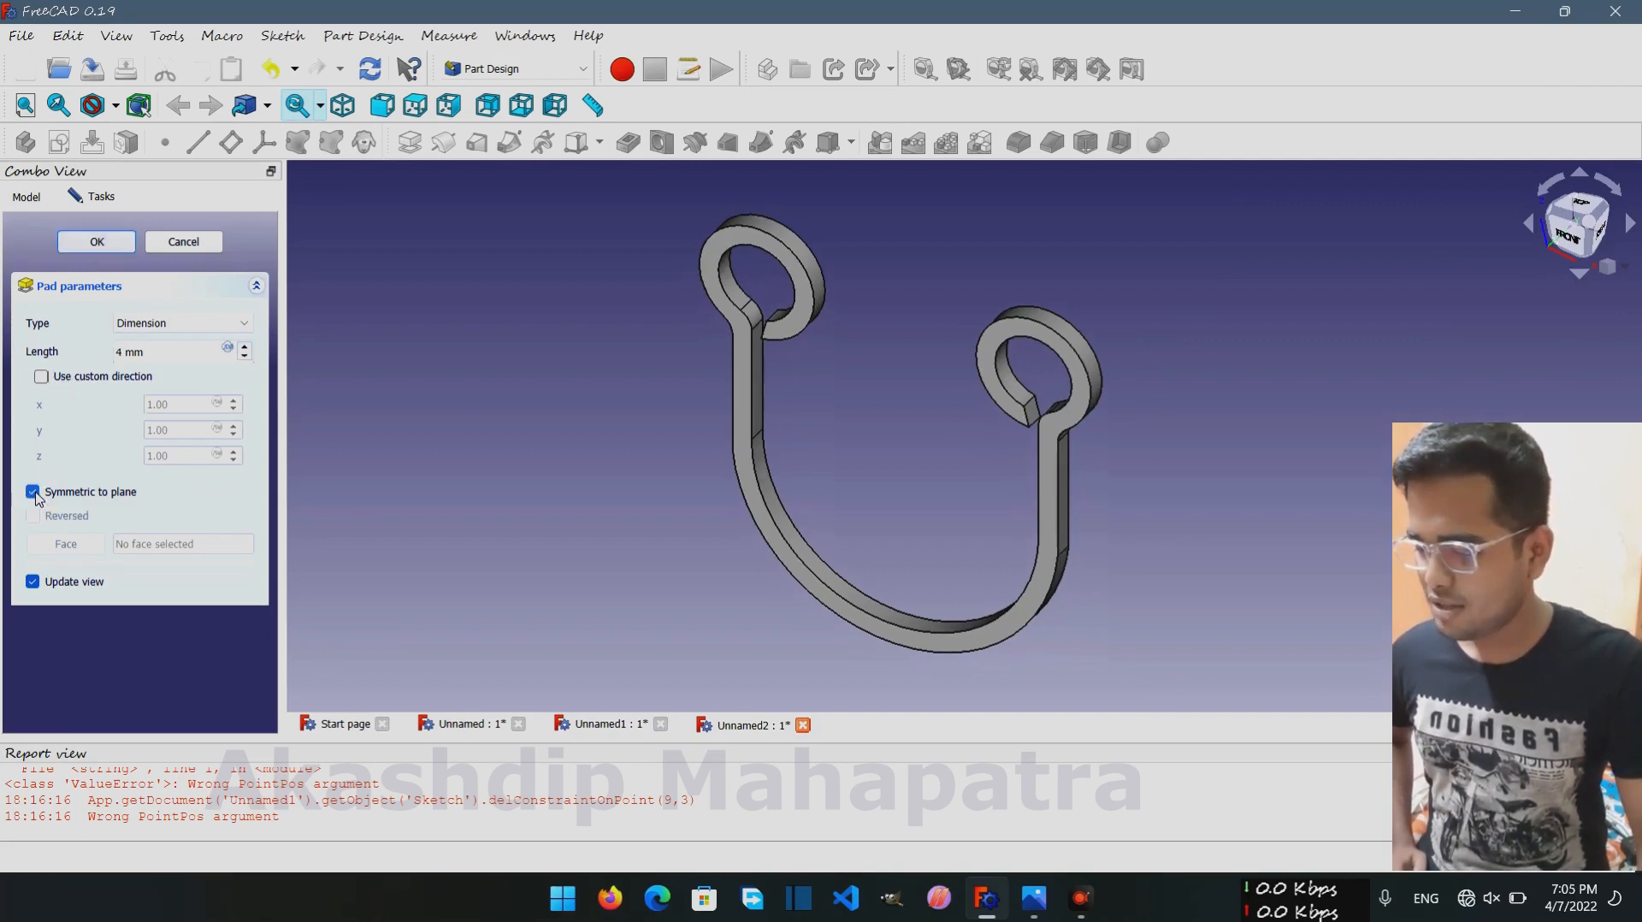
pyautogui.click(97, 242)
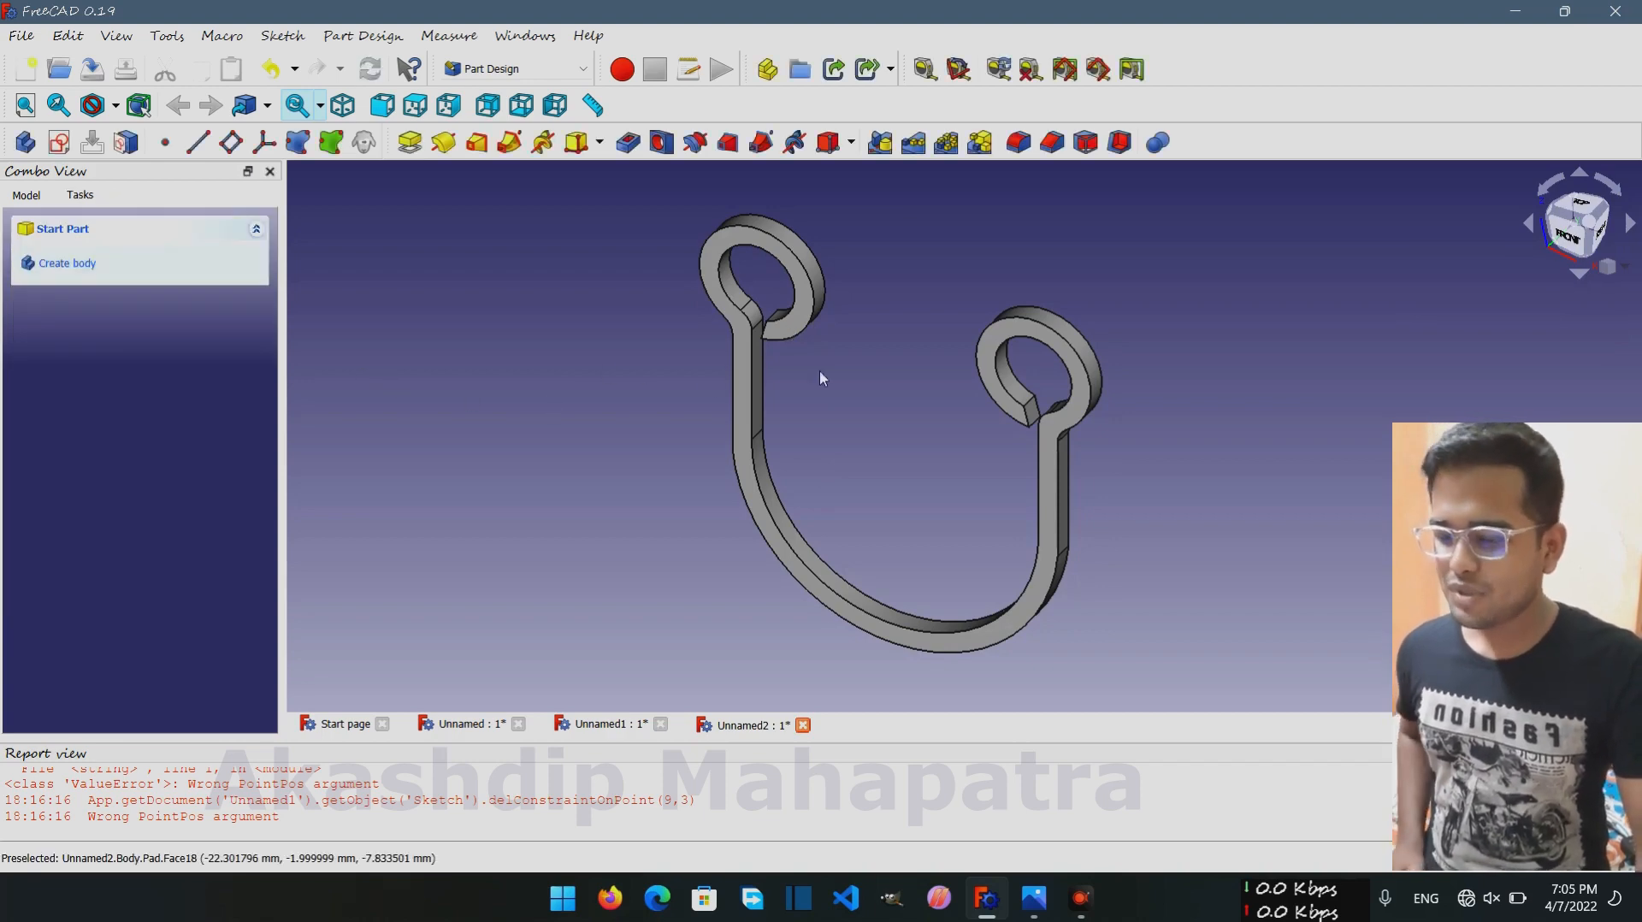
# Examine the rounded edges and ring ends of the thicker clip in the Unnamed1 document
pyautogui.click(627, 724)
pyautogui.scroll(5, 756, 407)
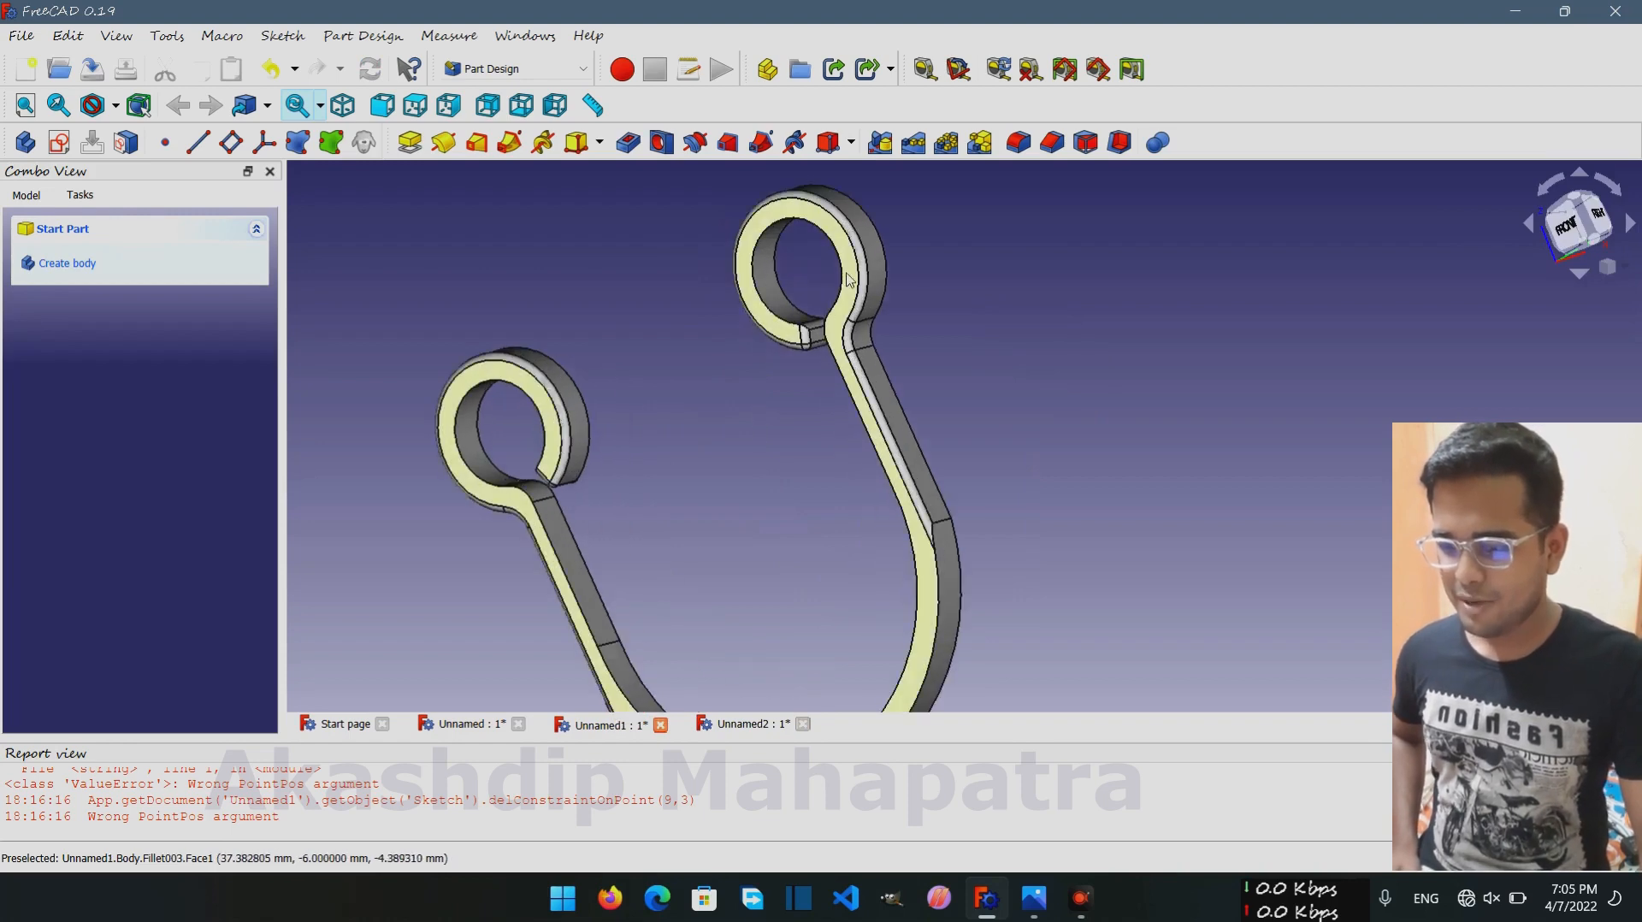
pyautogui.scroll(2, 852, 254)
pyautogui.scroll(-5, 1035, 418)
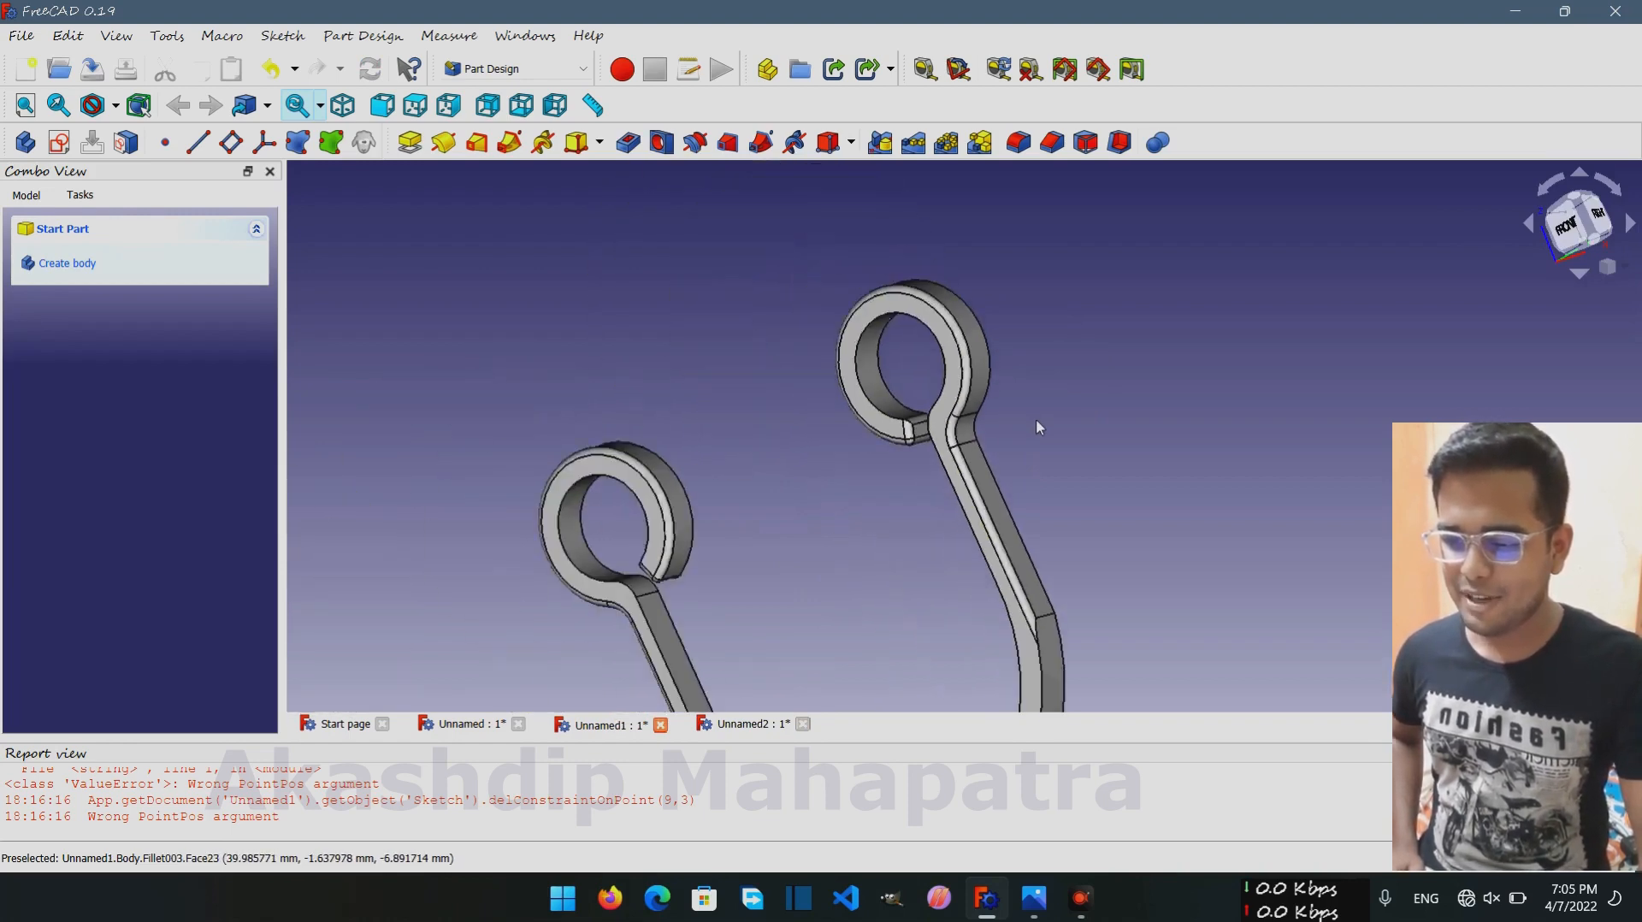
pyautogui.scroll(2, 1086, 477)
pyautogui.moveTo(1086, 475); pyautogui.dragTo(1081, 366, button='middle')
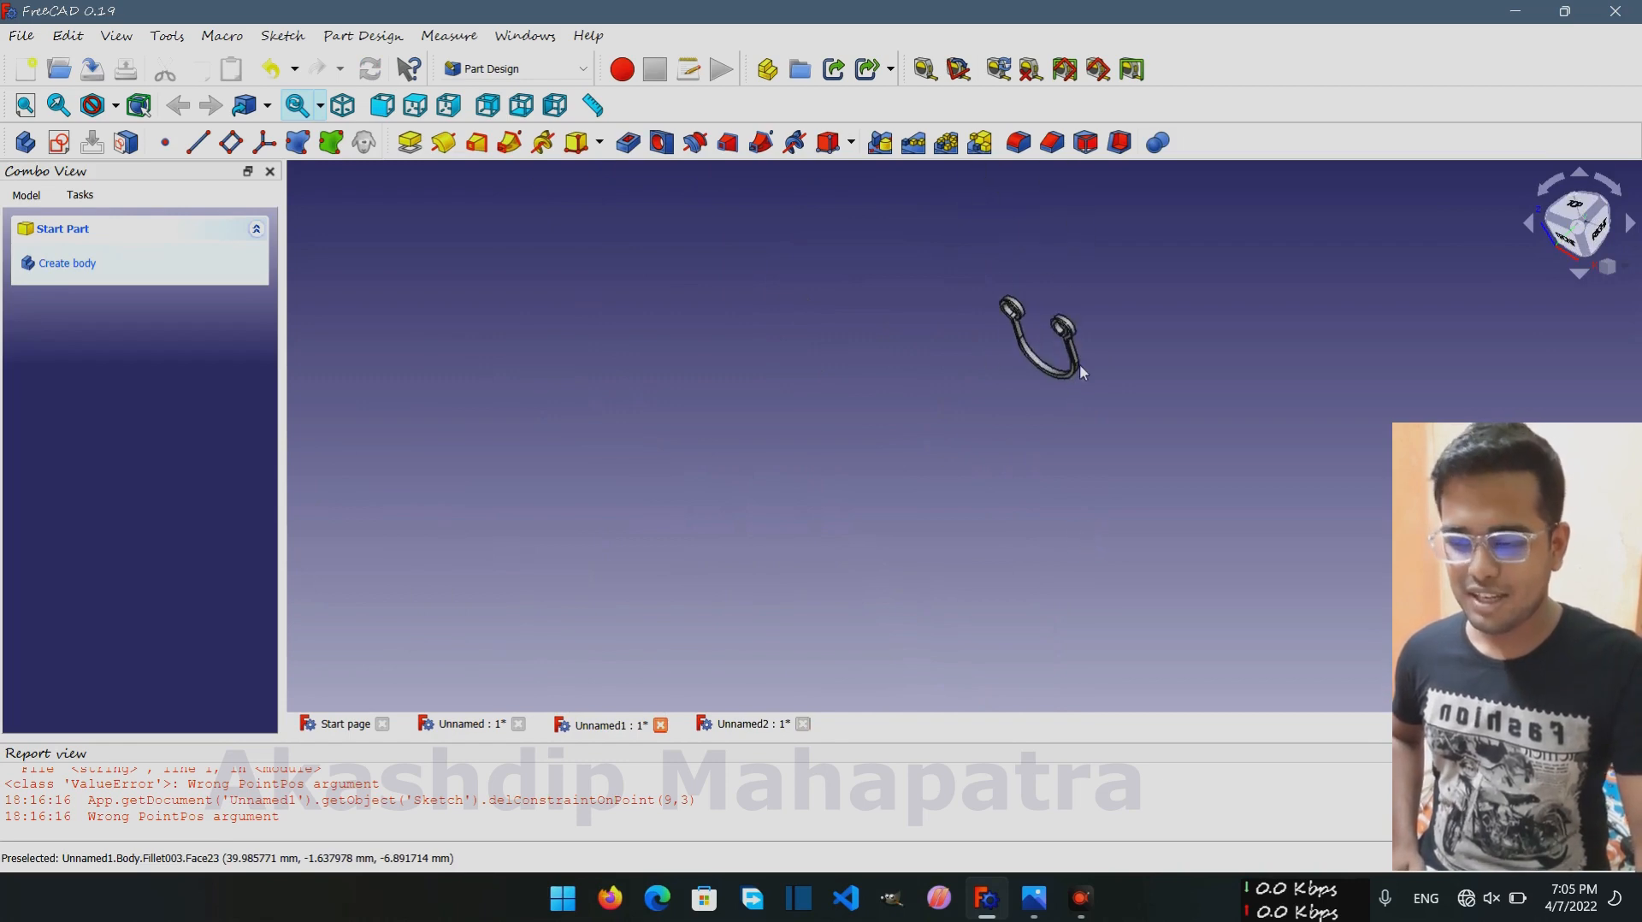
pyautogui.scroll(6, 992, 282)
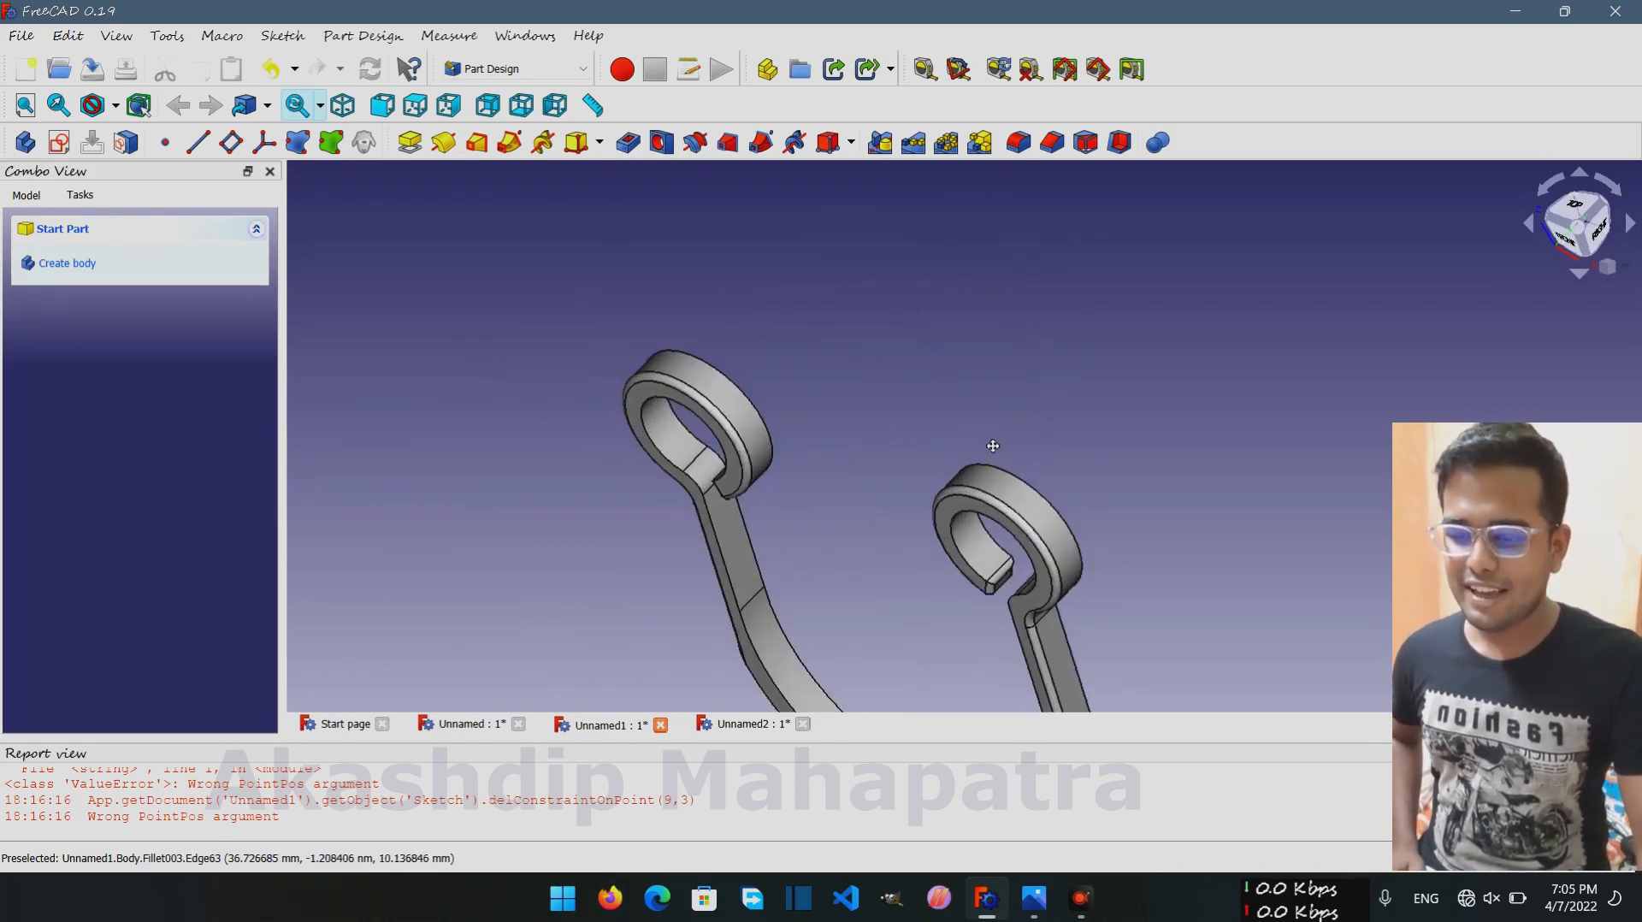
pyautogui.moveTo(989, 447); pyautogui.dragTo(975, 361, button='middle')
pyautogui.scroll(1, 975, 360)
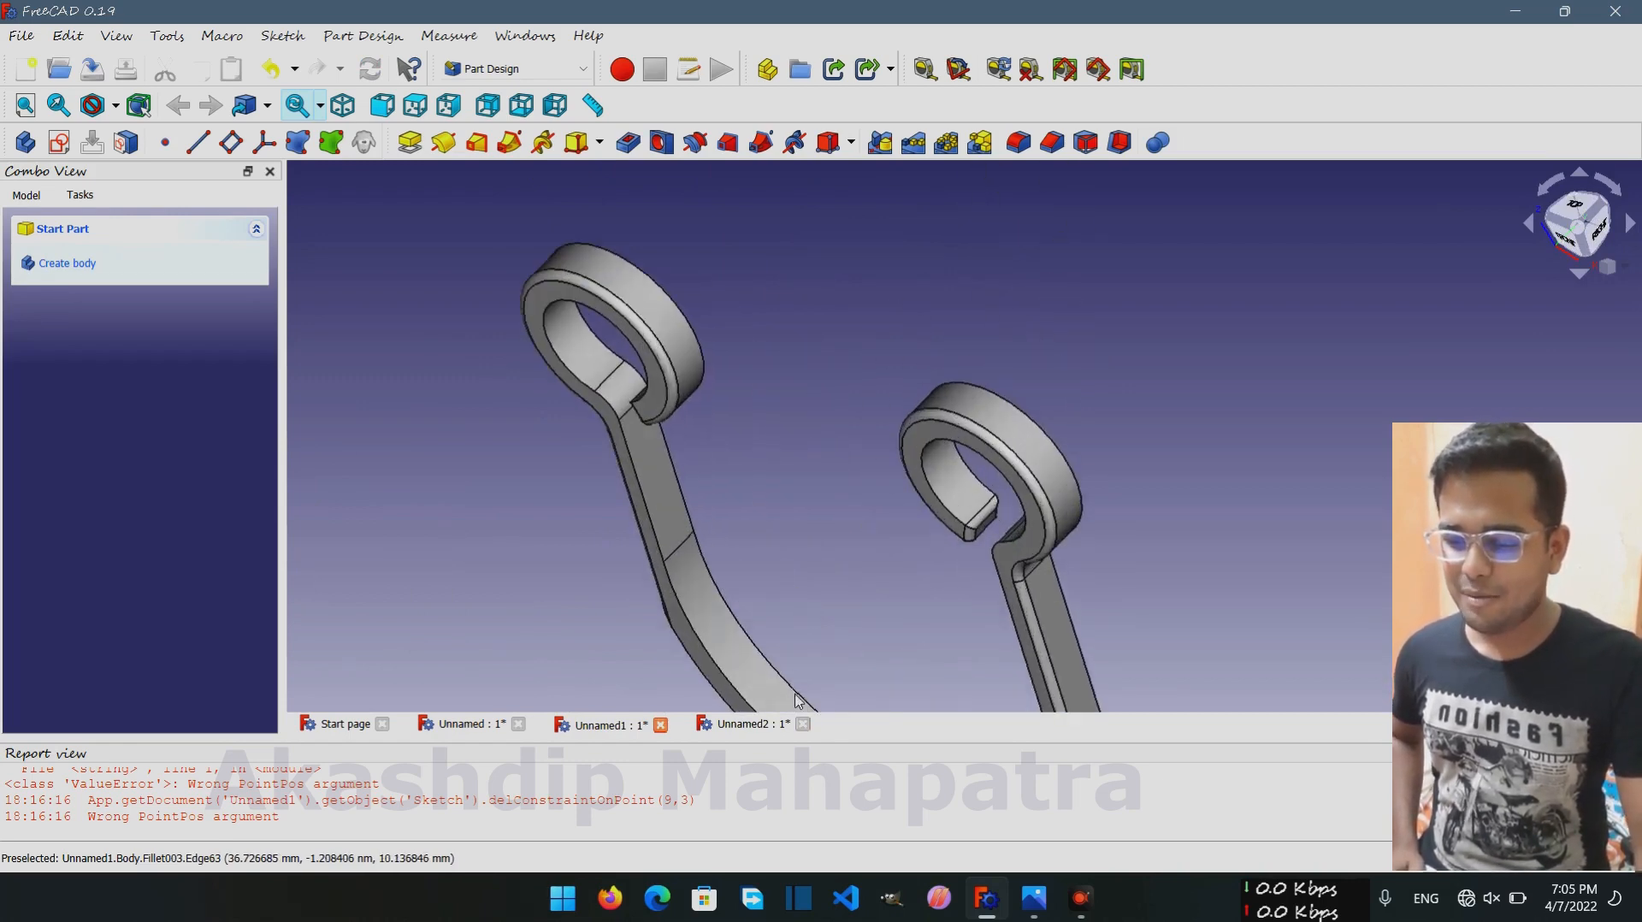
# Fillet the outer front edge of the clip in the Unnamed2 document, at the left ring, with a 1 mm radius
pyautogui.click(757, 725)
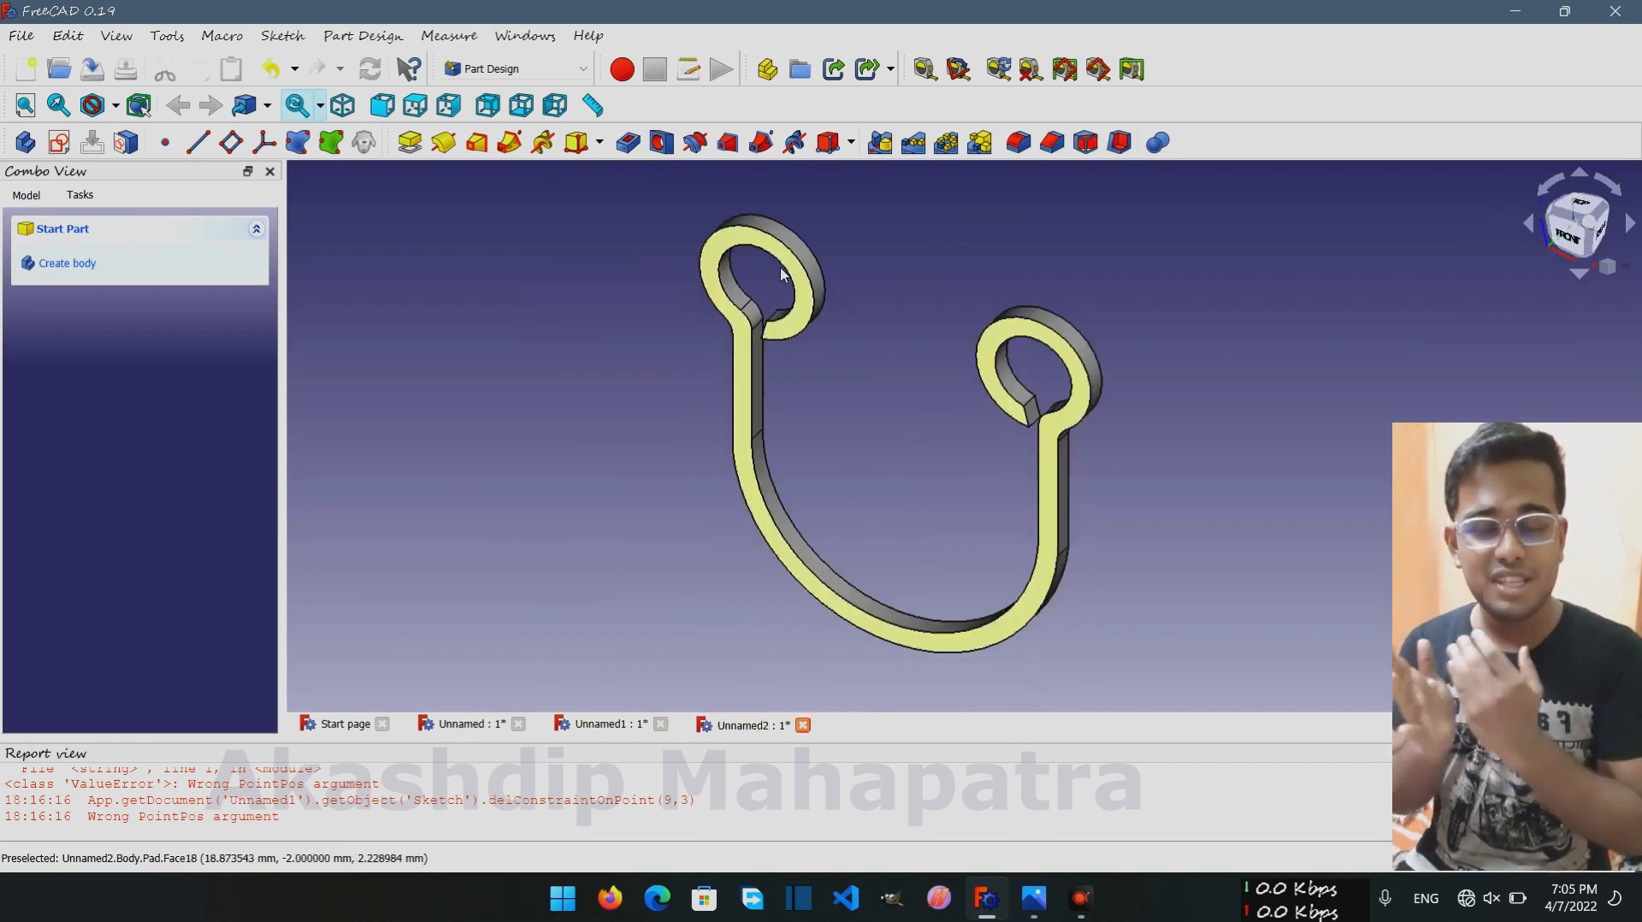
pyautogui.scroll(3, 780, 267)
pyautogui.click(817, 265)
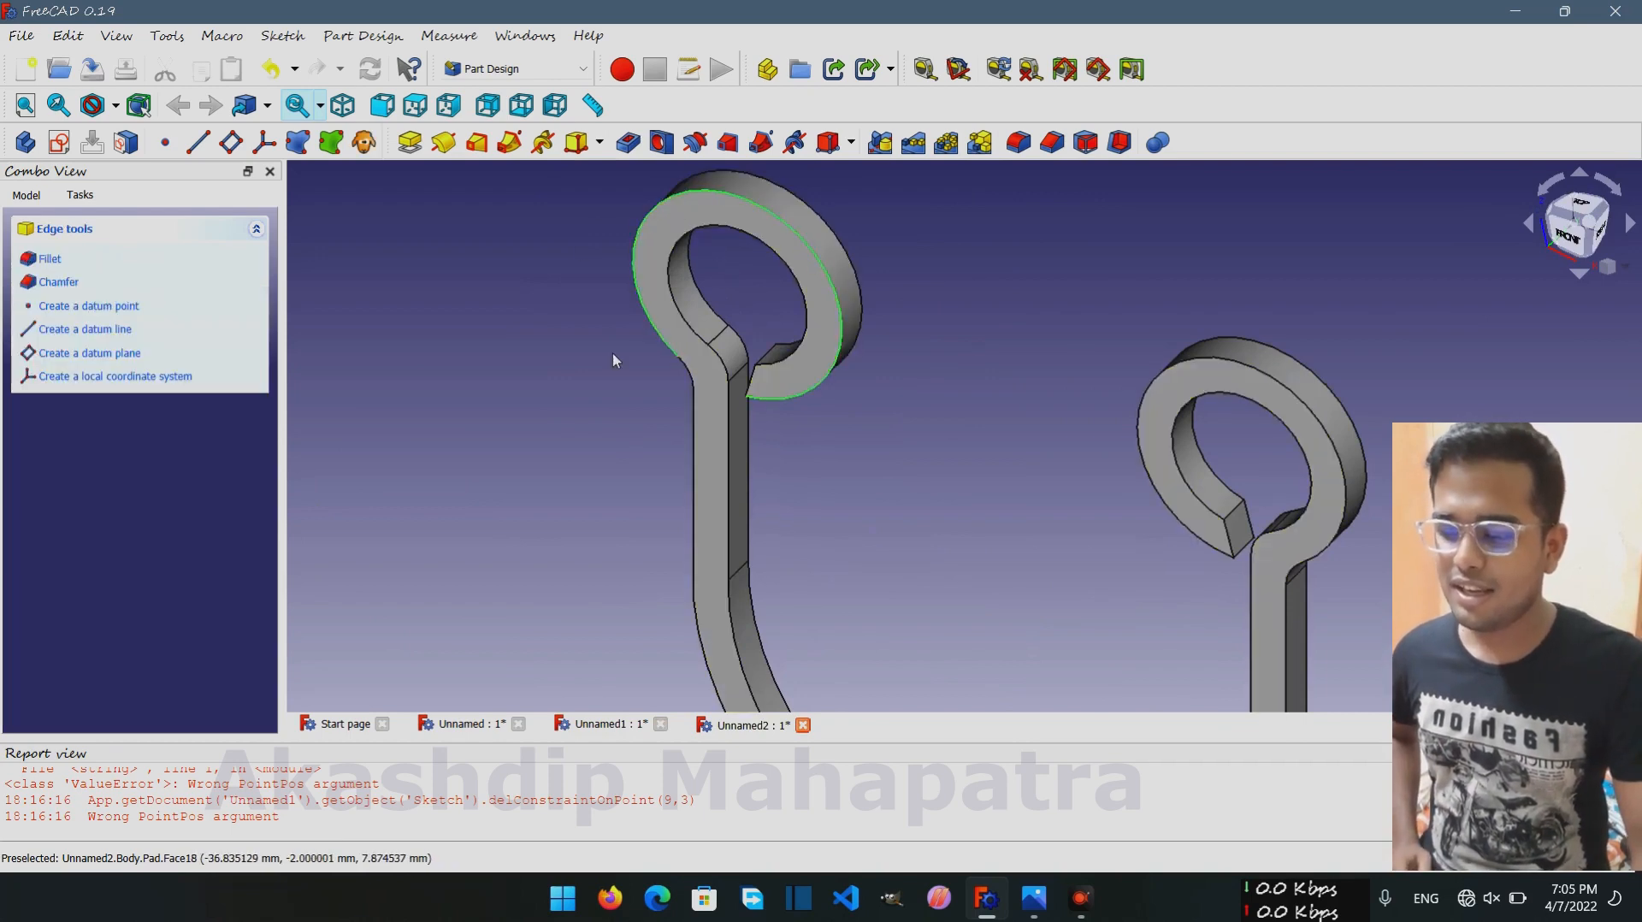
pyautogui.click(61, 265)
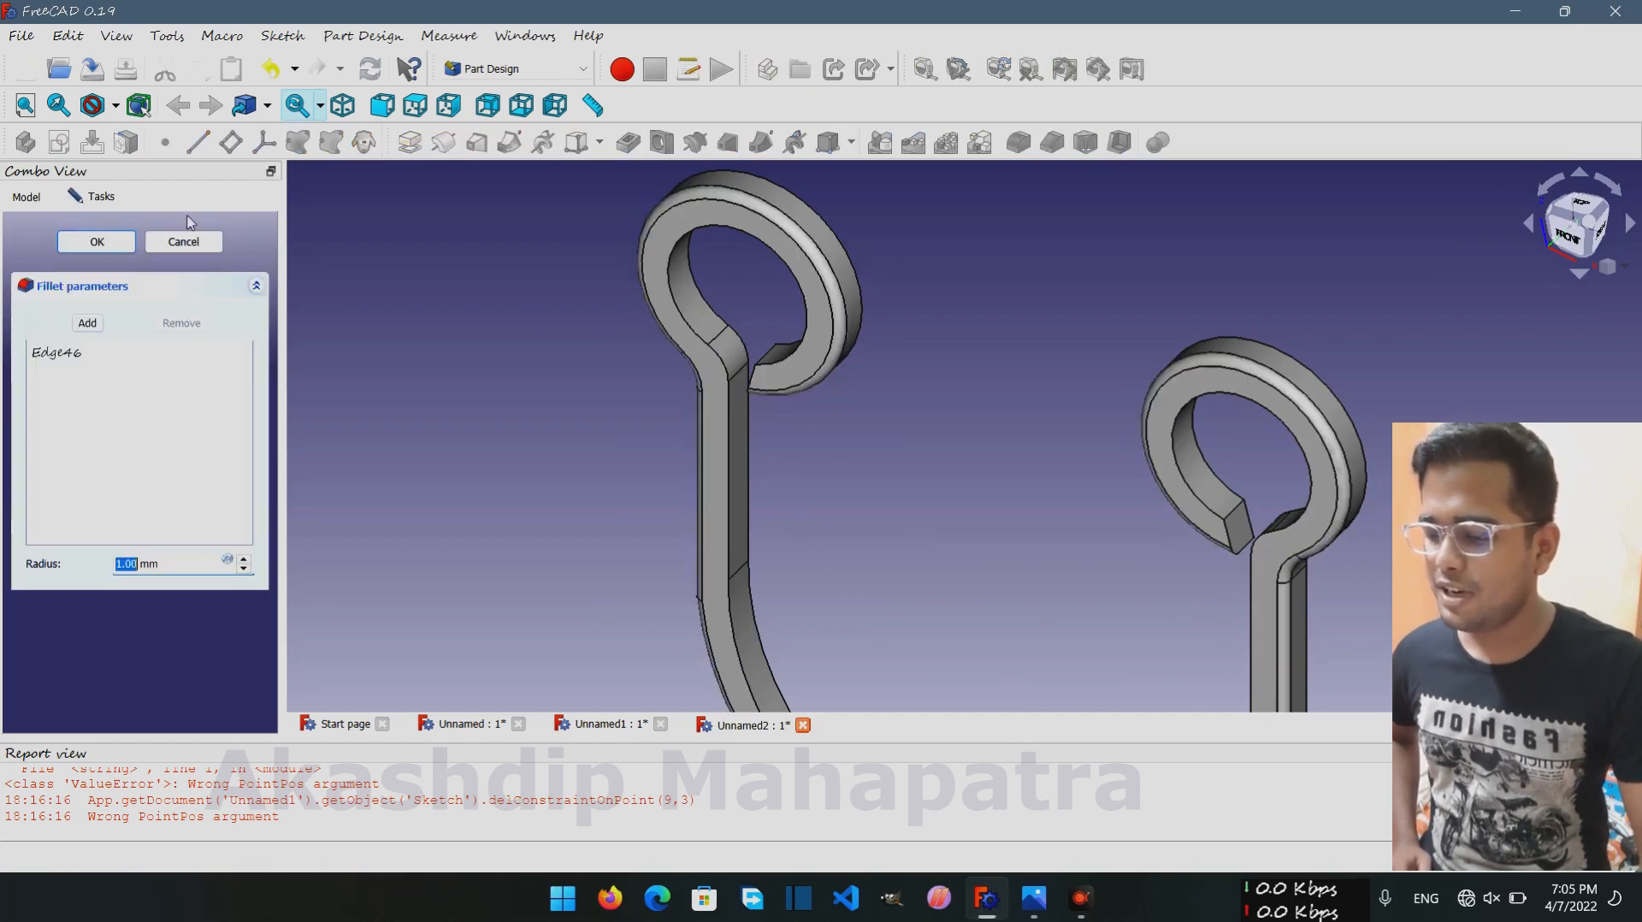
pyautogui.click(124, 242)
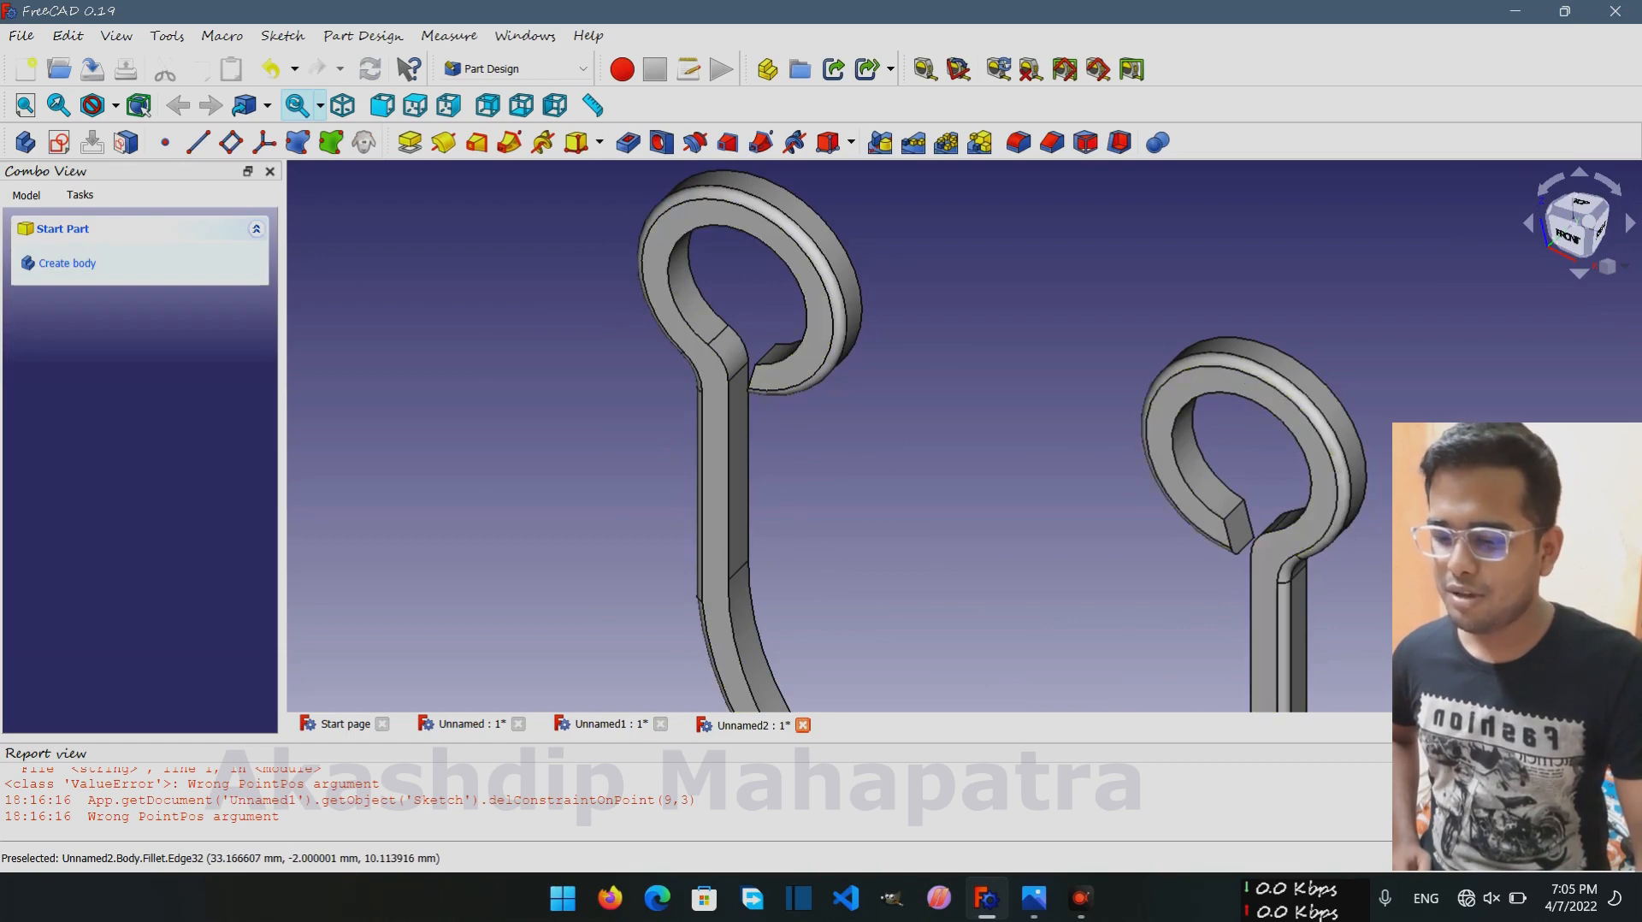
# Fillet the four edges of the open end face on the right ring with a 1 mm radius
pyautogui.scroll(-4, 1411, 478)
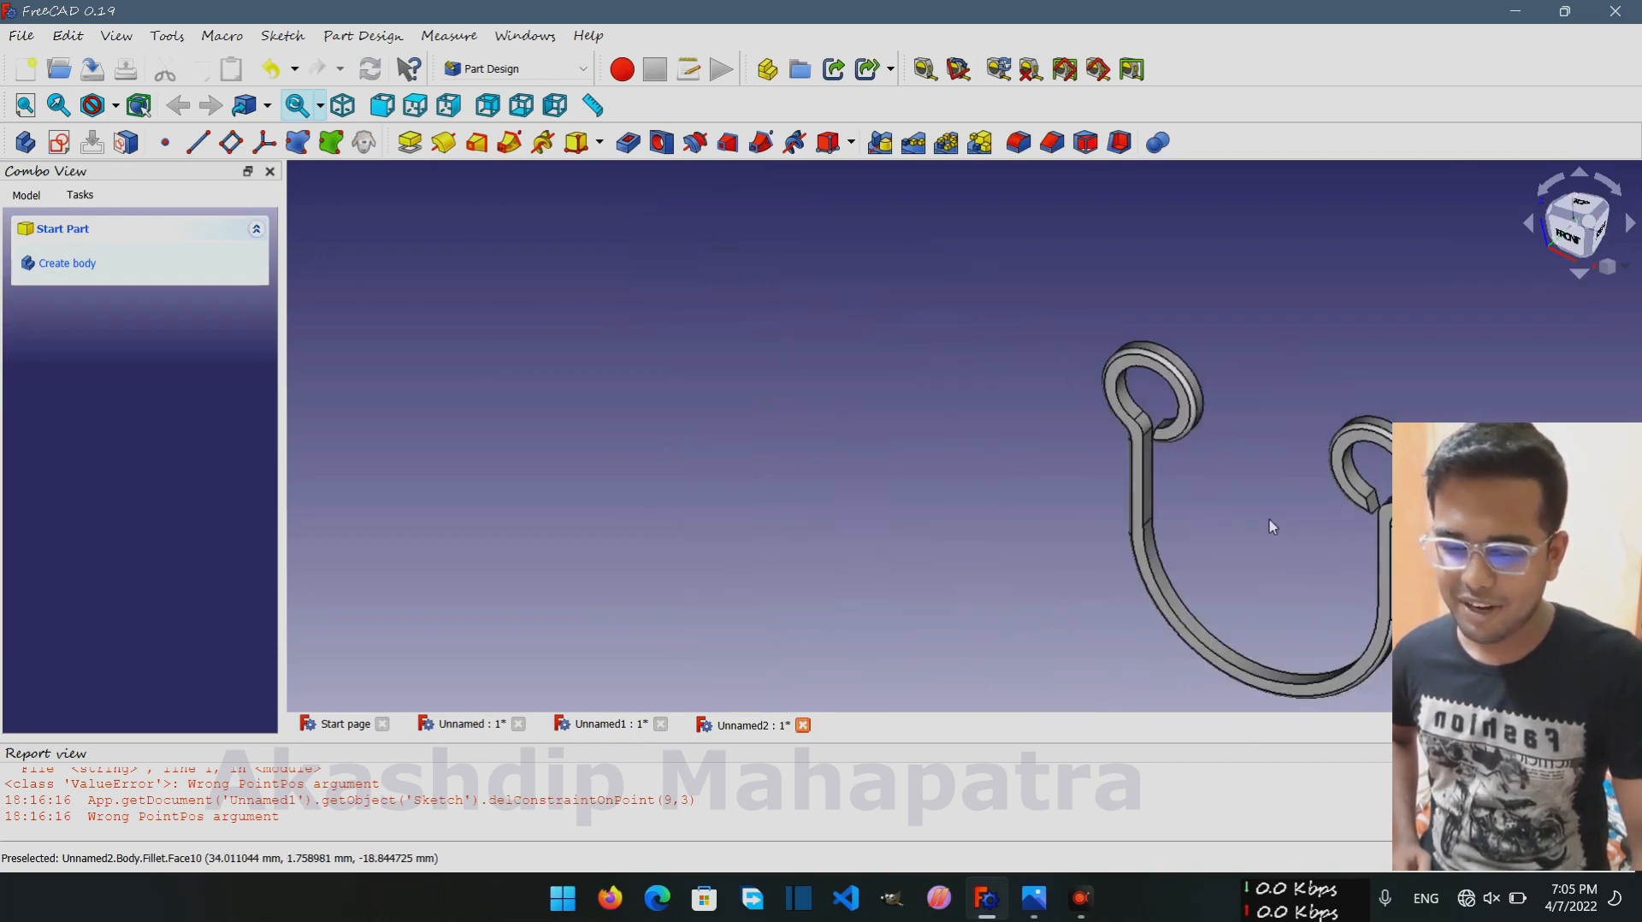
pyautogui.moveTo(1269, 520); pyautogui.dragTo(884, 436, button='middle')
pyautogui.scroll(4, 823, 381)
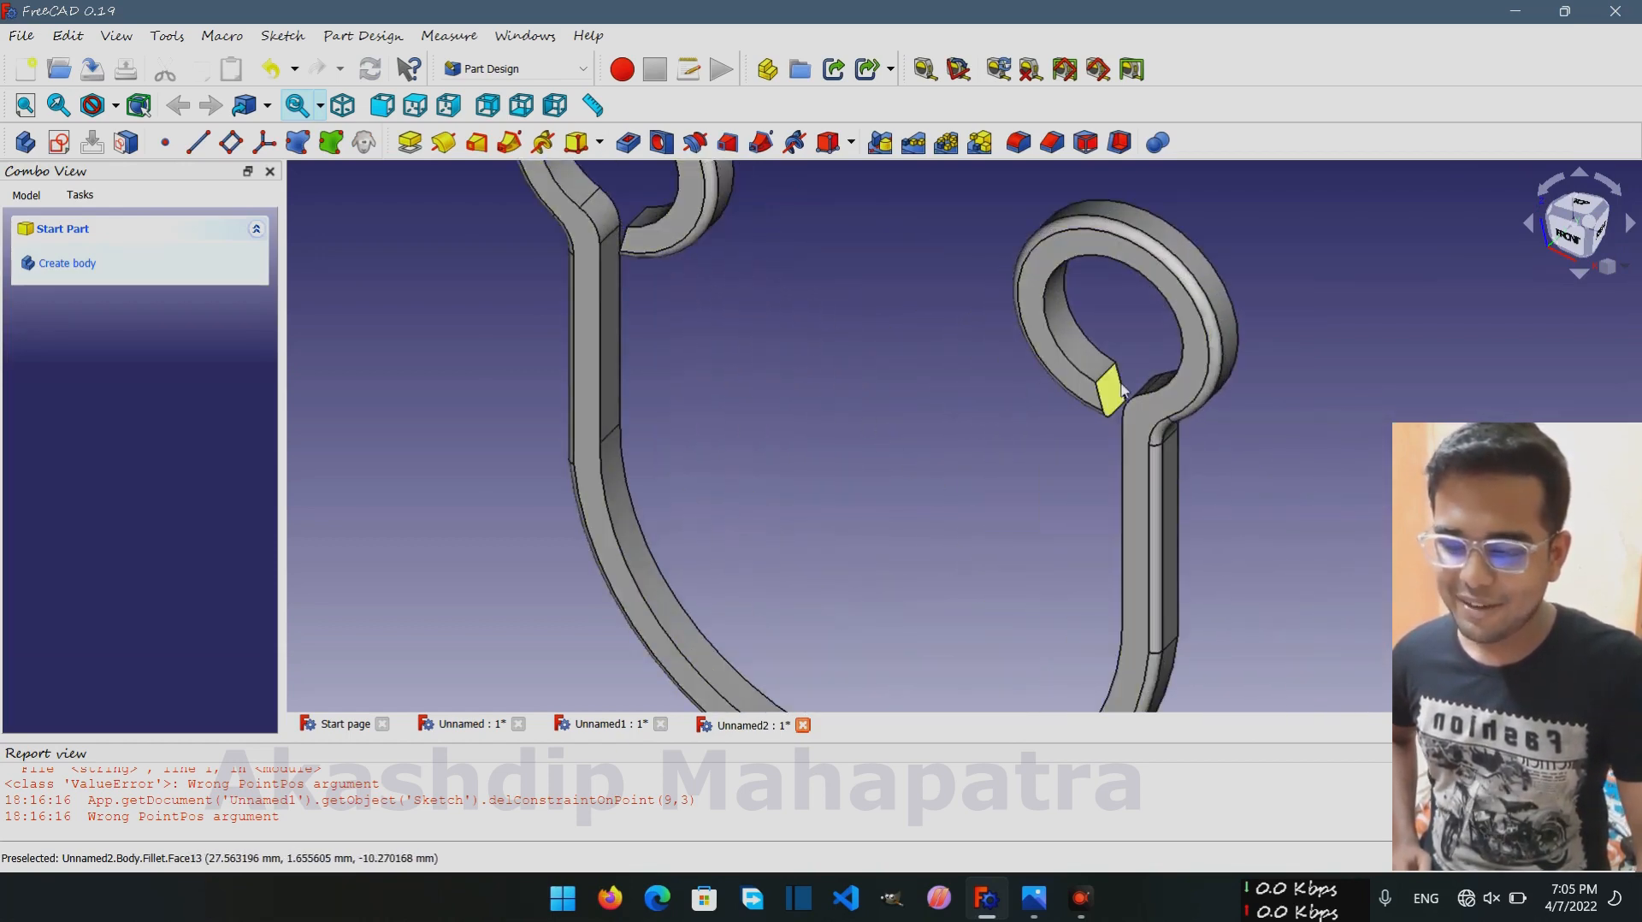
pyautogui.scroll(5, 1091, 375)
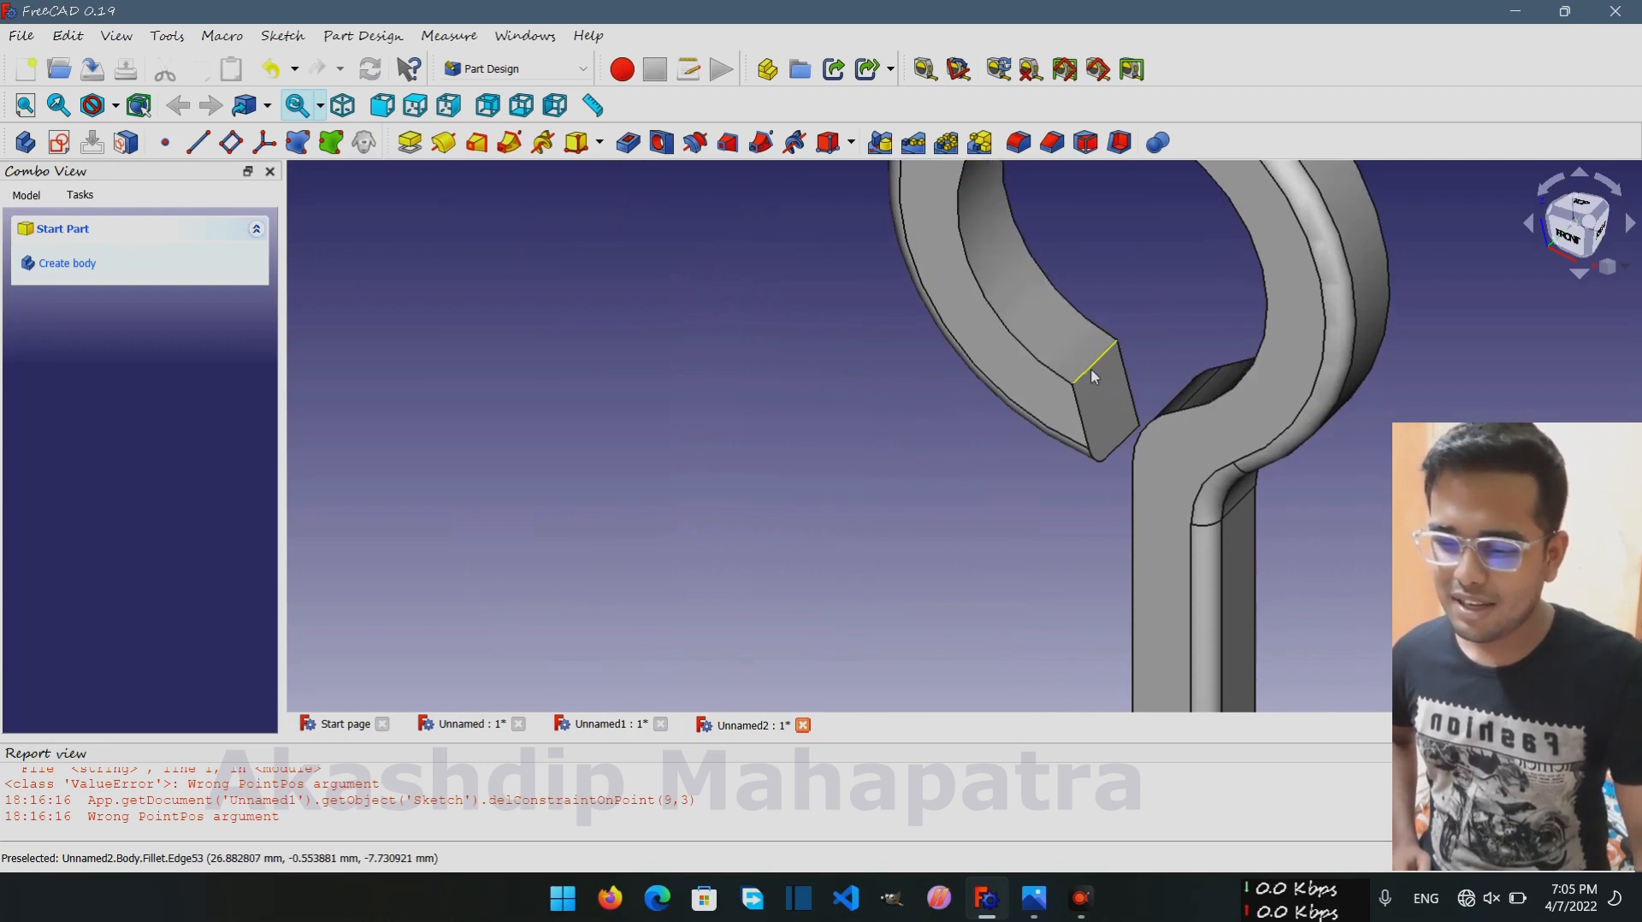
pyautogui.click(1090, 368)
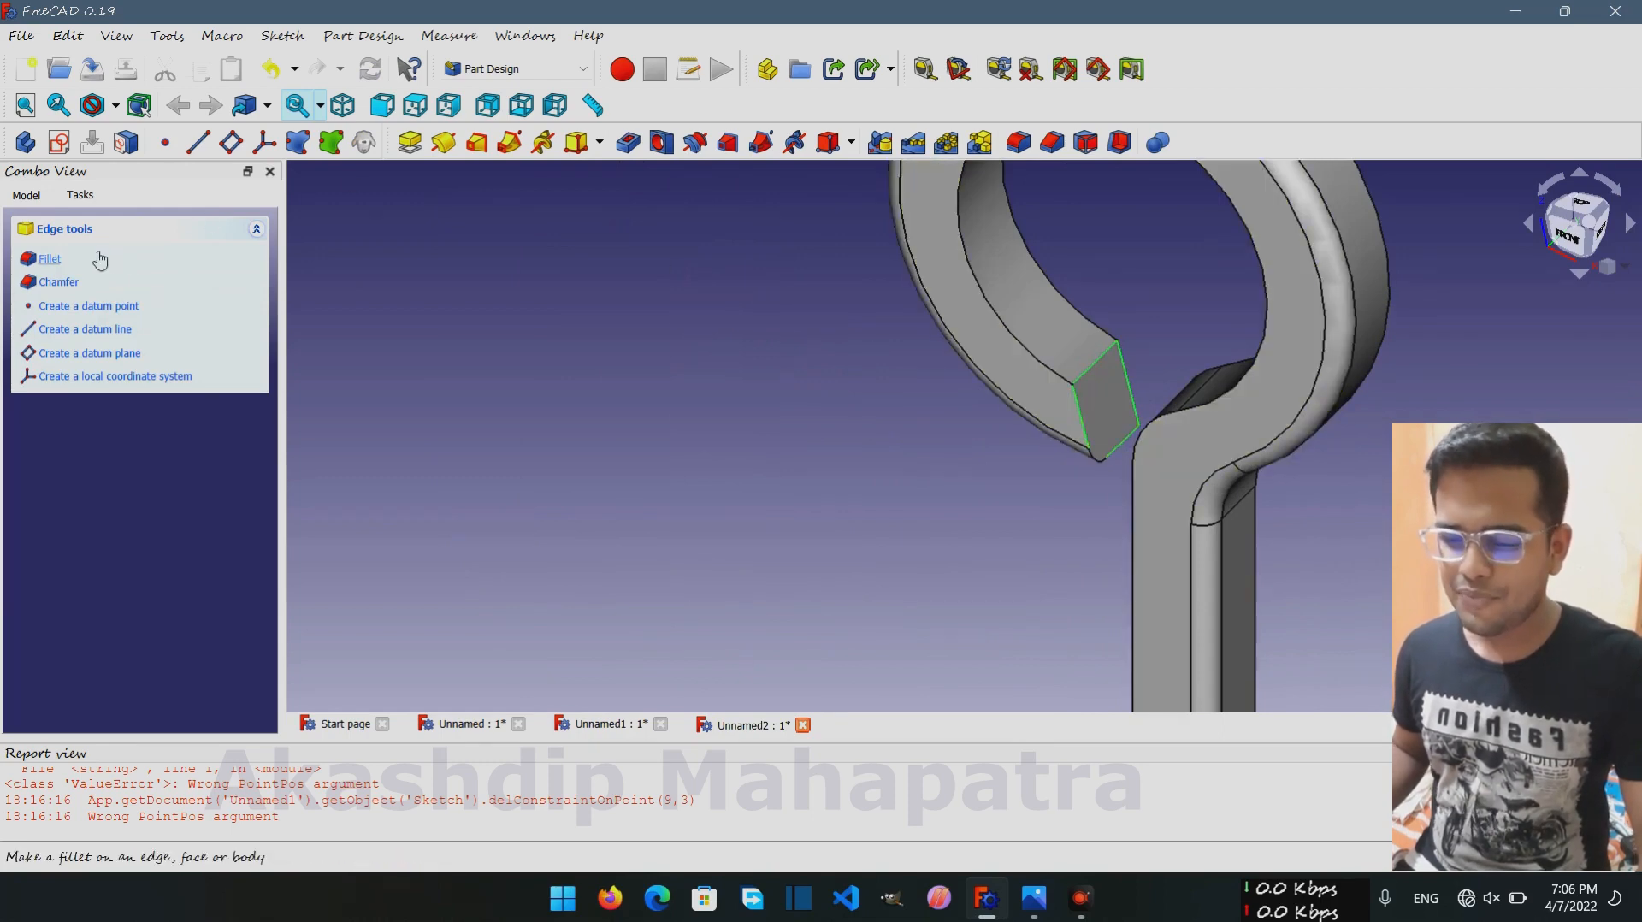
pyautogui.click(60, 259)
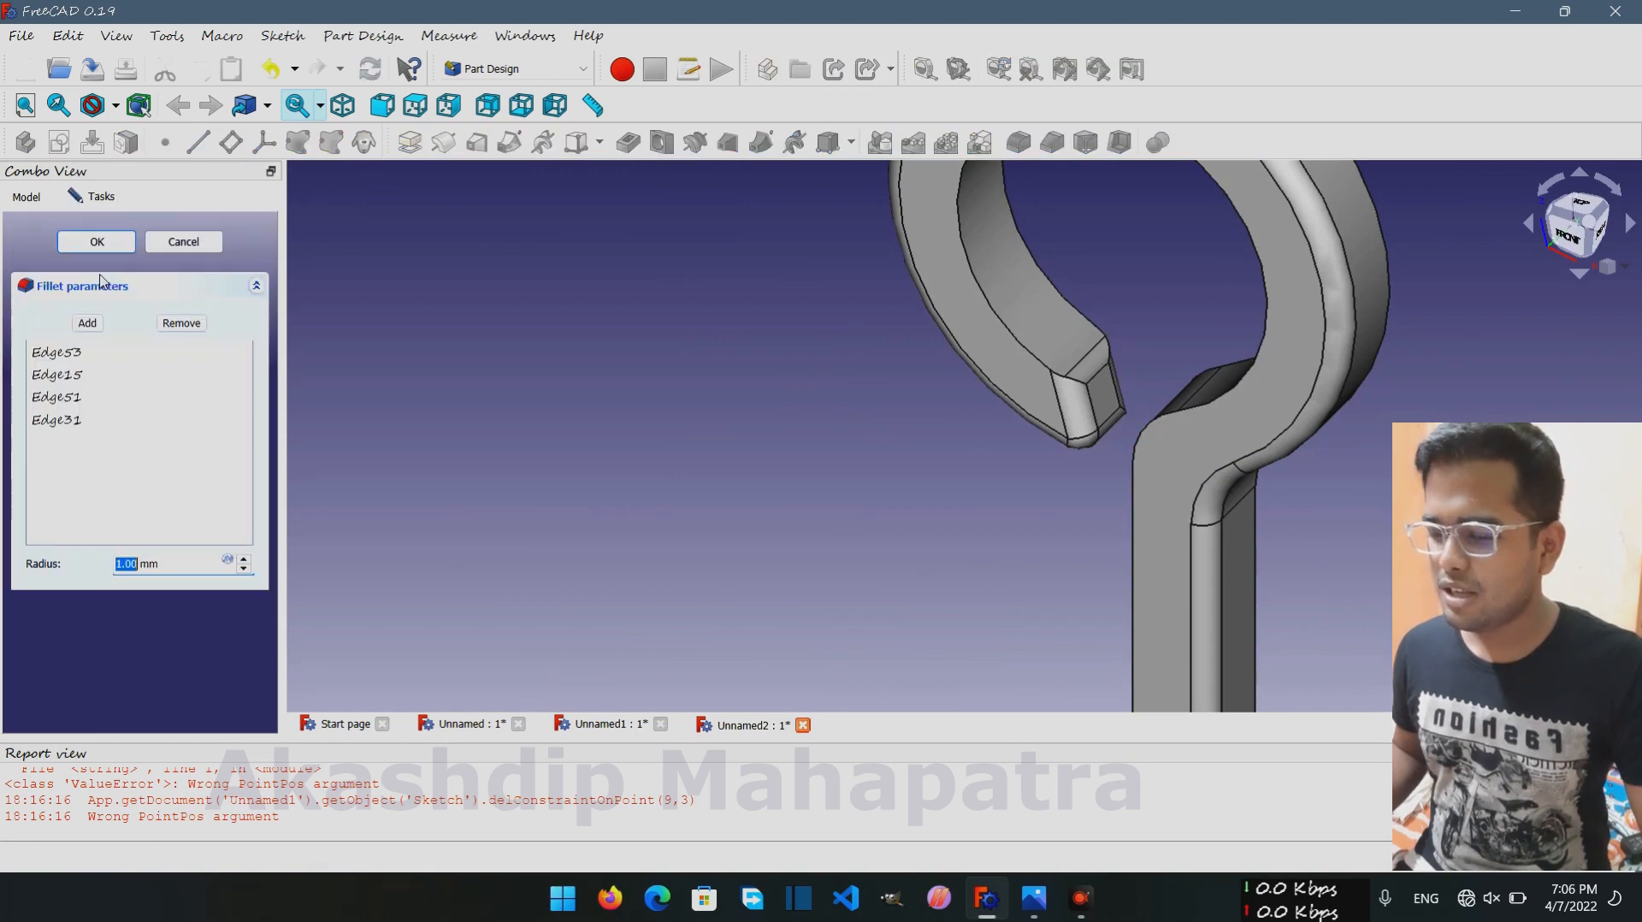
pyautogui.click(114, 245)
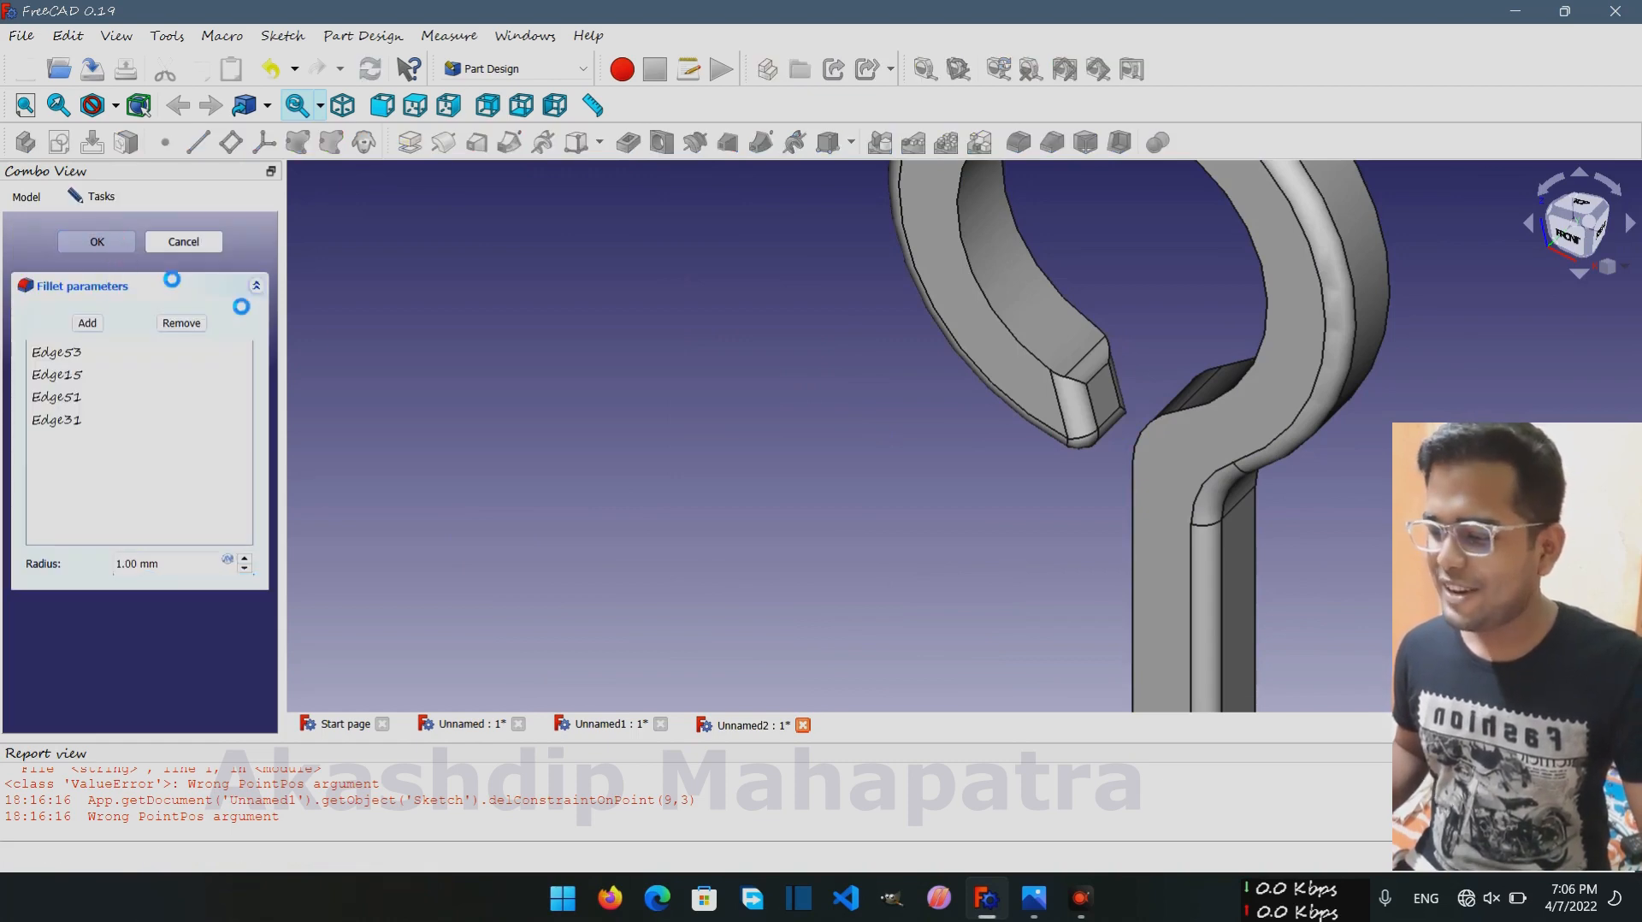
# Fillet the four straight edges of the open end face on the left ring with a 1 mm radius
pyautogui.moveTo(573, 382); pyautogui.dragTo(1175, 639, button='middle')
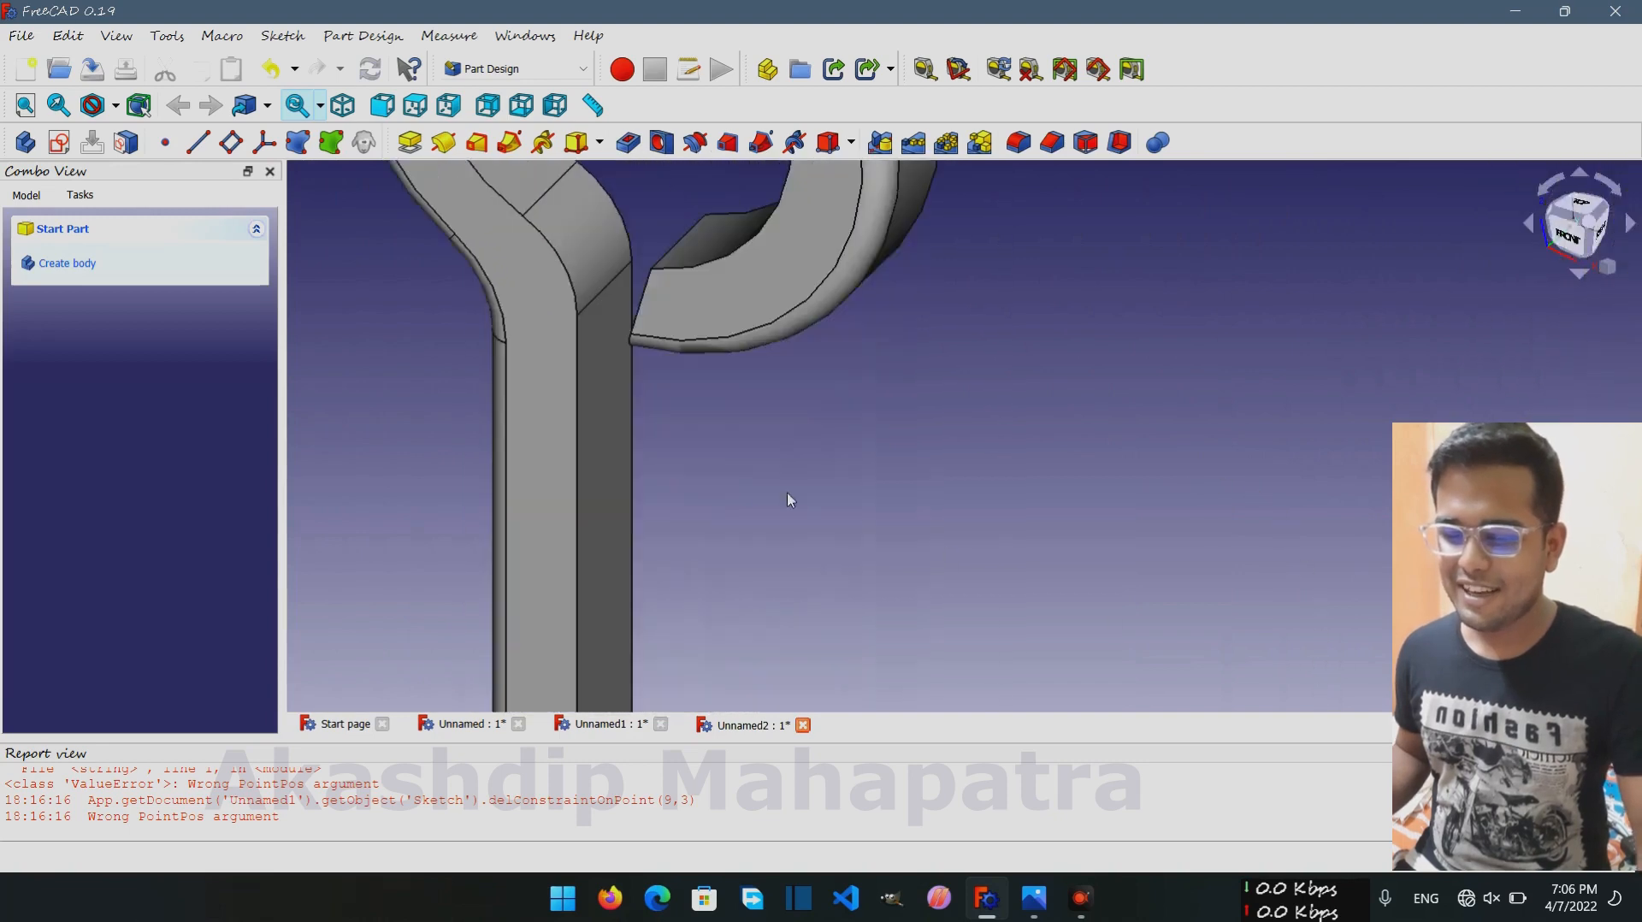
pyautogui.moveTo(799, 529); pyautogui.dragTo(1007, 502, button='middle')
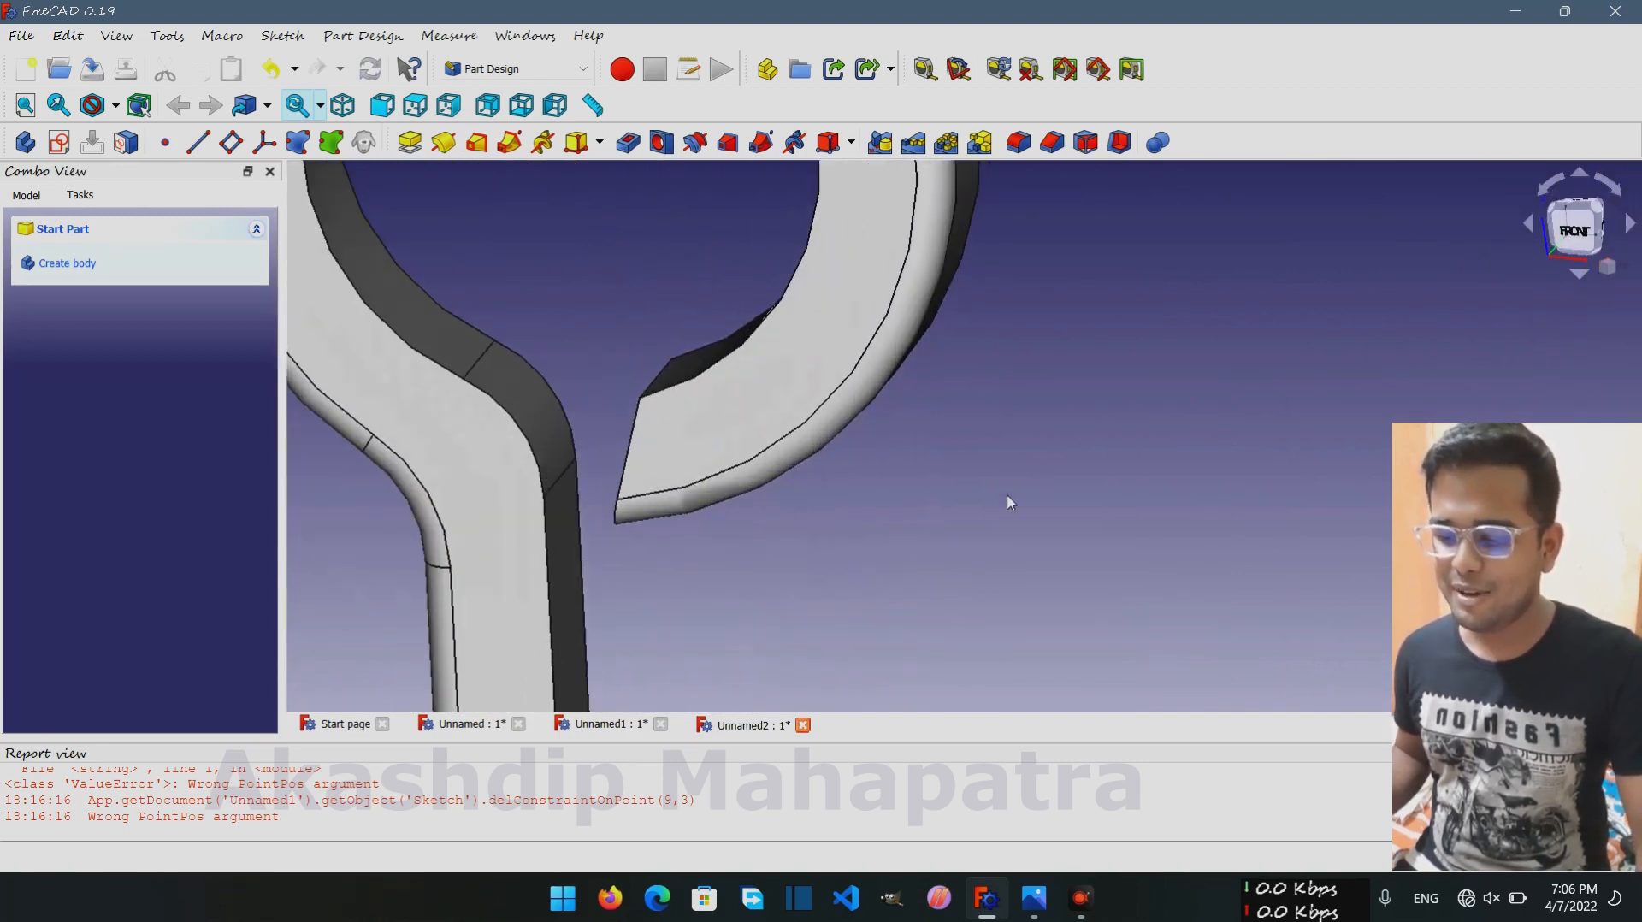
pyautogui.moveTo(735, 552); pyautogui.dragTo(1162, 493, button='middle')
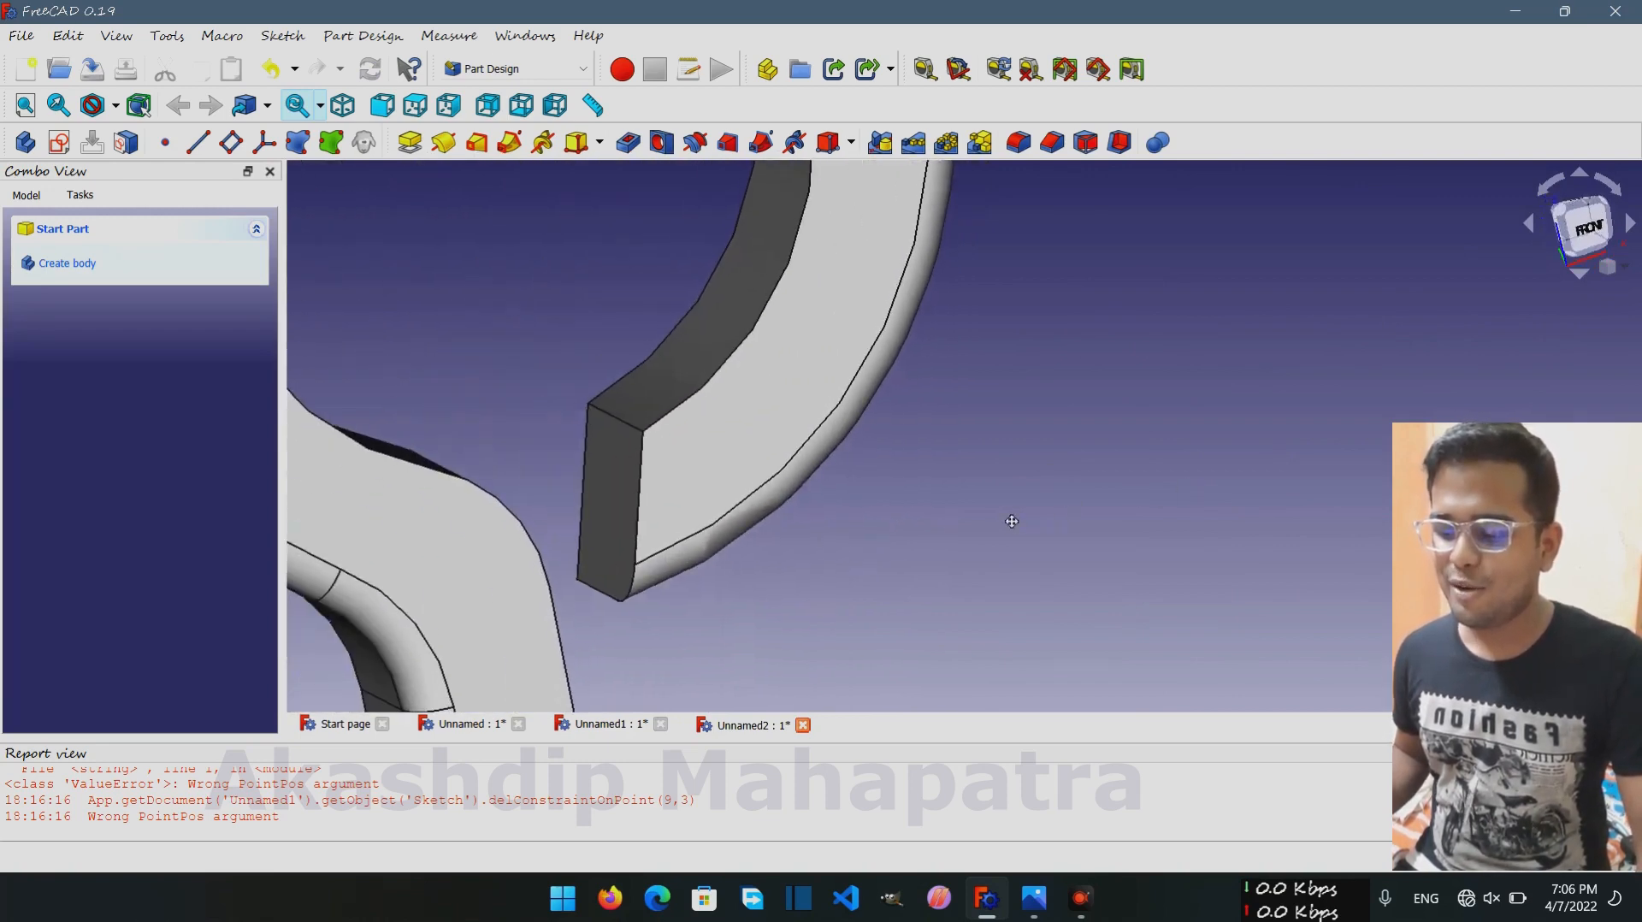
pyautogui.moveTo(1012, 520); pyautogui.dragTo(1120, 488, button='middle')
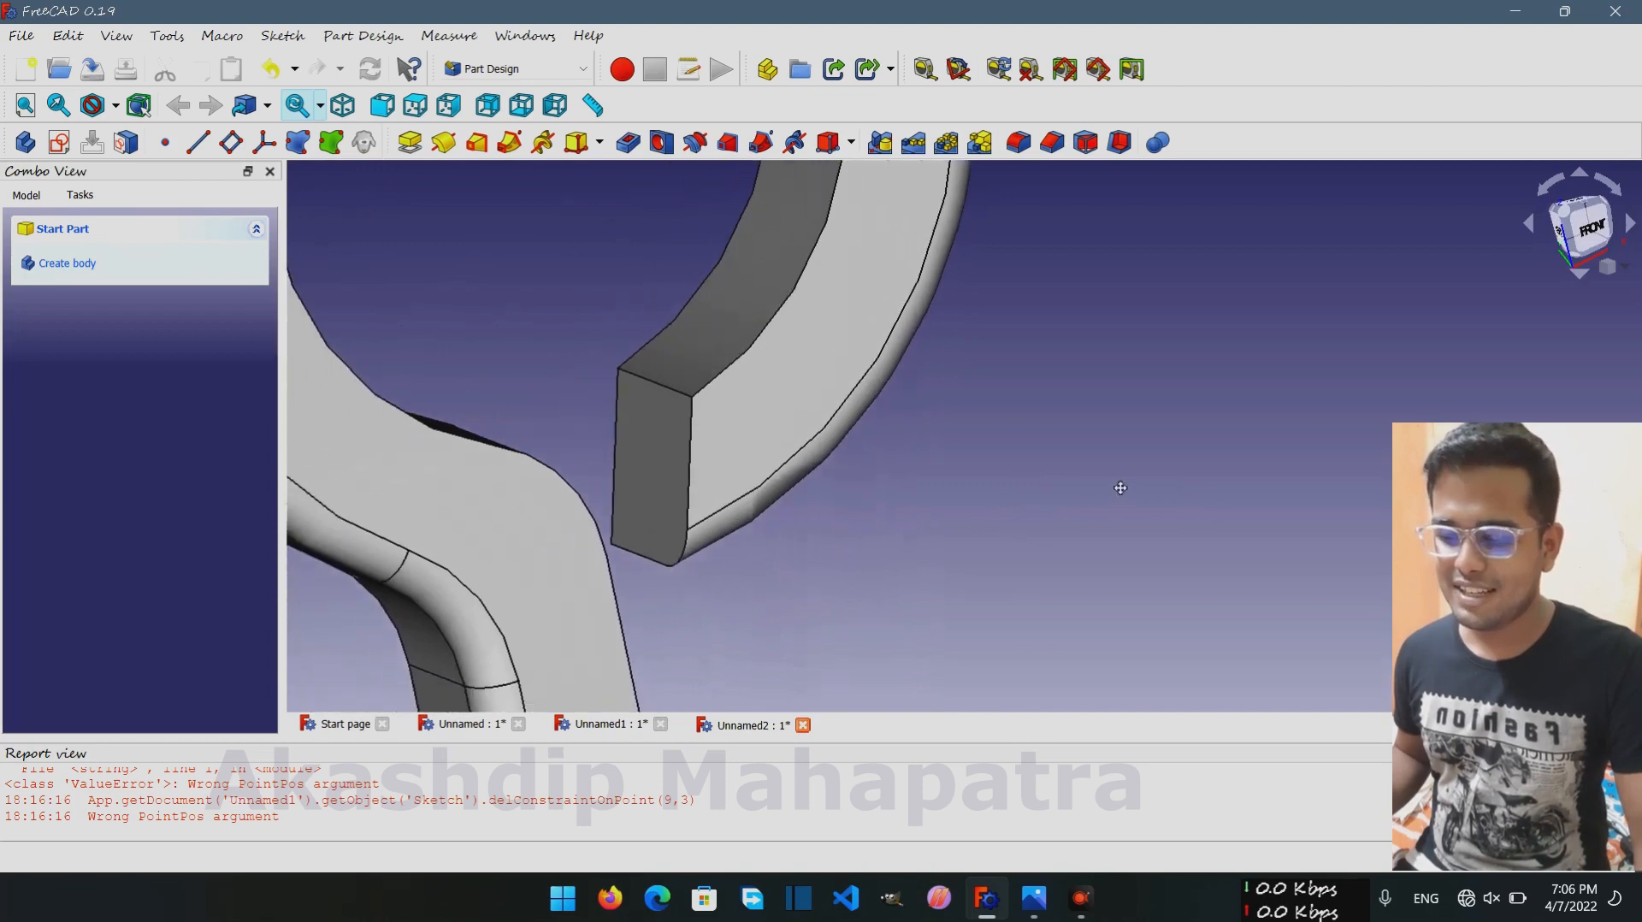
pyautogui.scroll(1, 963, 497)
pyautogui.moveTo(963, 501)
pyautogui.mouseDown(button='middle')
pyautogui.moveTo(975, 507)
pyautogui.moveTo(941, 506)
pyautogui.mouseUp(button='middle')
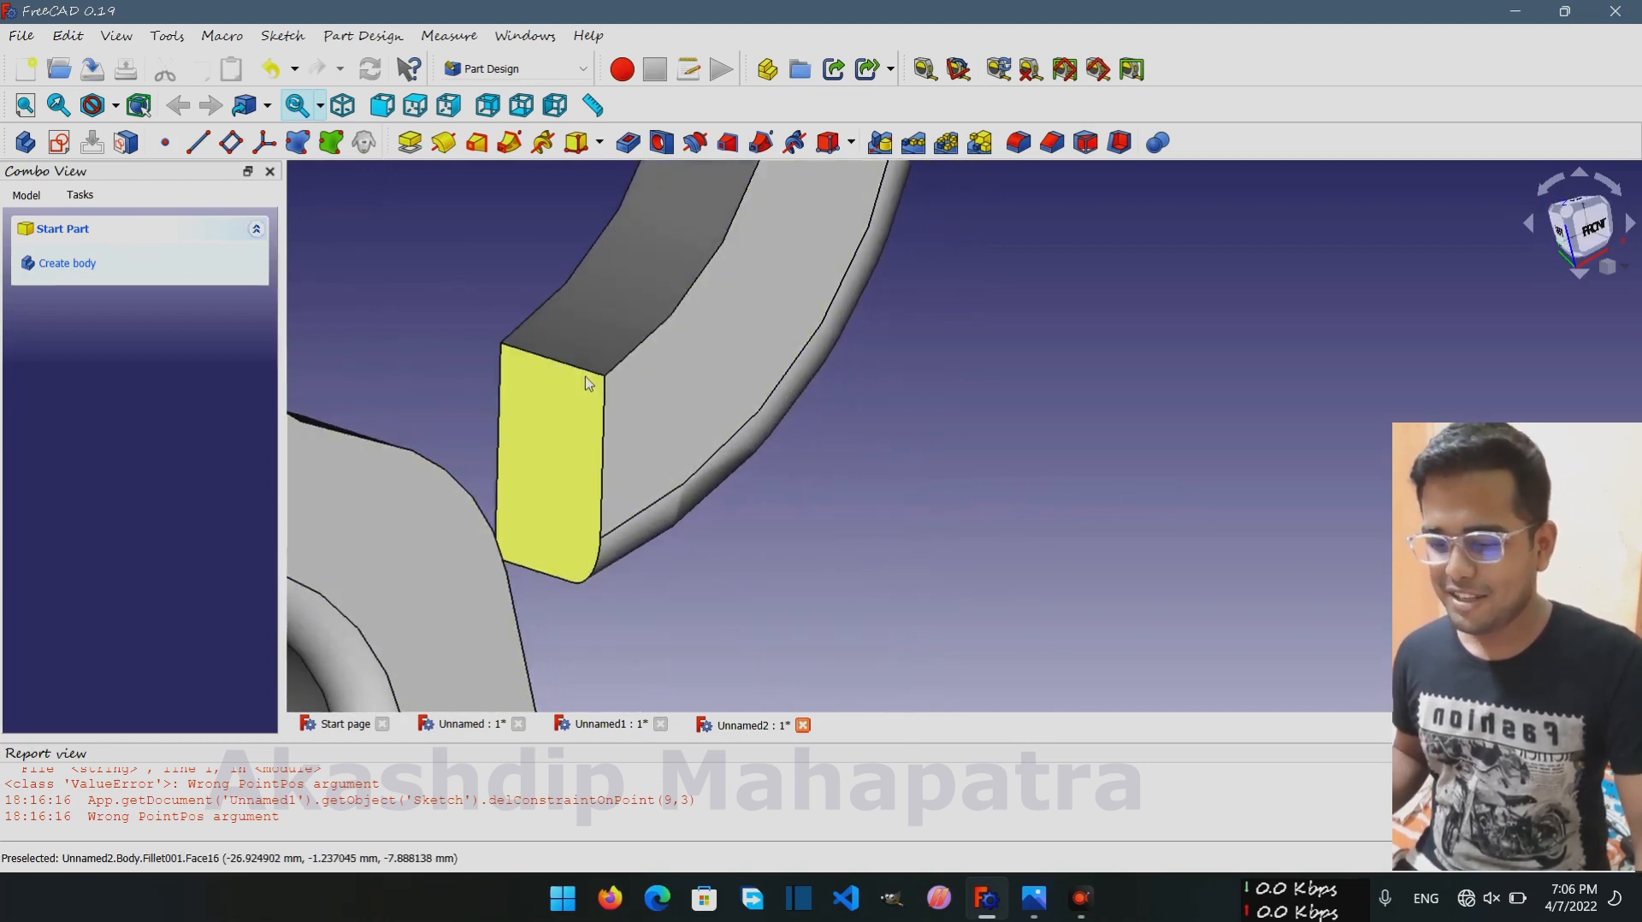
pyautogui.click(582, 368)
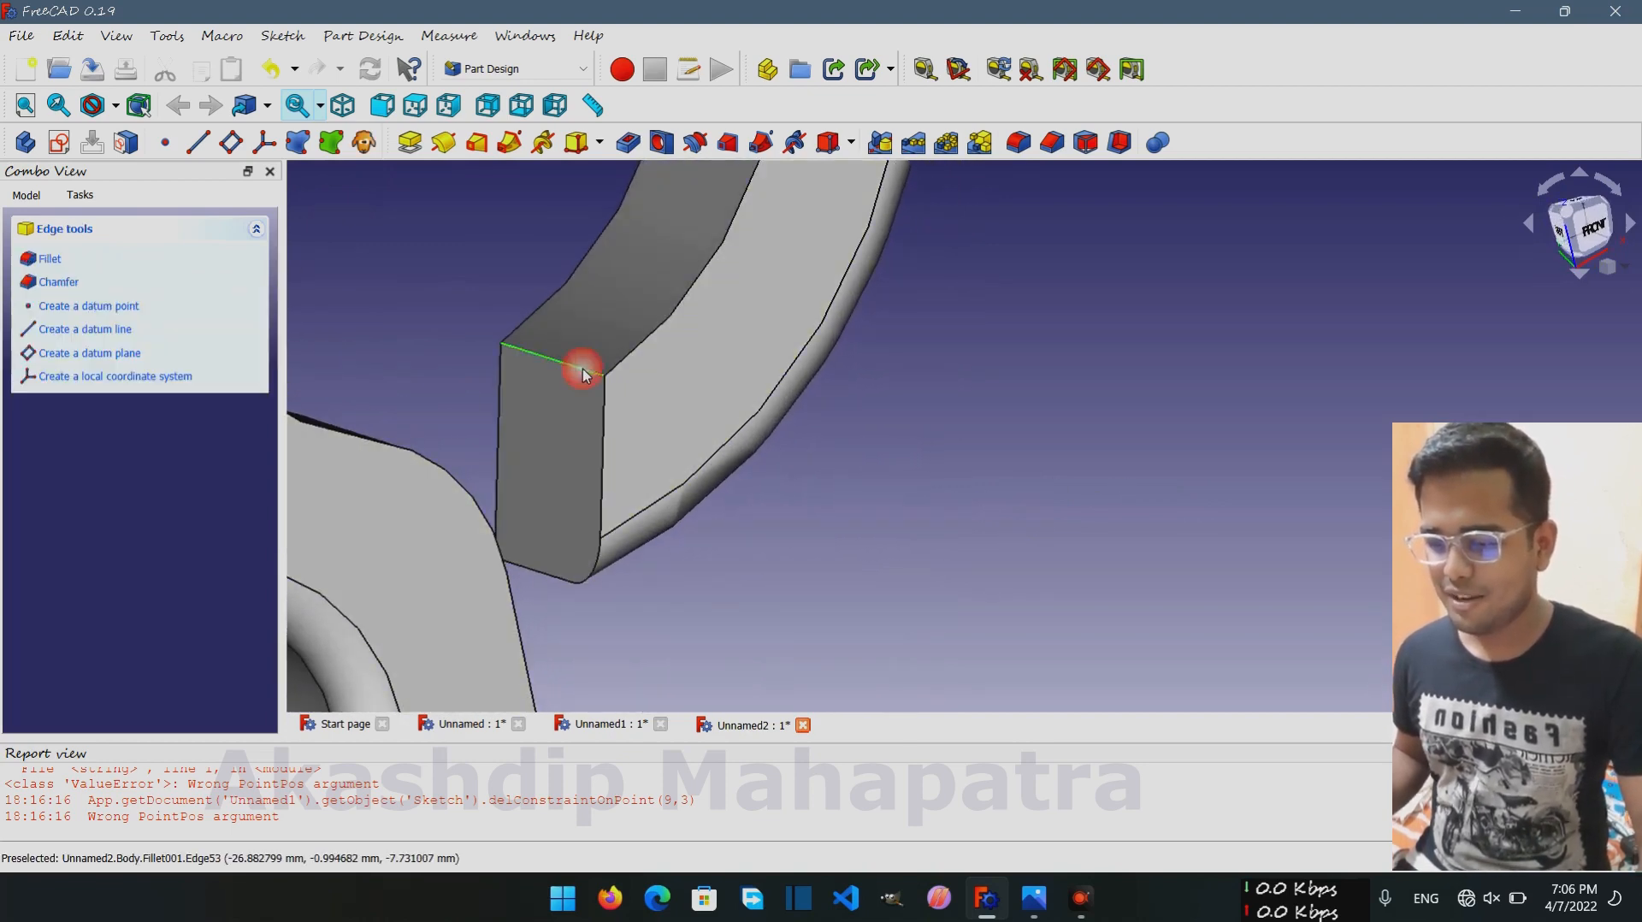
pyautogui.click(604, 415)
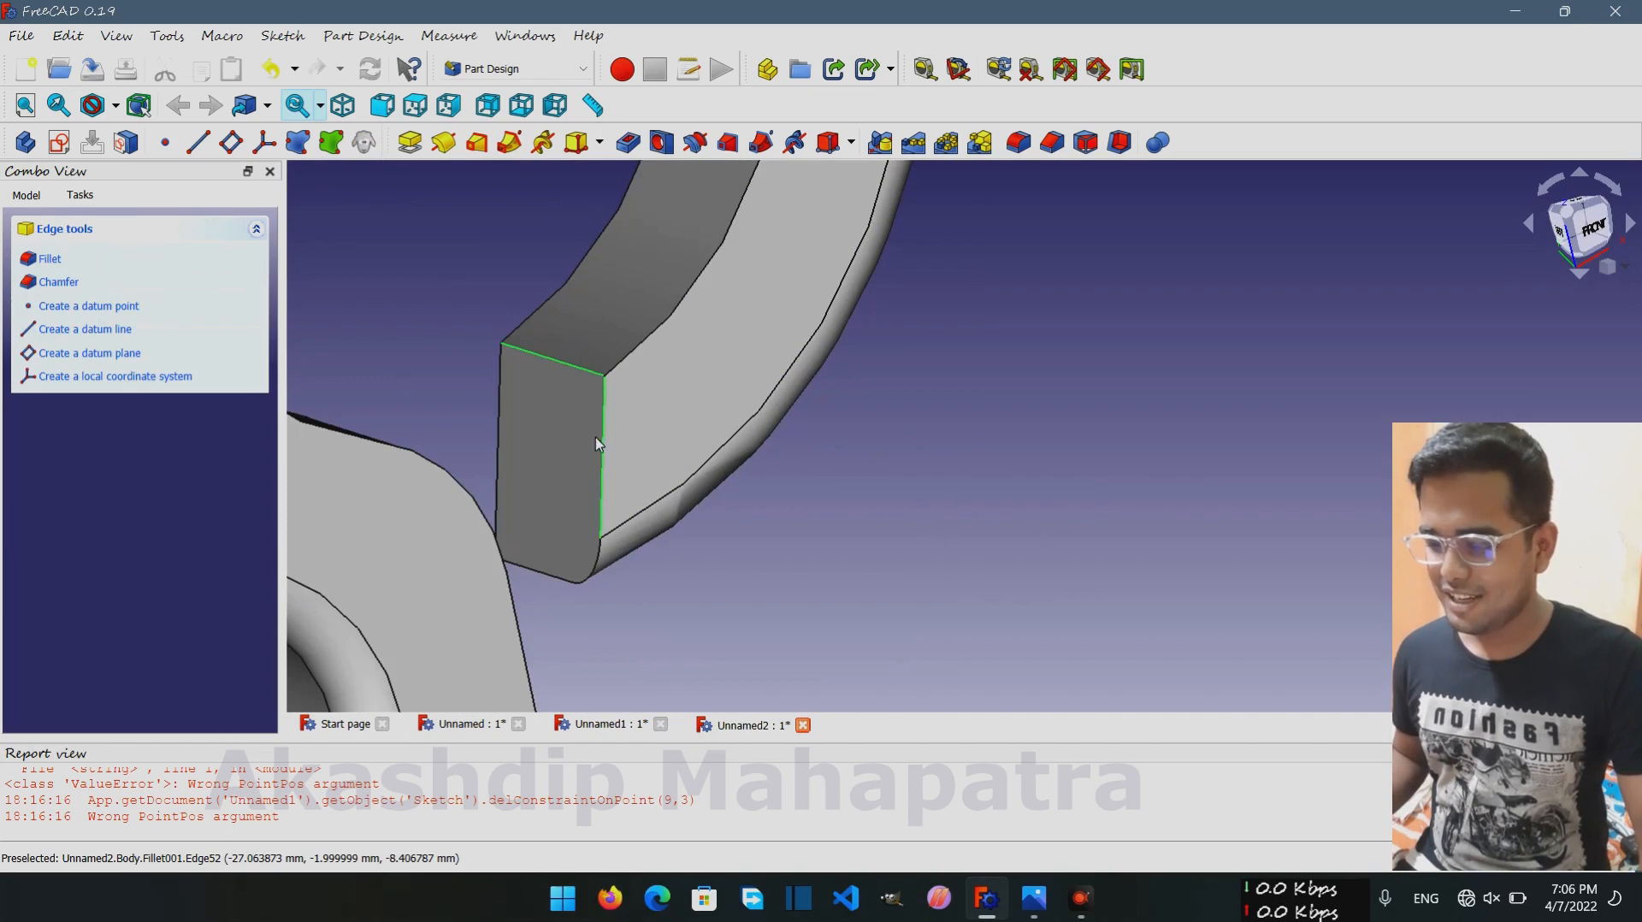
pyautogui.click(500, 428)
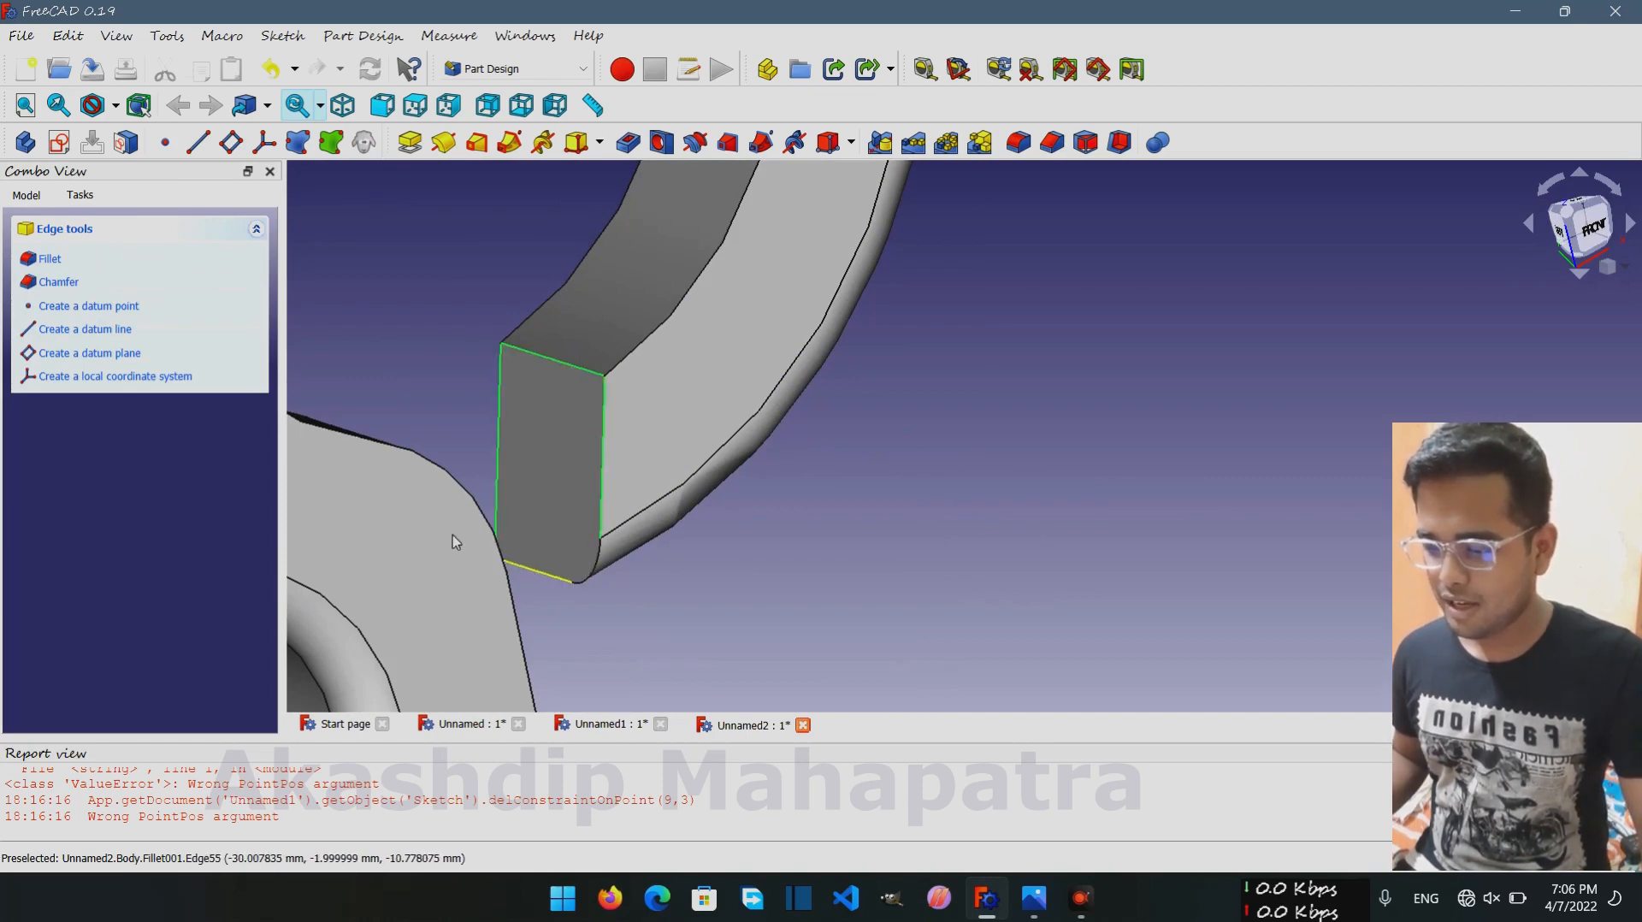
pyautogui.click(529, 568)
pyautogui.click(53, 260)
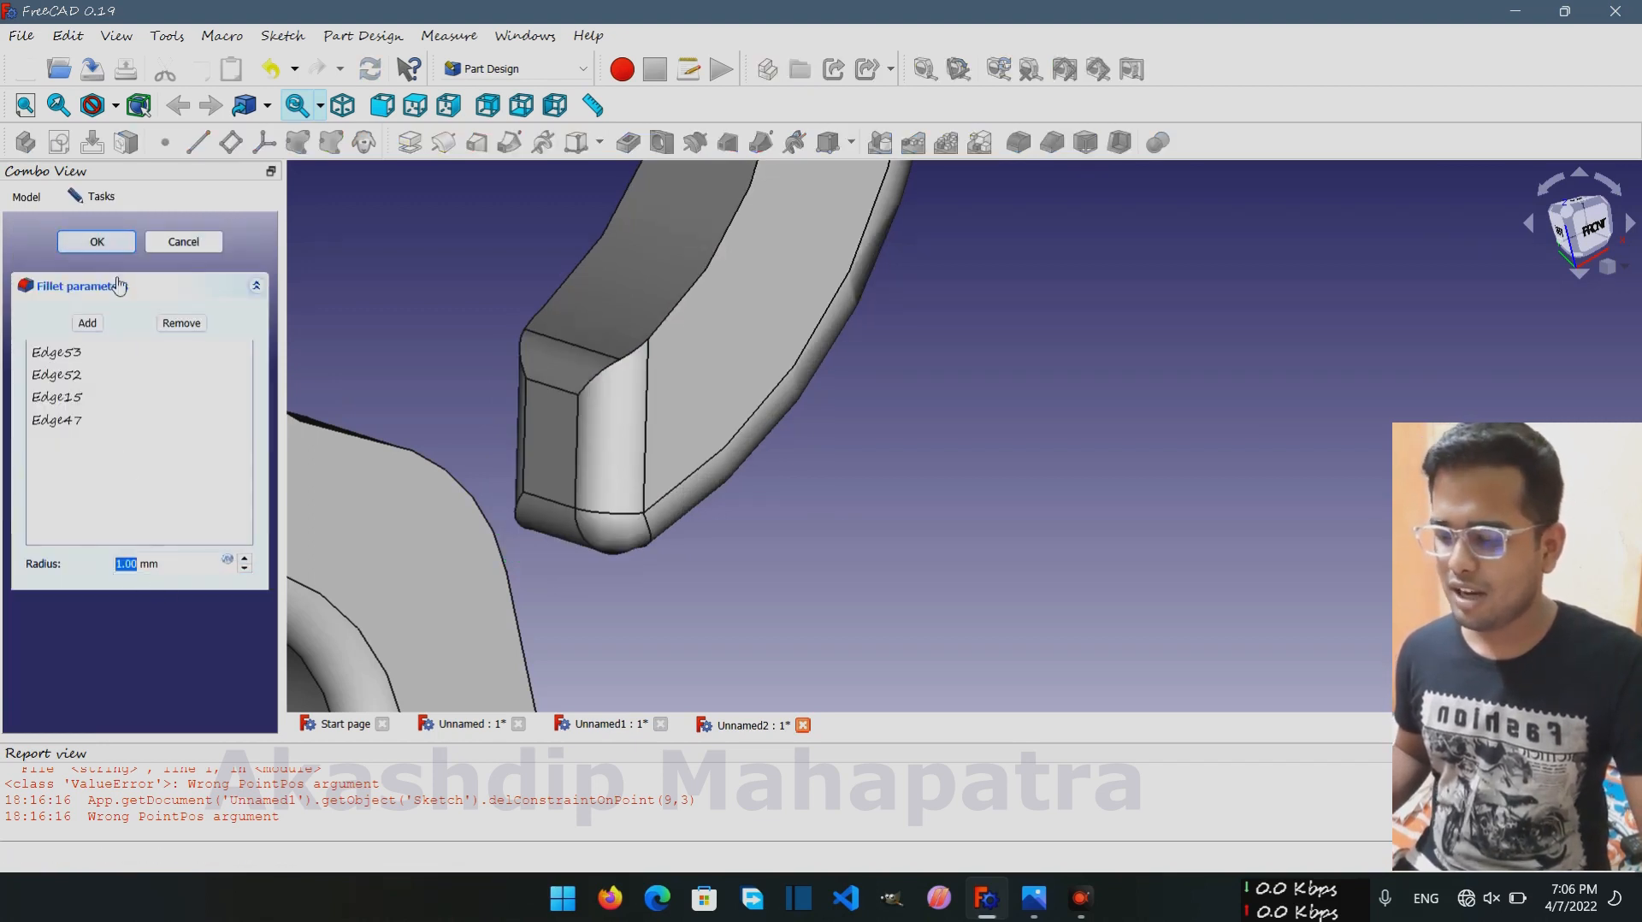
pyautogui.click(97, 241)
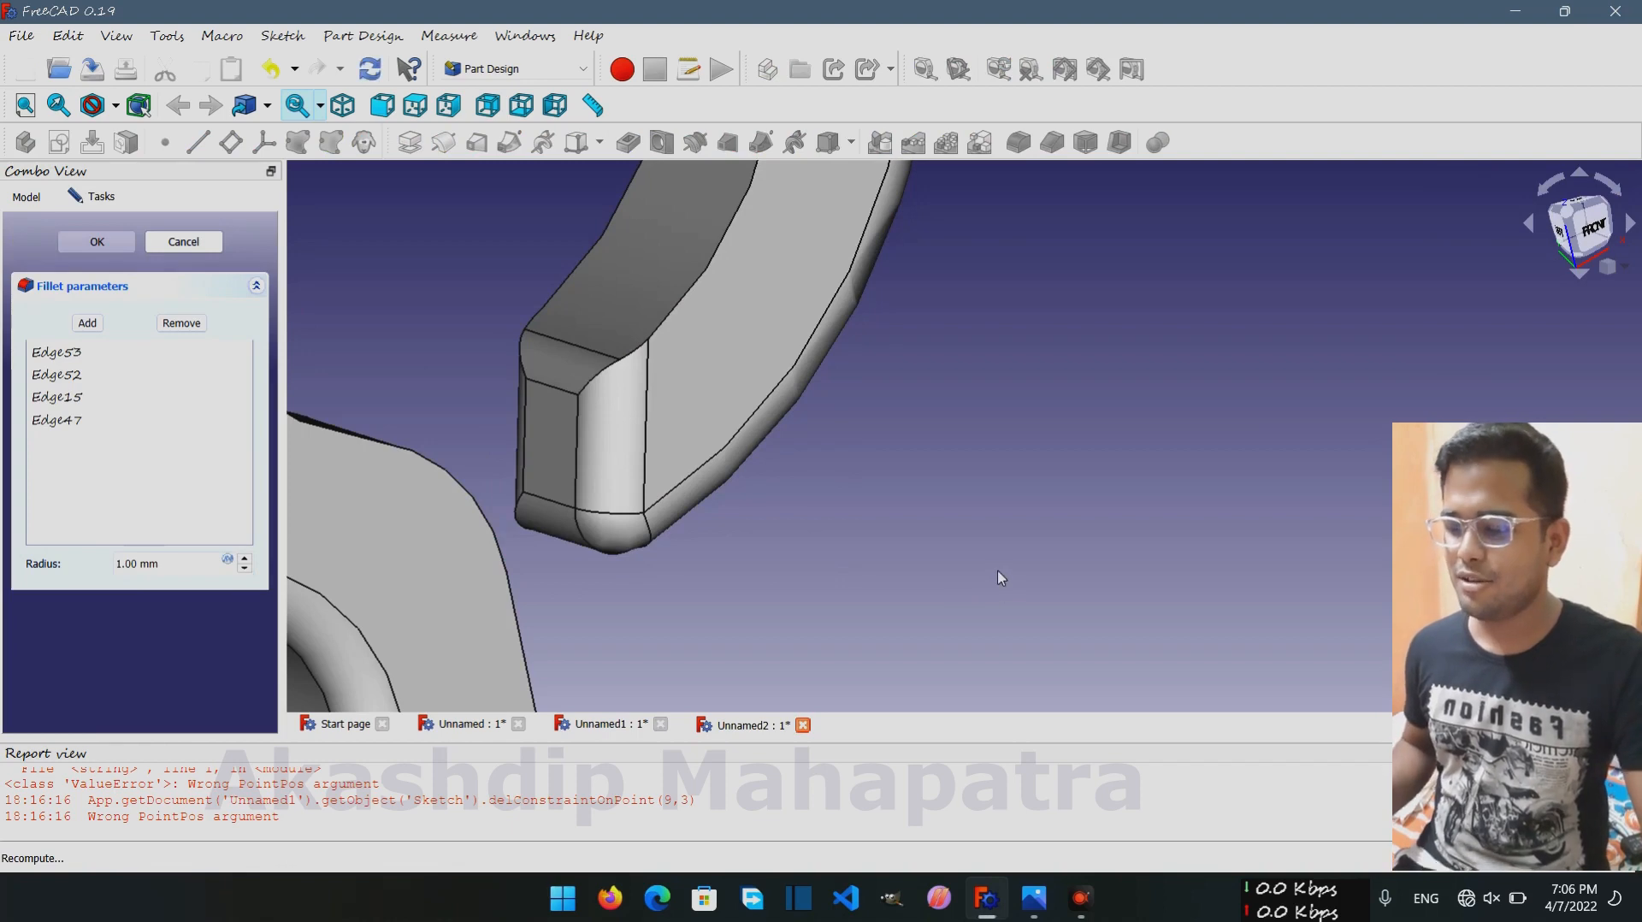
# Inspect the filleted clip from several angles and compare it with the version in the Unnamed1 document
pyautogui.scroll(-5, 996, 564)
pyautogui.scroll(-8, 1127, 572)
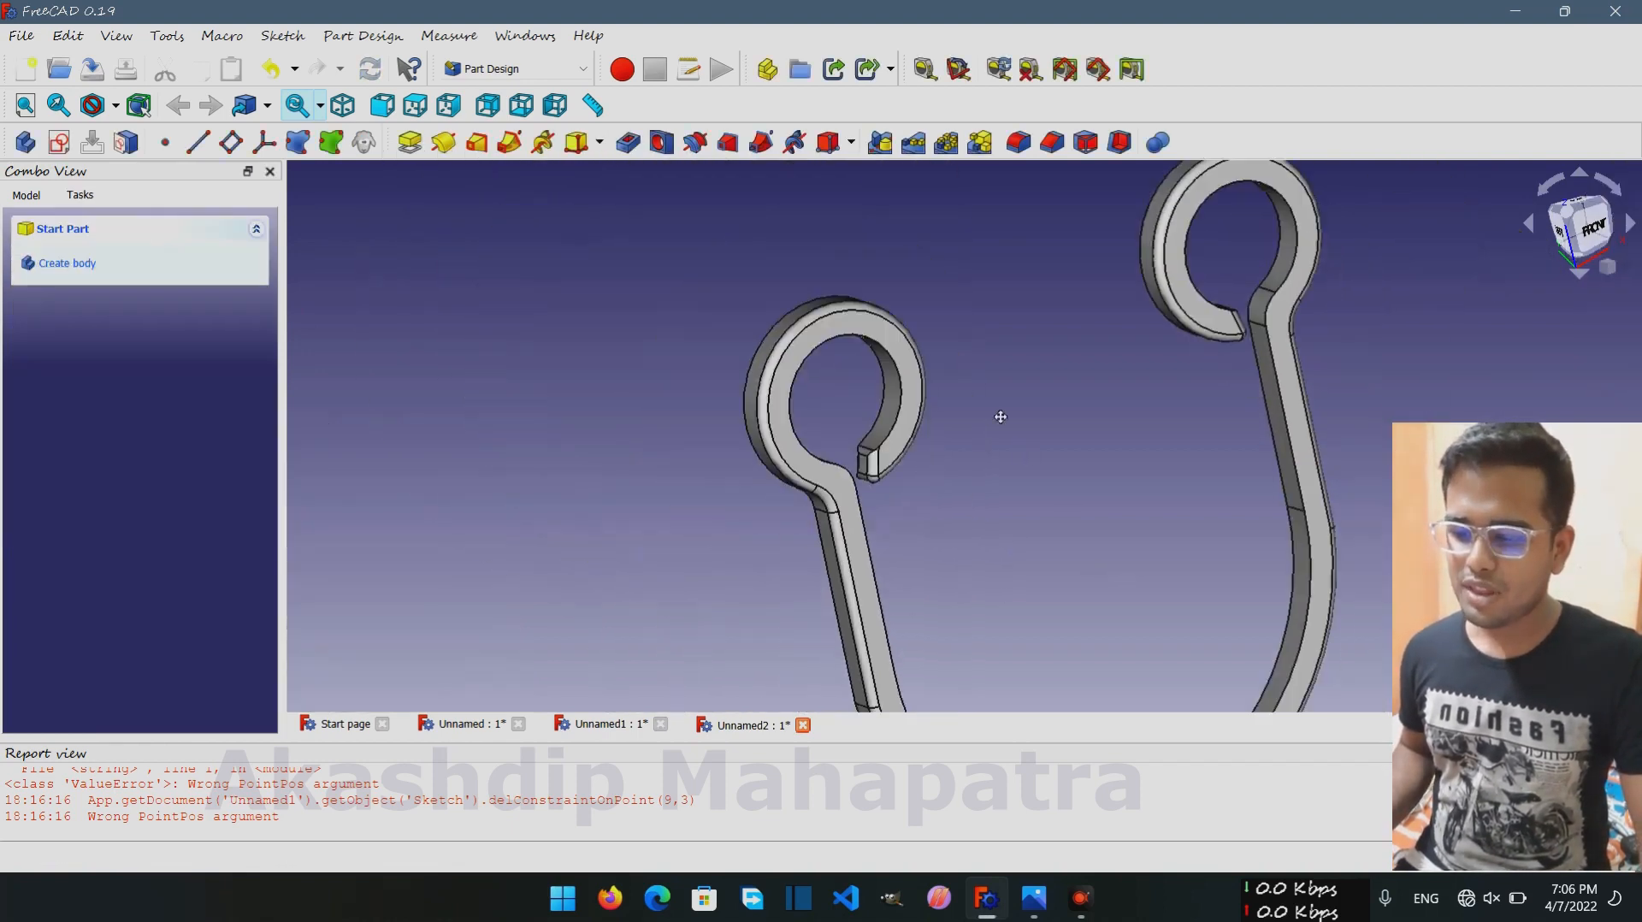
pyautogui.moveTo(1162, 482); pyautogui.dragTo(941, 483, button='middle')
pyautogui.scroll(5, 1084, 434)
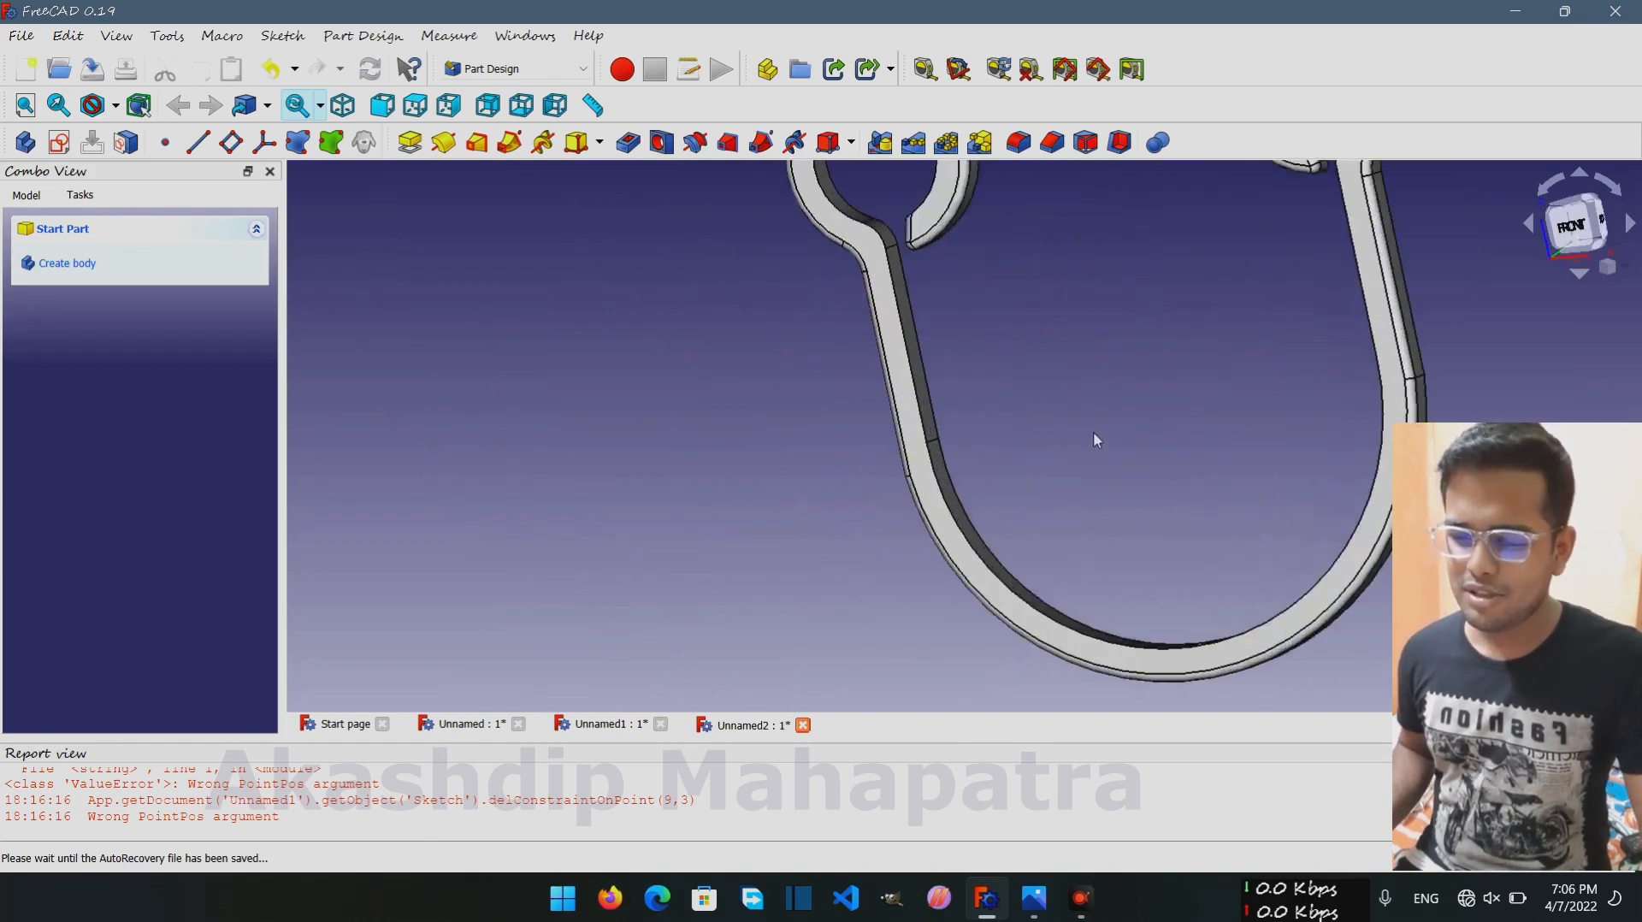
pyautogui.moveTo(1133, 436); pyautogui.dragTo(926, 501, button='middle')
pyautogui.scroll(-2, 928, 498)
pyautogui.scroll(-4, 920, 479)
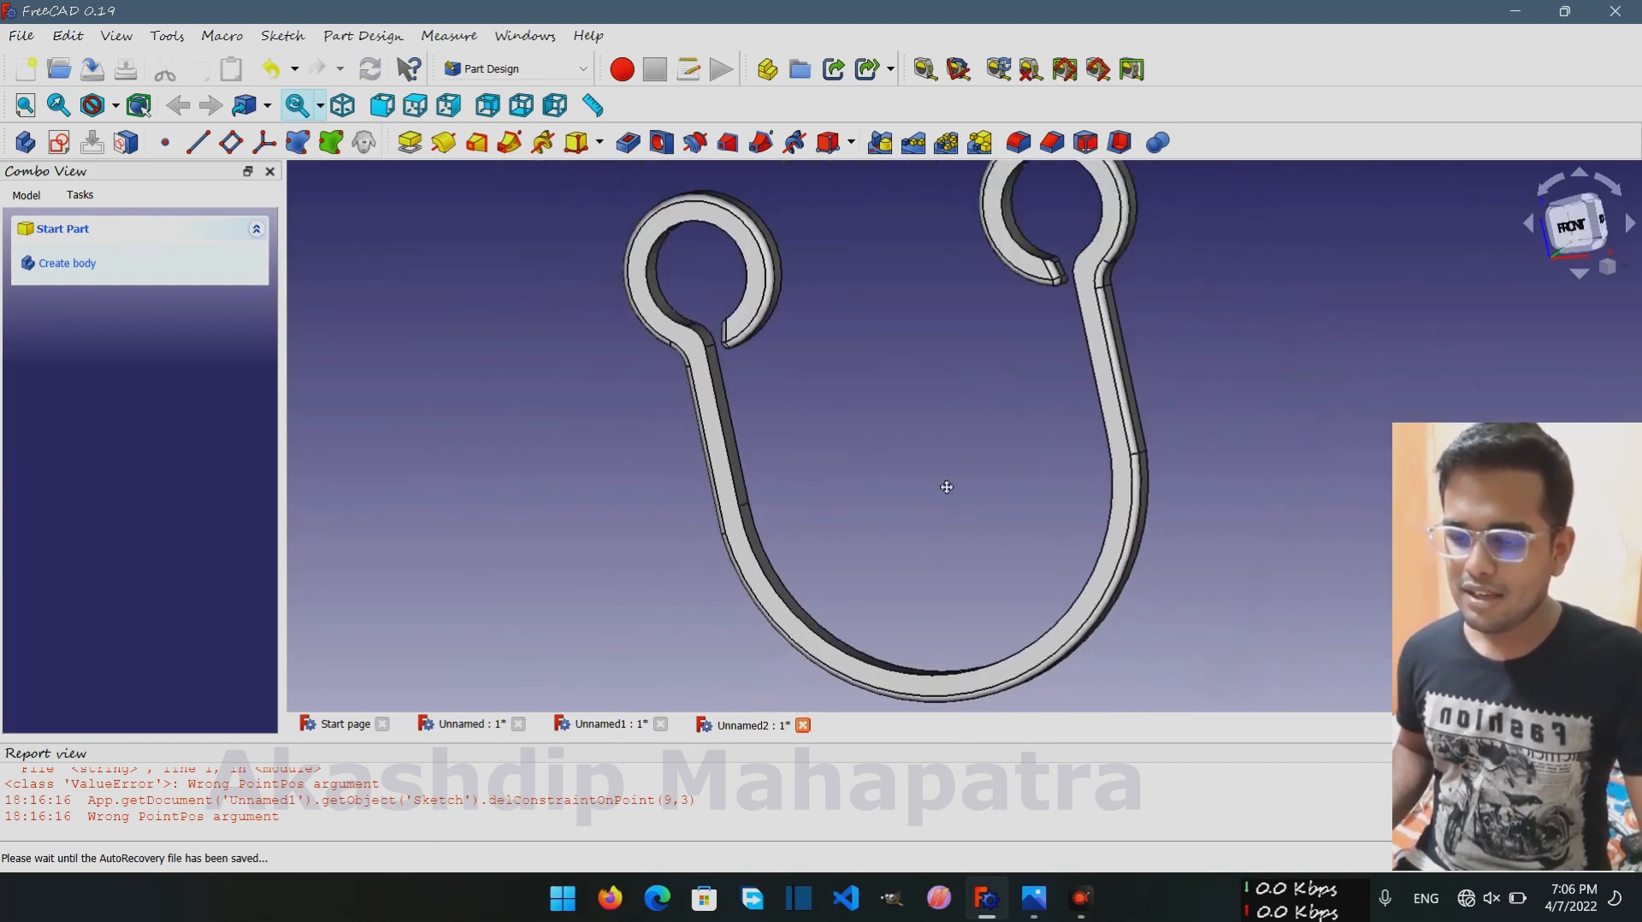
pyautogui.click(619, 720)
pyautogui.moveTo(839, 579); pyautogui.dragTo(843, 483, button='middle')
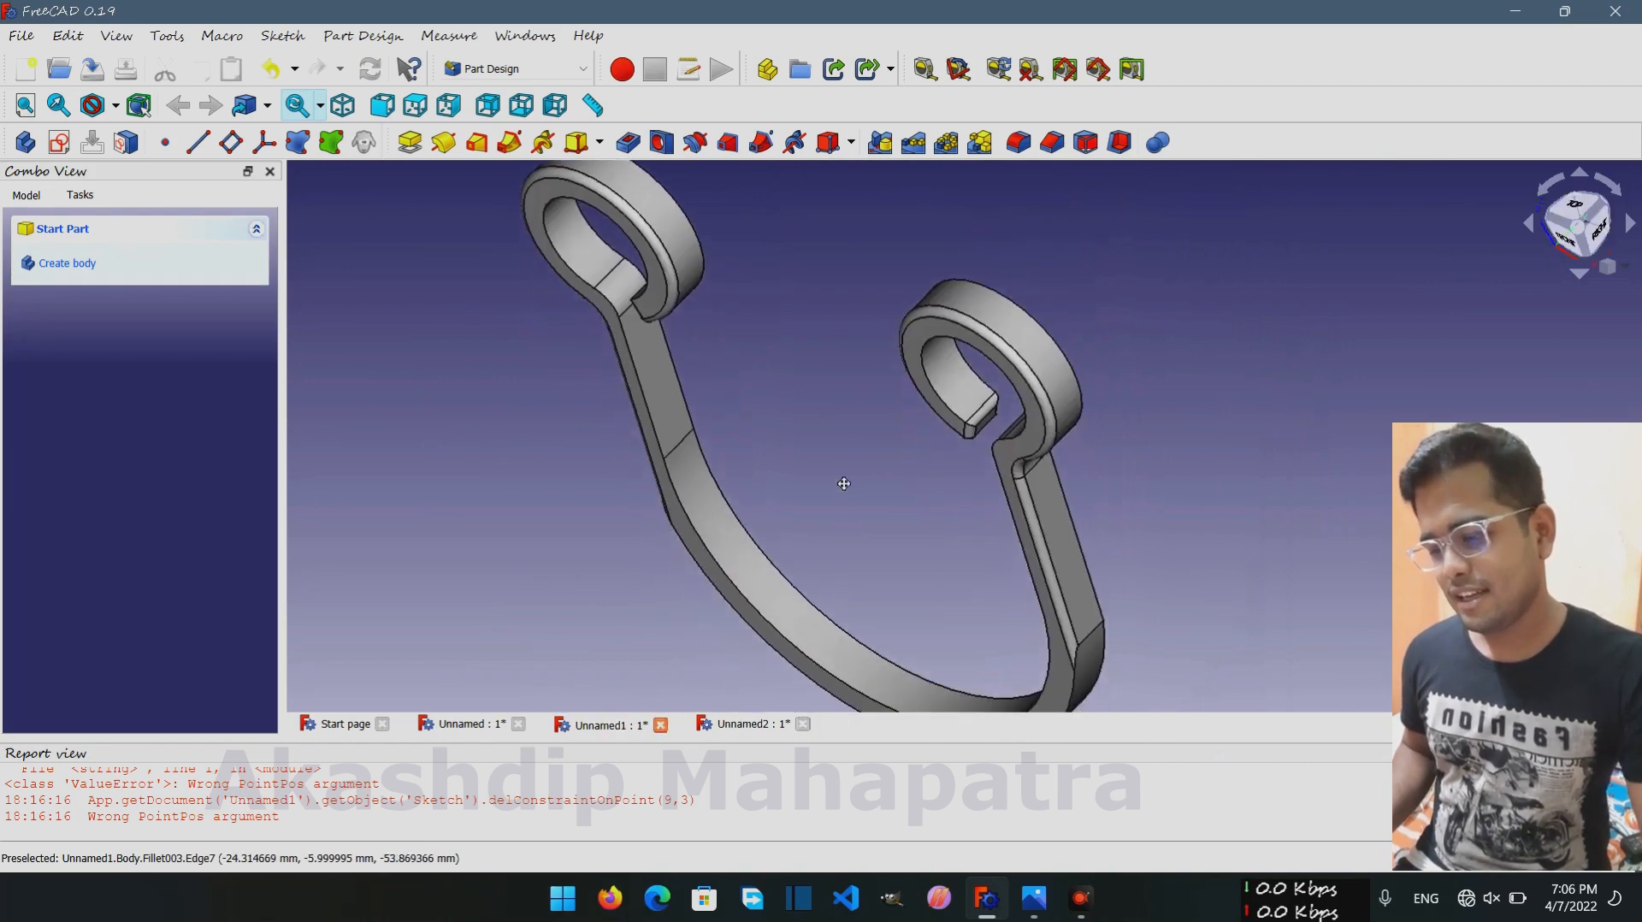
pyautogui.click(737, 725)
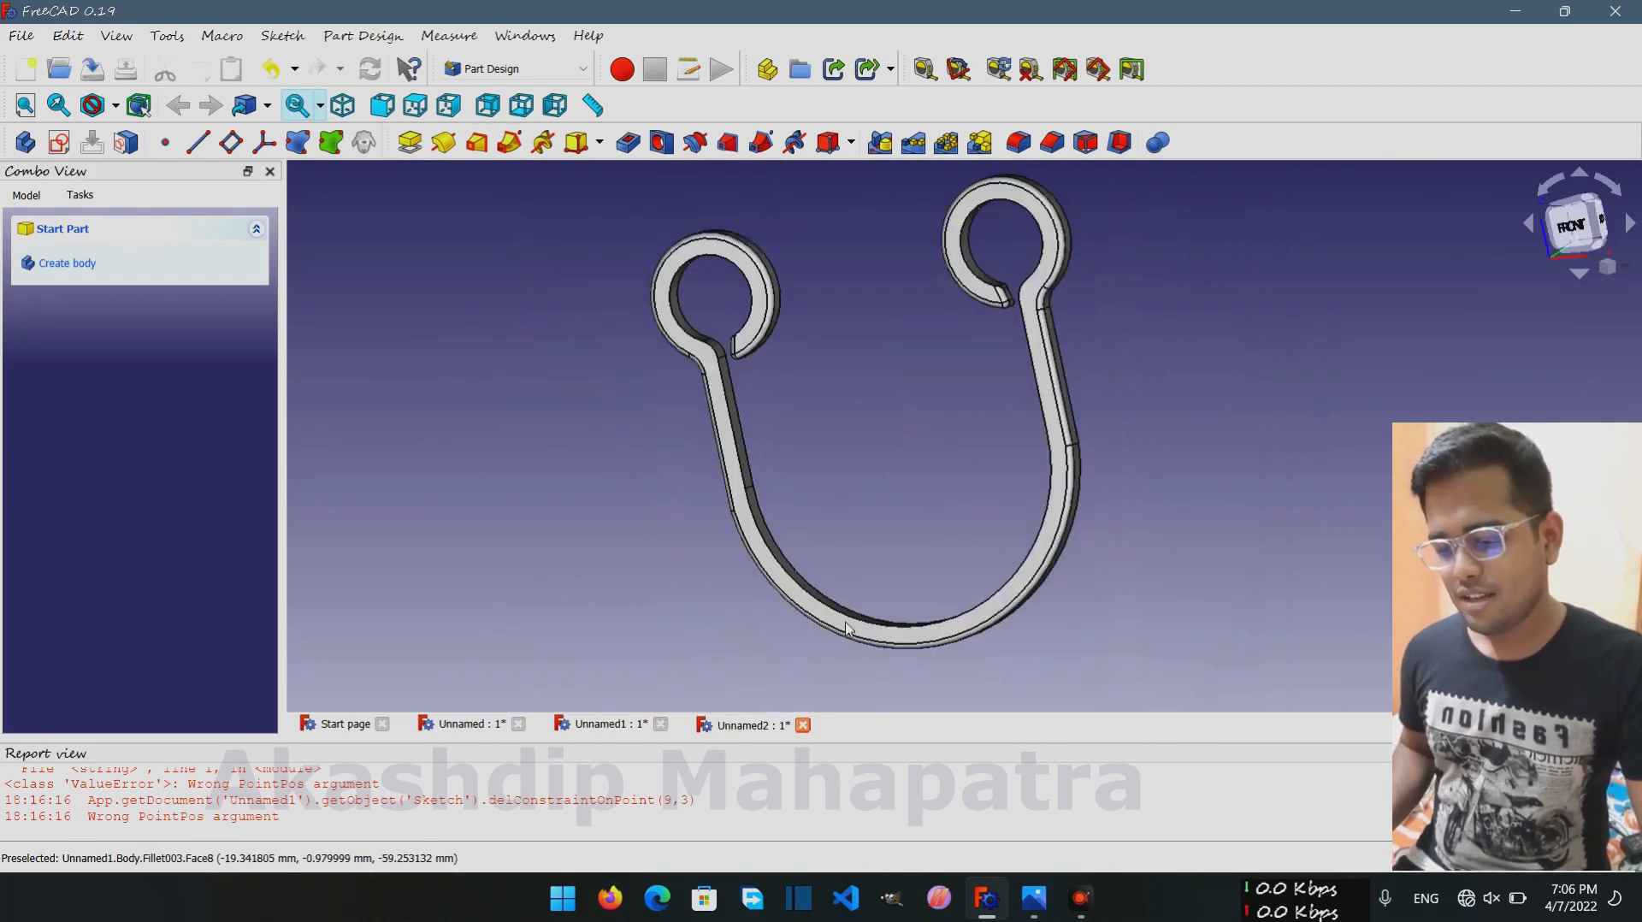
pyautogui.moveTo(920, 550); pyautogui.dragTo(869, 567, button='middle')
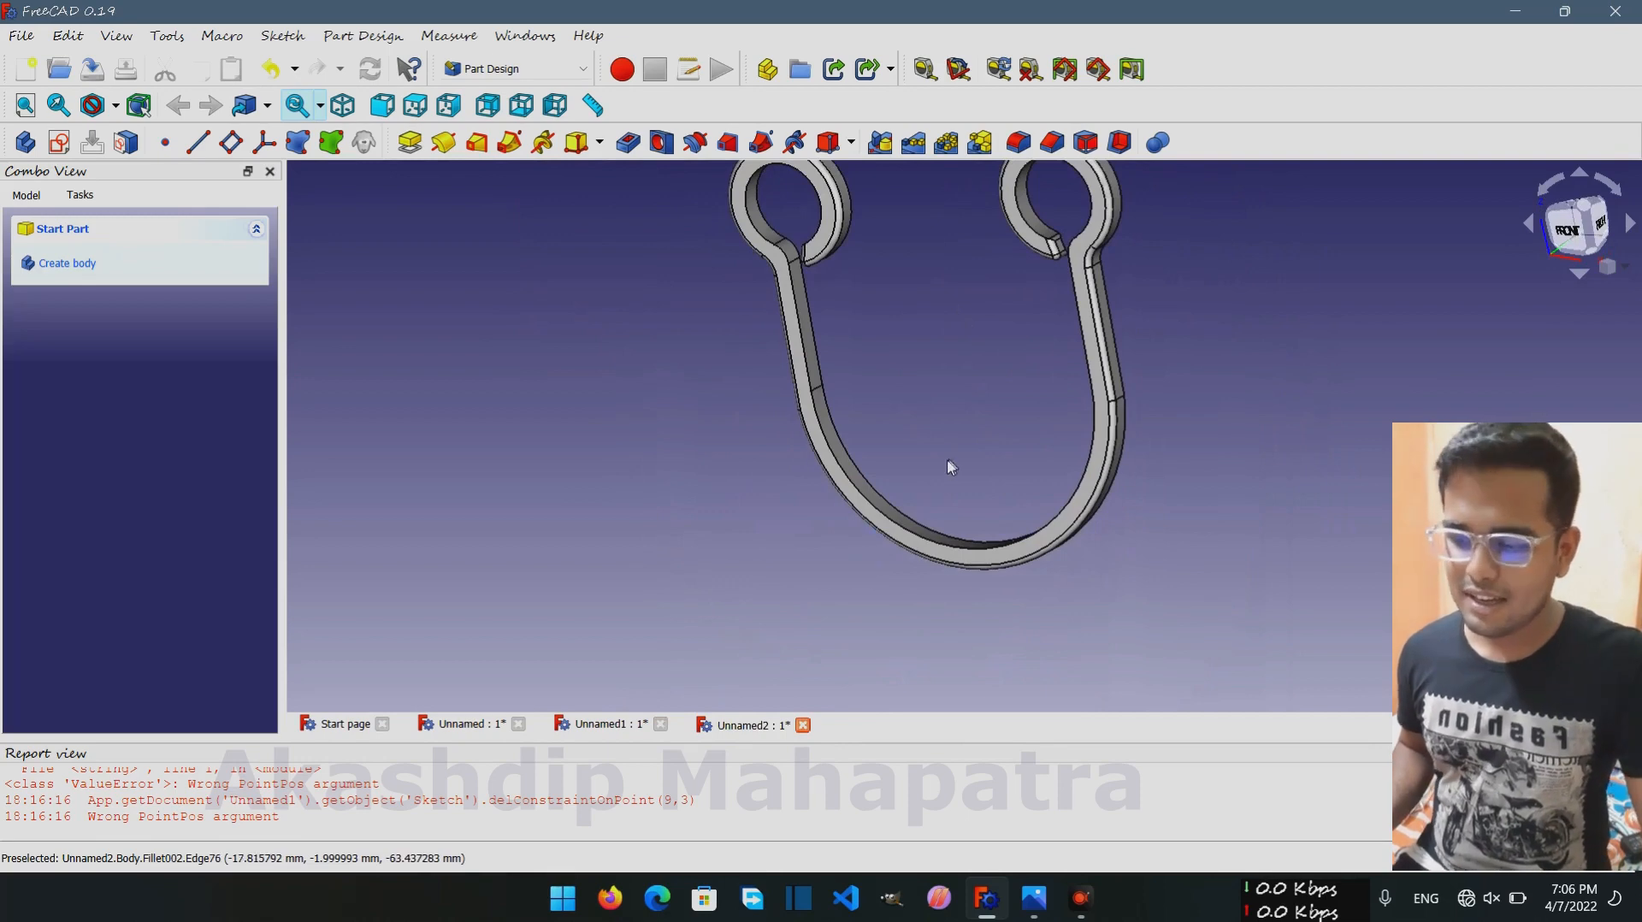
pyautogui.moveTo(949, 465); pyautogui.dragTo(883, 512, button='middle')
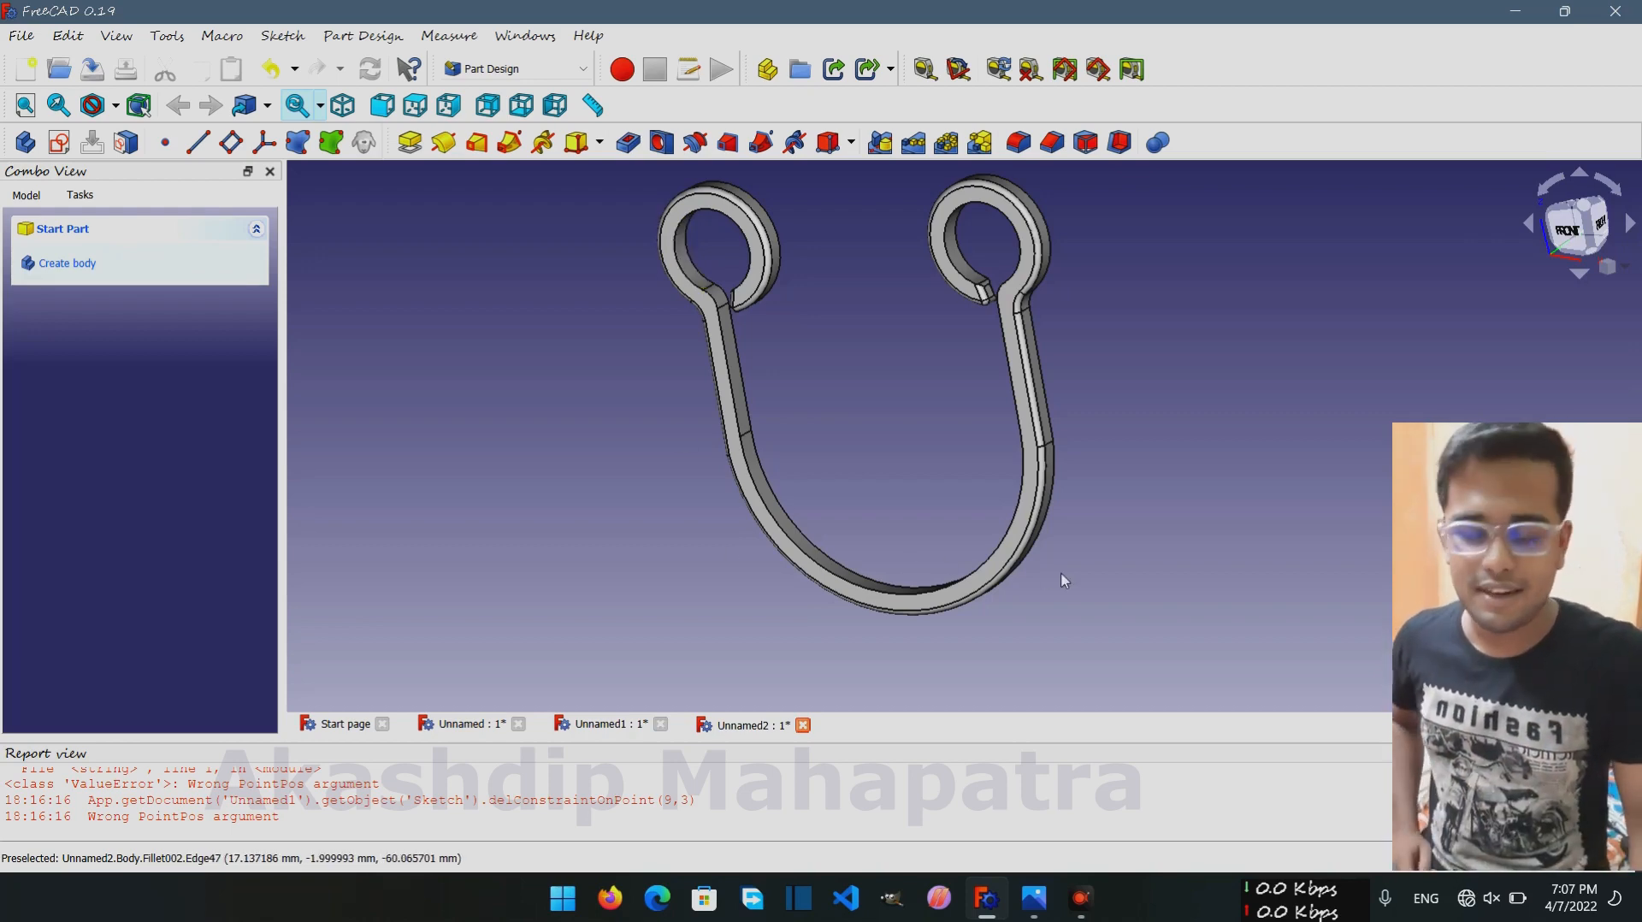
# Switch to the Photos app to check the dimensioned reference drawing of the clip, and return to the FreeCAD model
pyautogui.moveTo(1089, 582); pyautogui.dragTo(1071, 586, button='middle')
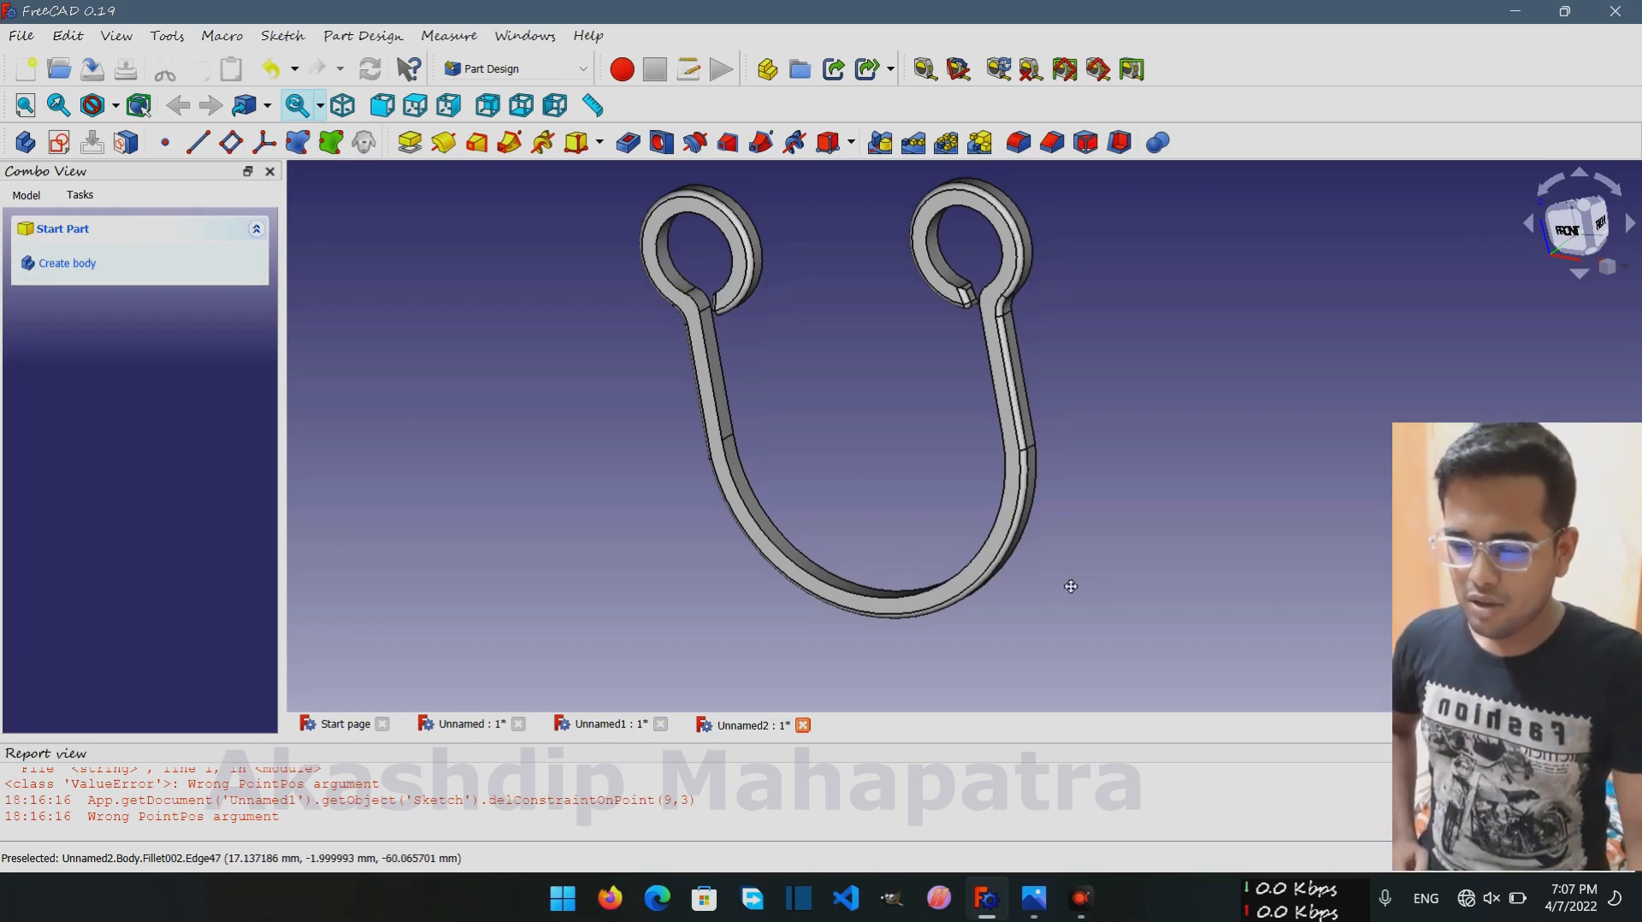
pyautogui.click(1043, 893)
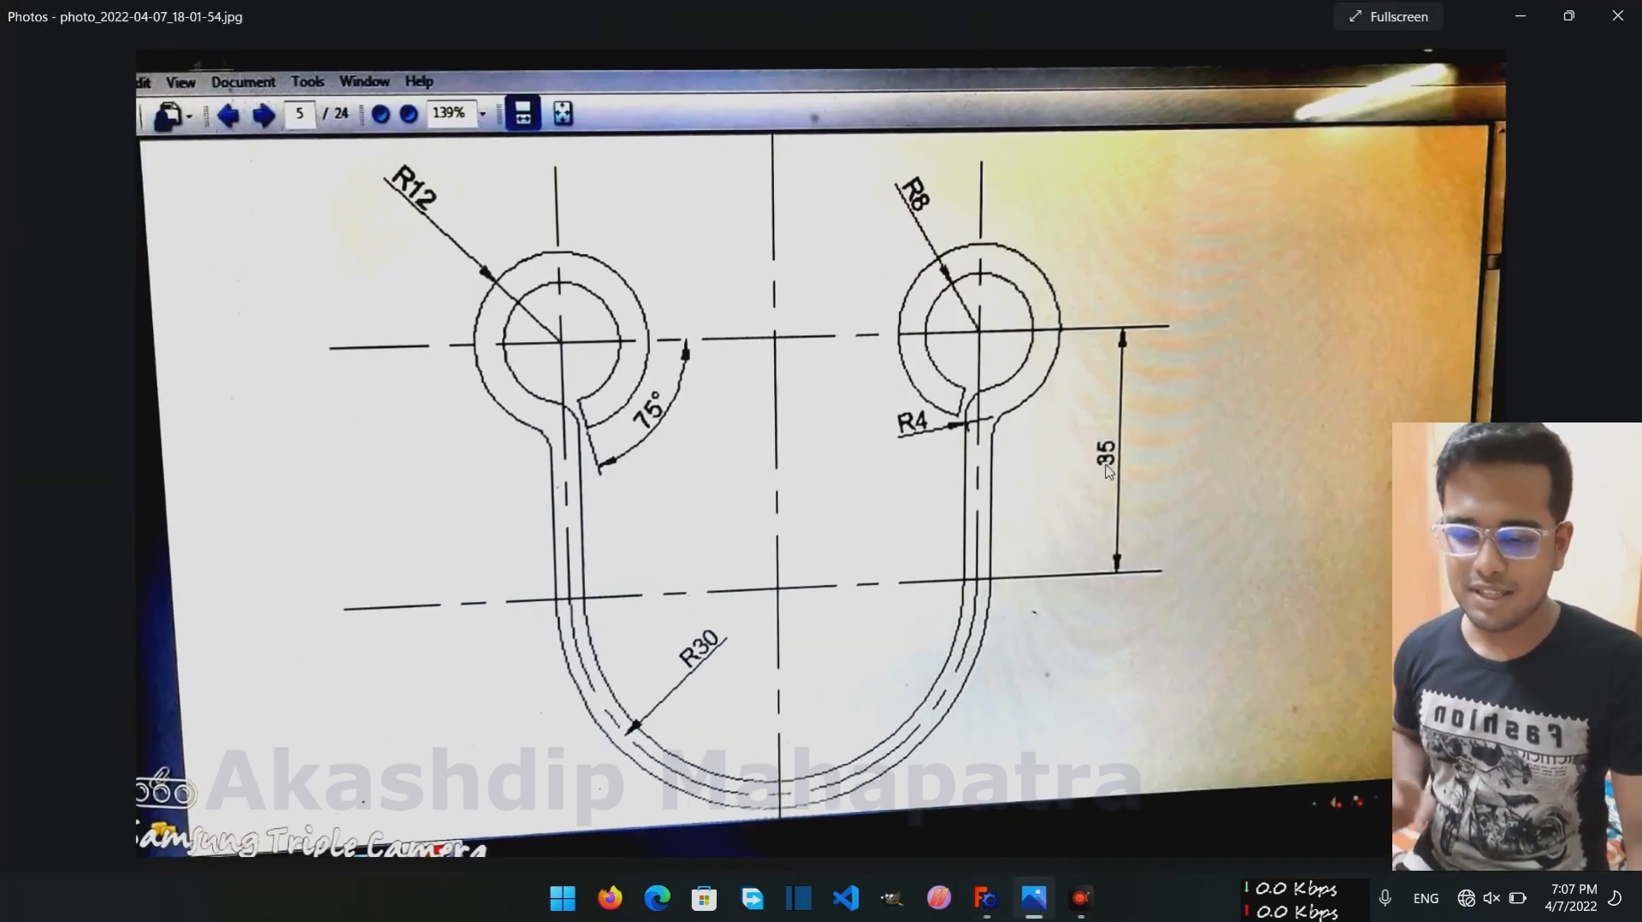
pyautogui.click(1039, 912)
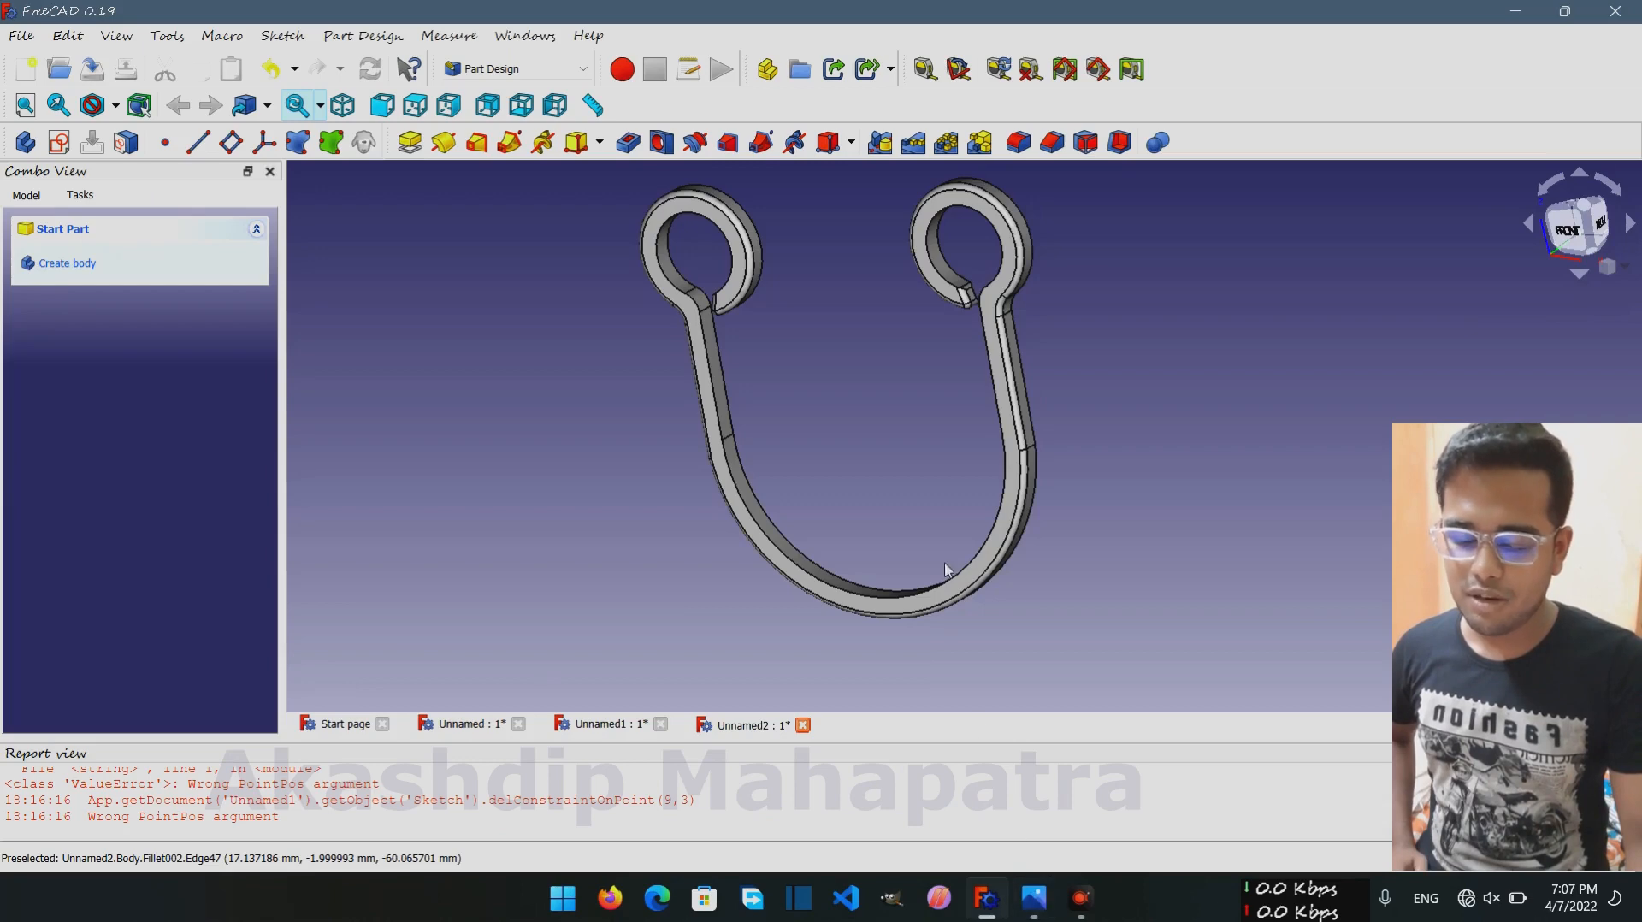
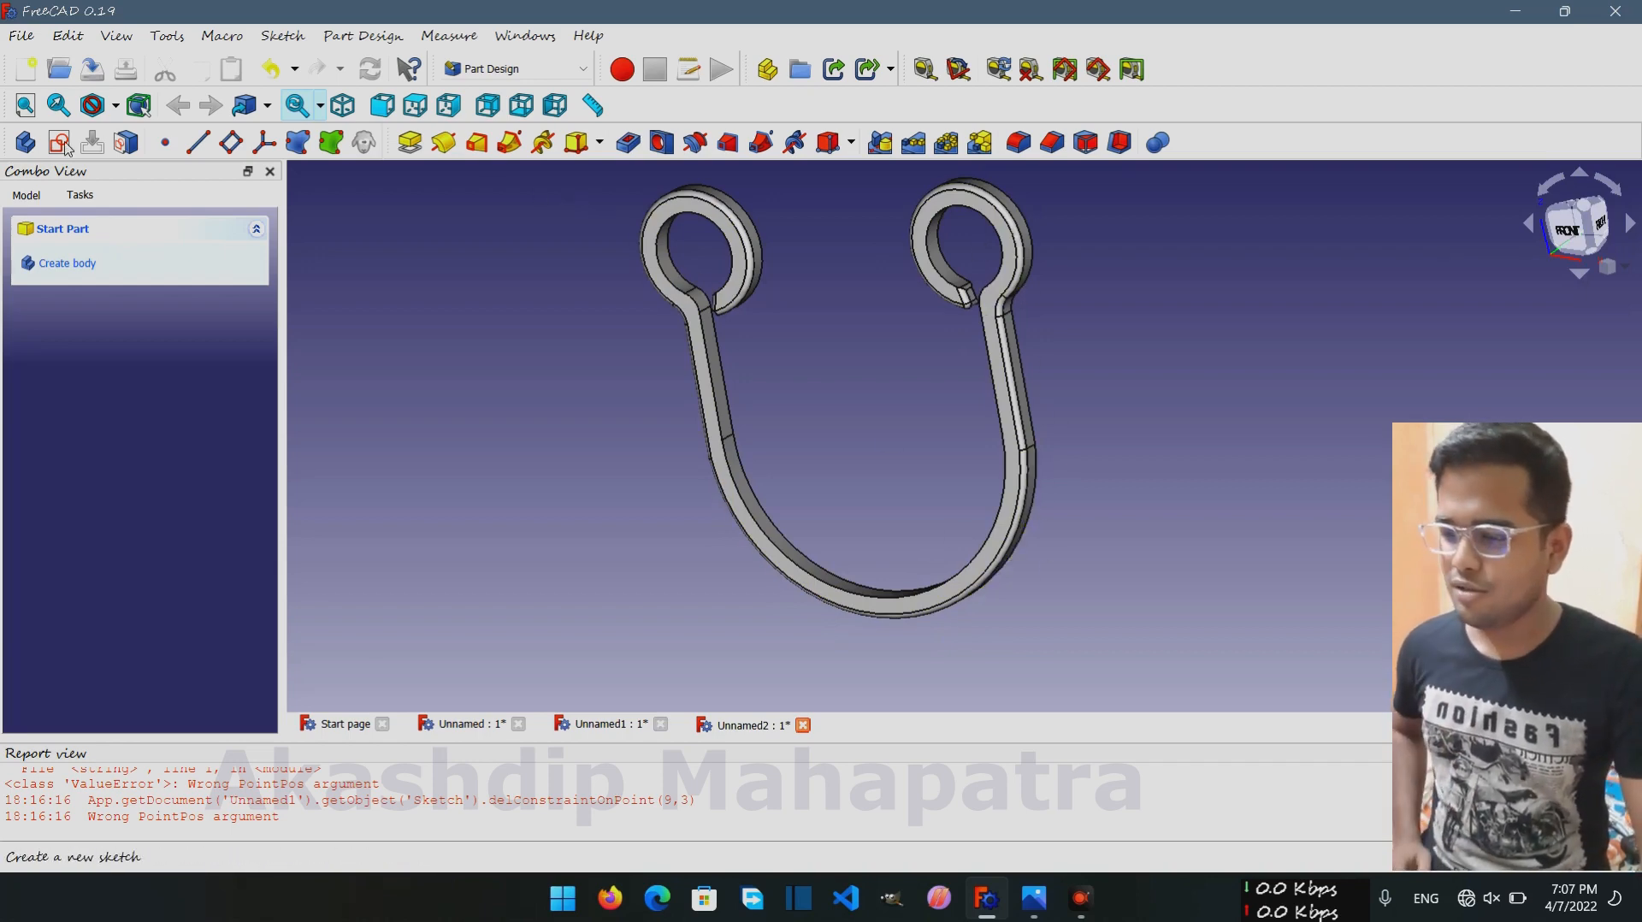
# Create a new sketch on the YZ plane of the filleted clip
pyautogui.click(905, 610)
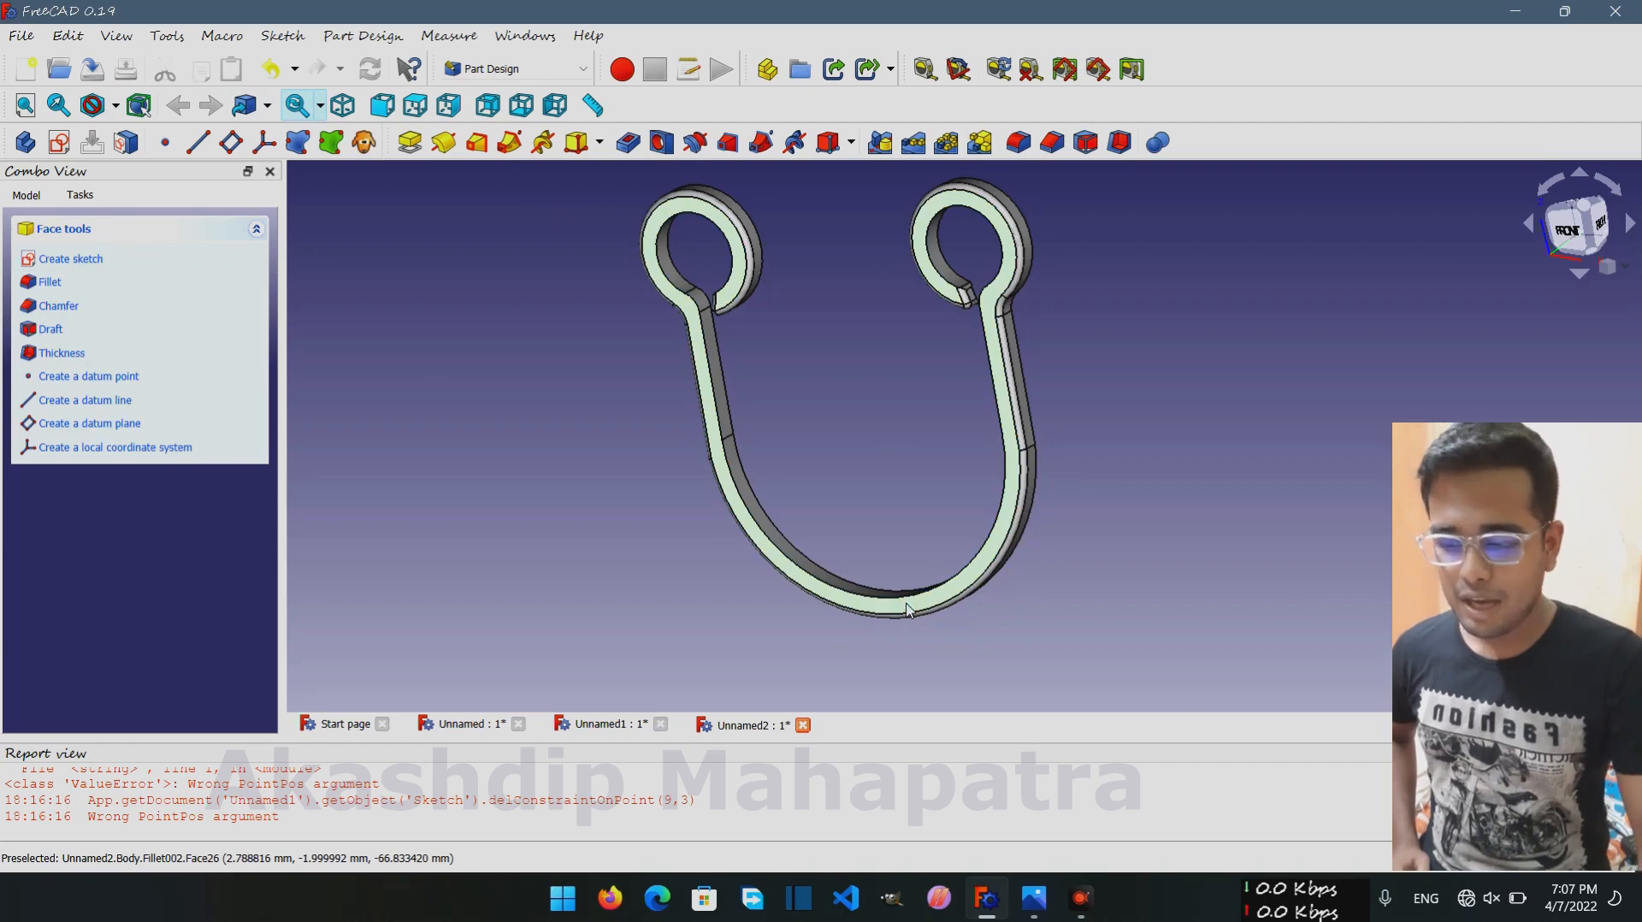
pyautogui.click(814, 466)
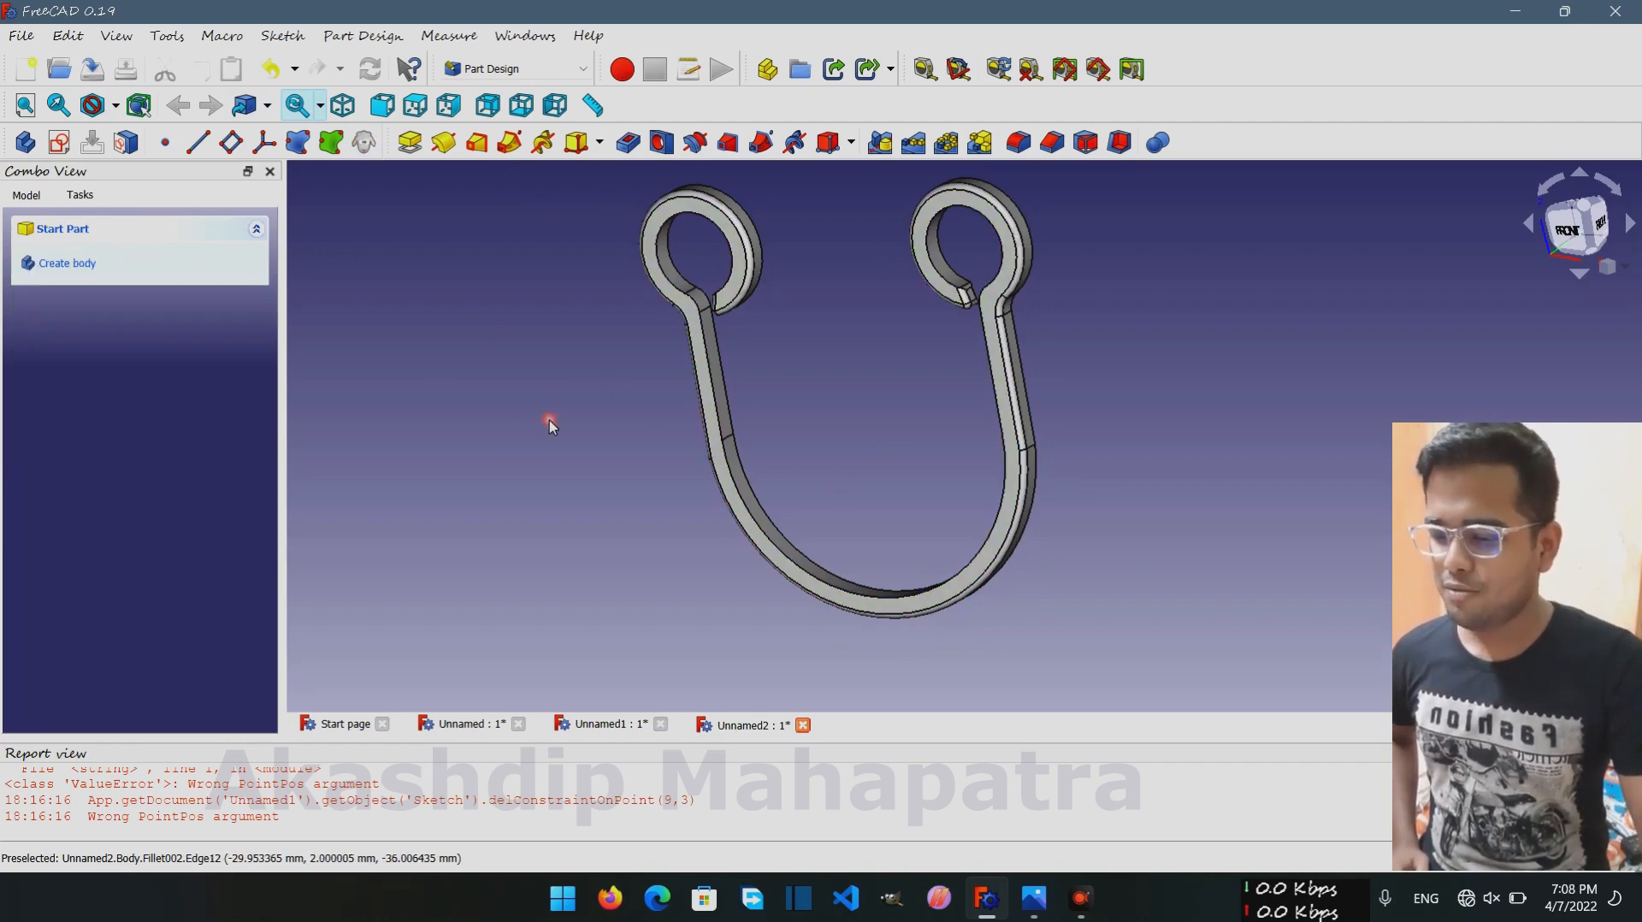
pyautogui.click(58, 143)
pyautogui.scroll(-5, 564, 484)
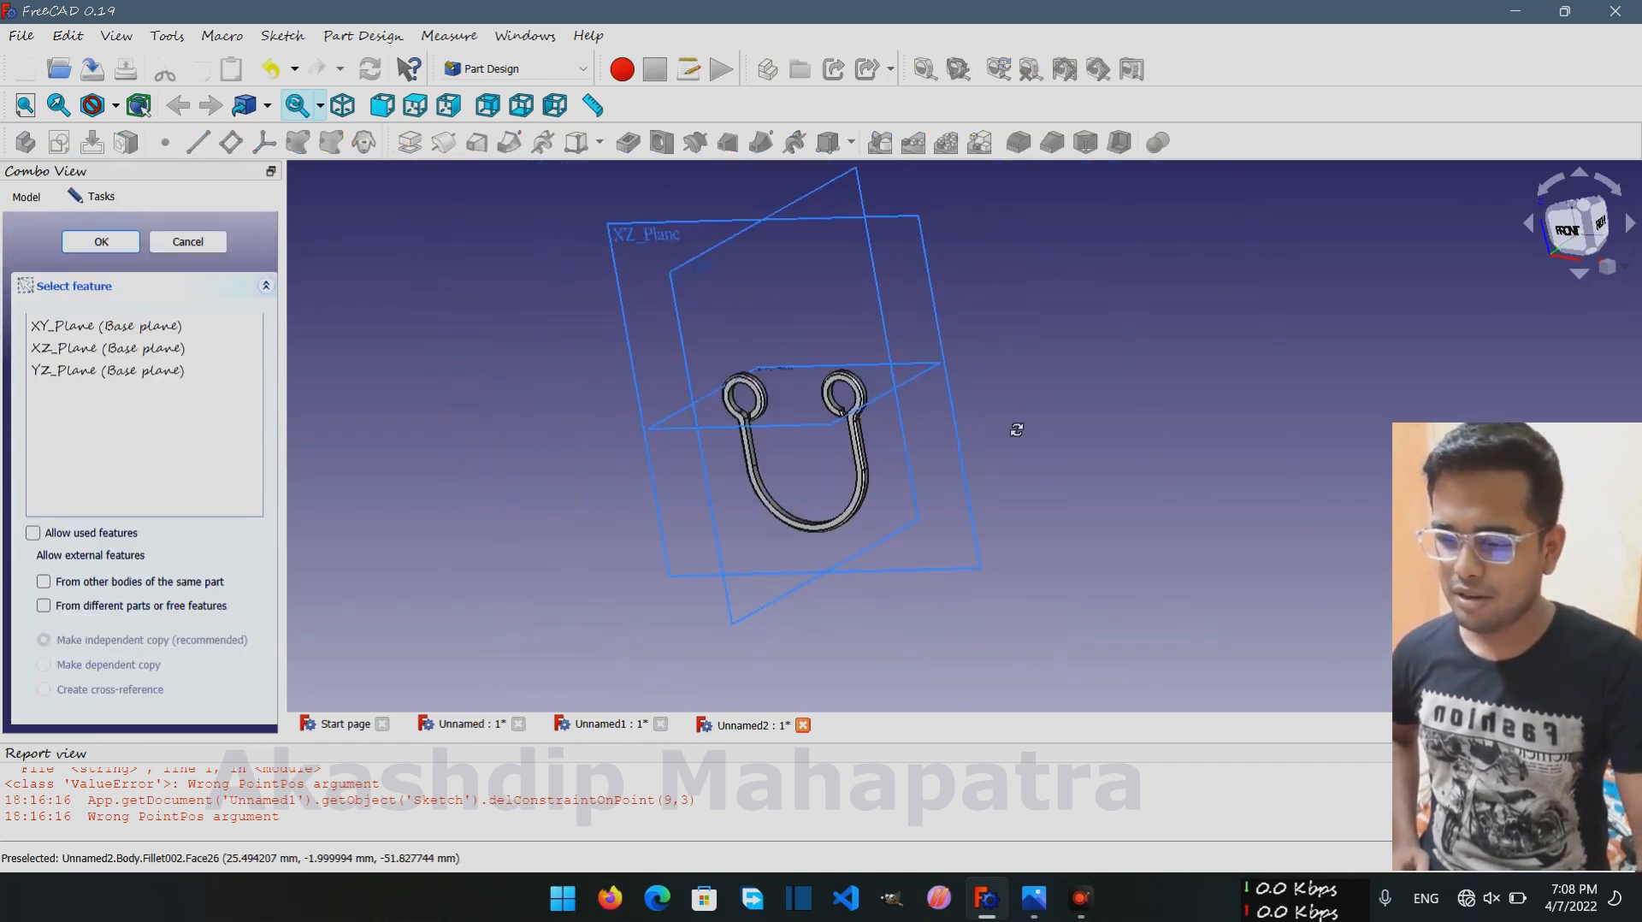
pyautogui.moveTo(1015, 429); pyautogui.dragTo(824, 432, button='middle')
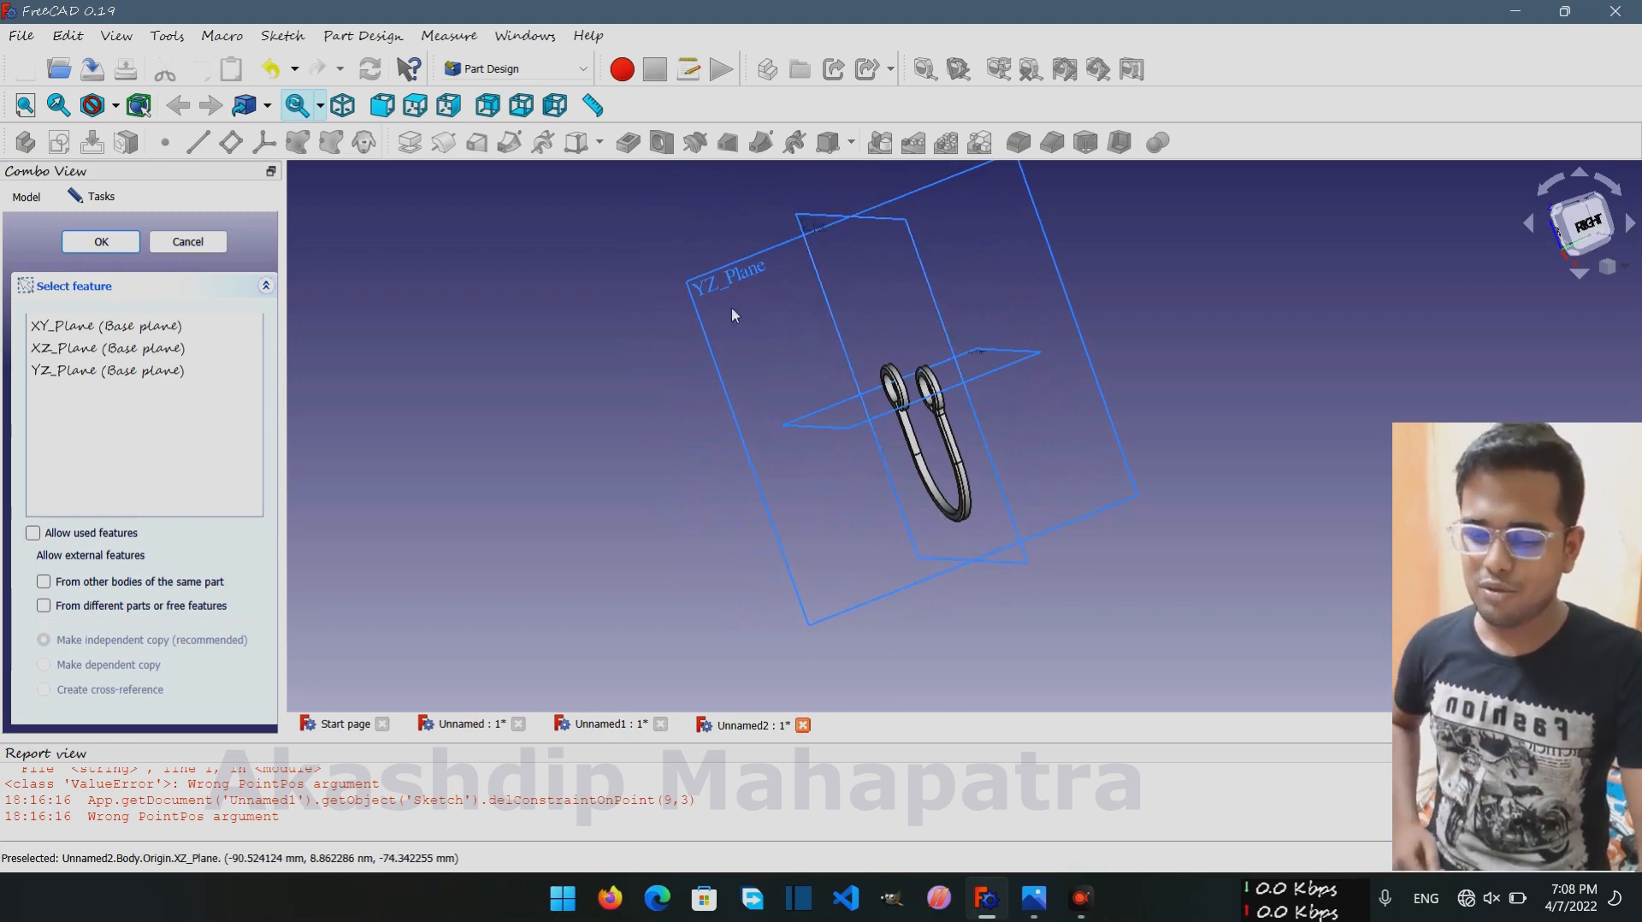
pyautogui.click(73, 373)
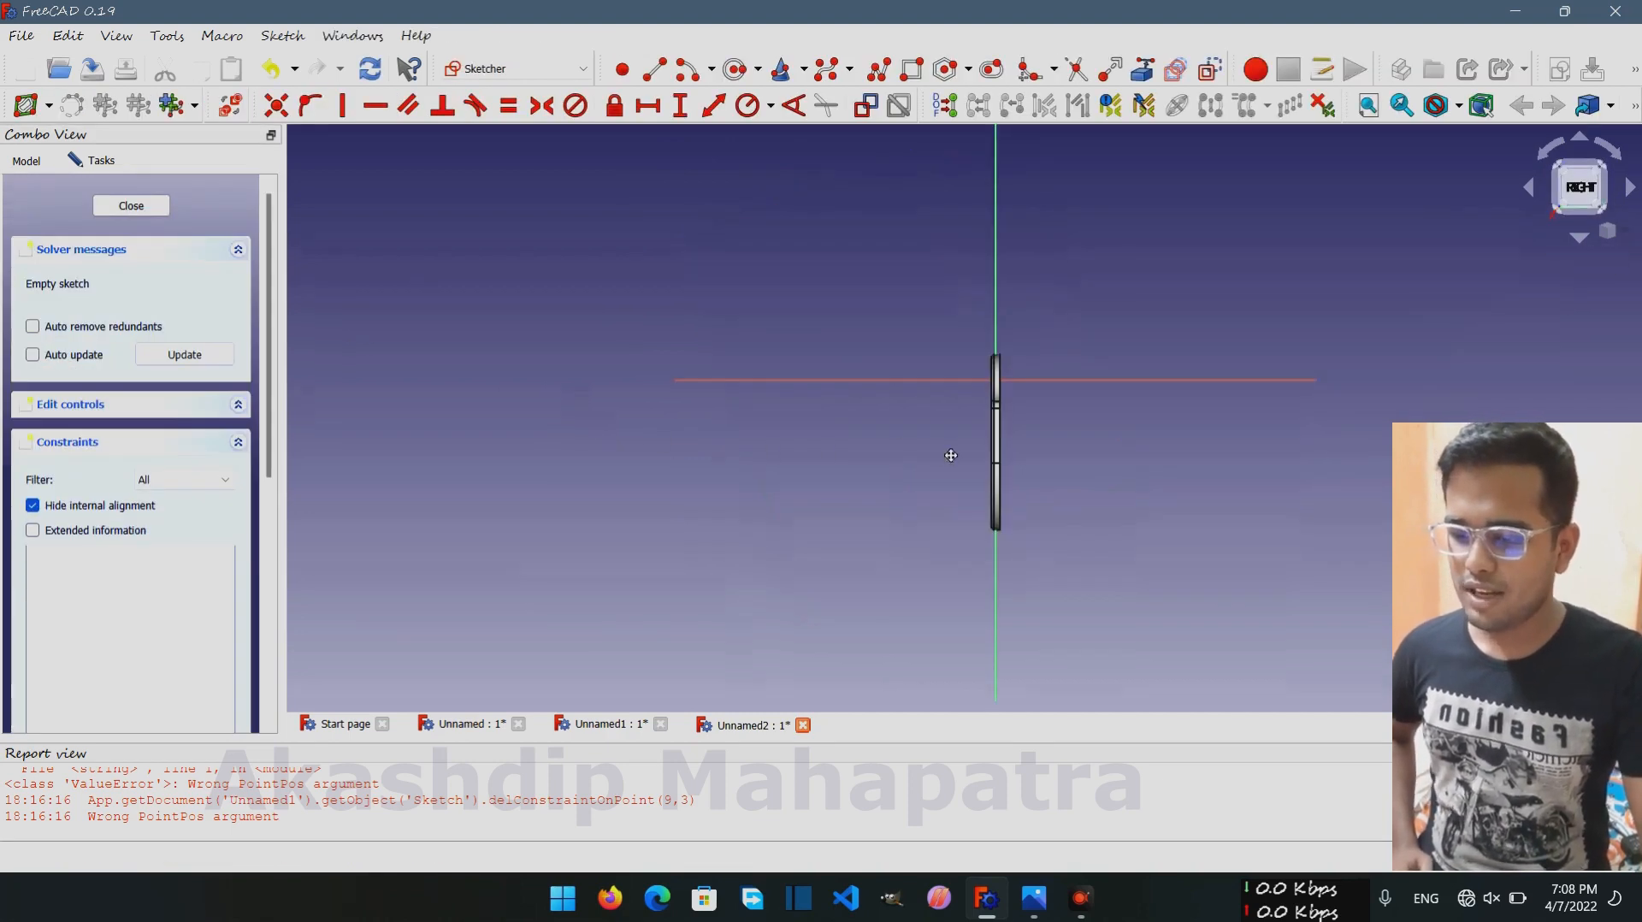
# Project the two edges bordering the outer fillet at the bottom of the U into the sketch as external geometry
pyautogui.moveTo(951, 455); pyautogui.dragTo(1032, 441, button='middle')
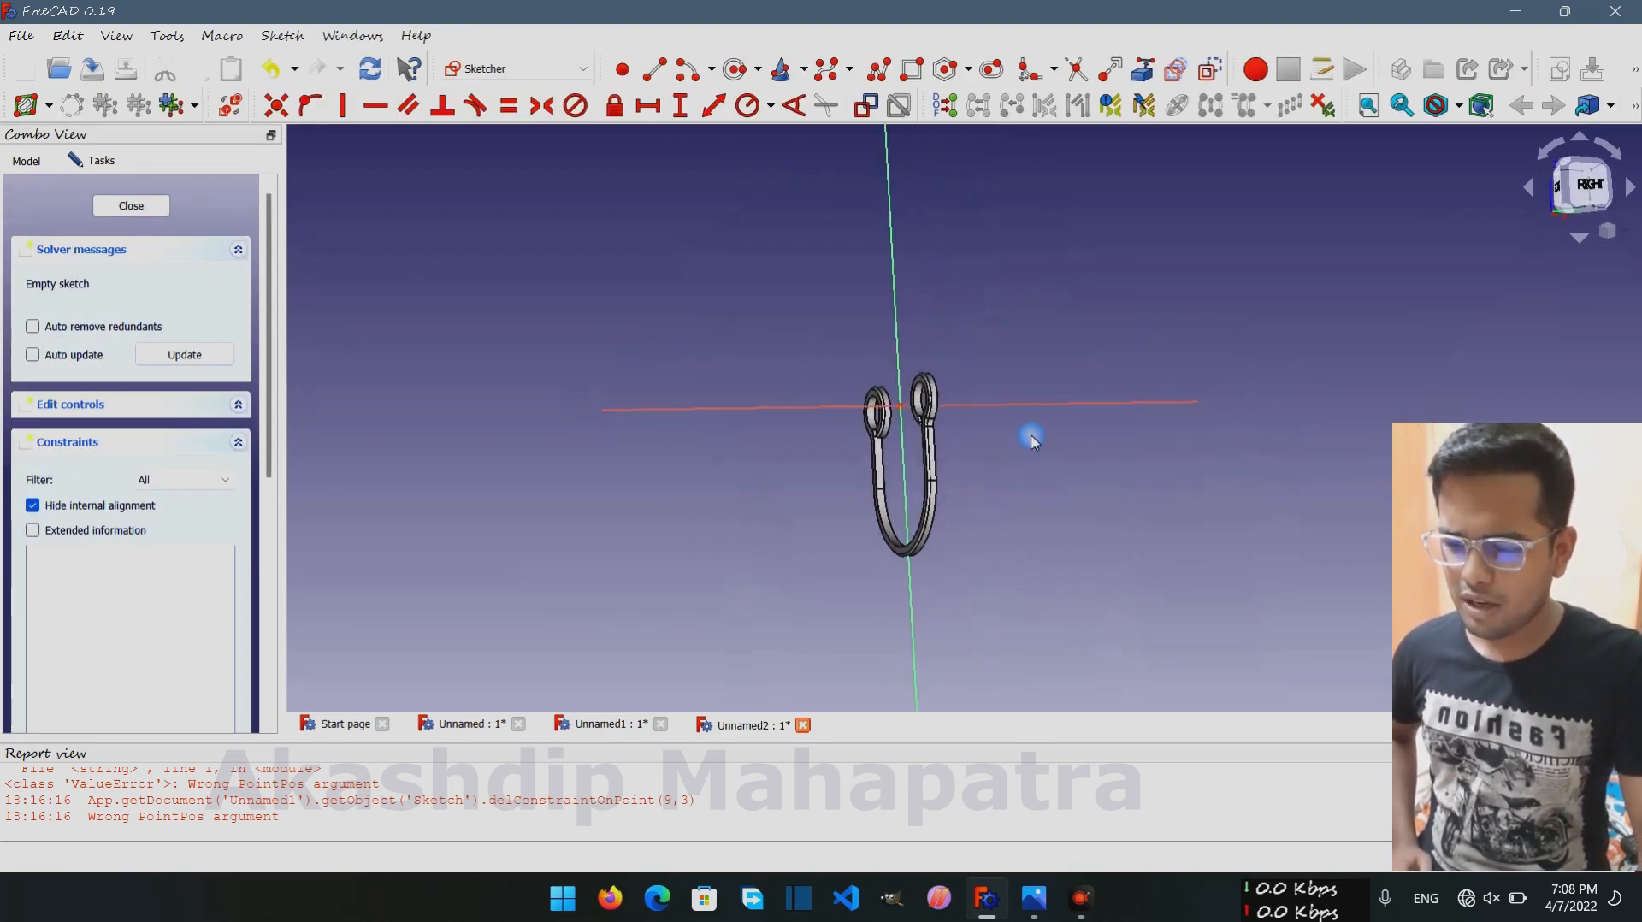
pyautogui.scroll(6, 1032, 441)
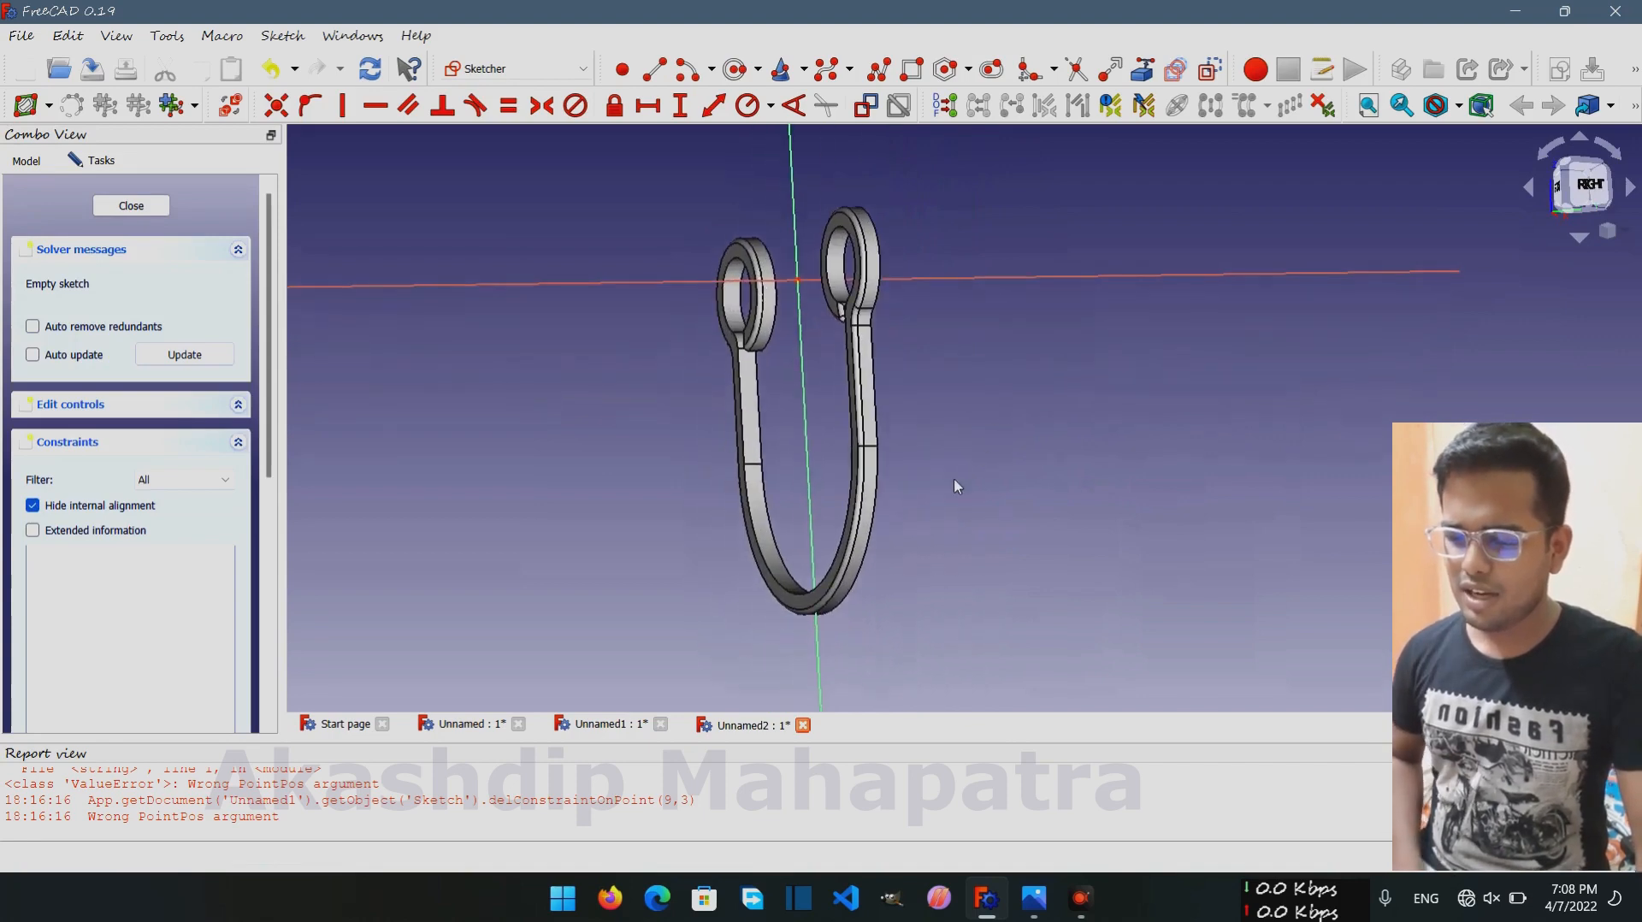
pyautogui.scroll(5, 957, 486)
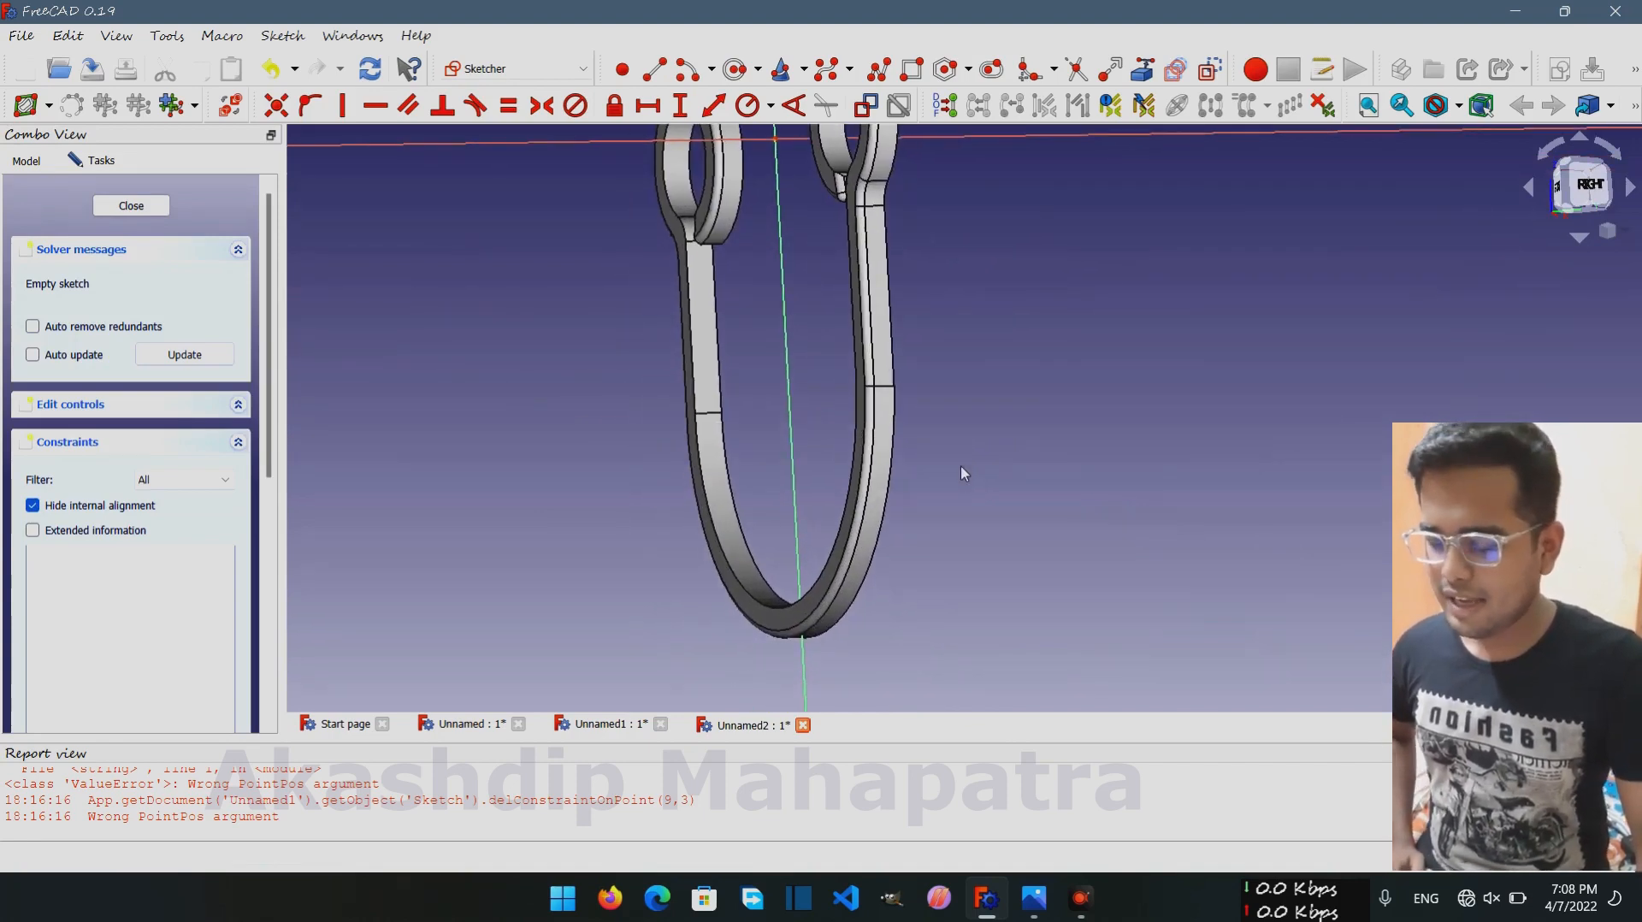
pyautogui.scroll(-4, 972, 472)
pyautogui.moveTo(984, 479); pyautogui.dragTo(992, 496, button='middle')
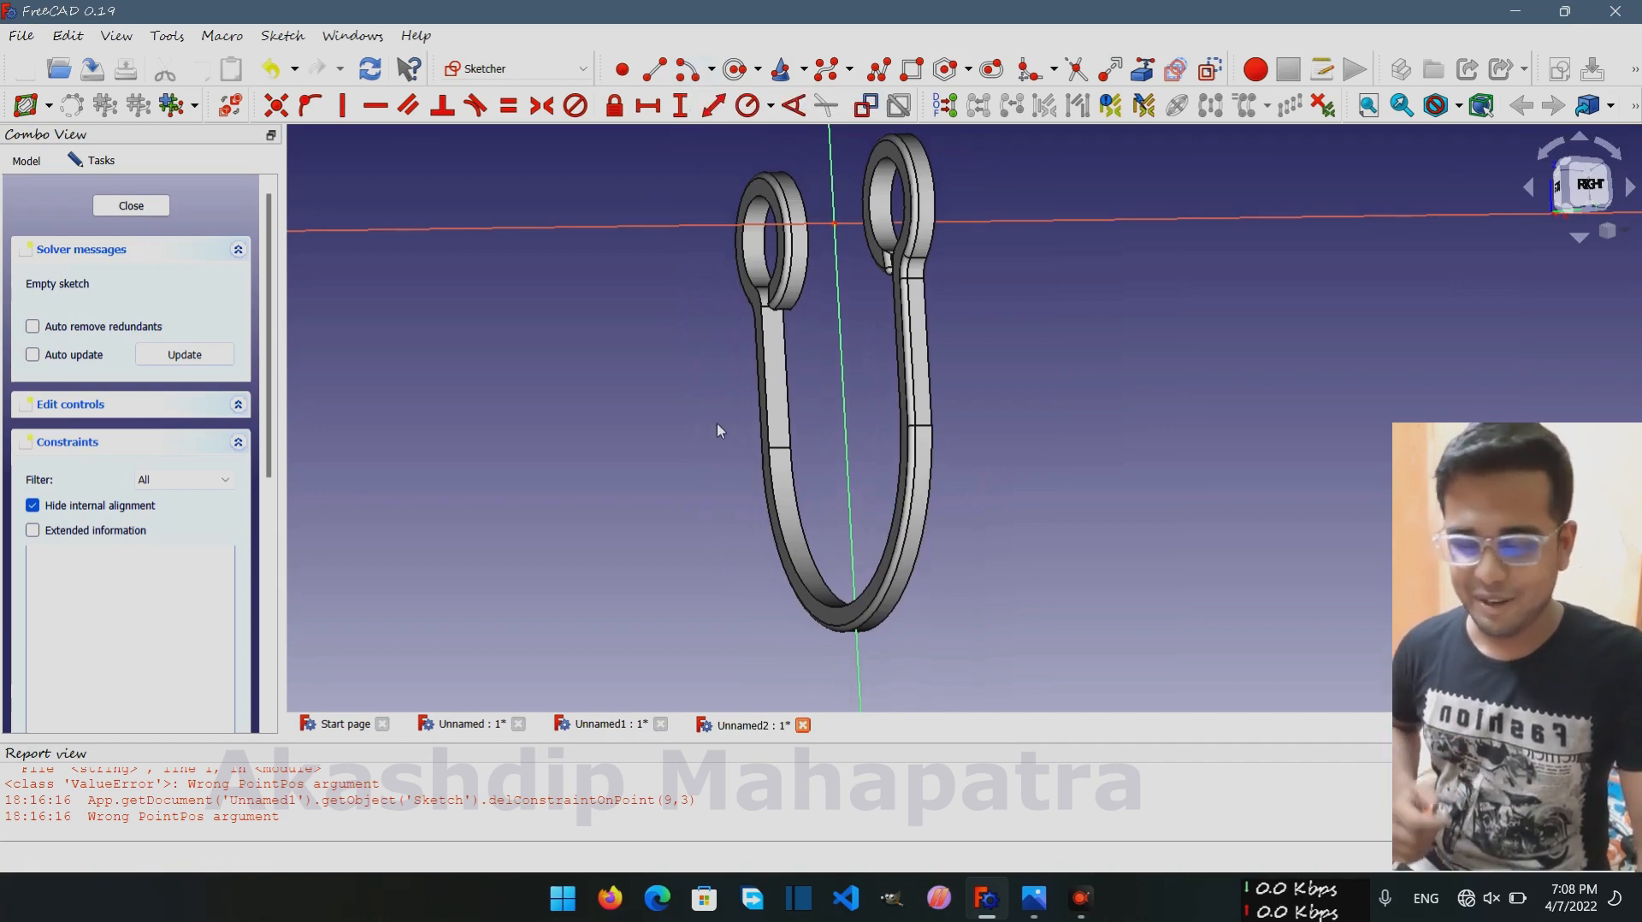
pyautogui.scroll(5, 755, 487)
pyautogui.moveTo(884, 553); pyautogui.dragTo(889, 378, button='middle')
pyautogui.scroll(3, 905, 457)
pyautogui.moveTo(915, 513); pyautogui.dragTo(904, 154, button='middle')
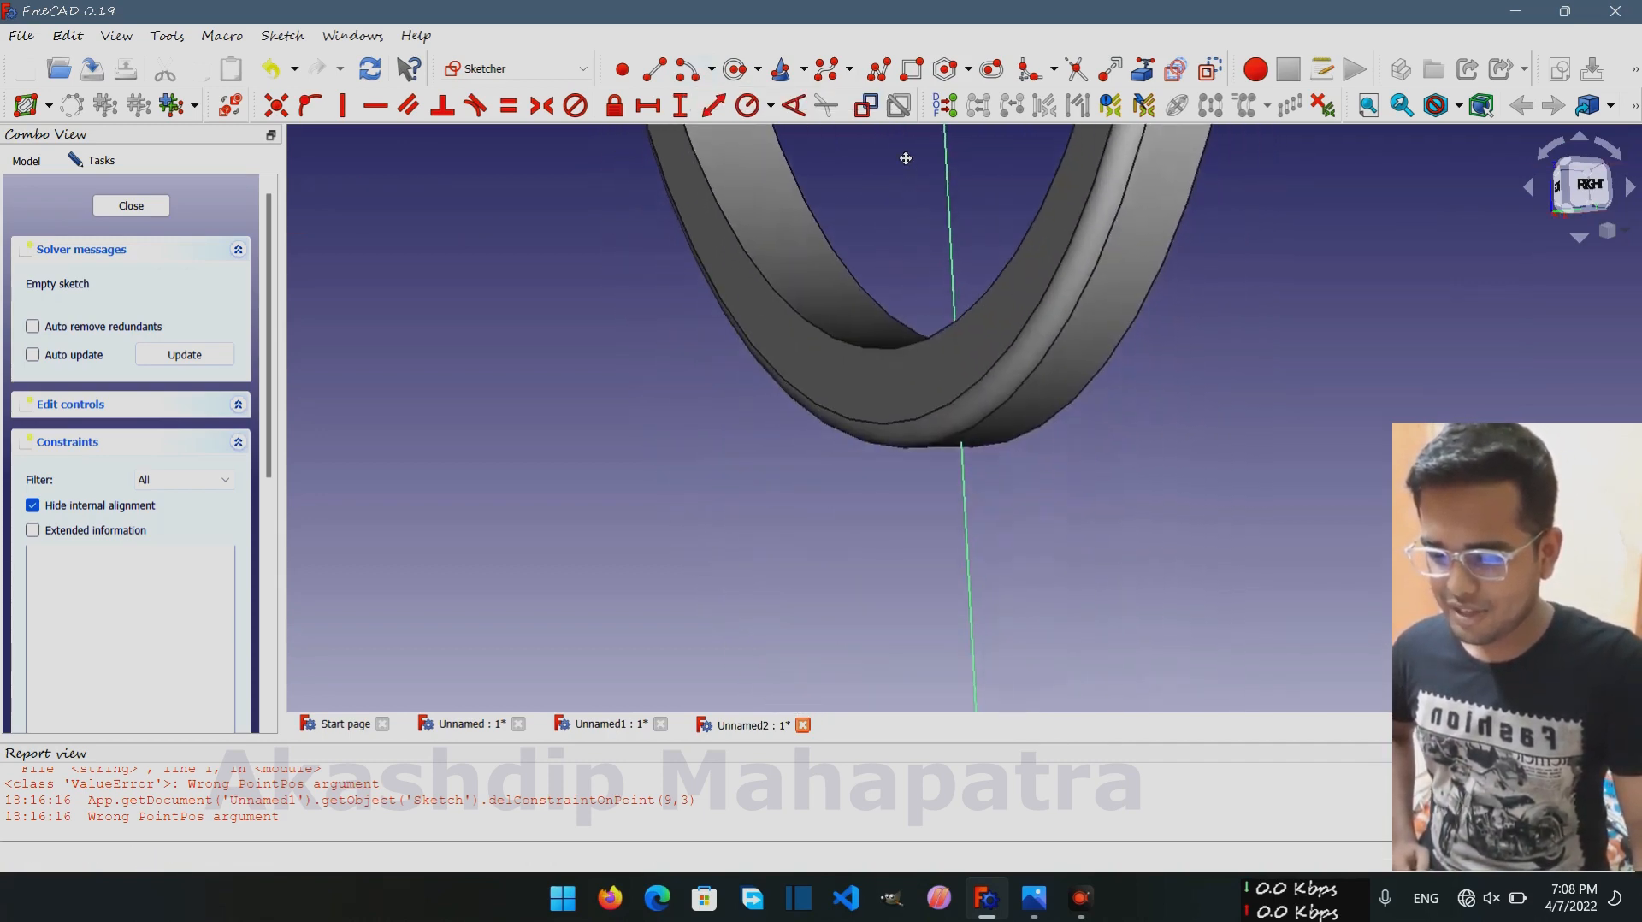
pyautogui.scroll(2, 890, 161)
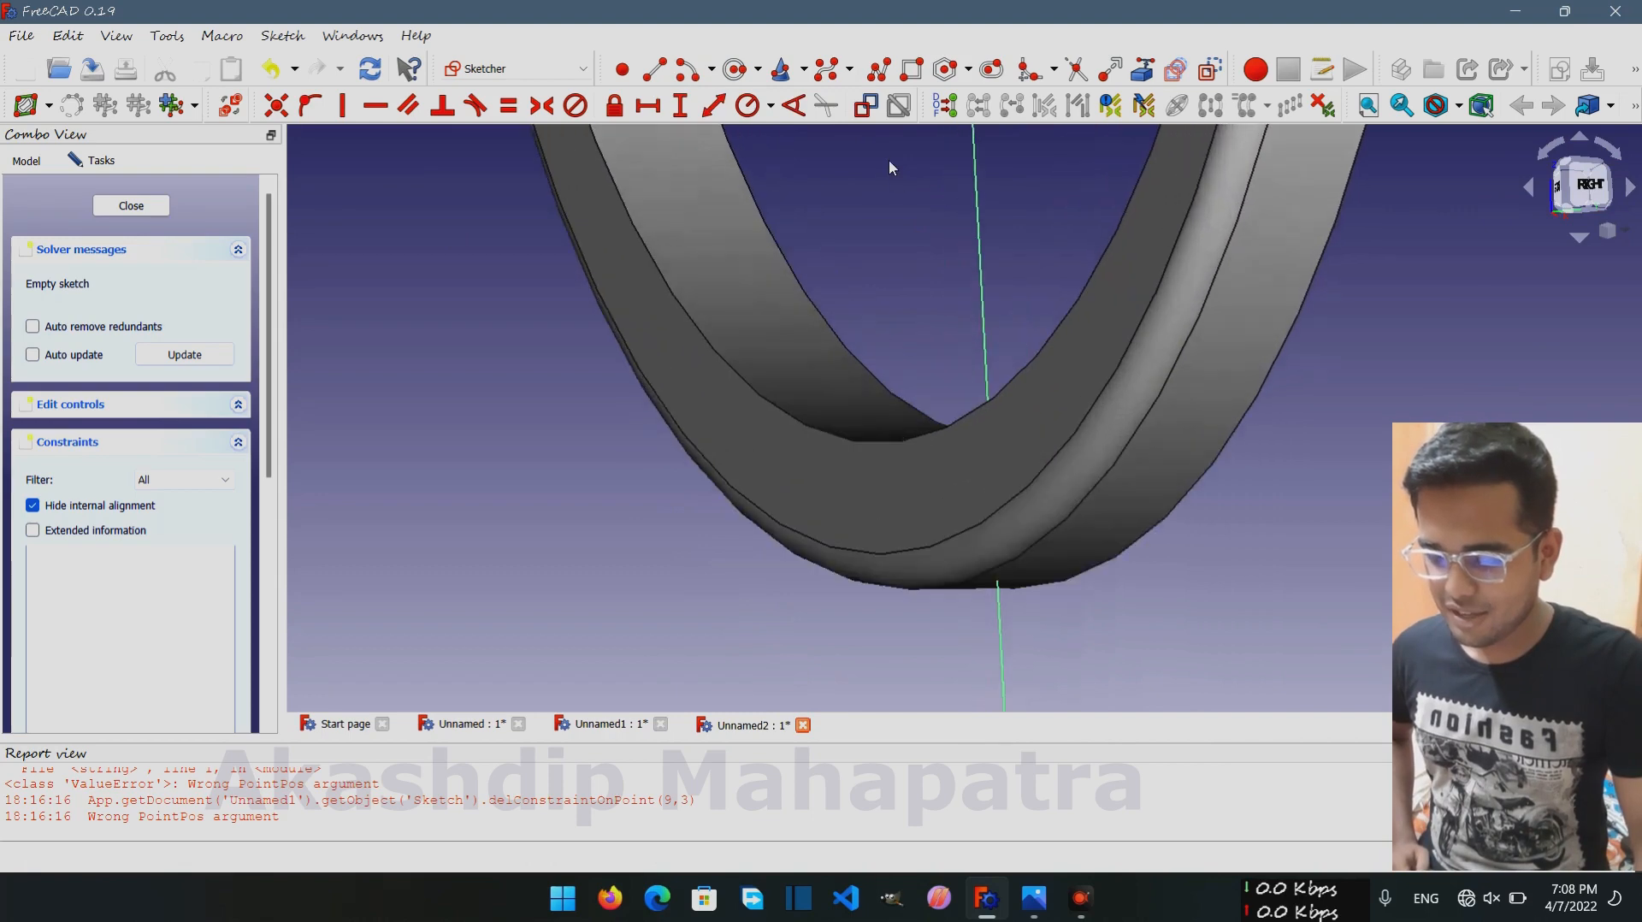
pyautogui.click(669, 75)
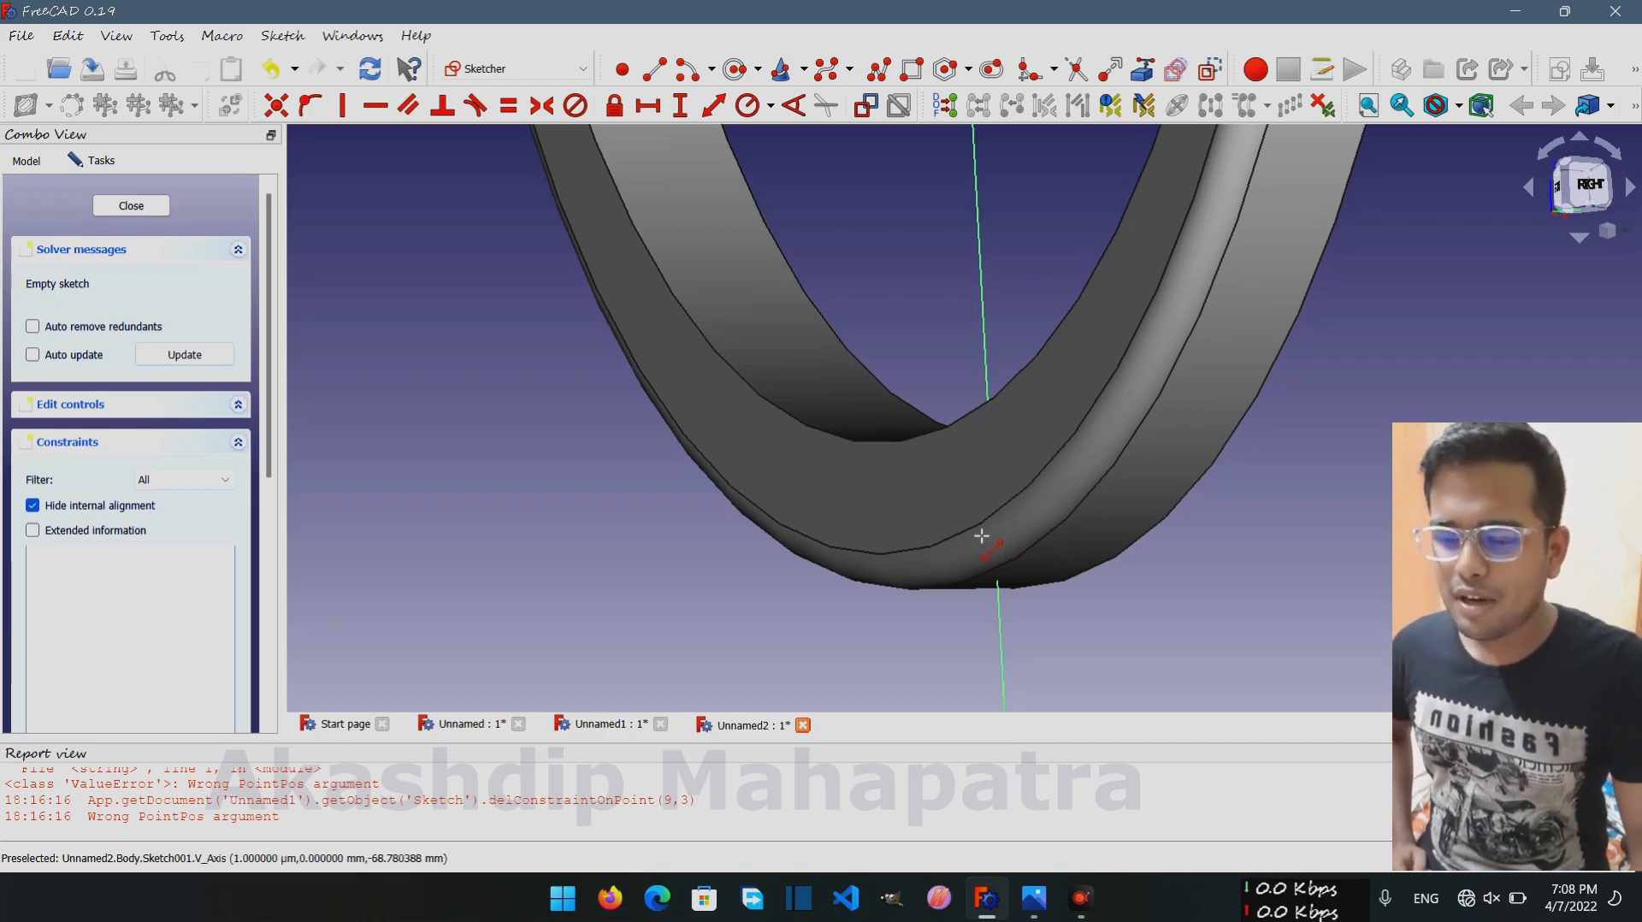
pyautogui.click(1146, 72)
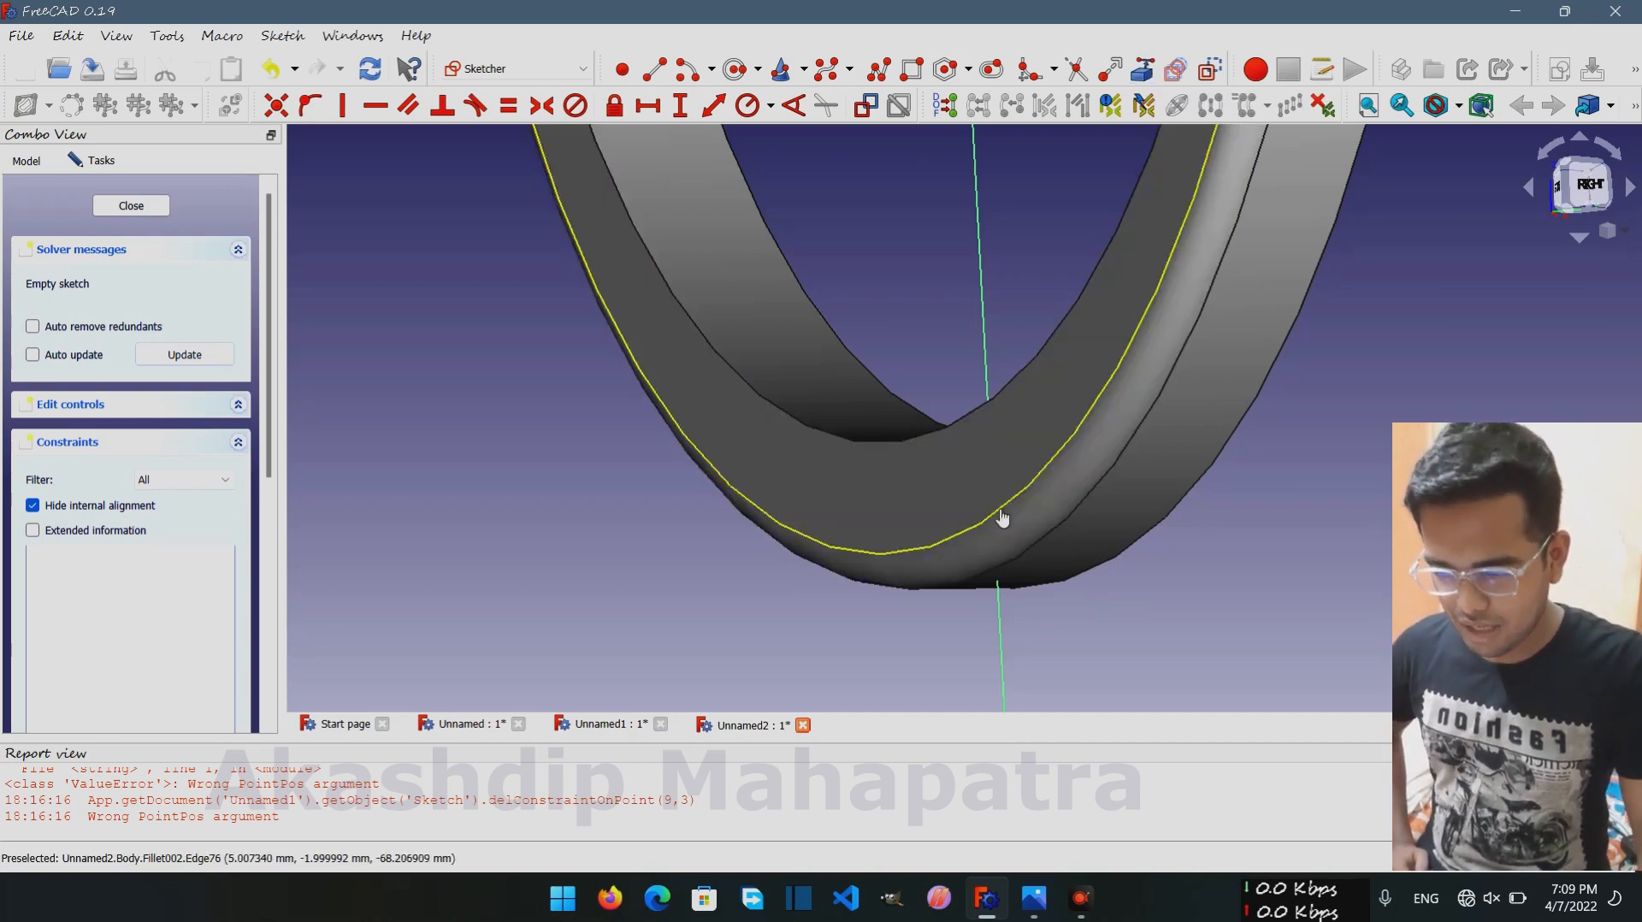
pyautogui.click(1003, 517)
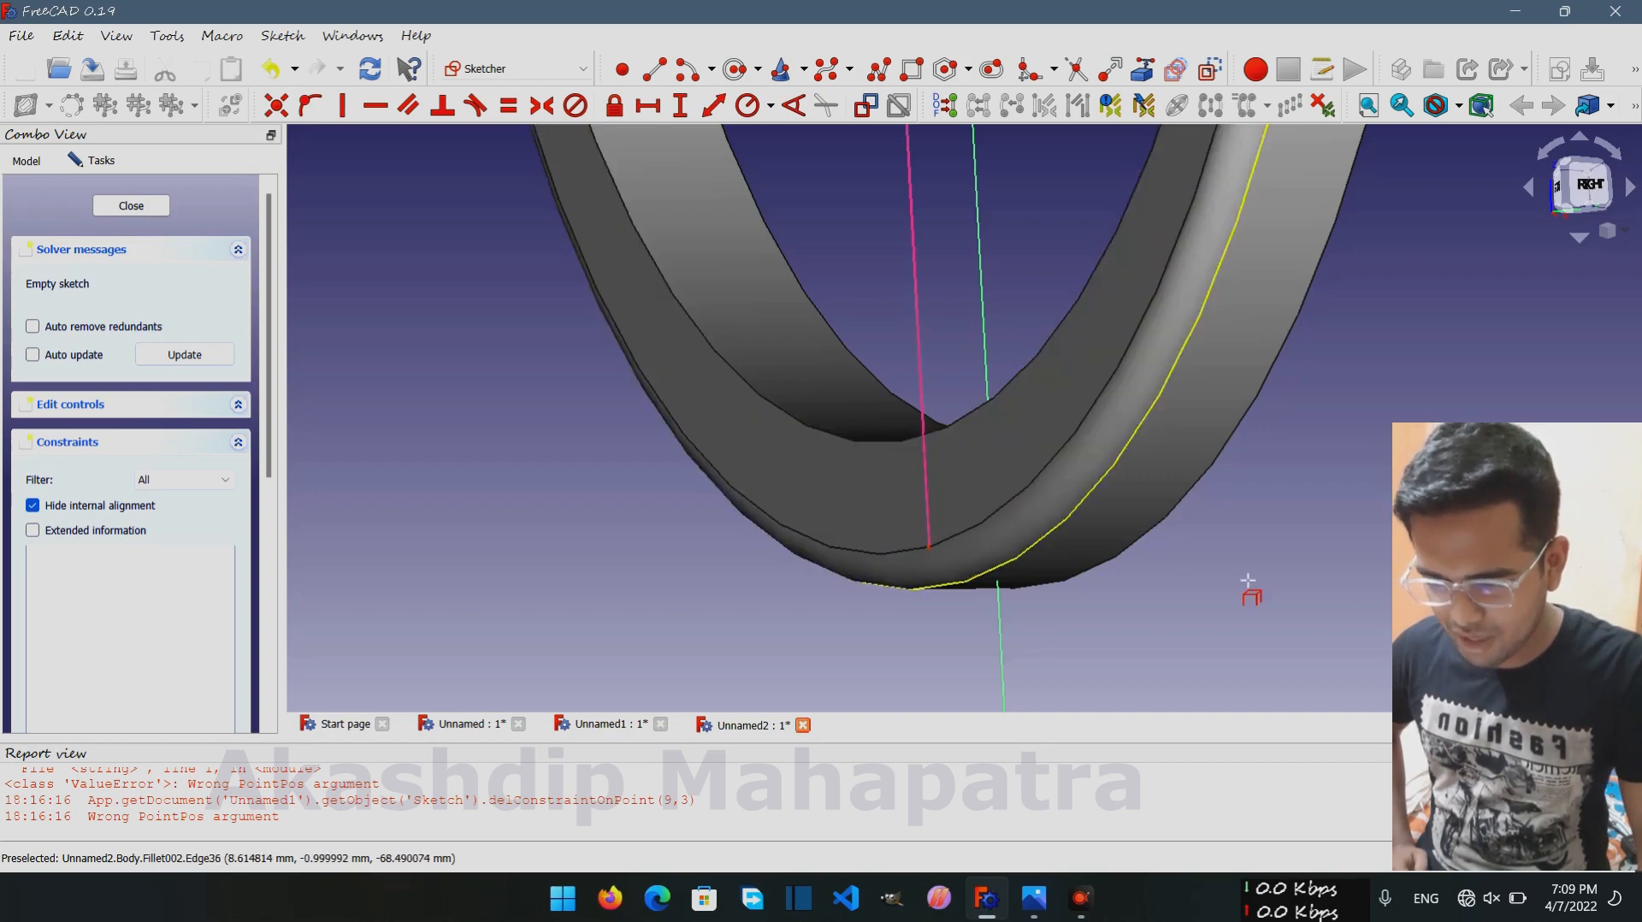
pyautogui.scroll(3, 1009, 411)
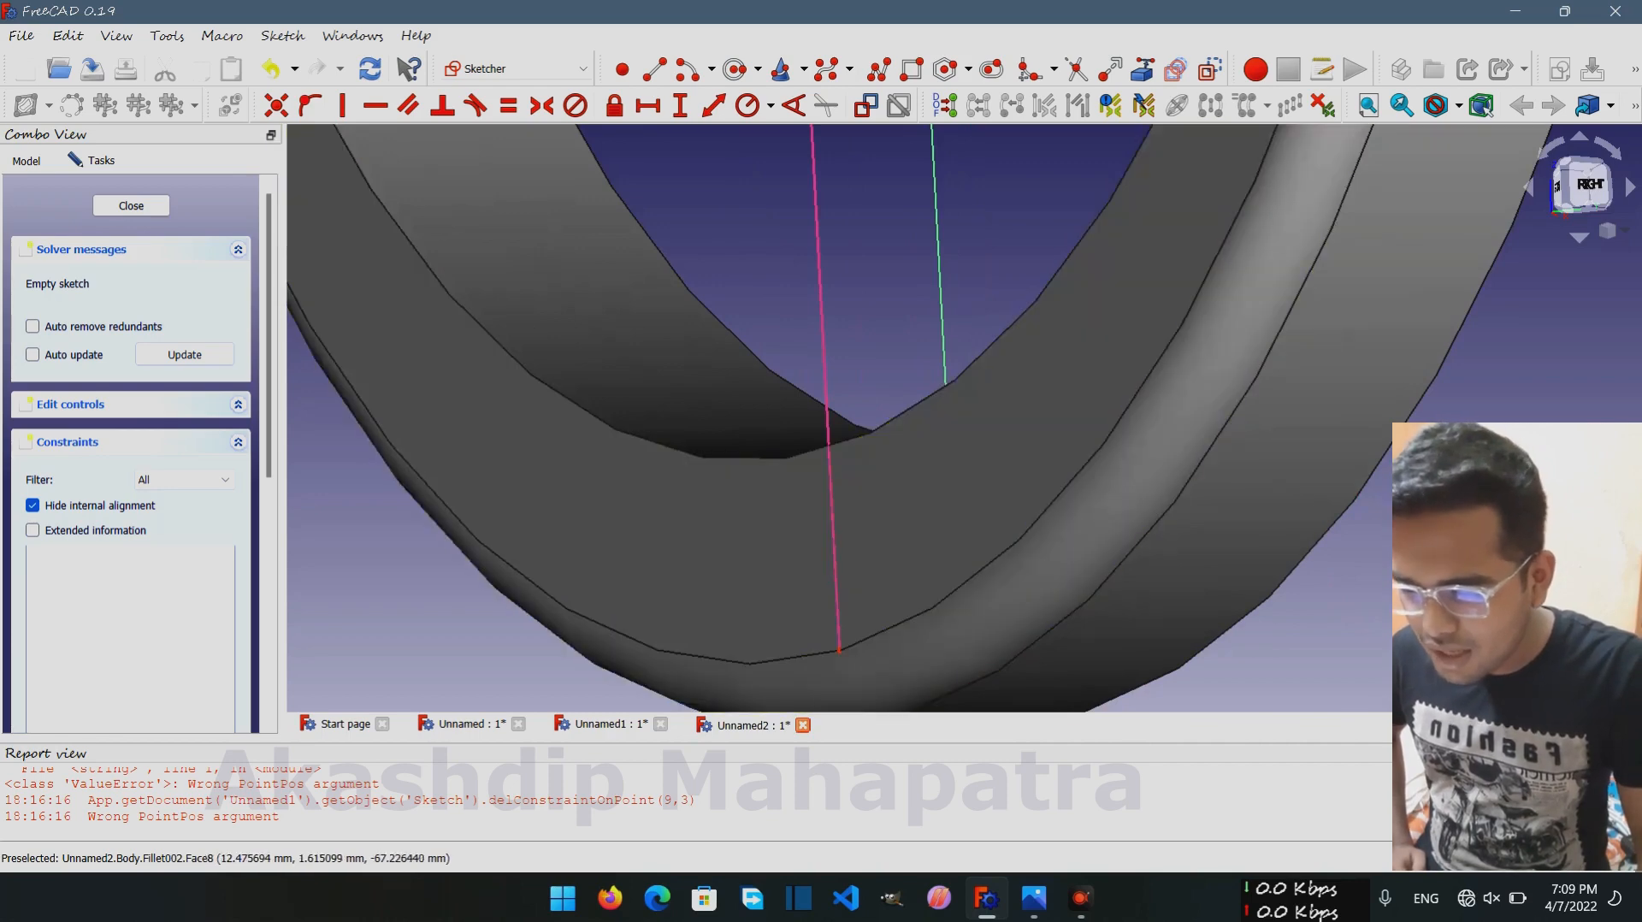
pyautogui.click(952, 392)
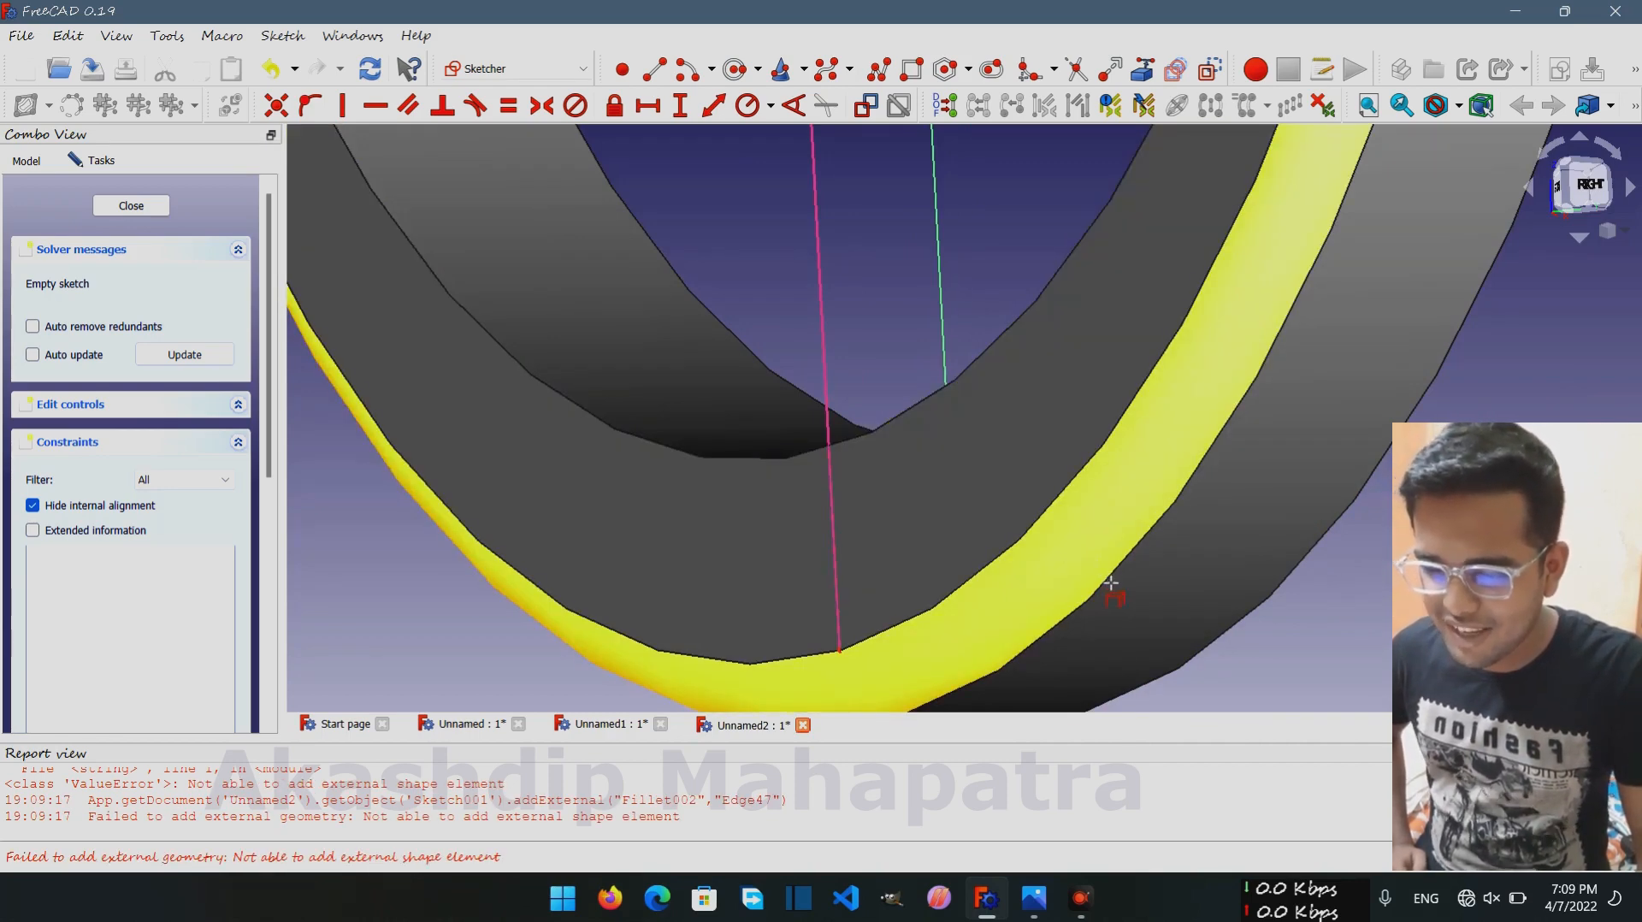
pyautogui.click(1112, 586)
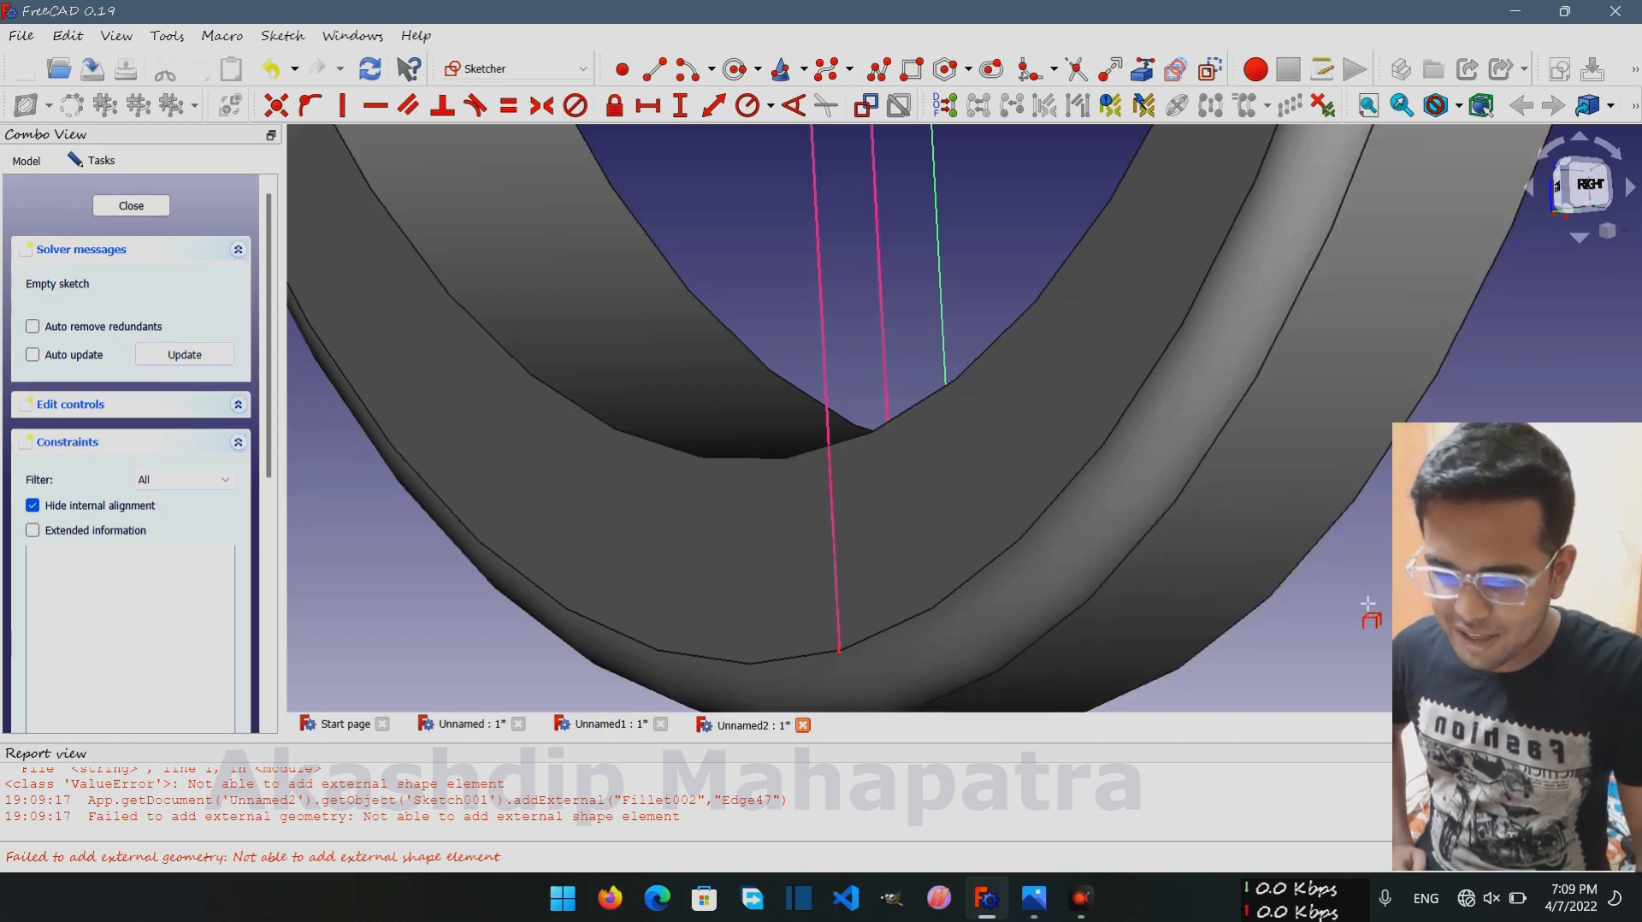
# Draw a short, nearly horizontal line outward from the lower end of the projected front-face edge
pyautogui.click(686, 77)
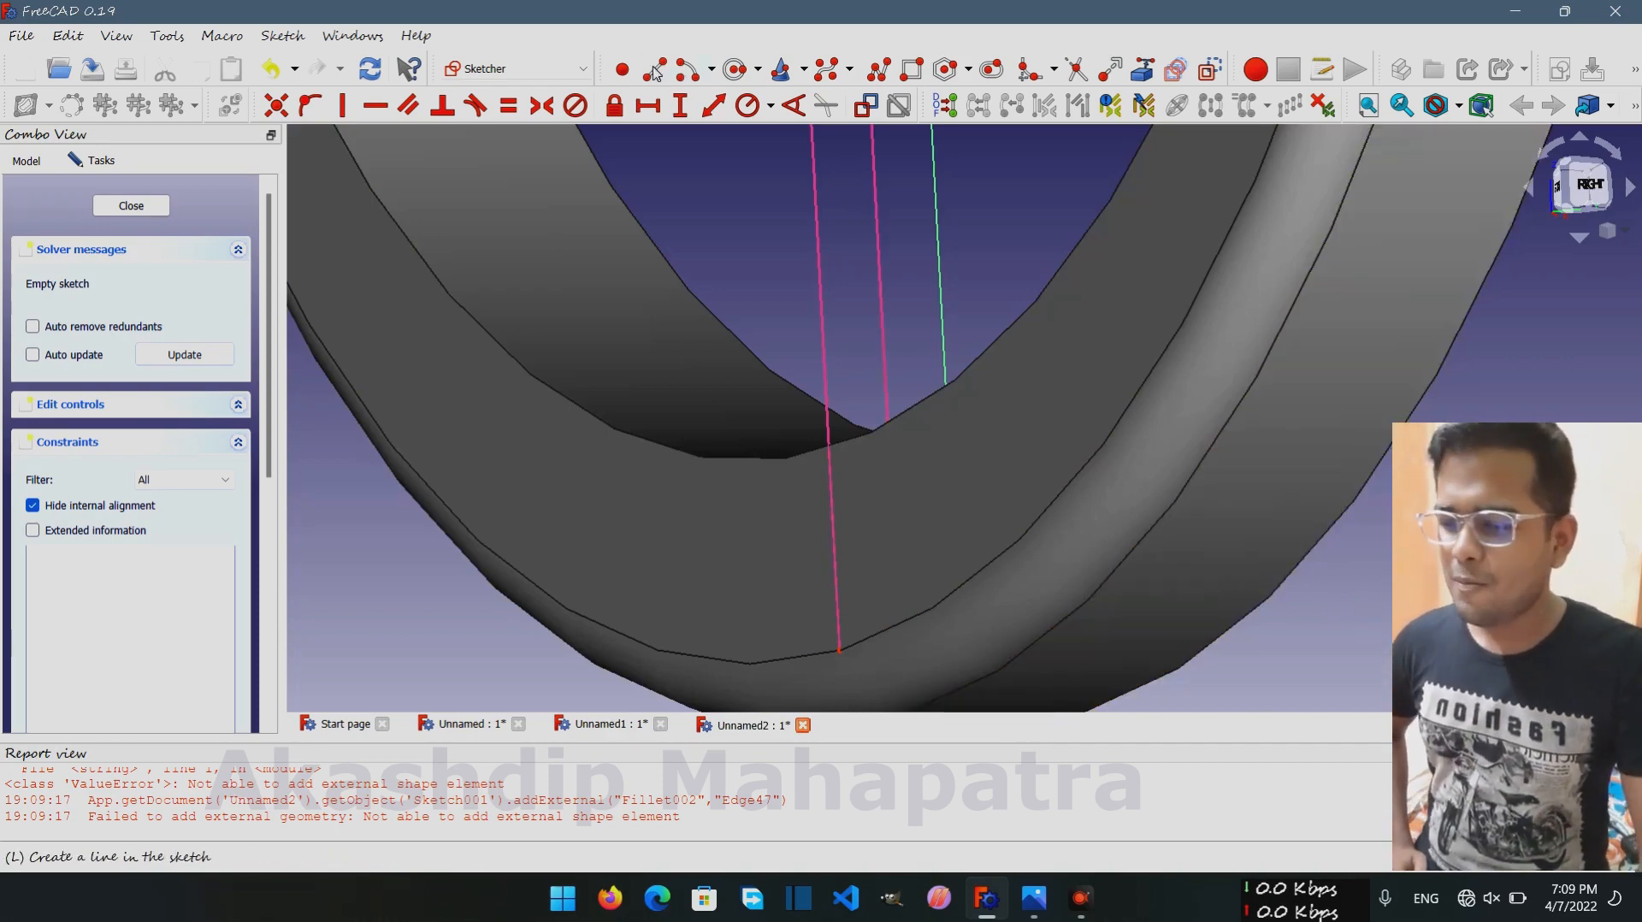
pyautogui.click(847, 658)
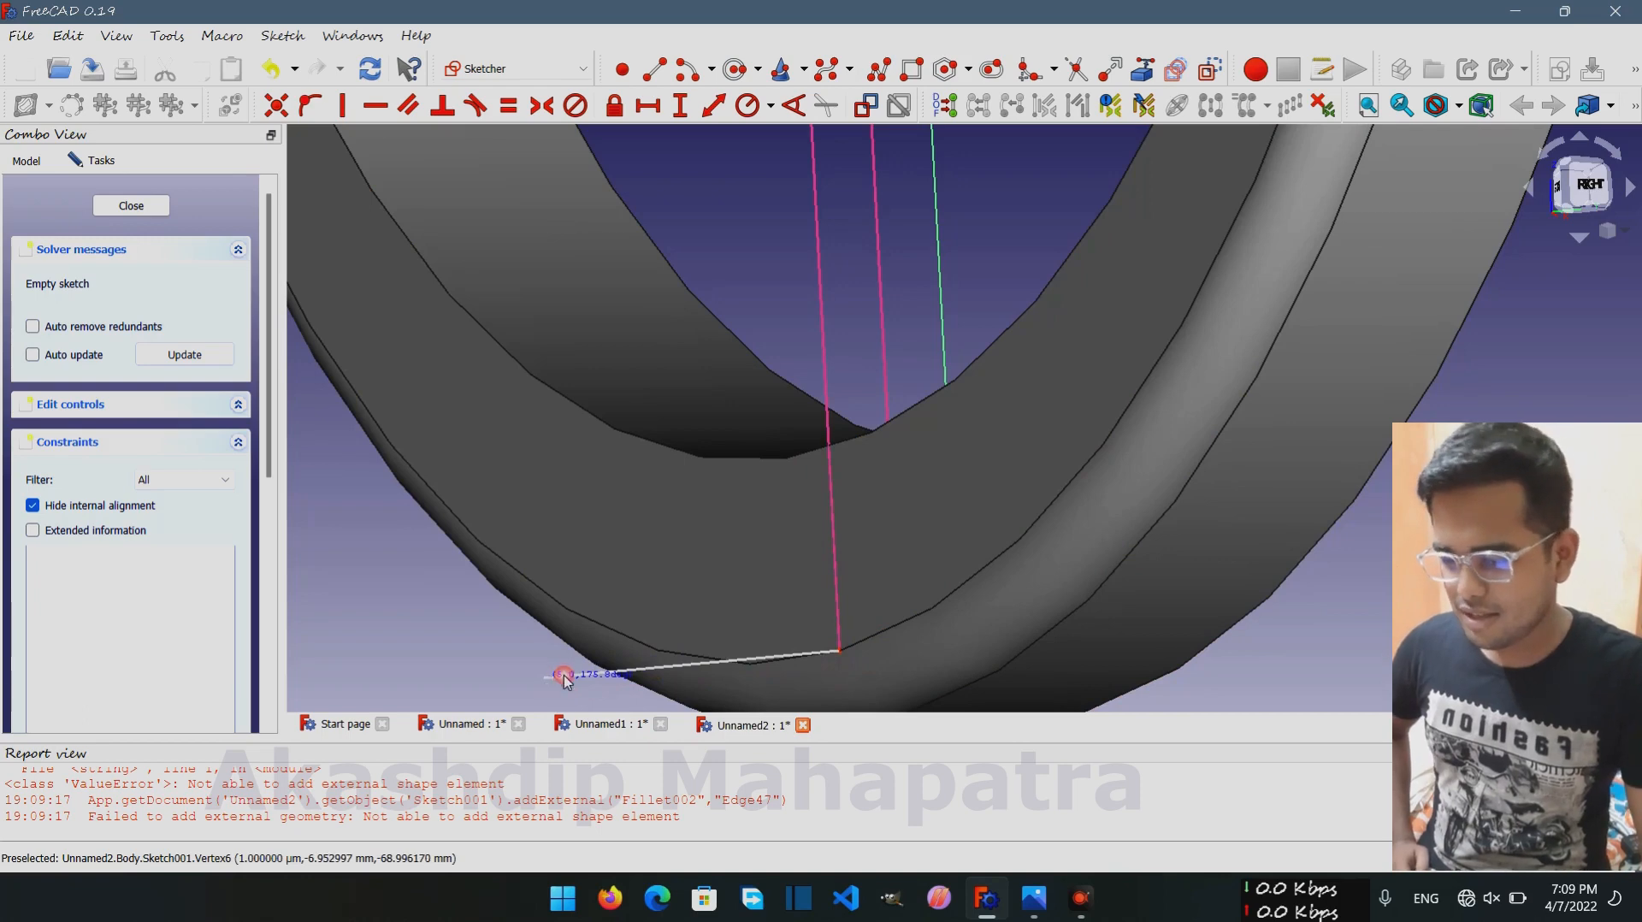
pyautogui.click(544, 678)
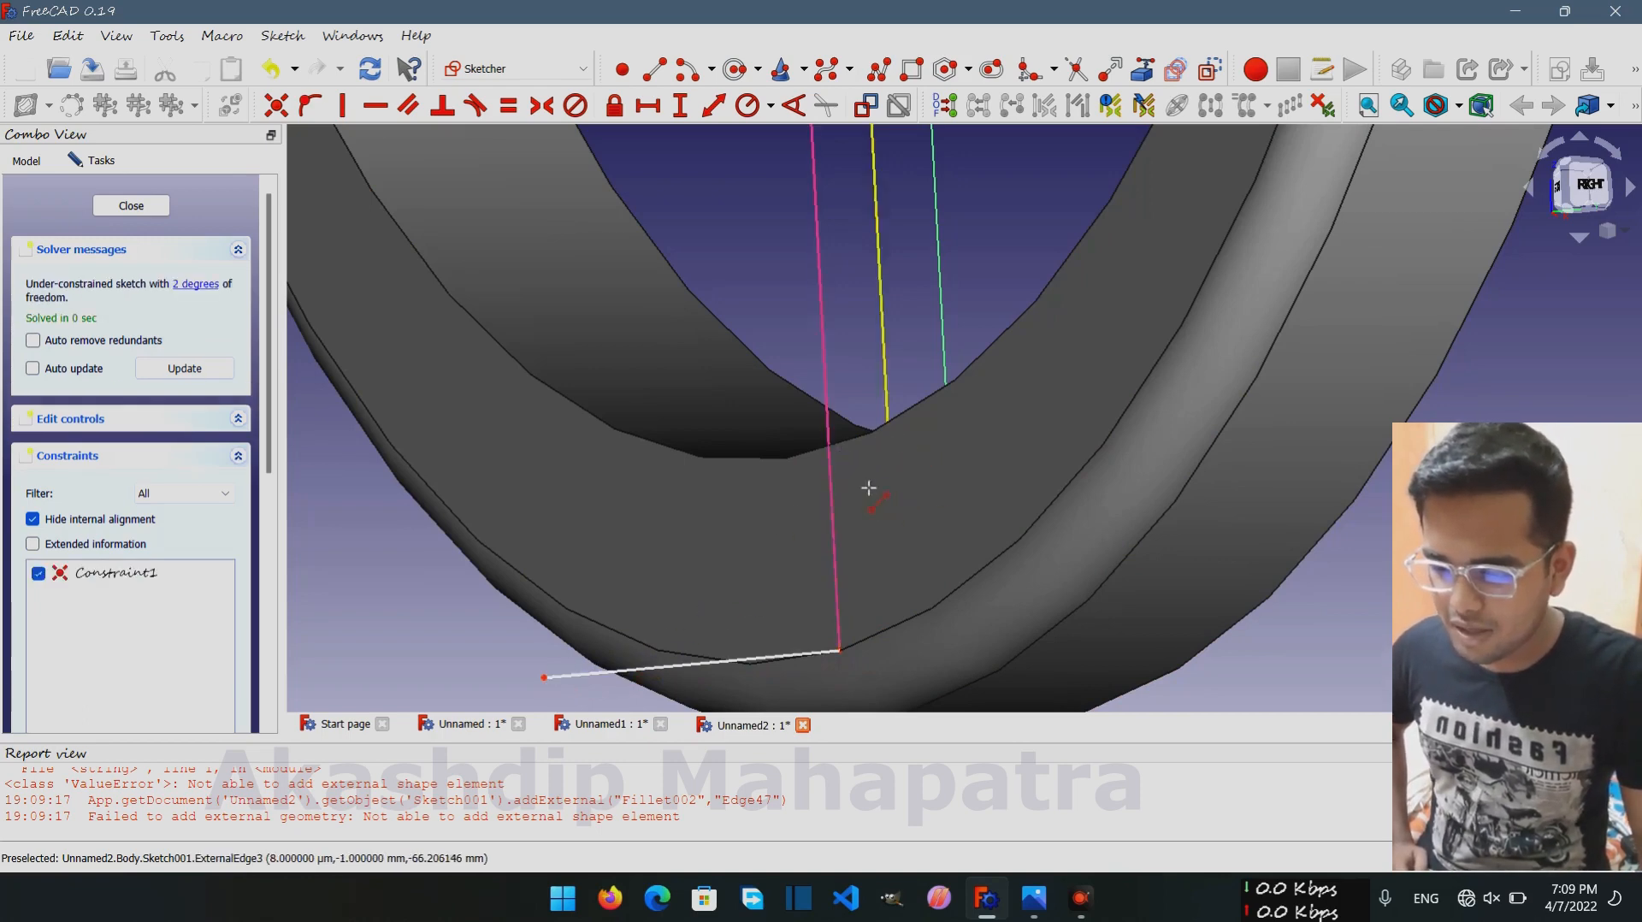
pyautogui.scroll(6, 807, 477)
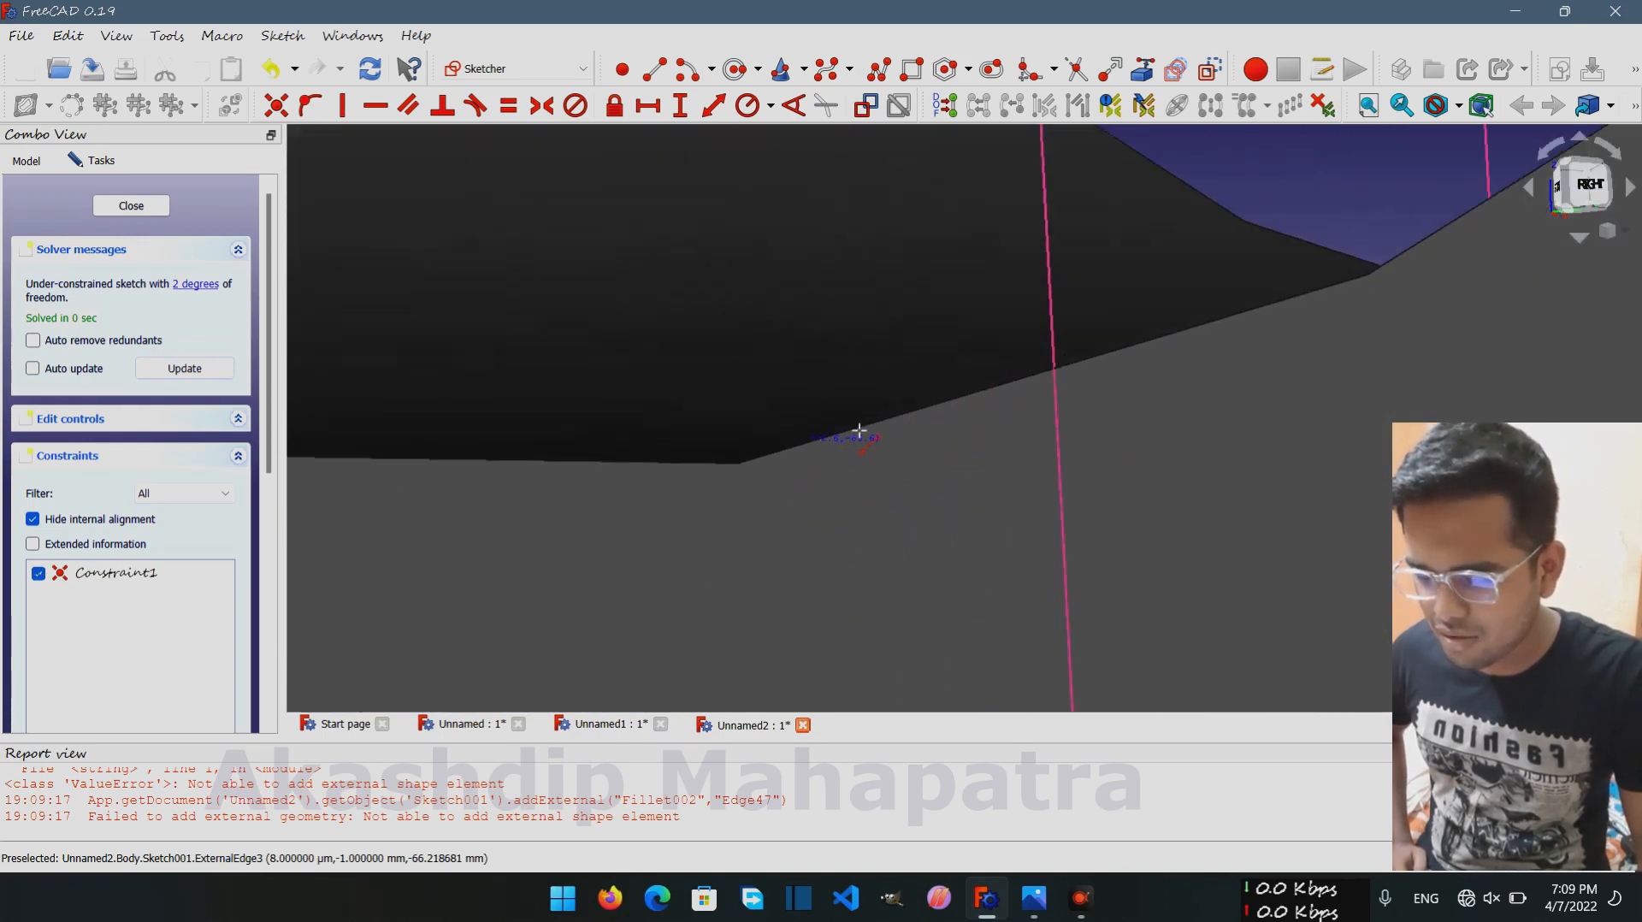
pyautogui.scroll(-5, 926, 411)
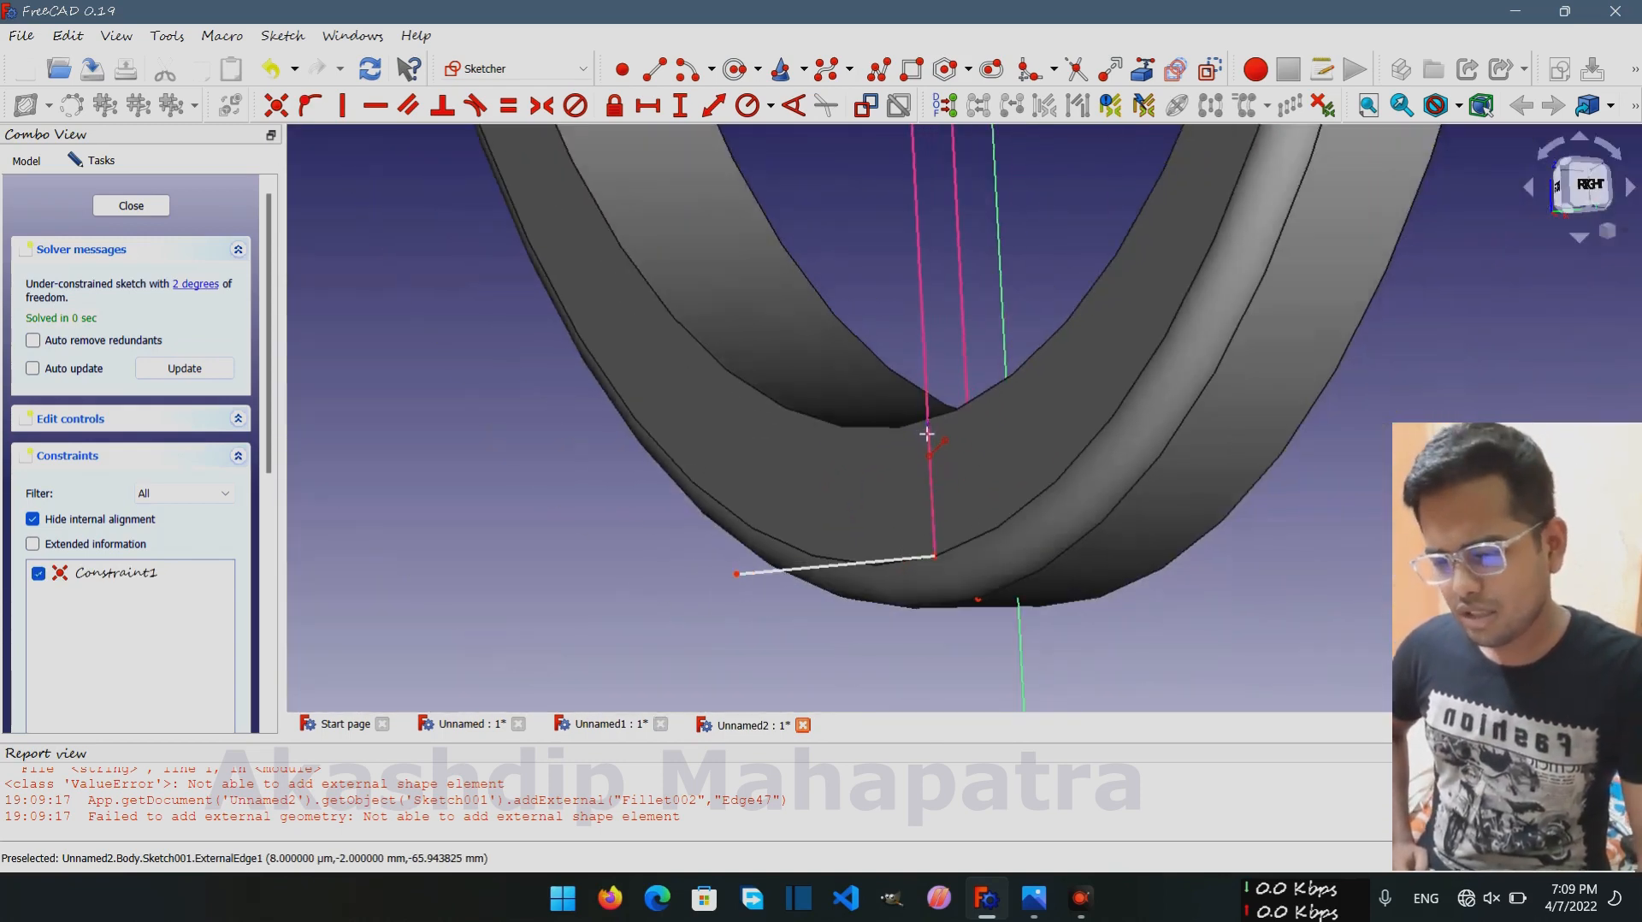
pyautogui.click(926, 427)
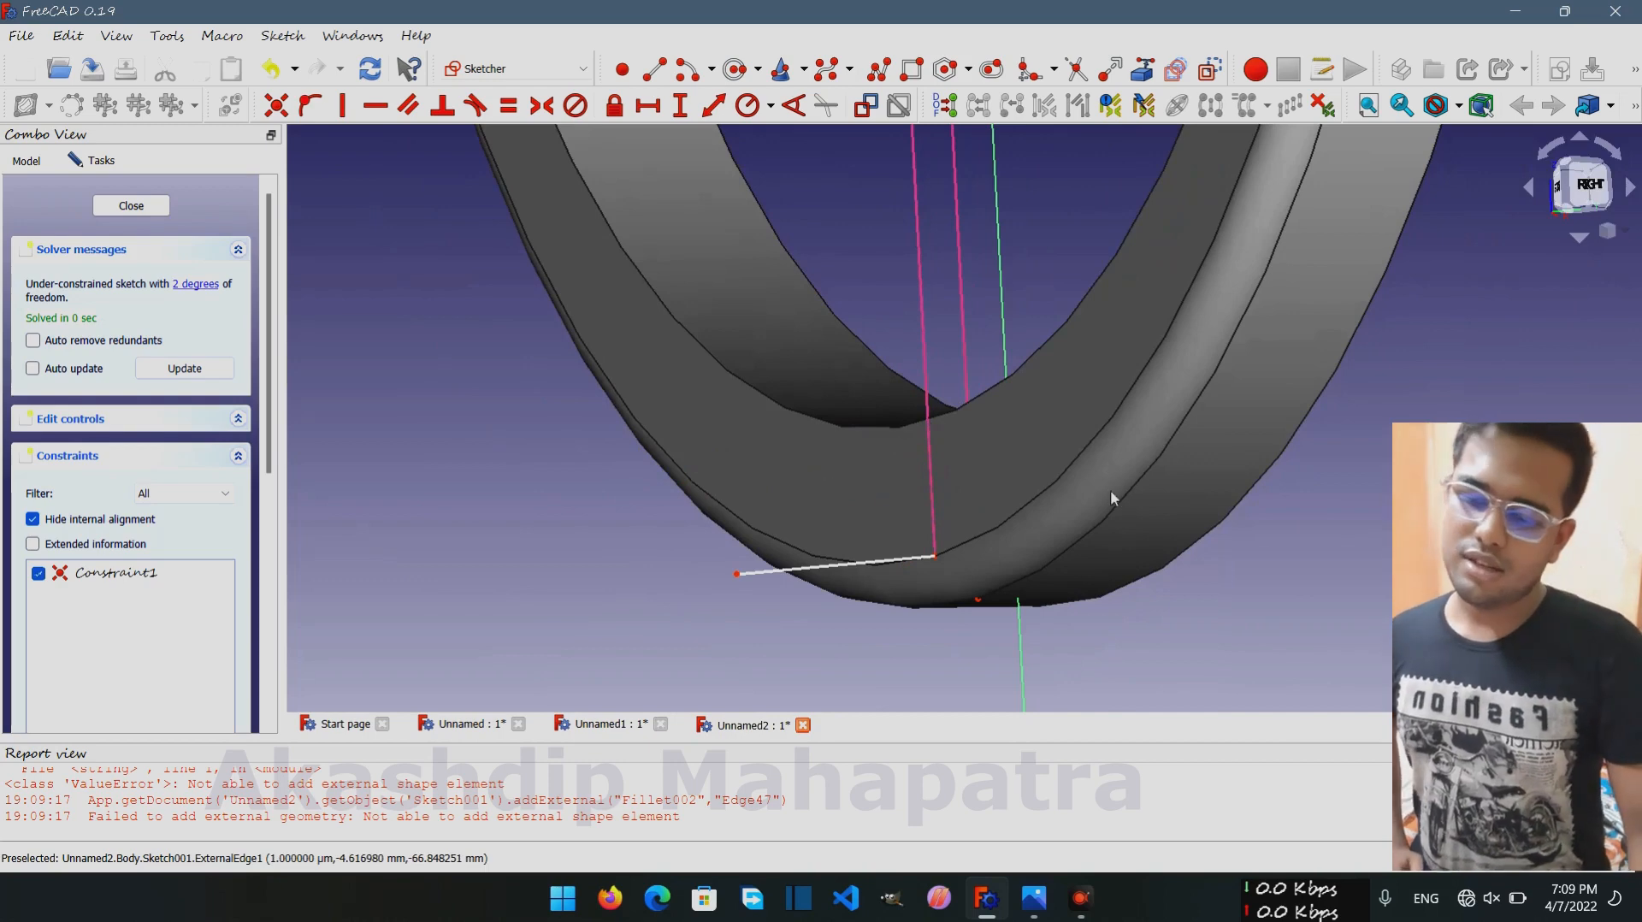
pyautogui.moveTo(1228, 548)
pyautogui.mouseDown(button='middle')
pyautogui.moveTo(1239, 557)
pyautogui.moveTo(1169, 546)
pyautogui.moveTo(1255, 588)
pyautogui.moveTo(1252, 537)
pyautogui.mouseUp(button='middle')
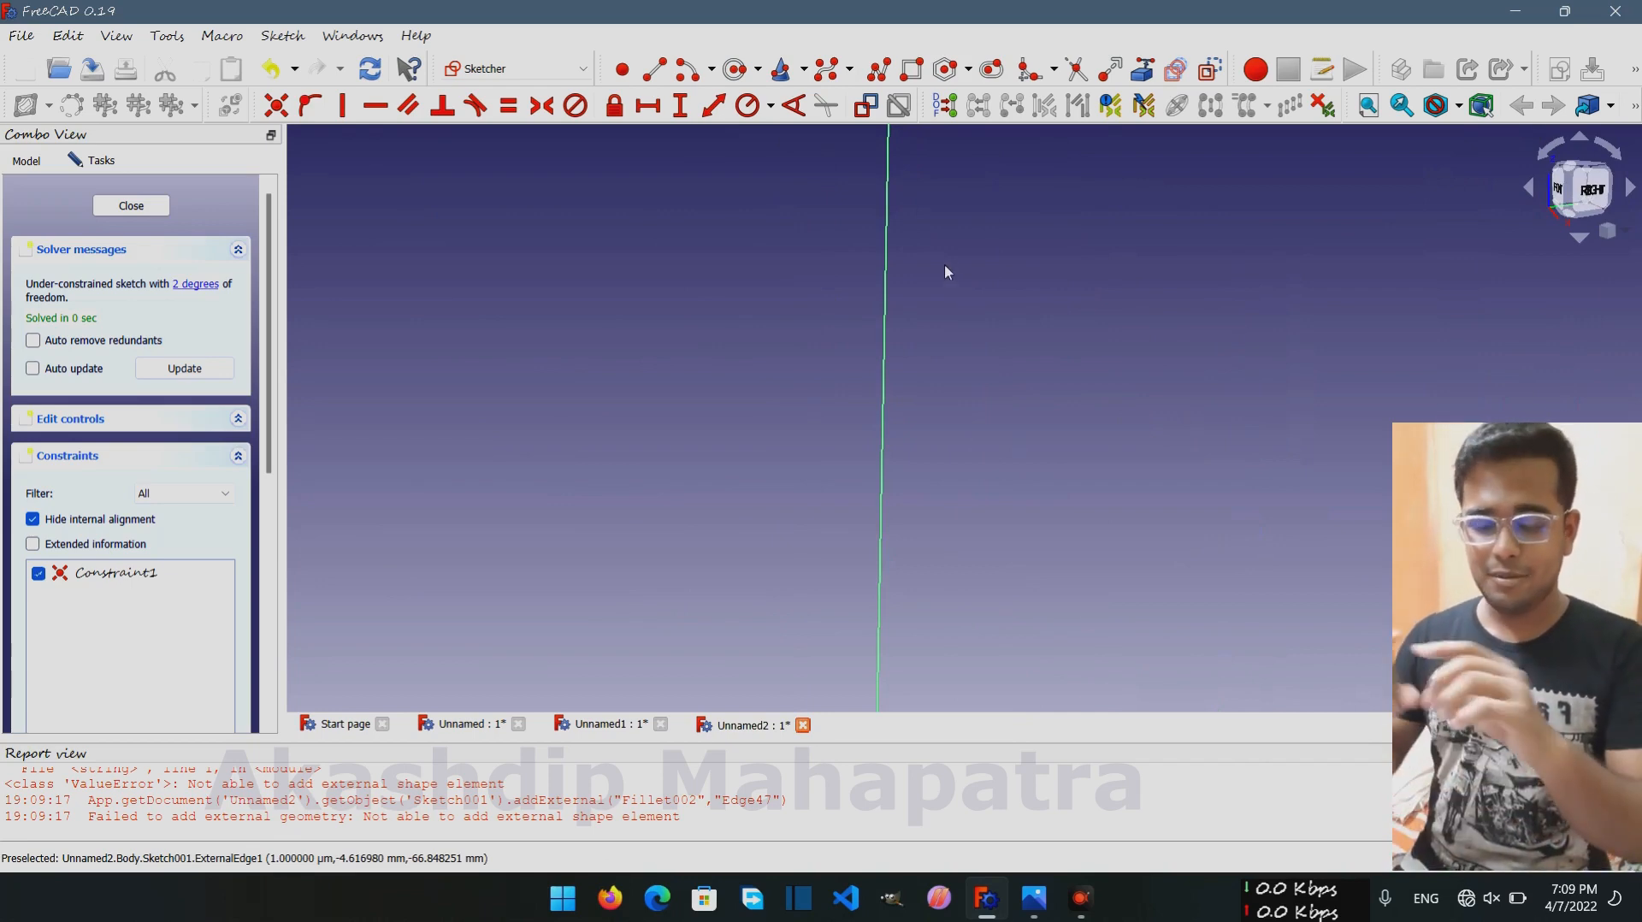
# Draw a horizontal line from near the lower end of the inner projected edge outward past the front of the clip, above the first line
pyautogui.click(1366, 112)
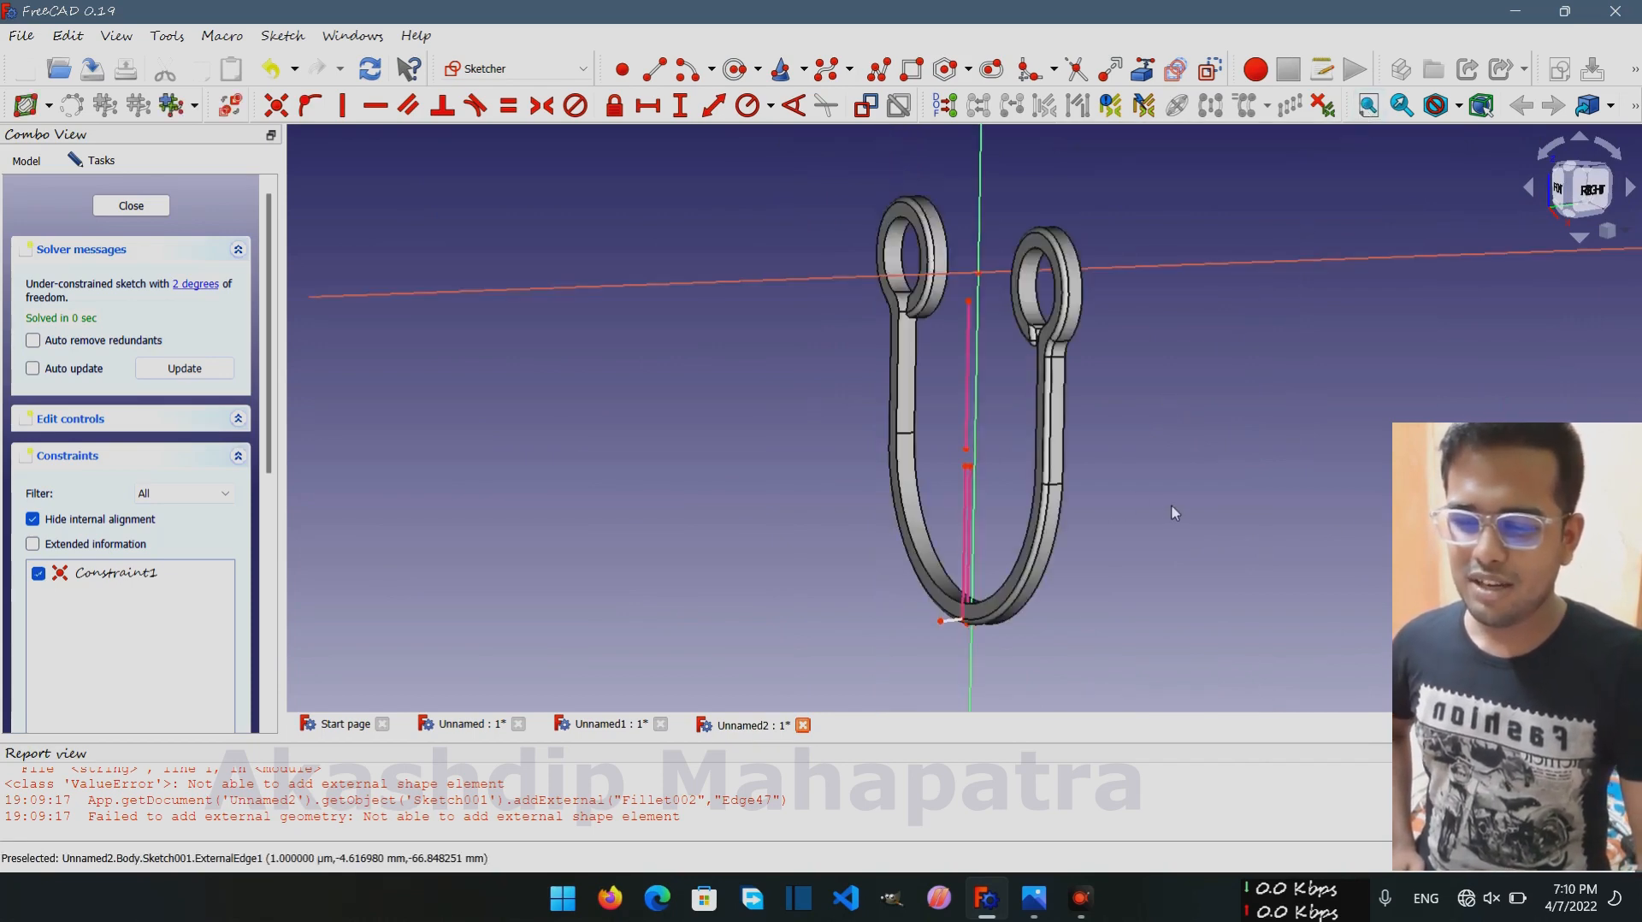
pyautogui.moveTo(1177, 512)
pyautogui.mouseDown(button='middle')
pyautogui.moveTo(854, 433)
pyautogui.moveTo(1043, 513)
pyautogui.moveTo(1234, 549)
pyautogui.moveTo(1204, 550)
pyautogui.mouseUp(button='middle')
pyautogui.scroll(6, 1057, 569)
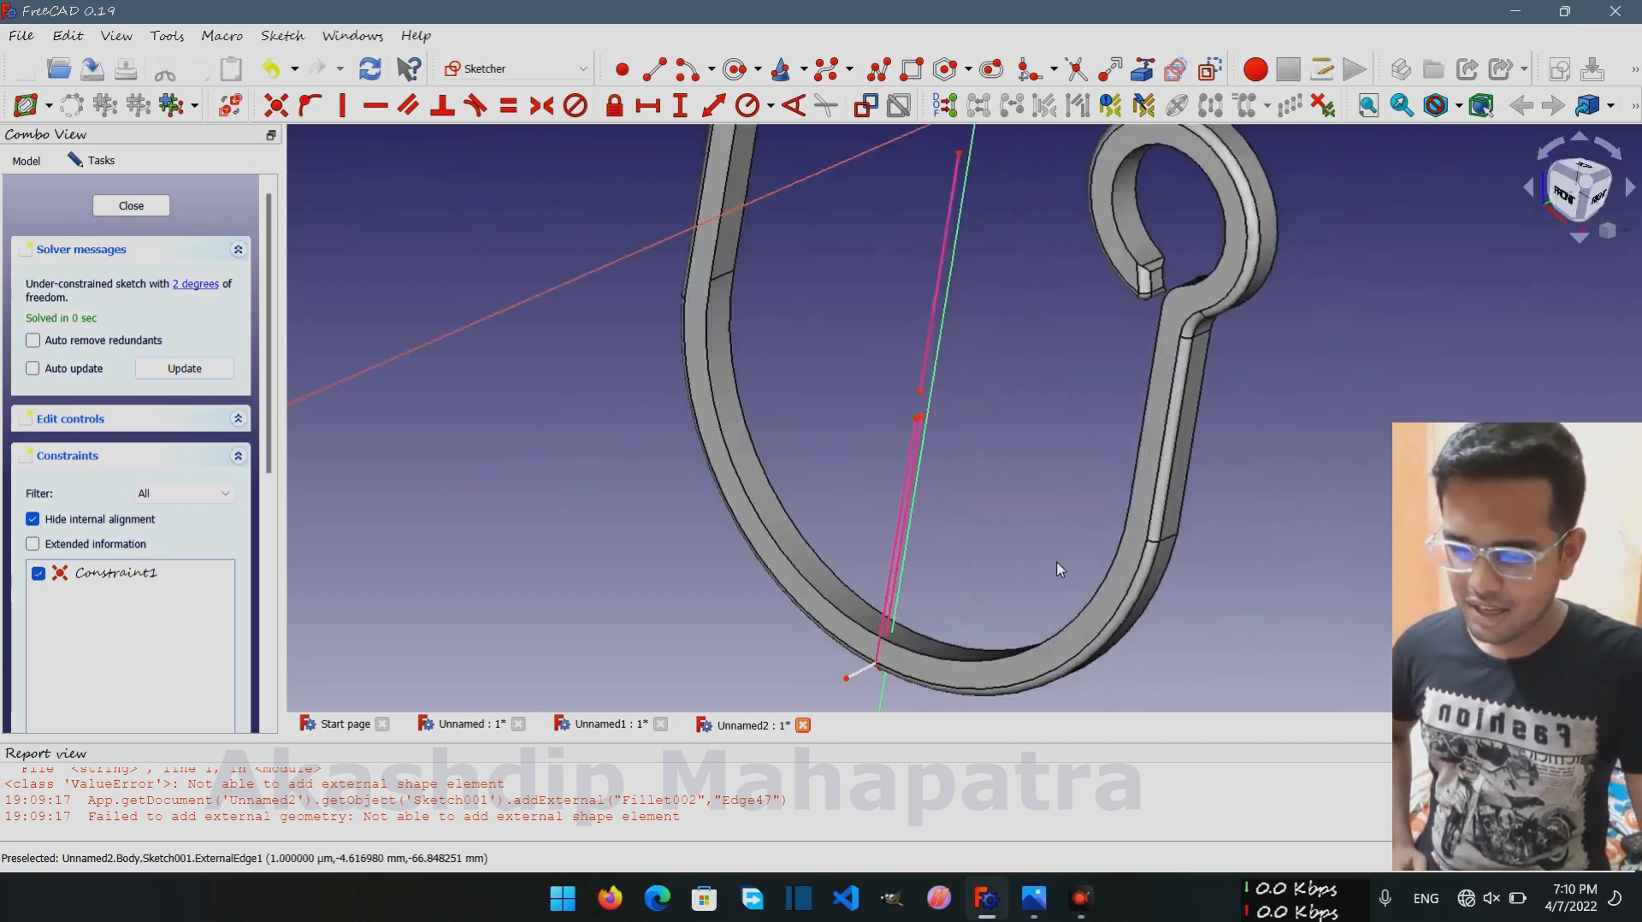
pyautogui.moveTo(967, 554); pyautogui.dragTo(1049, 387, button='middle')
pyautogui.scroll(3, 1049, 387)
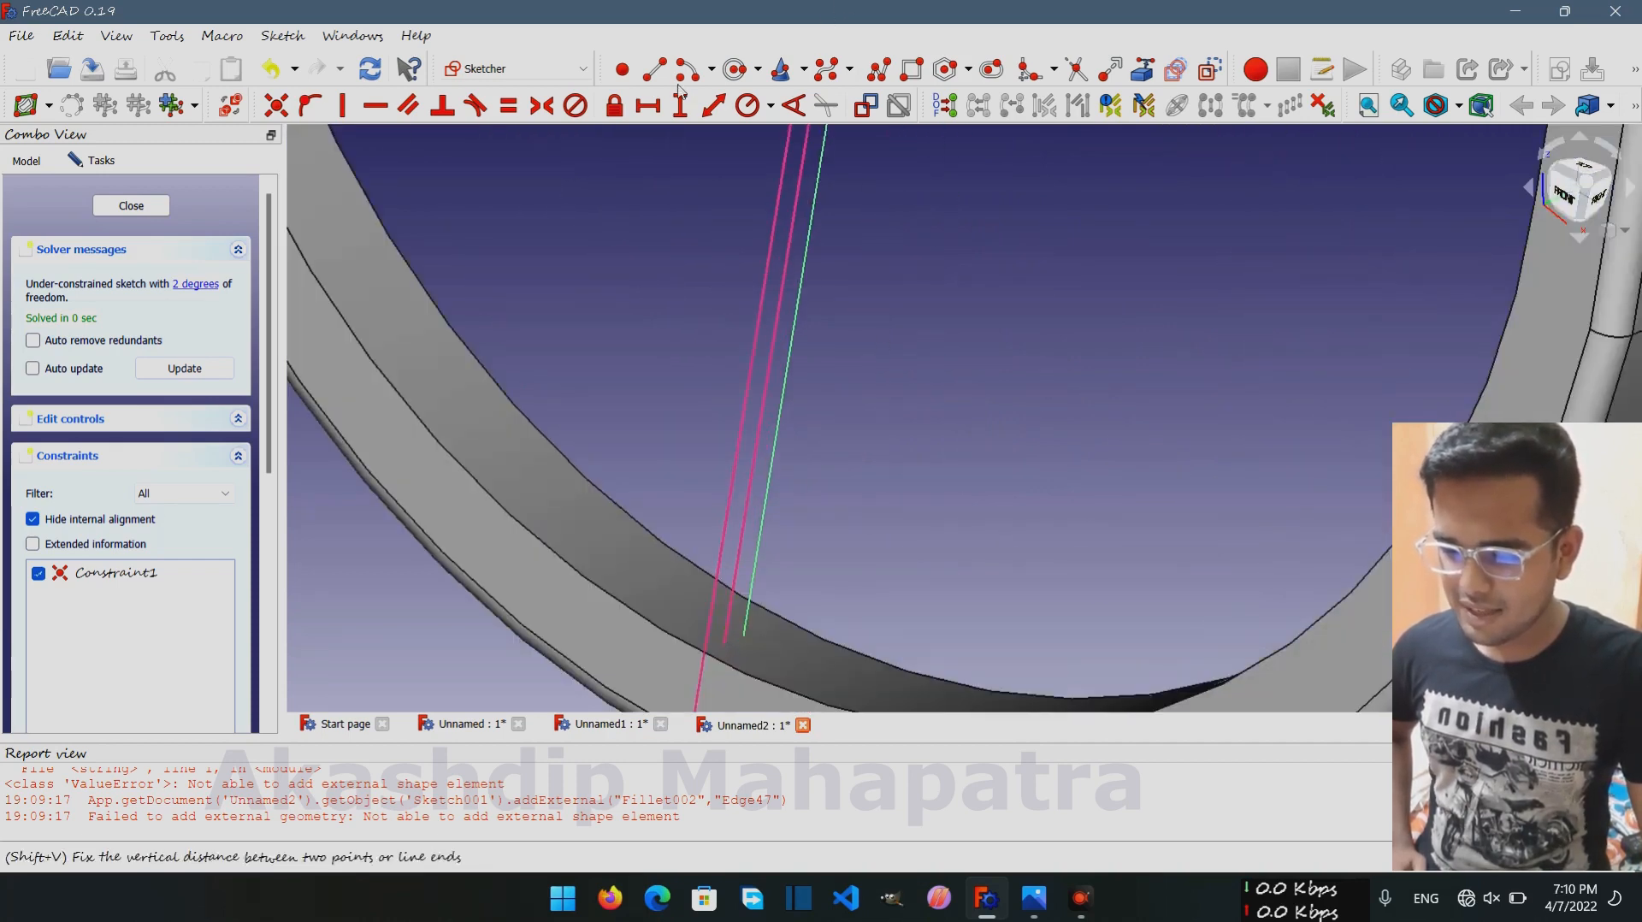
pyautogui.click(654, 69)
pyautogui.scroll(2, 946, 613)
pyautogui.moveTo(907, 539); pyautogui.dragTo(1048, 325, button='middle')
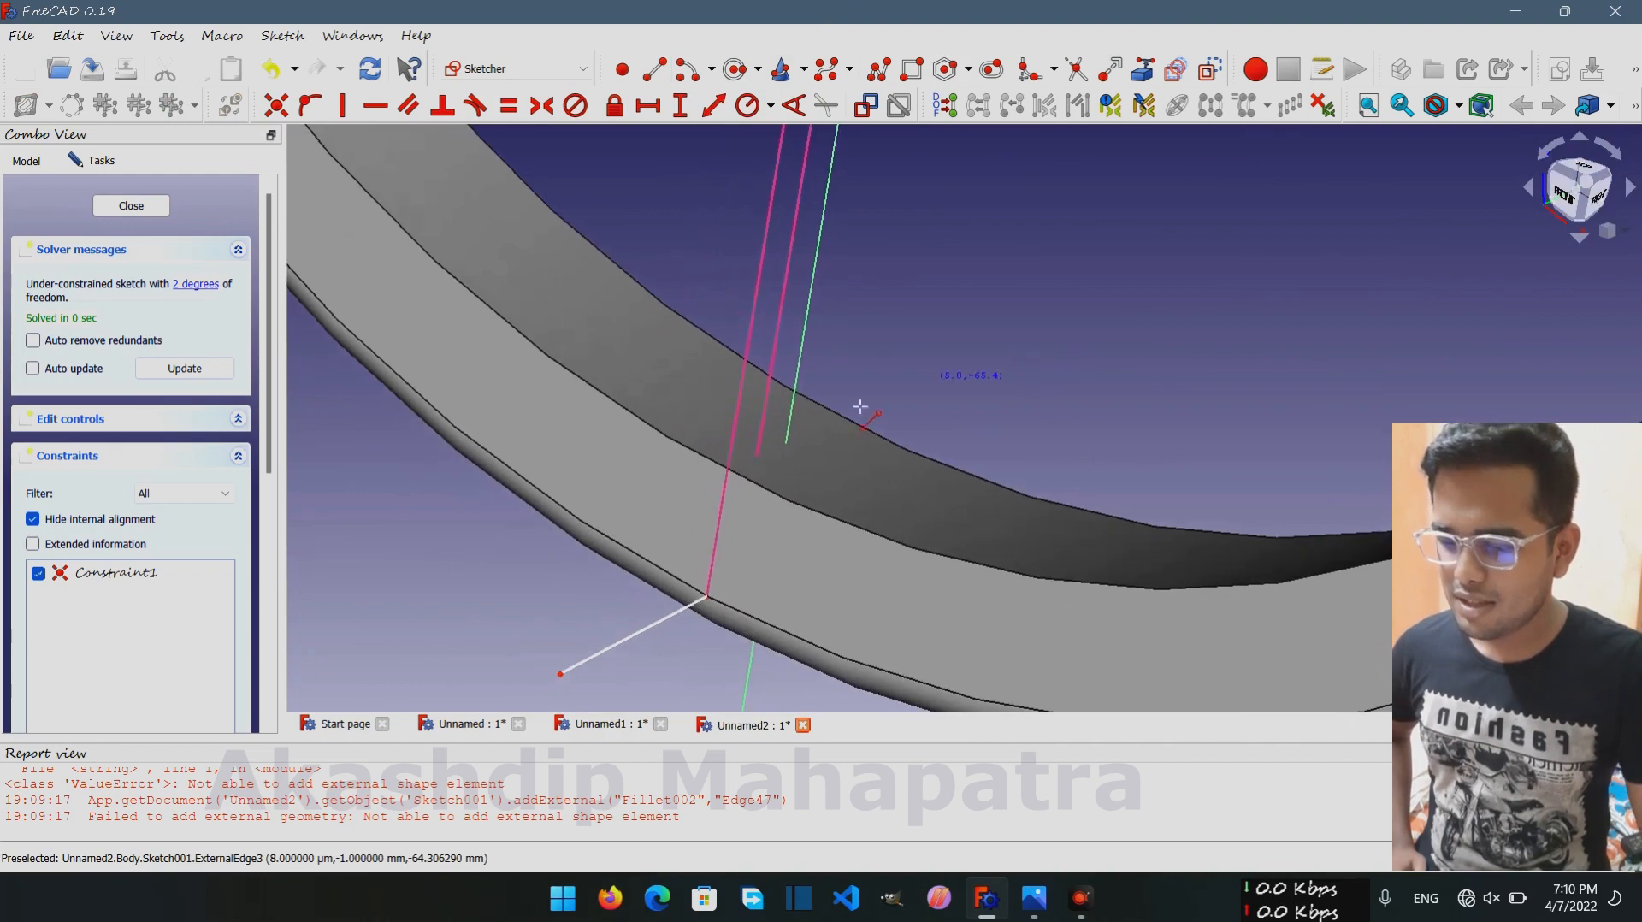
pyautogui.click(758, 452)
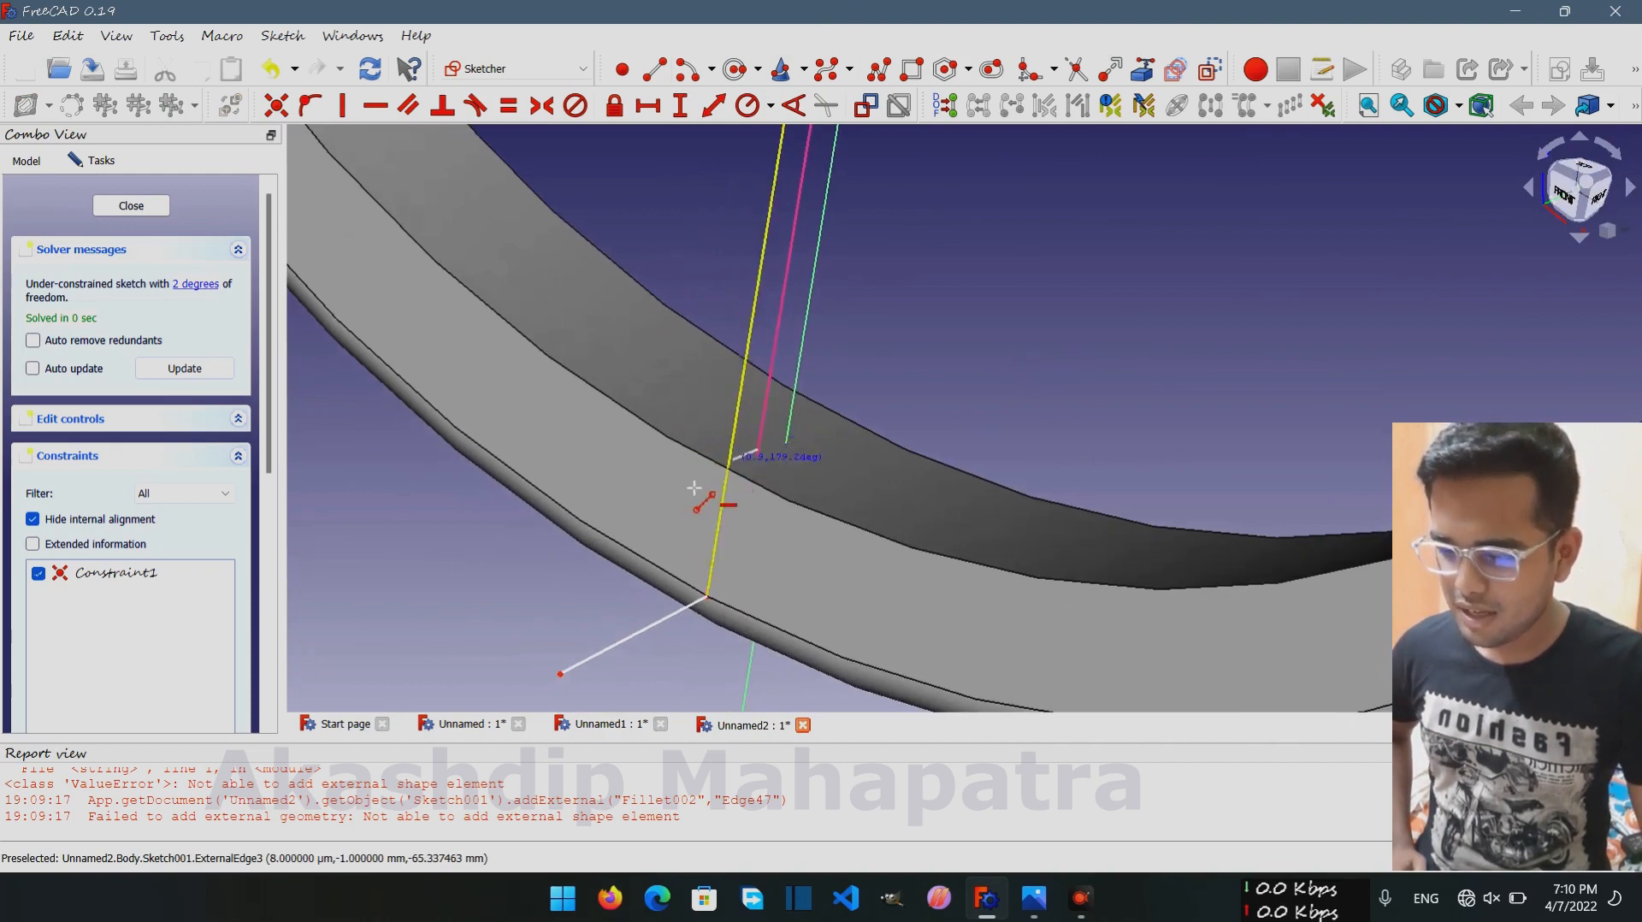
pyautogui.click(504, 561)
# Try to move the upper line's inner endpoint down to the lower end of the projected edge
pyautogui.scroll(2, 992, 402)
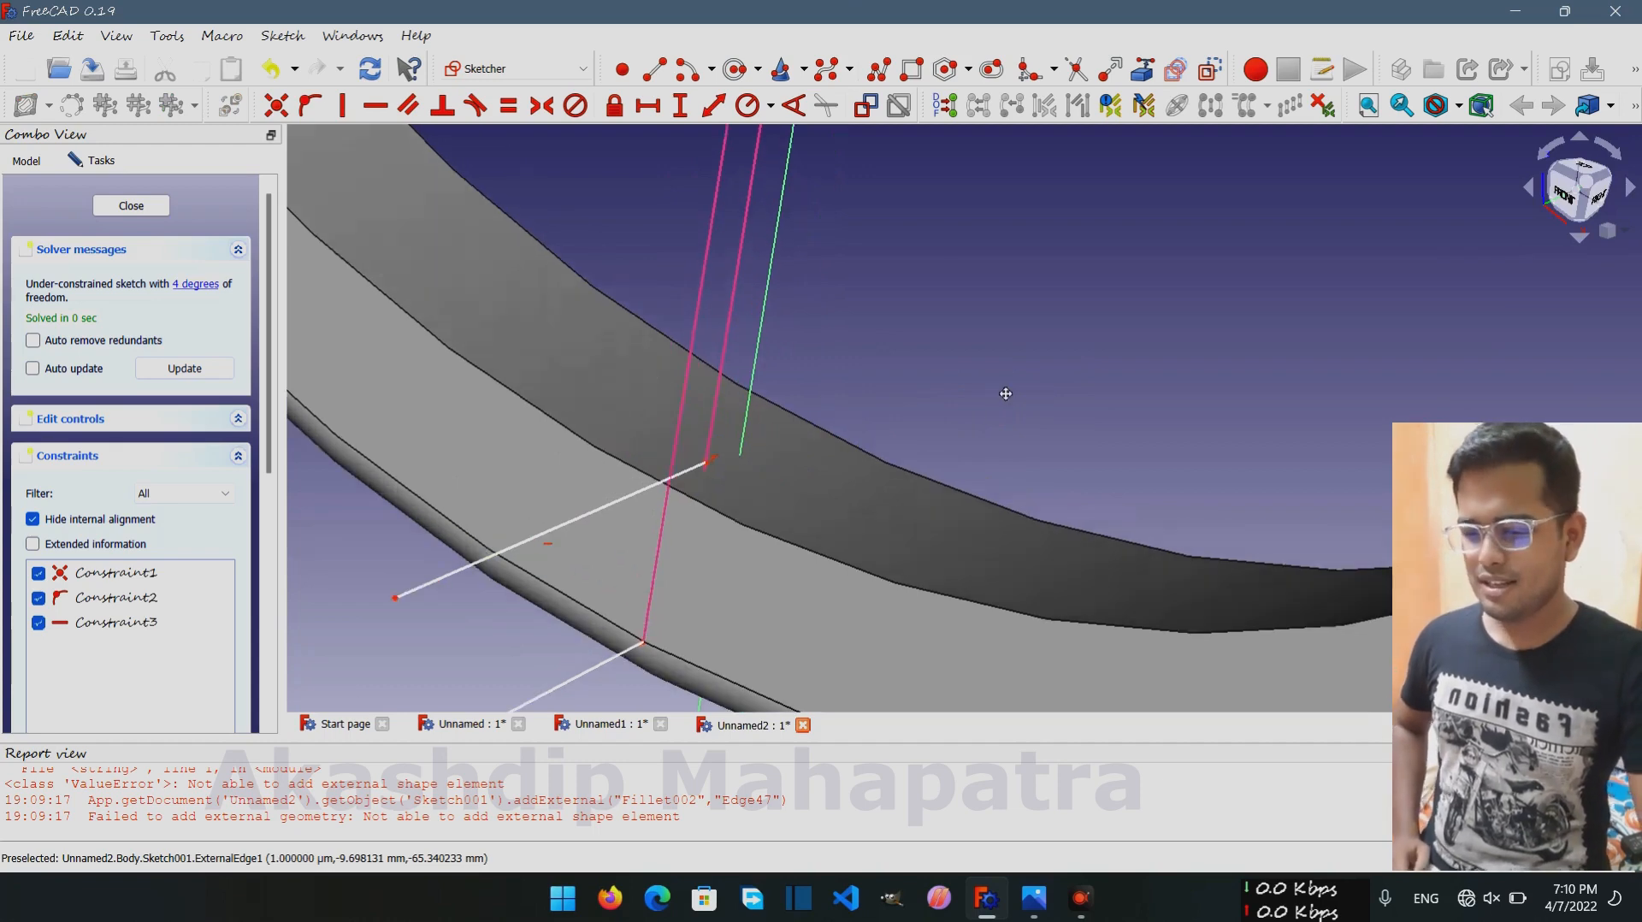
pyautogui.moveTo(1006, 393); pyautogui.dragTo(1107, 235, button='middle')
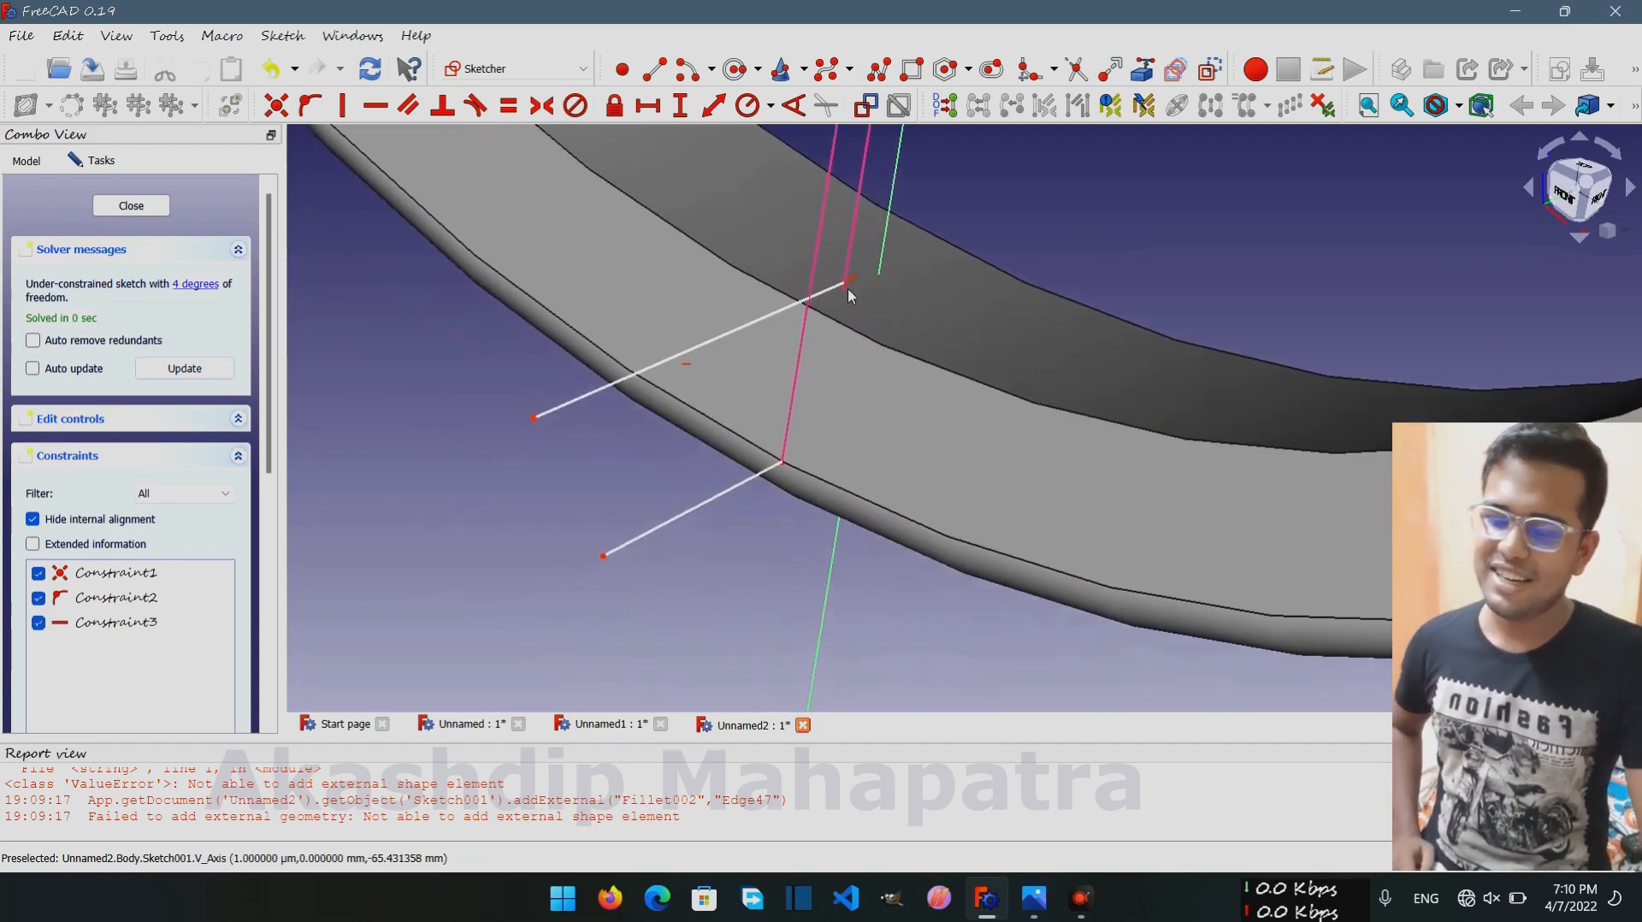
pyautogui.scroll(2, 845, 284)
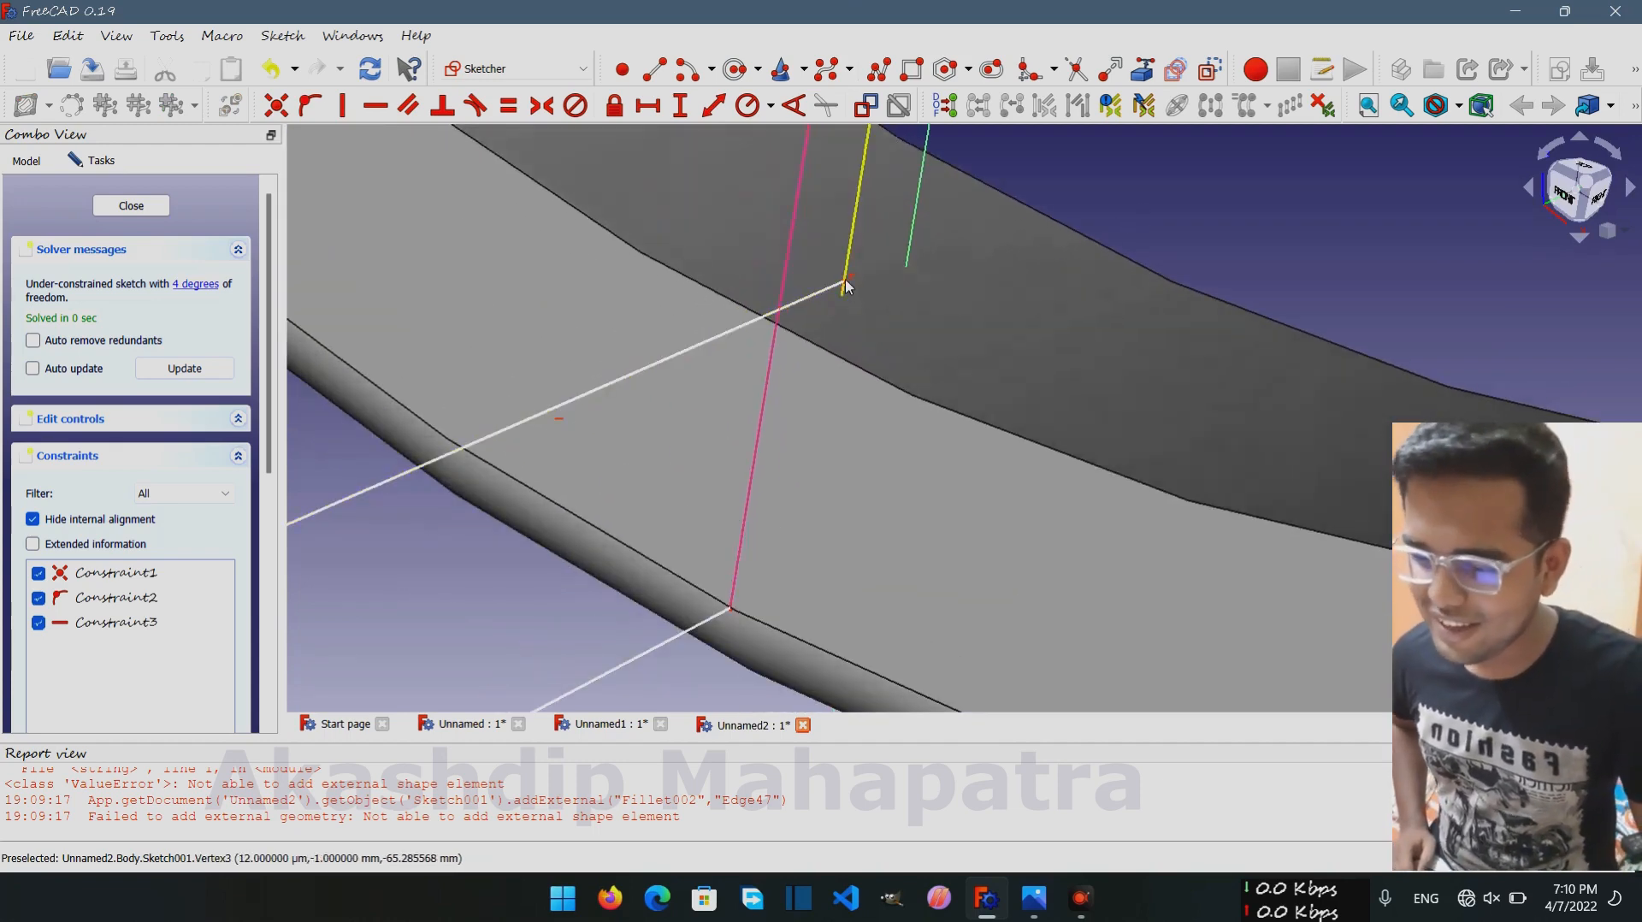
pyautogui.moveTo(845, 281); pyautogui.dragTo(843, 292)
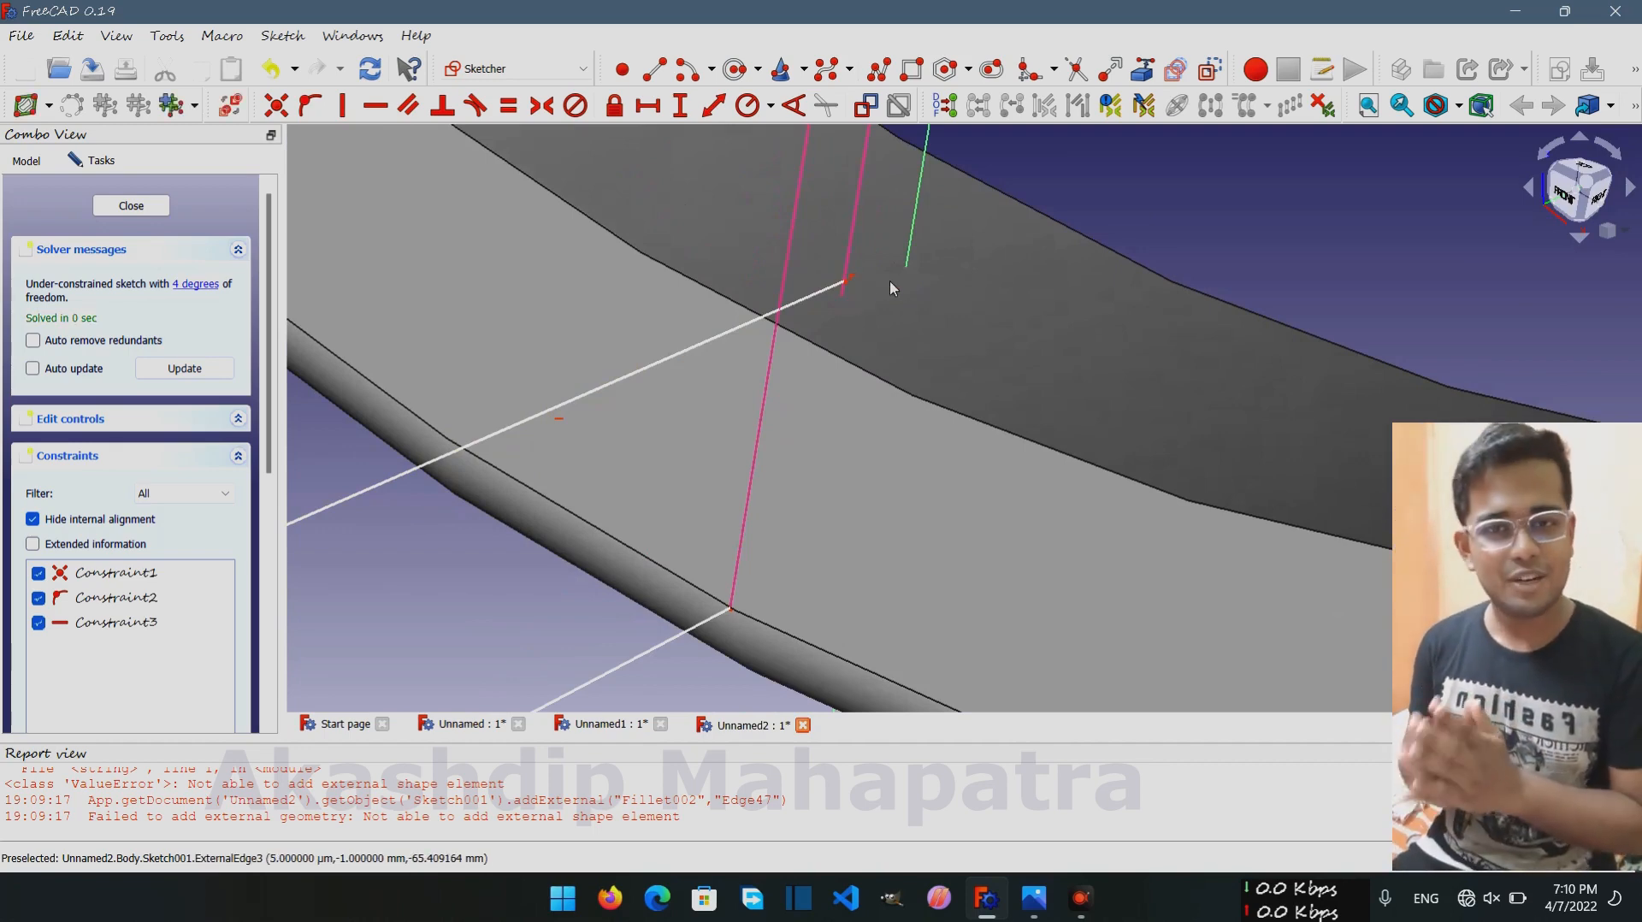
pyautogui.scroll(-2, 710, 496)
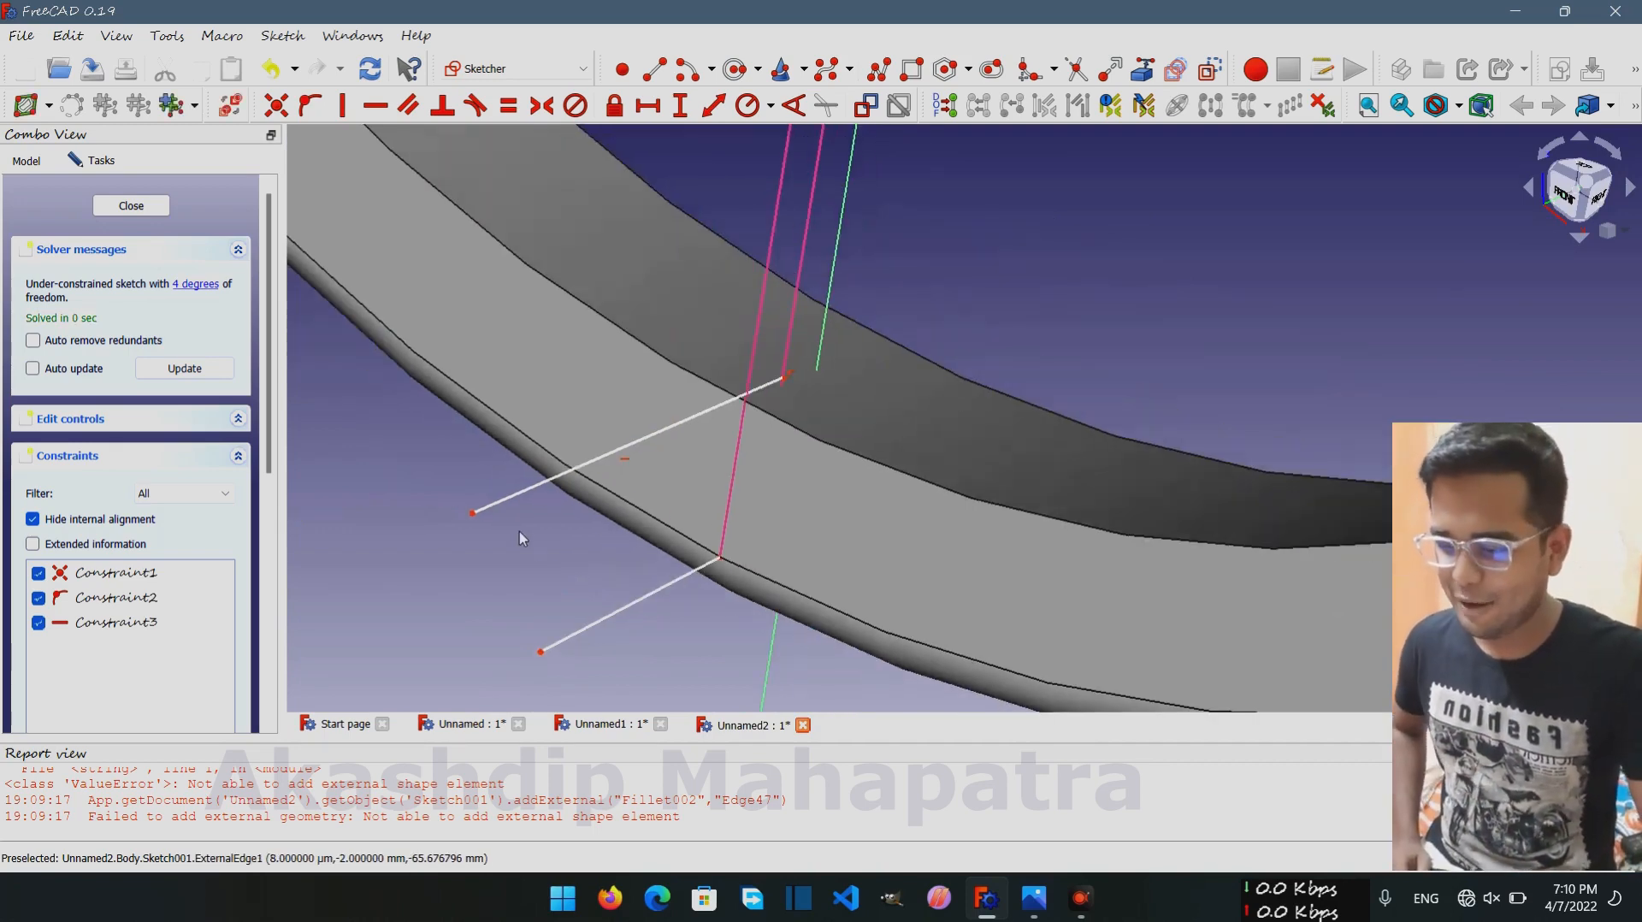
# Draw a roughly semicircular arc from the upper line's outer endpoint, curving down and back up away from the clip
pyautogui.moveTo(520, 533); pyautogui.dragTo(583, 458, button='middle')
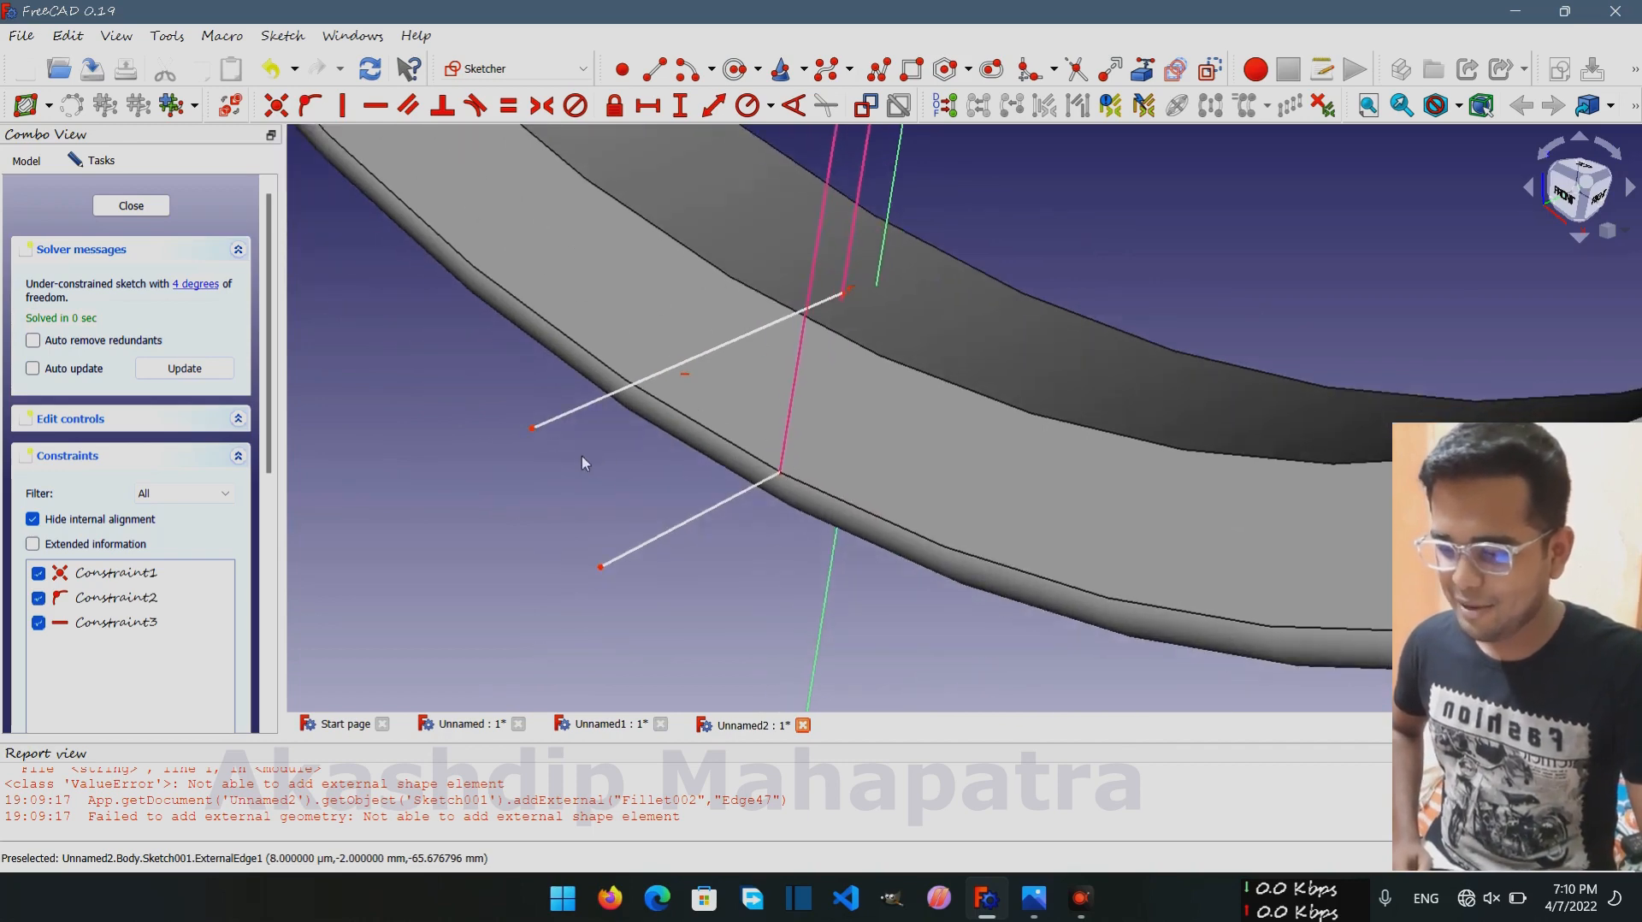
pyautogui.click(677, 69)
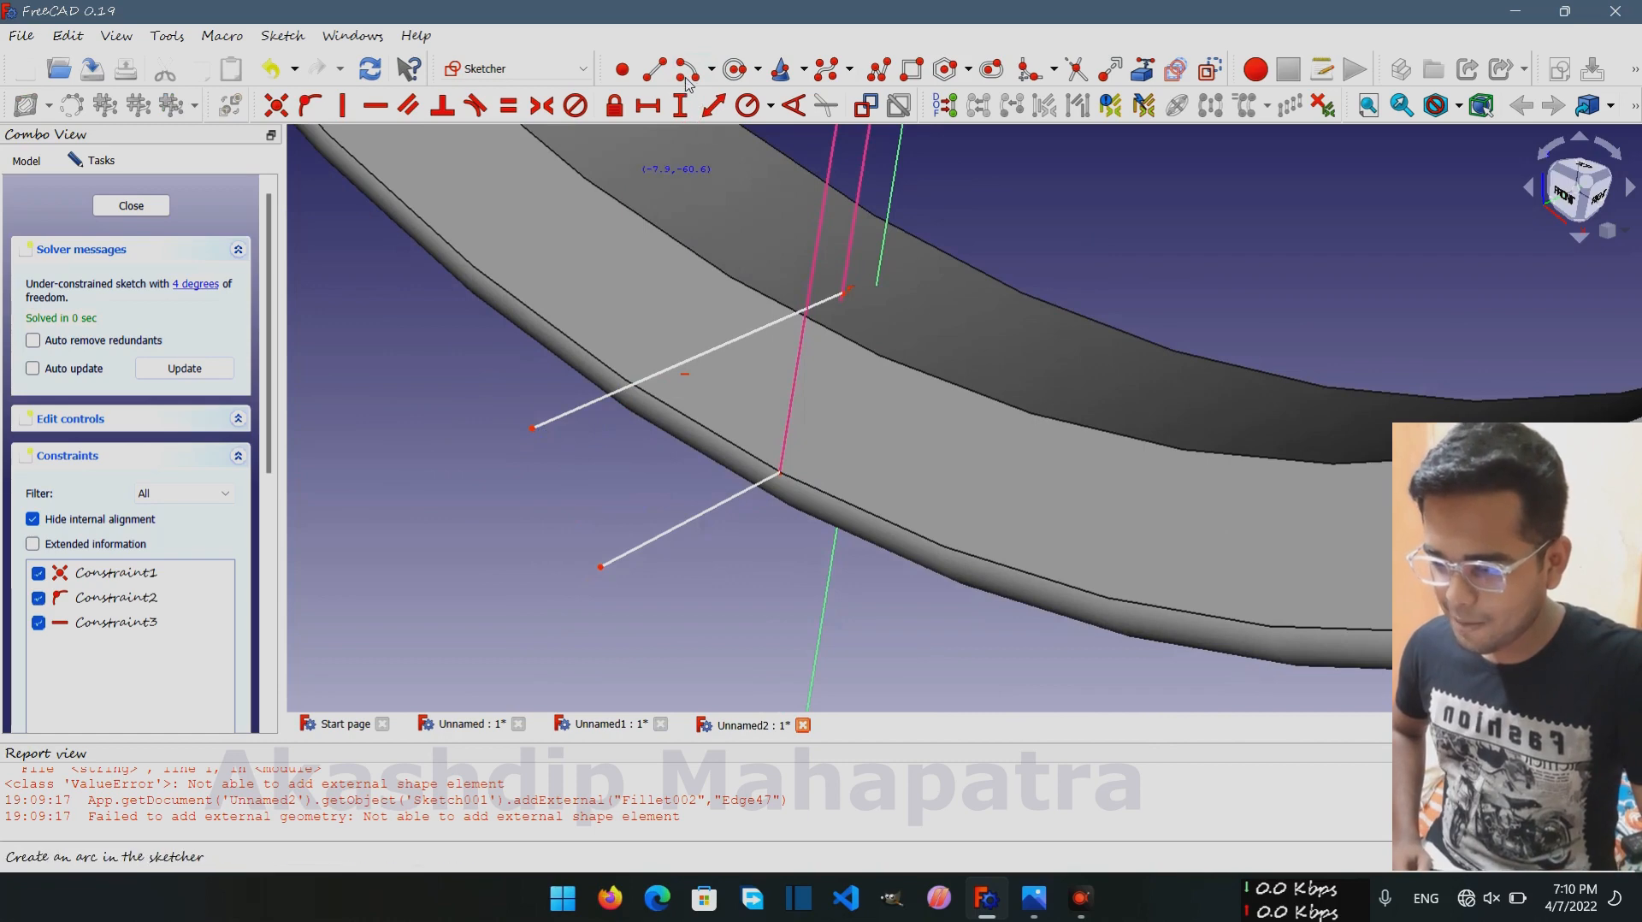
pyautogui.click(434, 442)
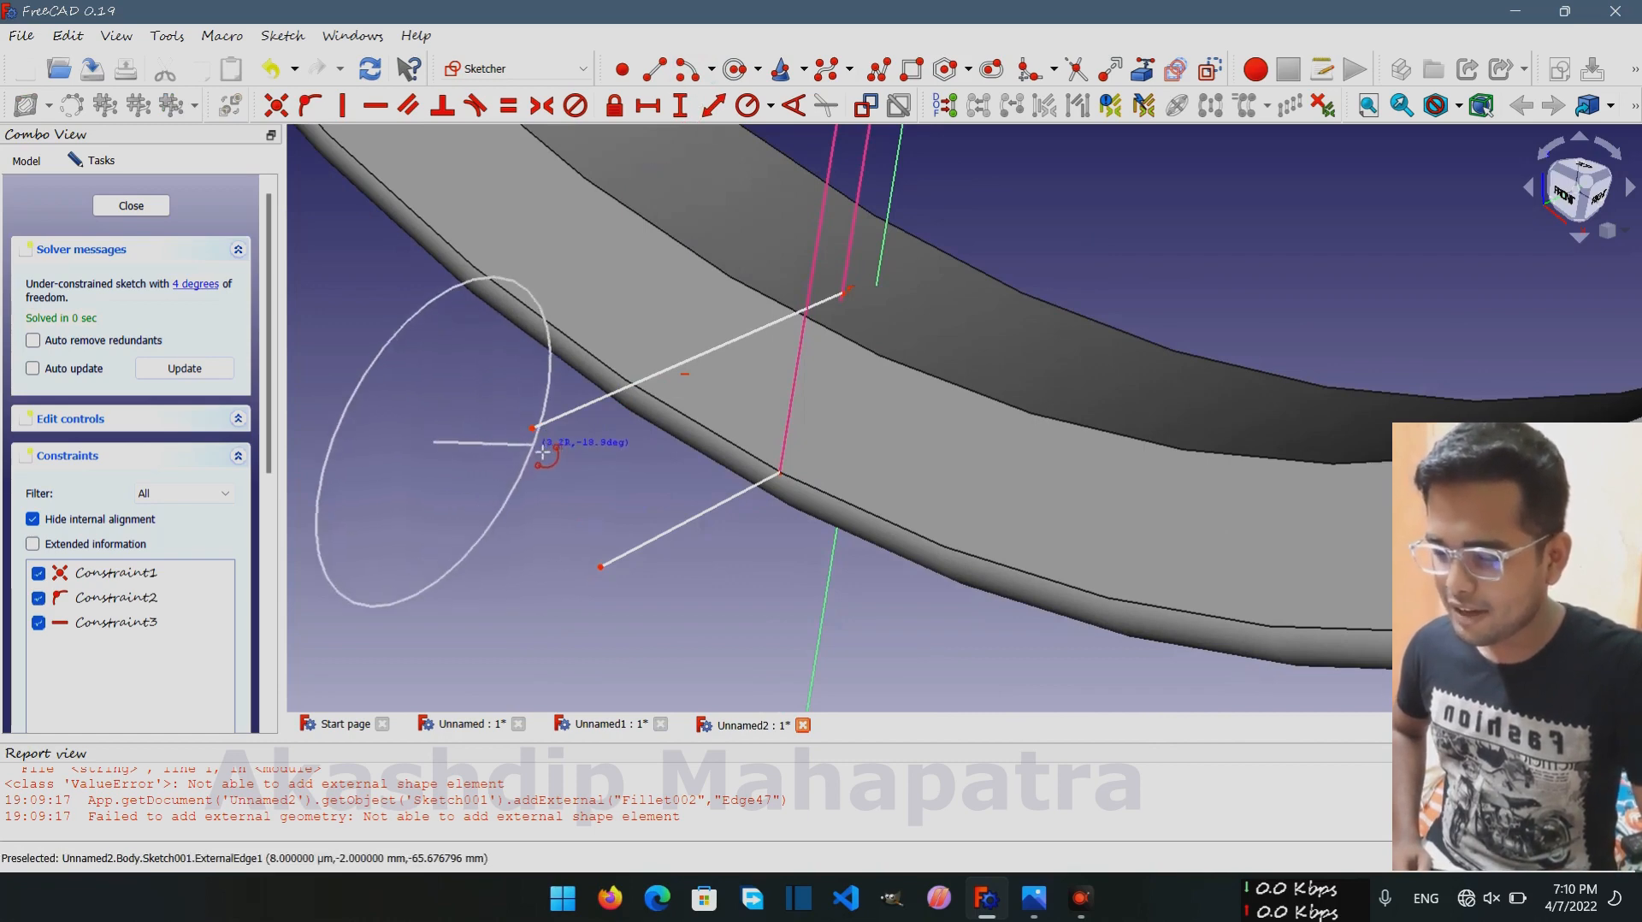
pyautogui.click(532, 428)
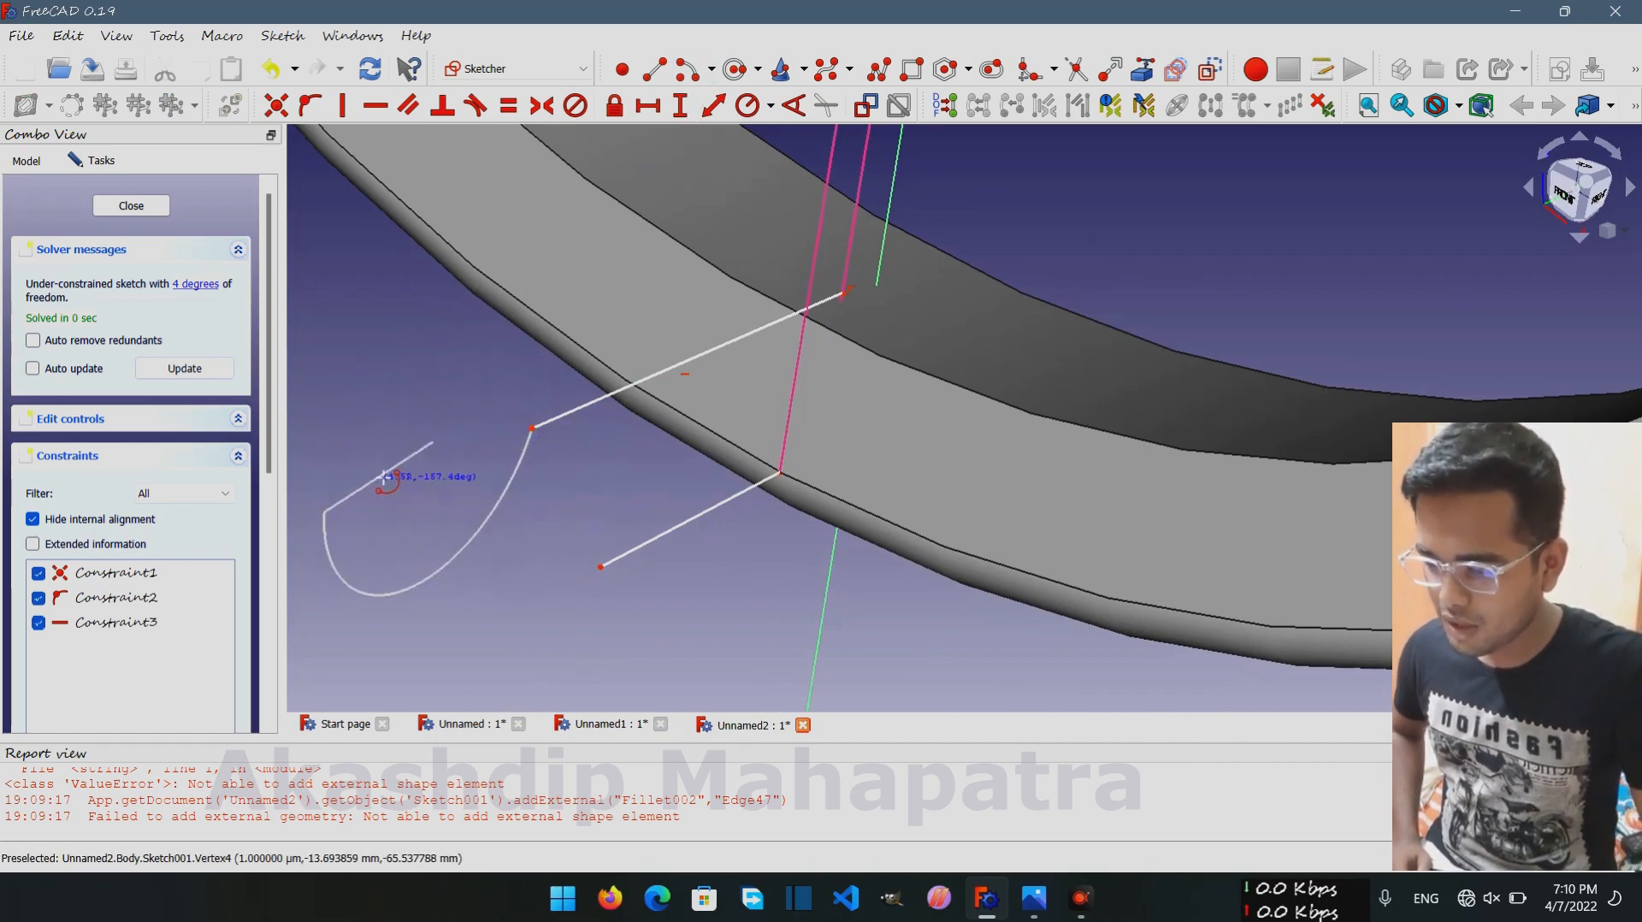
pyautogui.click(330, 472)
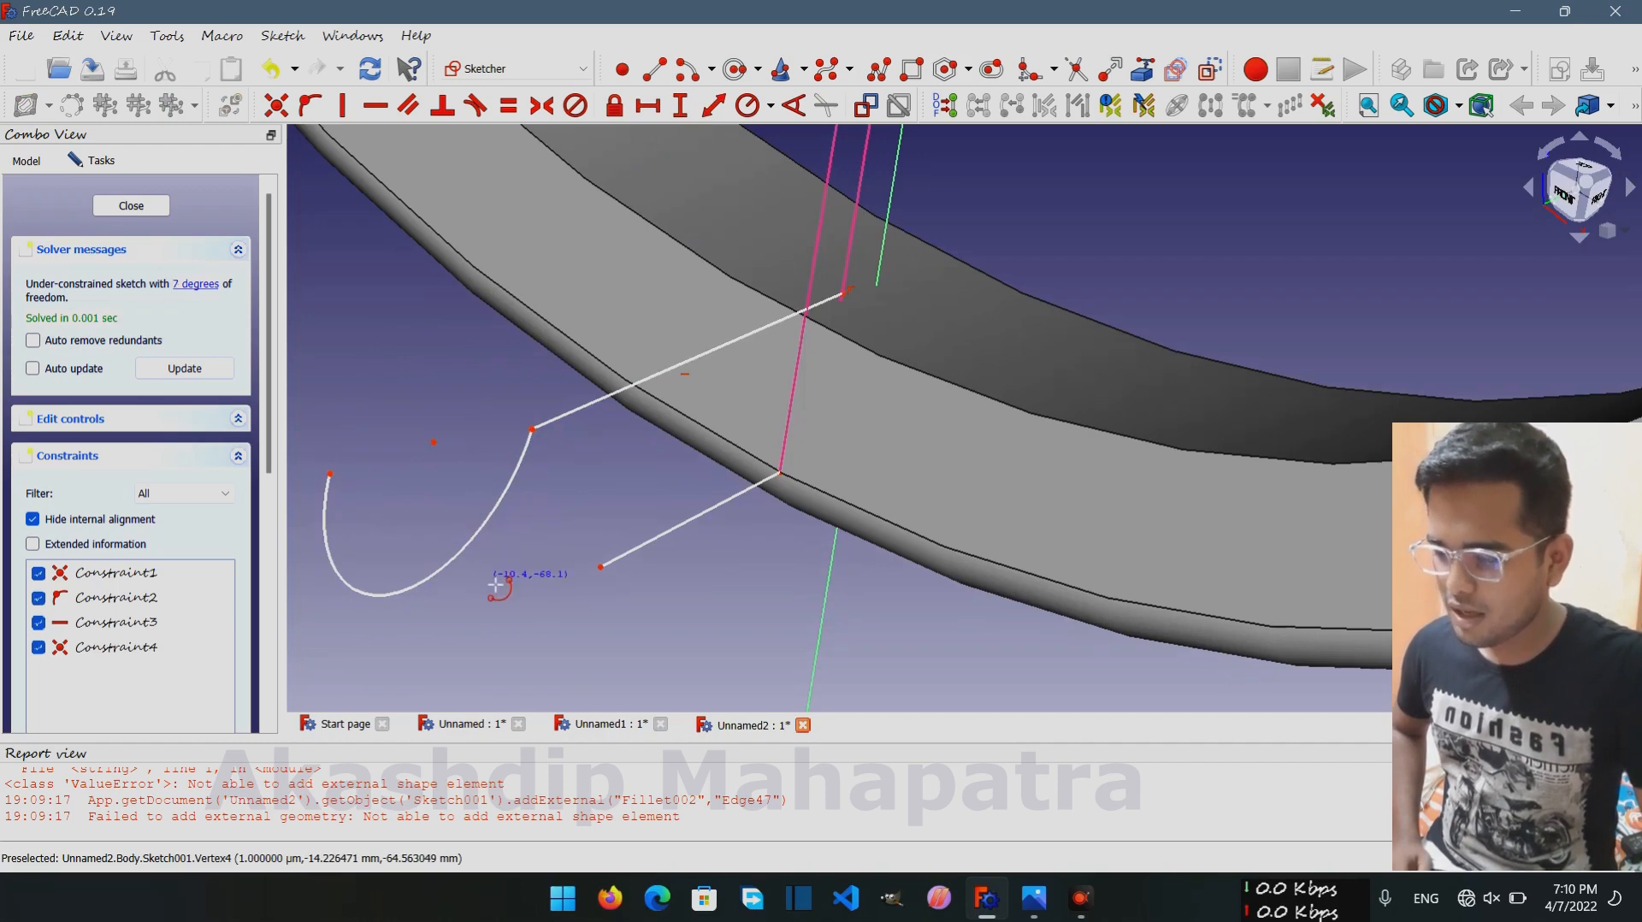
# Draw a larger arc below the first one, starting from the lower line's outer endpoint and curving away from the clip
pyautogui.click(467, 512)
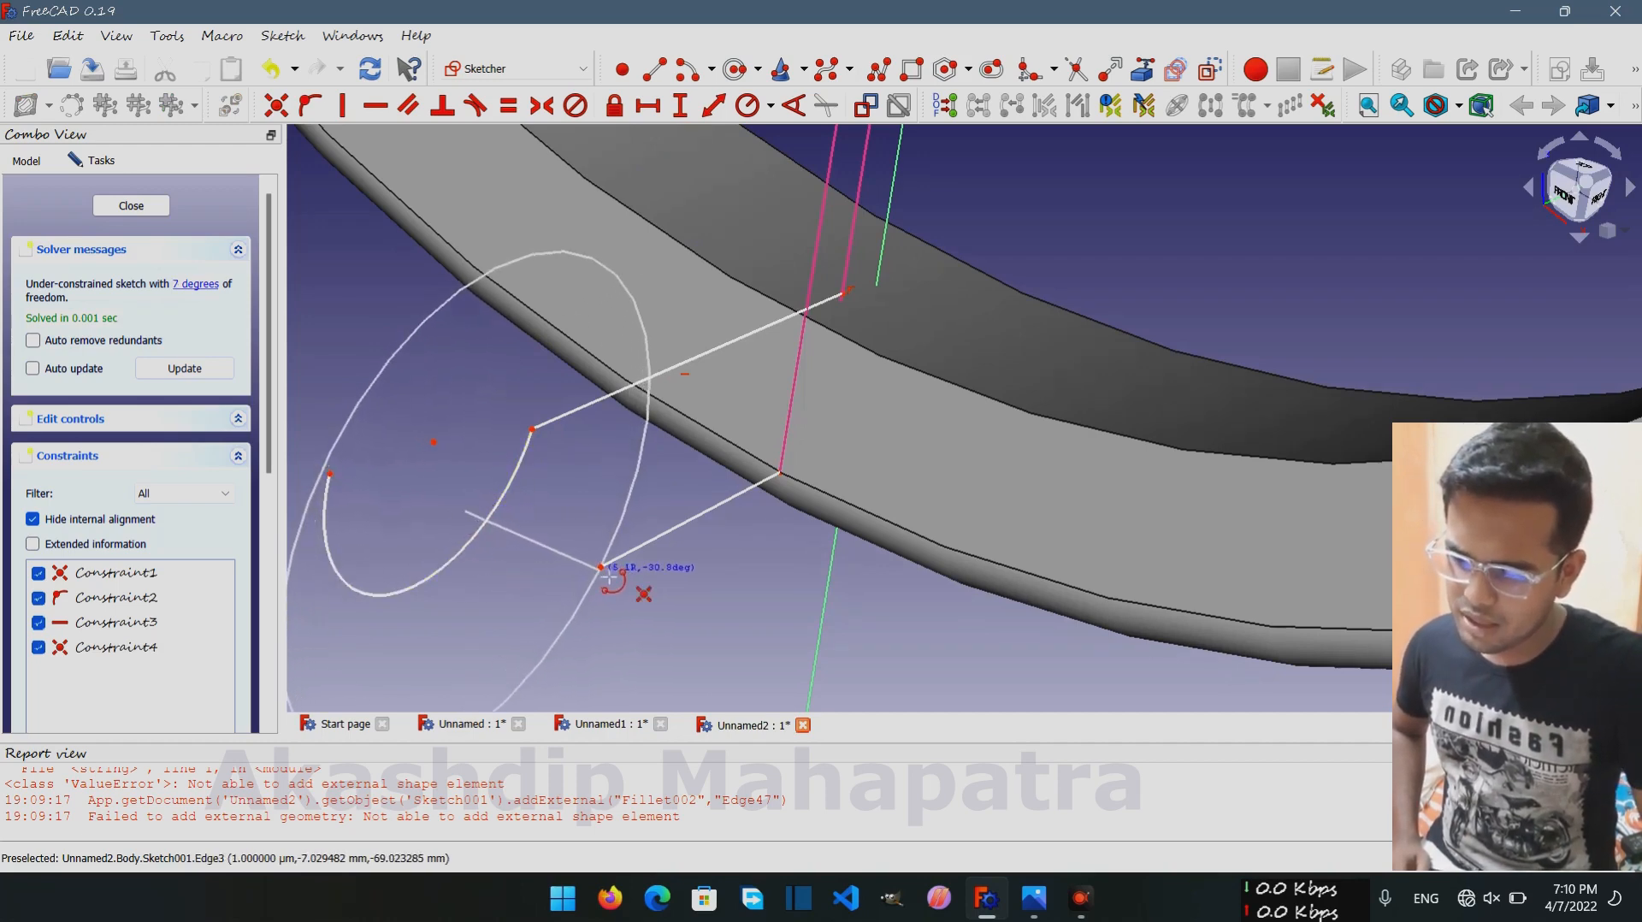
pyautogui.click(609, 574)
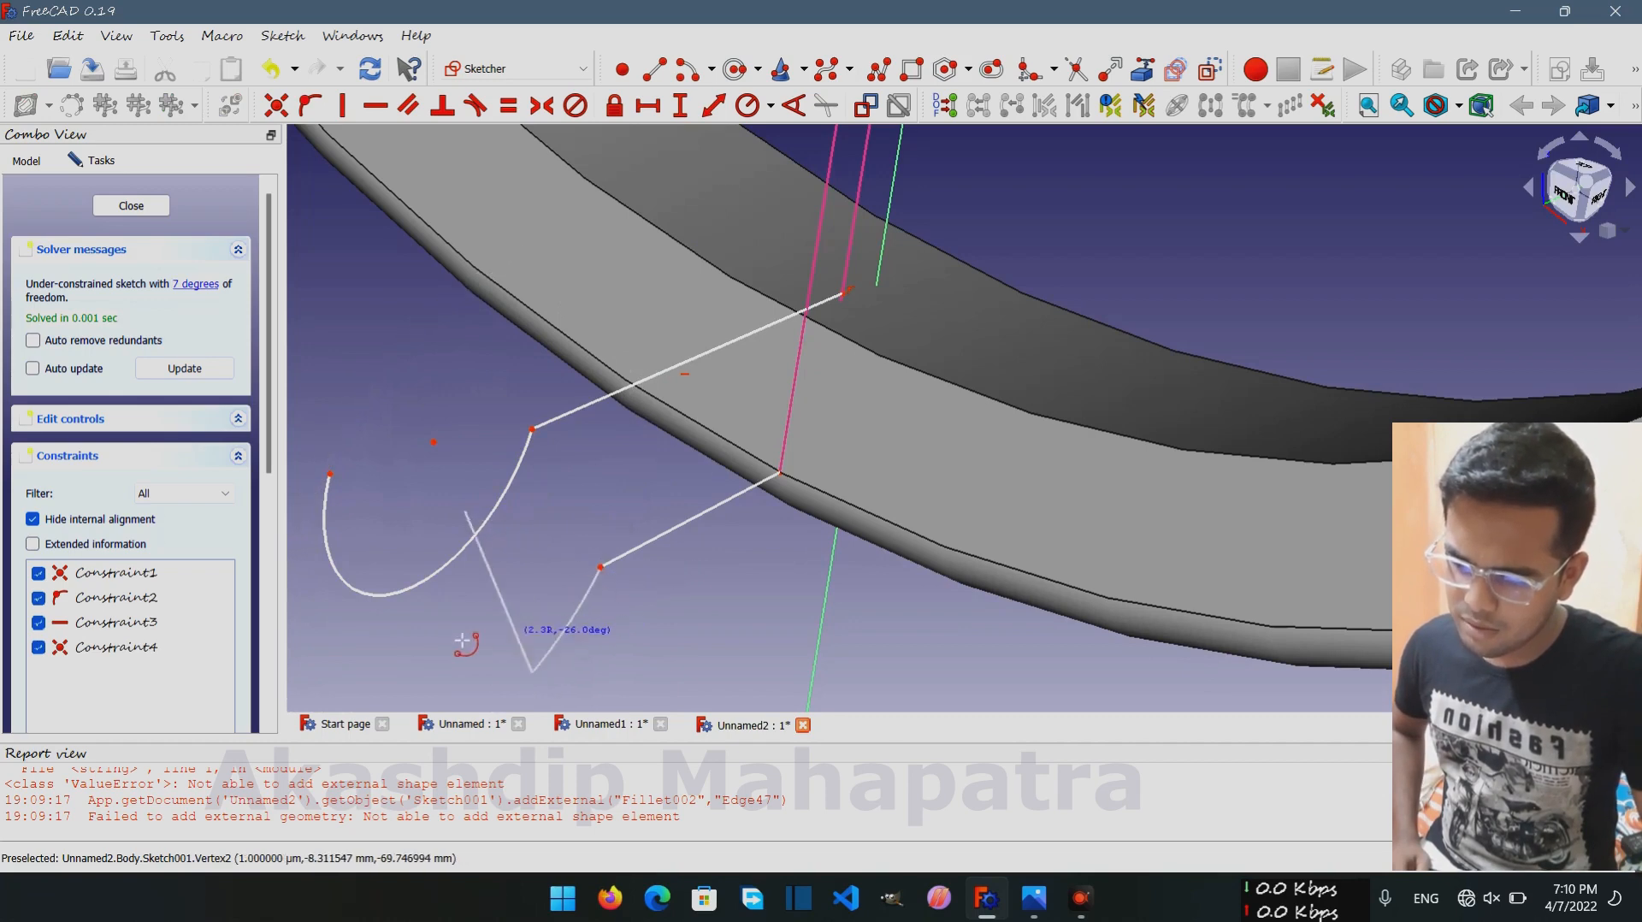
pyautogui.click(383, 556)
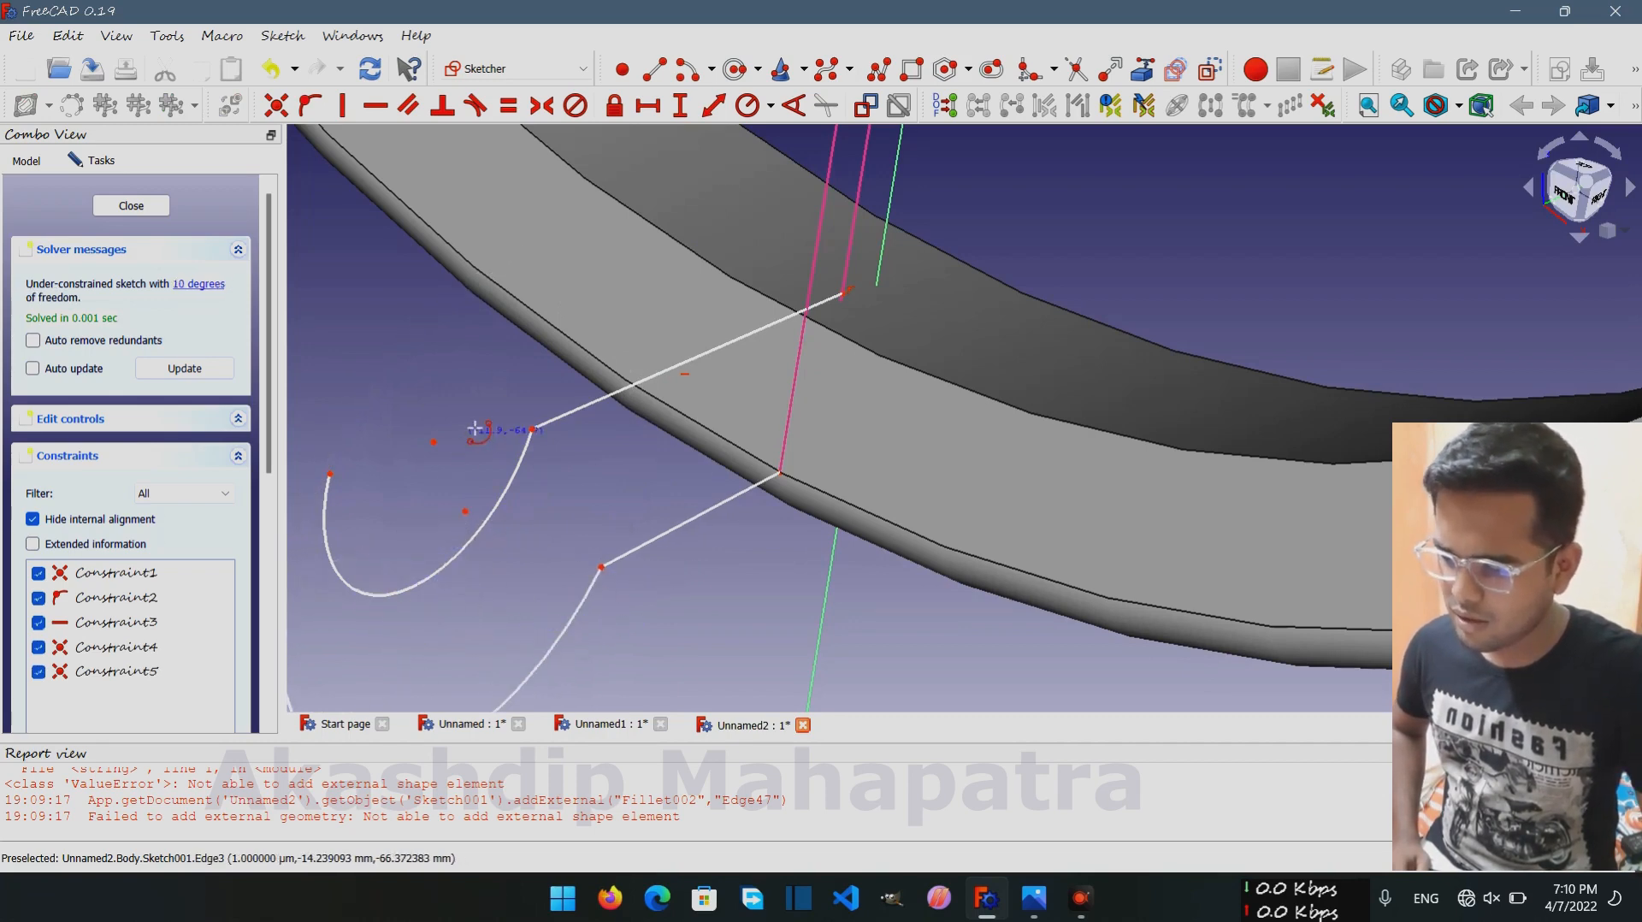
# Make the two arcs concentric by applying a coincident constraint to their centre points
pyautogui.click(466, 511)
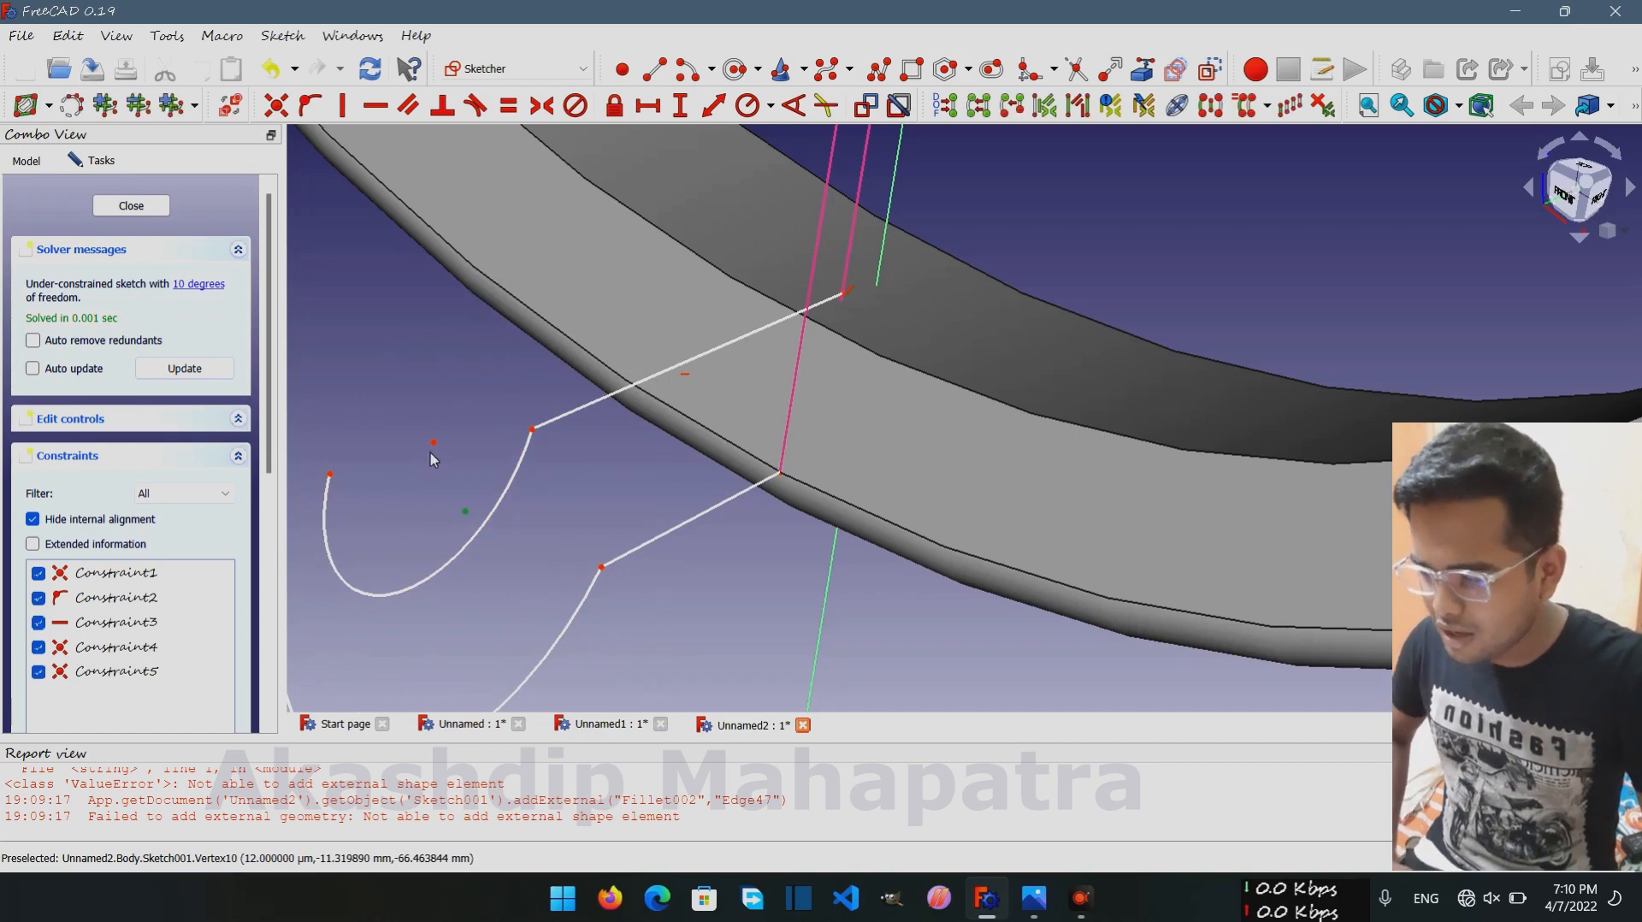
pyautogui.click(434, 442)
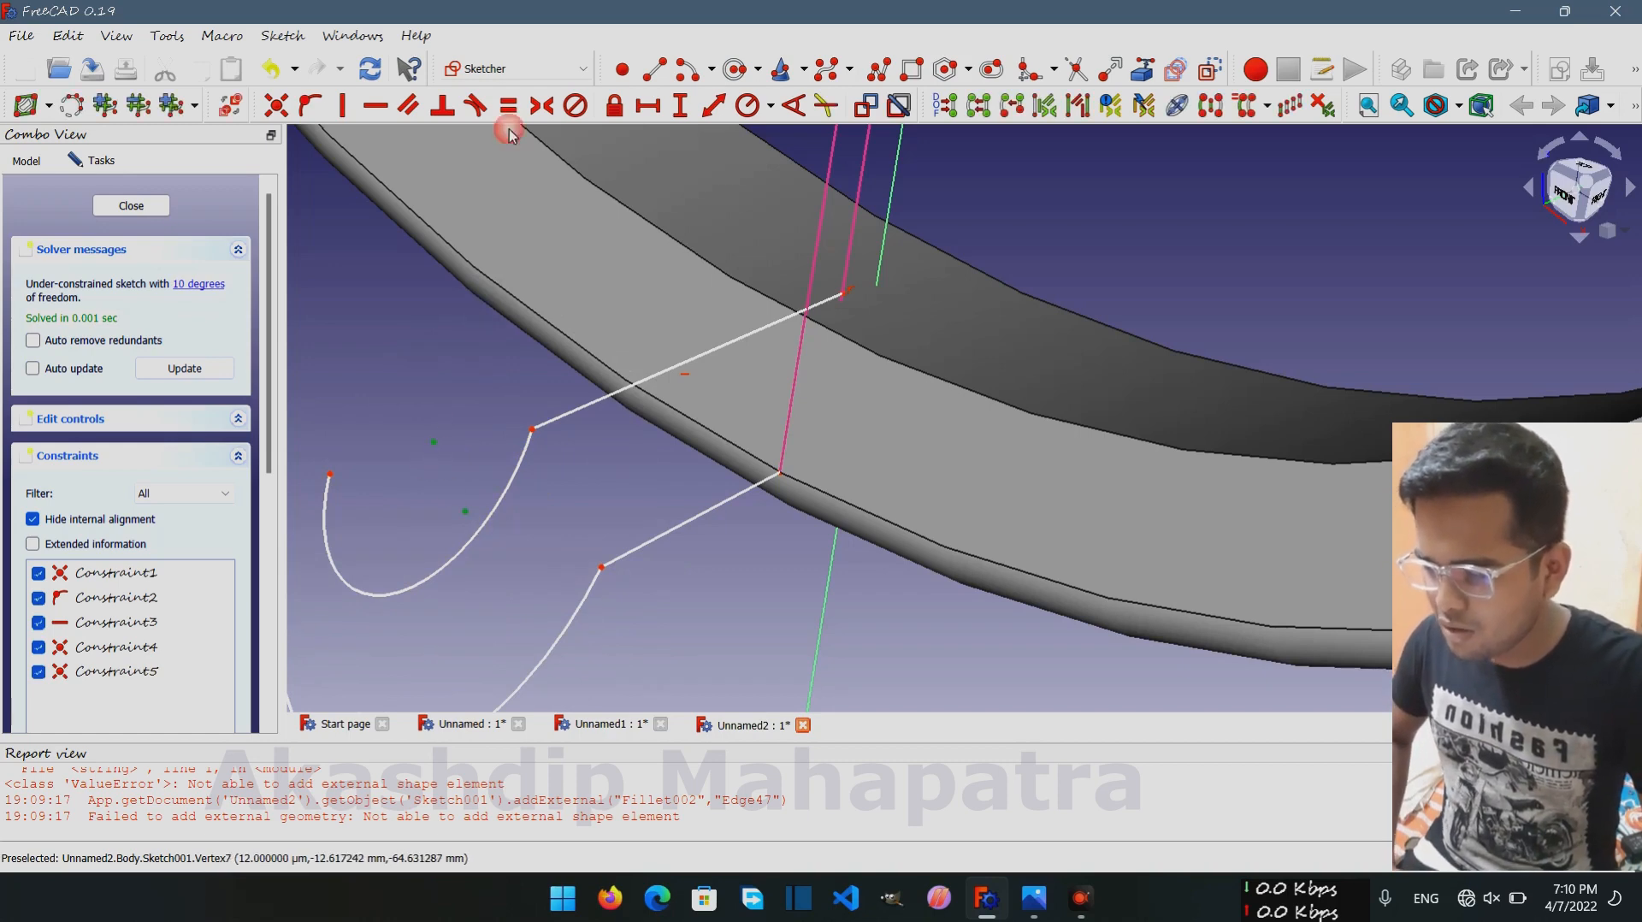
pyautogui.click(275, 105)
# Reshape the hook by tightening the inner arc and moving the lower line's outer endpoint further down
pyautogui.moveTo(731, 594); pyautogui.dragTo(871, 473, button='middle')
pyautogui.scroll(1, 865, 473)
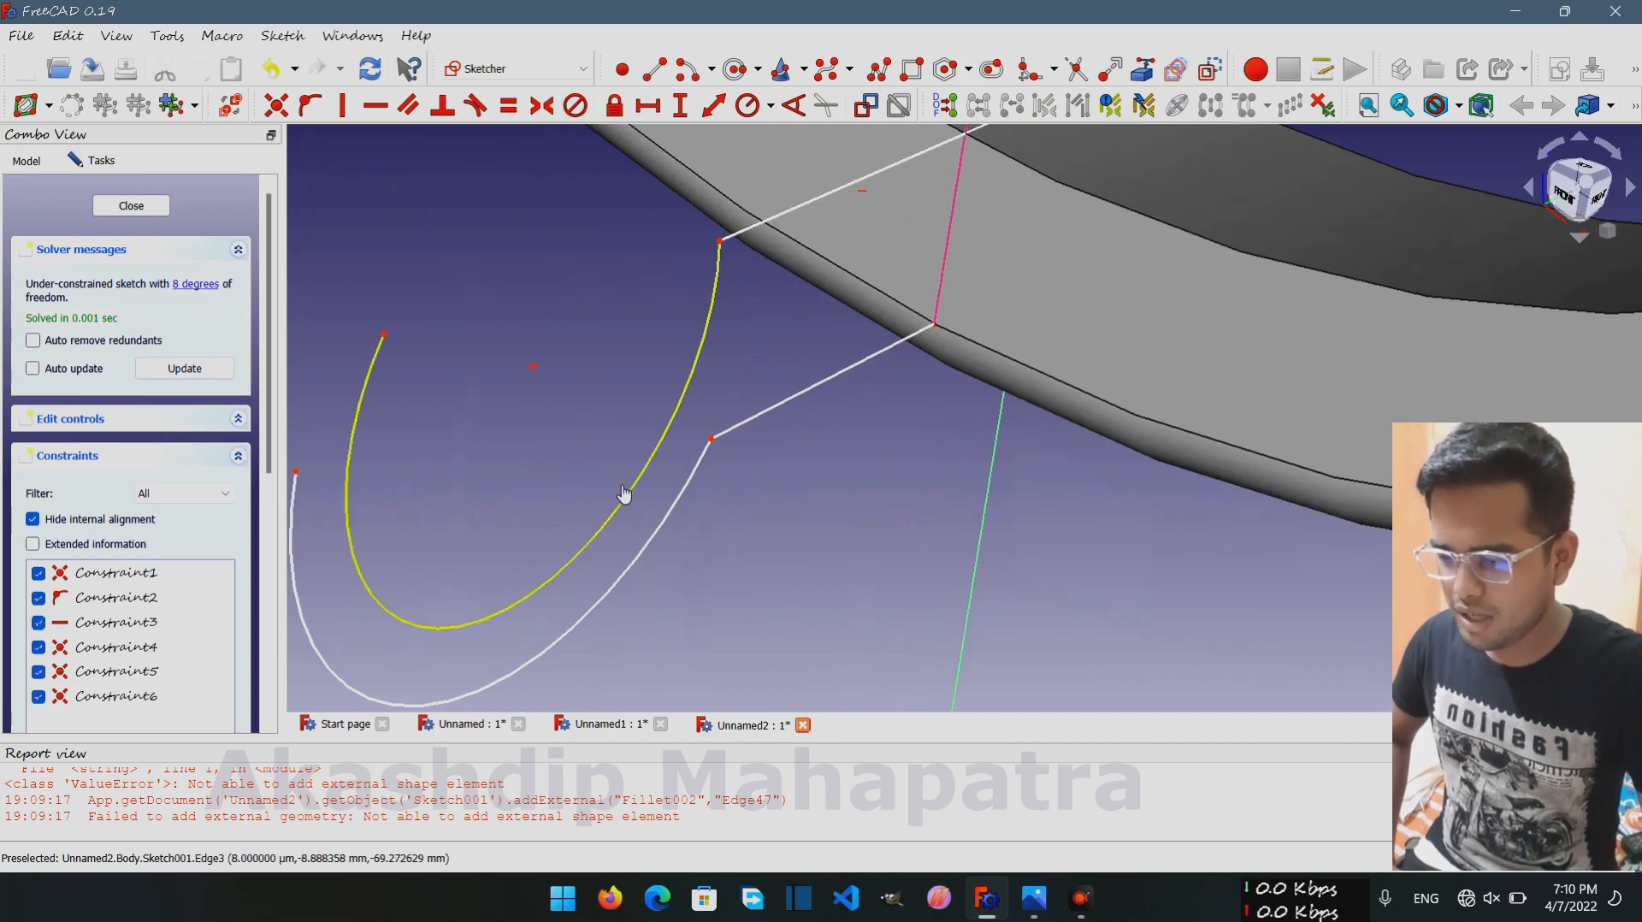
pyautogui.moveTo(629, 489); pyautogui.dragTo(616, 470)
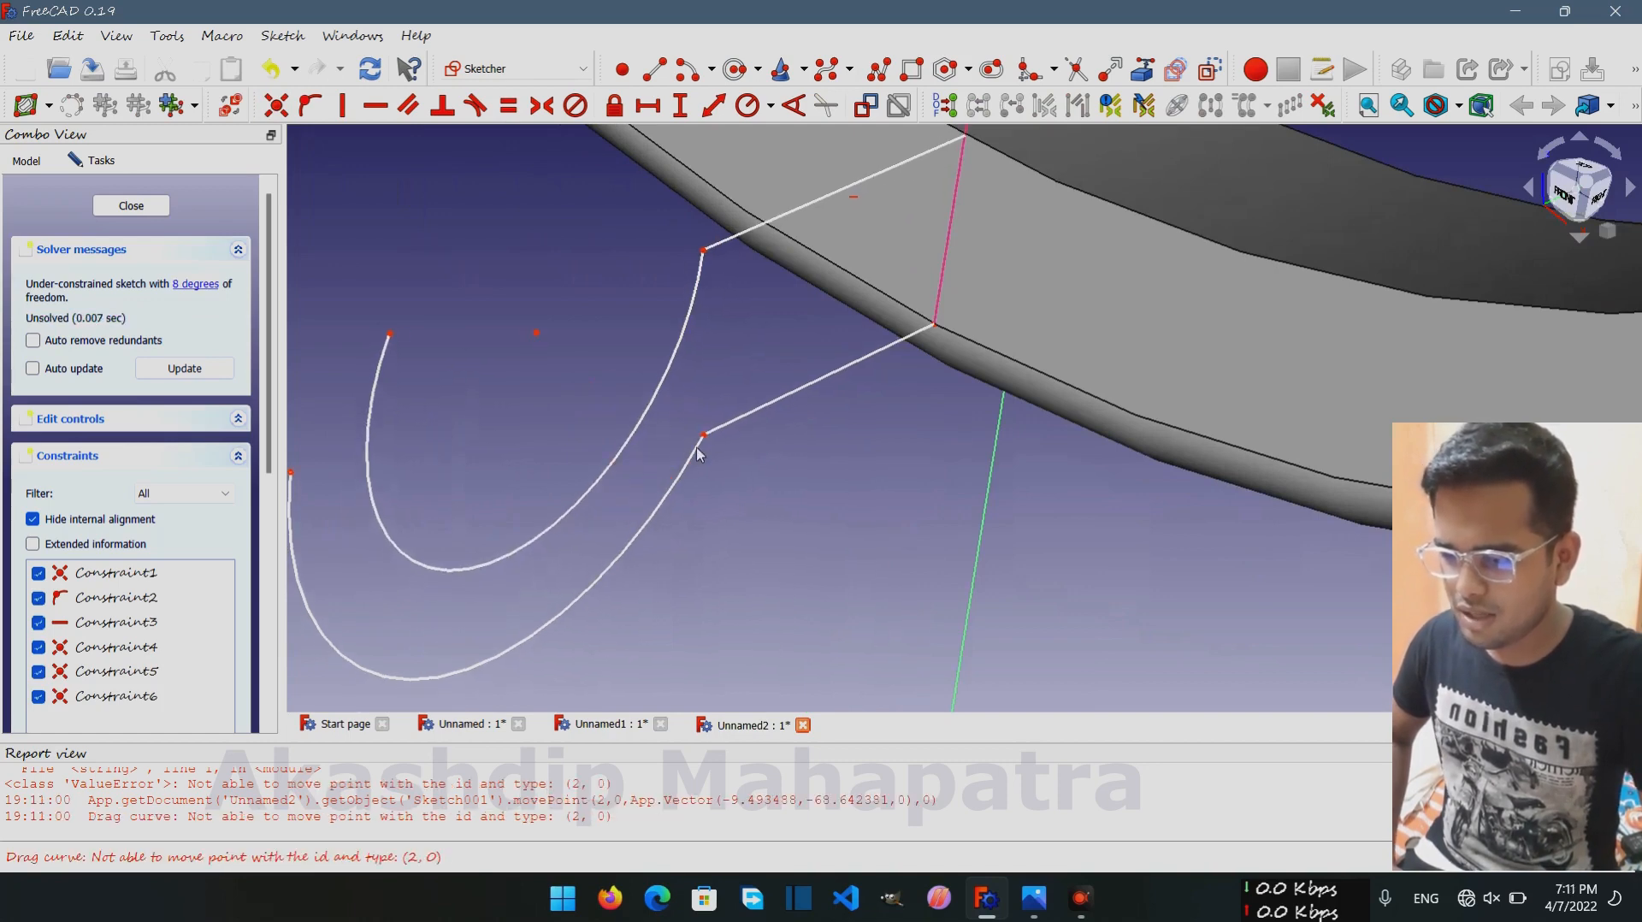
pyautogui.moveTo(721, 434); pyautogui.dragTo(746, 490)
# Draw a straight line joining the free ends of the inner and outer arcs at the hook's tip
pyautogui.moveTo(807, 542); pyautogui.dragTo(964, 355, button='middle')
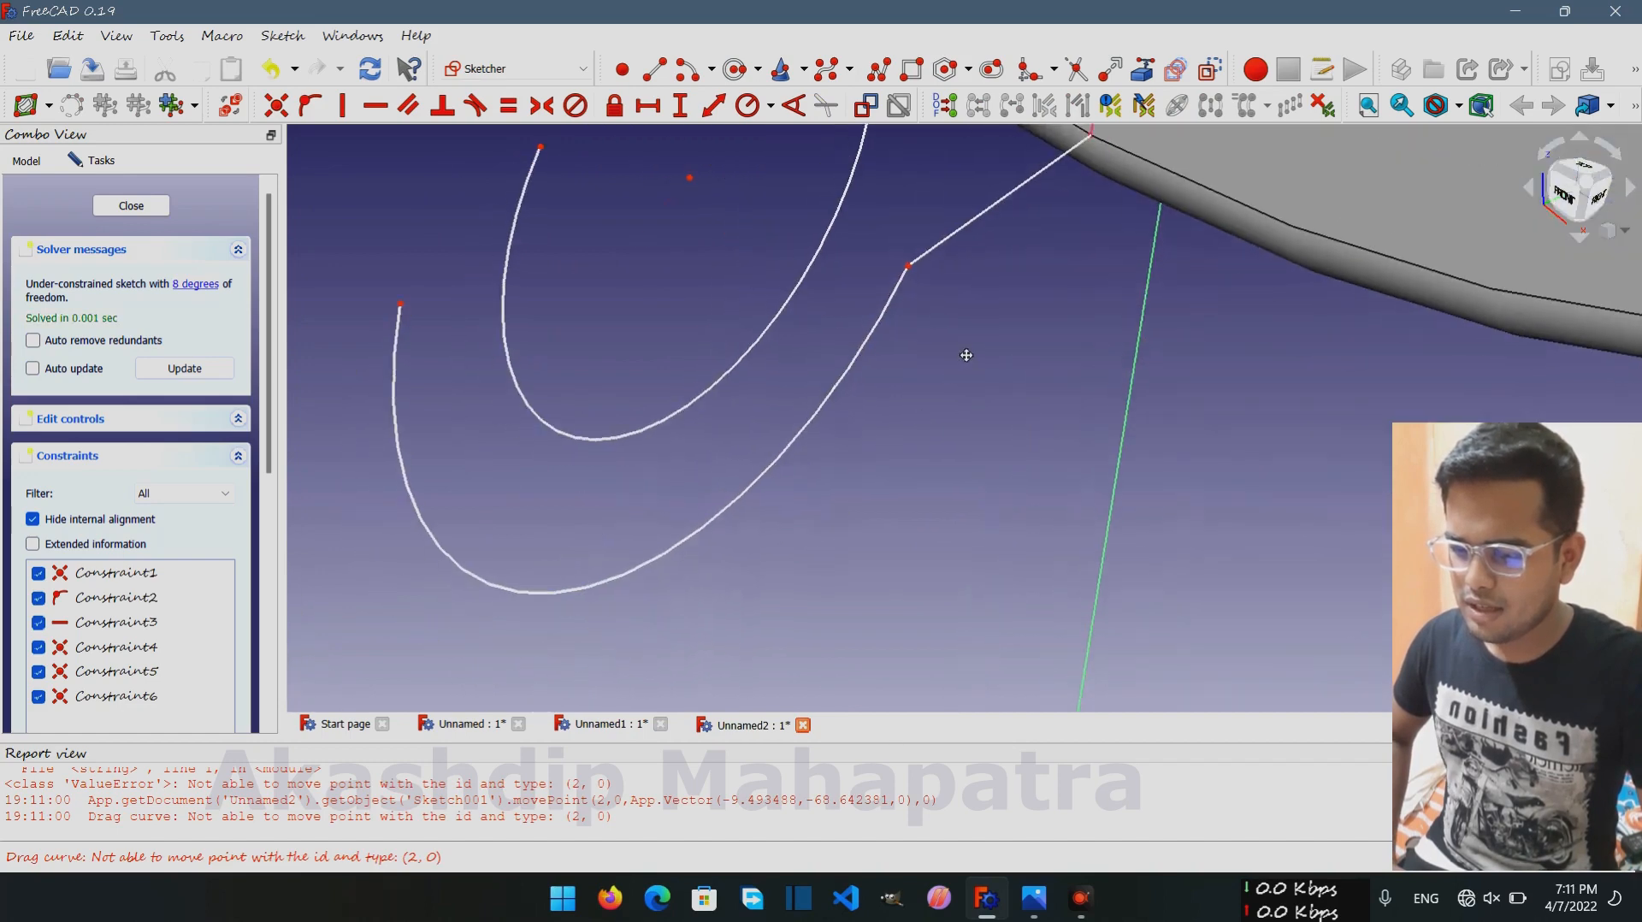
pyautogui.scroll(-1, 608, 454)
pyautogui.press('g')
pyautogui.press('a')
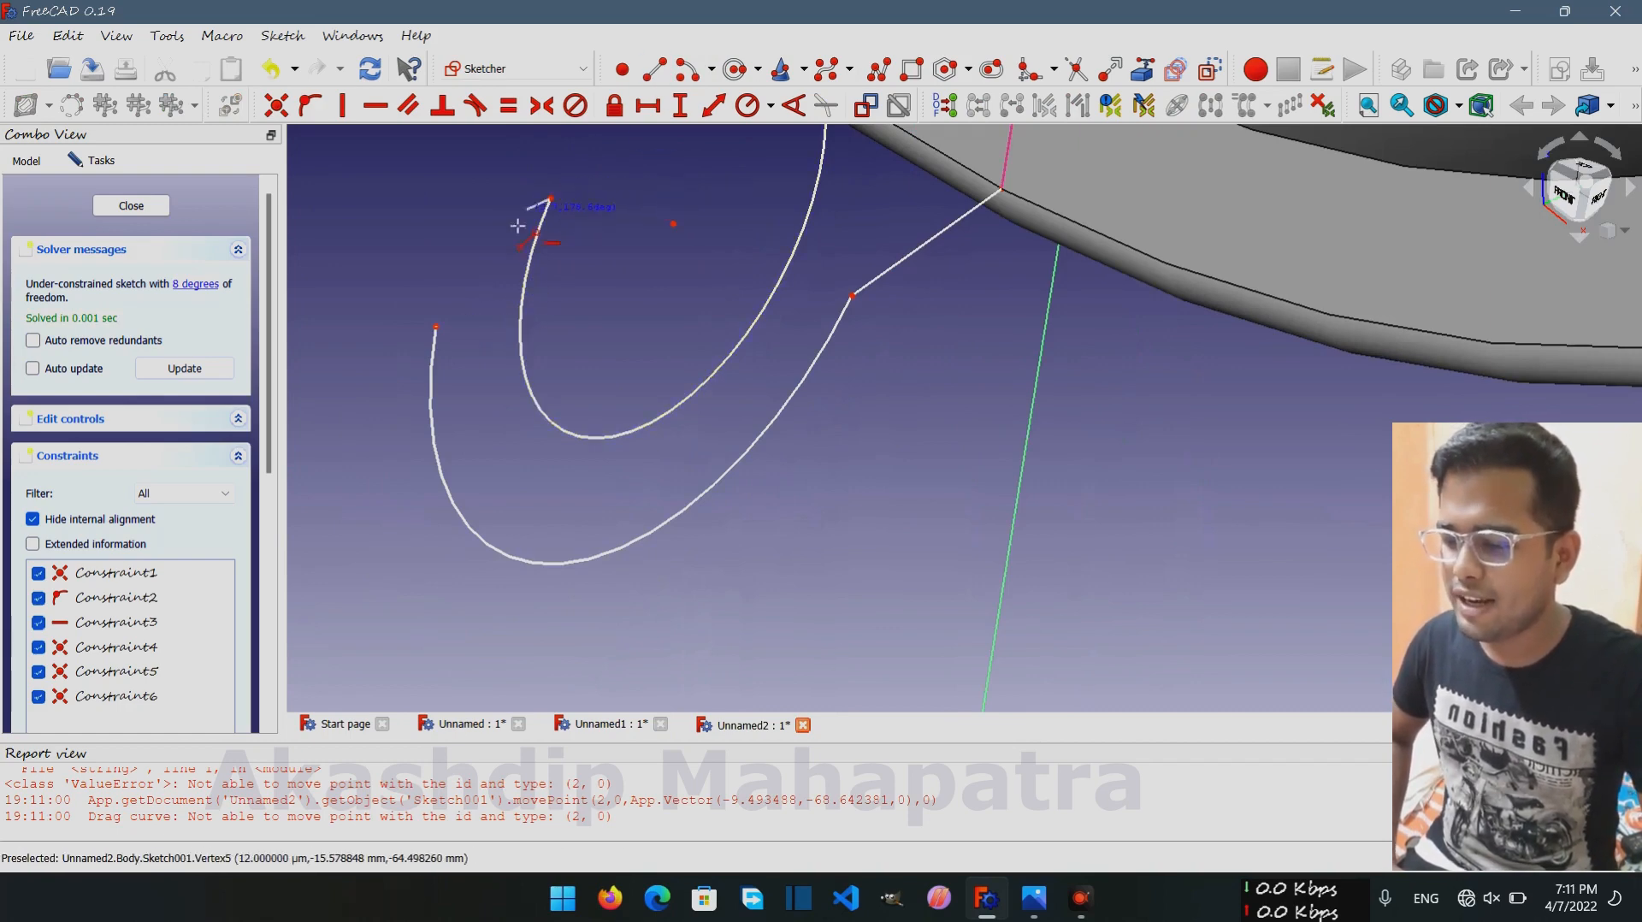
pyautogui.click(437, 327)
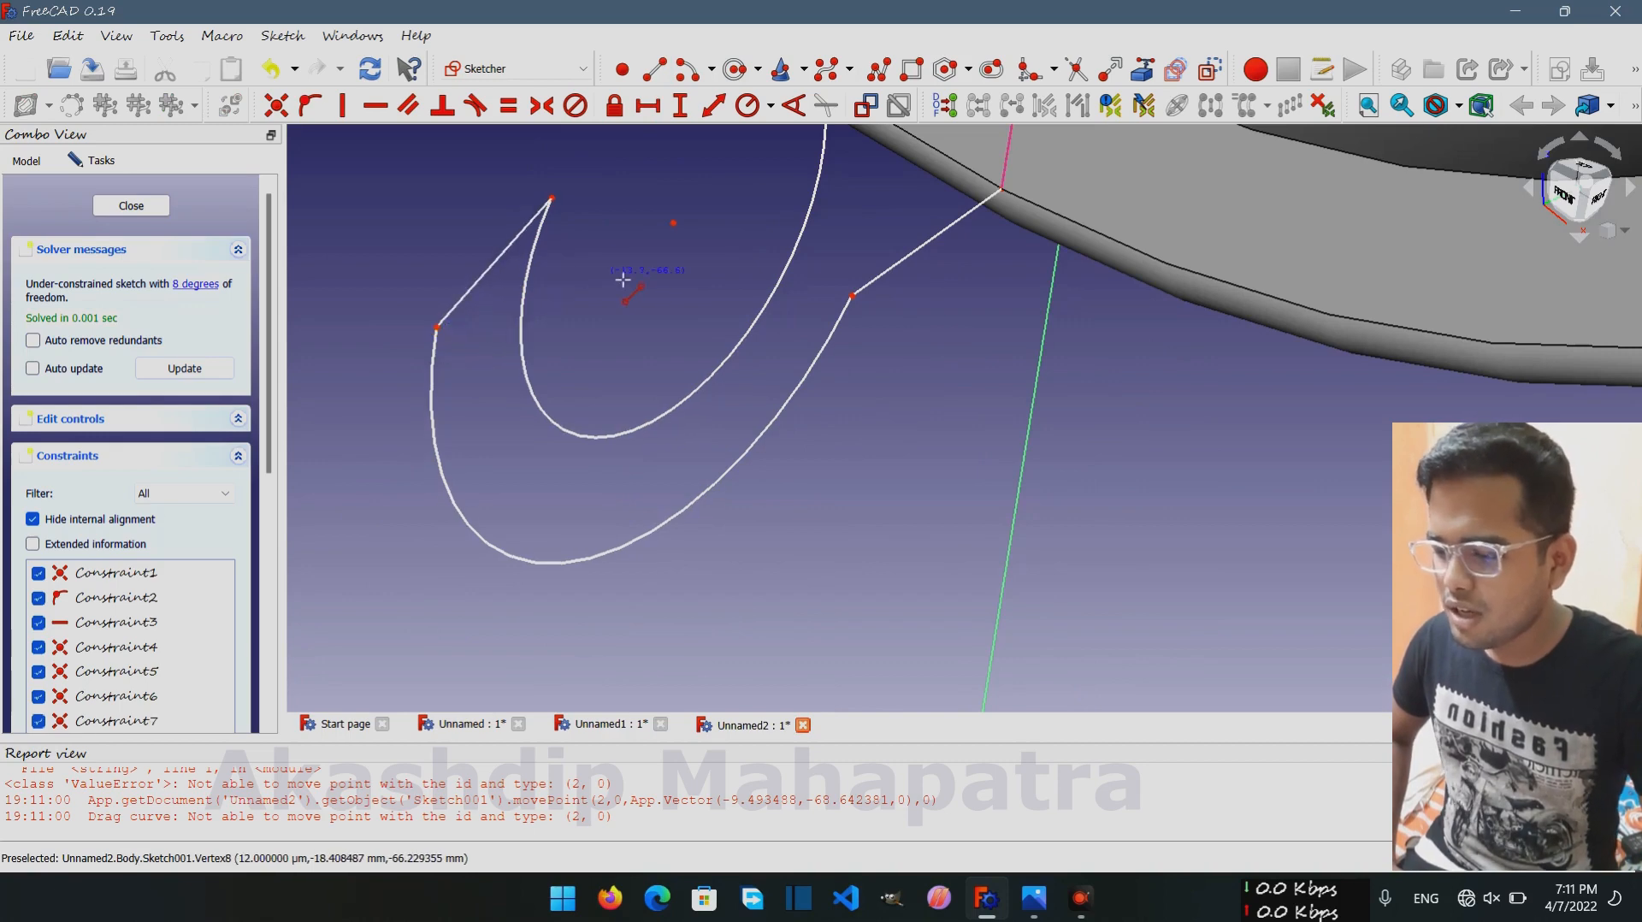
# Enlarge the inner arc slightly and shift the hook's tip line a little further away from the clip
pyautogui.moveTo(652, 337); pyautogui.dragTo(676, 406, button='middle')
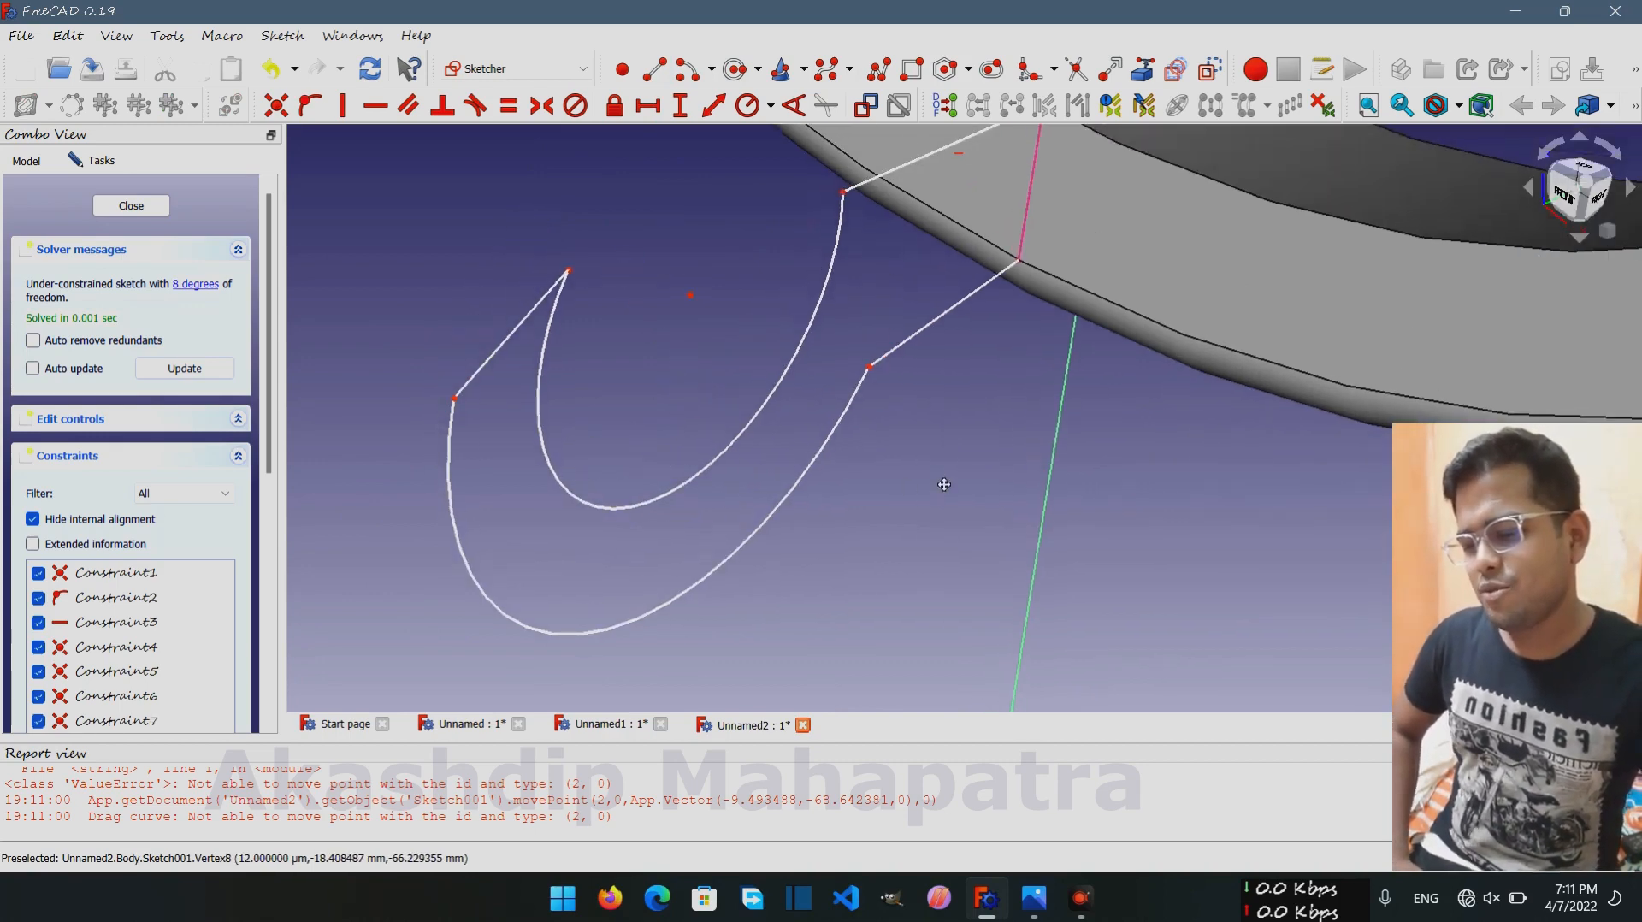
pyautogui.moveTo(945, 484); pyautogui.dragTo(936, 551, button='middle')
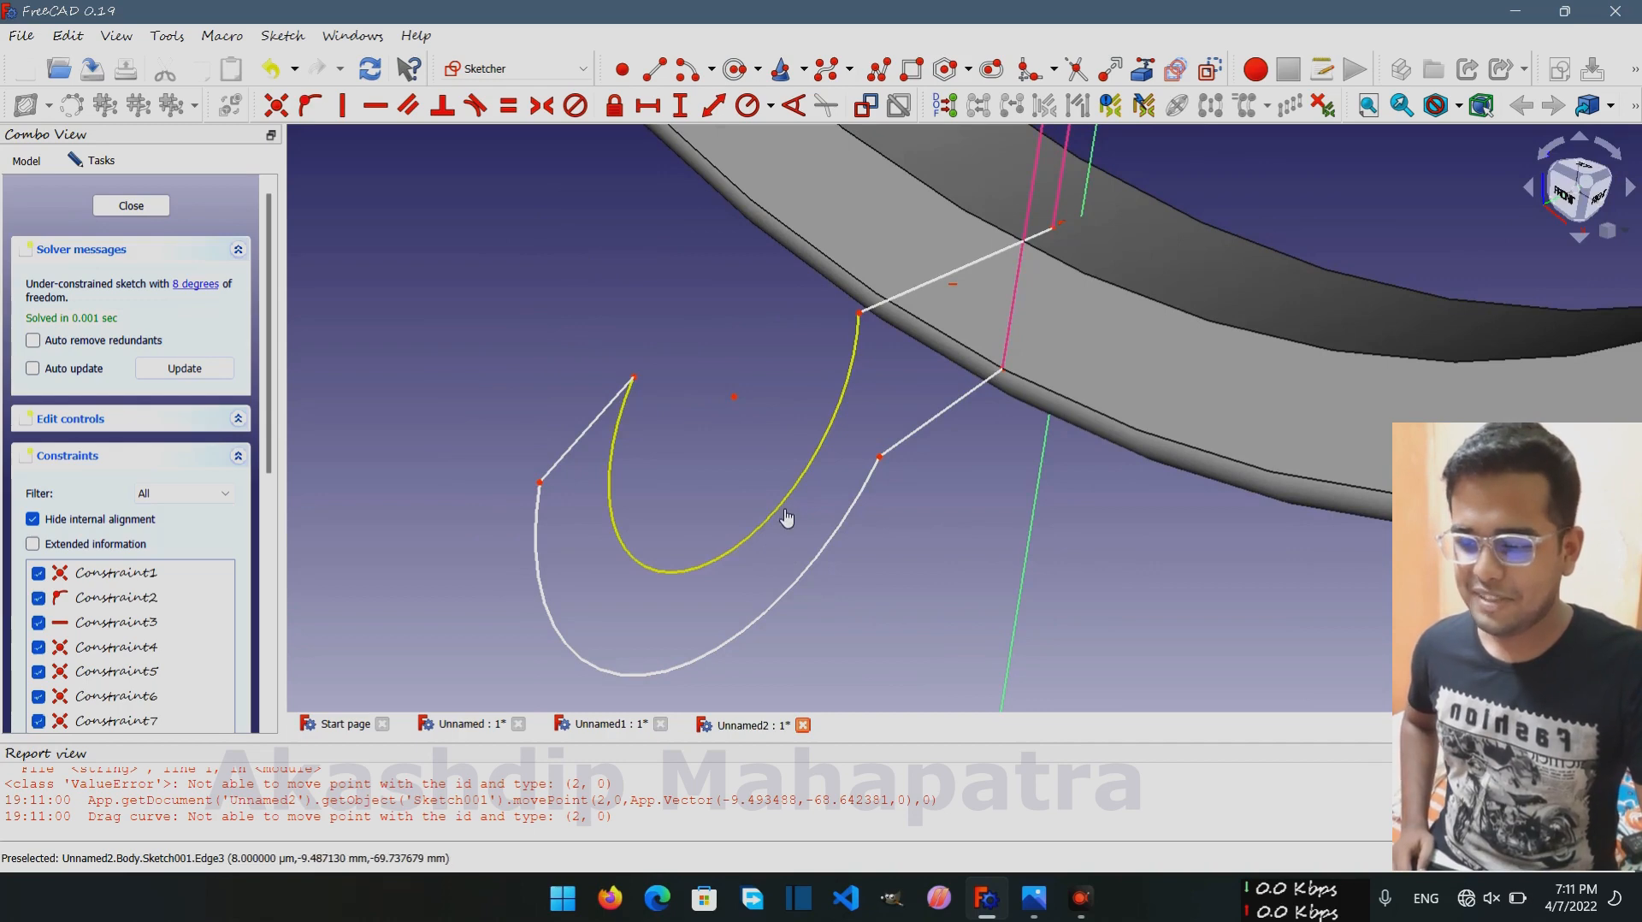
pyautogui.moveTo(787, 517); pyautogui.dragTo(770, 523)
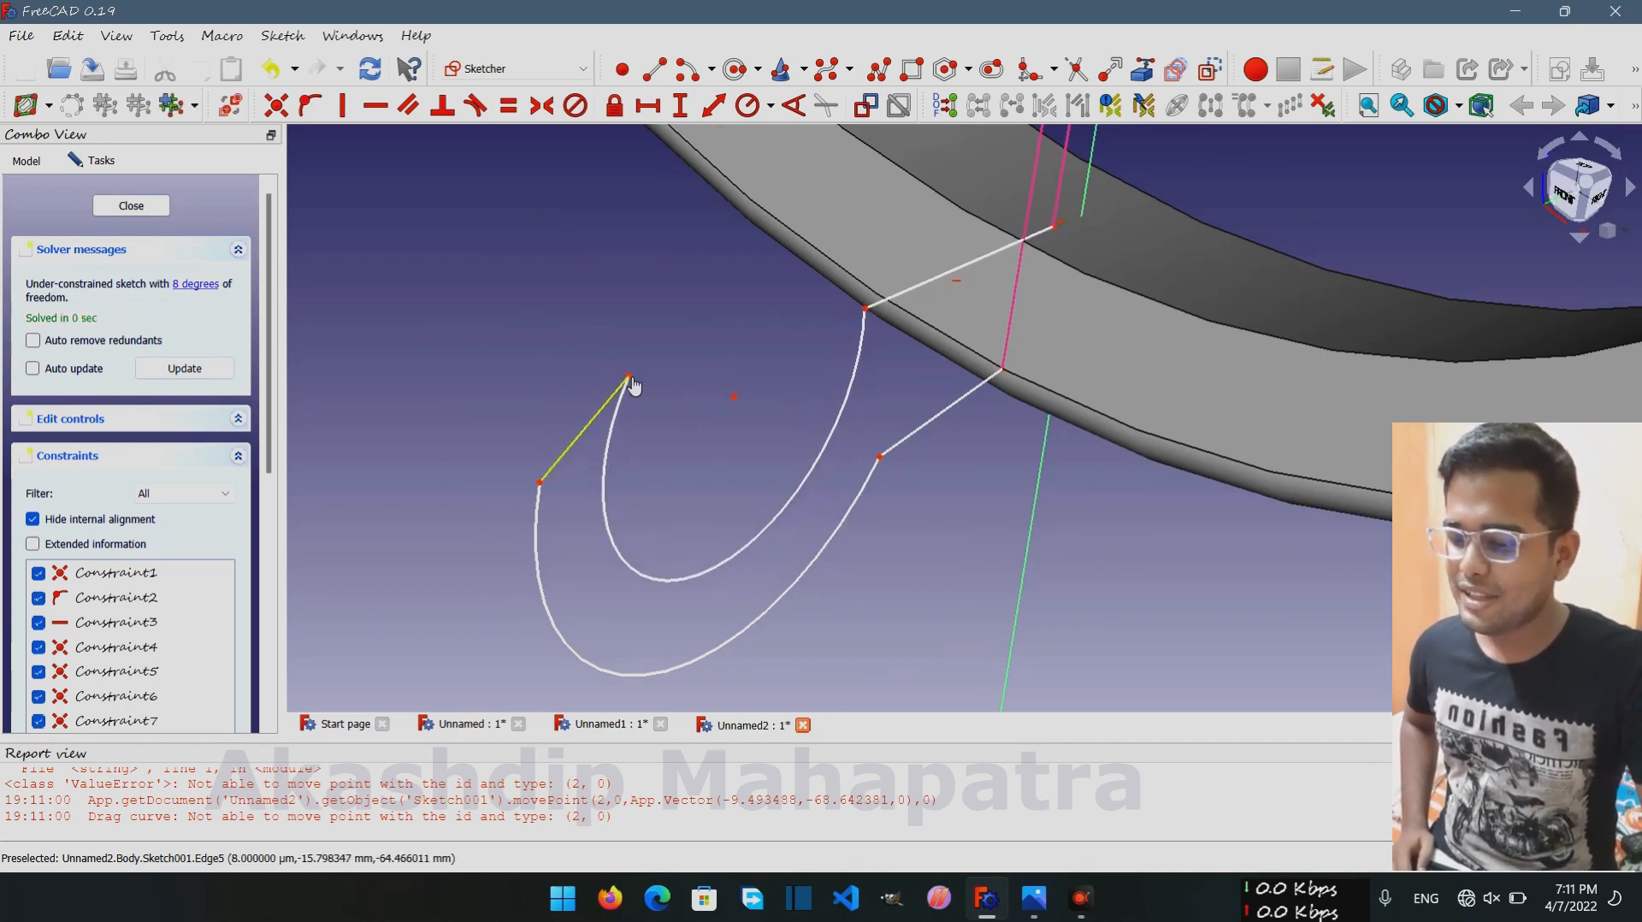
pyautogui.moveTo(633, 386); pyautogui.dragTo(611, 388)
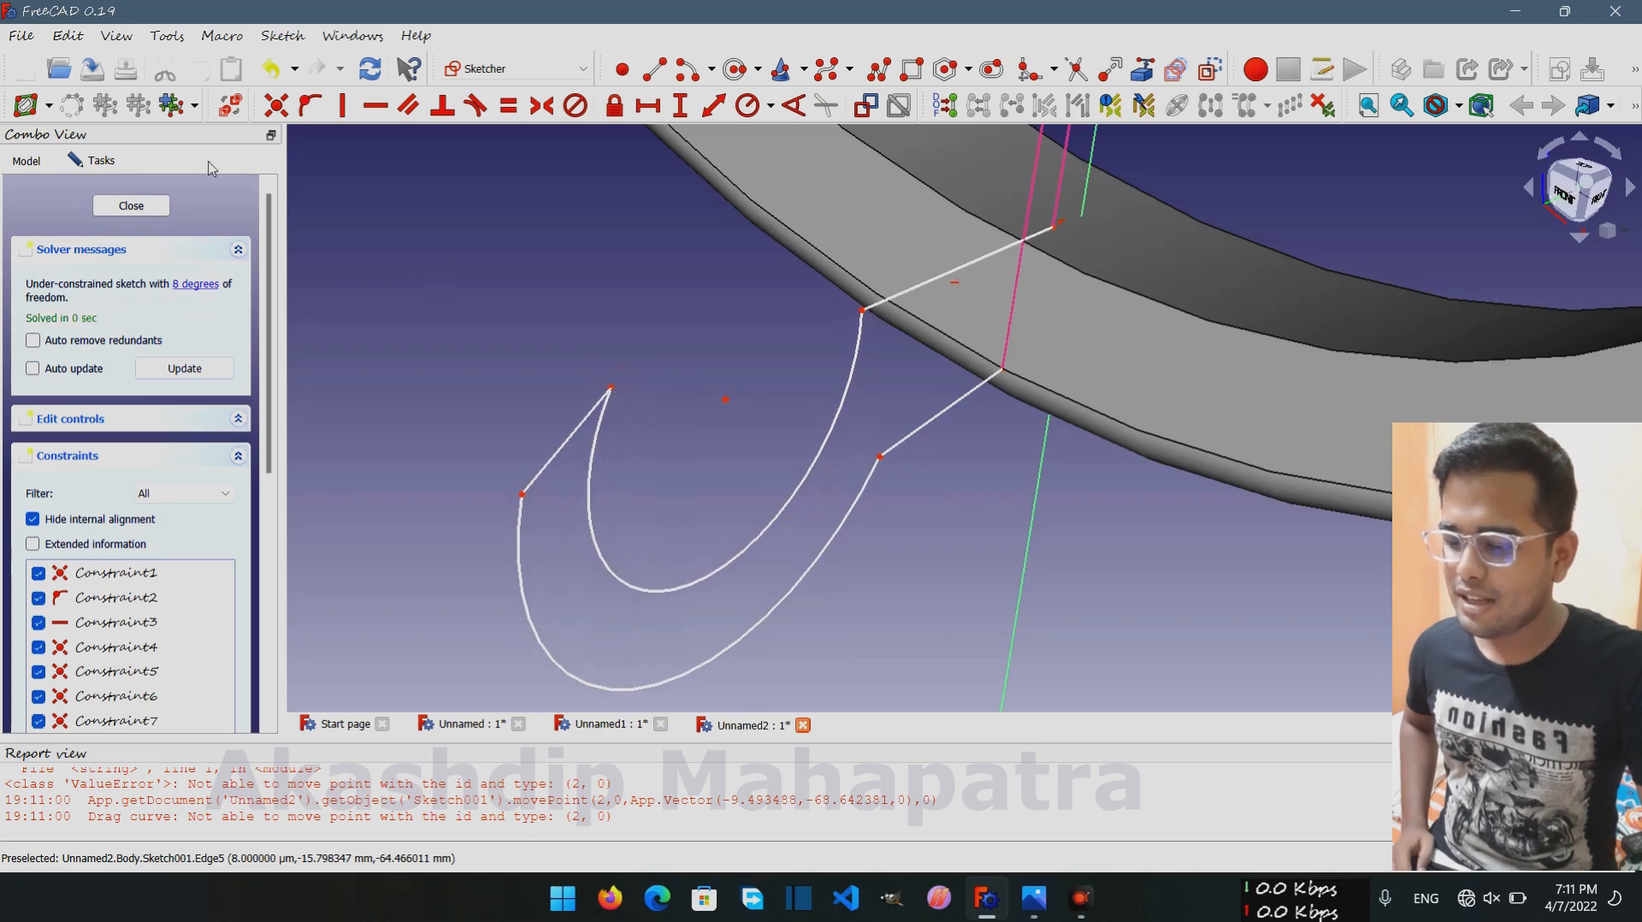
# Close the hook sketch and try to pad it with a length of 10 mm
pyautogui.click(161, 210)
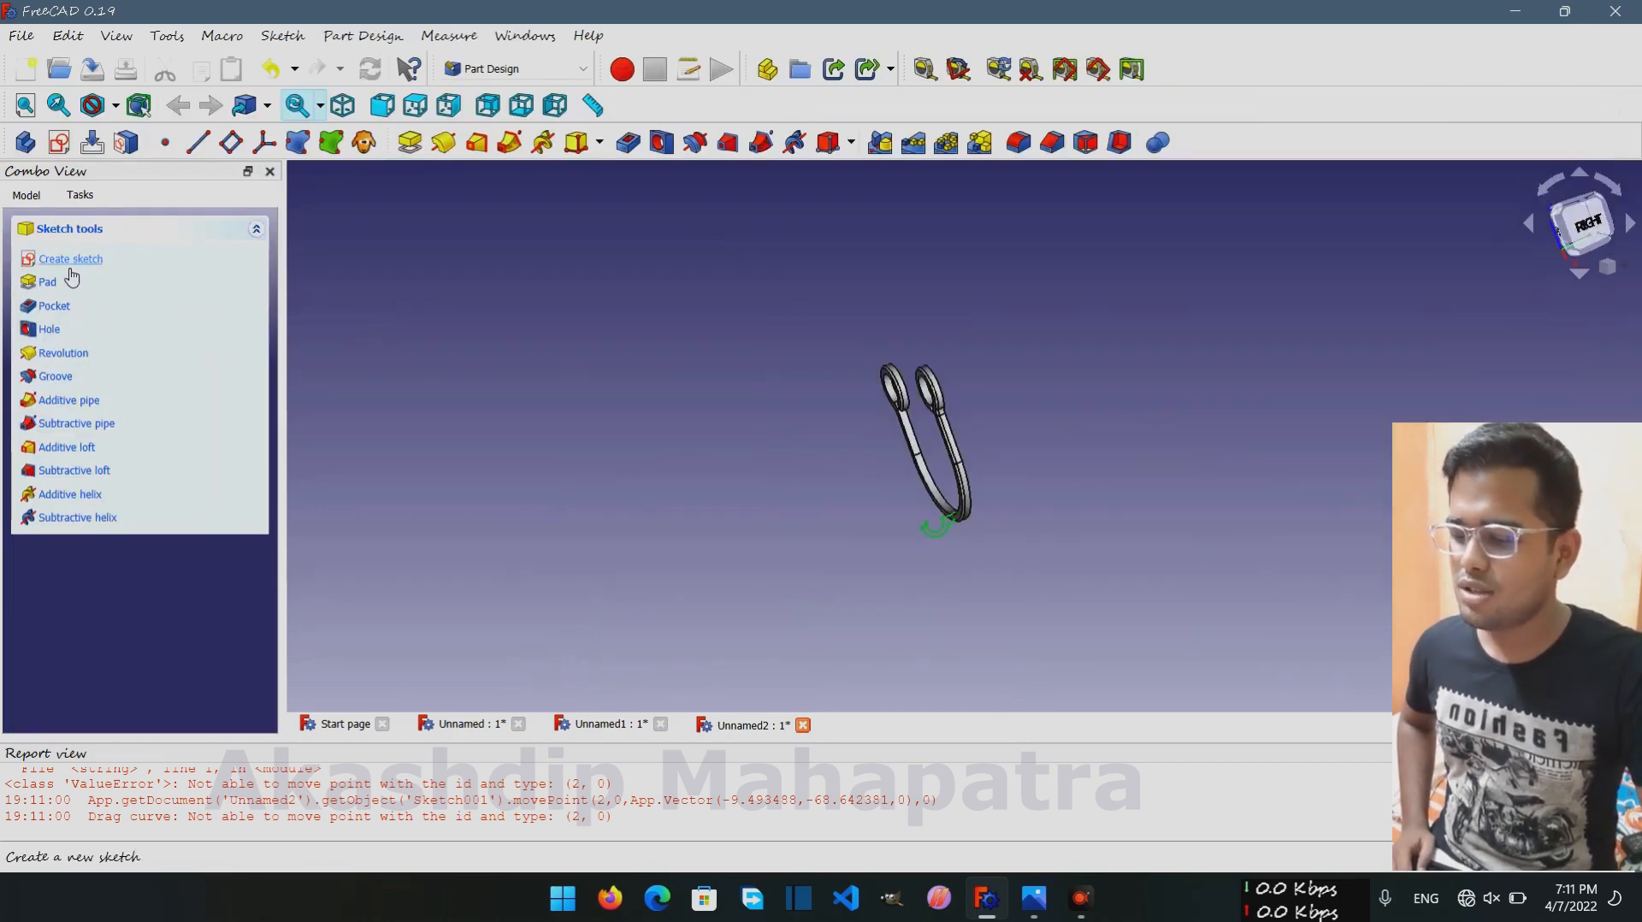
pyautogui.click(51, 282)
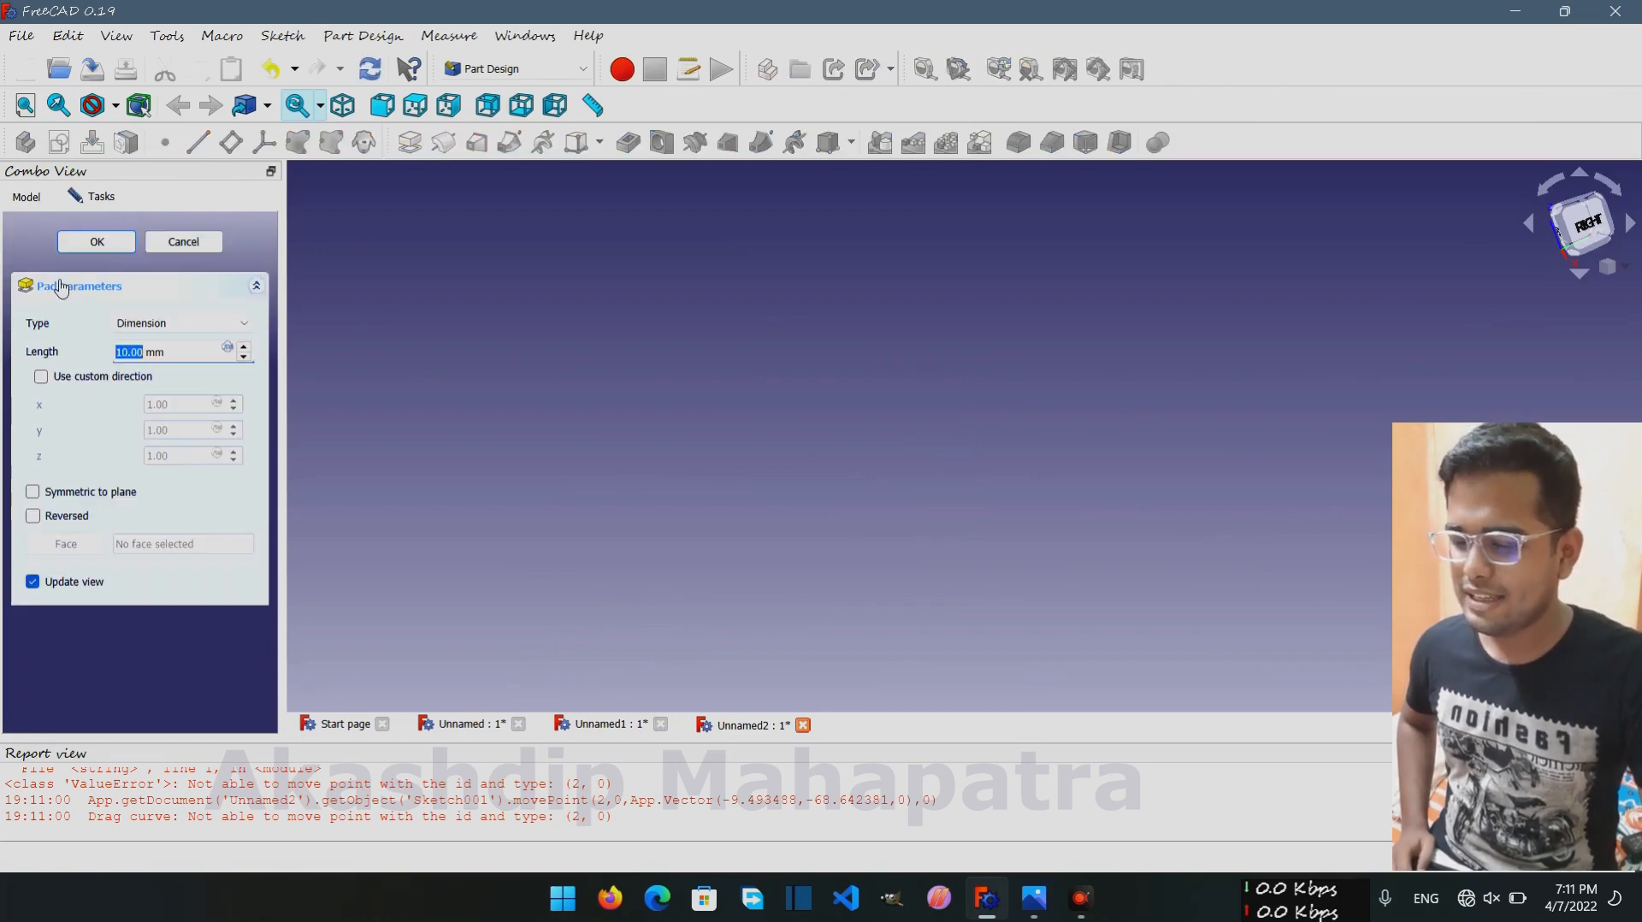
pyautogui.click(195, 243)
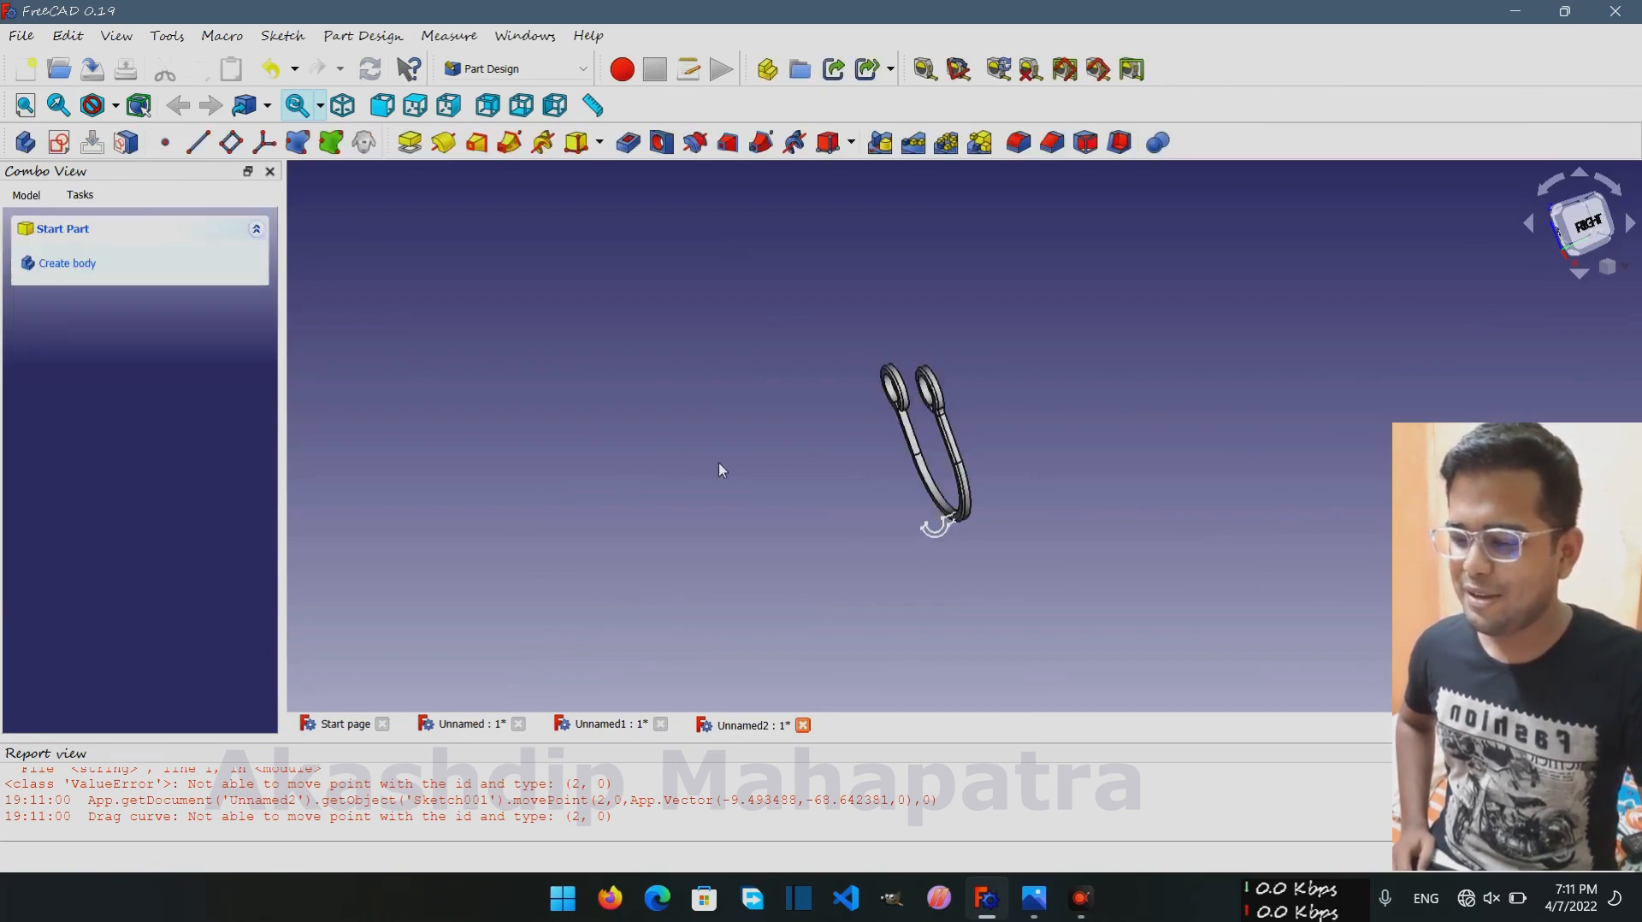
# Reopen the hook sketch, Sketch001, for editing
pyautogui.scroll(5, 990, 557)
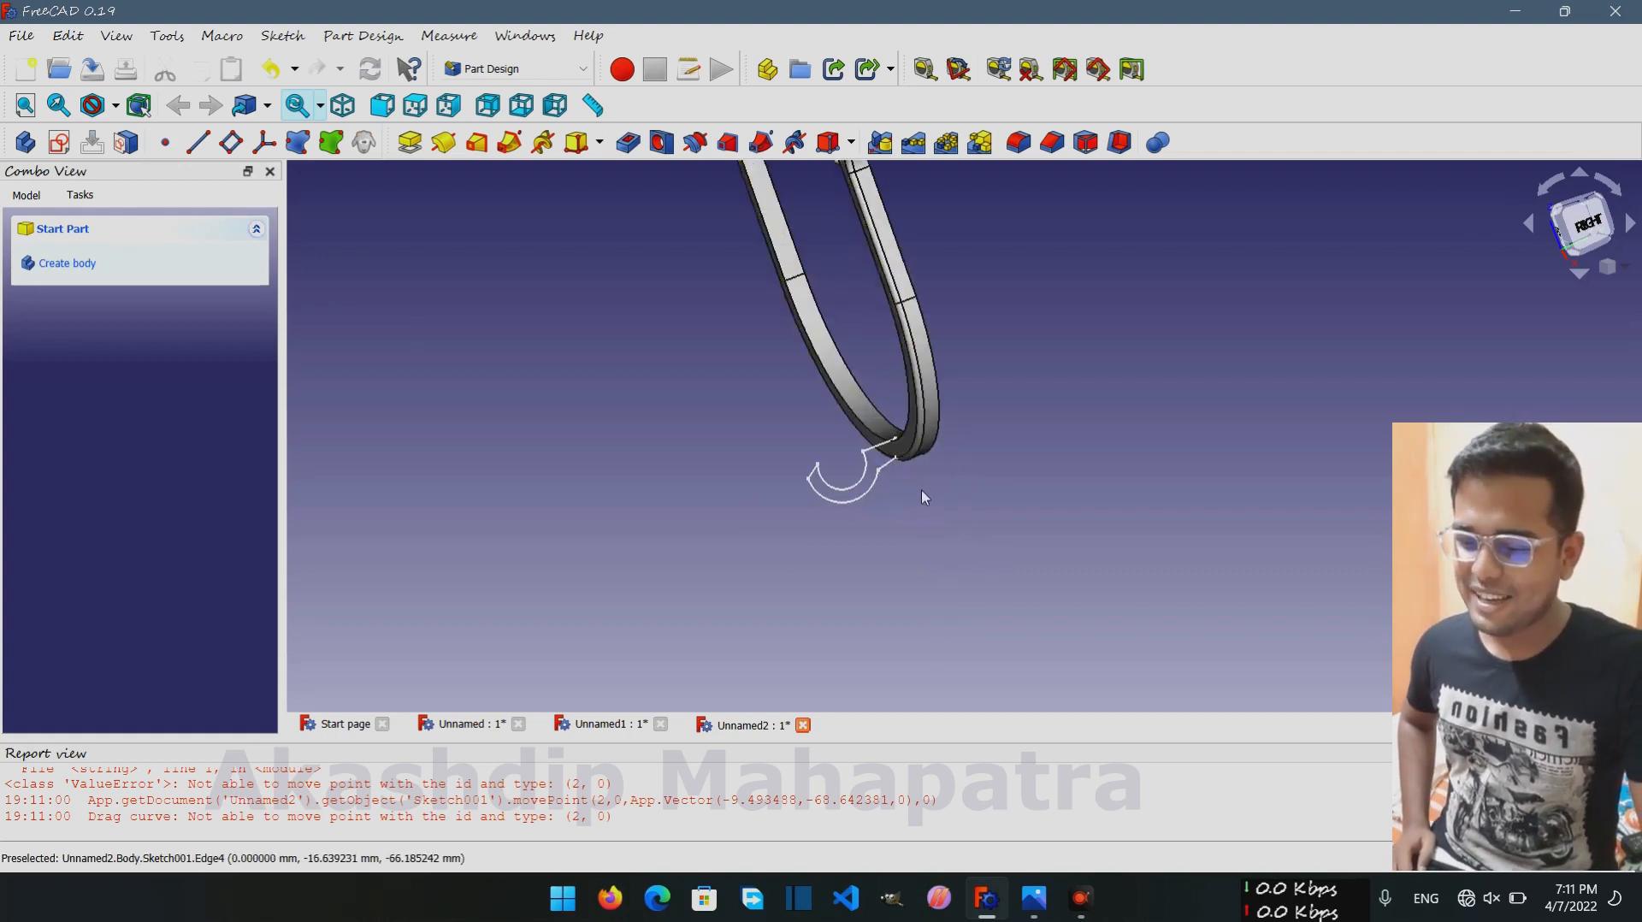
pyautogui.scroll(4, 921, 489)
pyautogui.scroll(4, 907, 539)
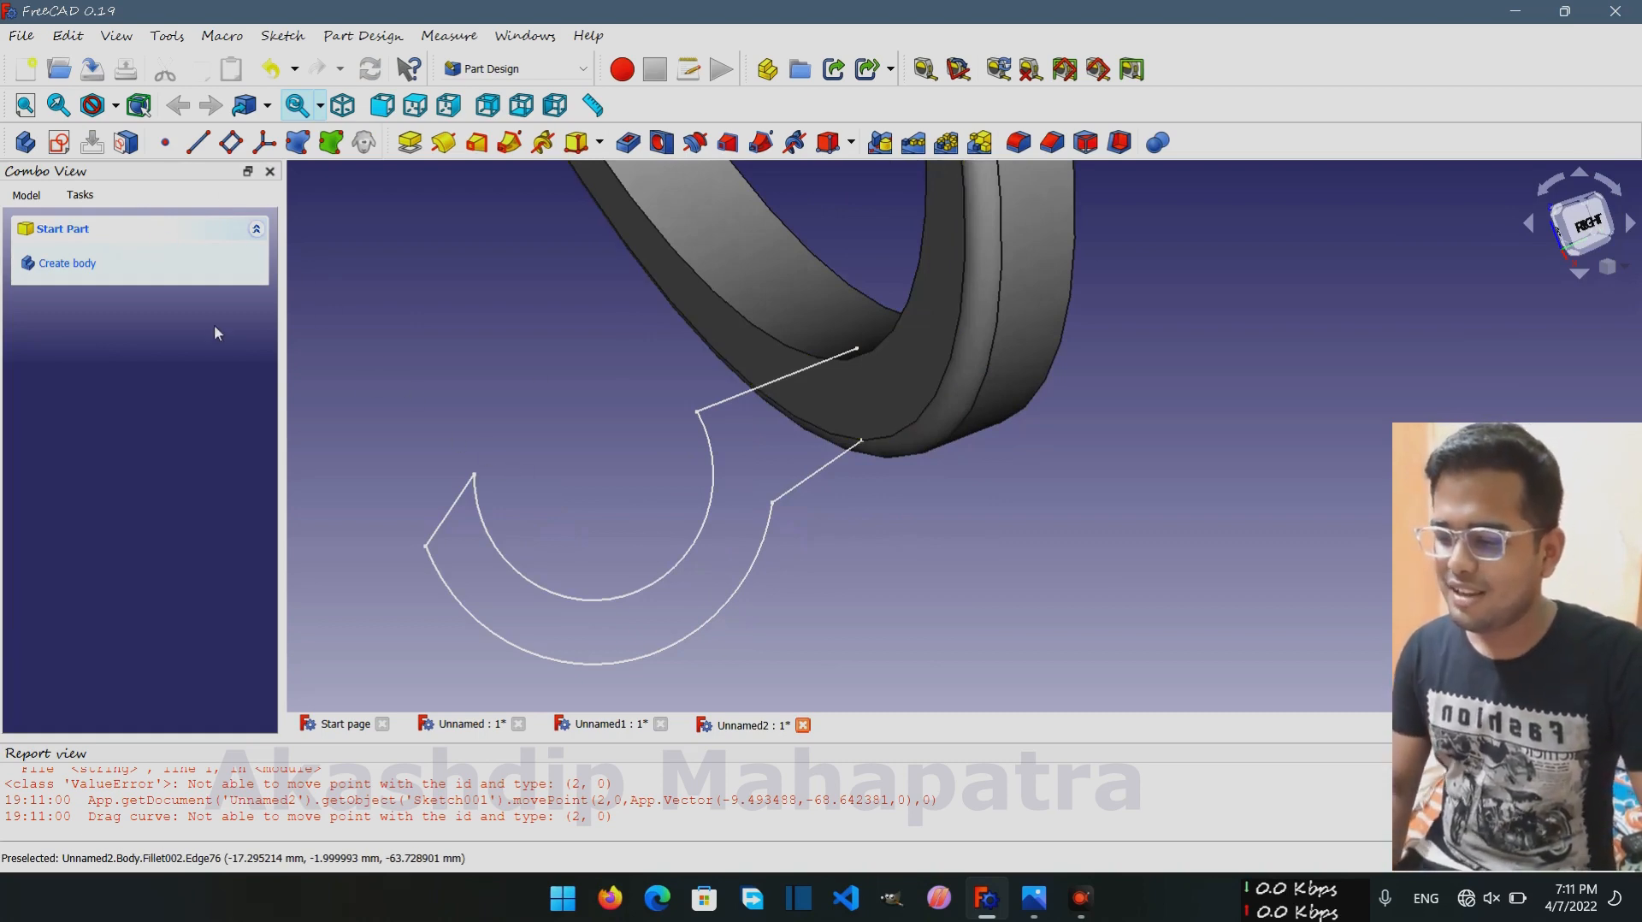
pyautogui.click(47, 198)
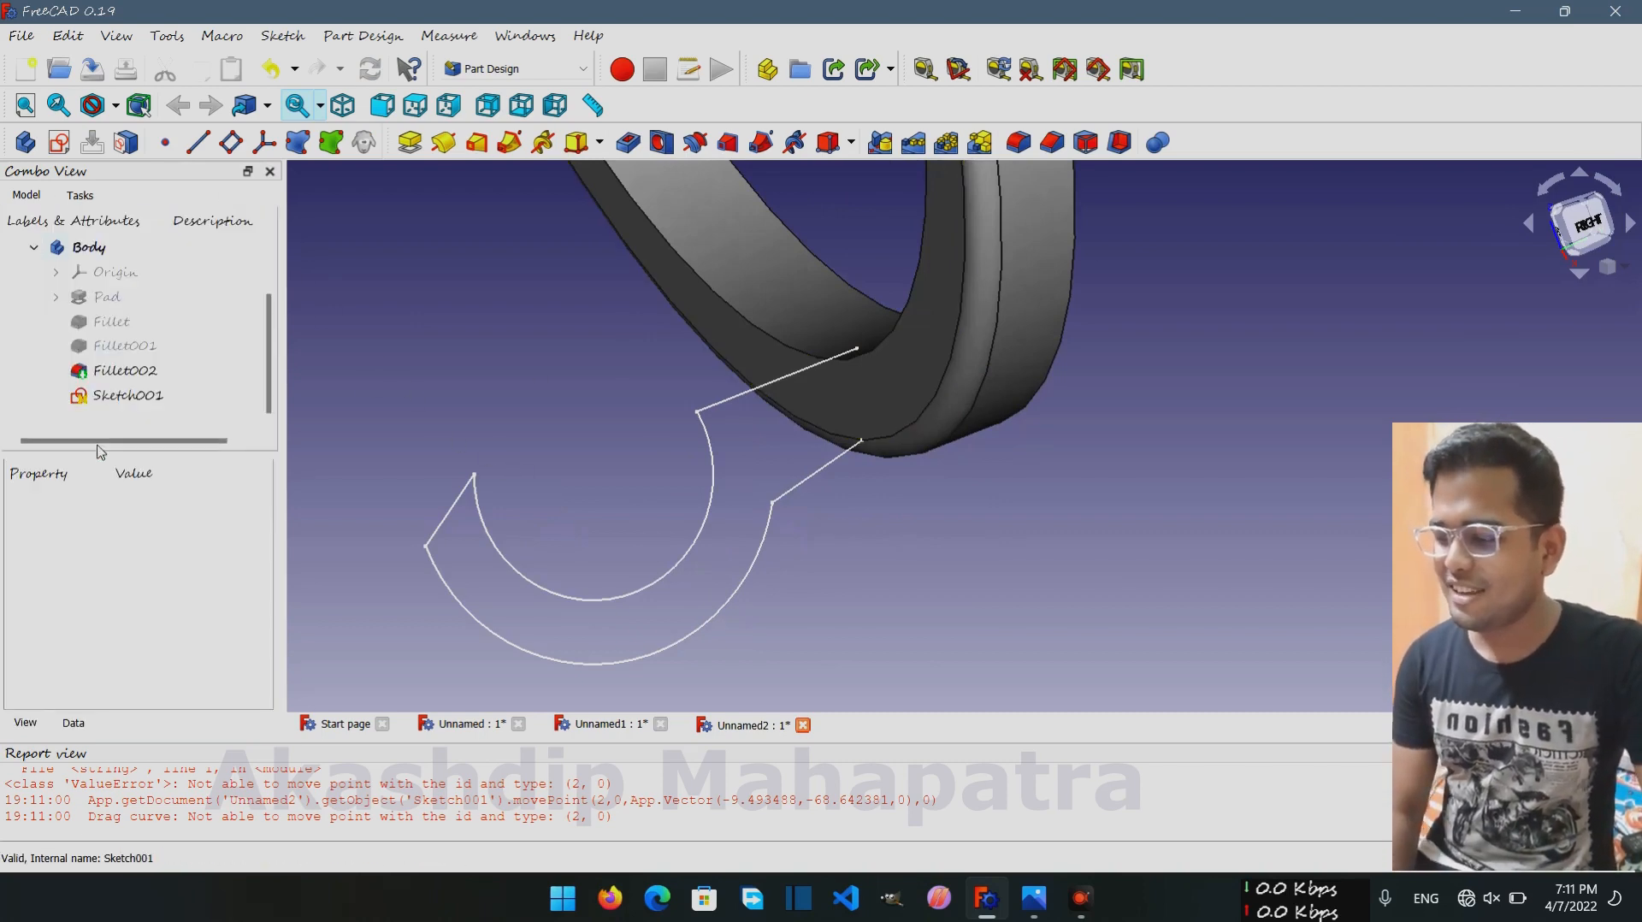
pyautogui.click(106, 400)
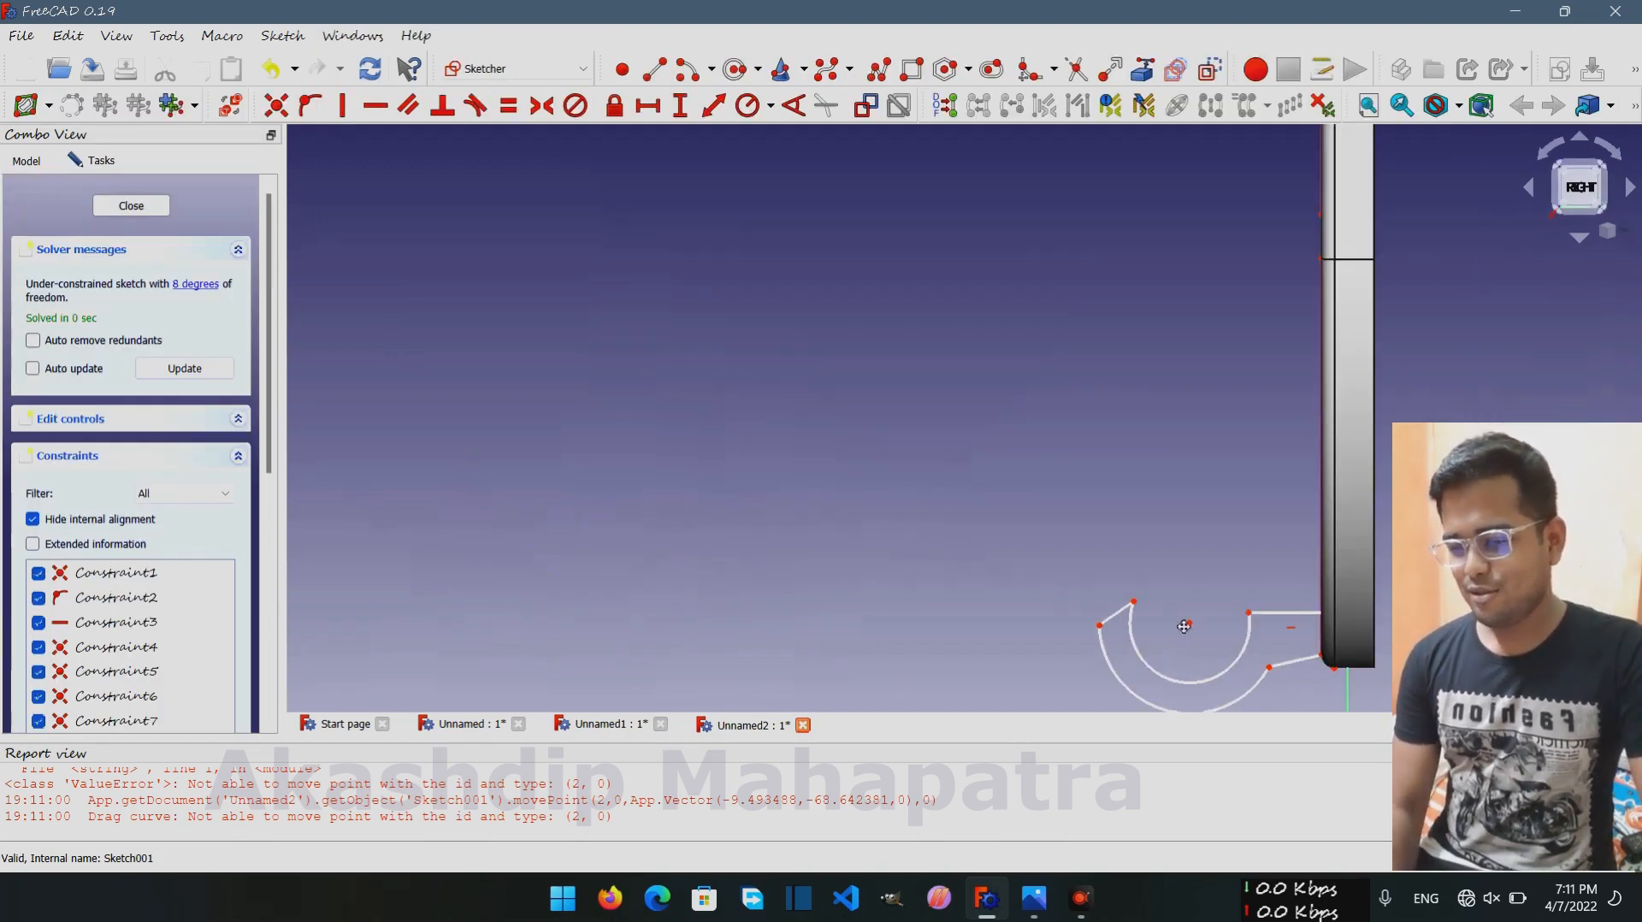
# Delete the upper line that runs from the inner arc into the clip
pyautogui.moveTo(1183, 626); pyautogui.dragTo(766, 426, button='middle')
pyautogui.scroll(1, 881, 564)
pyautogui.moveTo(882, 565)
pyautogui.mouseDown(button='middle')
pyautogui.moveTo(942, 578)
pyautogui.moveTo(916, 570)
pyautogui.mouseUp(button='middle')
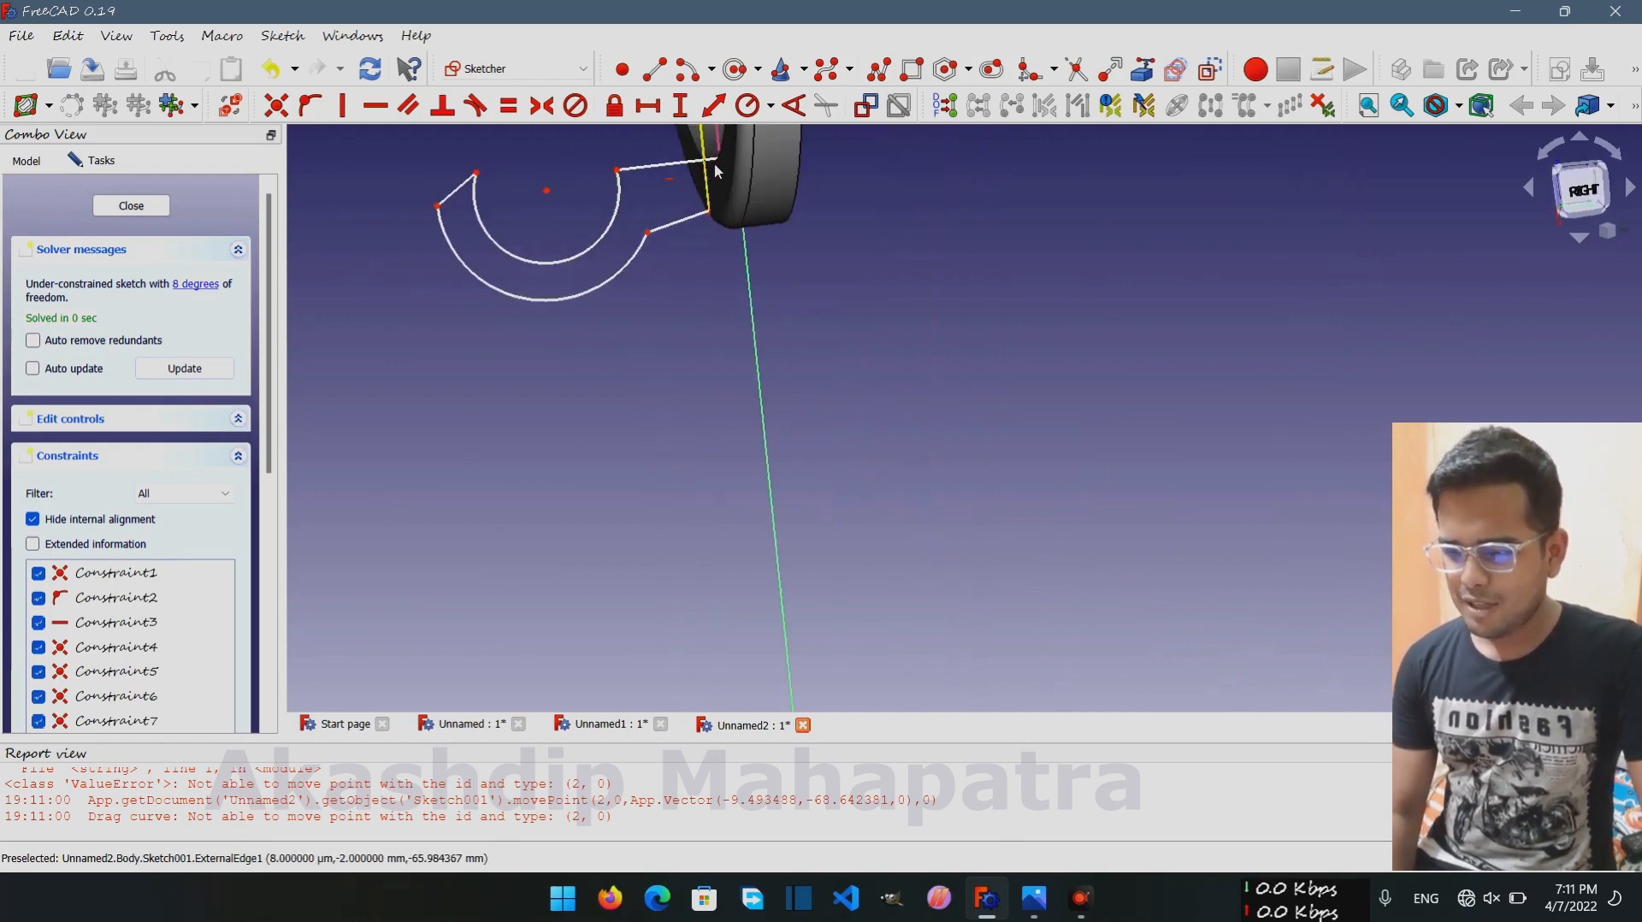
pyautogui.scroll(3, 785, 315)
pyautogui.moveTo(675, 397); pyautogui.dragTo(724, 612, button='middle')
pyautogui.moveTo(681, 517); pyautogui.dragTo(710, 590, button='middle')
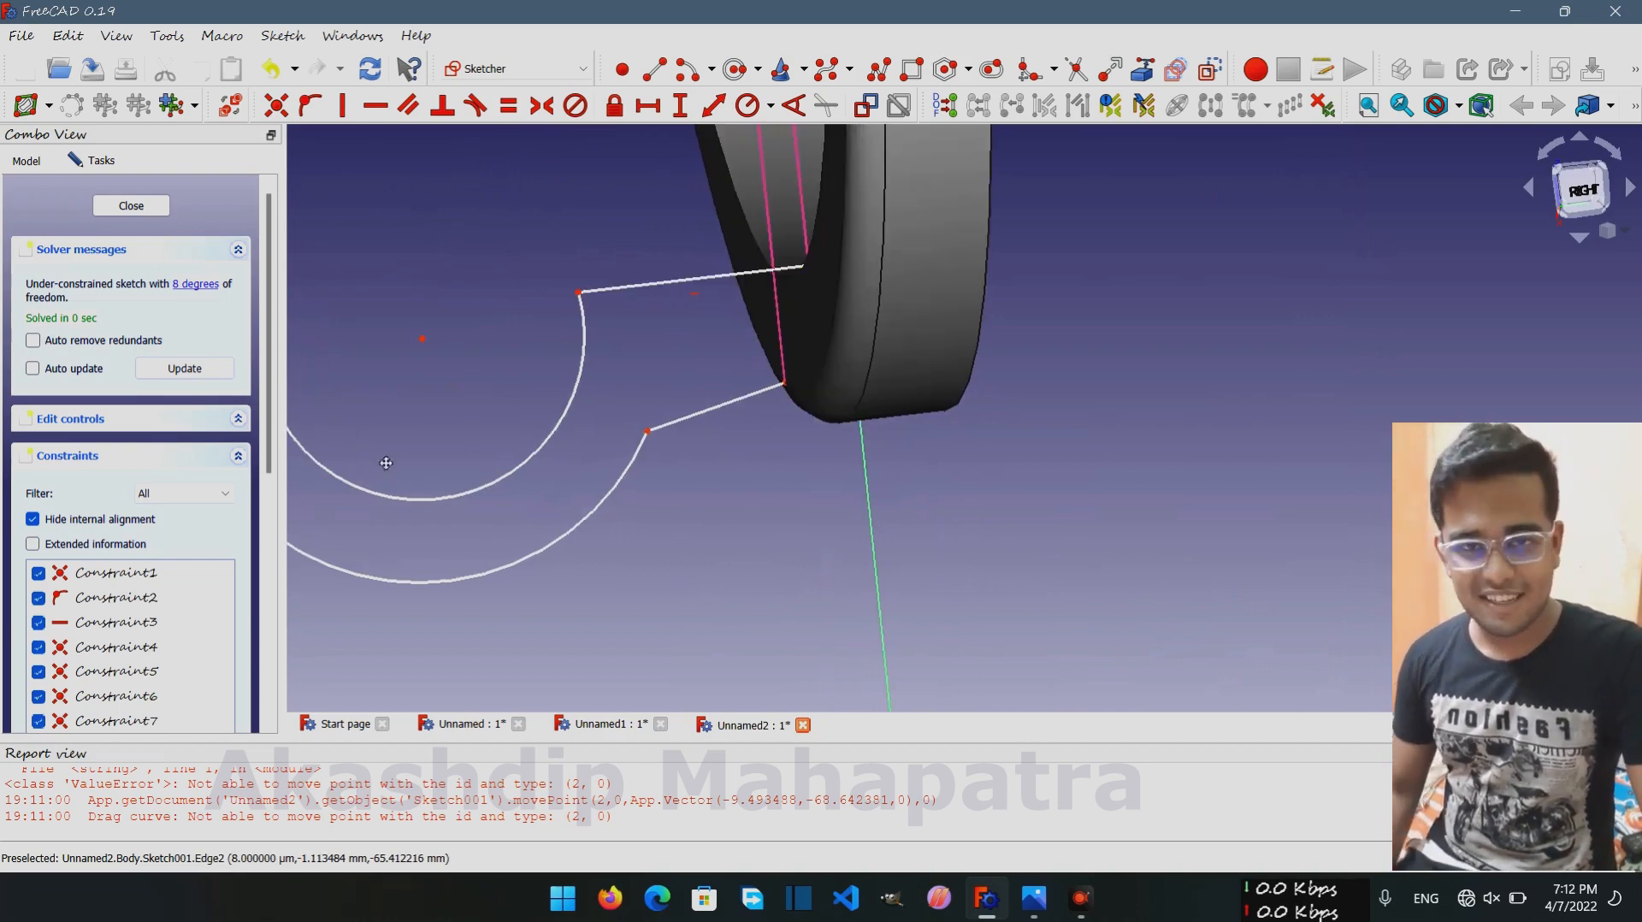
pyautogui.moveTo(386, 462); pyautogui.dragTo(482, 424, button='middle')
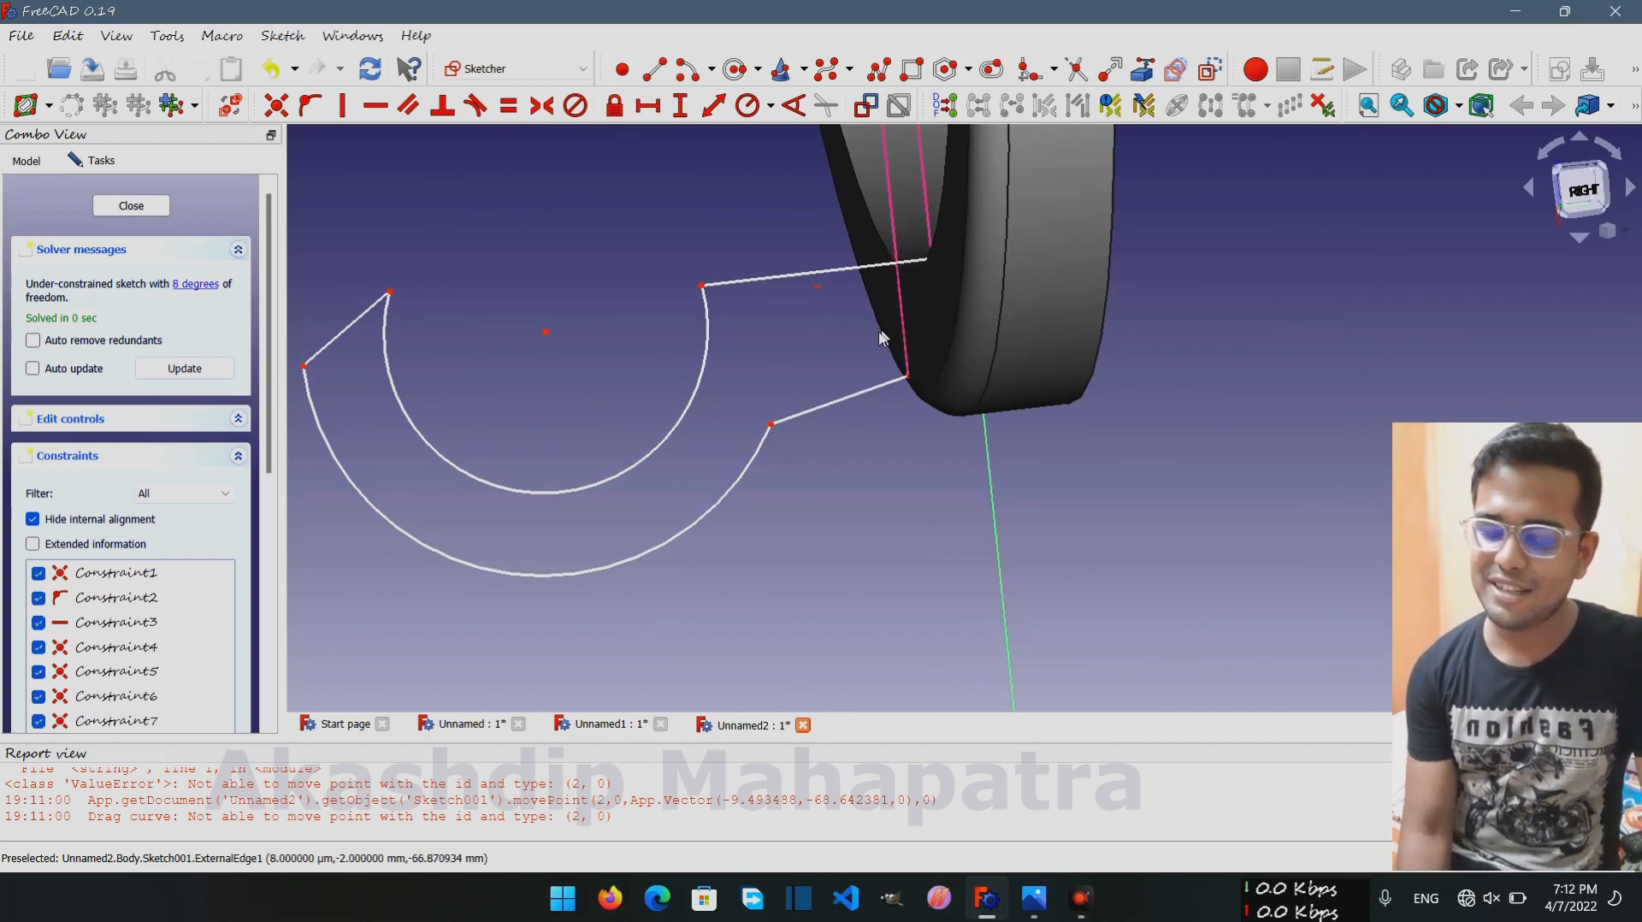
pyautogui.click(839, 270)
pyautogui.press('Delete')
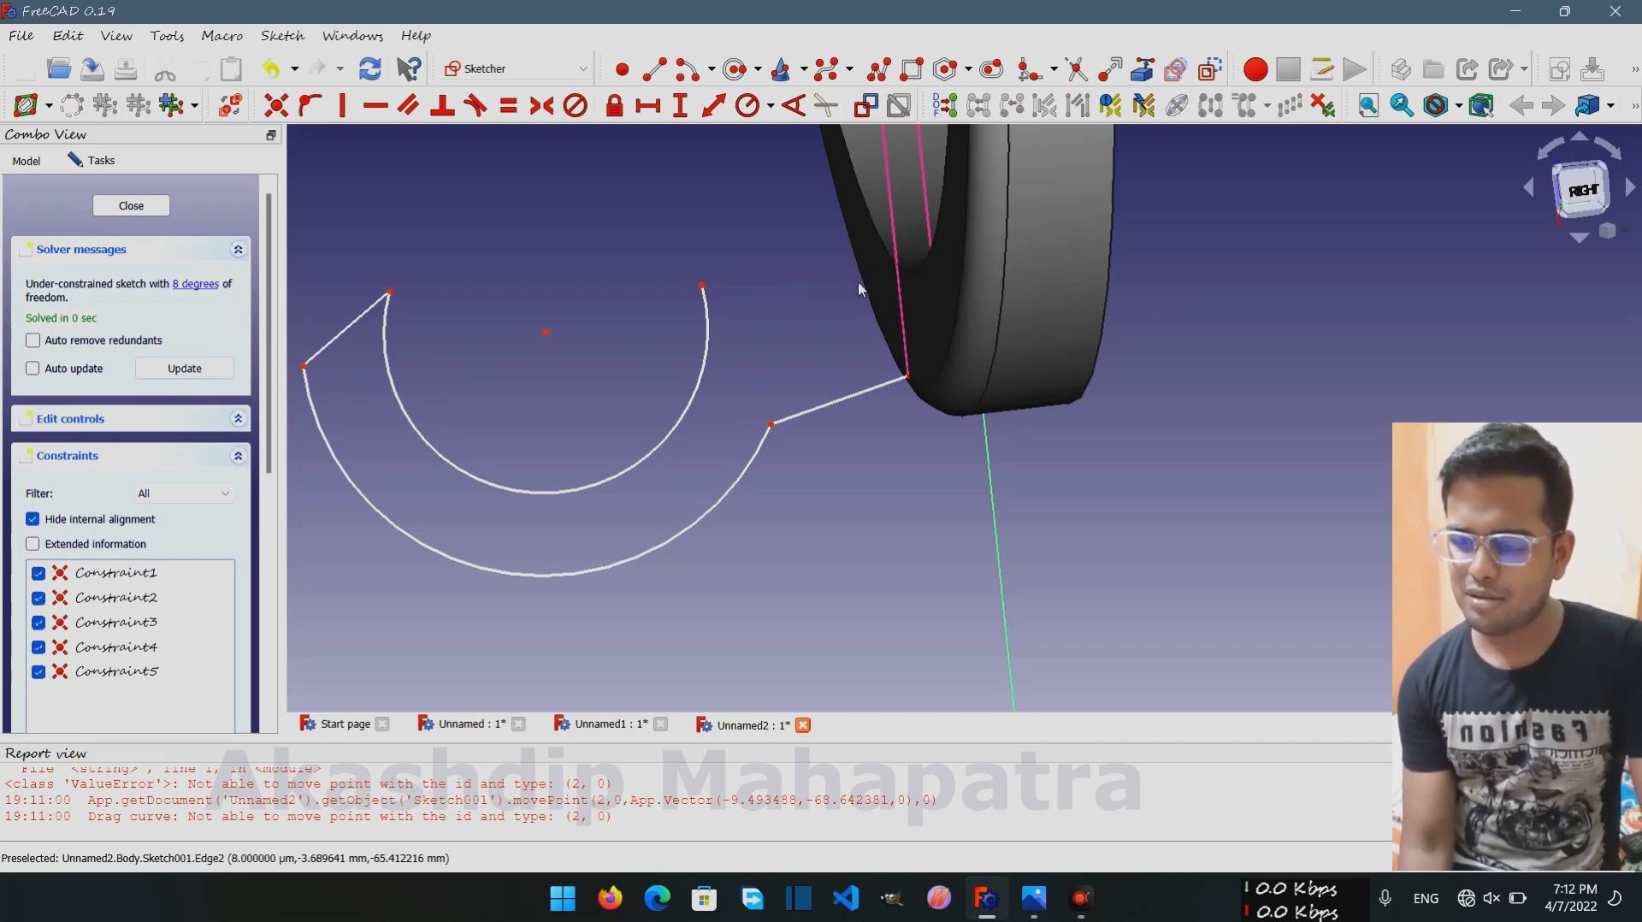
# Draw a new upper line from the projected front-face edge to the nearby endpoint of the inner arc
pyautogui.click(655, 69)
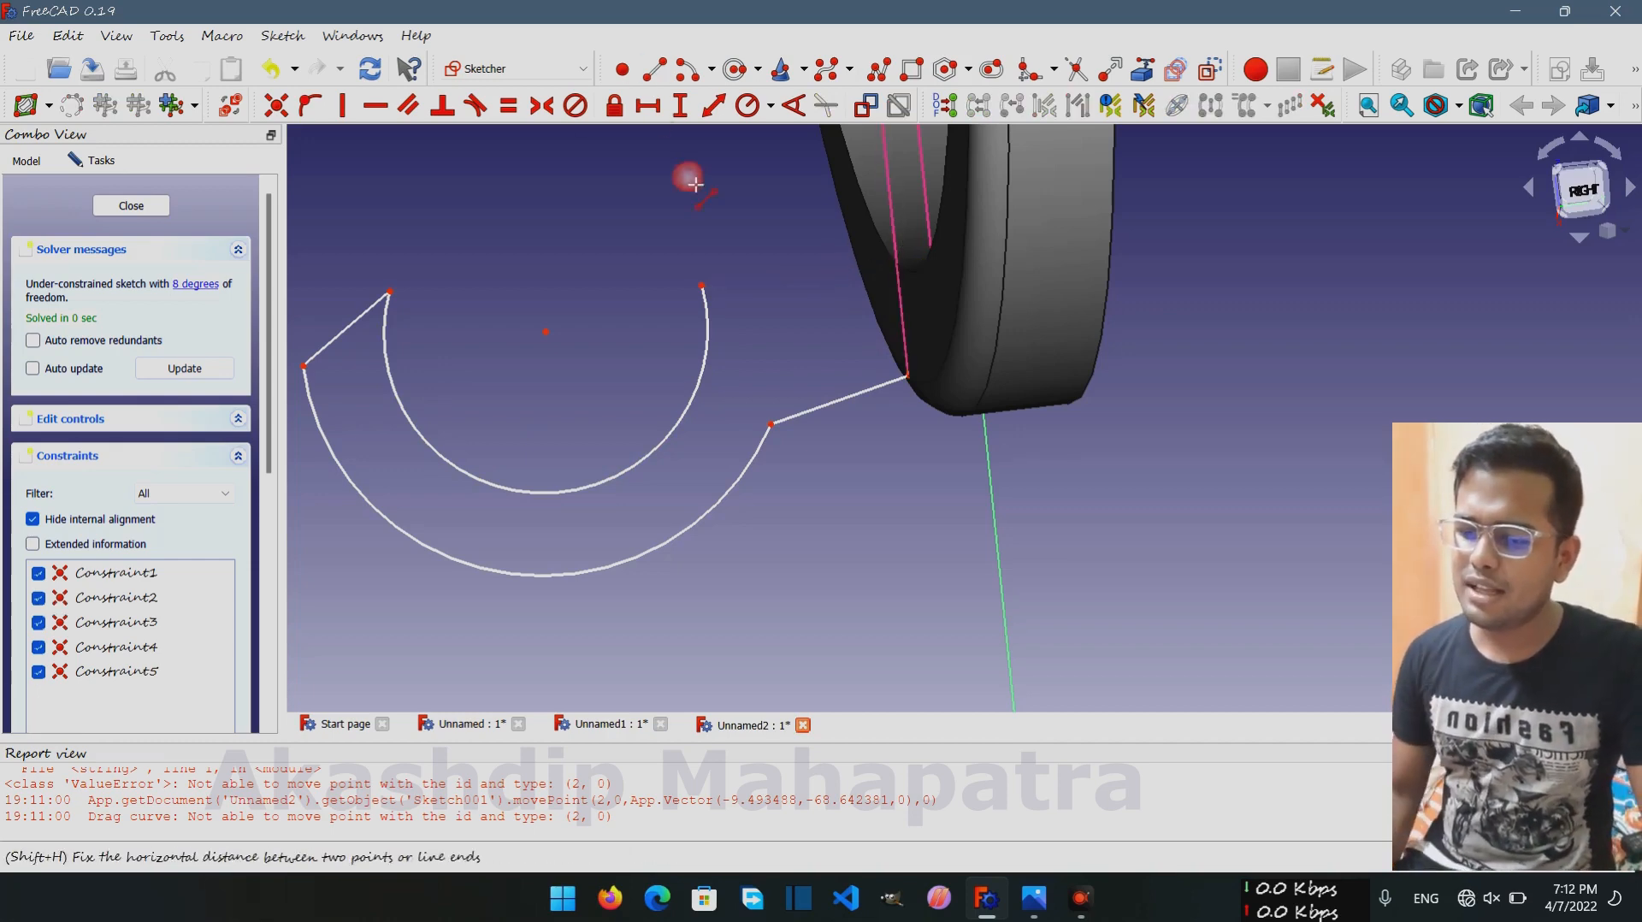
pyautogui.click(885, 250)
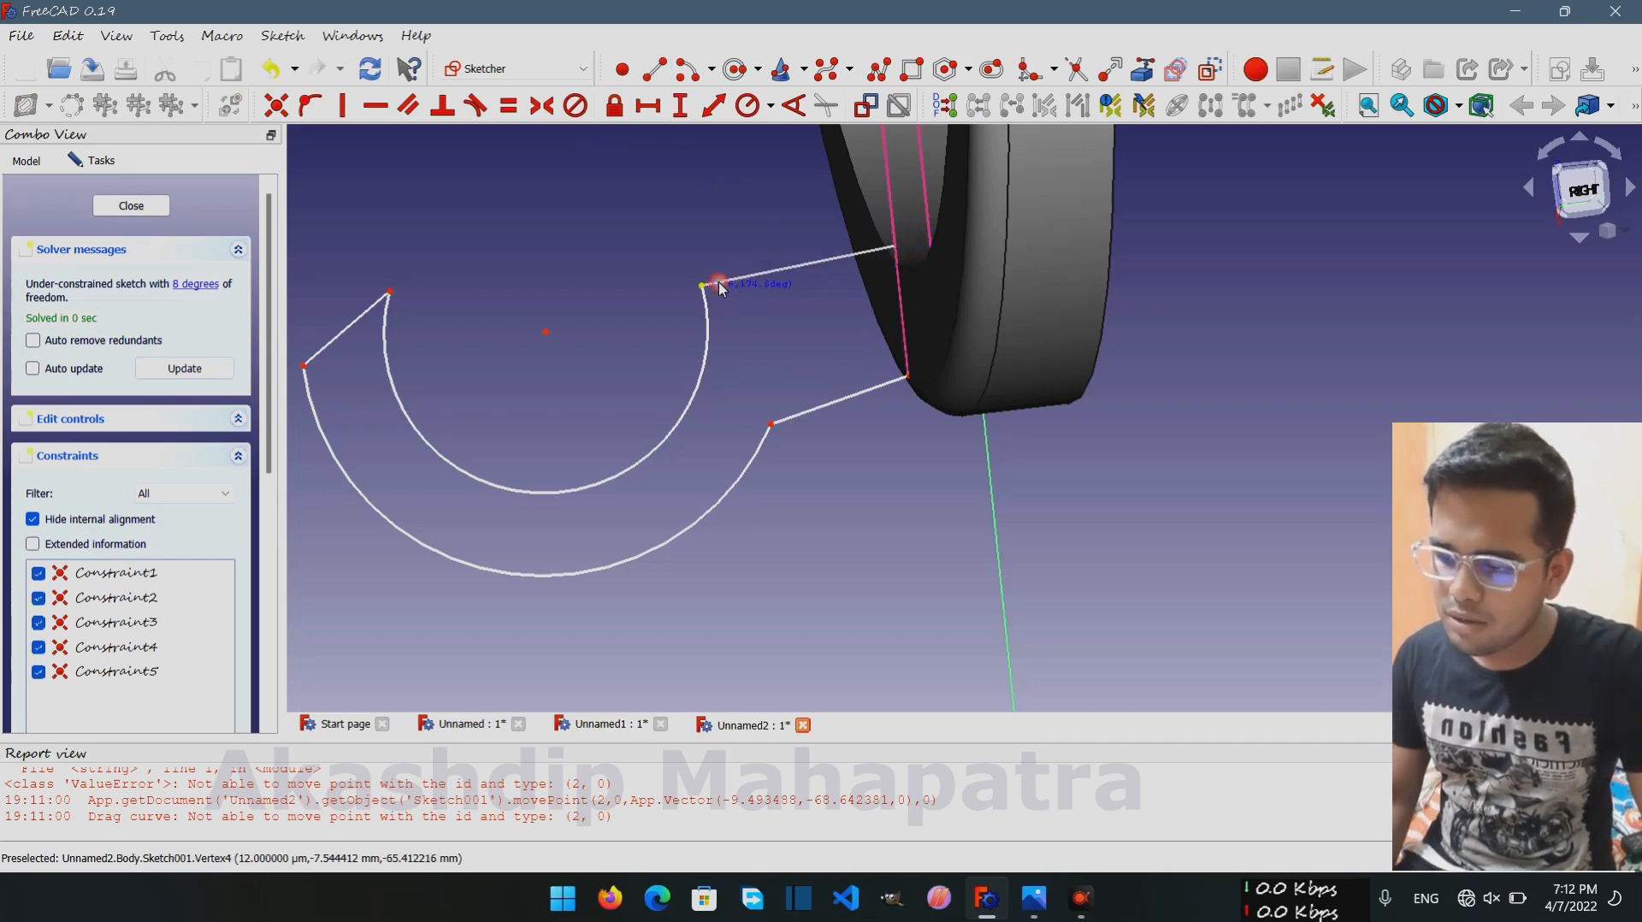
pyautogui.click(718, 285)
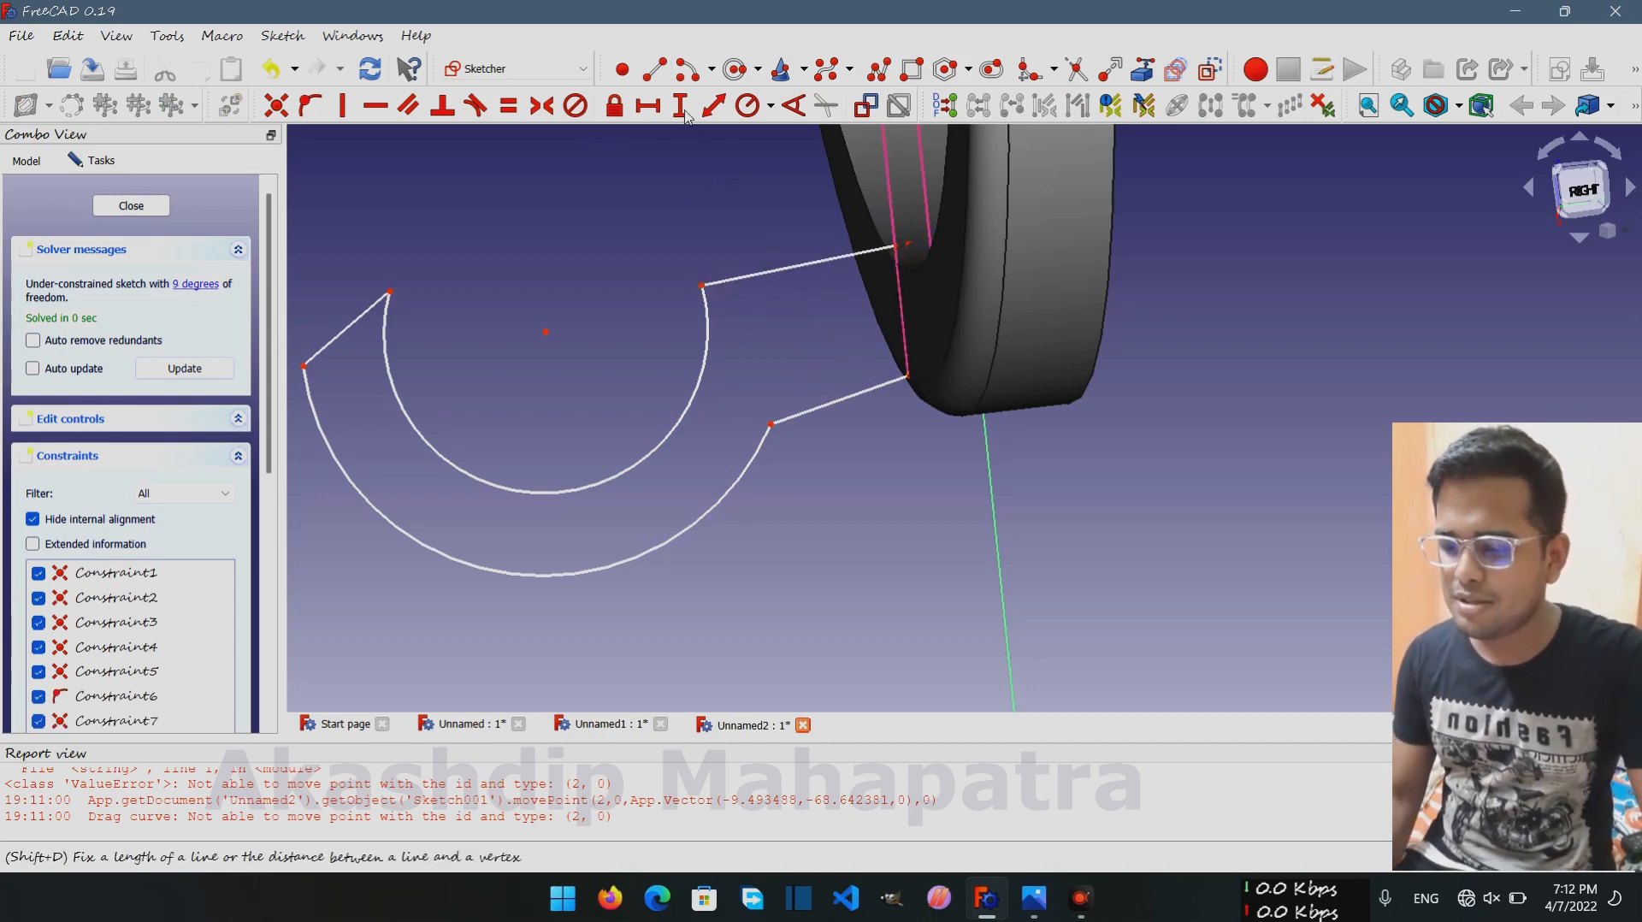
# Try to close the hook profile with a line along the projected edge between the upper and lower lines, and undo the last change
pyautogui.click(659, 74)
pyautogui.scroll(3, 828, 260)
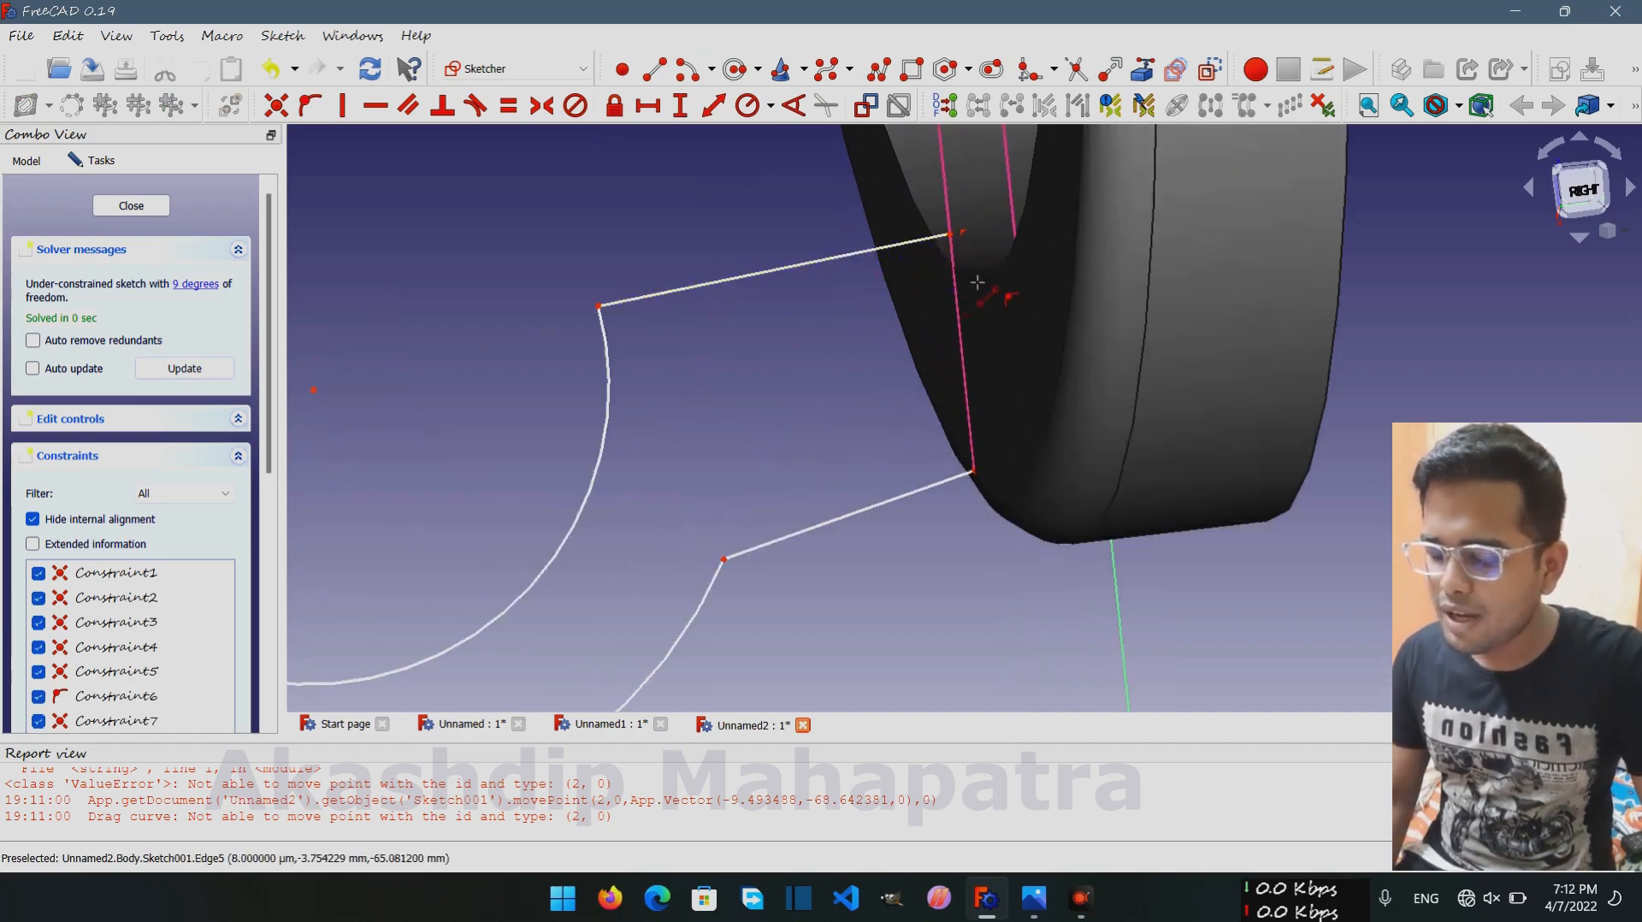
pyautogui.click(957, 244)
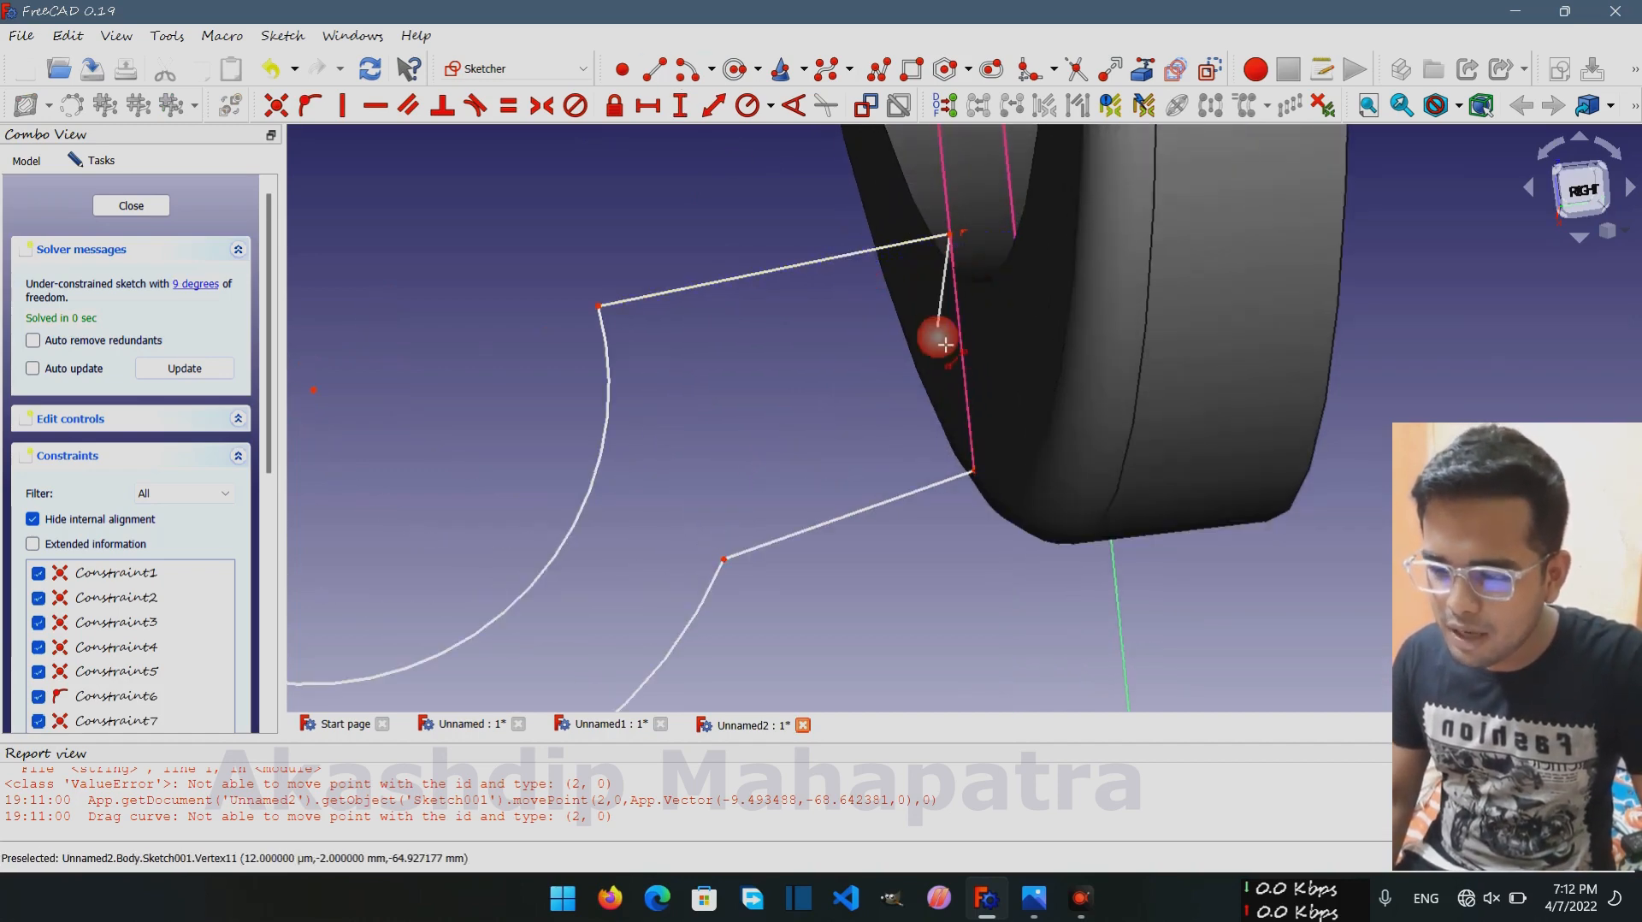
pyautogui.click(975, 473)
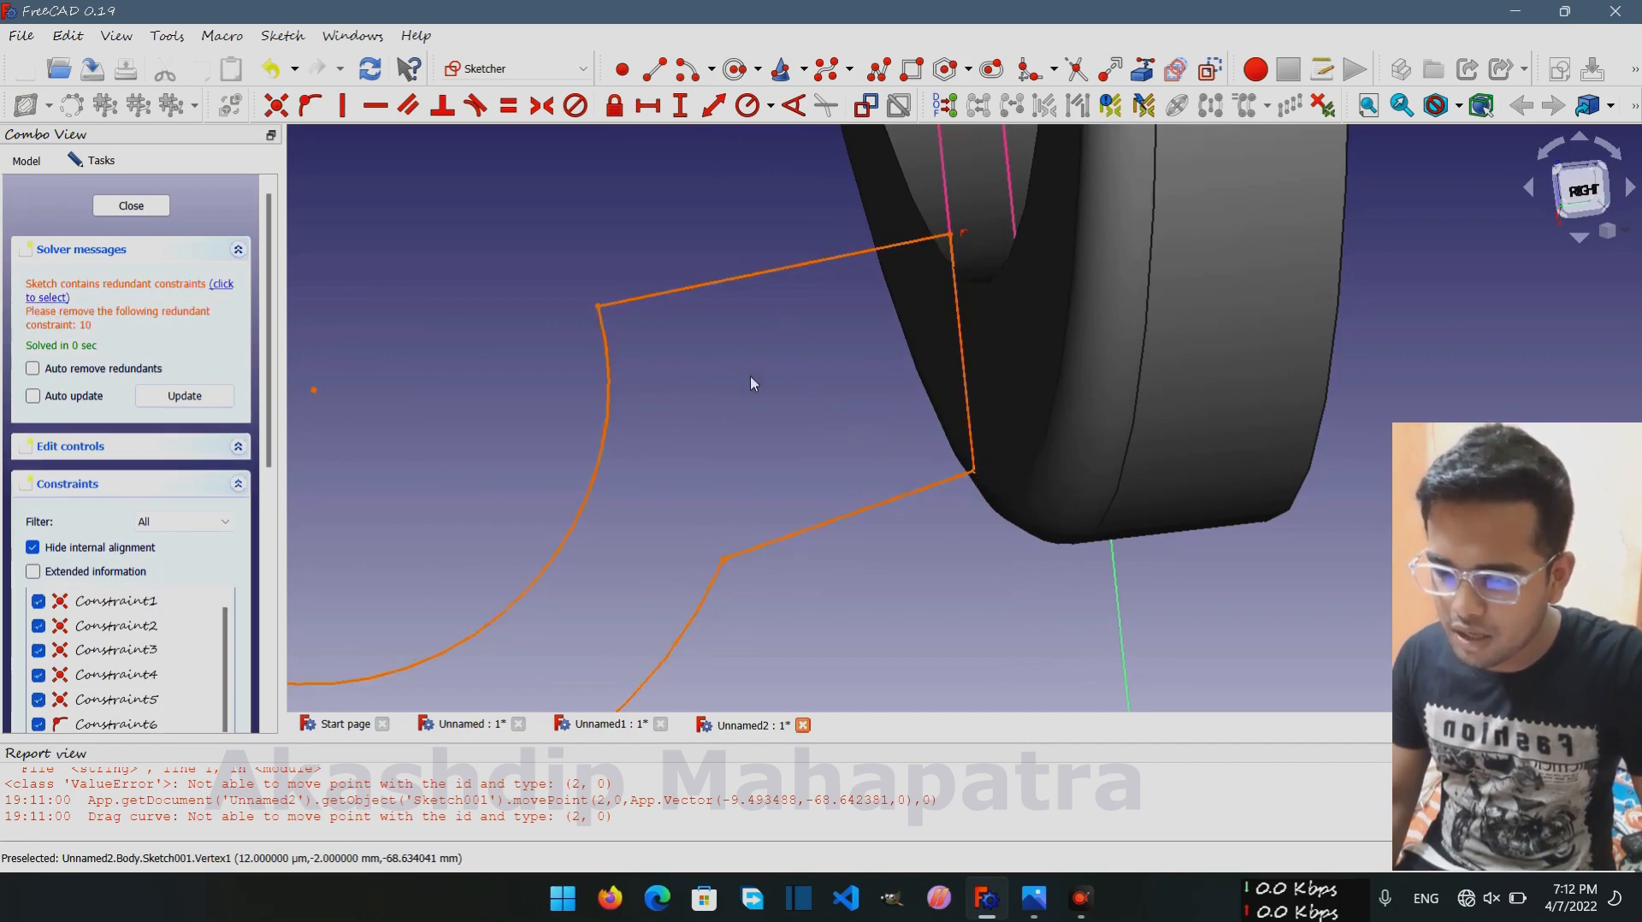
pyautogui.hotkey('ctrl', 'z')
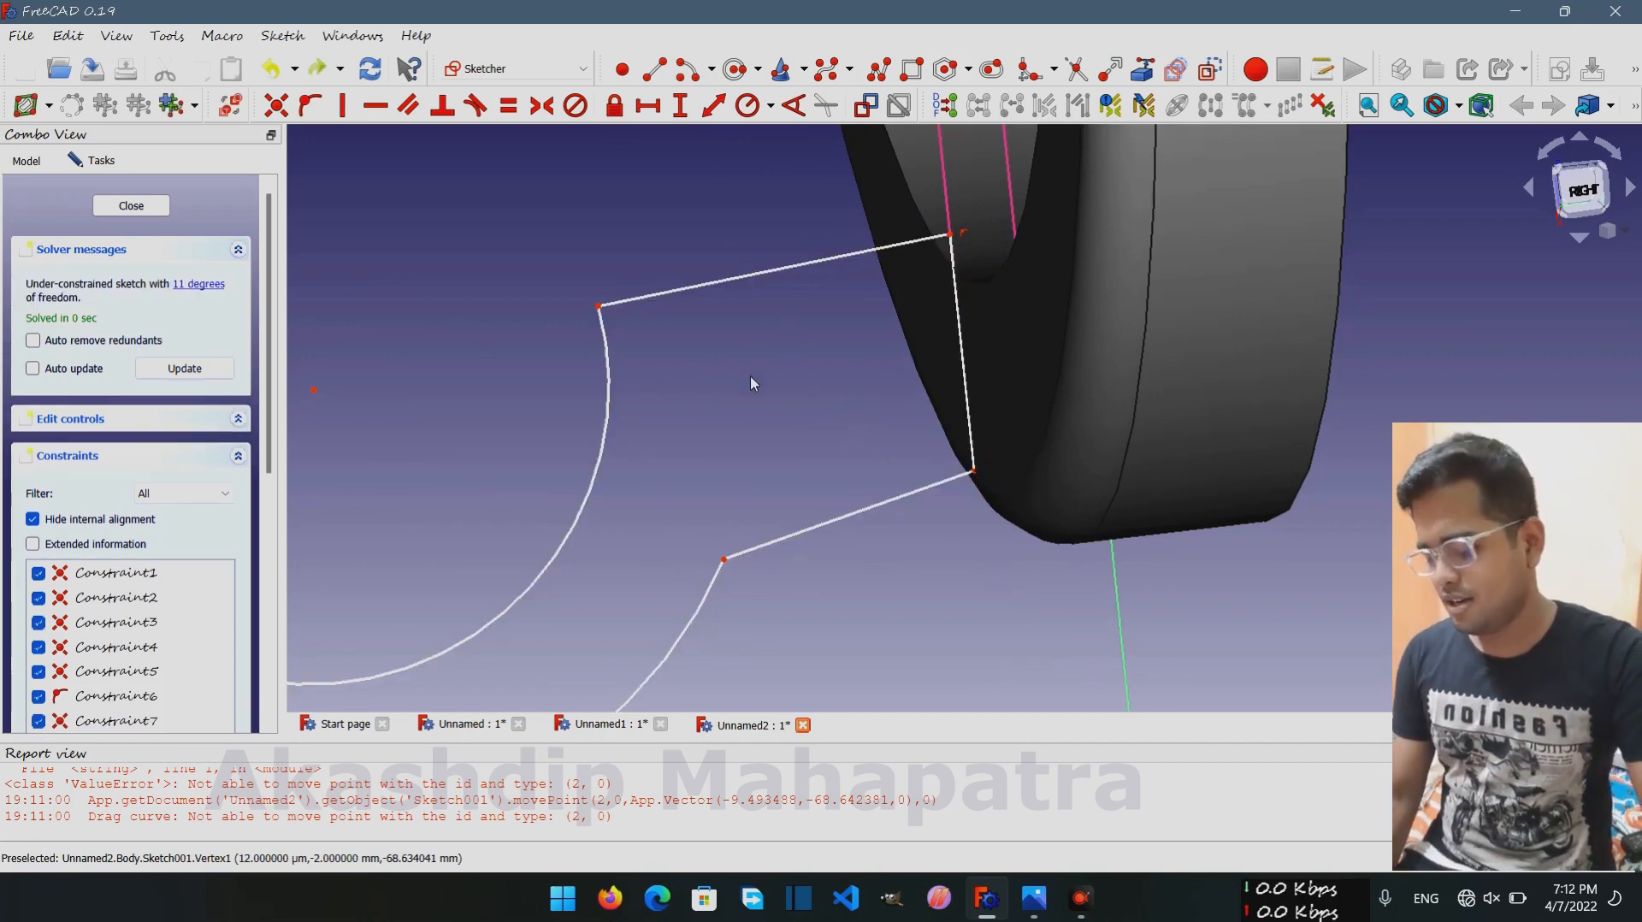
# Examine the lower corner up close to check how the lower line's endpoint meets the closing line and the projected edge
pyautogui.scroll(2, 871, 450)
pyautogui.scroll(3, 873, 452)
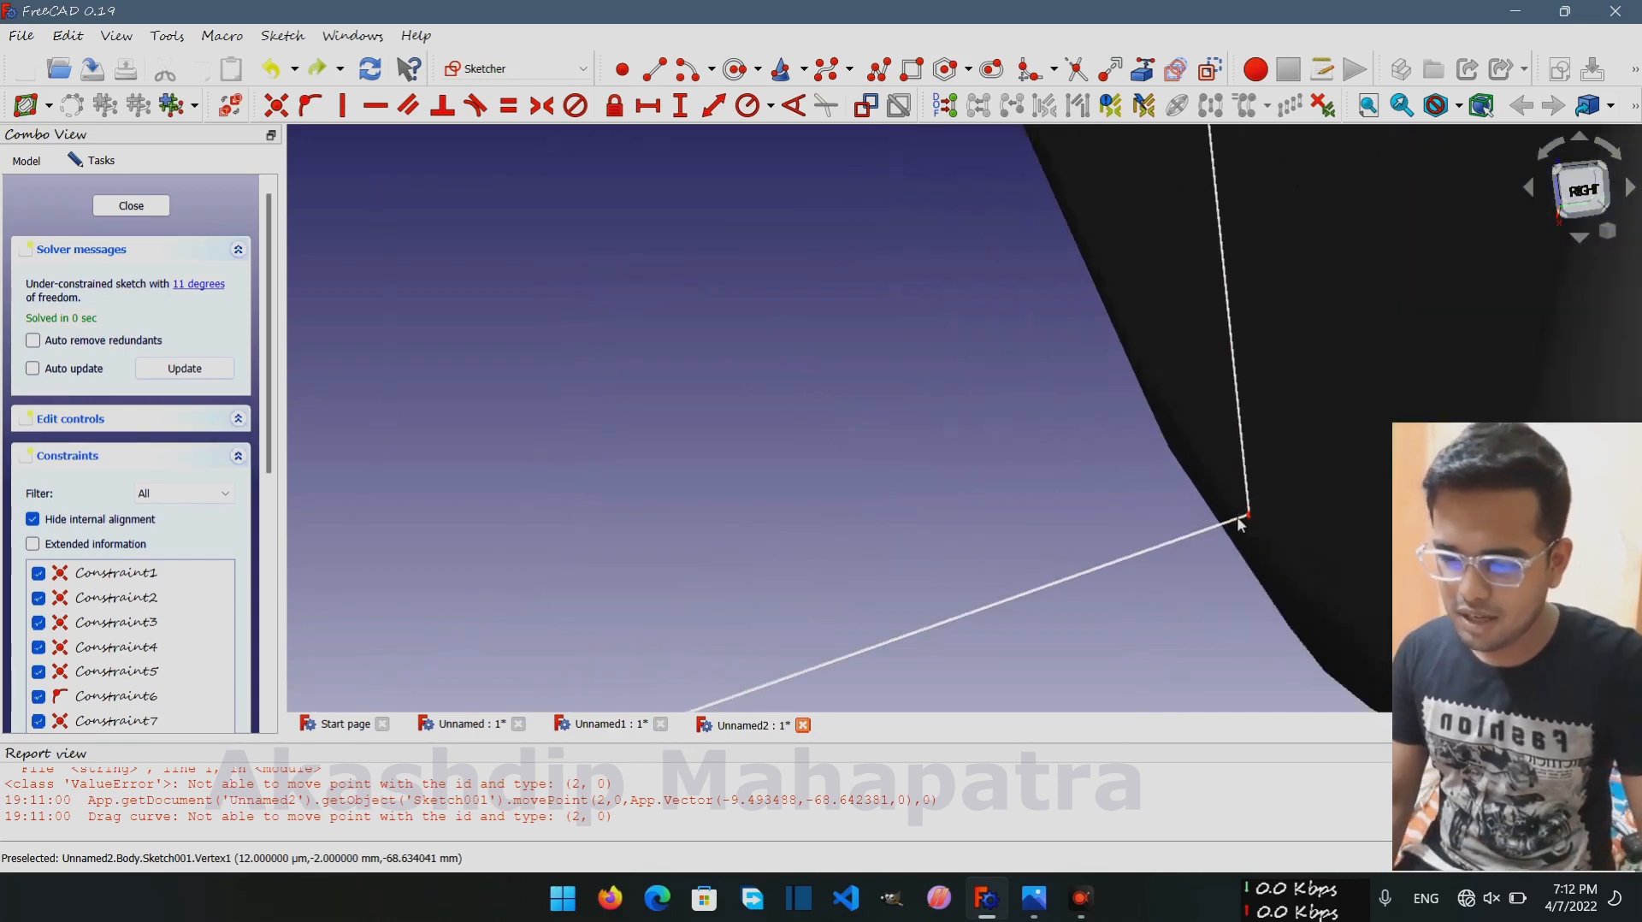
pyautogui.scroll(12, 1273, 518)
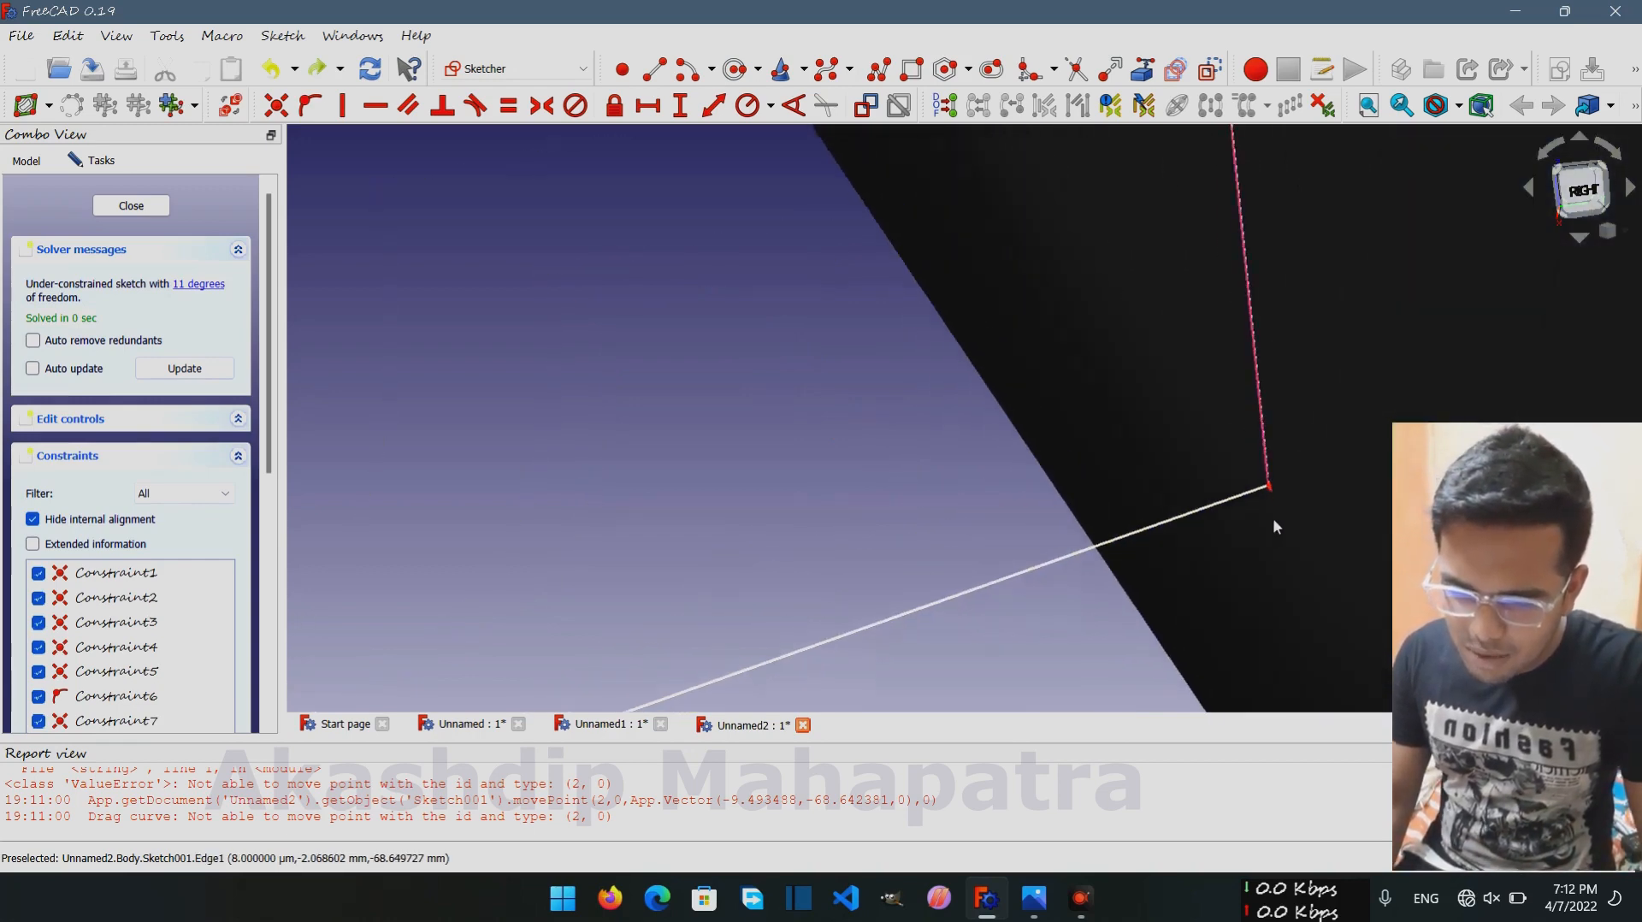
pyautogui.scroll(-2, 1240, 342)
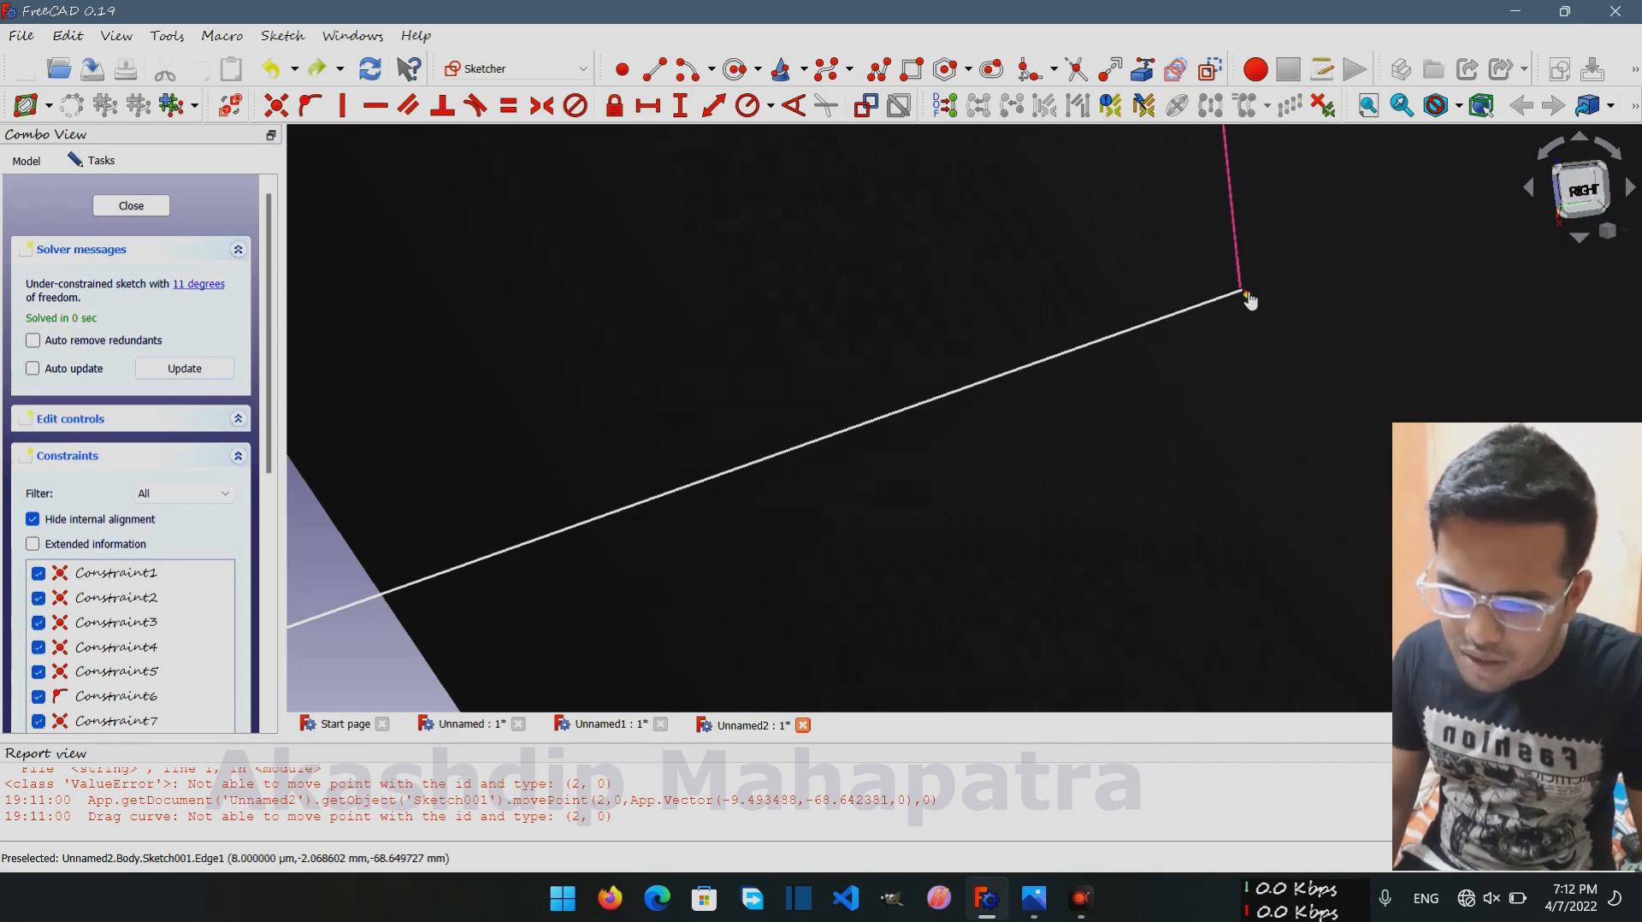
pyautogui.moveTo(1245, 293); pyautogui.dragTo(1226, 301)
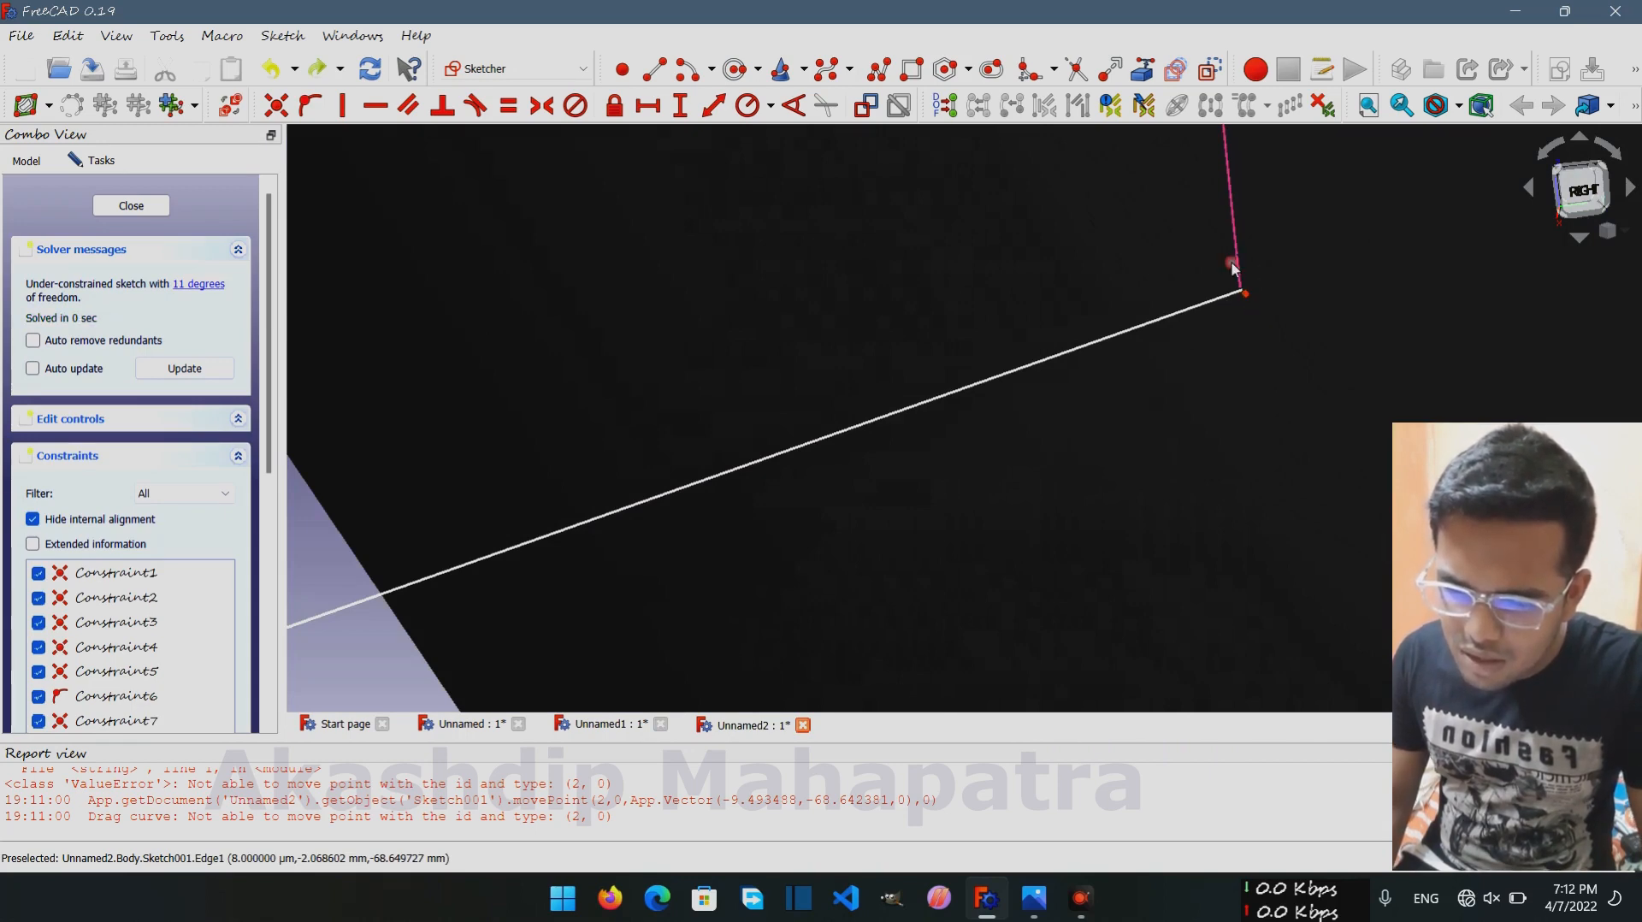
pyautogui.scroll(12, 1230, 262)
pyautogui.moveTo(1212, 270); pyautogui.dragTo(1153, 450, button='middle')
pyautogui.scroll(-2, 1153, 451)
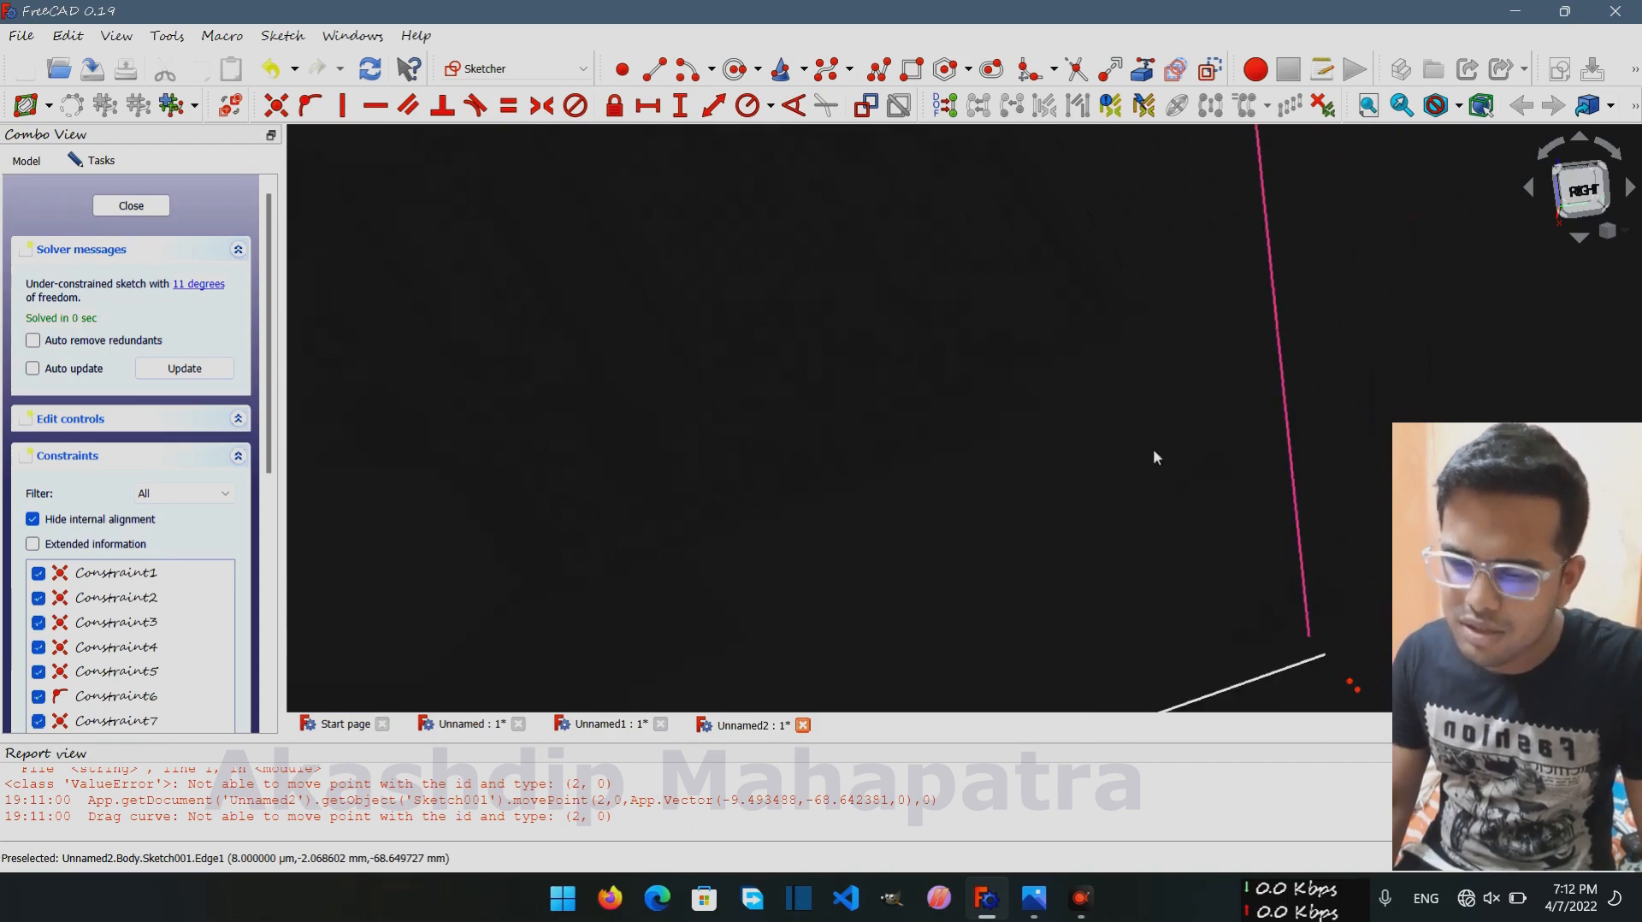
pyautogui.scroll(-8, 1153, 452)
pyautogui.scroll(-6, 1213, 396)
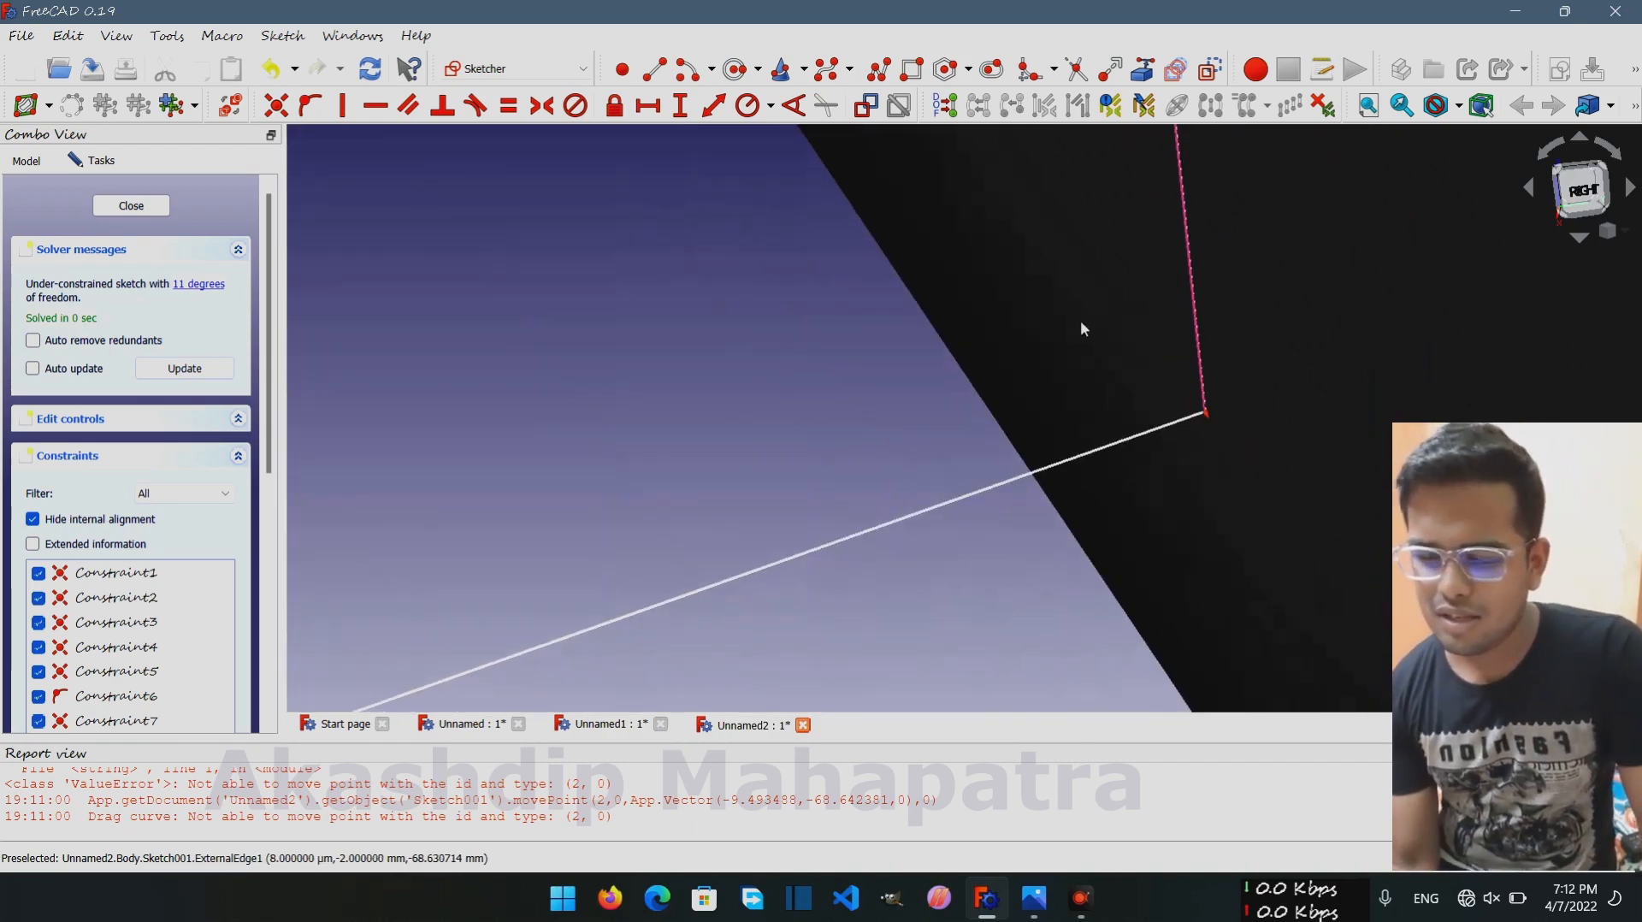
pyautogui.moveTo(1081, 327); pyautogui.dragTo(960, 582, button='middle')
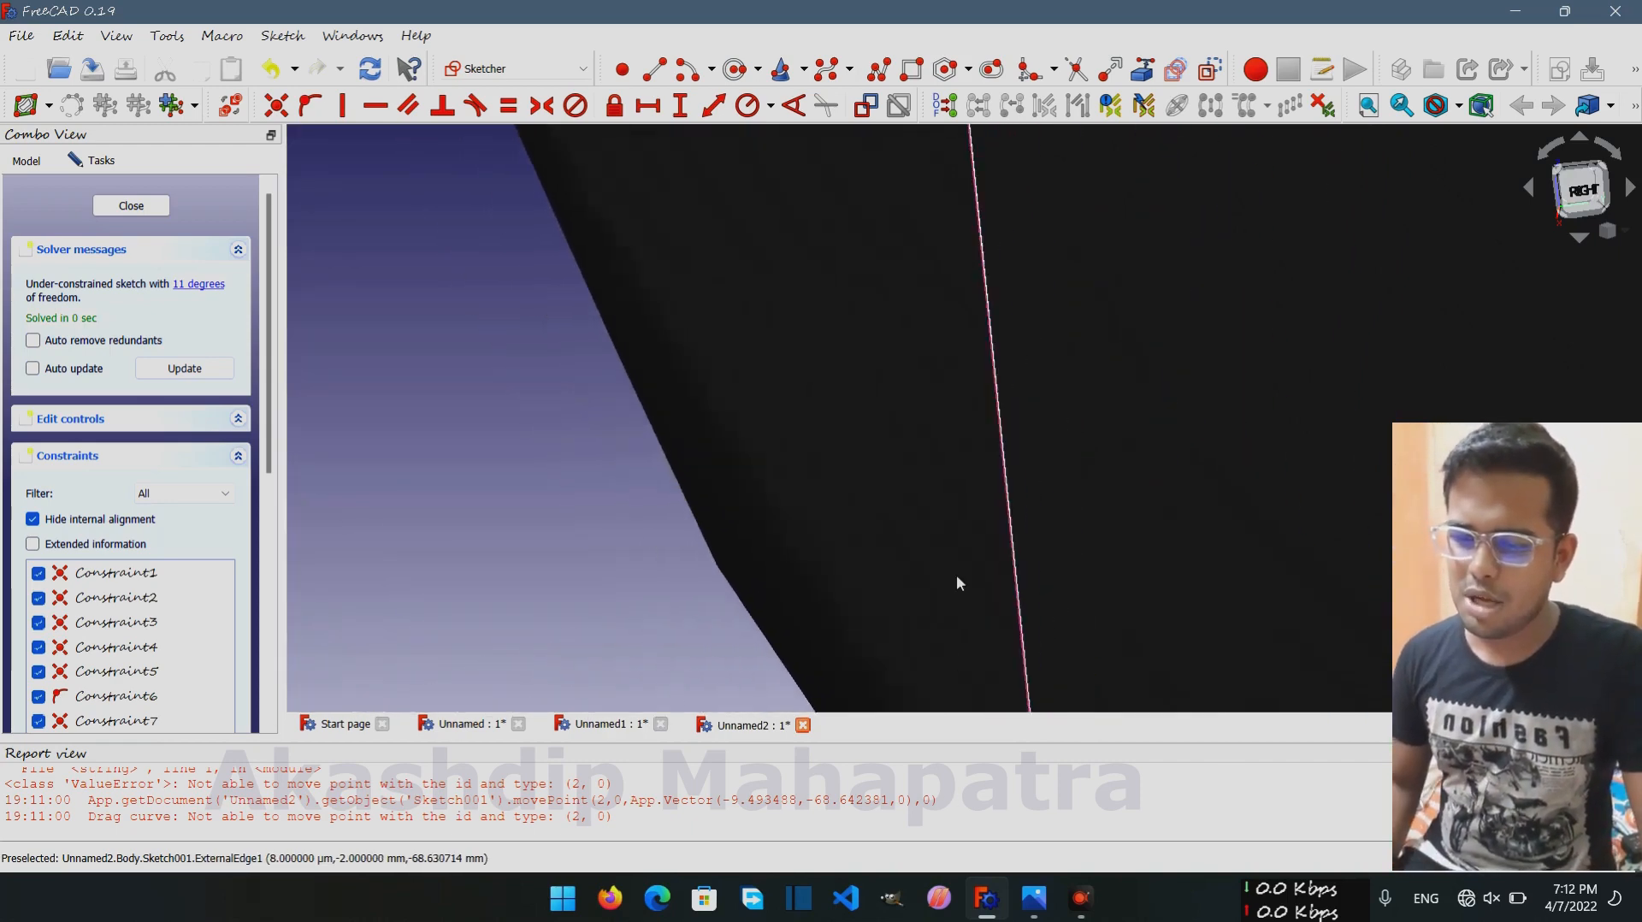
pyautogui.scroll(-10, 960, 582)
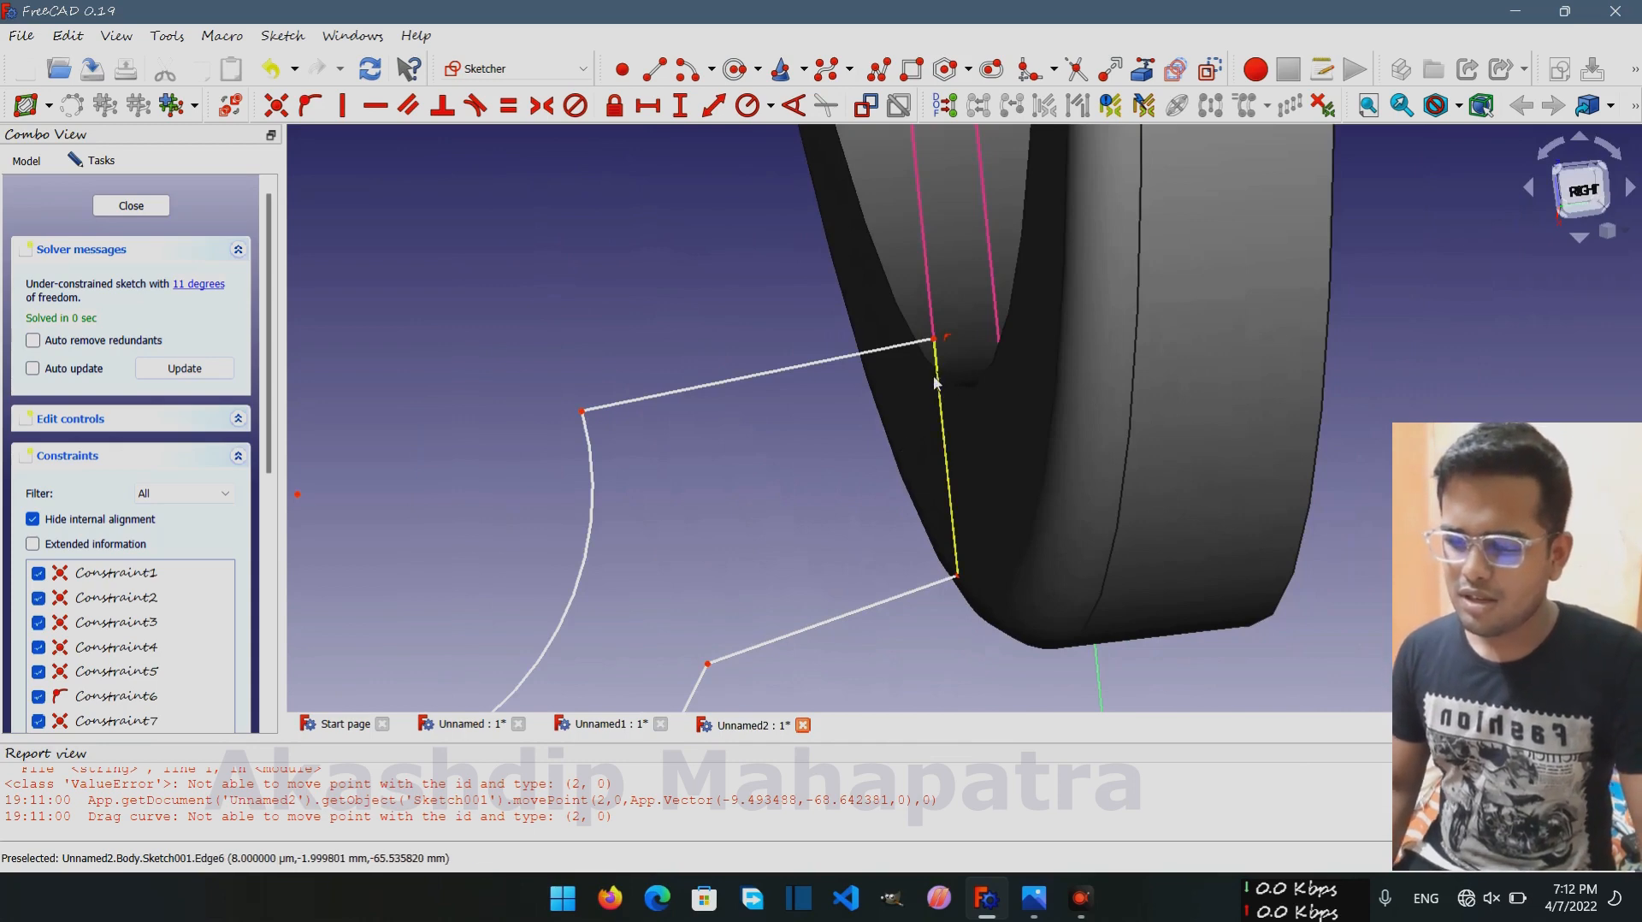
# Replace the closing line on the projected edge with a new line joining the upper and lower lines just outside the clip
pyautogui.click(937, 381)
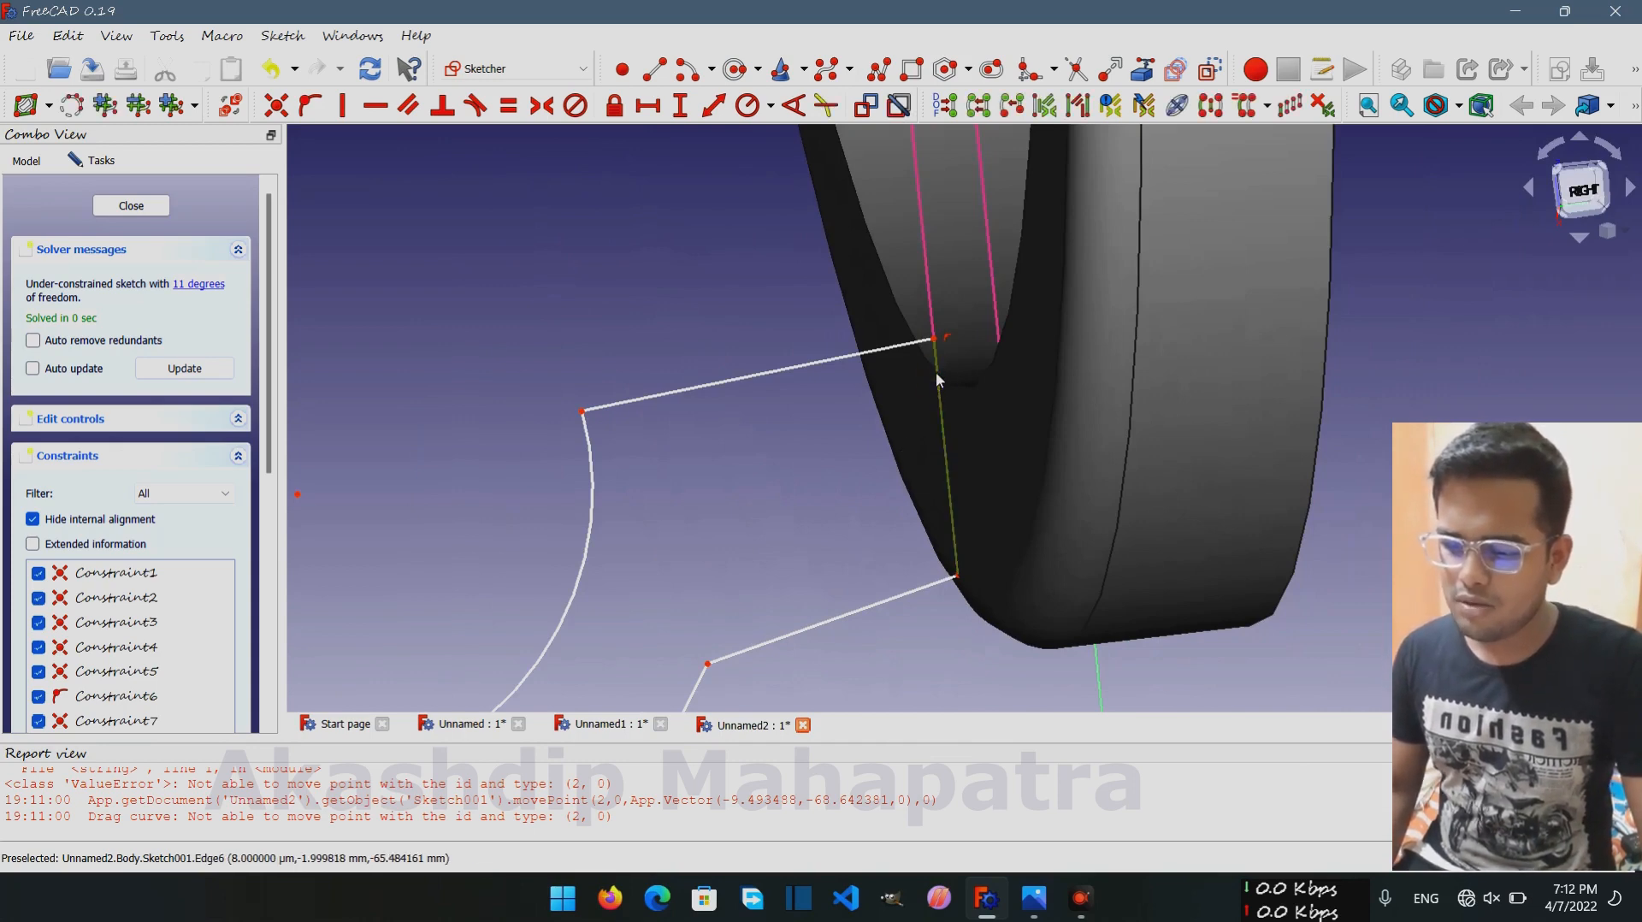
pyautogui.press('Delete')
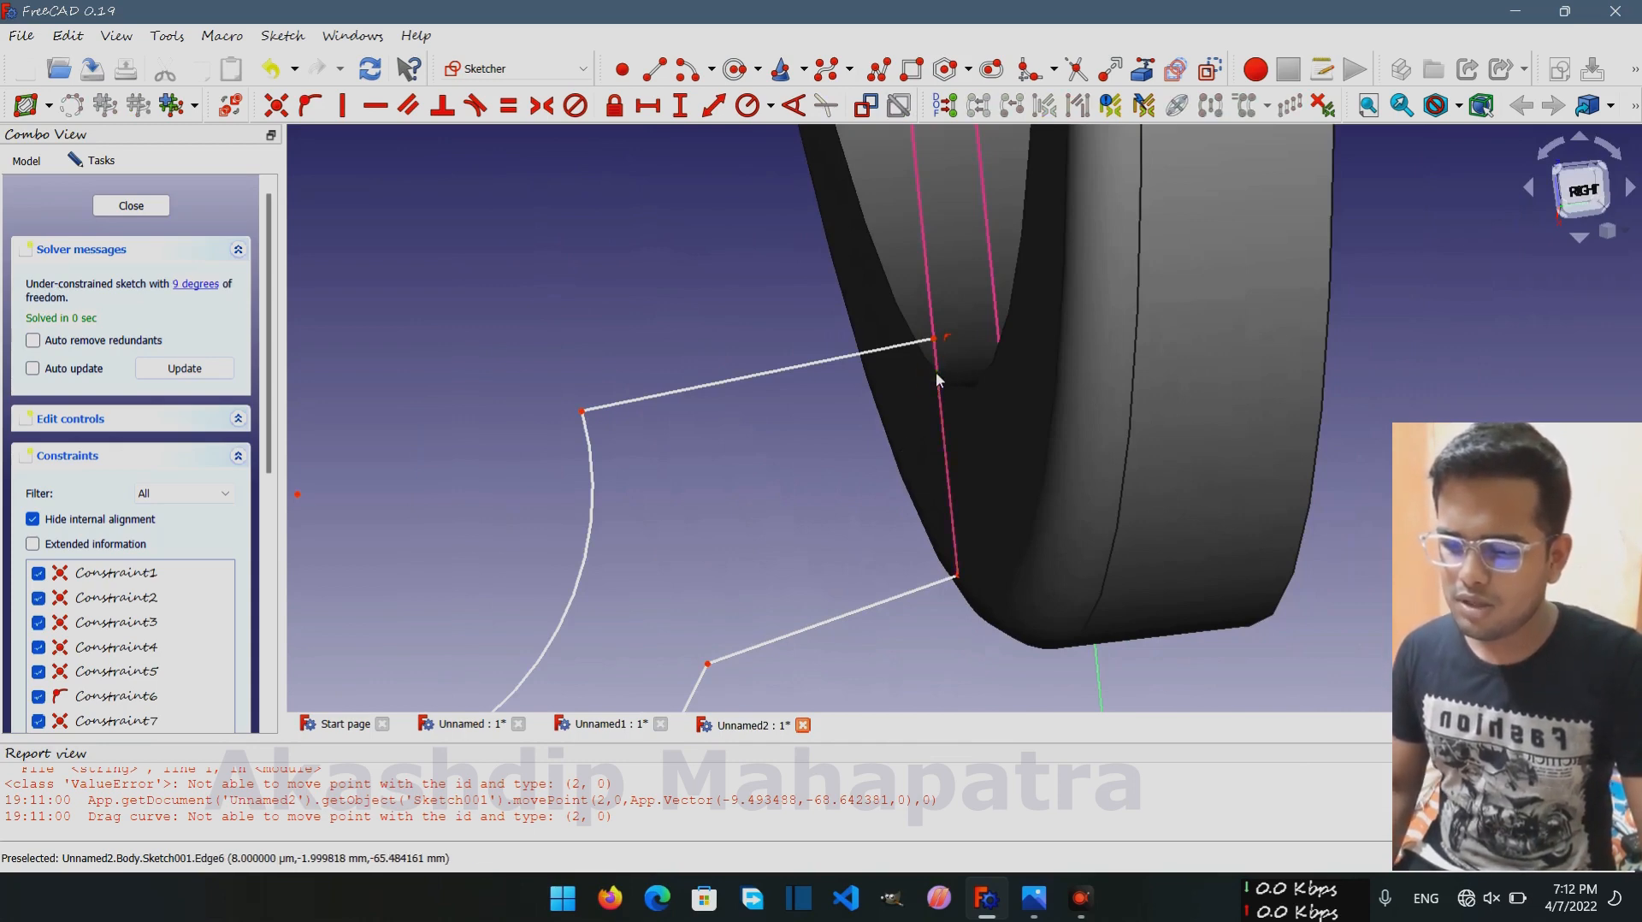
pyautogui.click(656, 71)
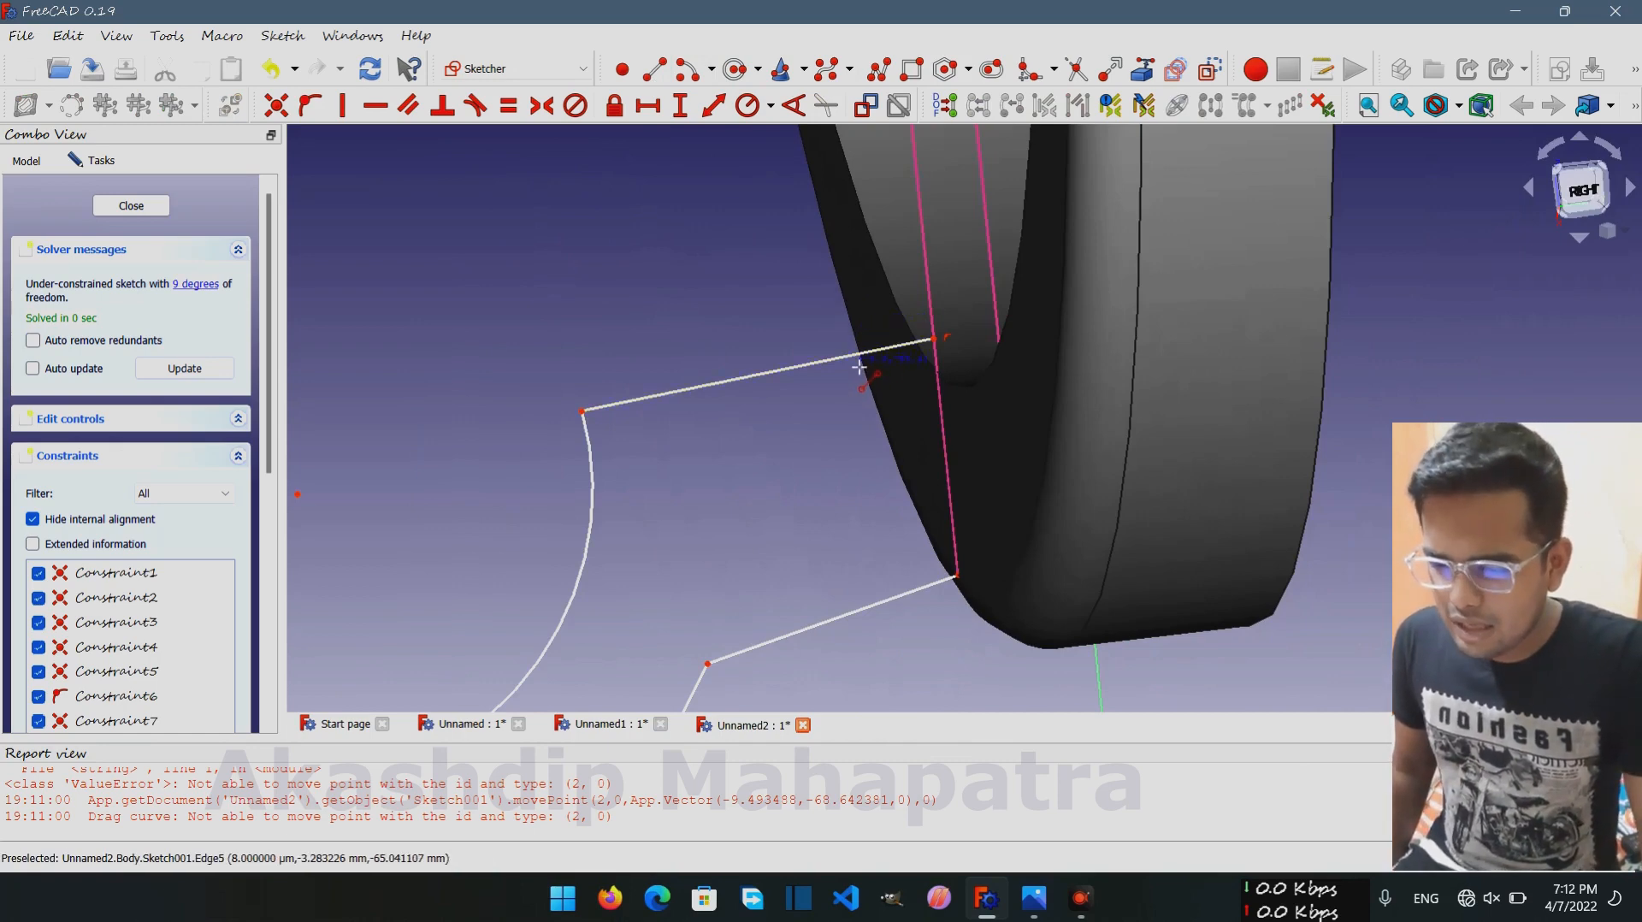
pyautogui.click(852, 358)
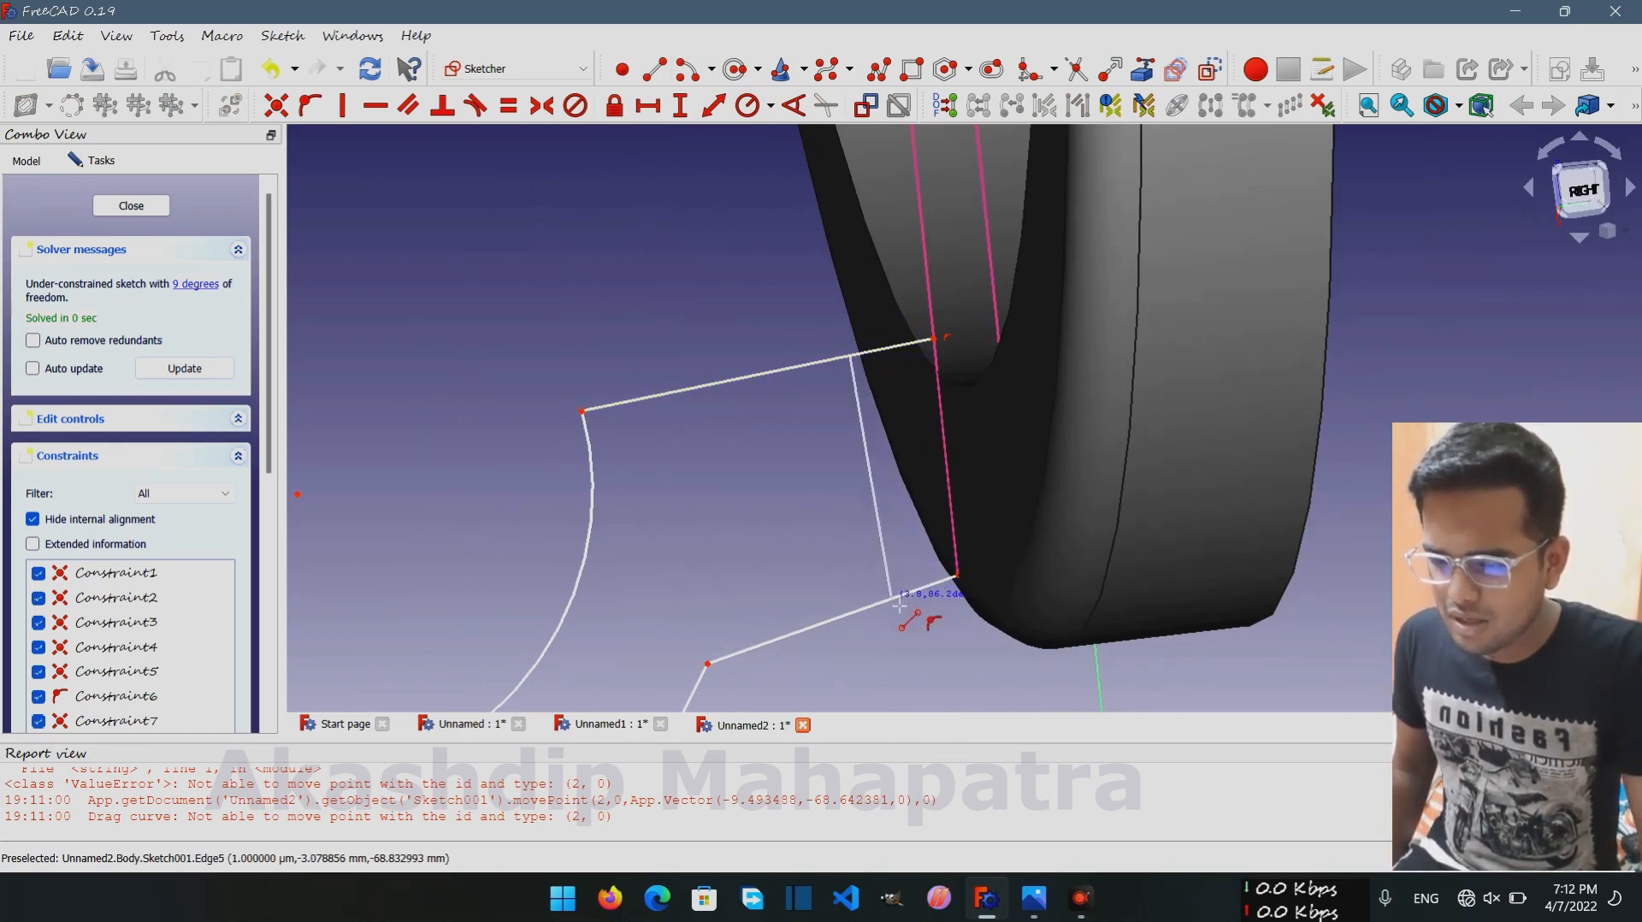
pyautogui.click(891, 600)
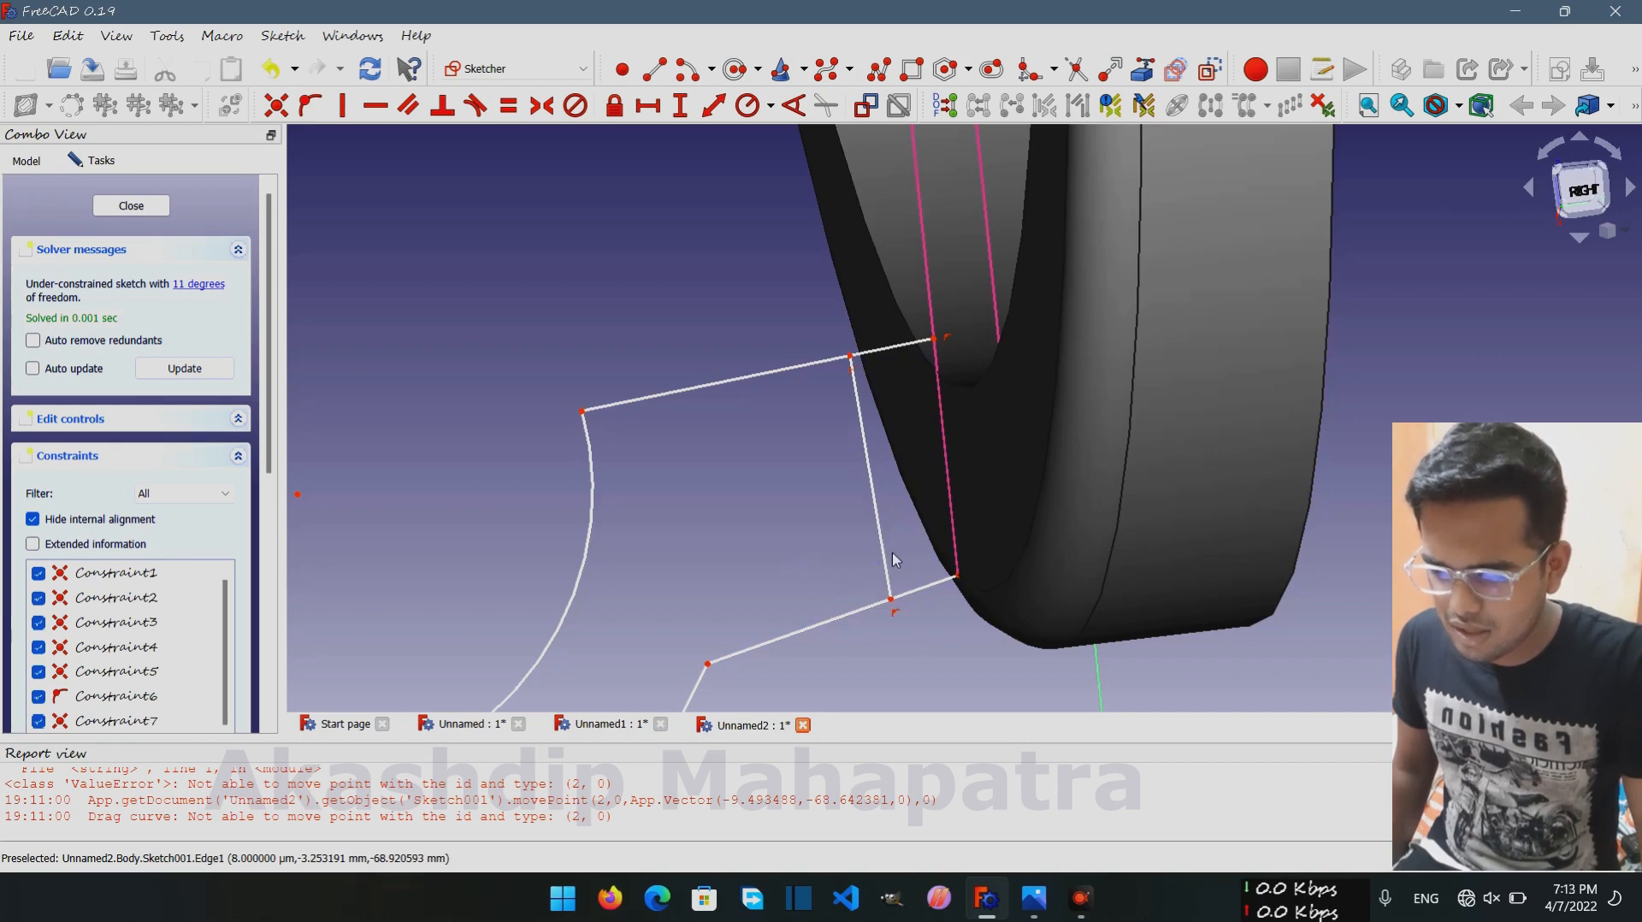
# Constrain the new closing line to be vertical and move it close to the projected front-face edge
pyautogui.scroll(2, 885, 505)
pyautogui.moveTo(865, 474); pyautogui.dragTo(982, 453)
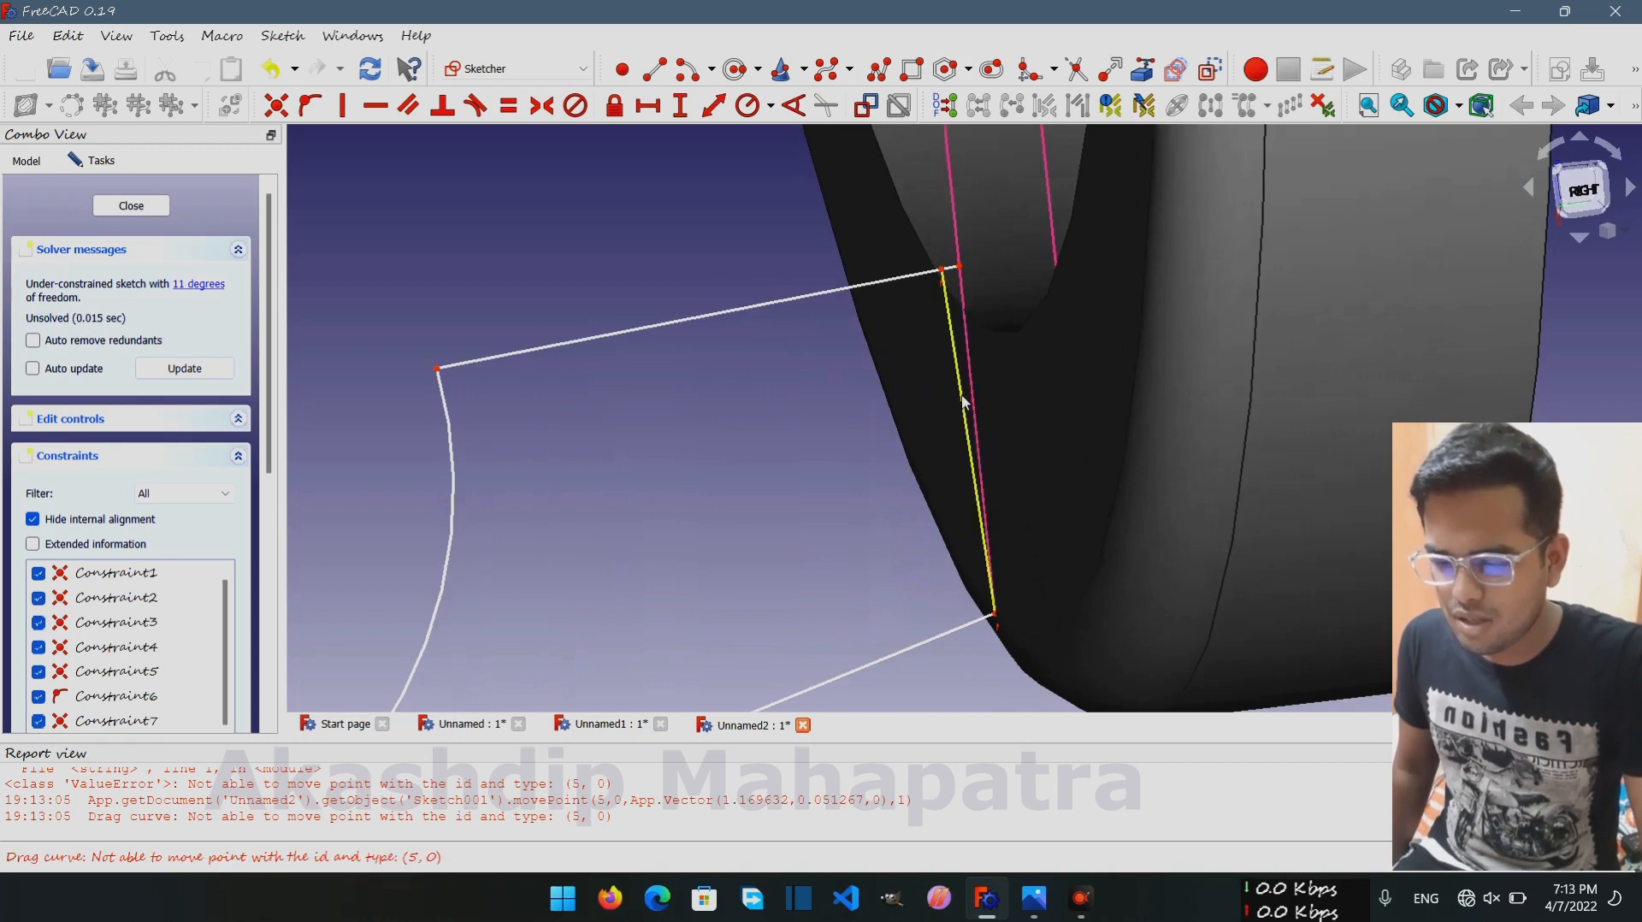
pyautogui.click(962, 402)
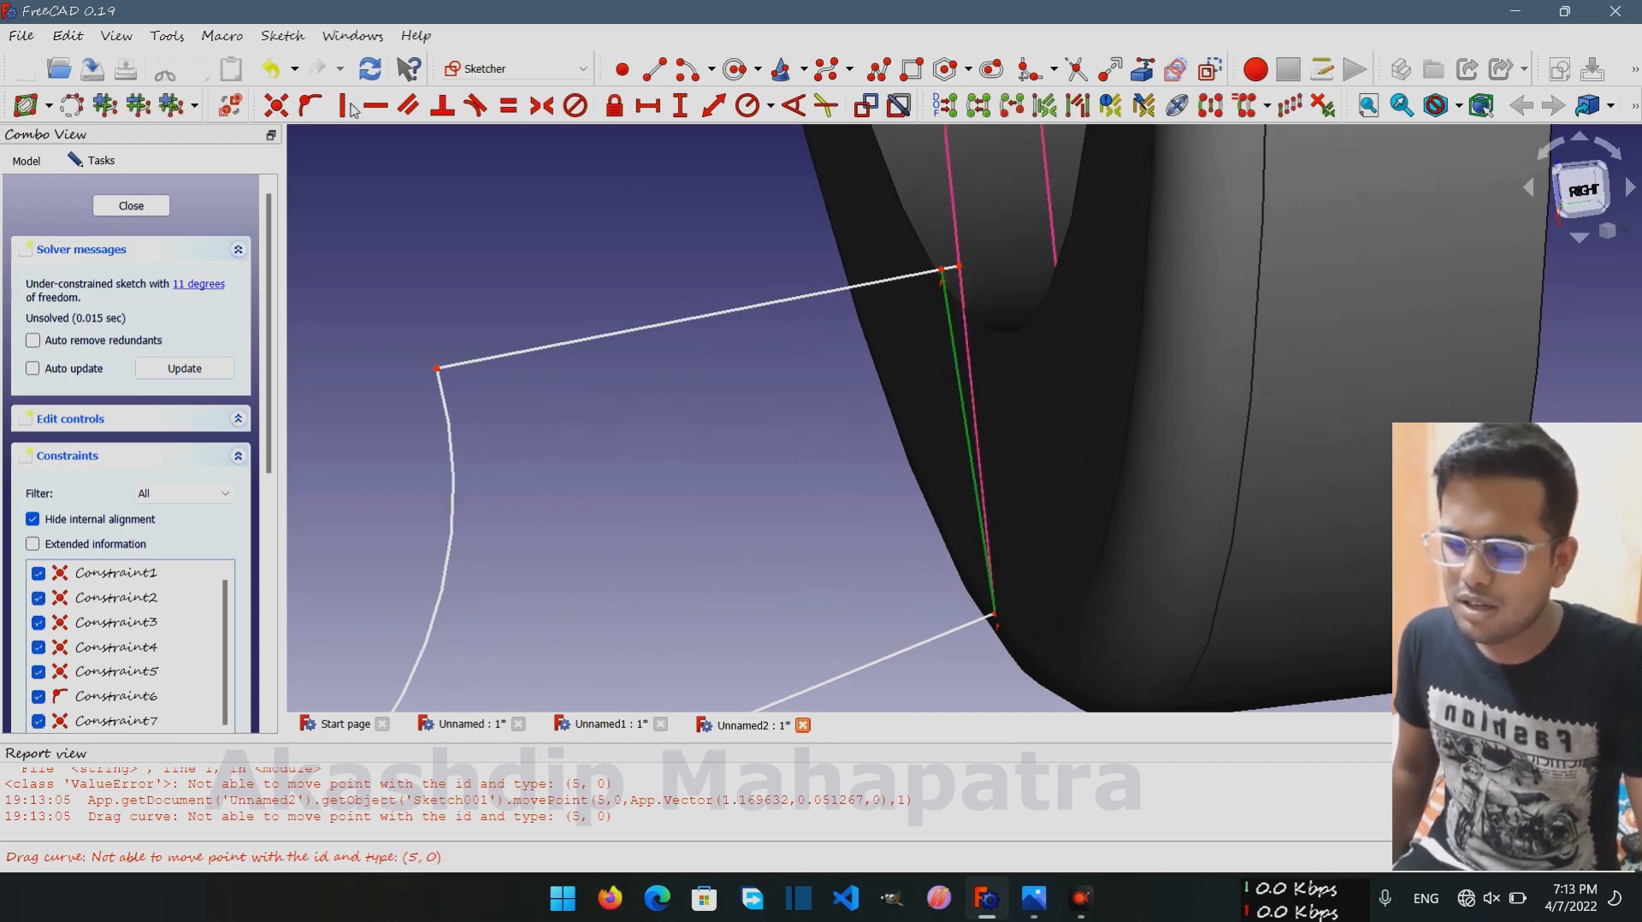
pyautogui.click(351, 108)
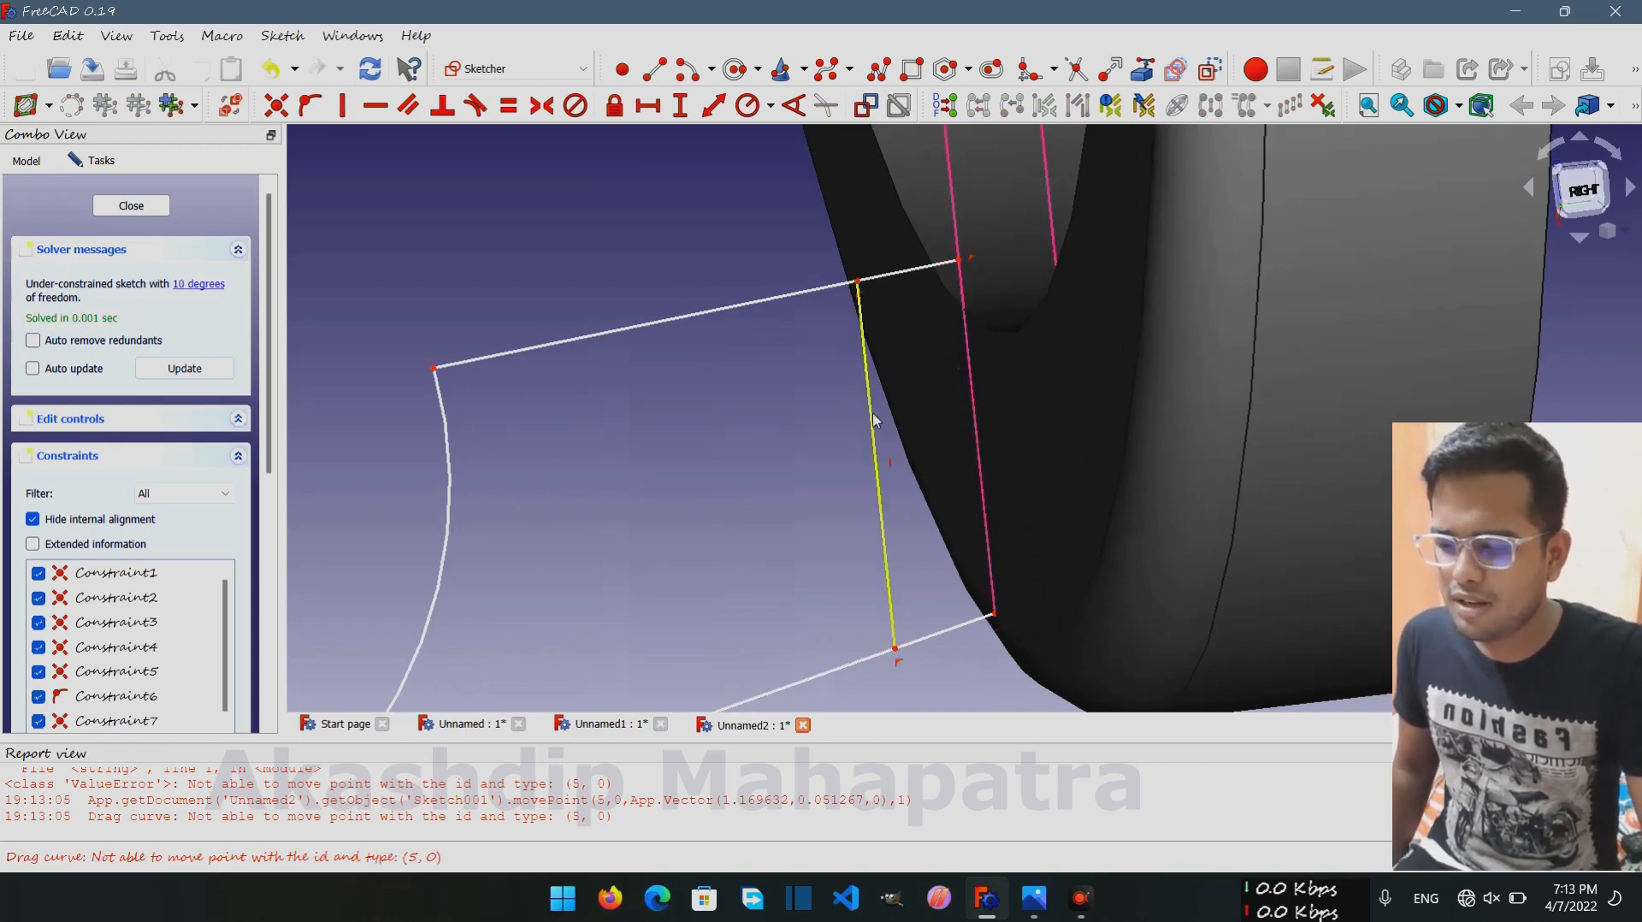
pyautogui.moveTo(883, 425)
pyautogui.mouseDown()
pyautogui.moveTo(973, 403)
pyautogui.moveTo(960, 388)
pyautogui.mouseUp()
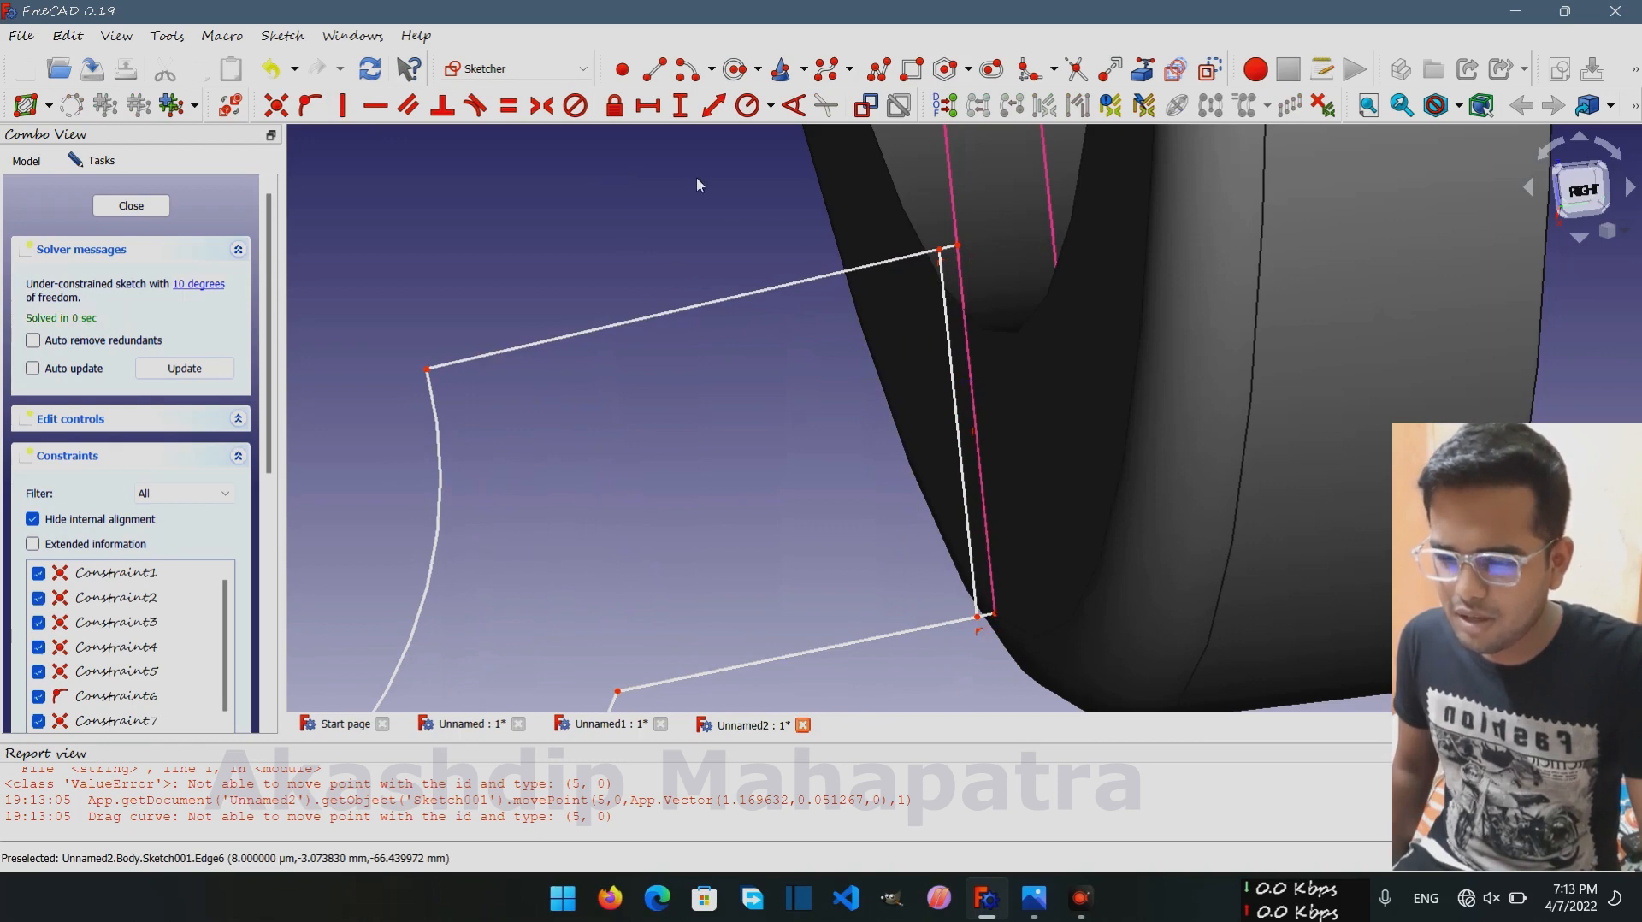
# Constrain the closing line's upper endpoint to lie on the projected front-face edge
pyautogui.click(948, 235)
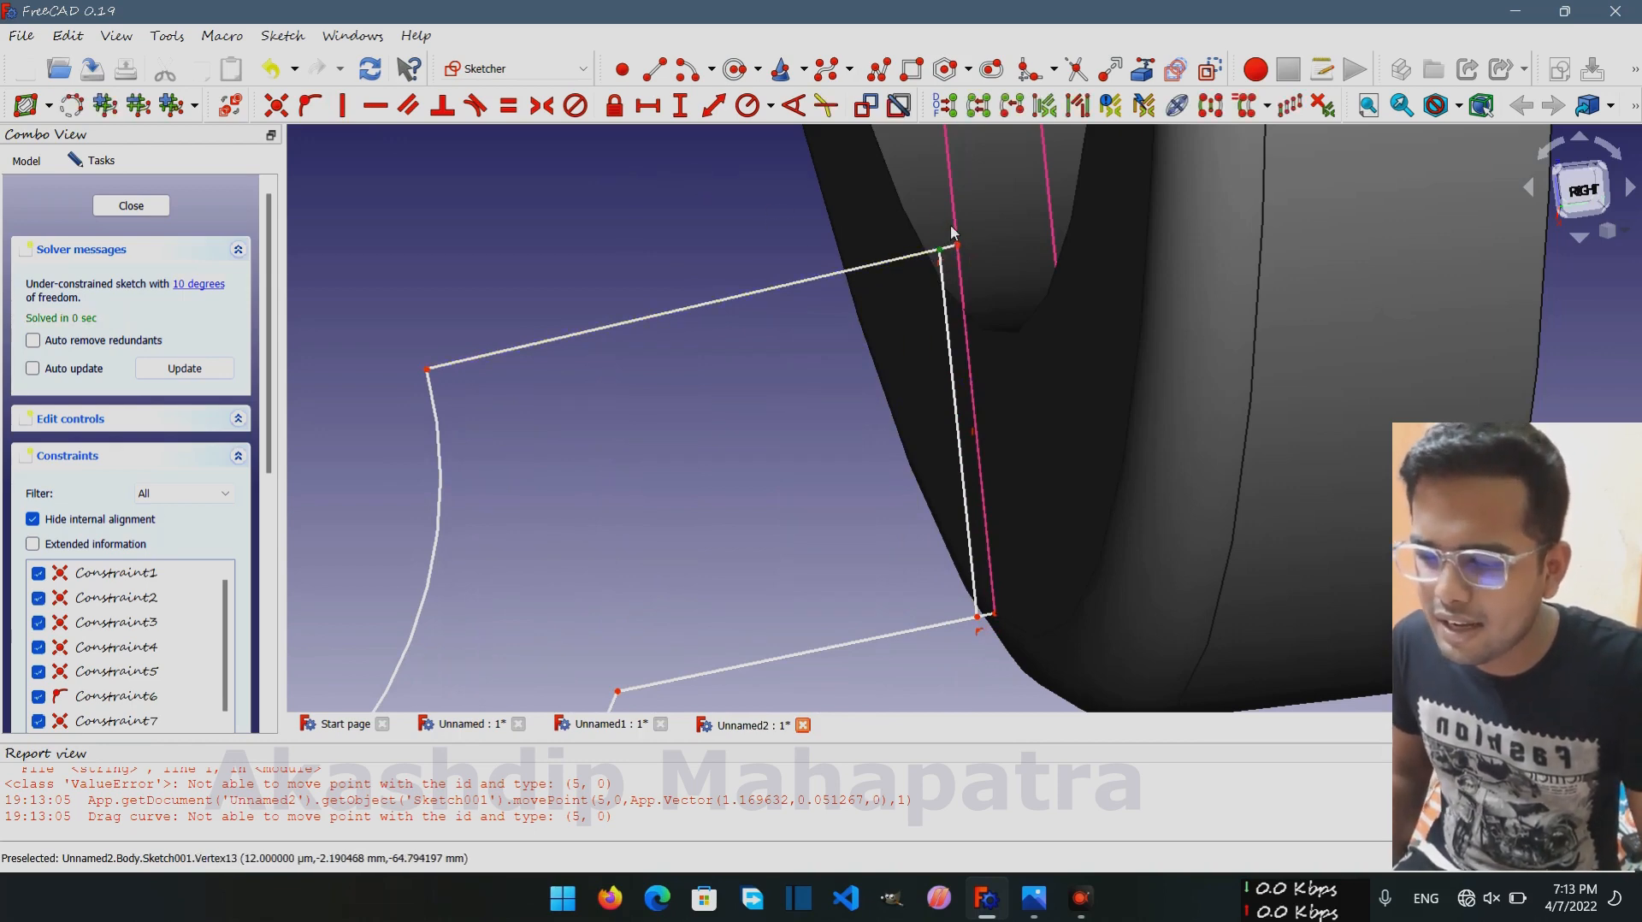
pyautogui.click(309, 105)
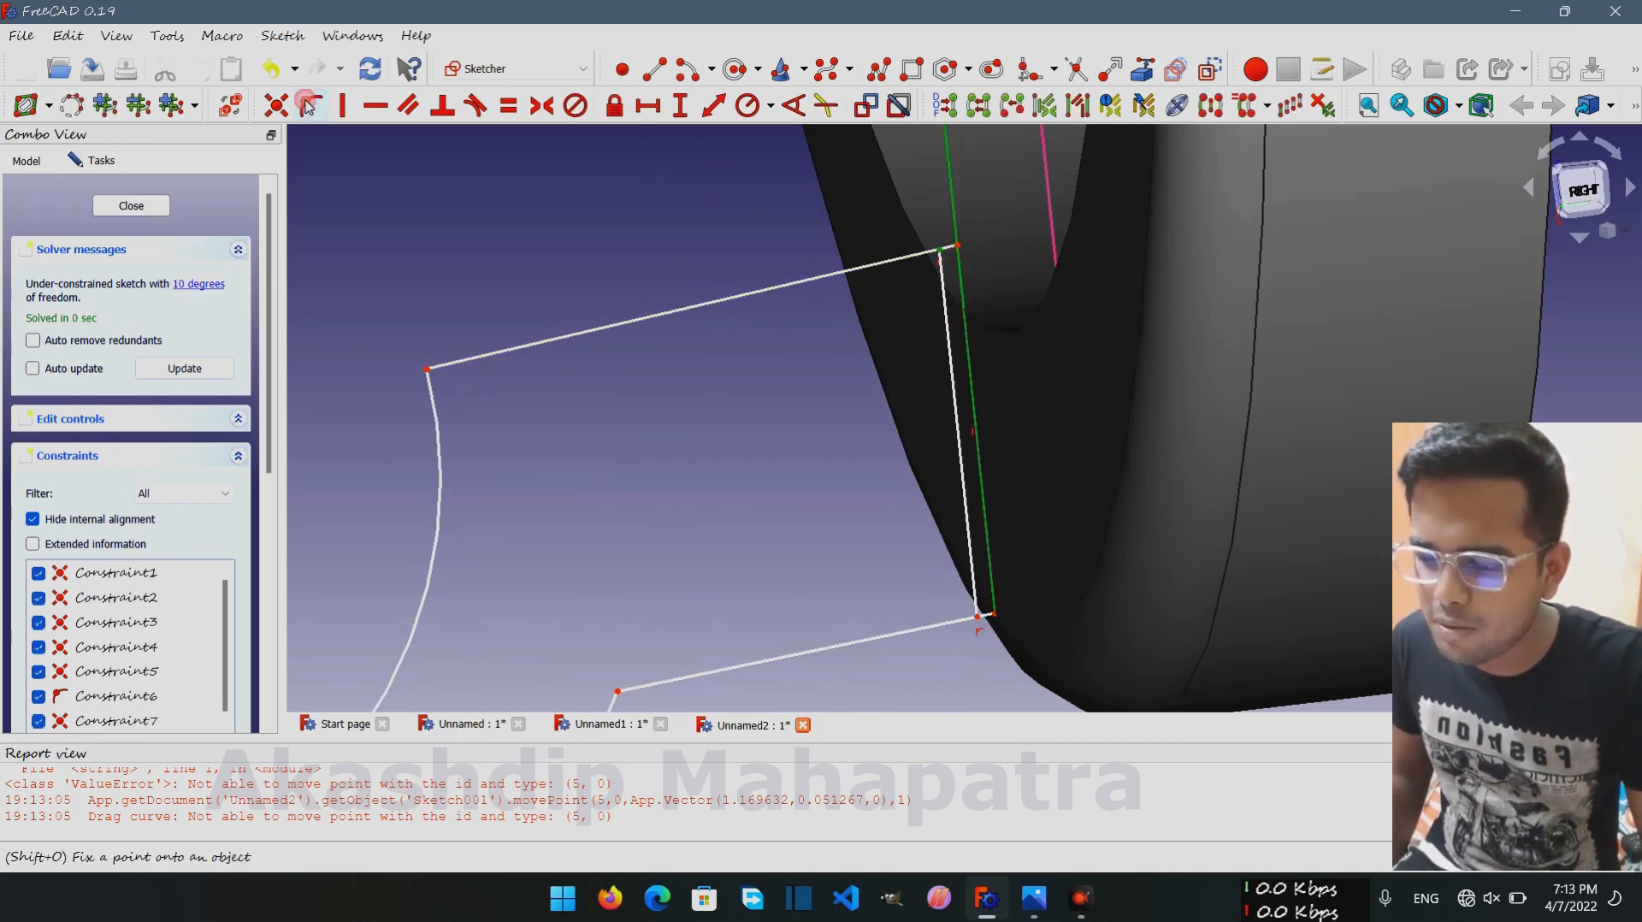
pyautogui.scroll(-1, 718, 537)
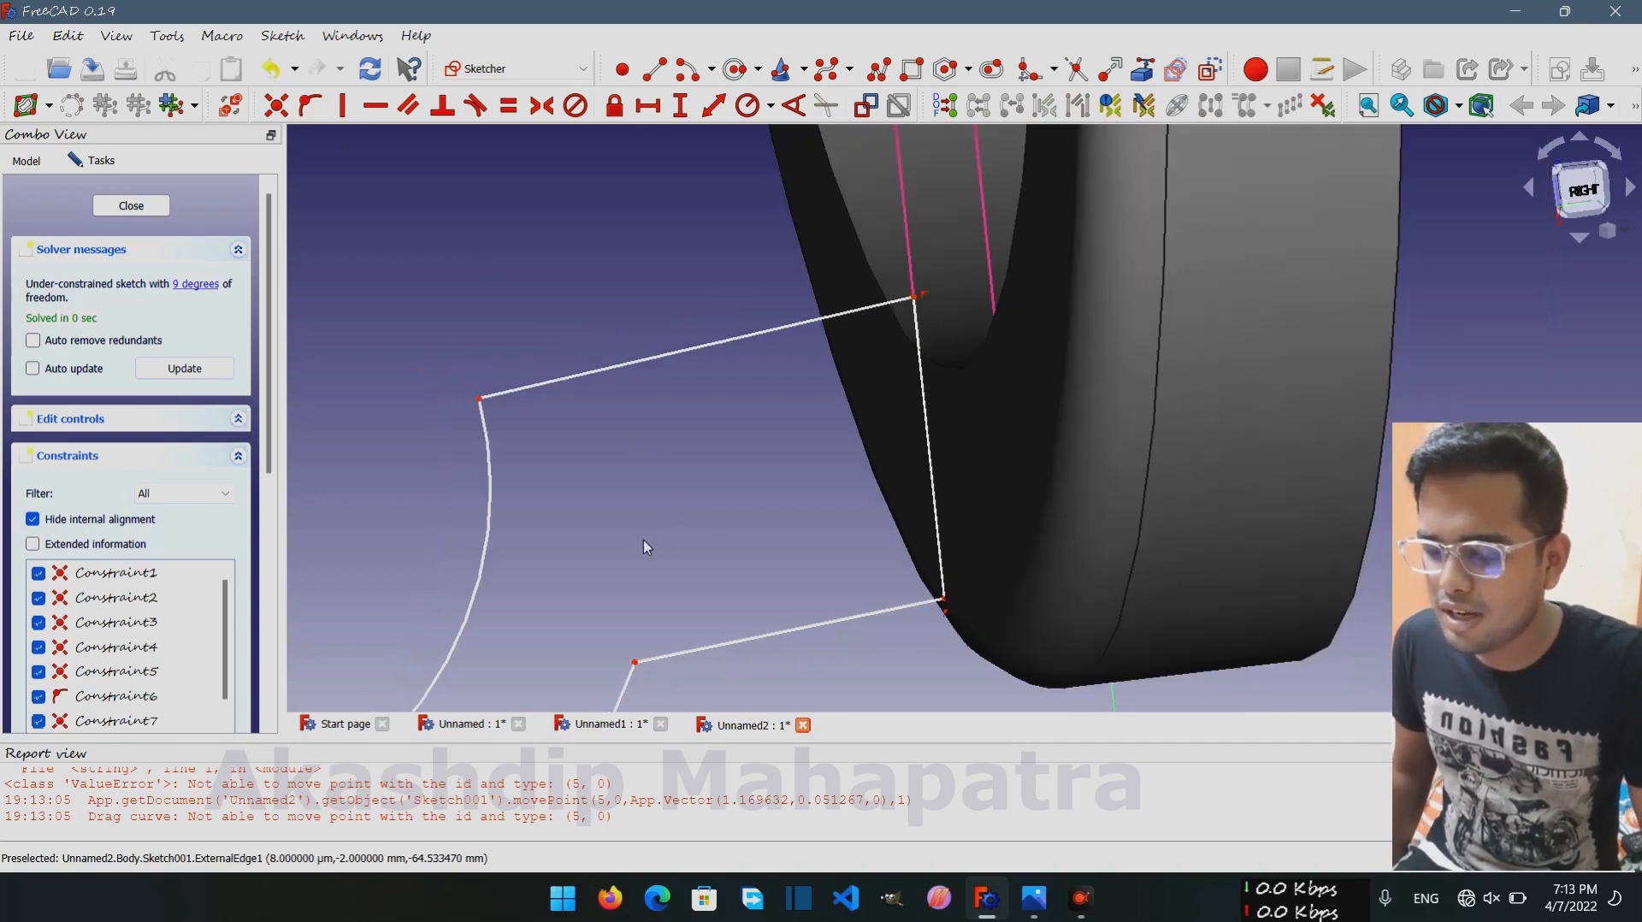
# Move the hook's upper line down toward the lower line to make the connecting stem narrower
pyautogui.moveTo(643, 541); pyautogui.dragTo(721, 473, button='middle')
pyautogui.scroll(1, 690, 257)
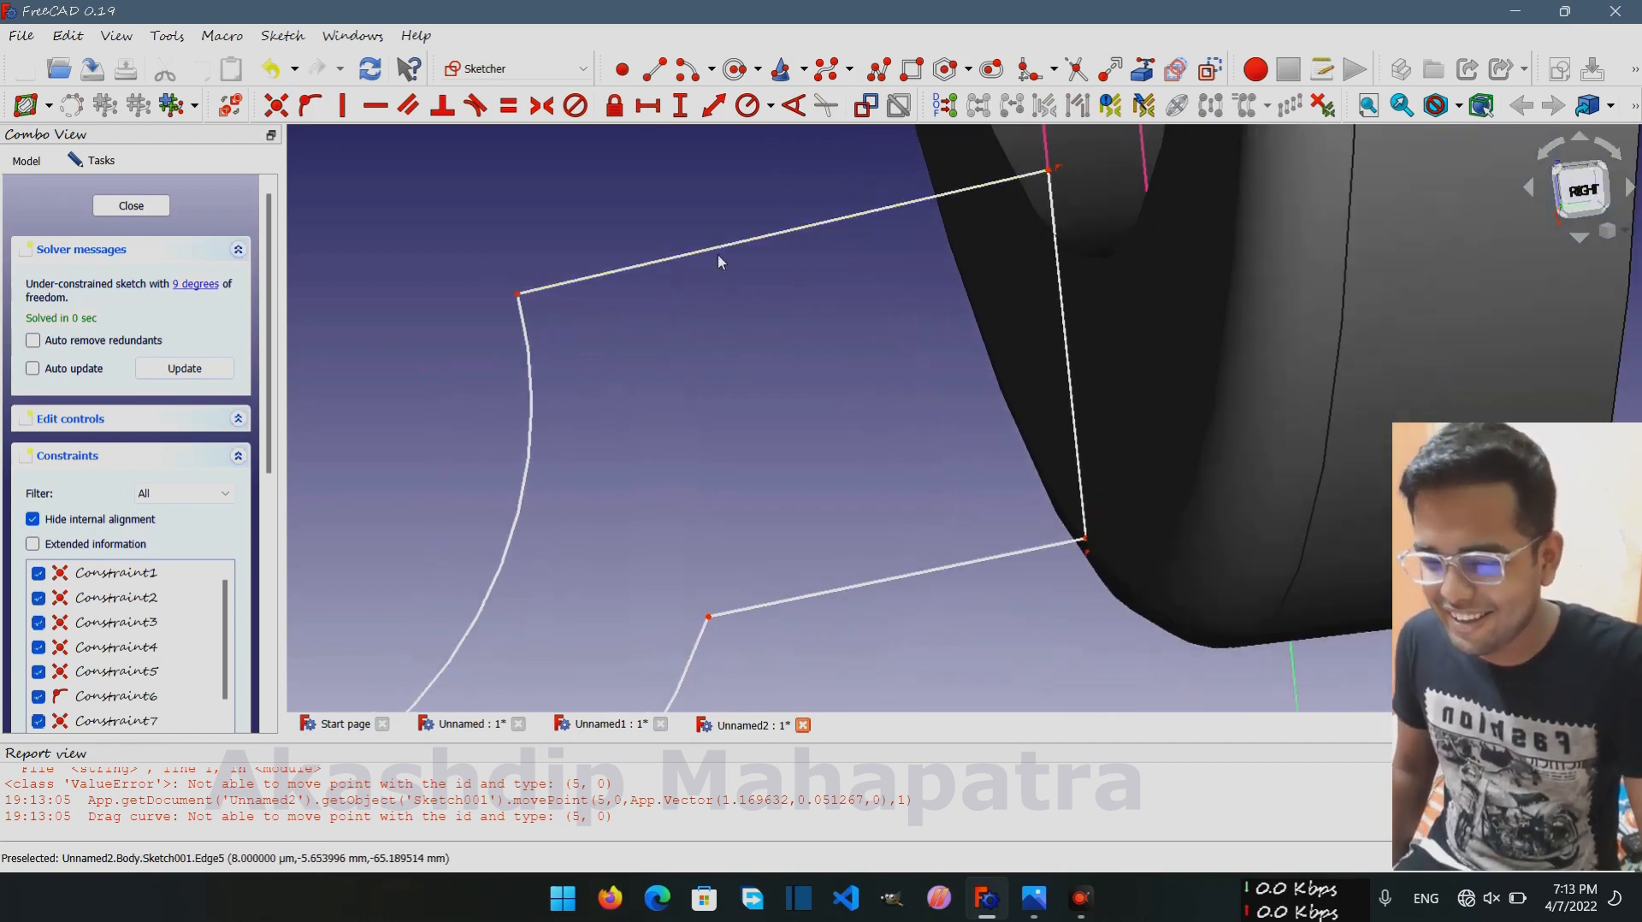
pyautogui.moveTo(723, 291); pyautogui.dragTo(779, 481)
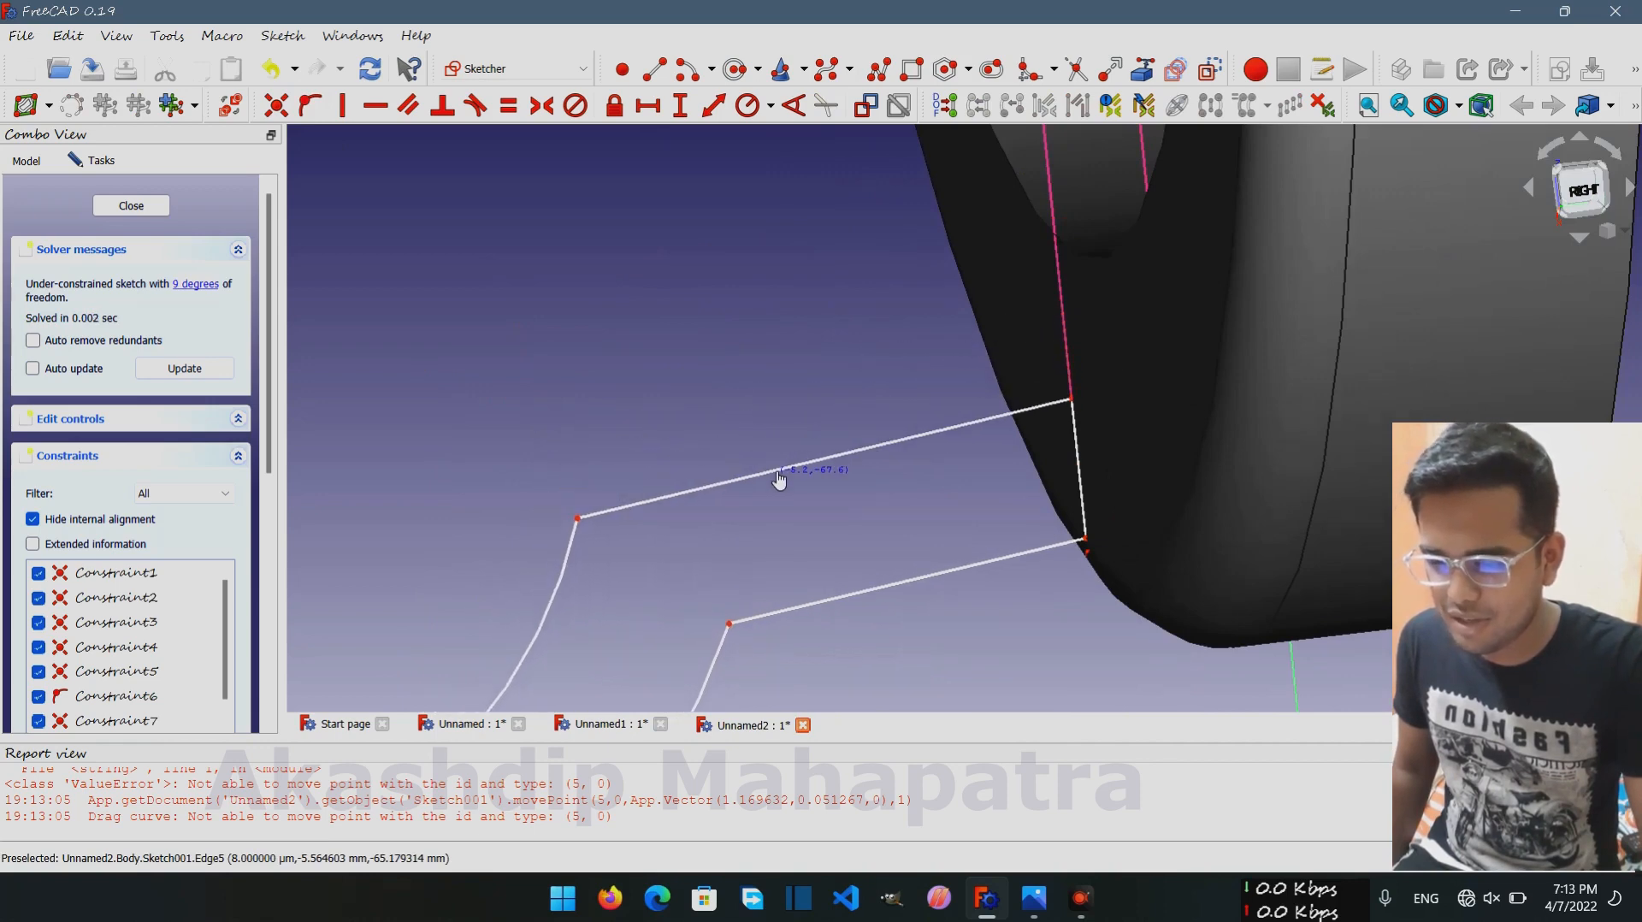
# Adjust the stem-side endpoints of the inner and outer arcs to give the curved part of the hook a thinner band
pyautogui.moveTo(781, 539); pyautogui.dragTo(1092, 314, button='middle')
pyautogui.scroll(-3, 1061, 349)
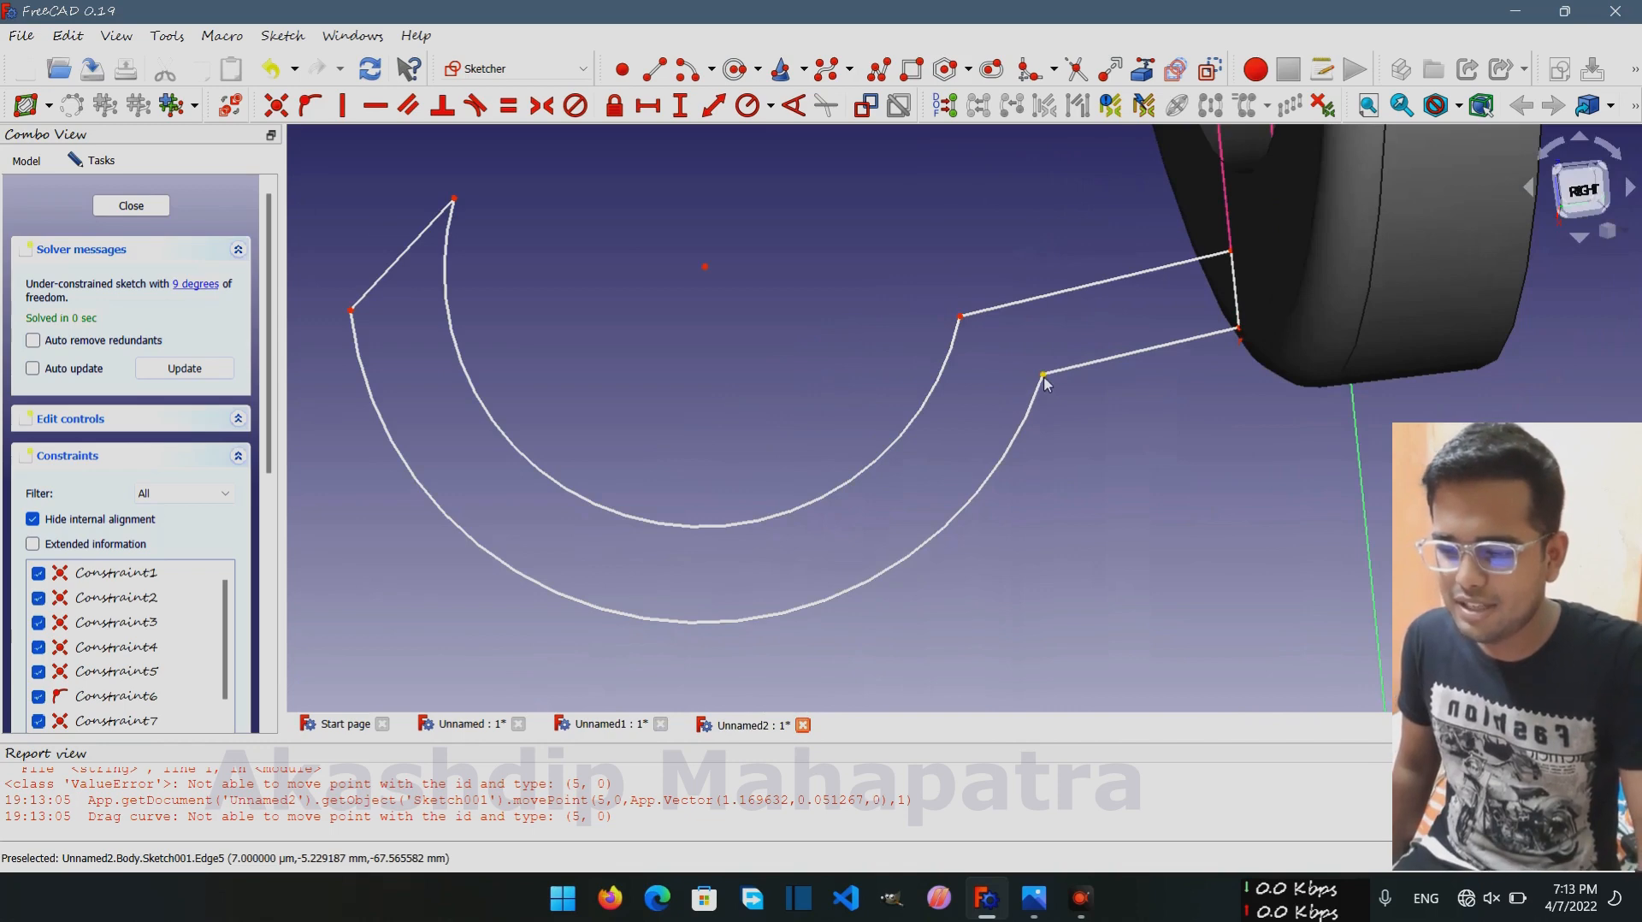
pyautogui.moveTo(1044, 381); pyautogui.dragTo(958, 293)
pyautogui.click(660, 232)
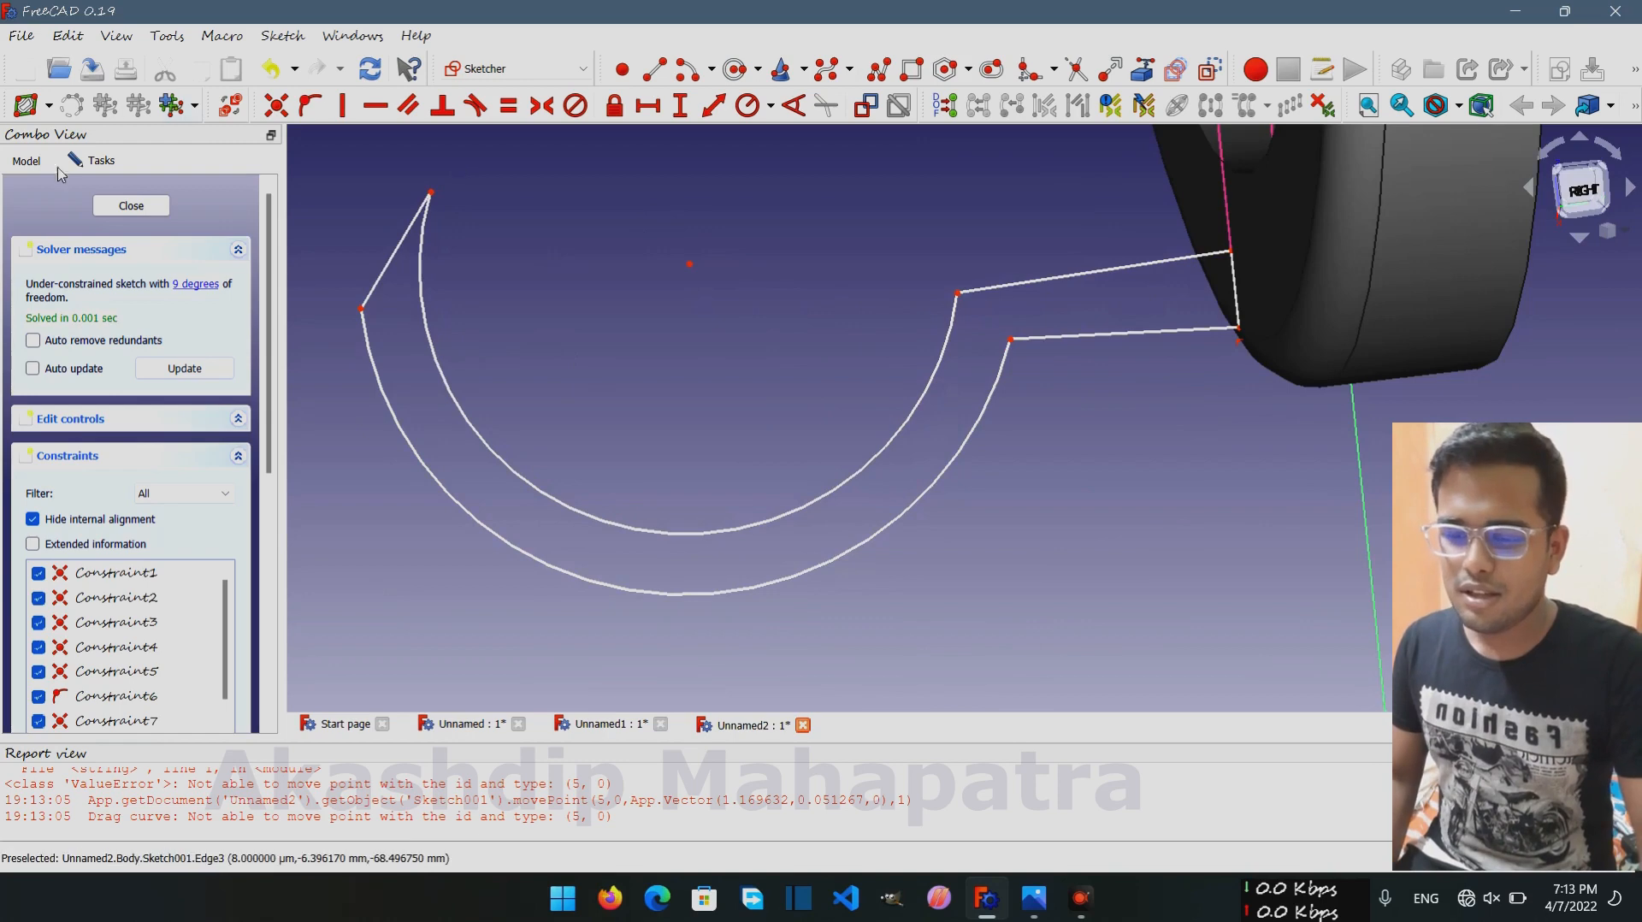
# Close the hook sketch and start a Pad of it
pyautogui.click(146, 212)
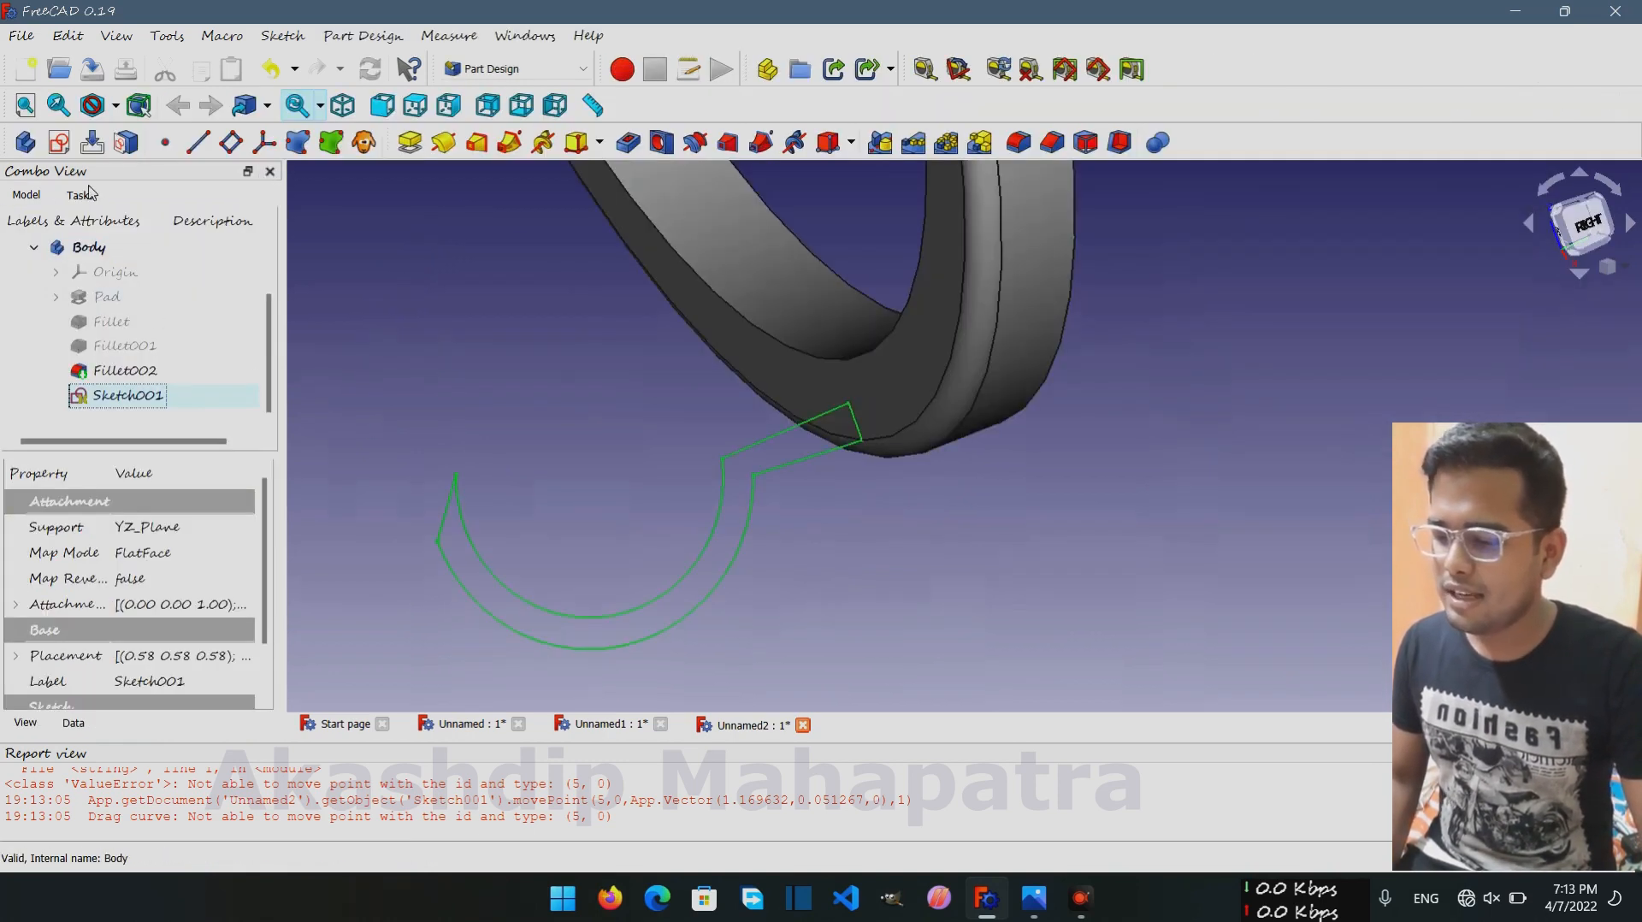
pyautogui.click(84, 195)
pyautogui.click(51, 283)
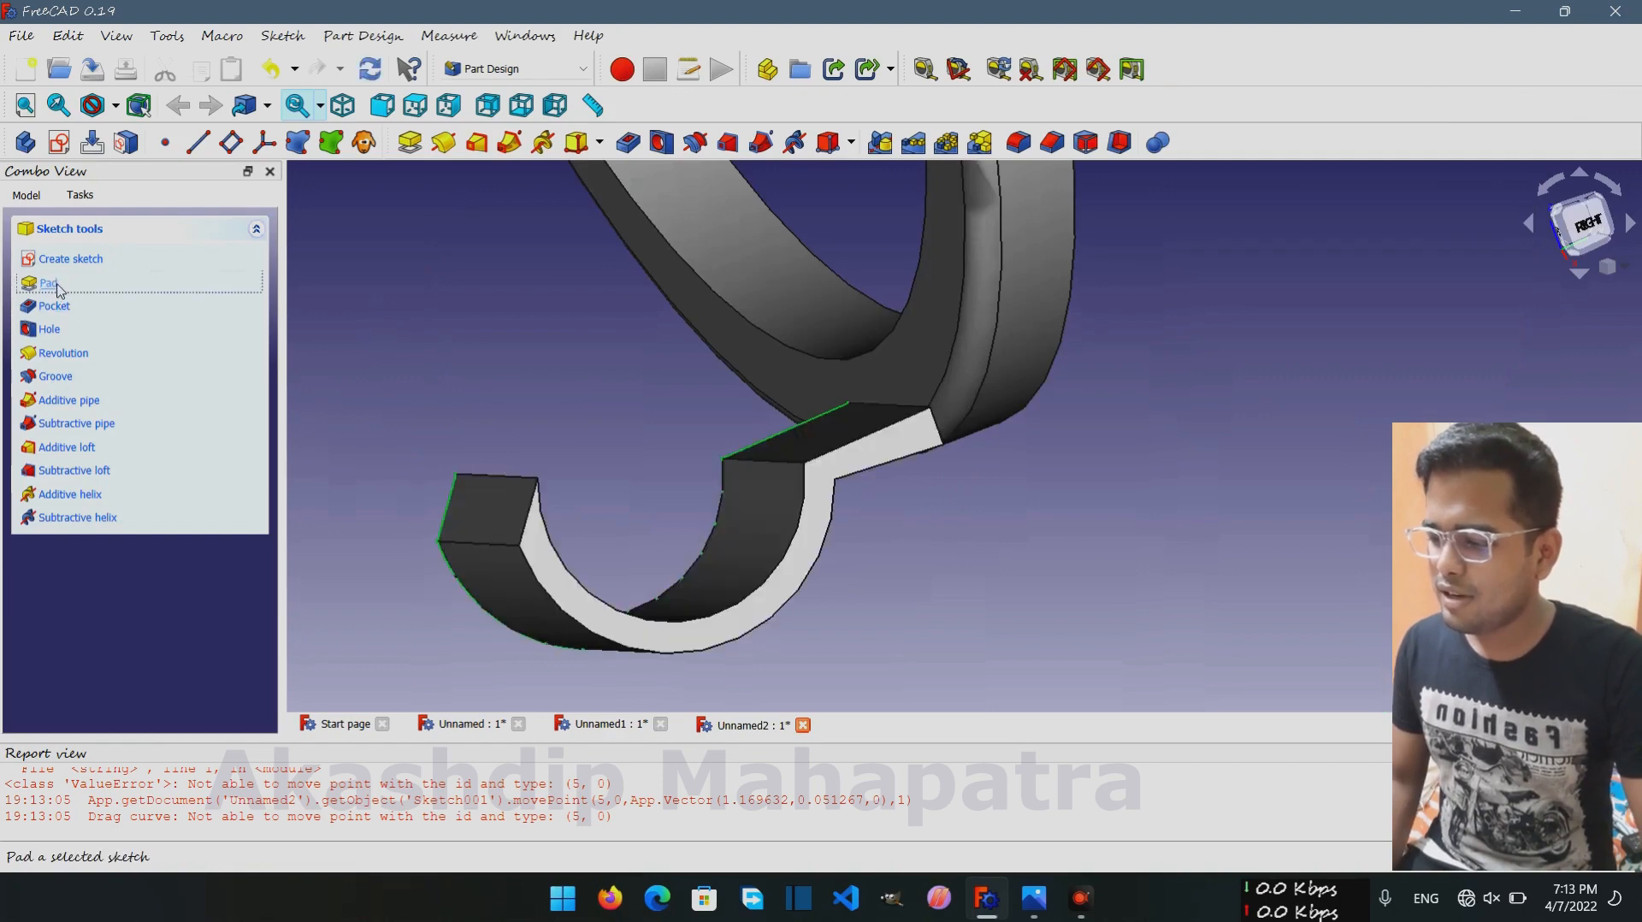
pyautogui.moveTo(1041, 576)
pyautogui.mouseDown(button='middle')
pyautogui.moveTo(1088, 542)
pyautogui.moveTo(1042, 588)
pyautogui.mouseUp(button='middle')
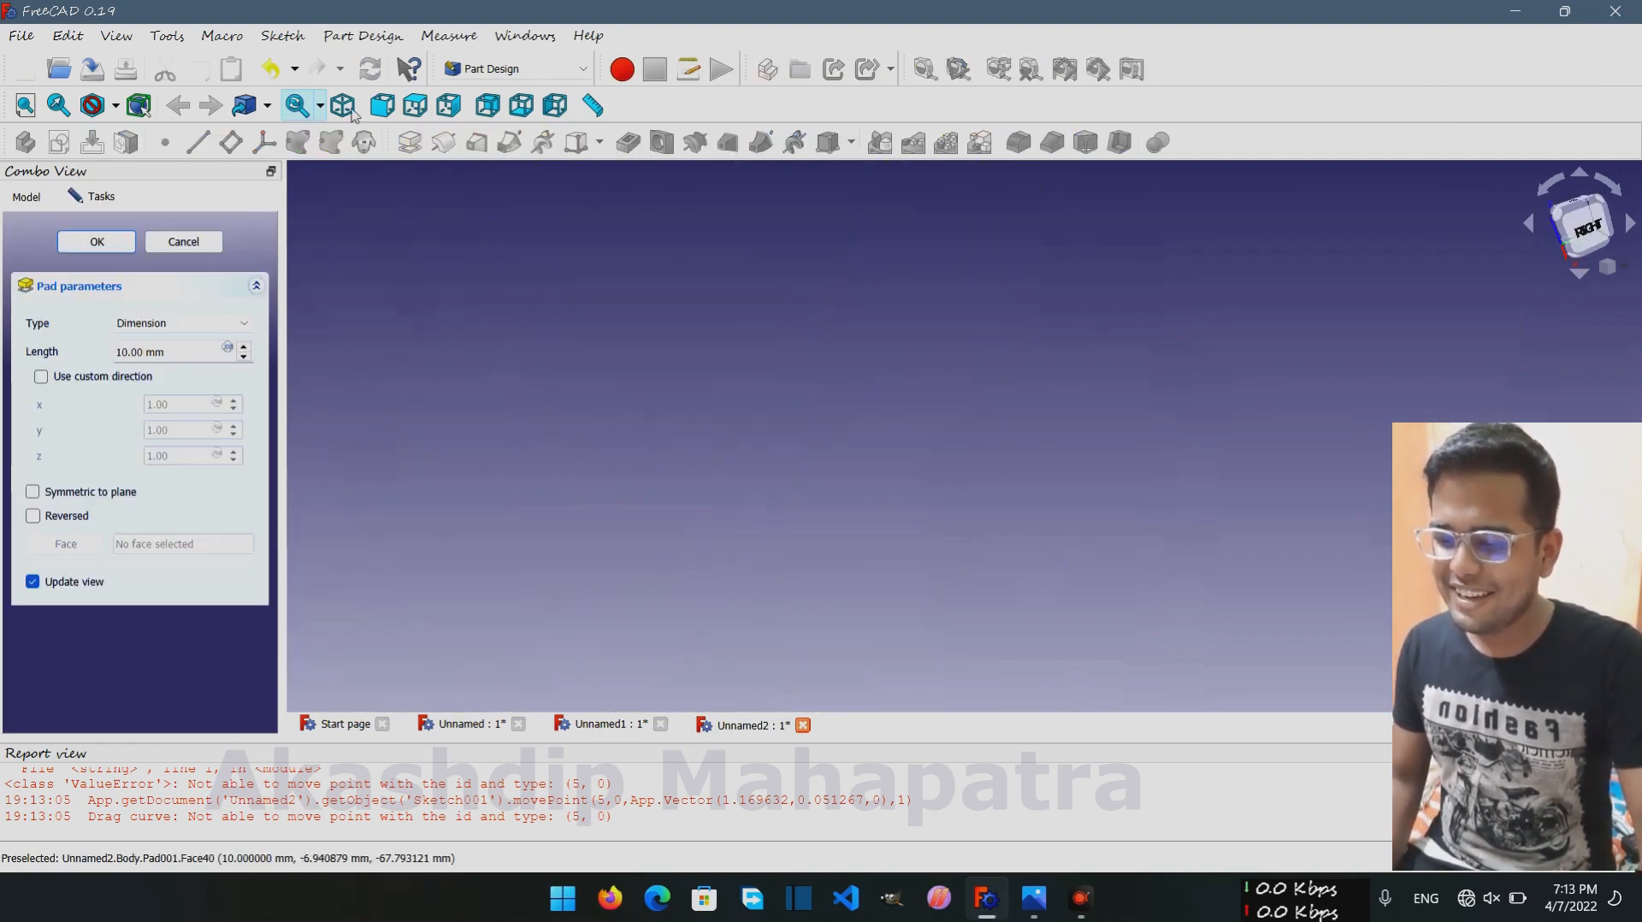
pyautogui.click(25, 105)
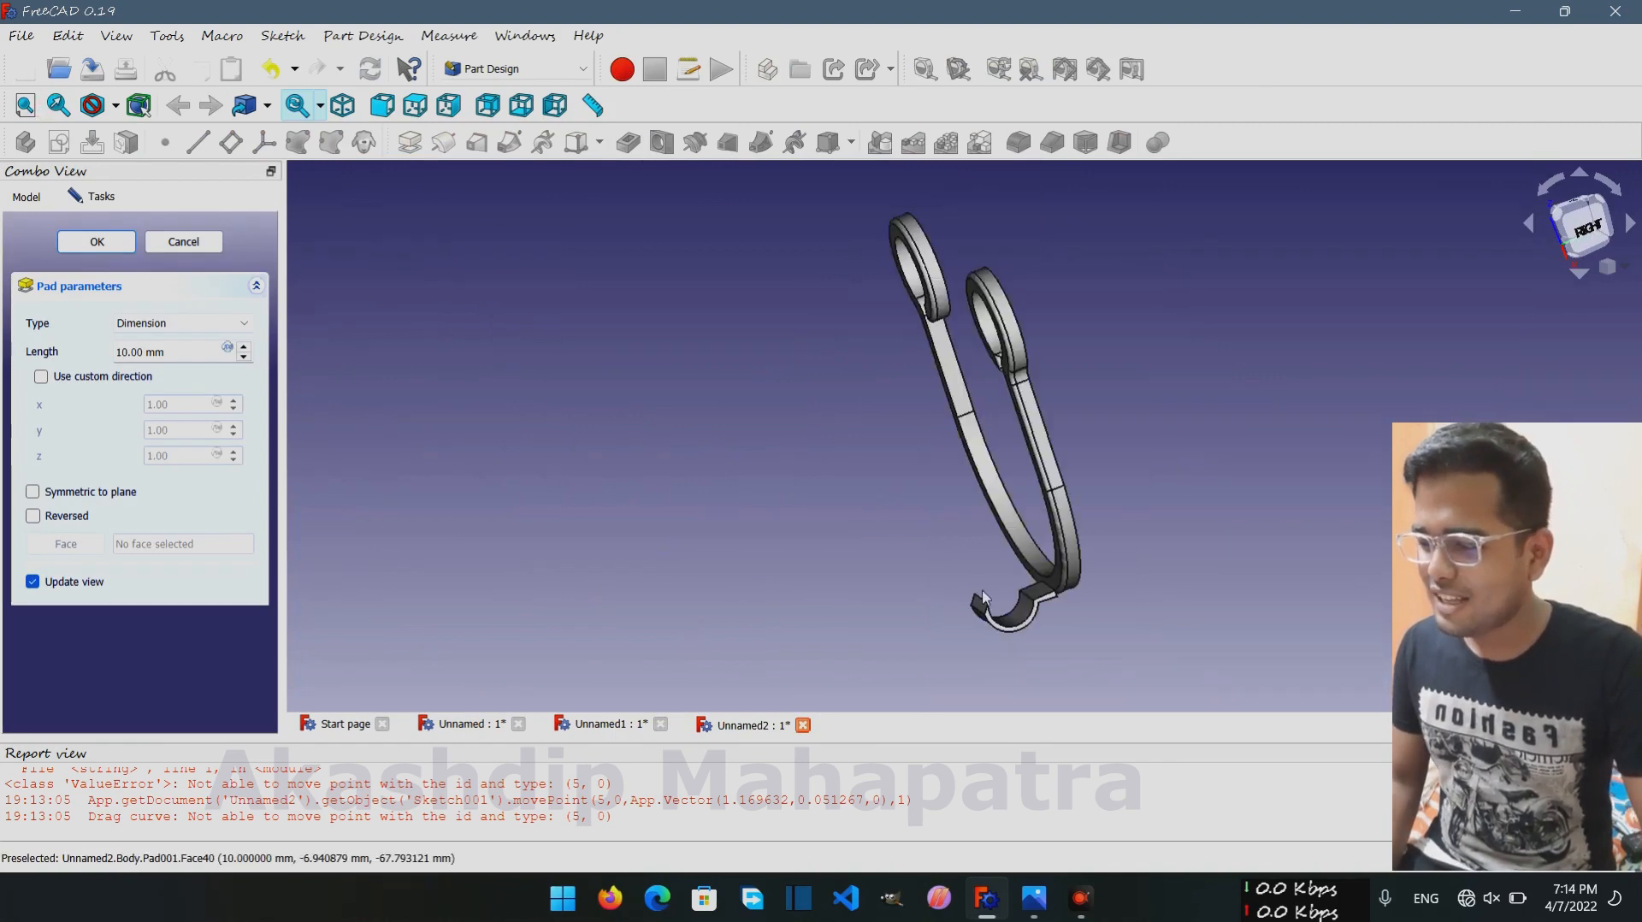
pyautogui.scroll(5, 1084, 648)
pyautogui.moveTo(1192, 578); pyautogui.dragTo(1195, 560, button='middle')
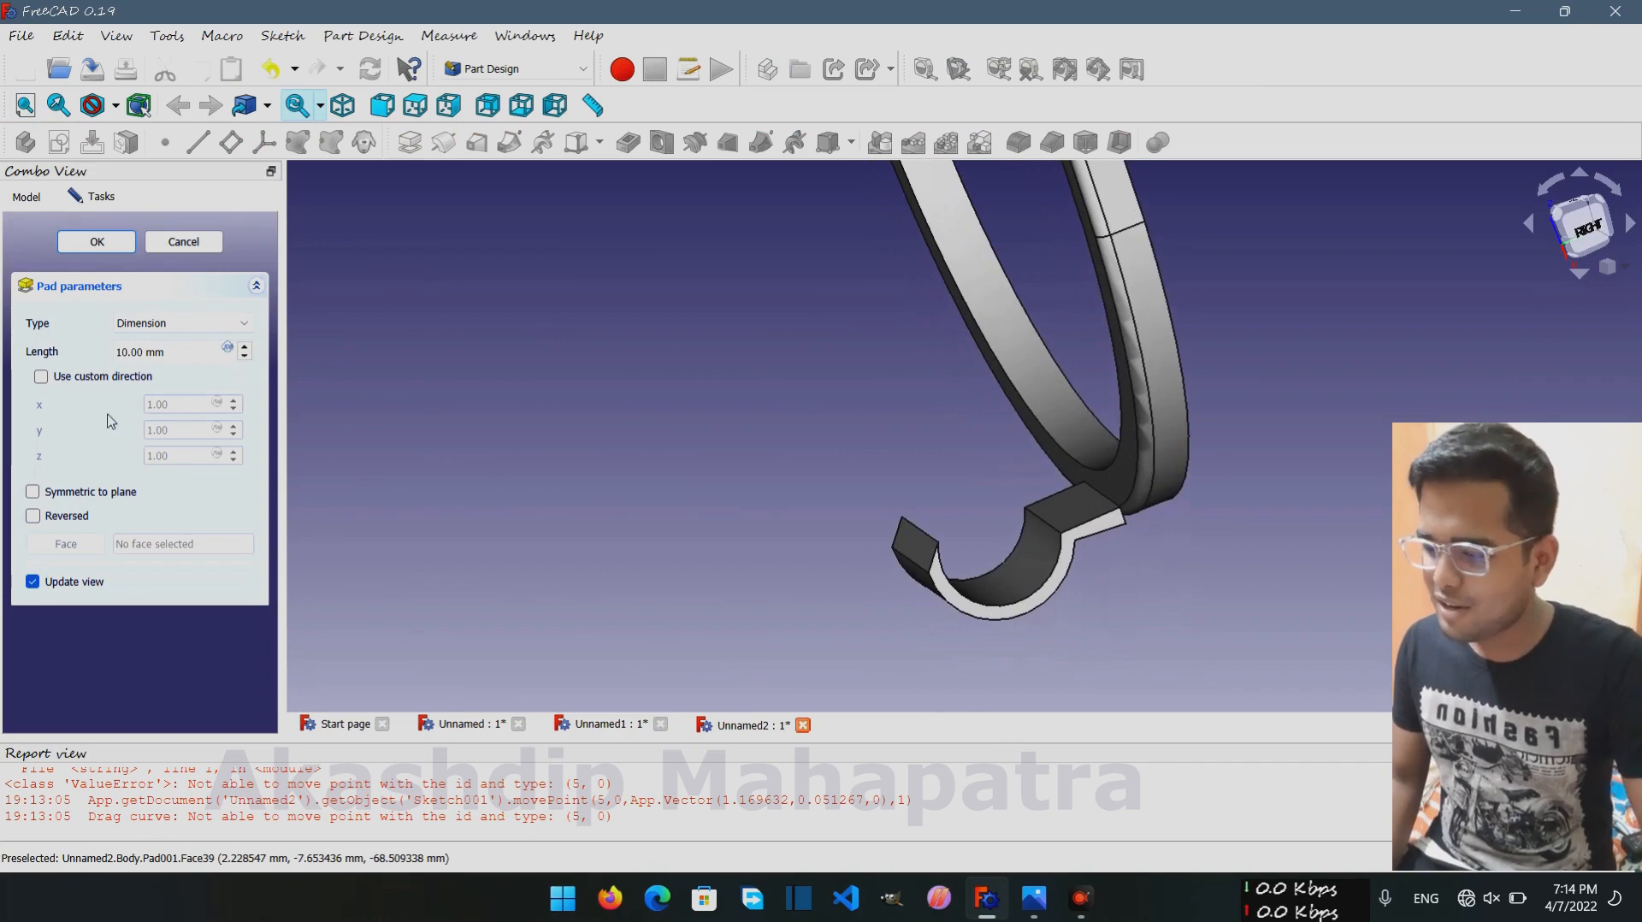
pyautogui.click(33, 493)
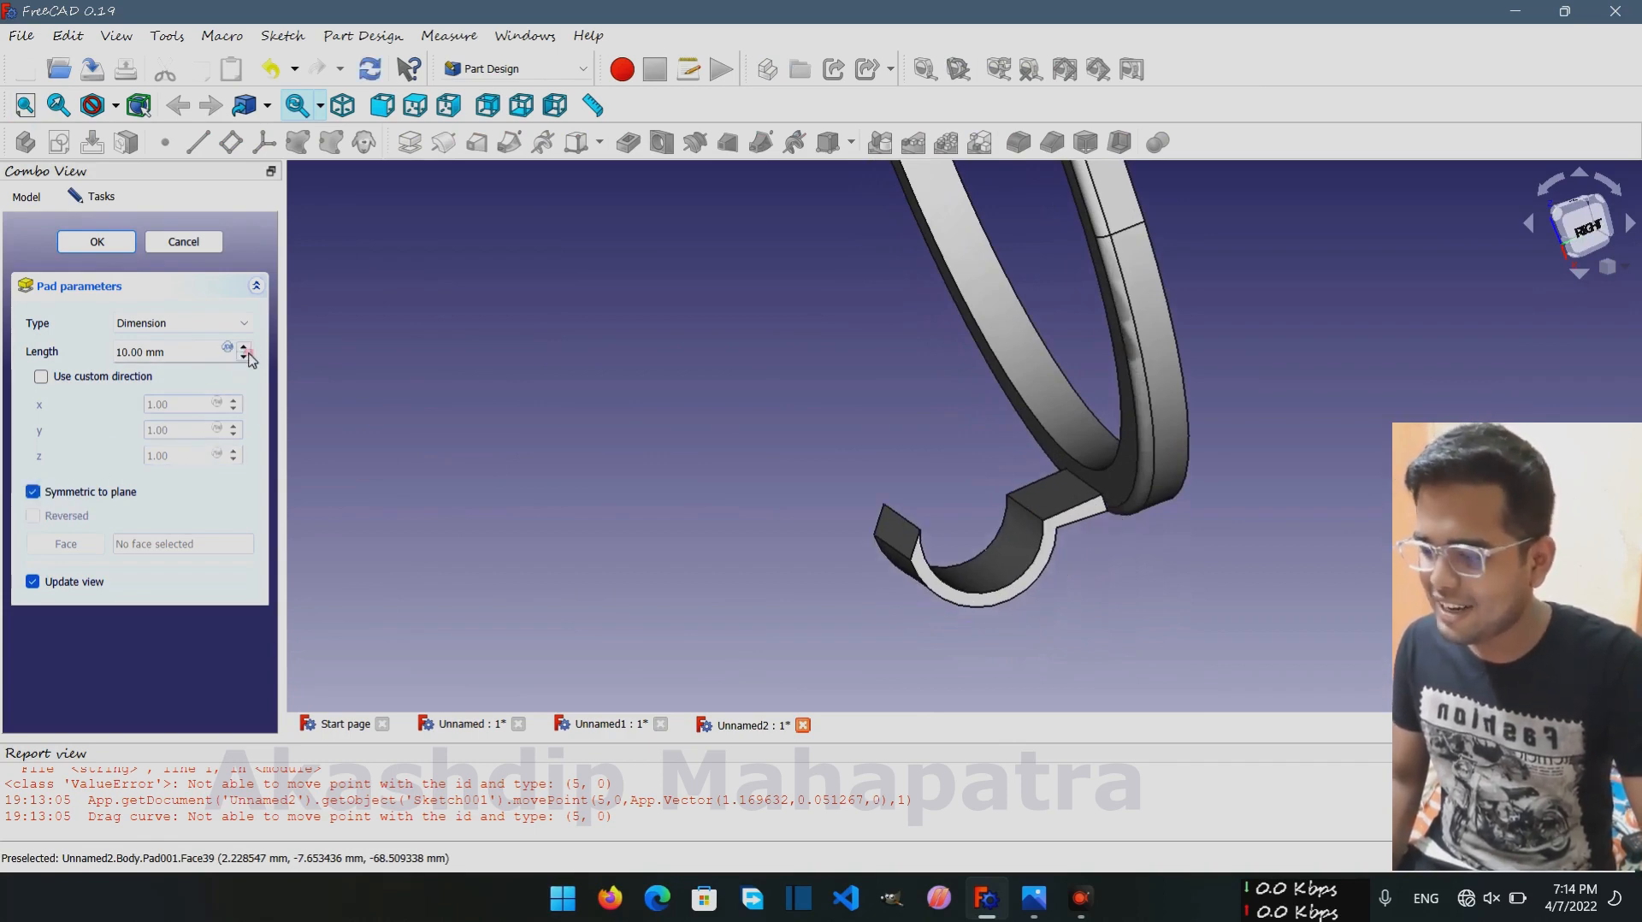
pyautogui.scroll(-5, 249, 354)
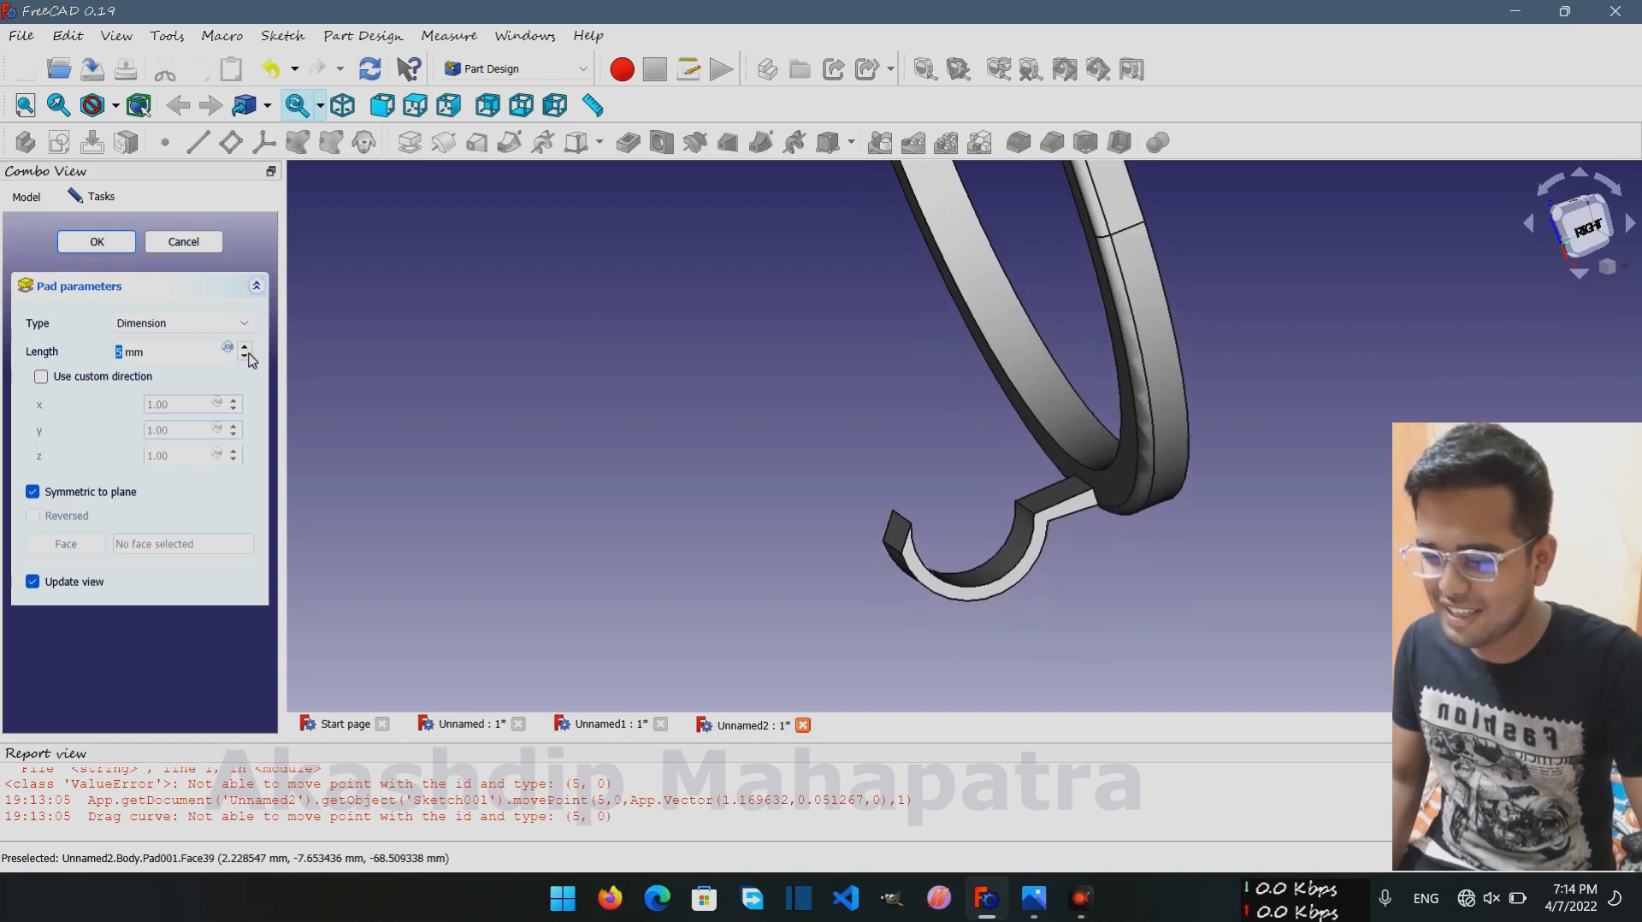
pyautogui.scroll(-4, 249, 354)
pyautogui.moveTo(444, 470); pyautogui.dragTo(575, 466, button='middle')
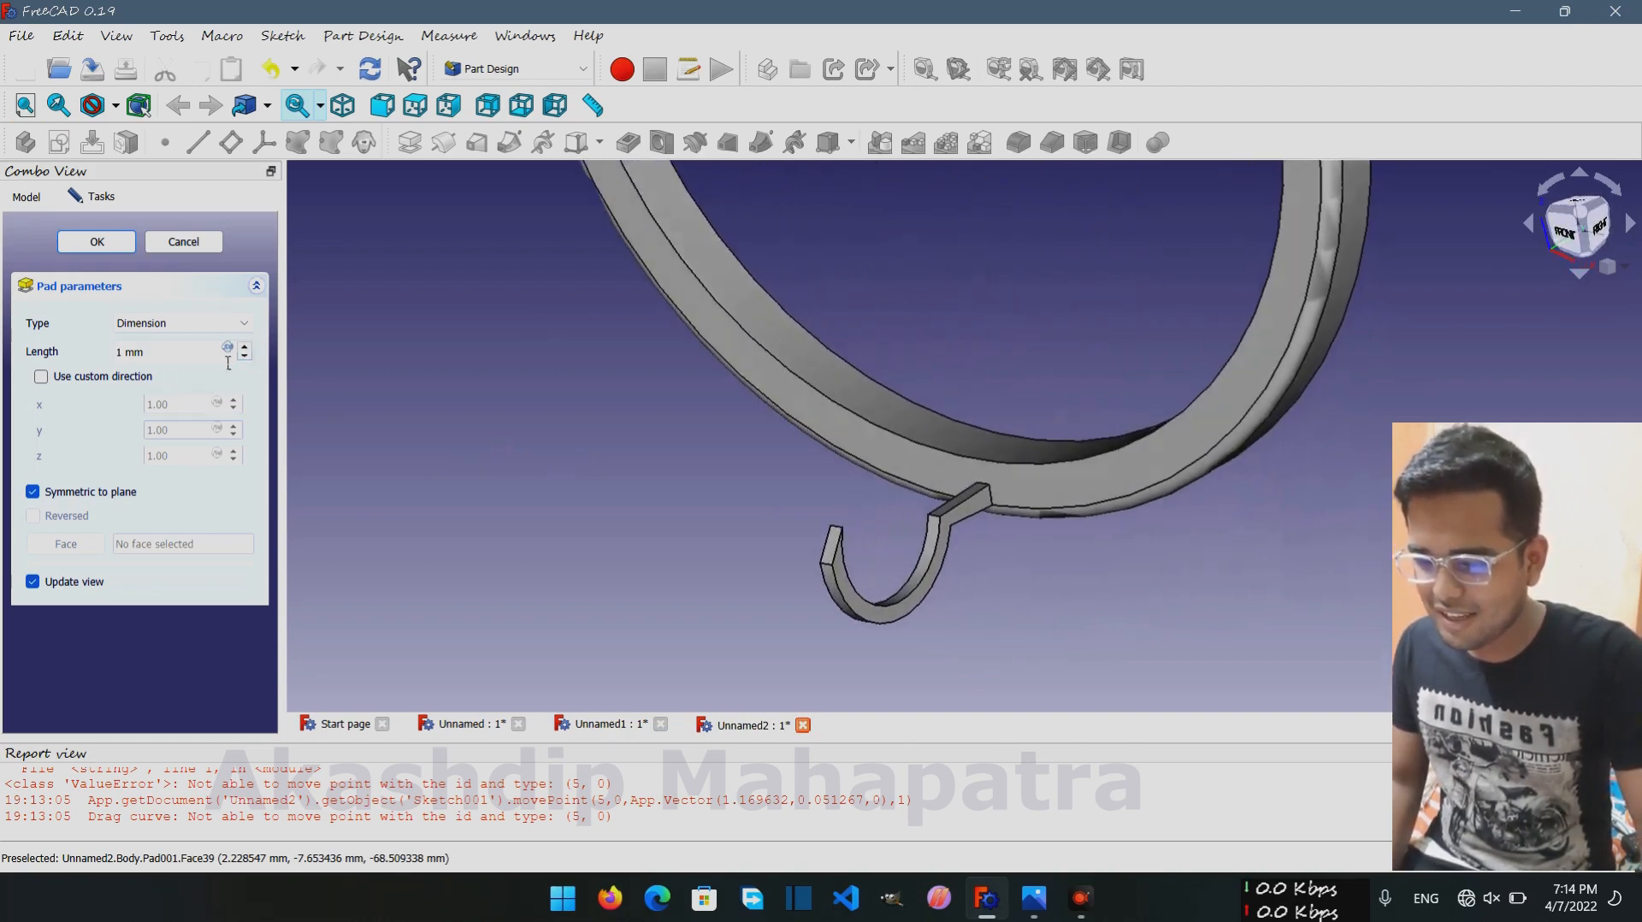
pyautogui.scroll(5, 246, 354)
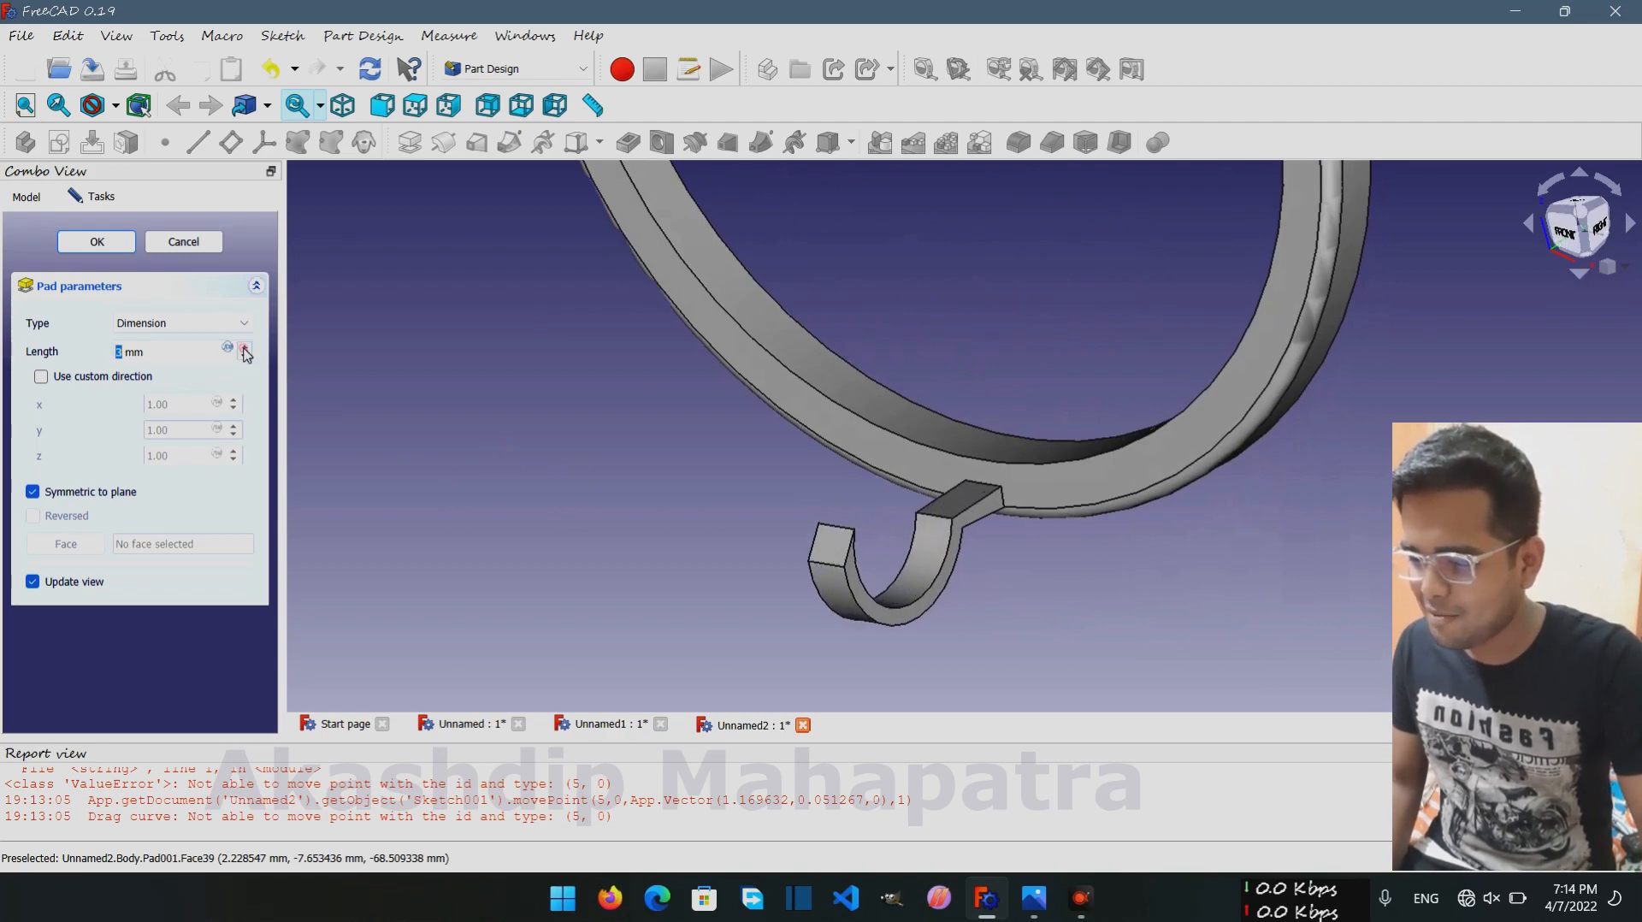
pyautogui.scroll(1, 247, 354)
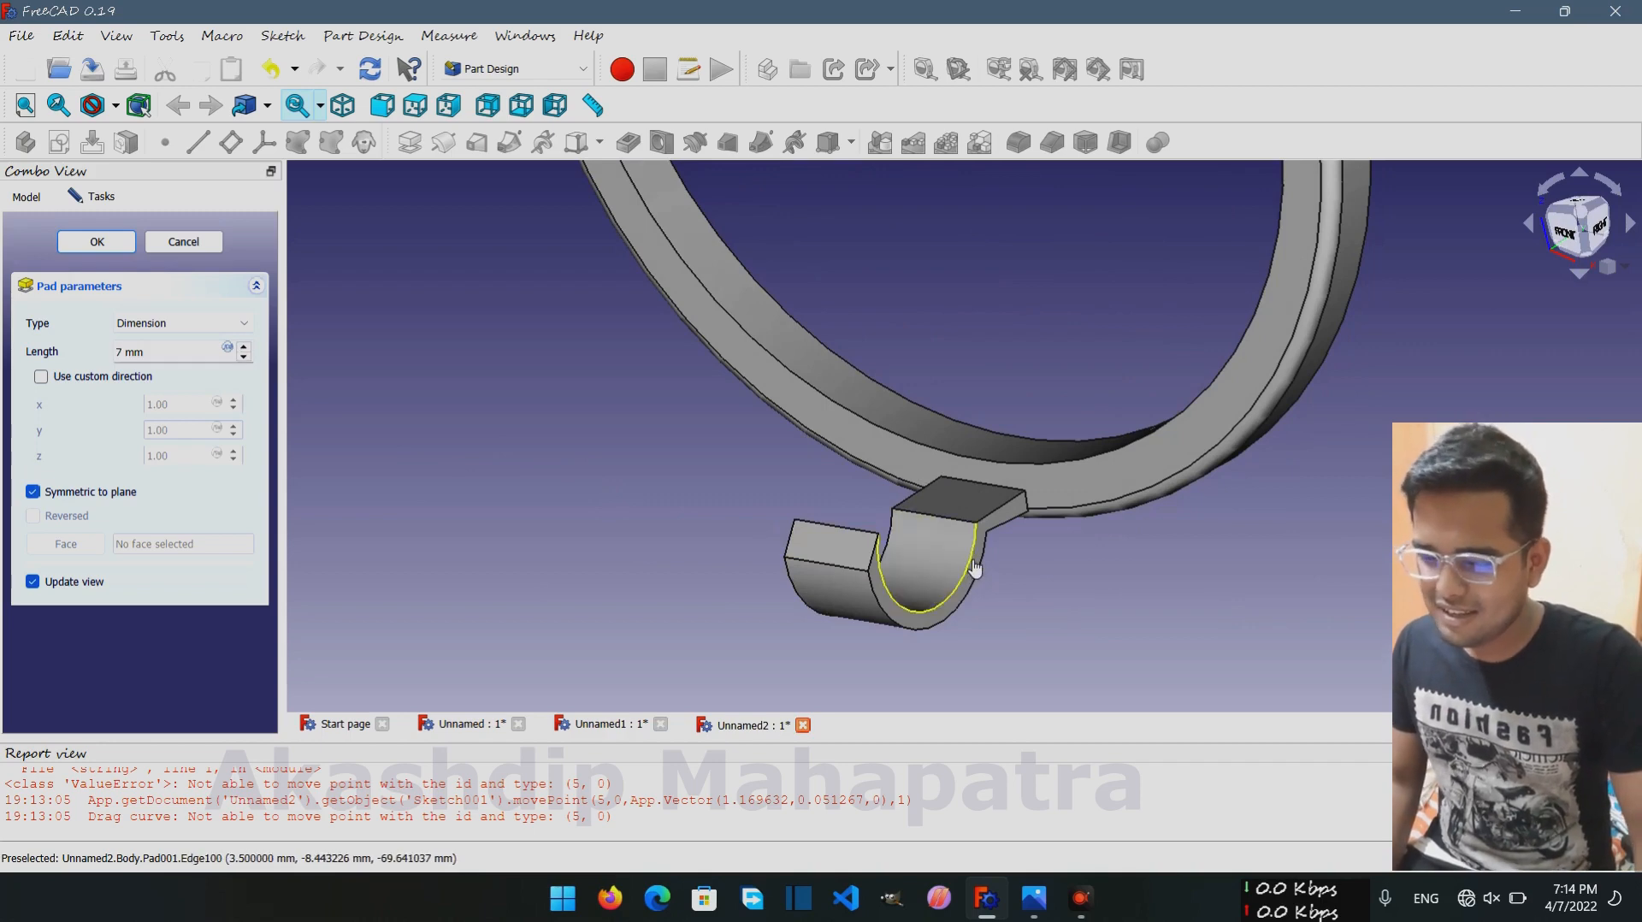
pyautogui.click(804, 526)
pyautogui.click(721, 477)
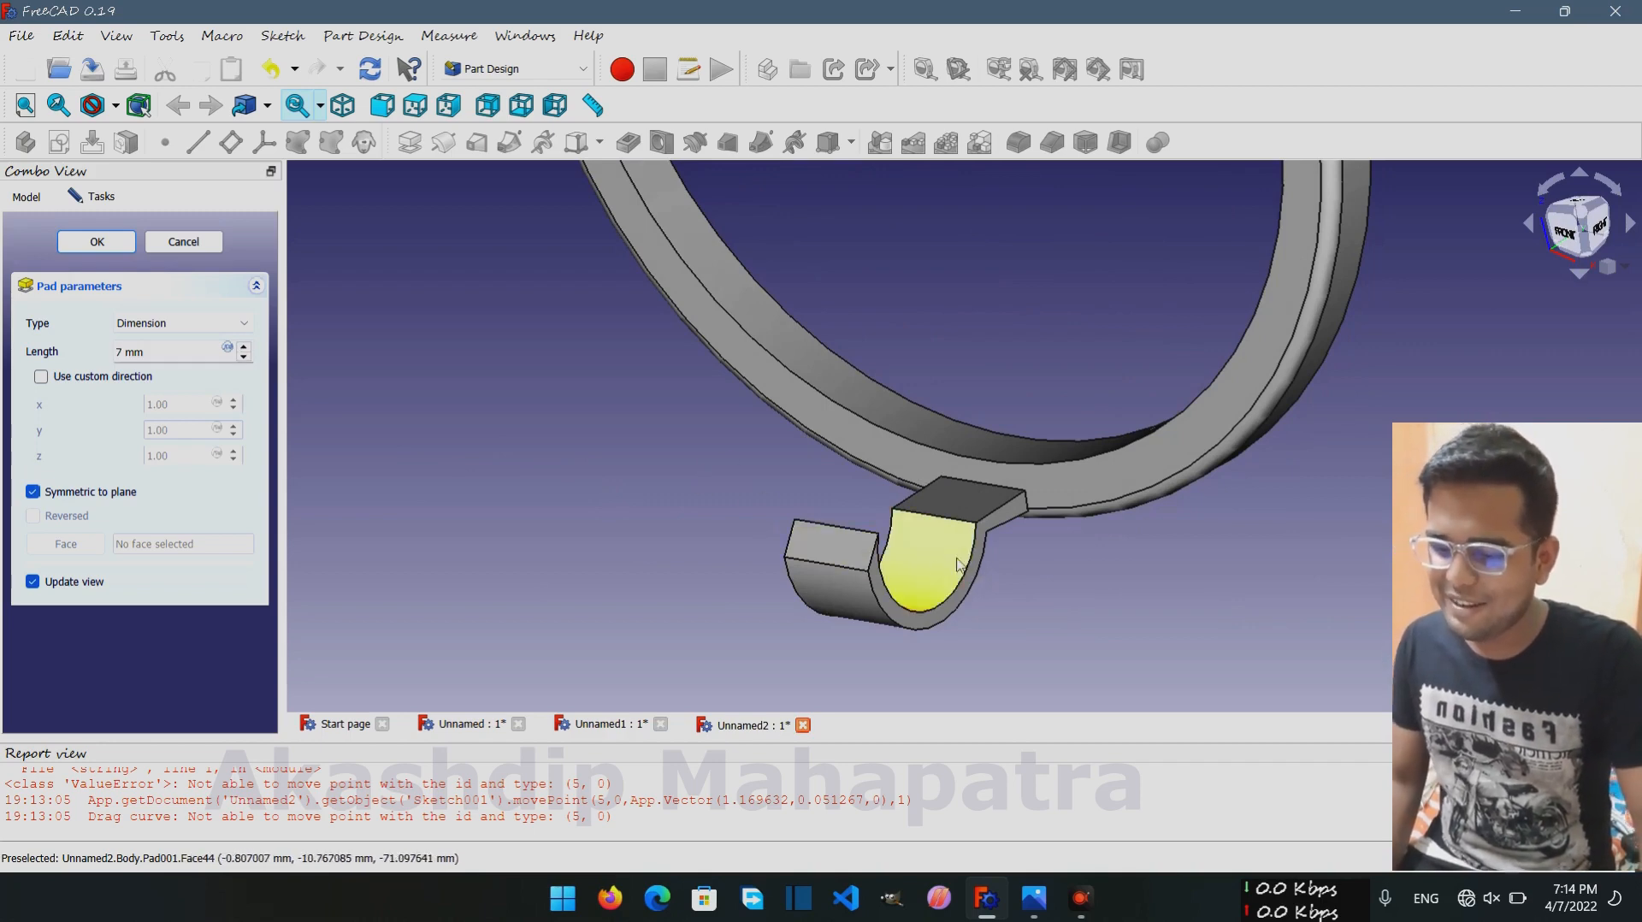
pyautogui.scroll(-4, 994, 554)
pyautogui.scroll(-2, 995, 560)
pyautogui.scroll(8, 983, 587)
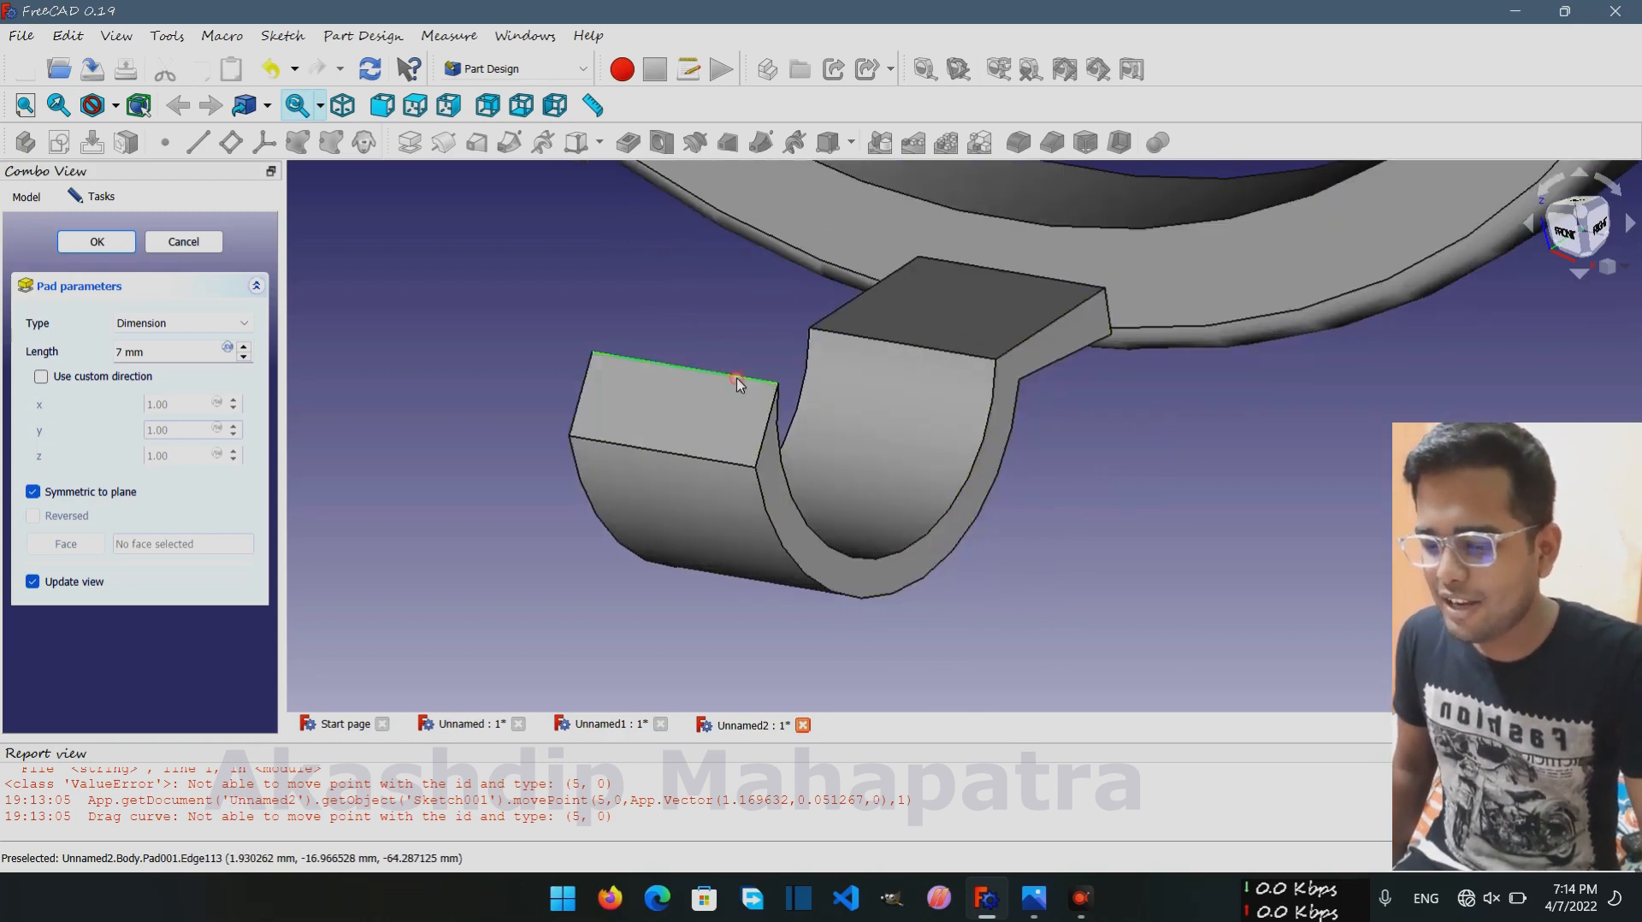
pyautogui.click(183, 243)
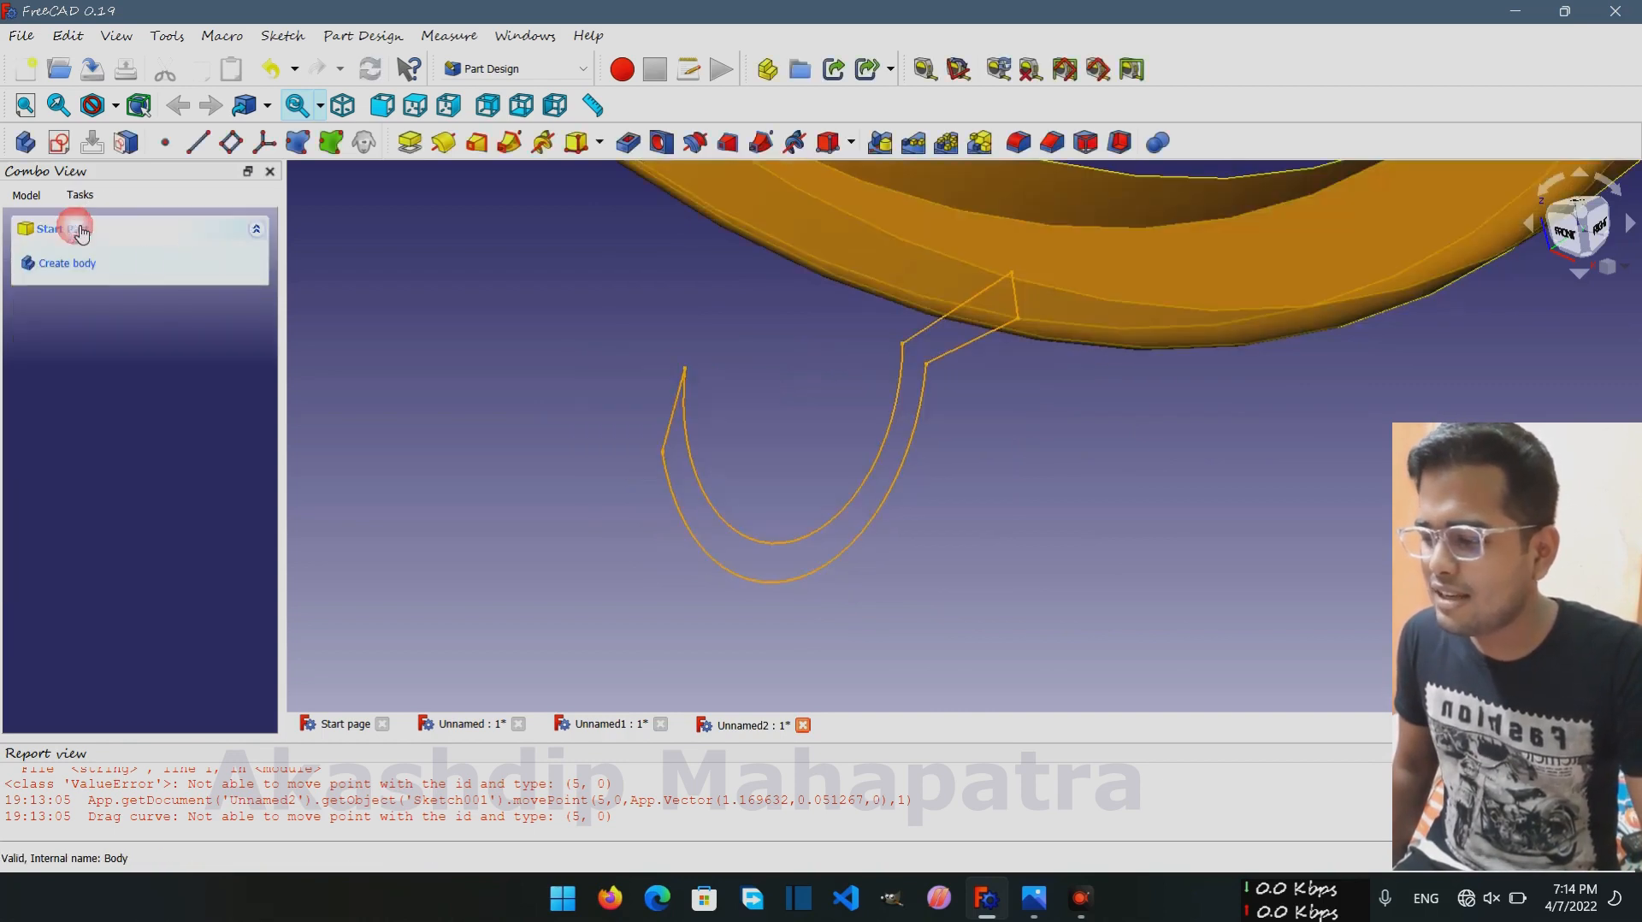
# Undo the last hook sketch change and redo it
pyautogui.click(34, 196)
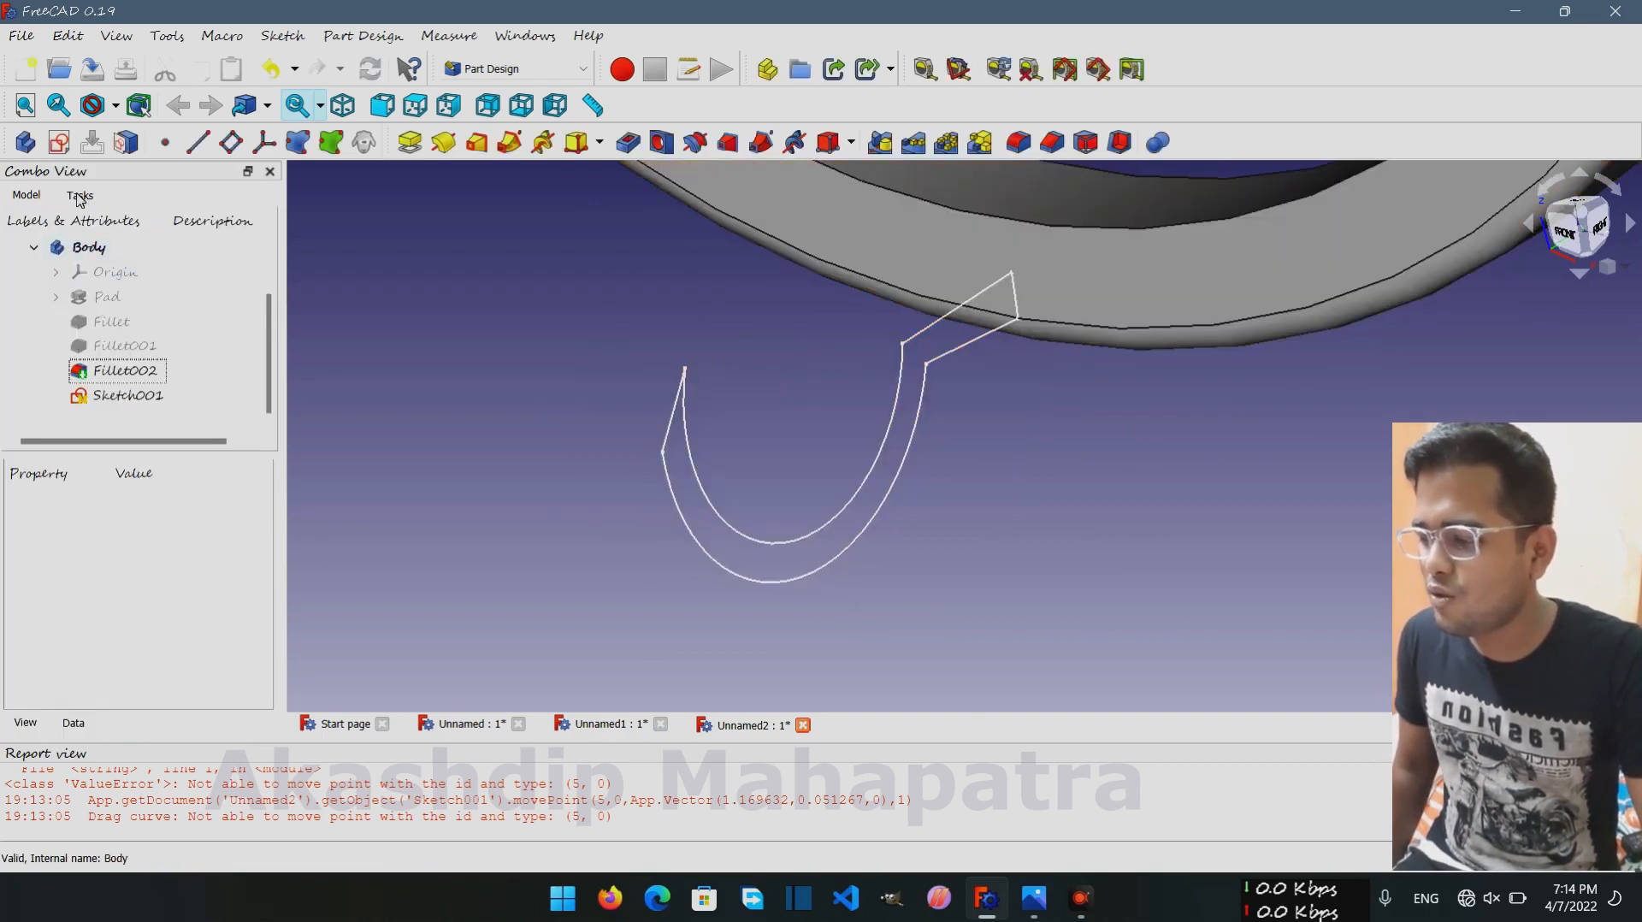
pyautogui.click(80, 196)
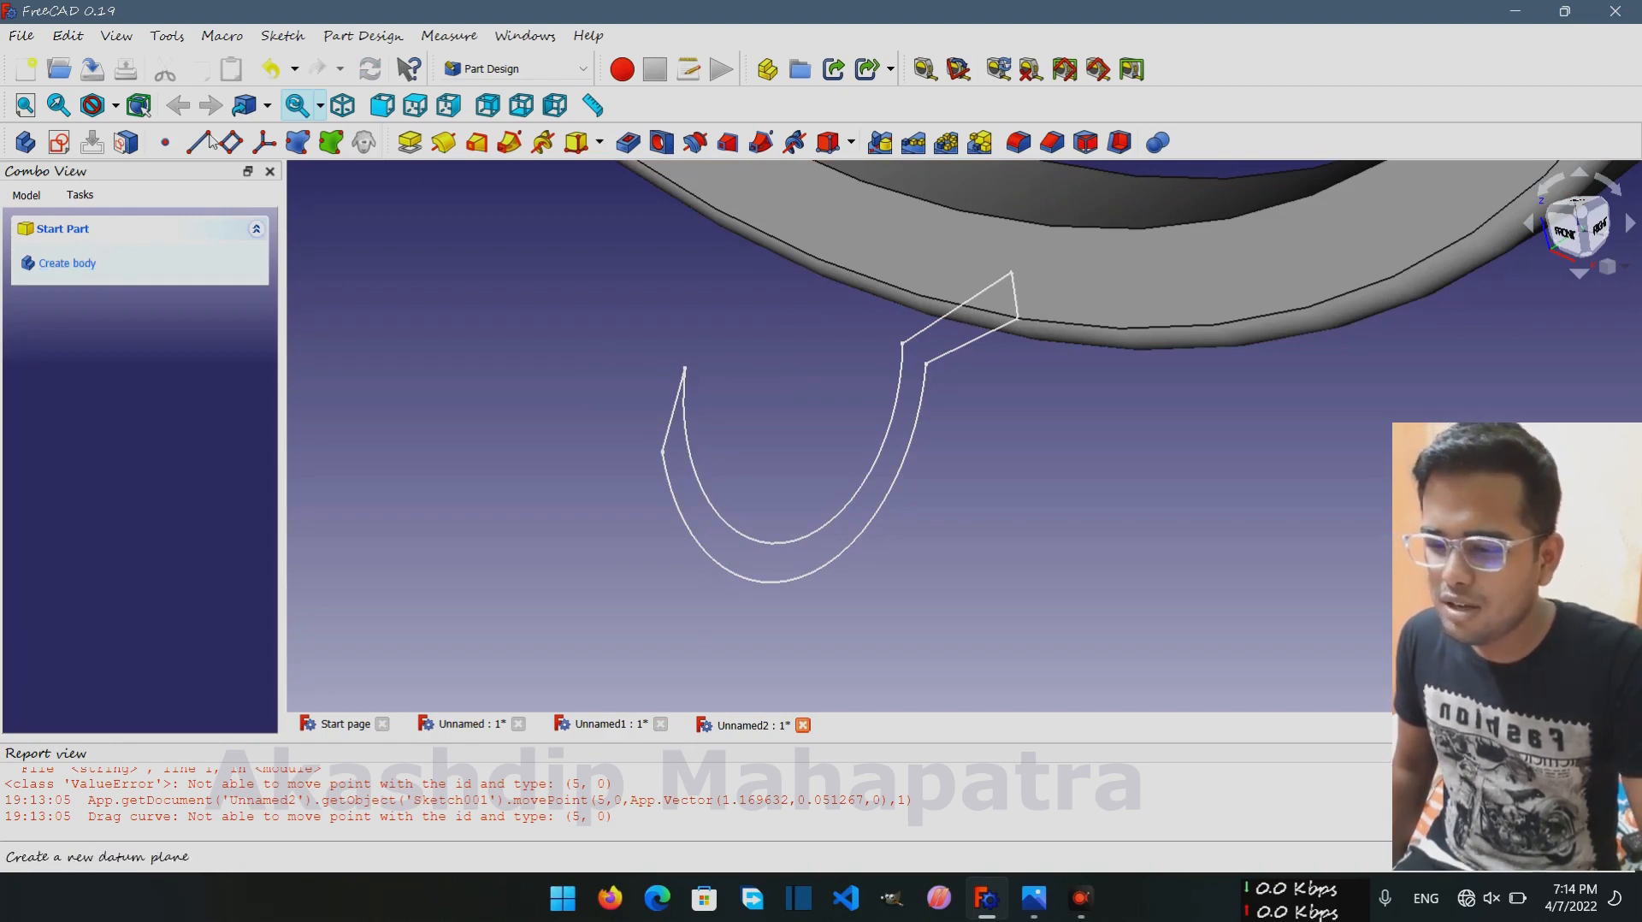
pyautogui.hotkey('ctrl', 'z')
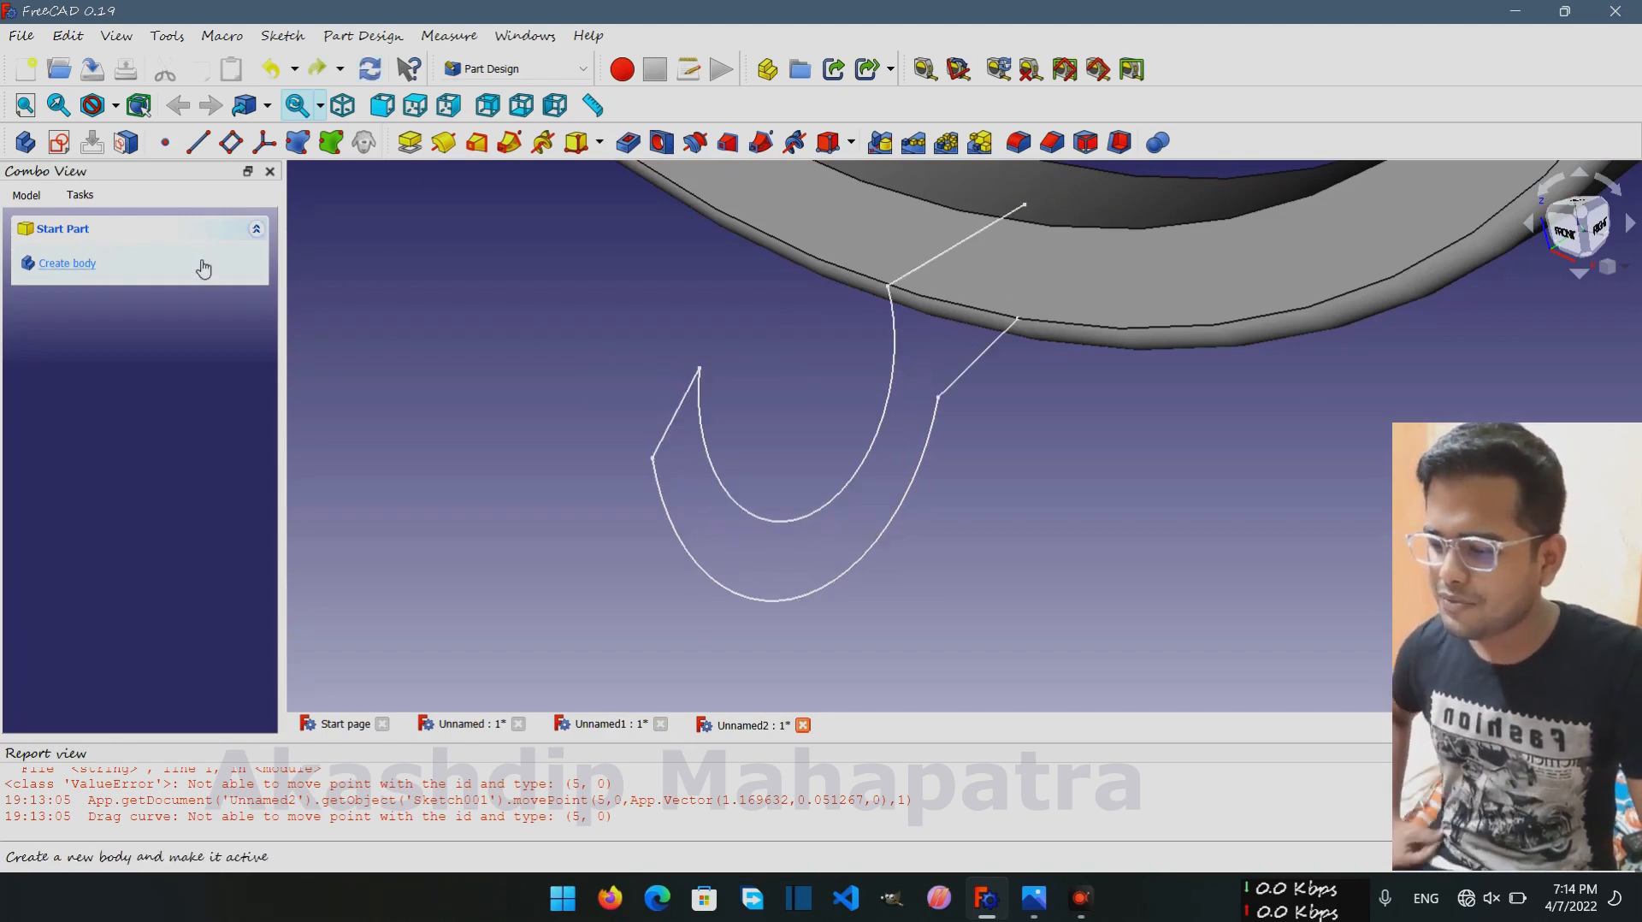
pyautogui.click(67, 35)
pyautogui.click(73, 90)
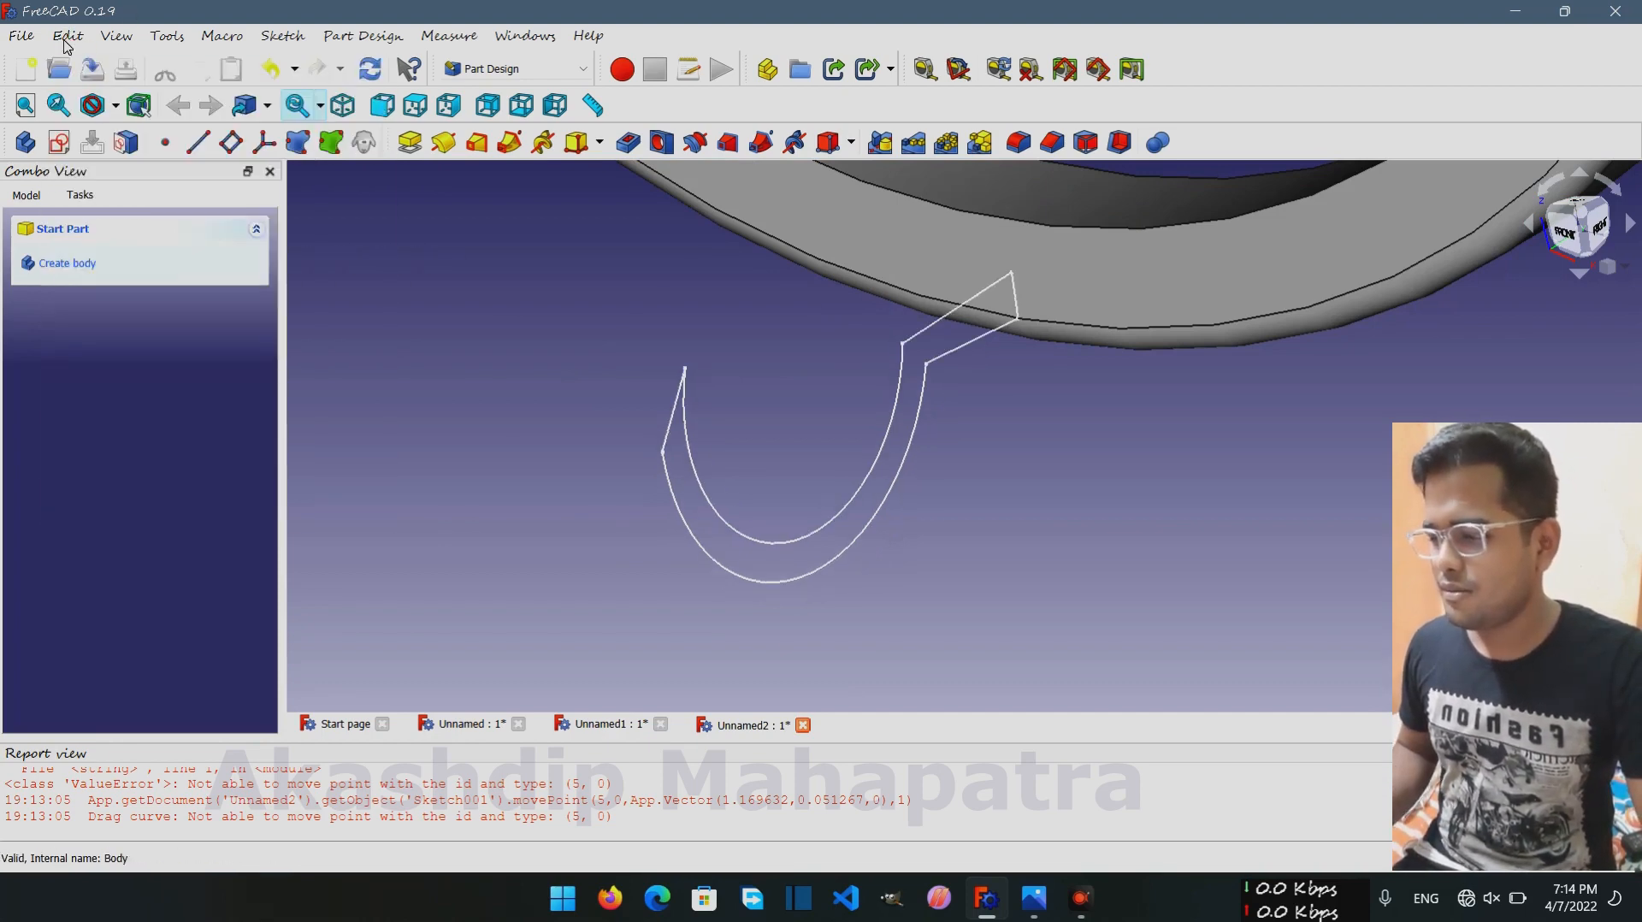
pyautogui.click(64, 41)
pyautogui.click(517, 373)
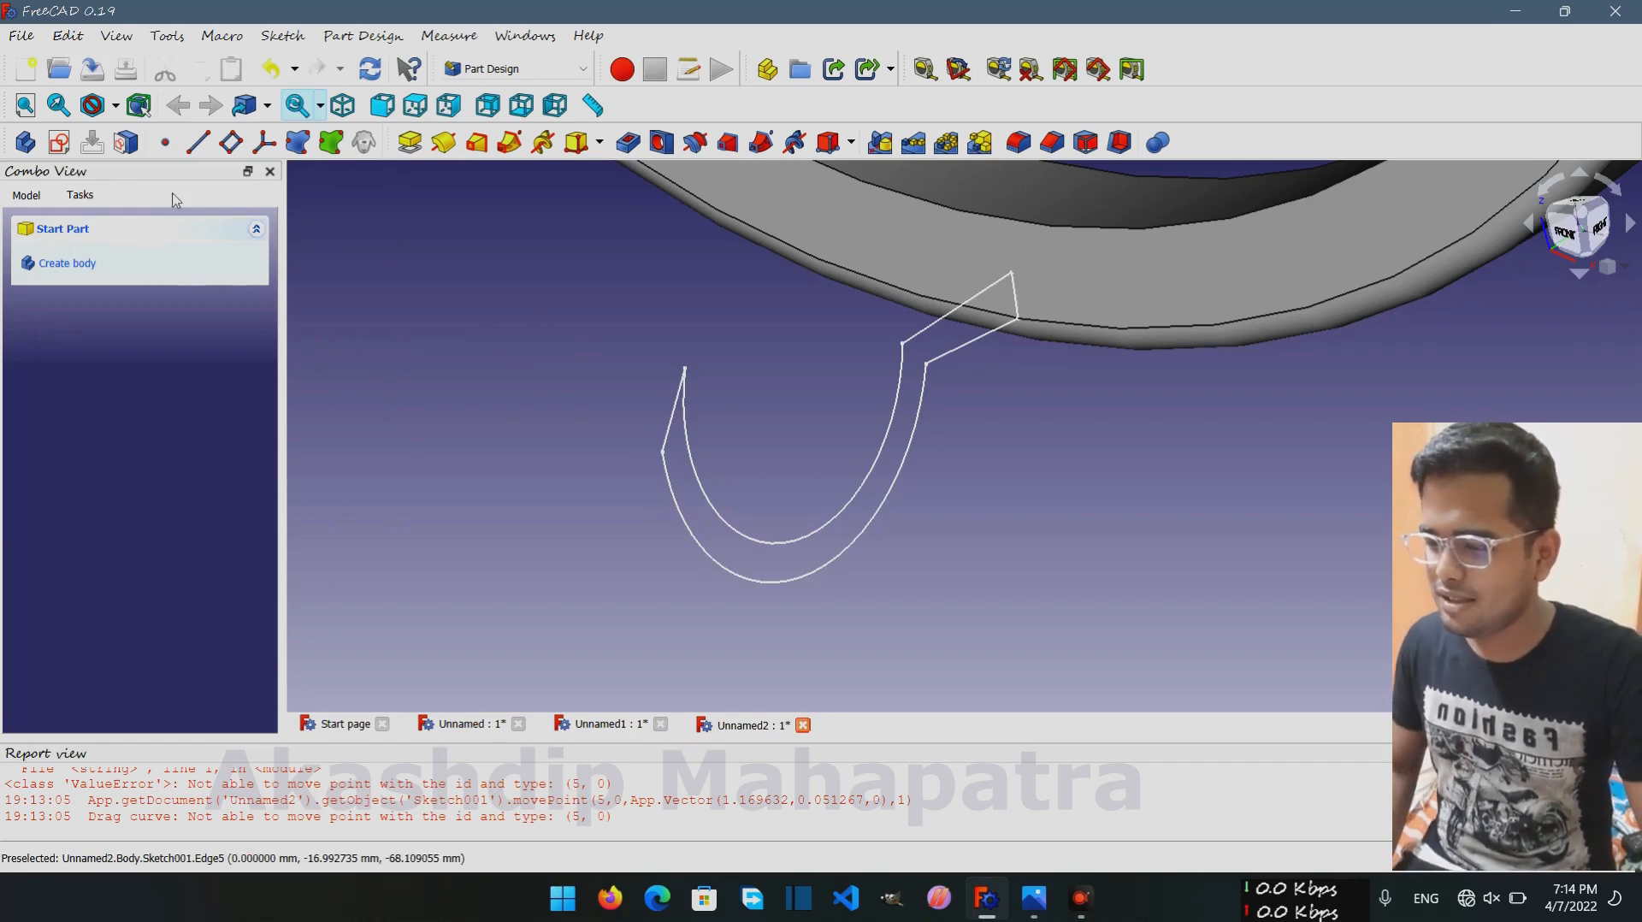
# Pad the hook sketch to a length of 8 mm, symmetric to its plane
pyautogui.click(30, 195)
pyautogui.click(102, 395)
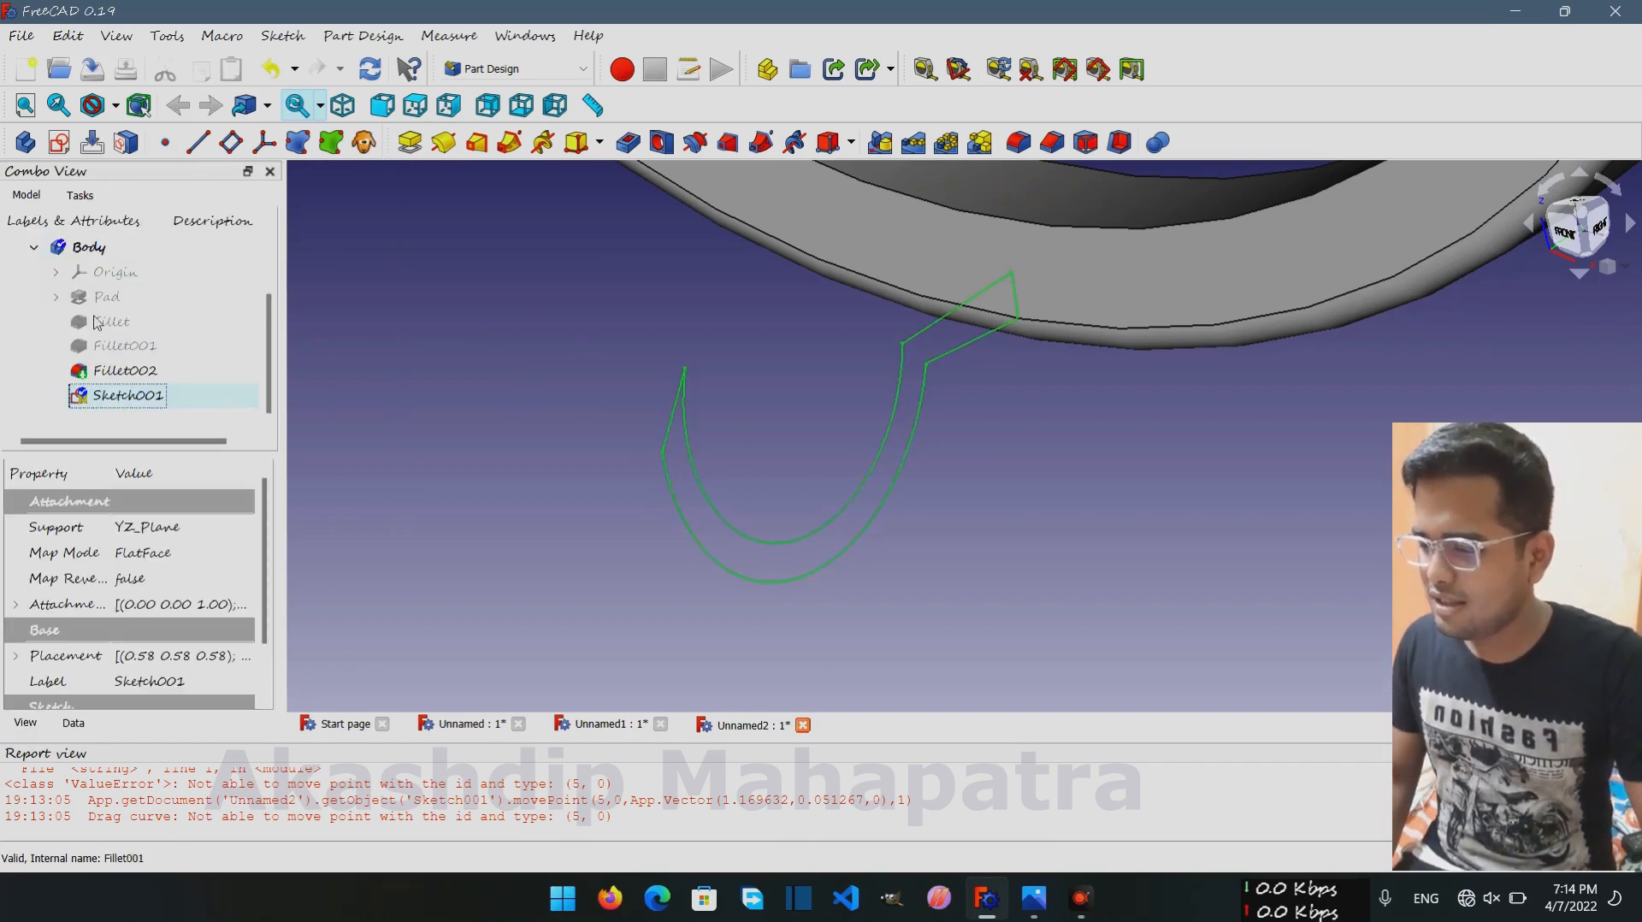
pyautogui.click(77, 196)
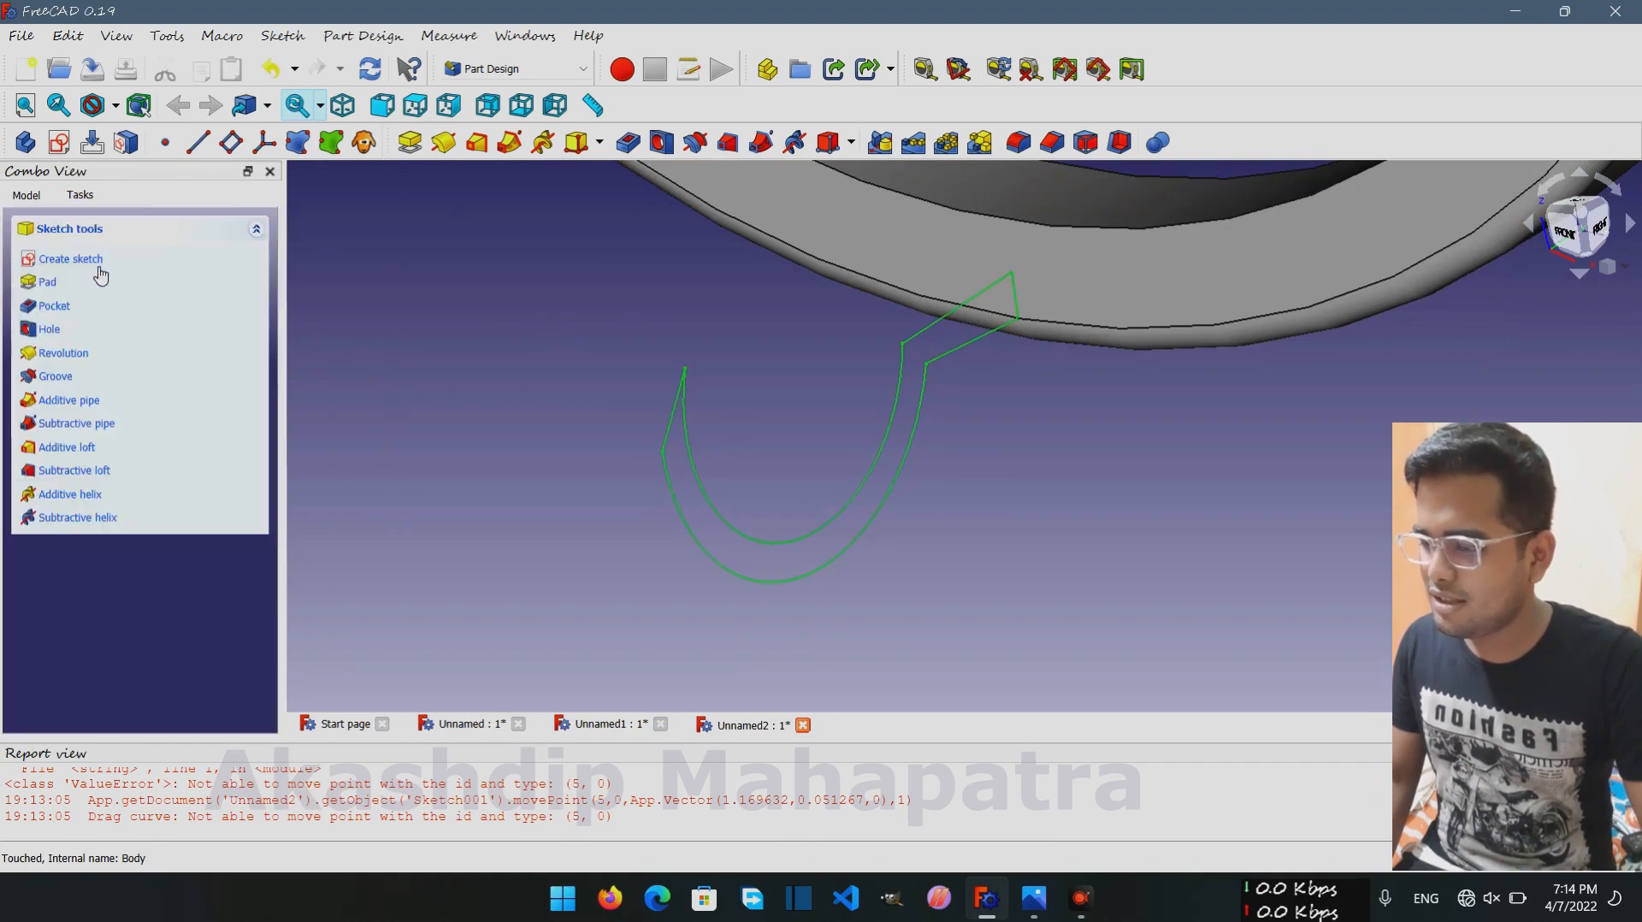
pyautogui.click(49, 284)
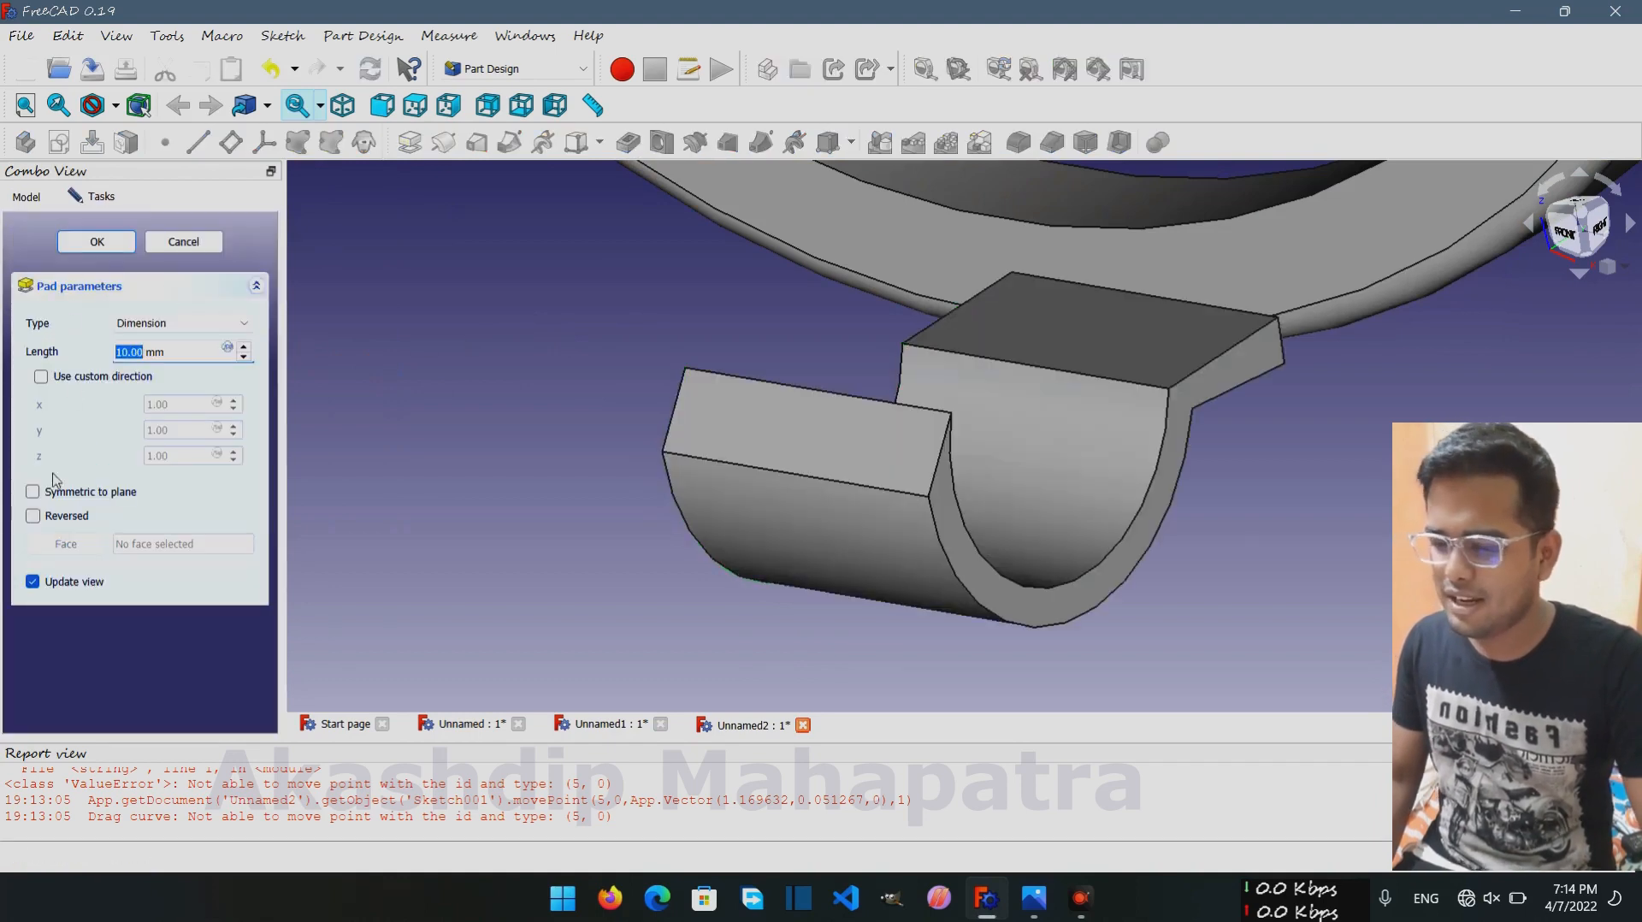
pyautogui.click(34, 493)
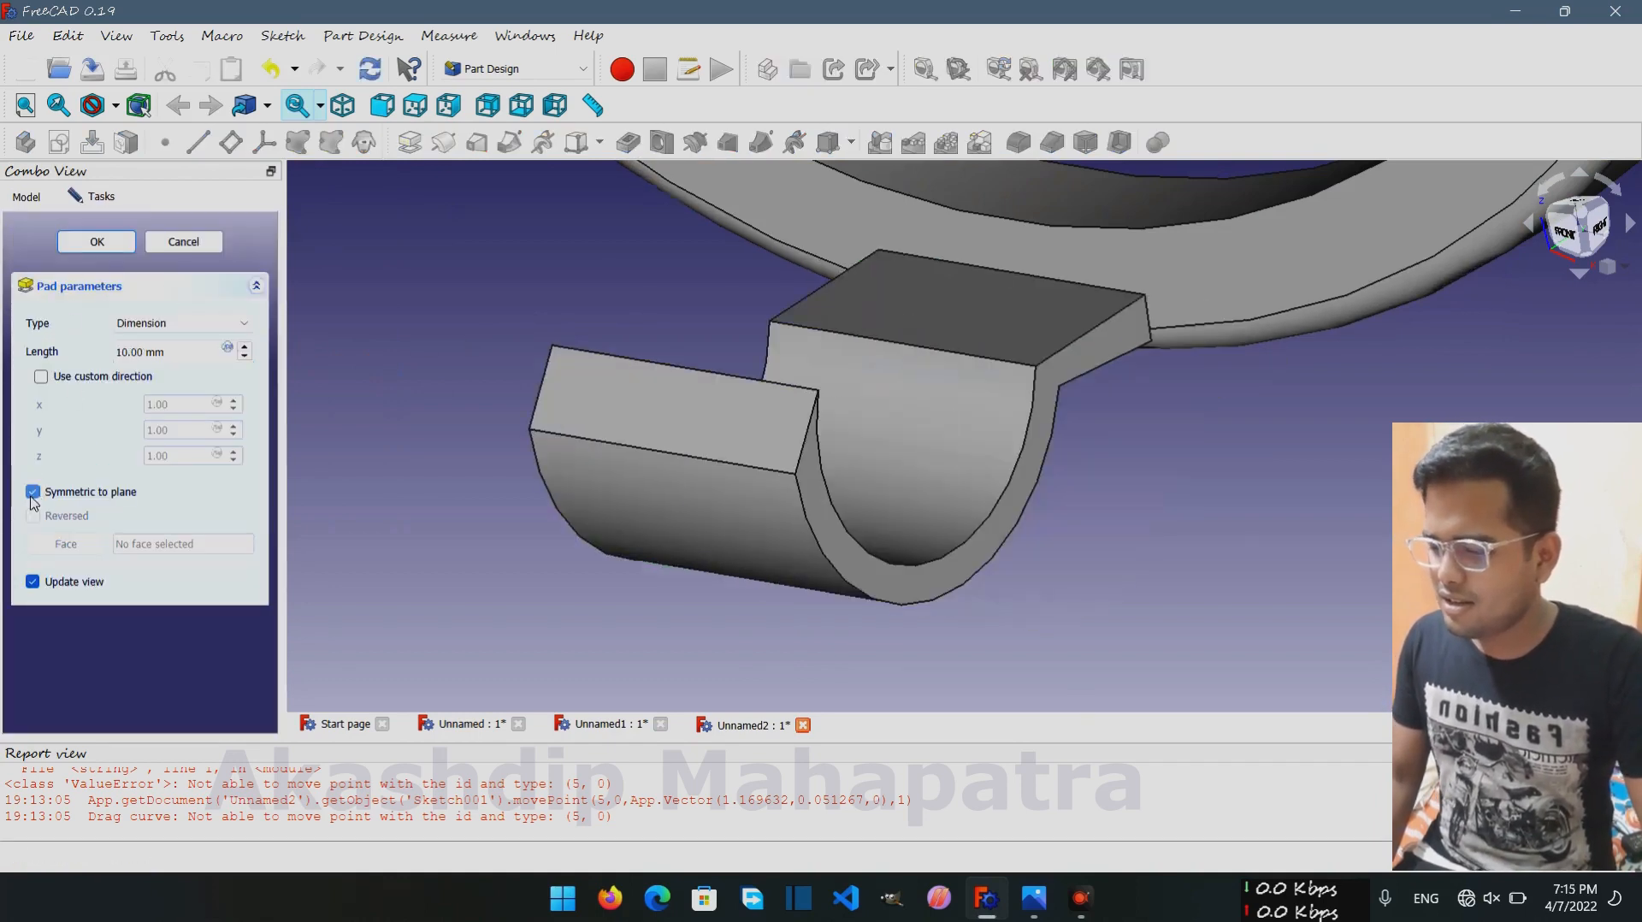
pyautogui.click(240, 357)
pyautogui.click(241, 358)
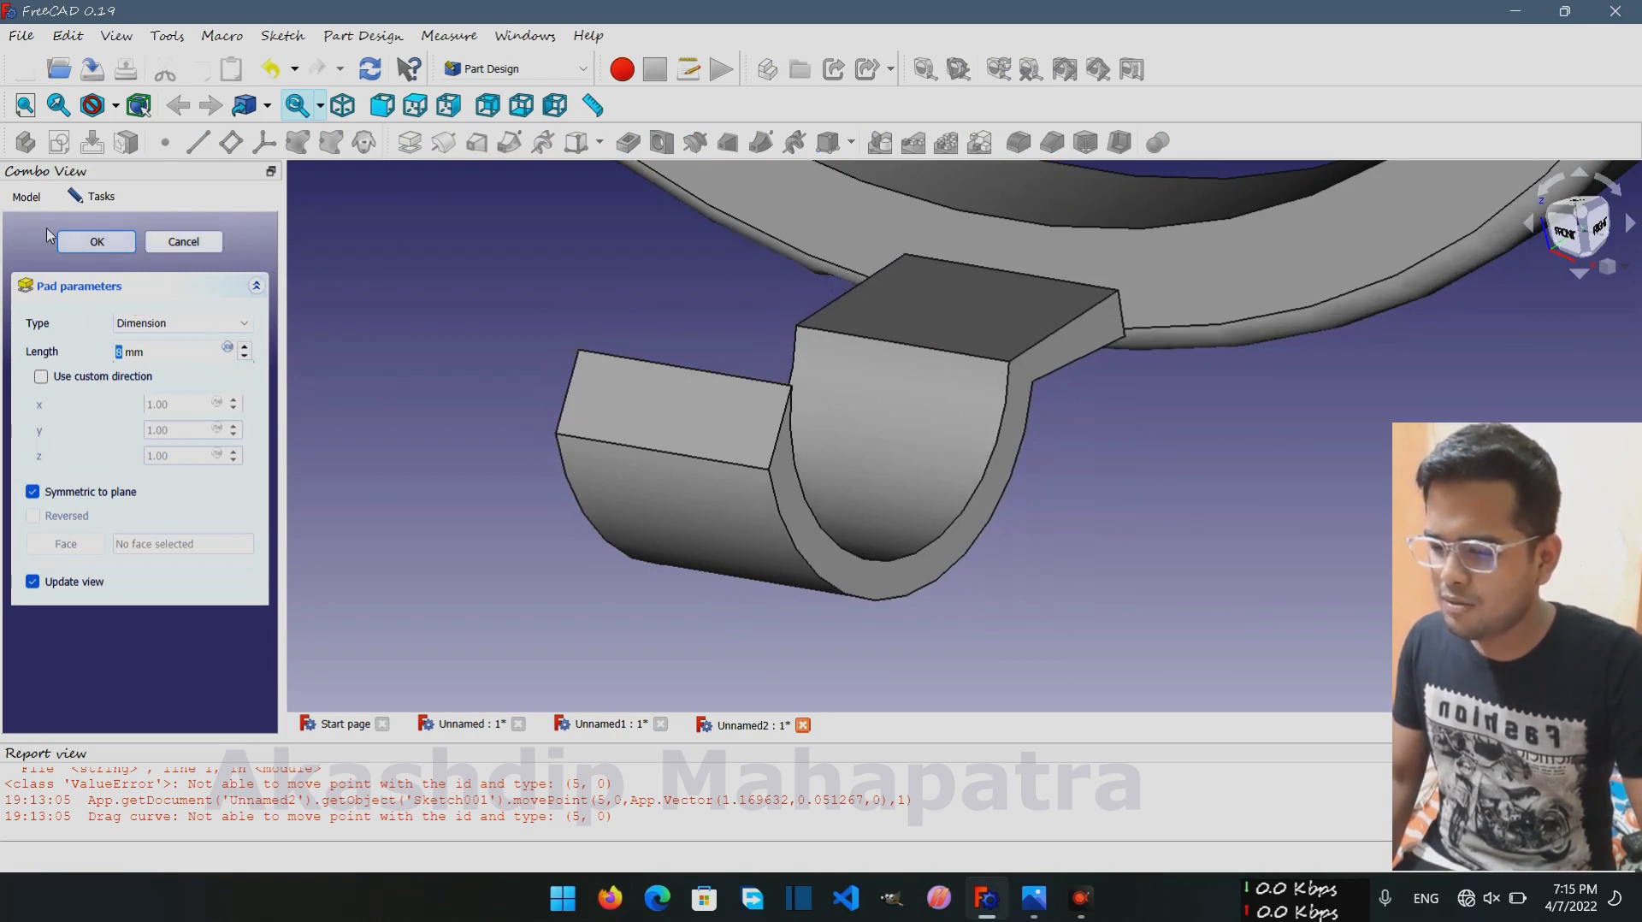
pyautogui.click(91, 244)
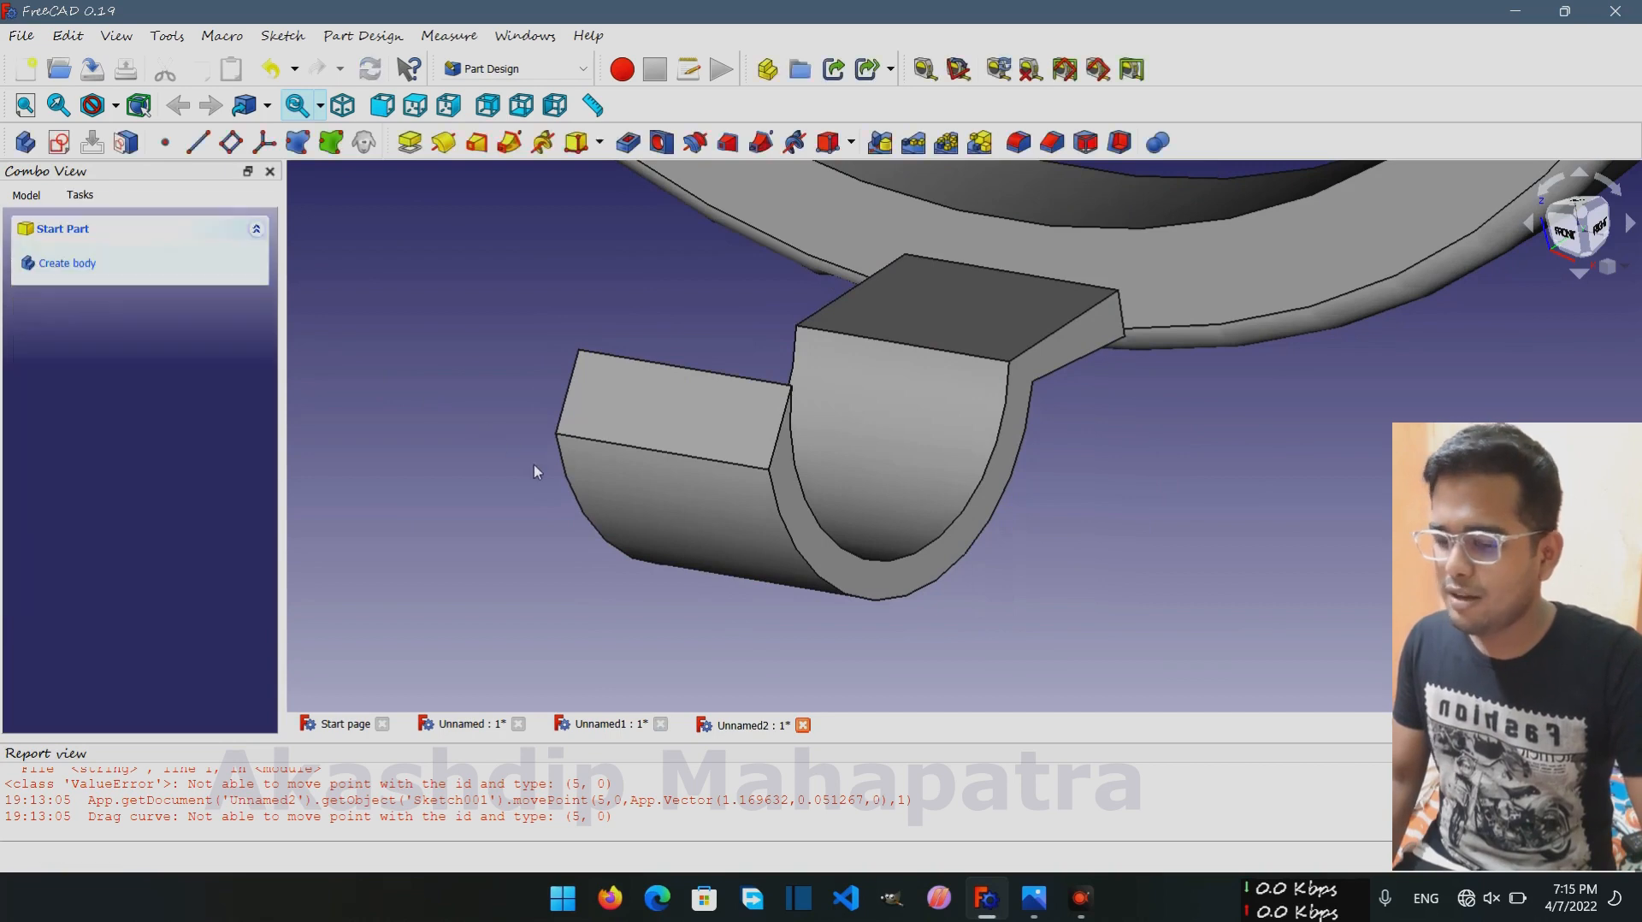
# Try to fillet the upper edge of the hook's free-end face with a 4 mm radius
pyautogui.click(602, 352)
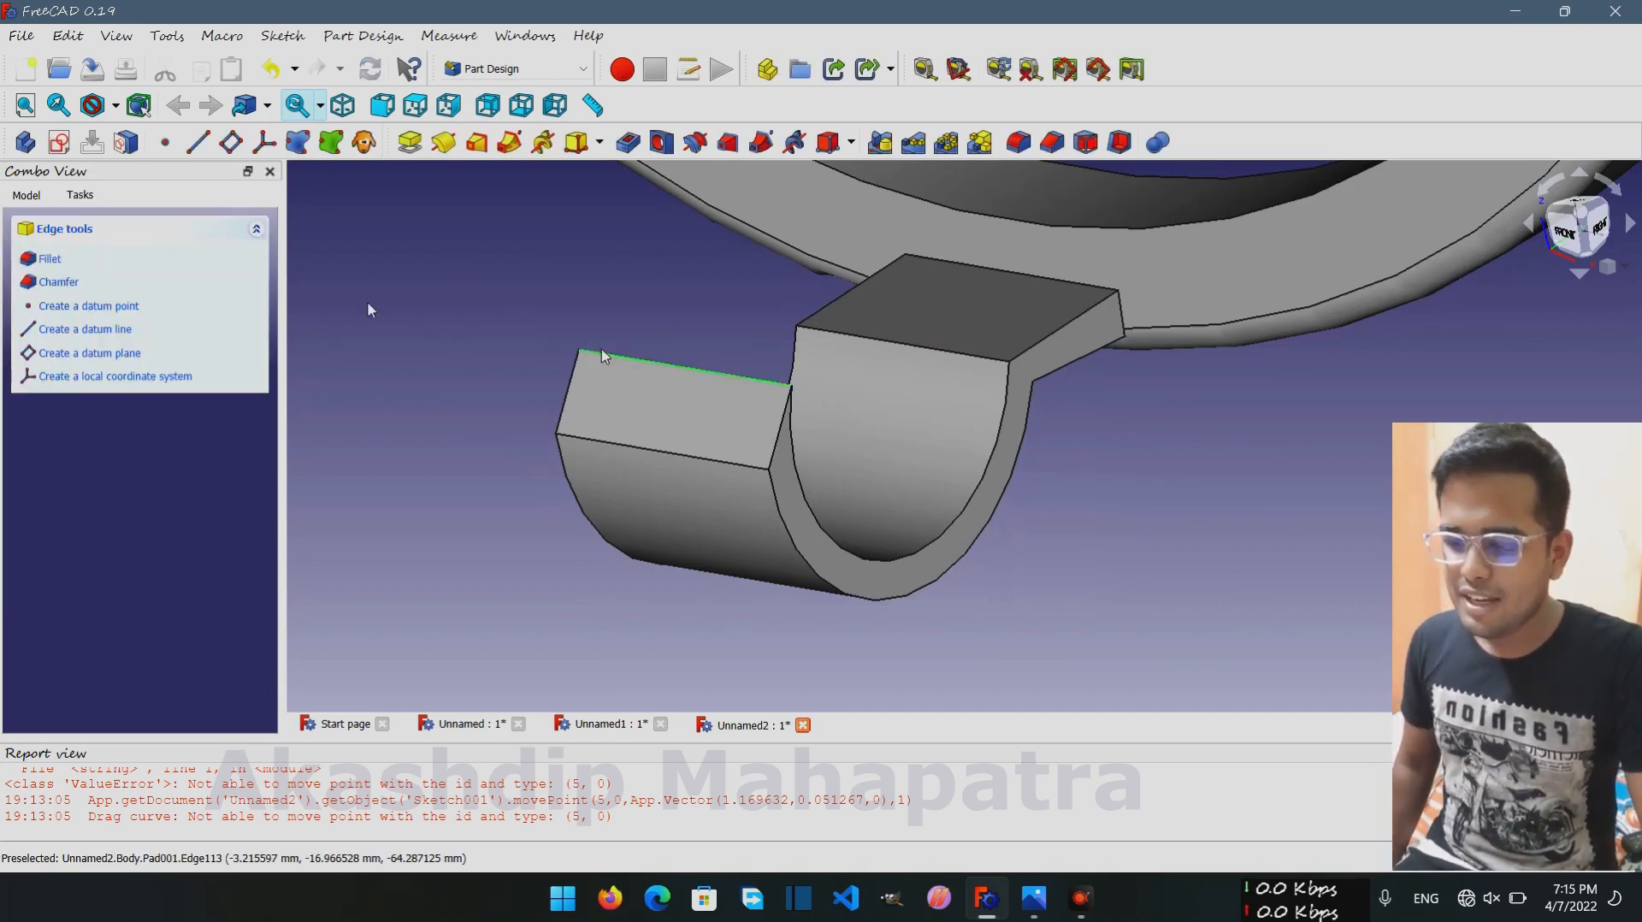
pyautogui.click(36, 260)
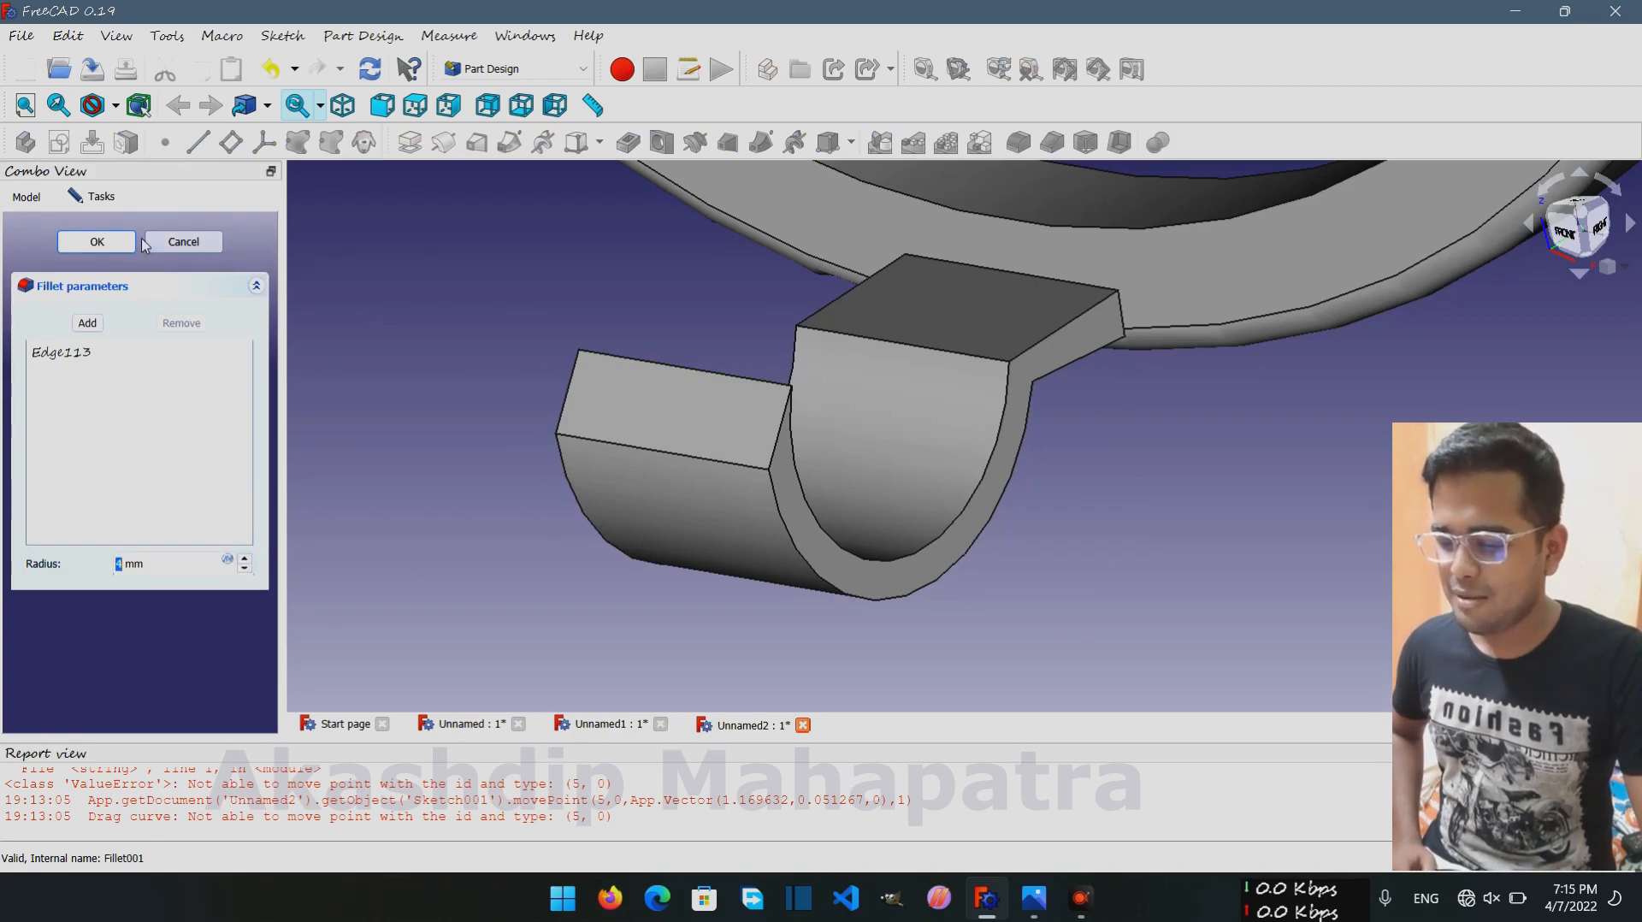
pyautogui.click(97, 241)
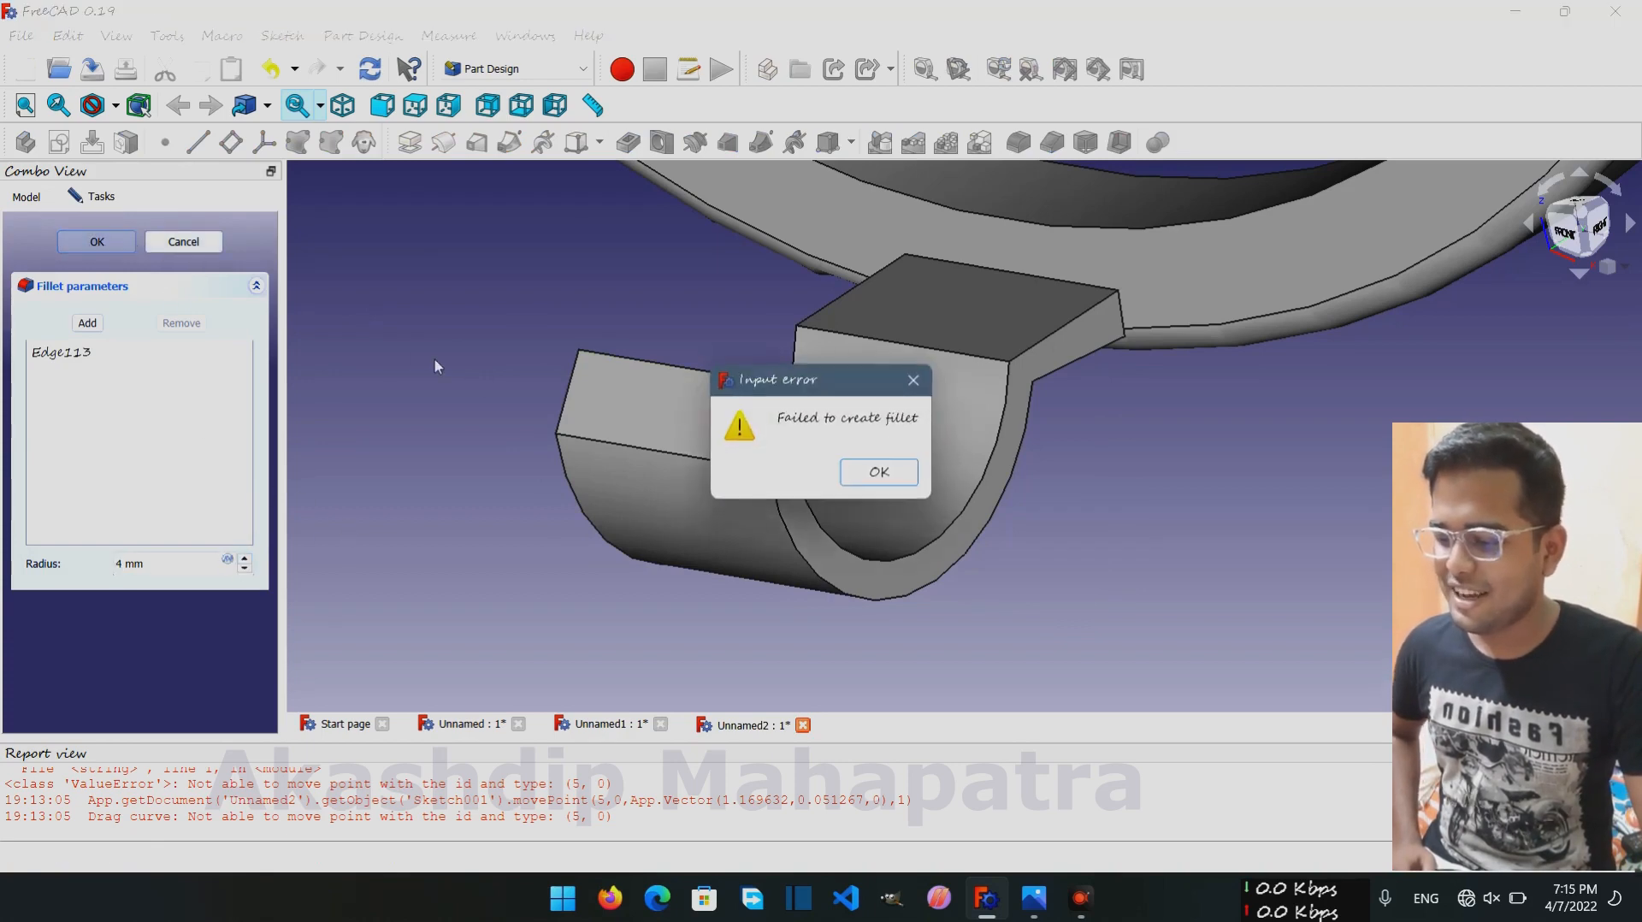
pyautogui.click(881, 472)
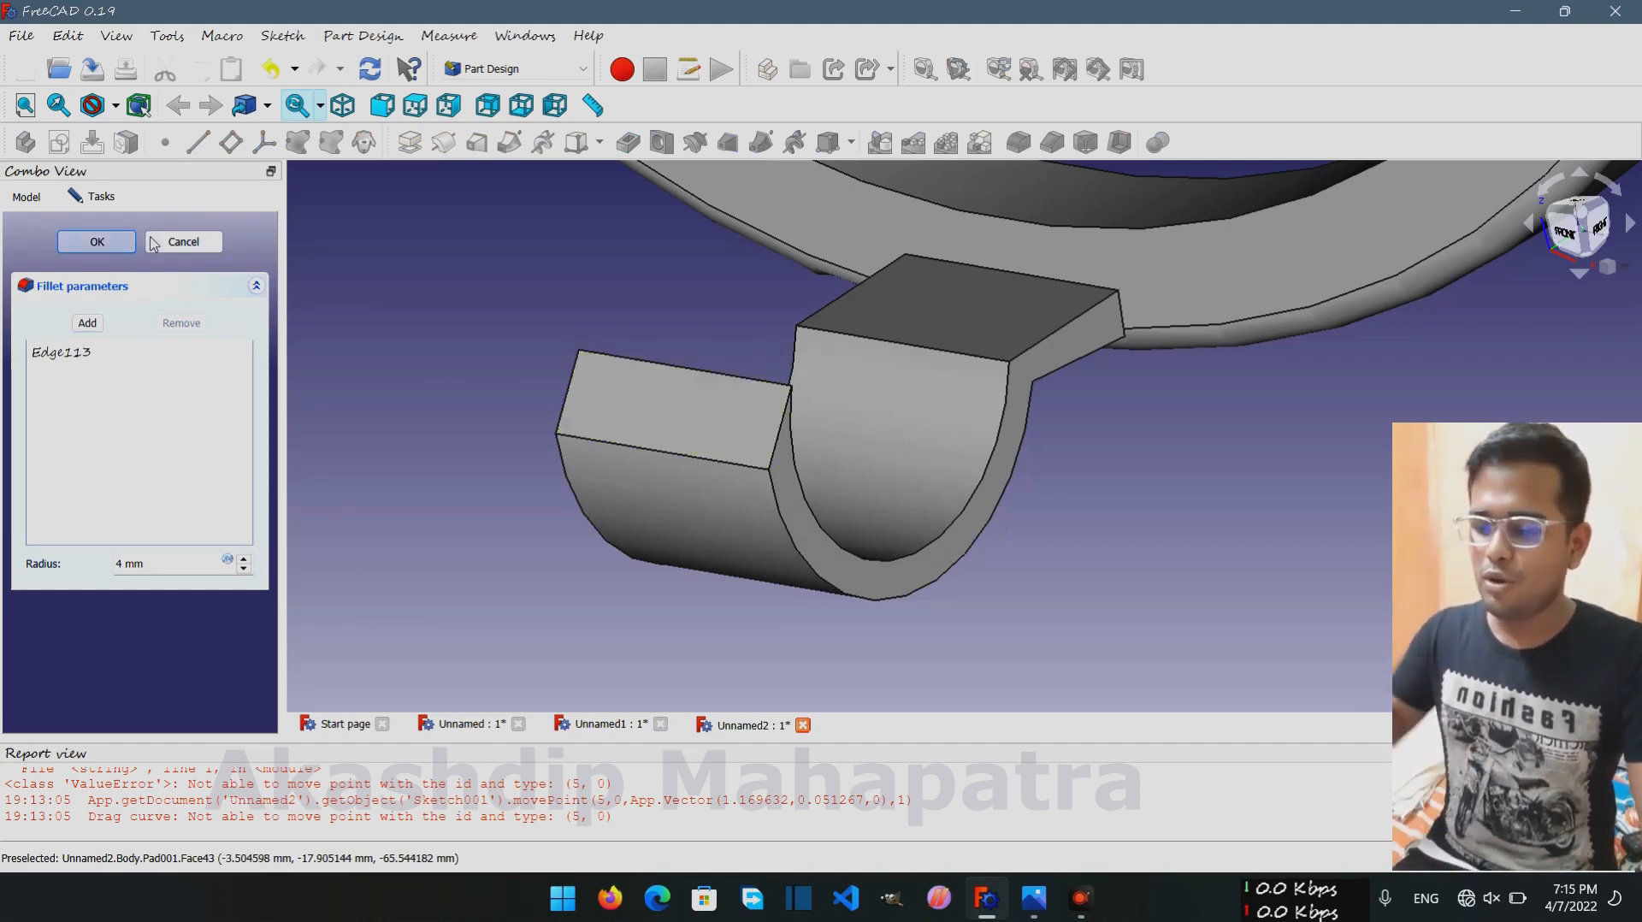
pyautogui.click(183, 241)
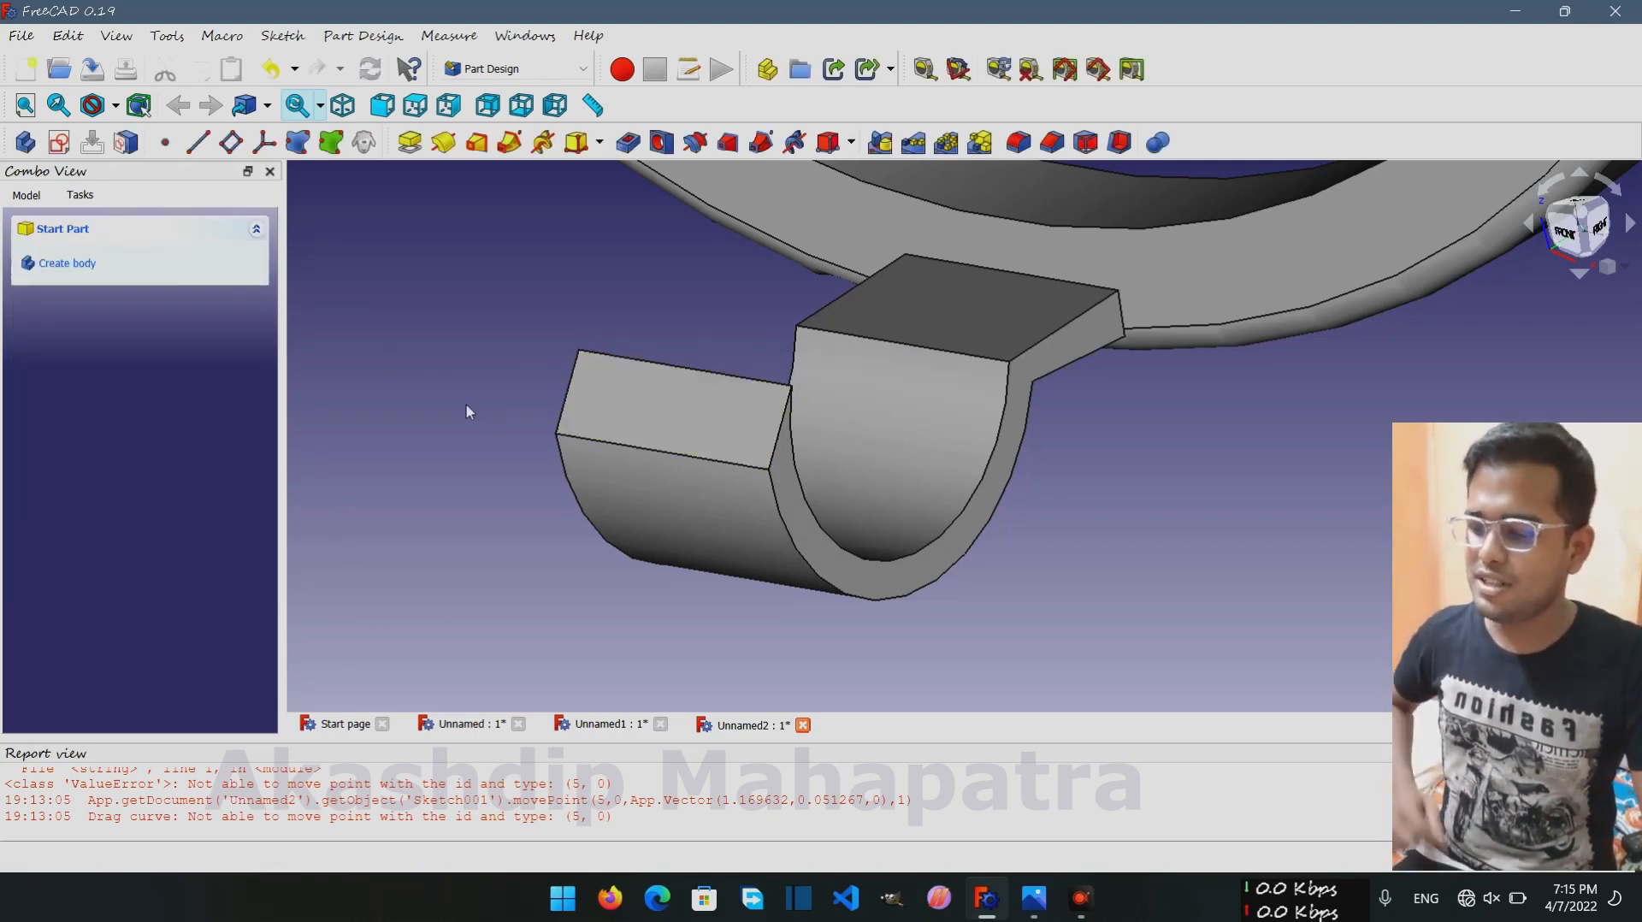
# Fillet the outer lower edge of the hook's free-end face with a 3 mm radius
pyautogui.click(602, 442)
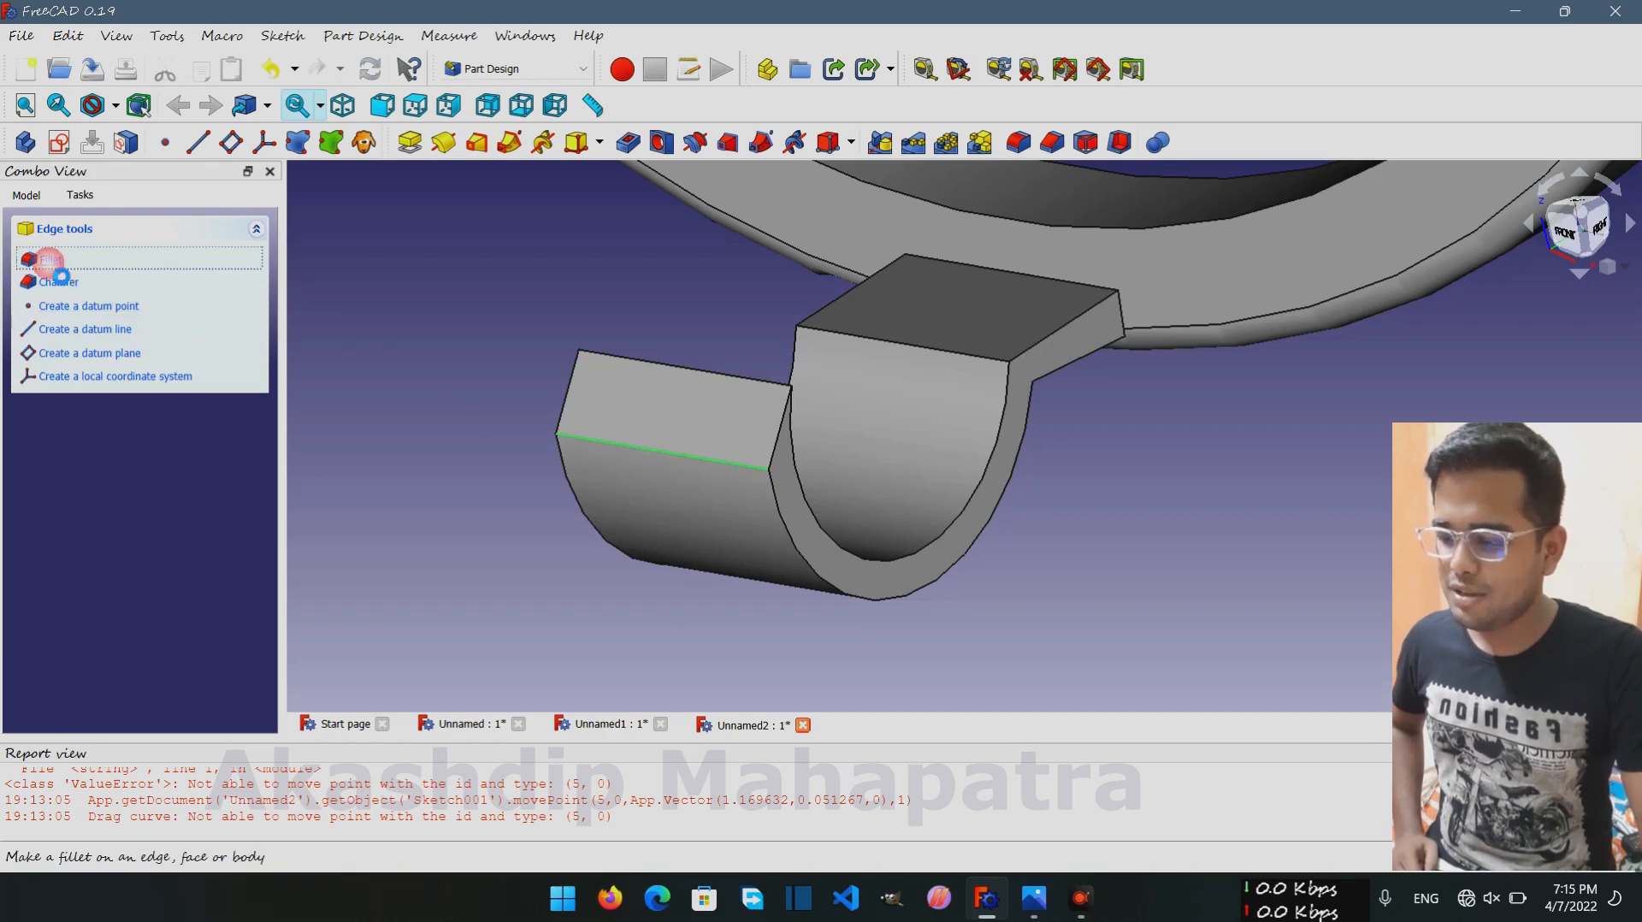
pyautogui.click(49, 258)
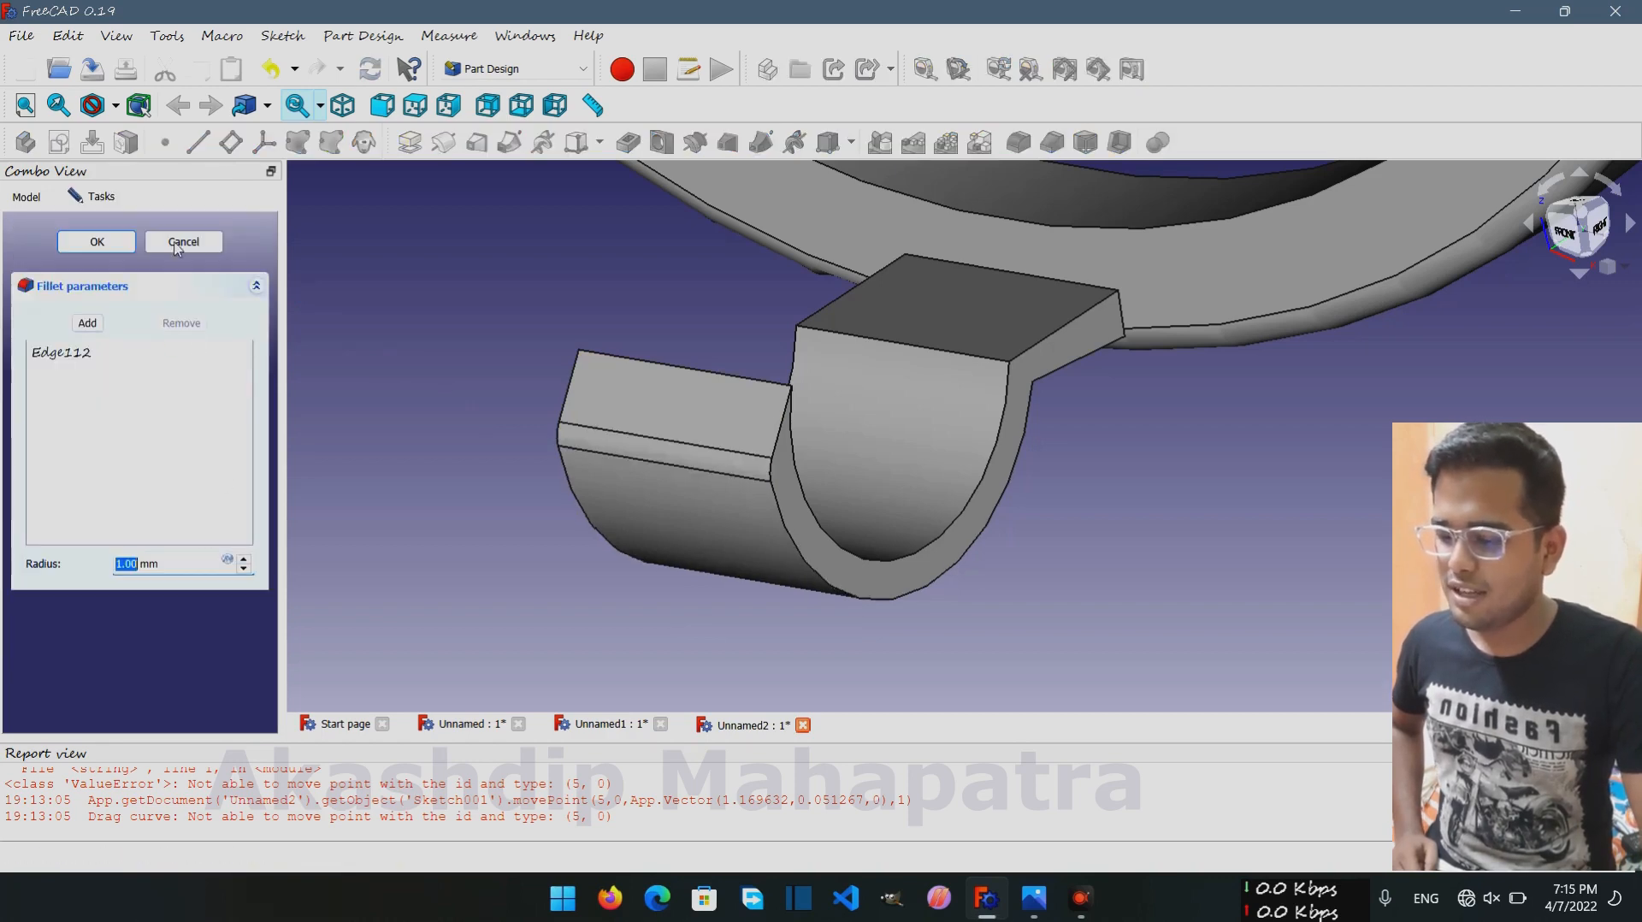
pyautogui.write('3')
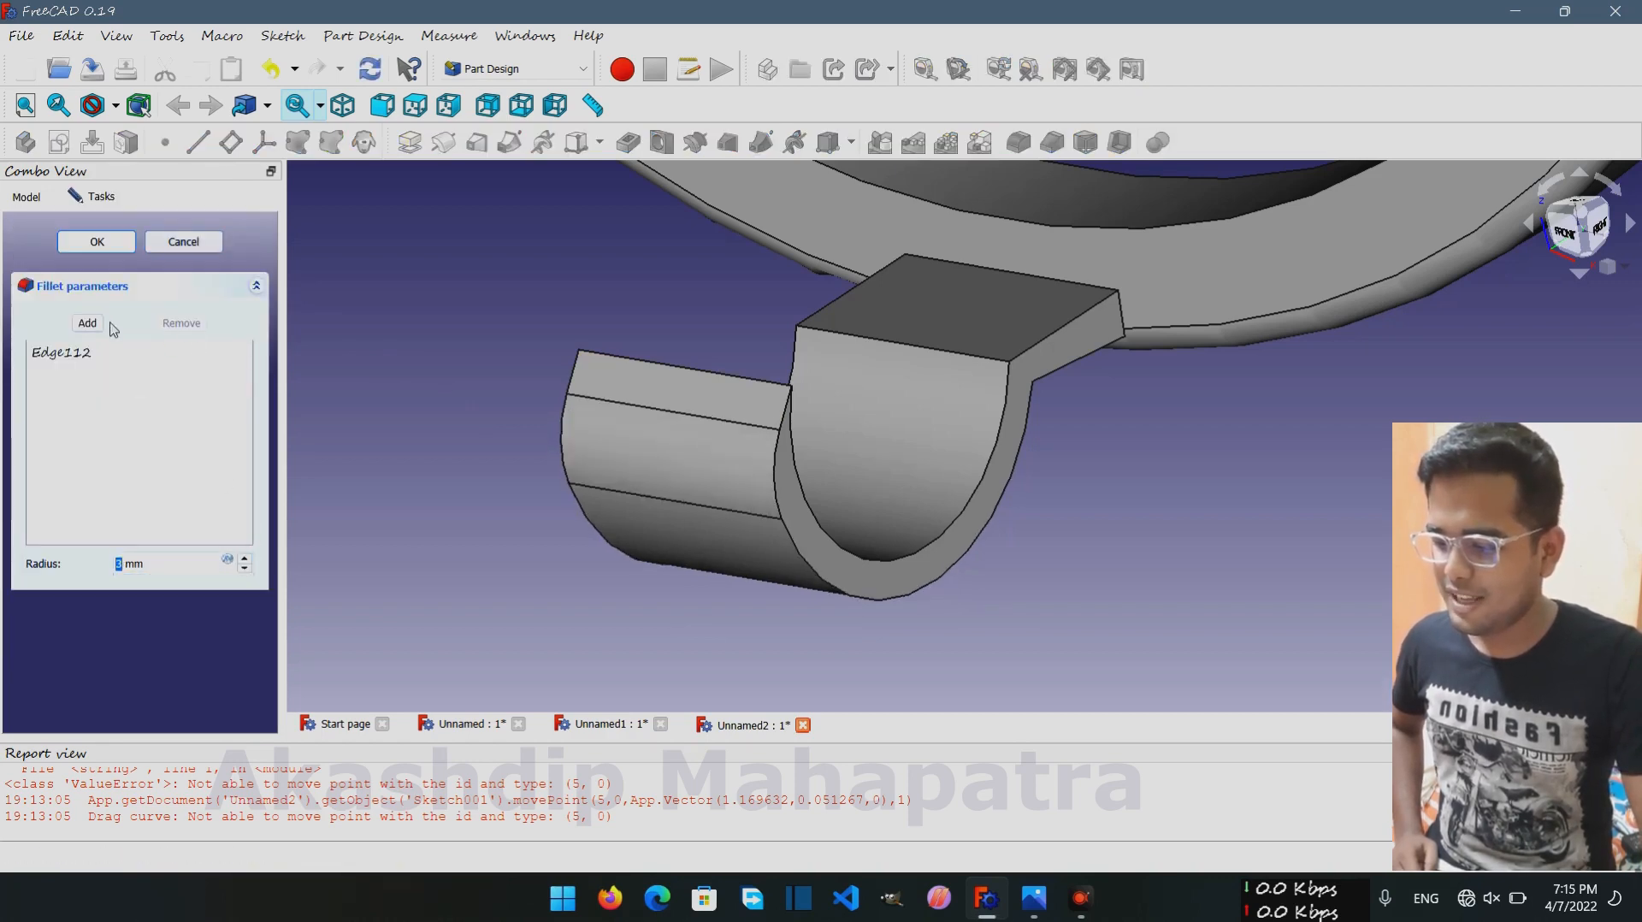
pyautogui.click(120, 248)
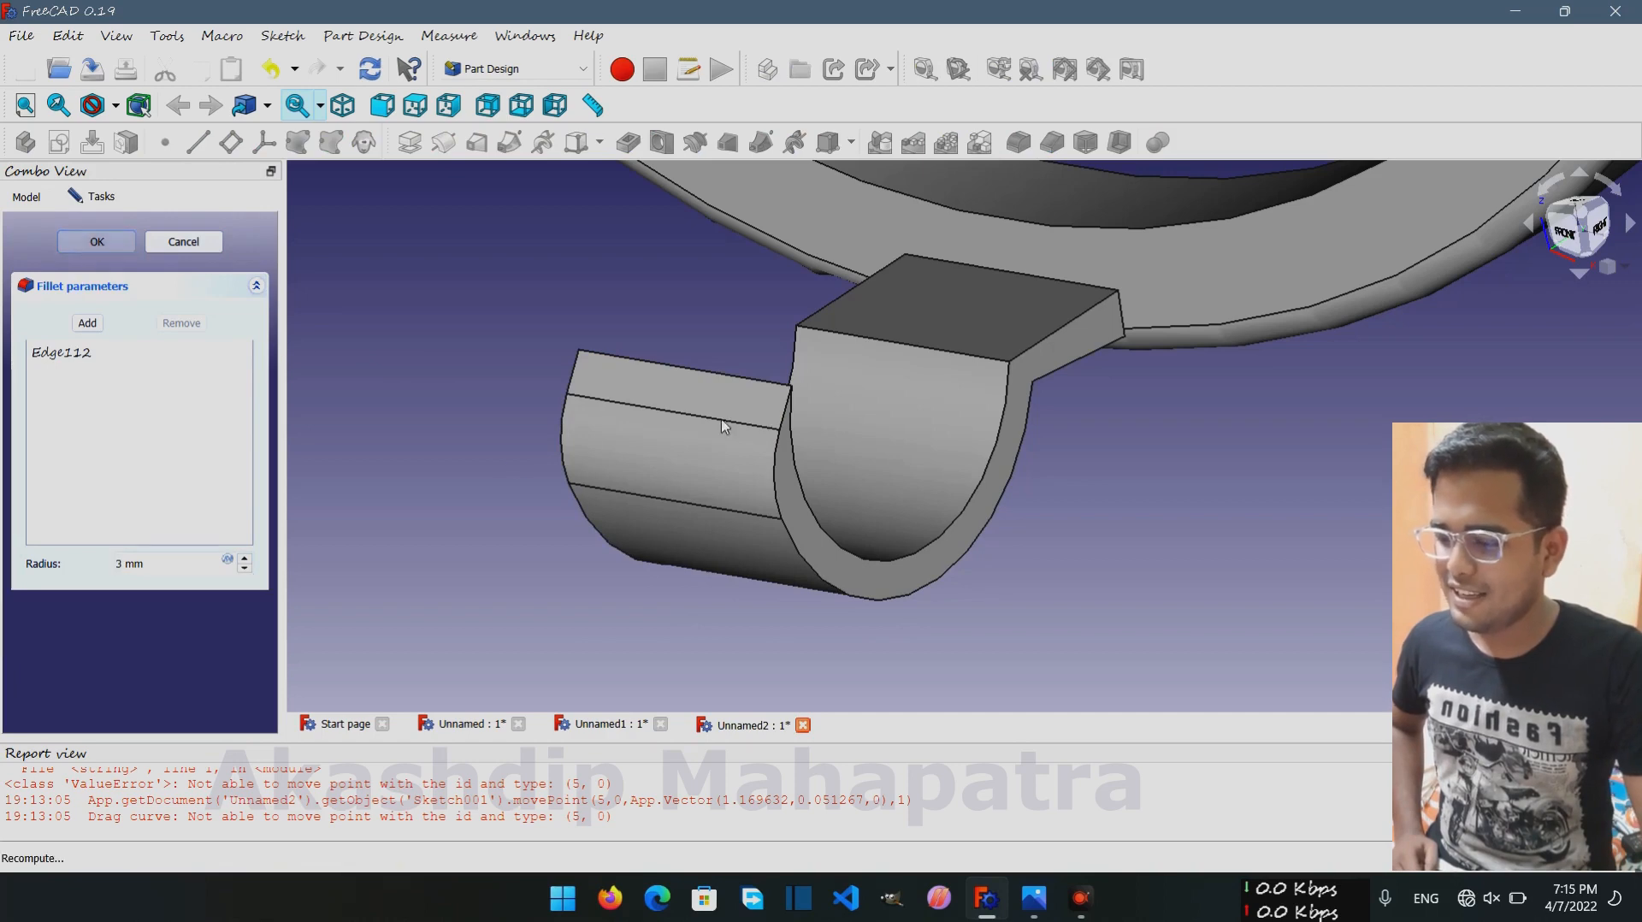
# Fillet the edge where the stem's upper face meets the hook's inner curve
pyautogui.click(828, 339)
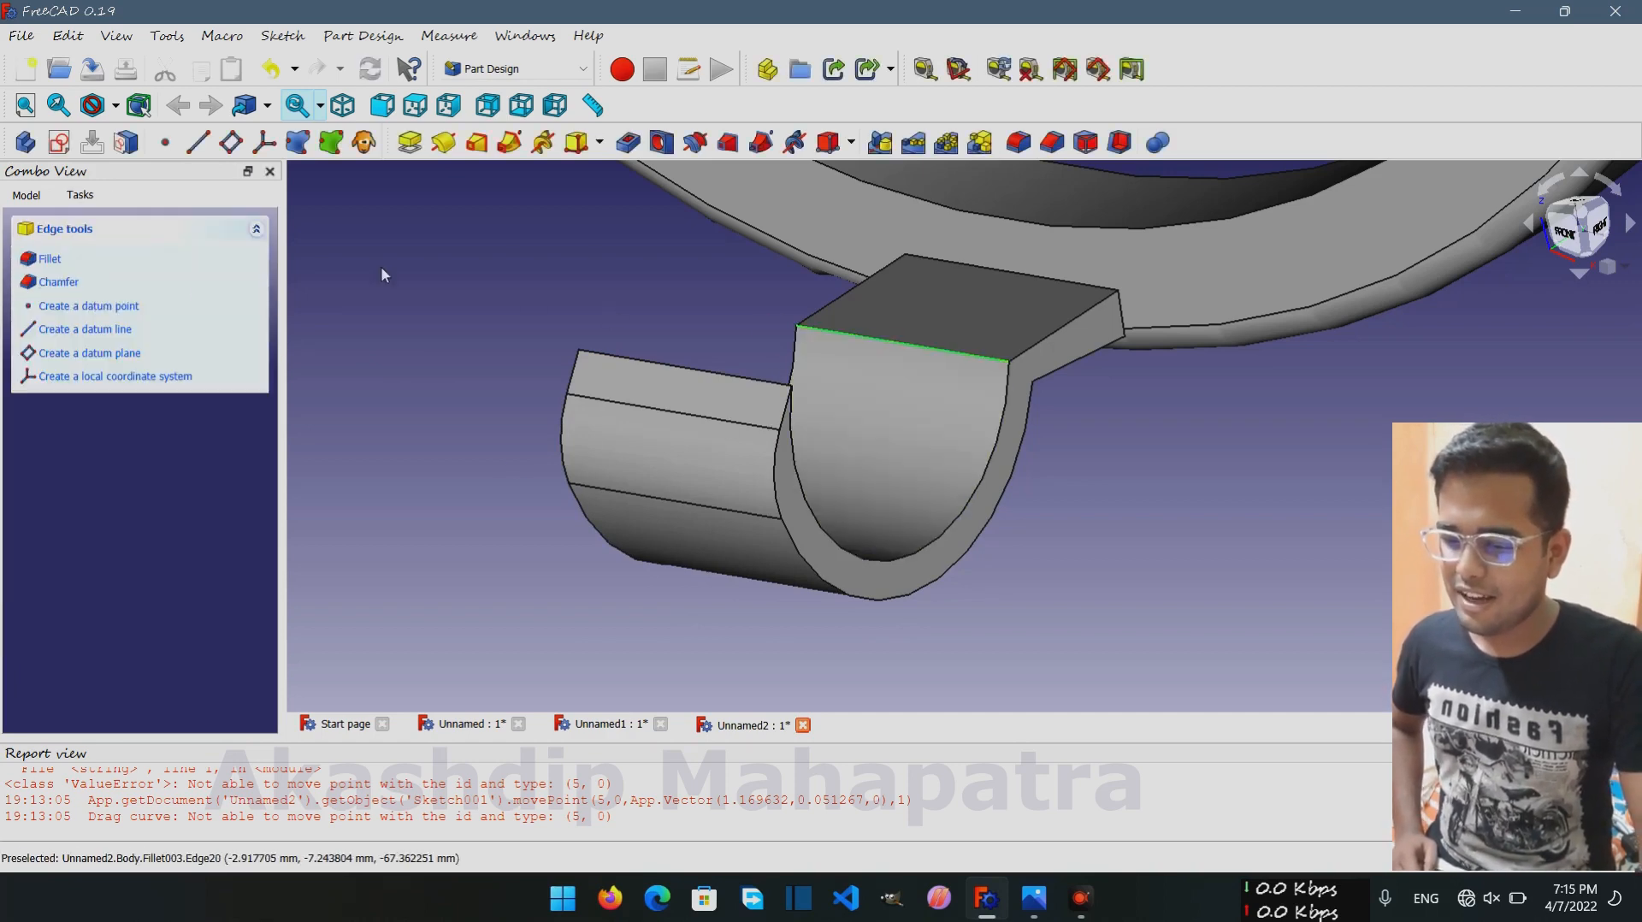
pyautogui.click(39, 261)
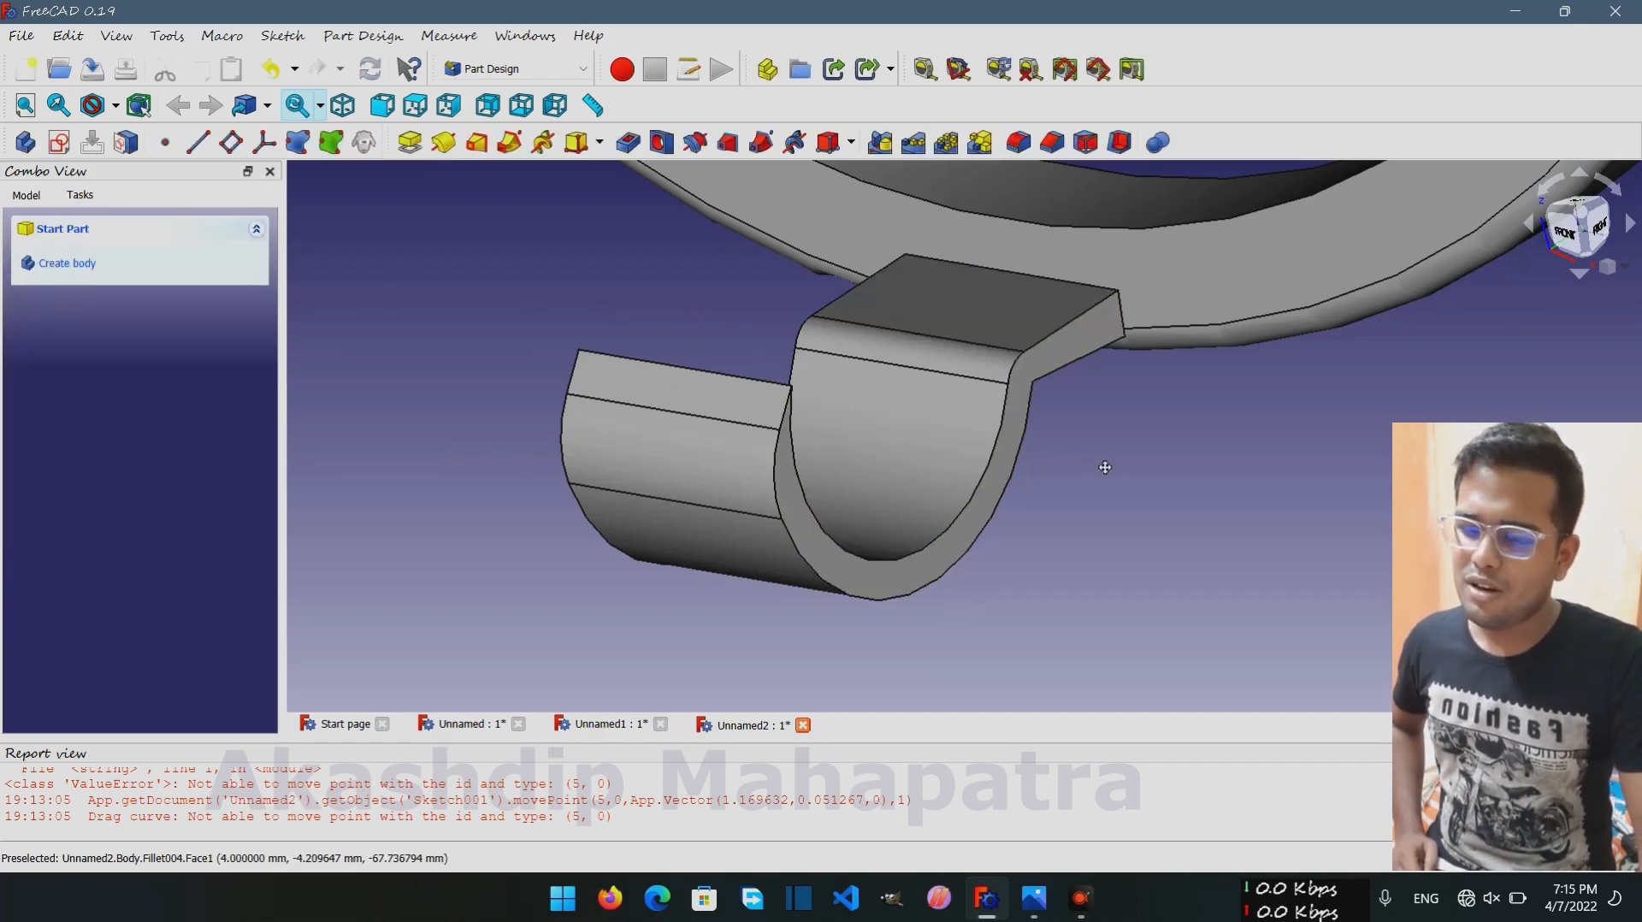
pyautogui.moveTo(1104, 467); pyautogui.dragTo(1230, 598, button='middle')
pyautogui.scroll(-3, 1324, 562)
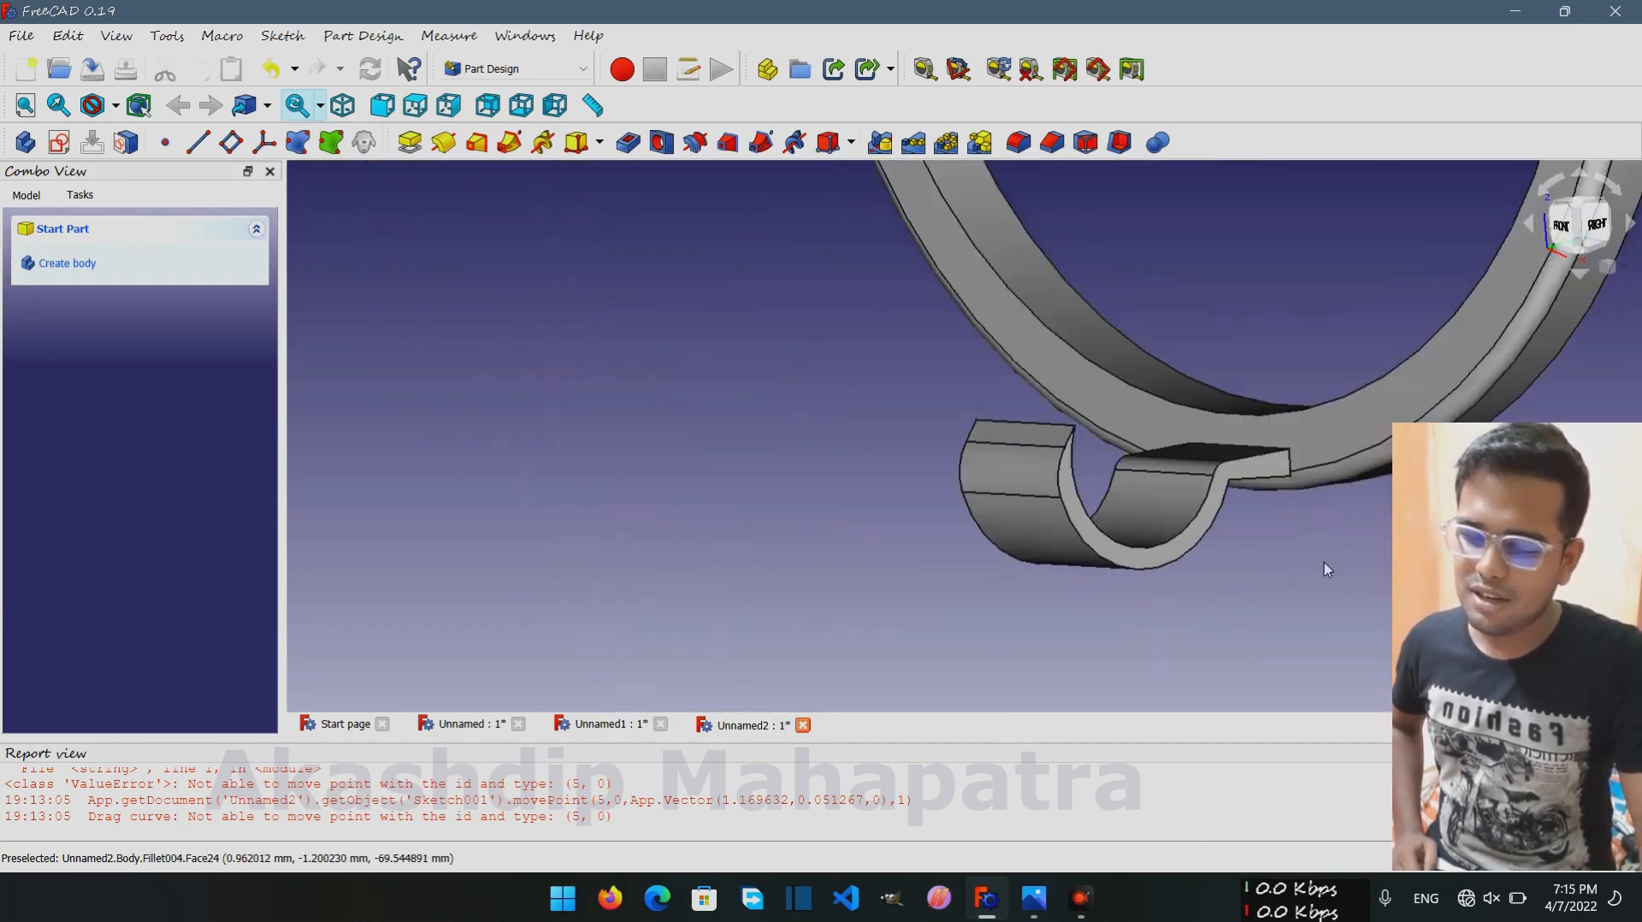
pyautogui.click(25, 104)
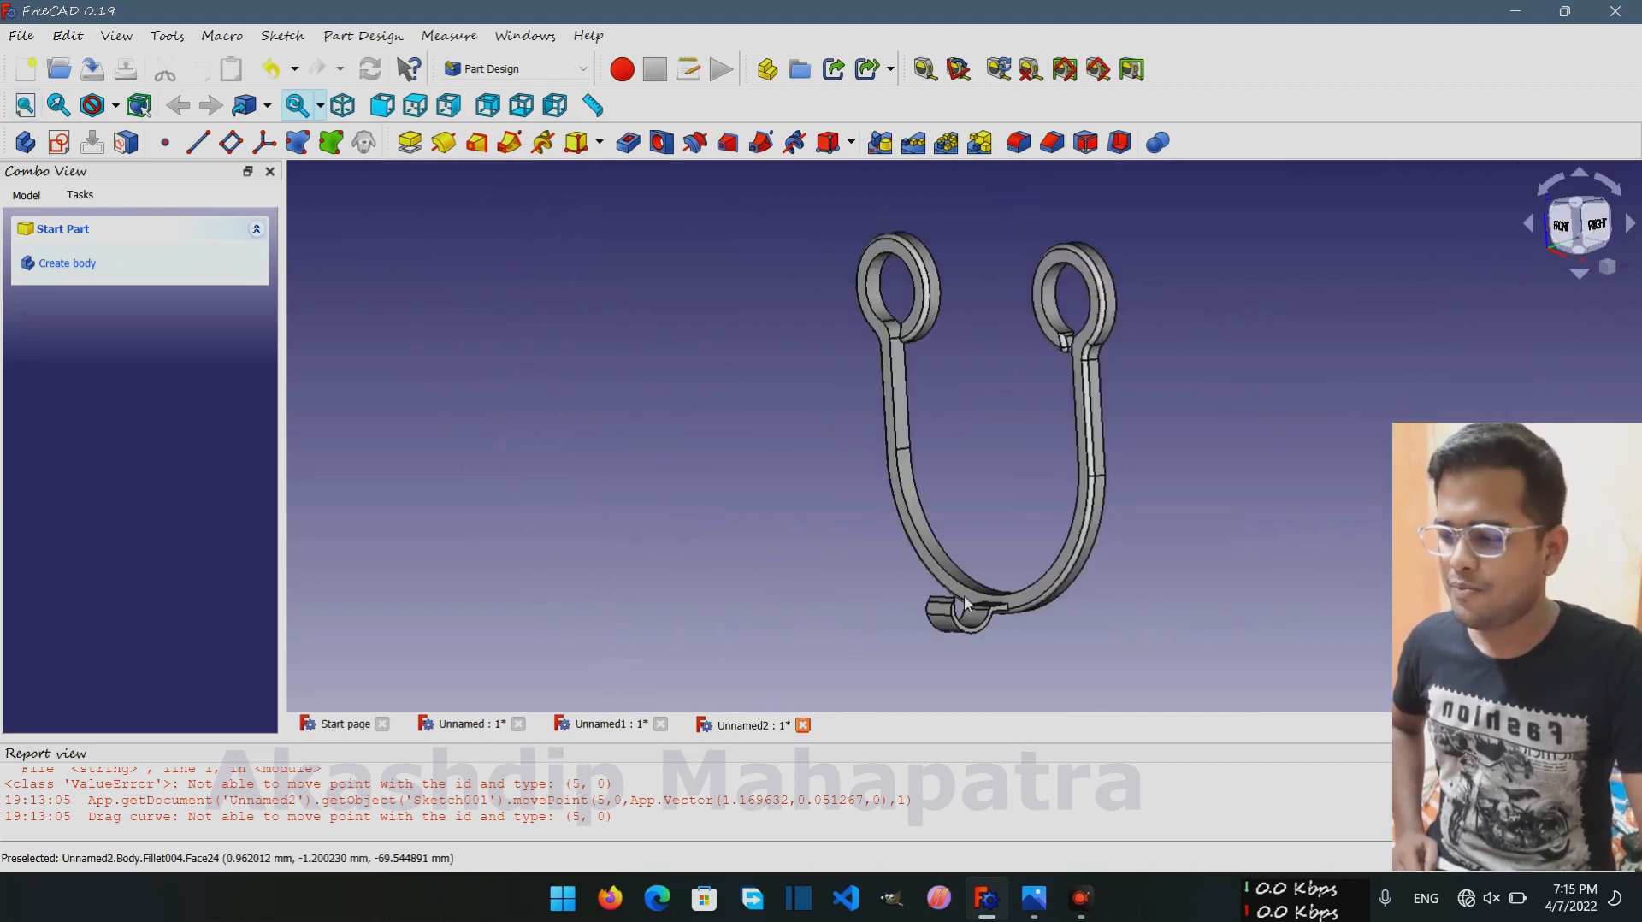
# Fillet the edge where the hook's outer curve meets the stem's underside with a 1 mm radius
pyautogui.moveTo(1084, 644); pyautogui.dragTo(1032, 480, button='middle')
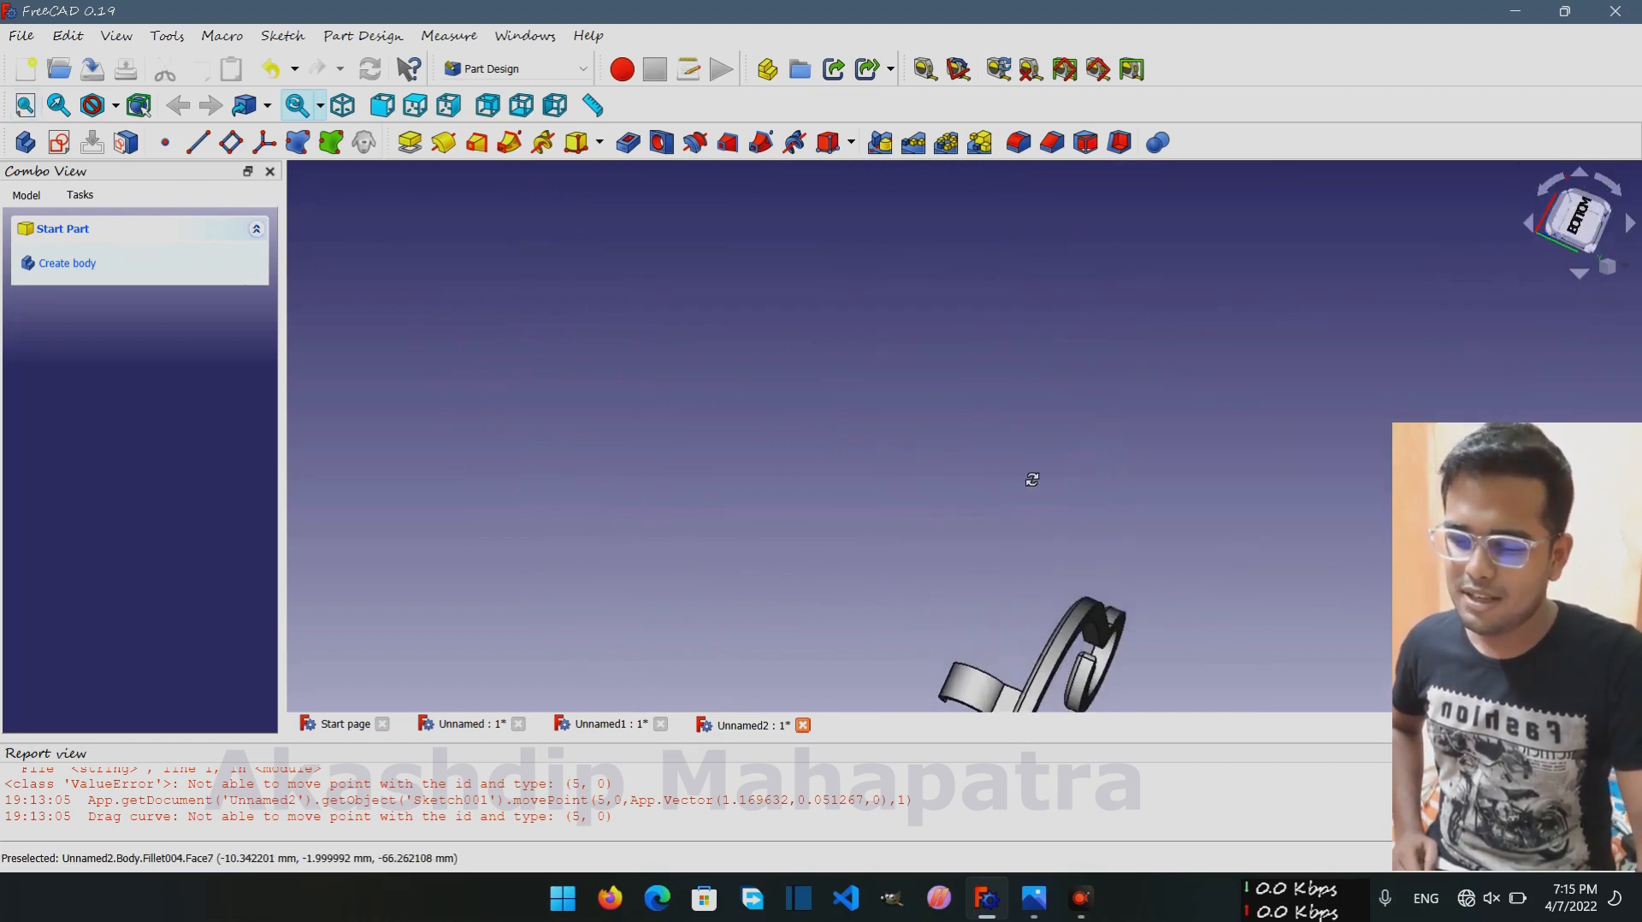
pyautogui.moveTo(1030, 563); pyautogui.dragTo(919, 178, button='middle')
pyautogui.scroll(5, 949, 453)
pyautogui.scroll(3, 948, 400)
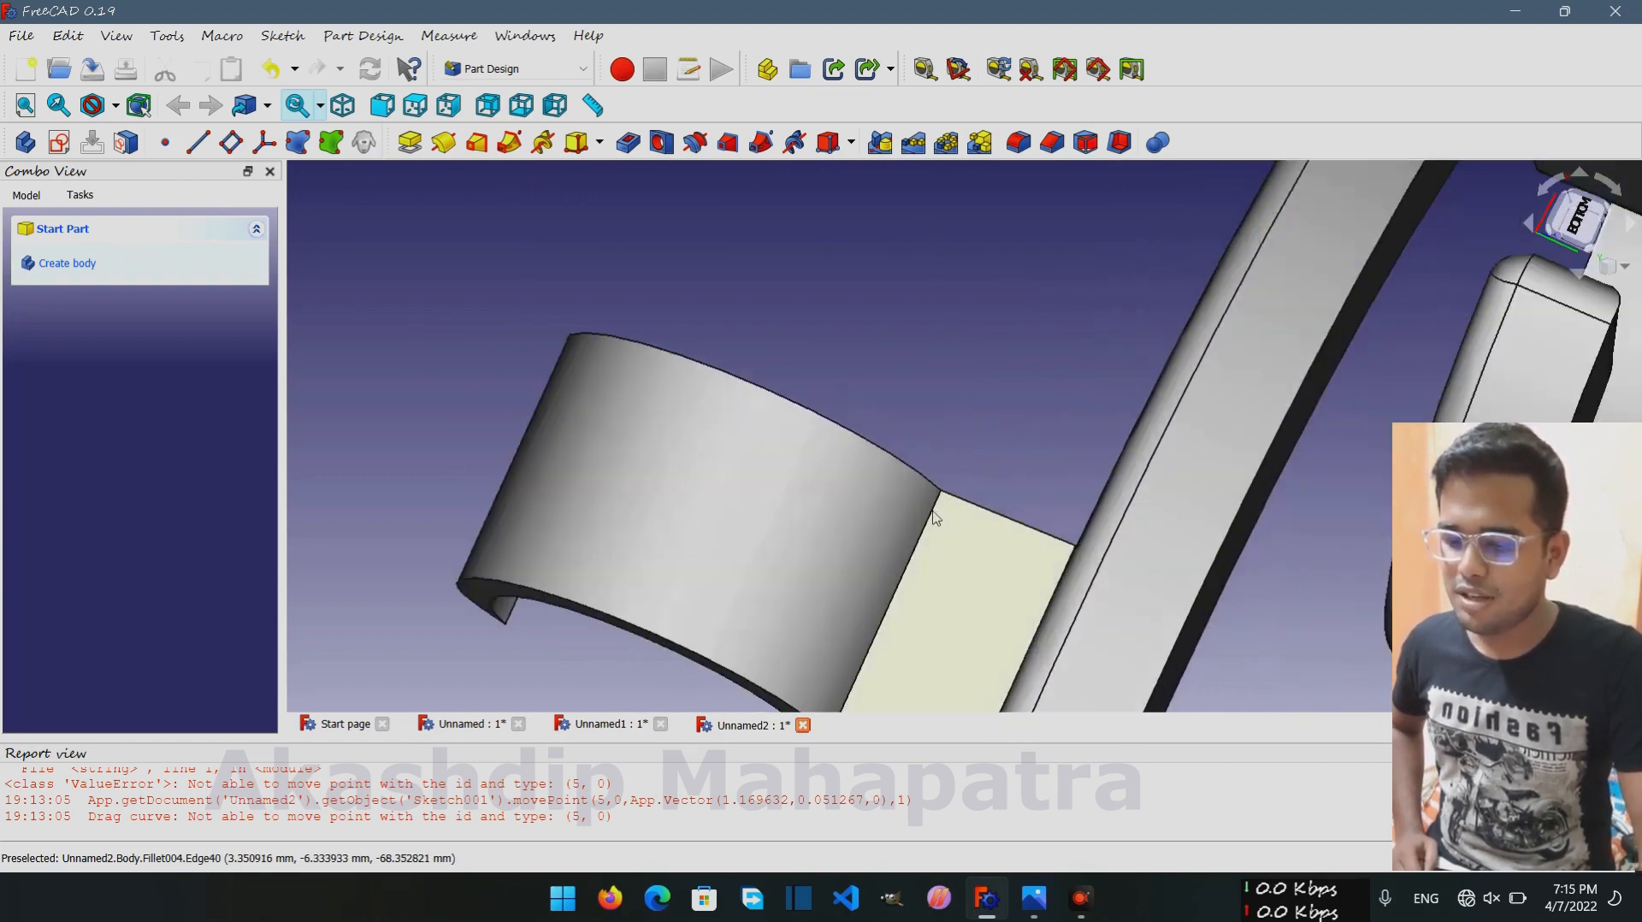
pyautogui.scroll(3, 941, 488)
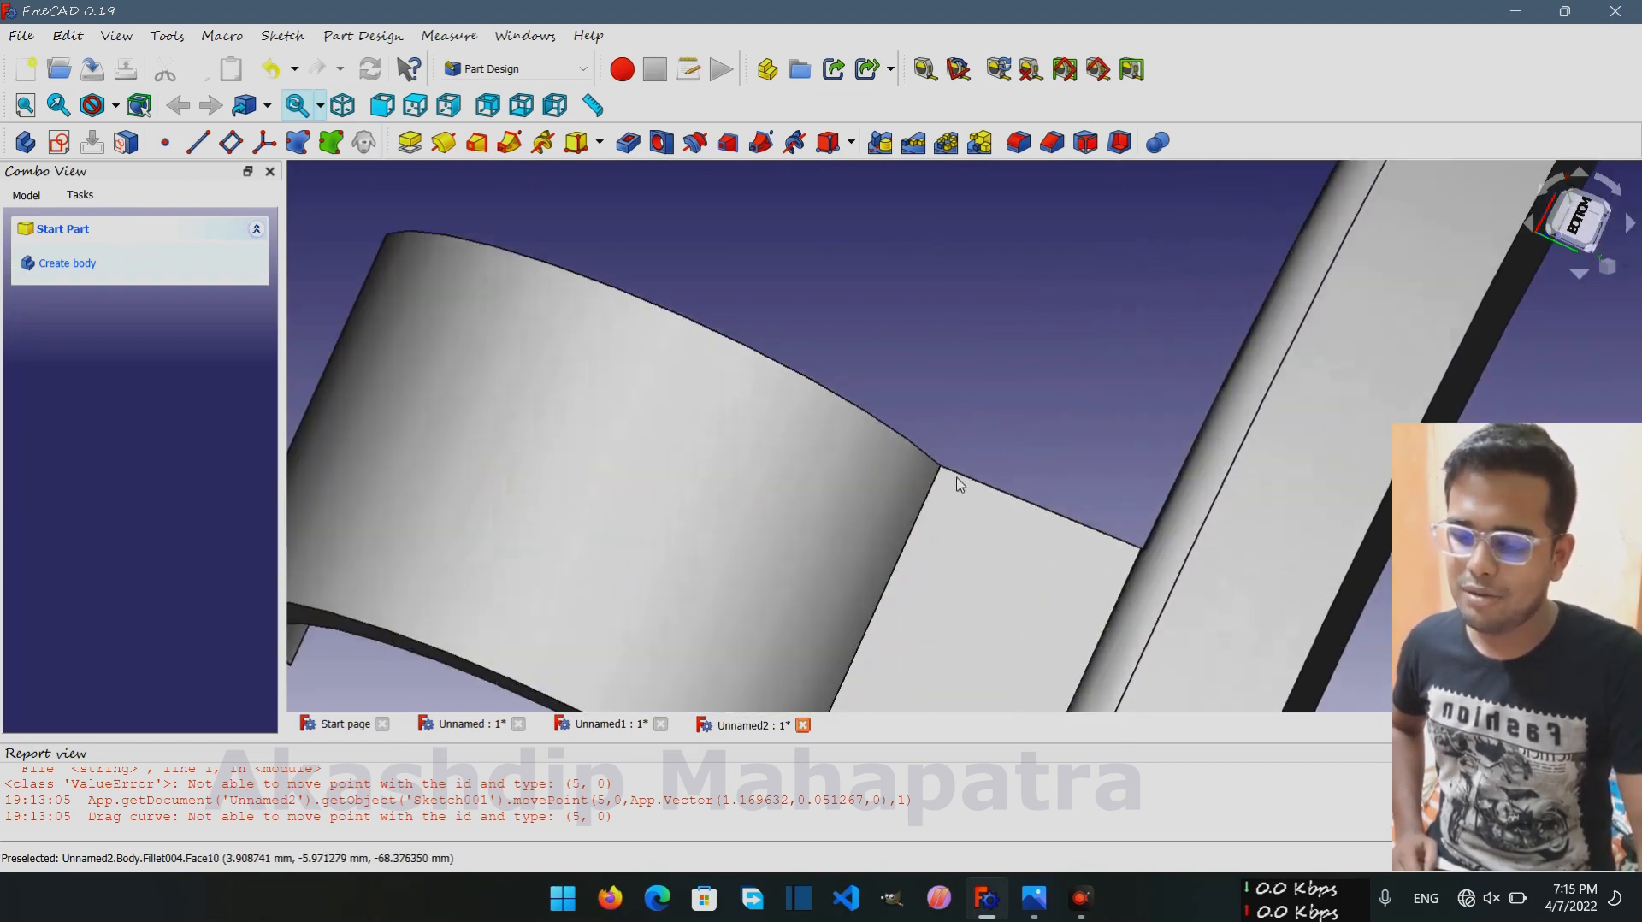
pyautogui.click(924, 495)
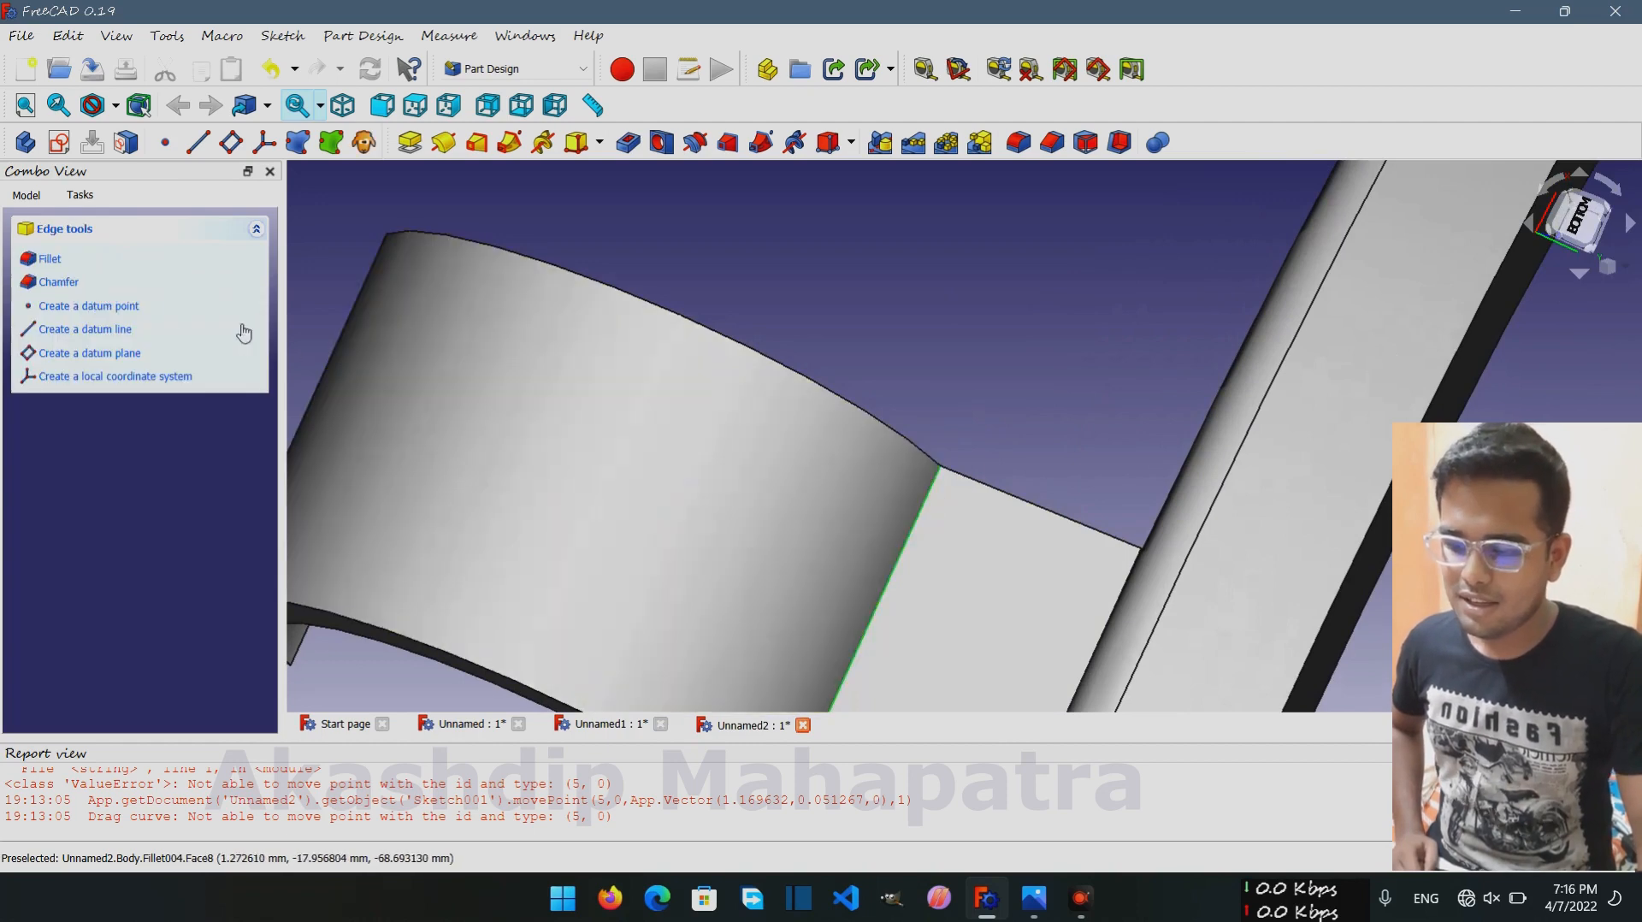
pyautogui.click(49, 260)
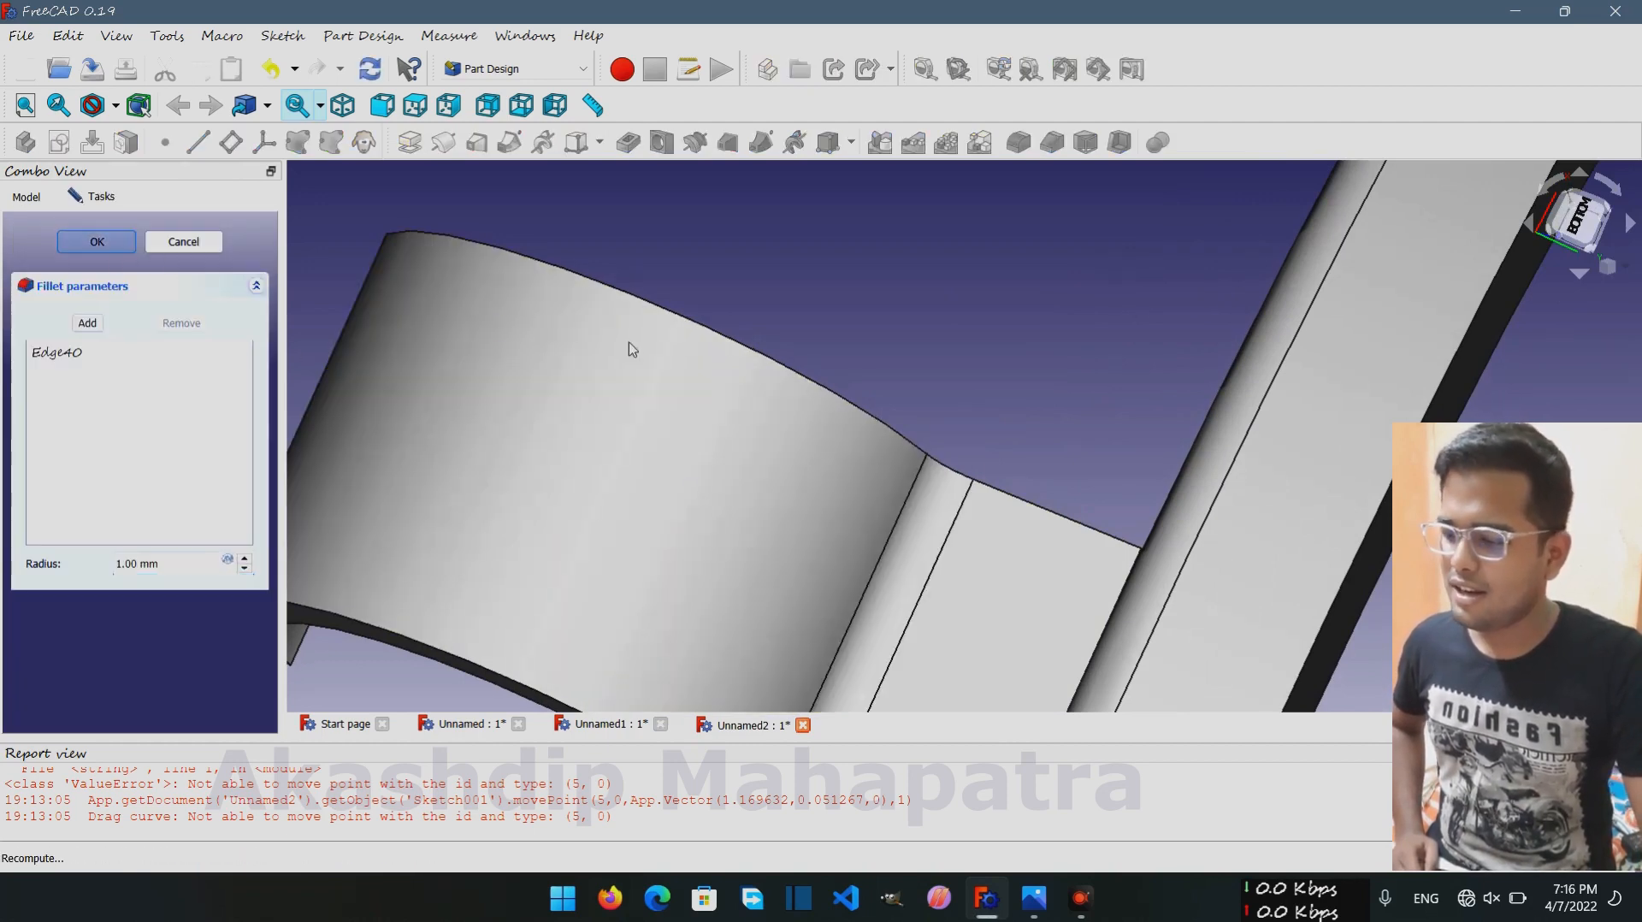
pyautogui.moveTo(923, 405); pyautogui.dragTo(953, 456, button='middle')
pyautogui.scroll(-5, 953, 457)
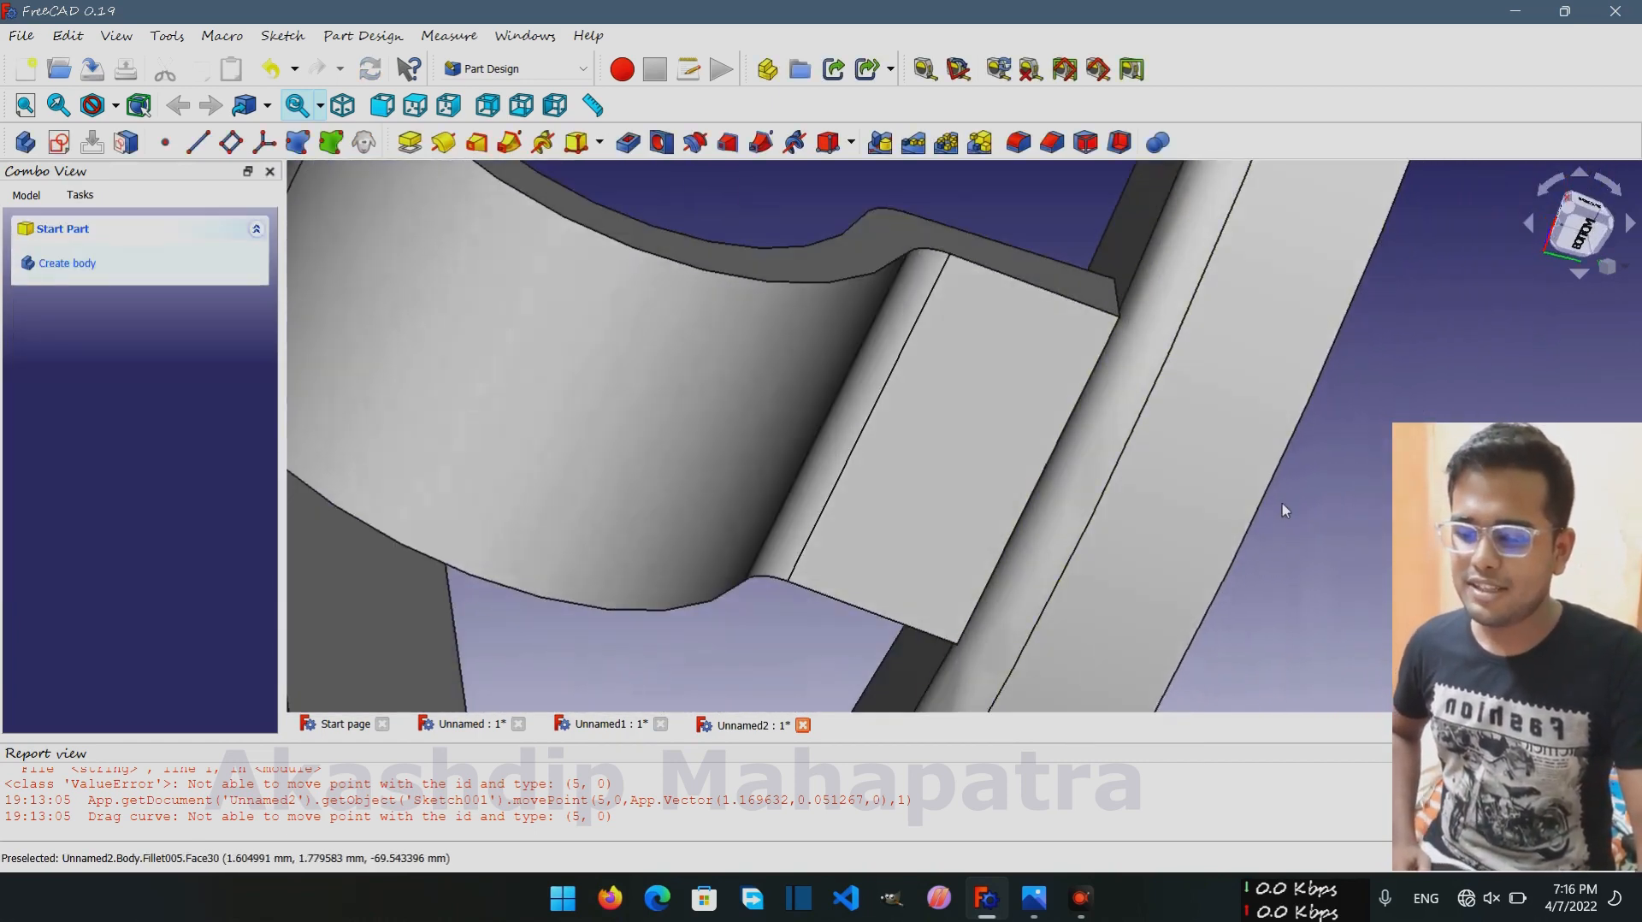
pyautogui.moveTo(1063, 330); pyautogui.dragTo(1063, 438, button='middle')
pyautogui.moveTo(886, 466); pyautogui.dragTo(845, 641, button='middle')
pyautogui.scroll(-2, 899, 430)
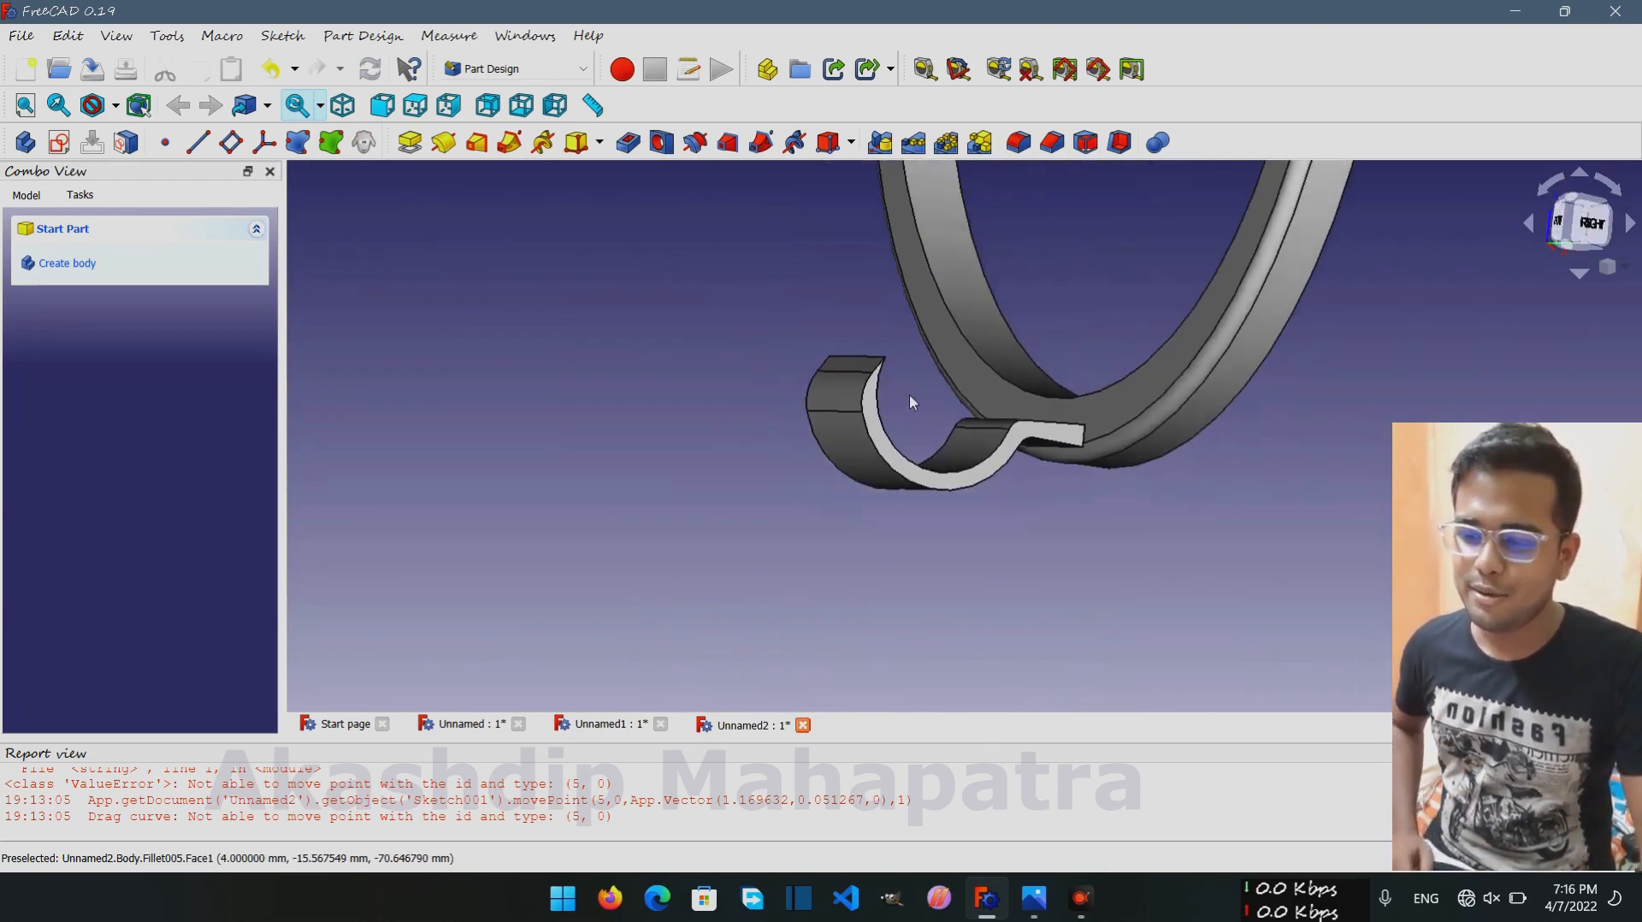
# Try to fillet the sharp tip edge at the hook's free end with a 1 mm radius
pyautogui.scroll(4, 905, 367)
pyautogui.scroll(3, 906, 367)
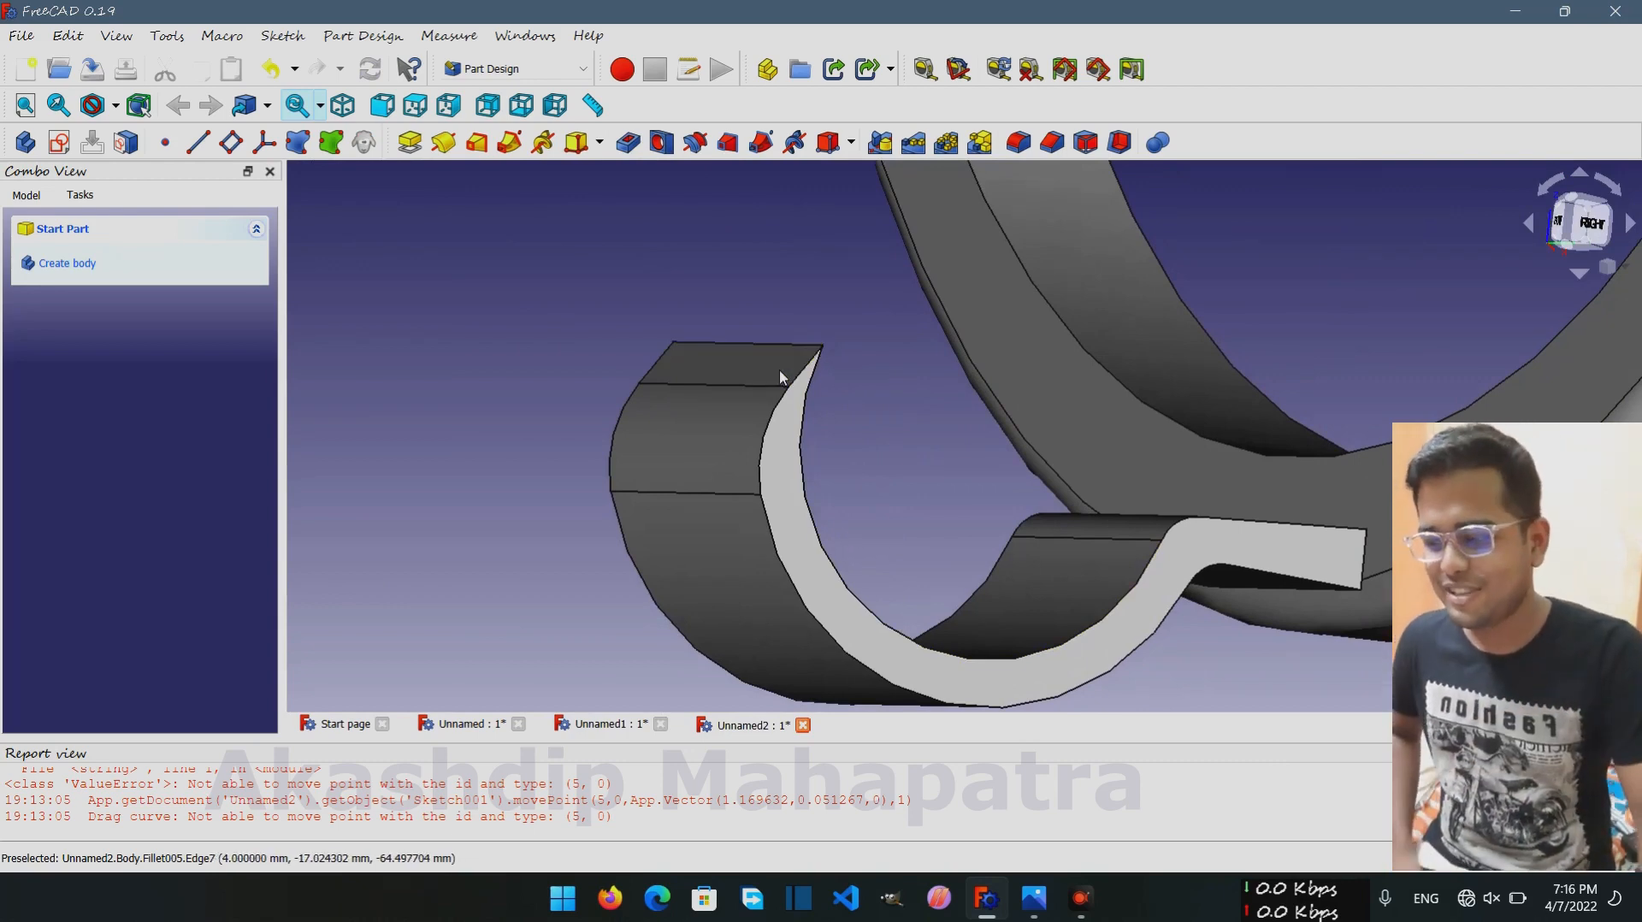
pyautogui.click(763, 352)
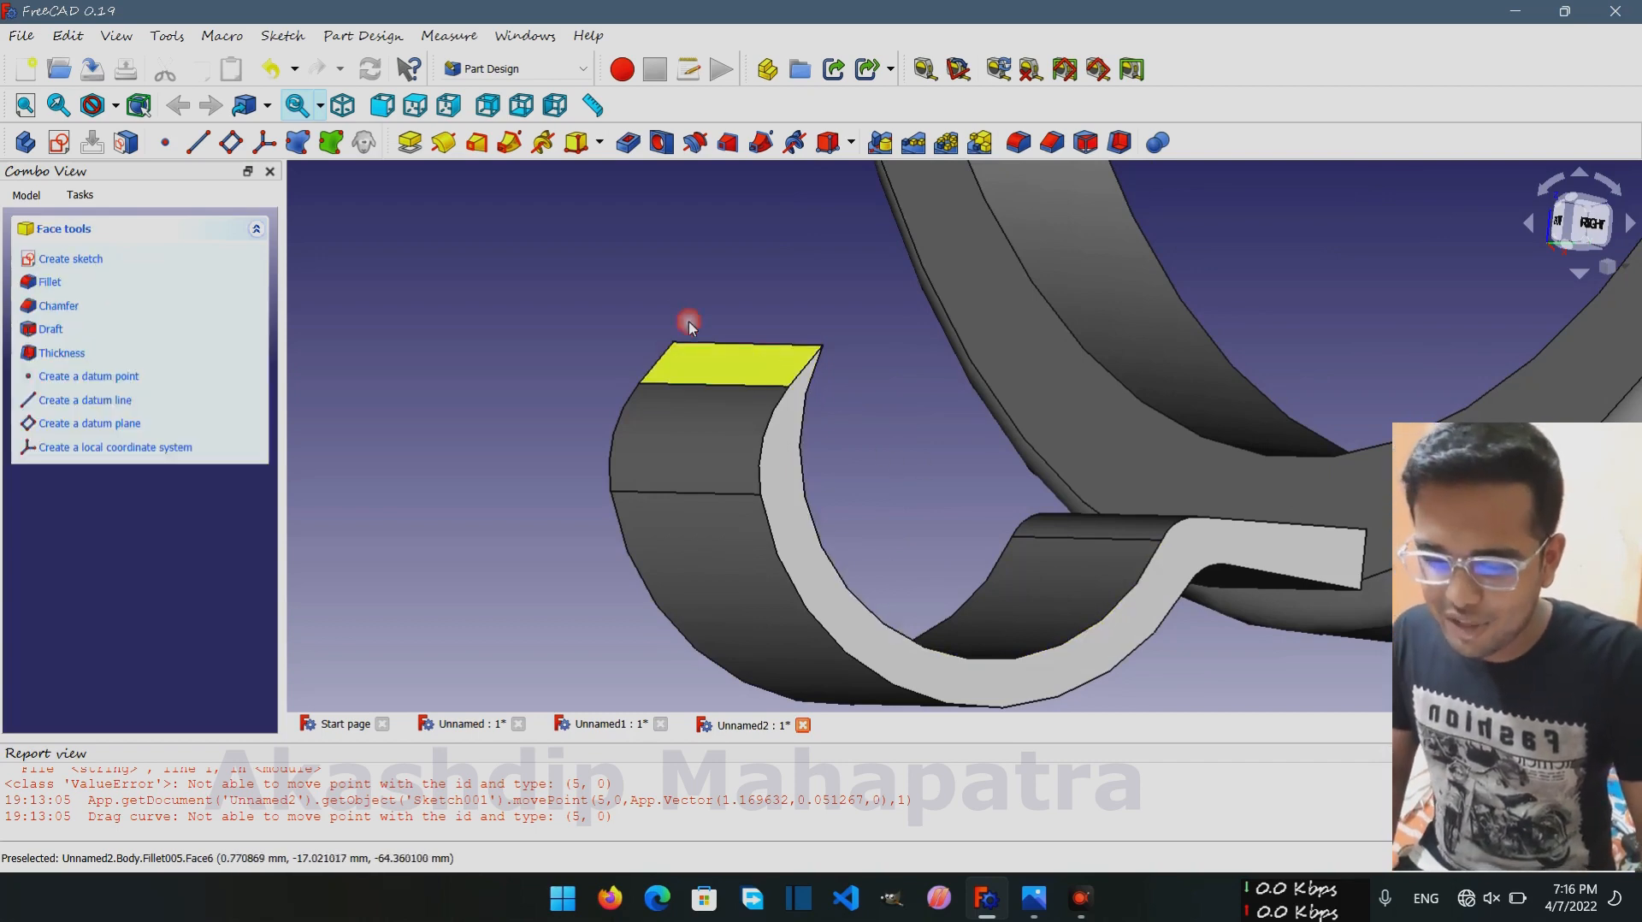
pyautogui.click(778, 322)
pyautogui.scroll(2, 789, 315)
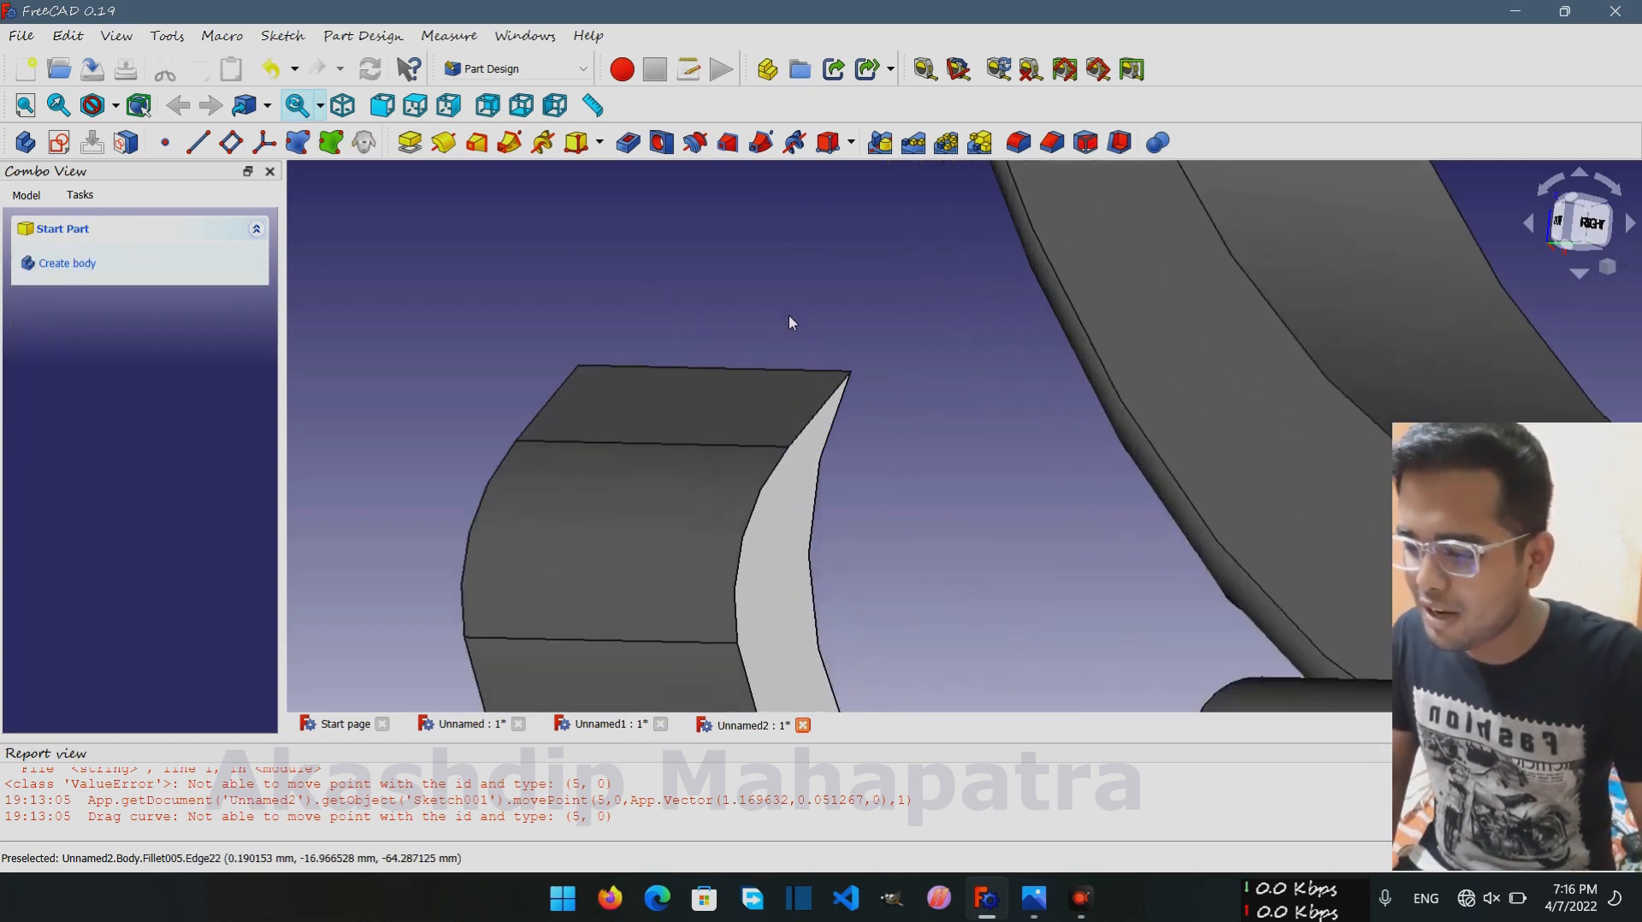
pyautogui.click(785, 371)
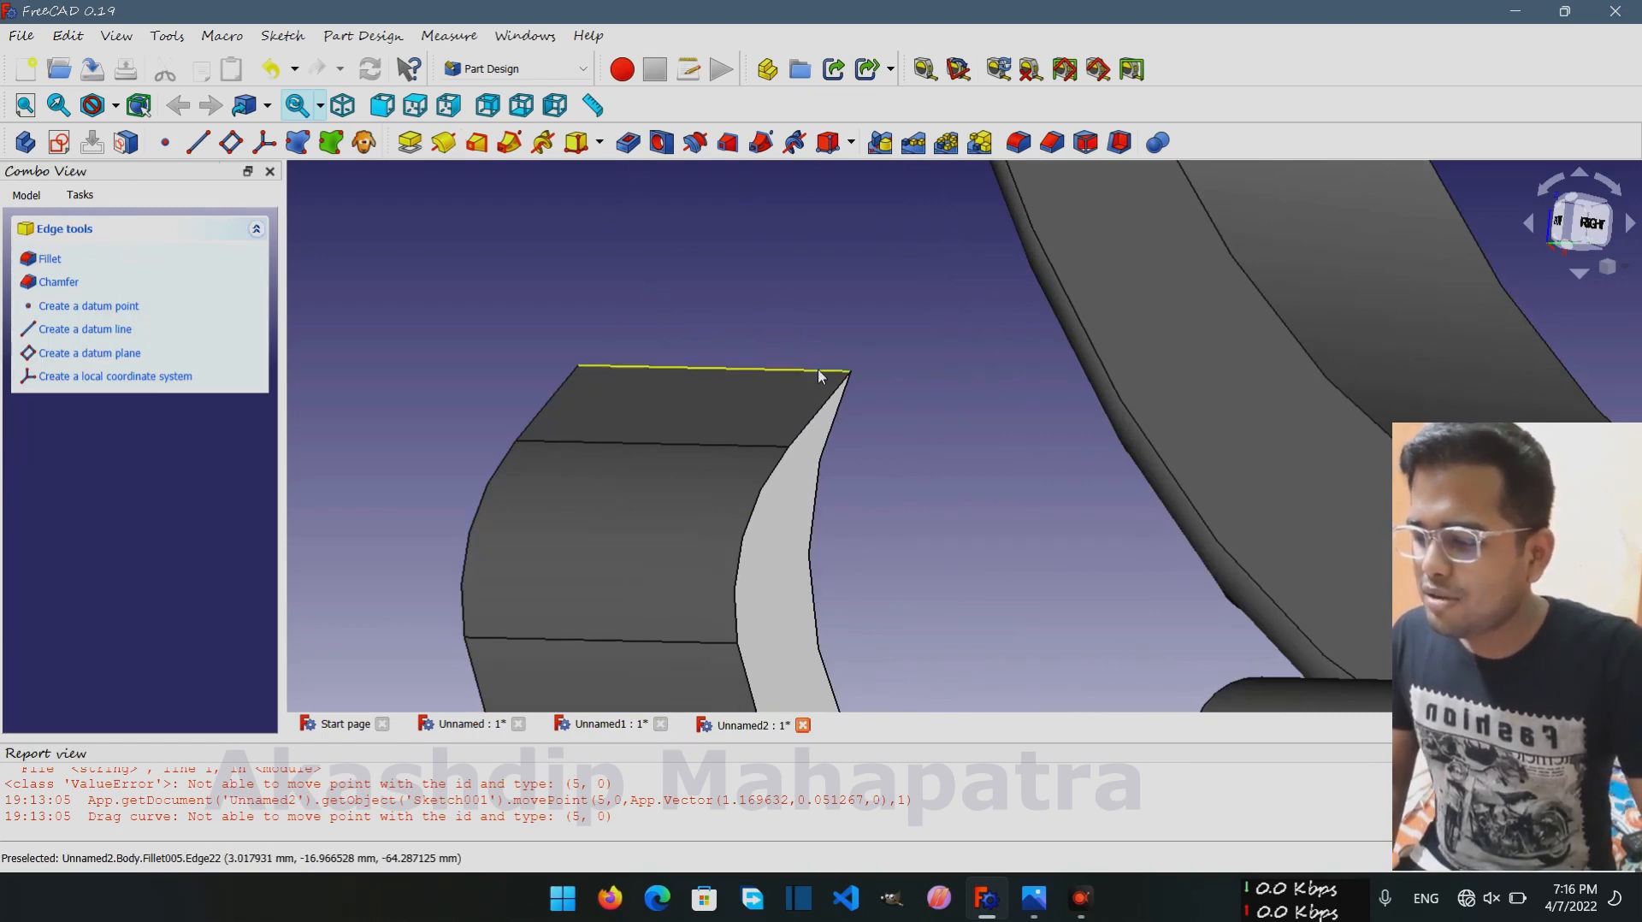
pyautogui.click(1020, 143)
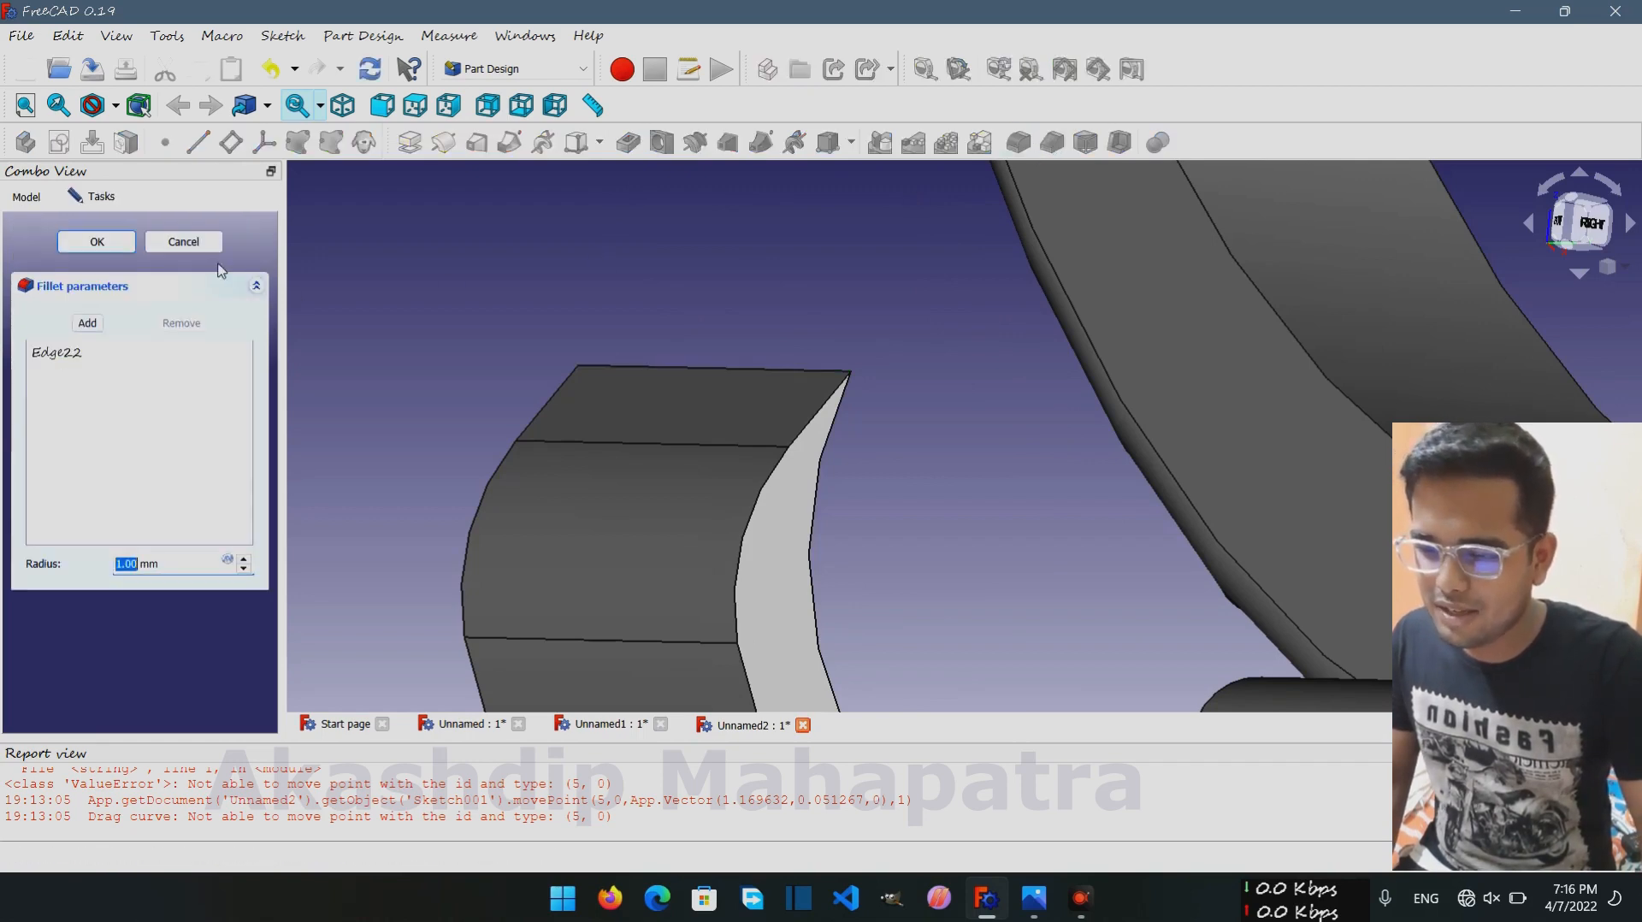
pyautogui.click(185, 242)
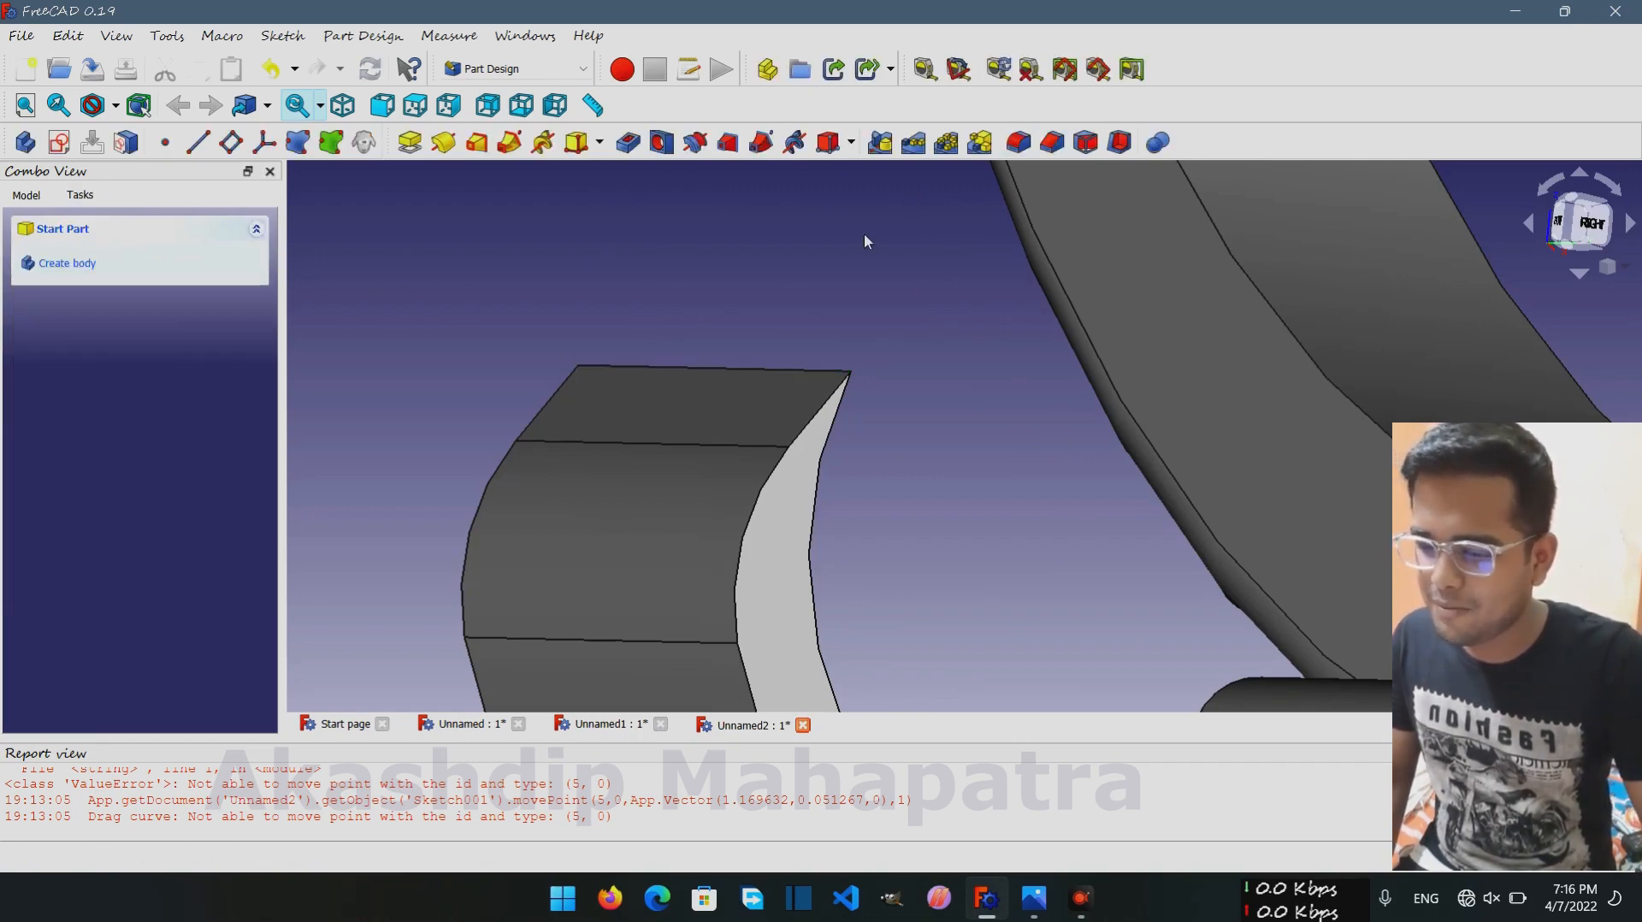
# Chamfer the sharp tip edge at the hook's free end with an equal distance of 1 mm
pyautogui.click(836, 370)
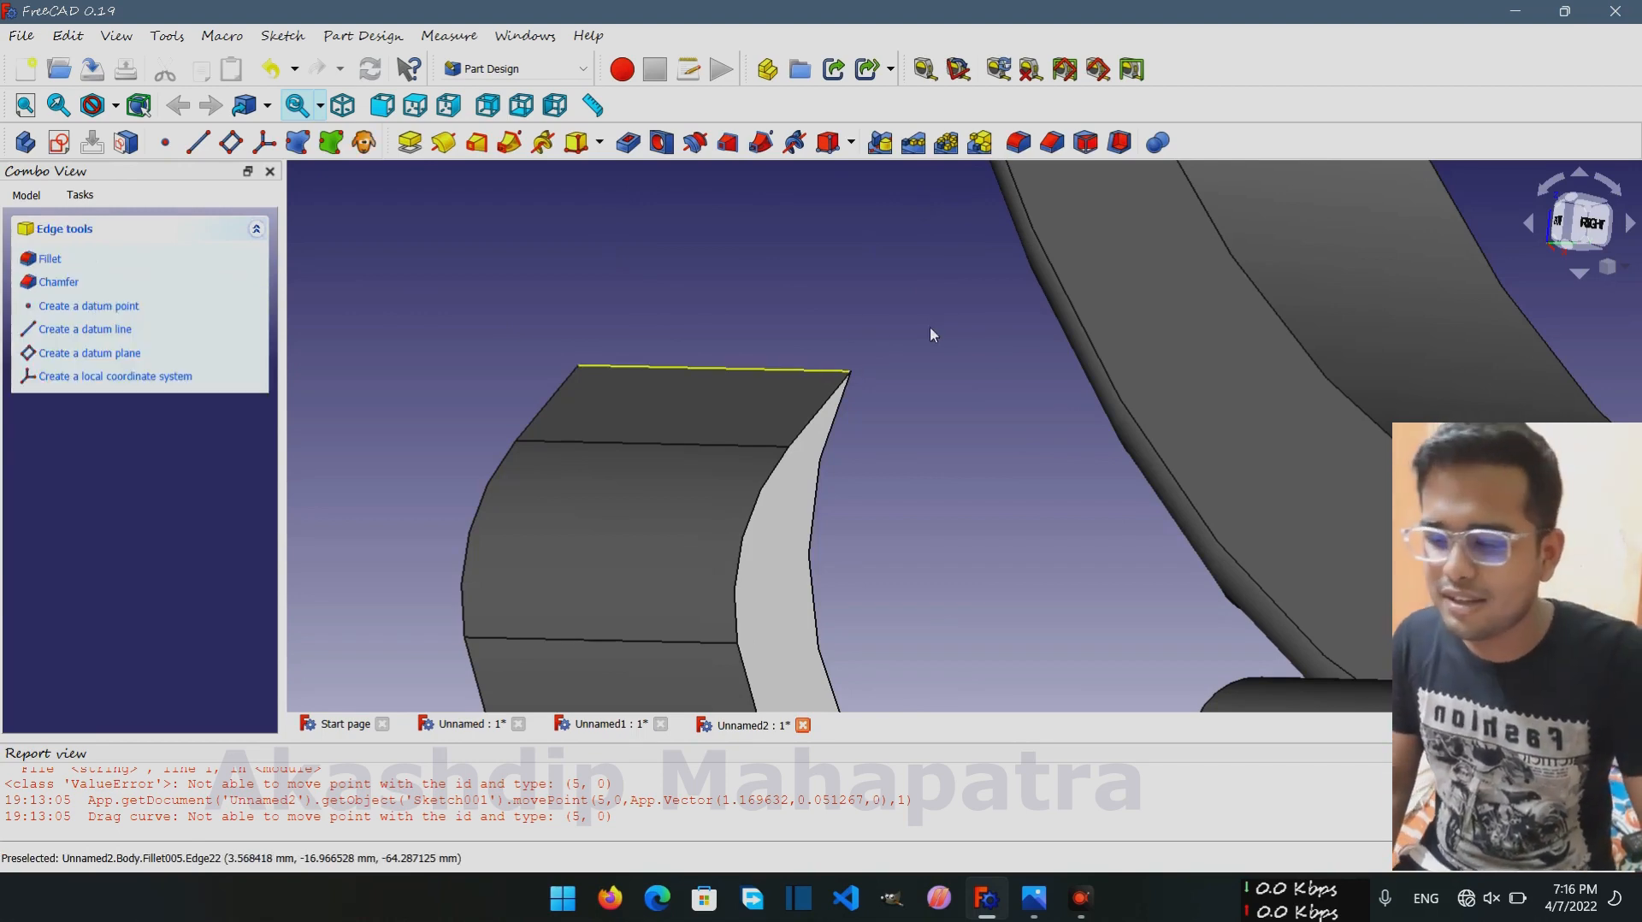
pyautogui.click(1053, 143)
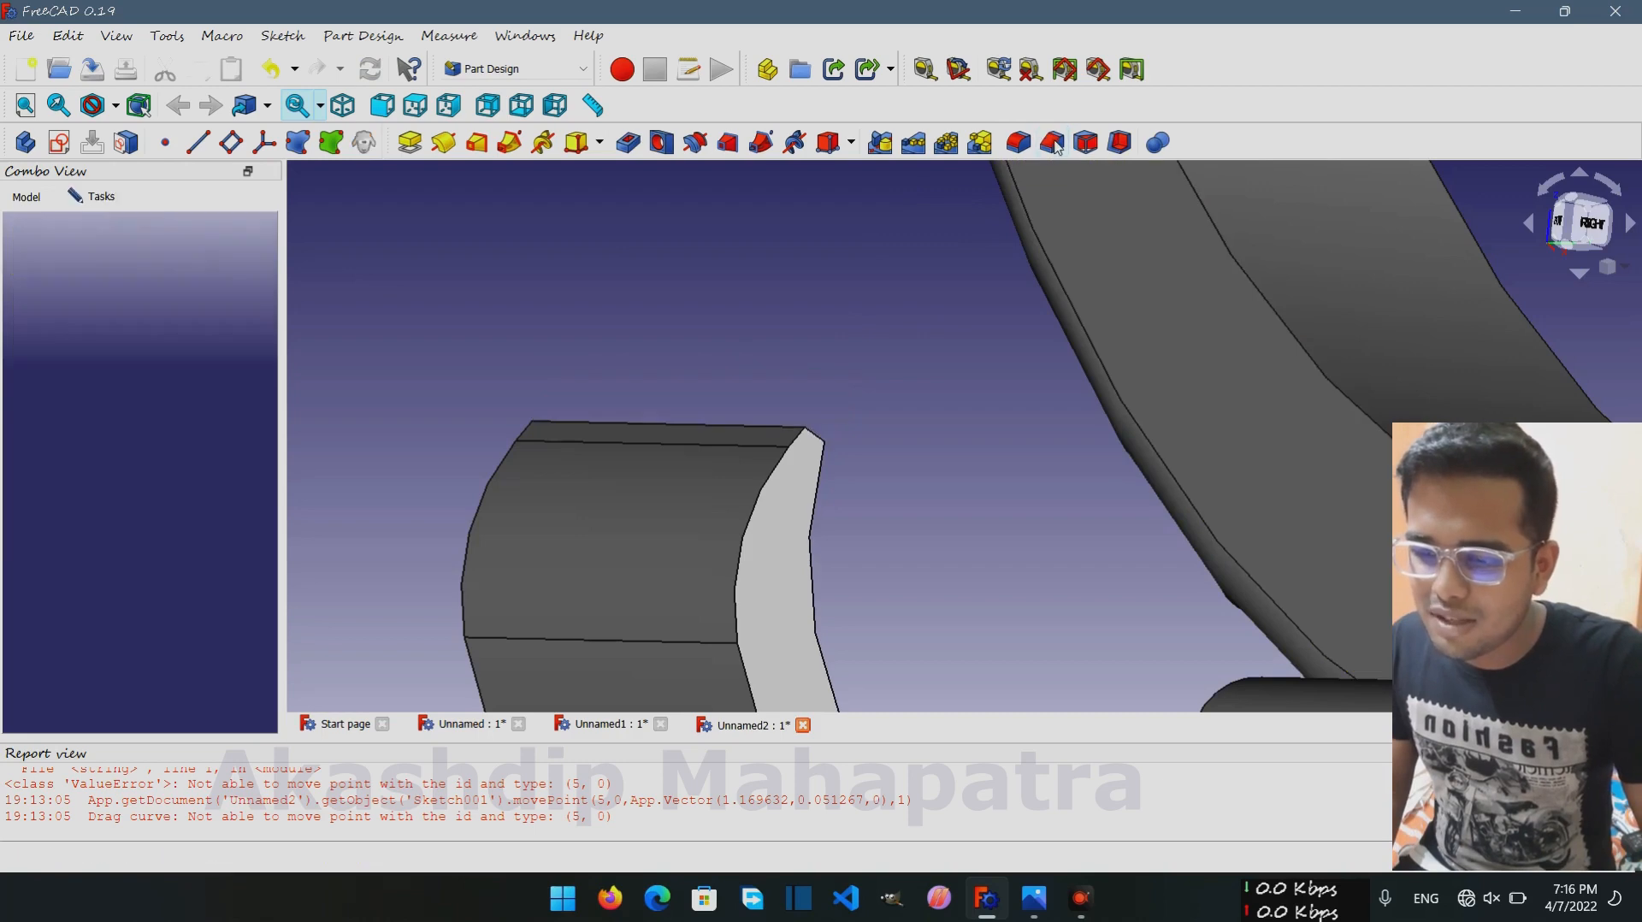
pyautogui.moveTo(927, 390); pyautogui.dragTo(410, 330, button='middle')
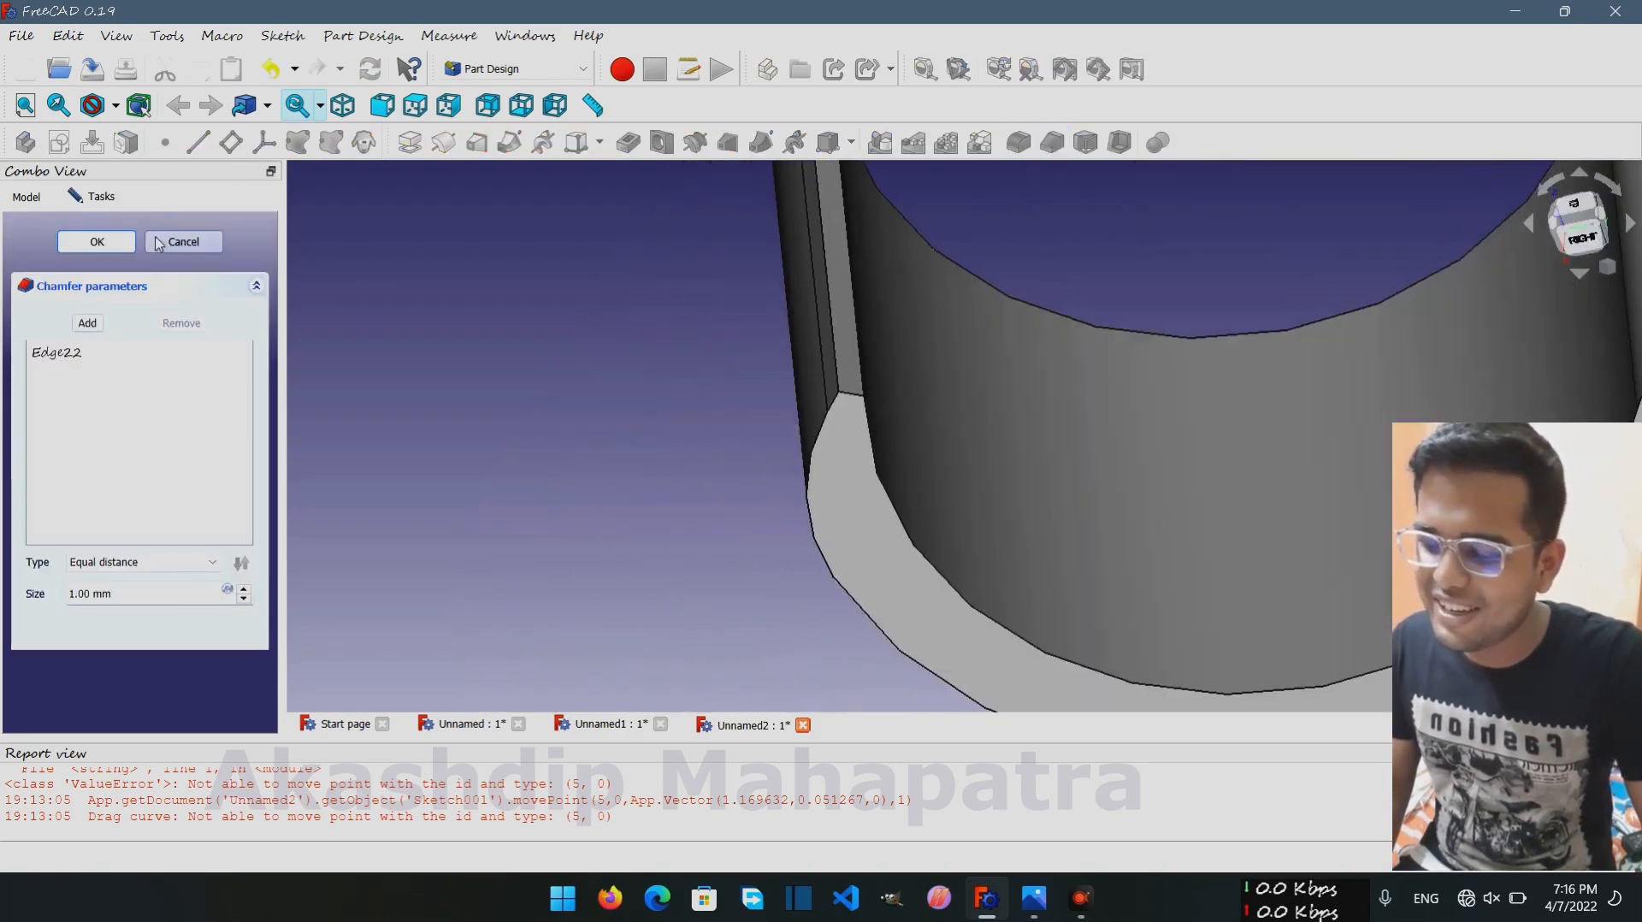
pyautogui.click(97, 241)
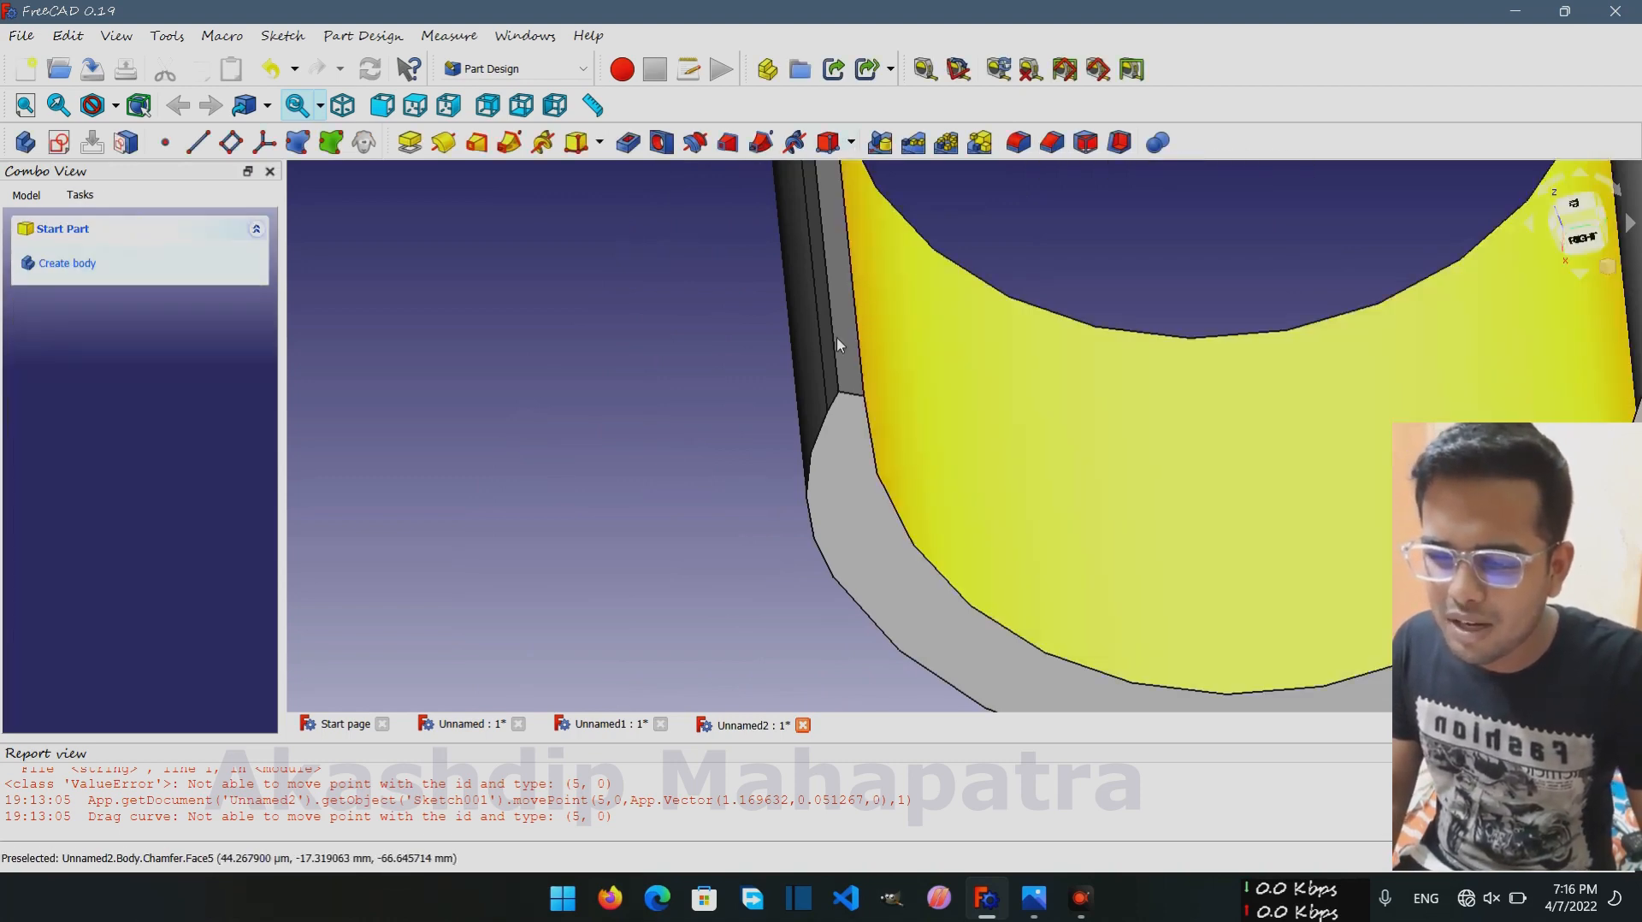
# Try to fillet the outer edge of the chamfer face at the hook's tip with a 1 mm radius
pyautogui.click(833, 337)
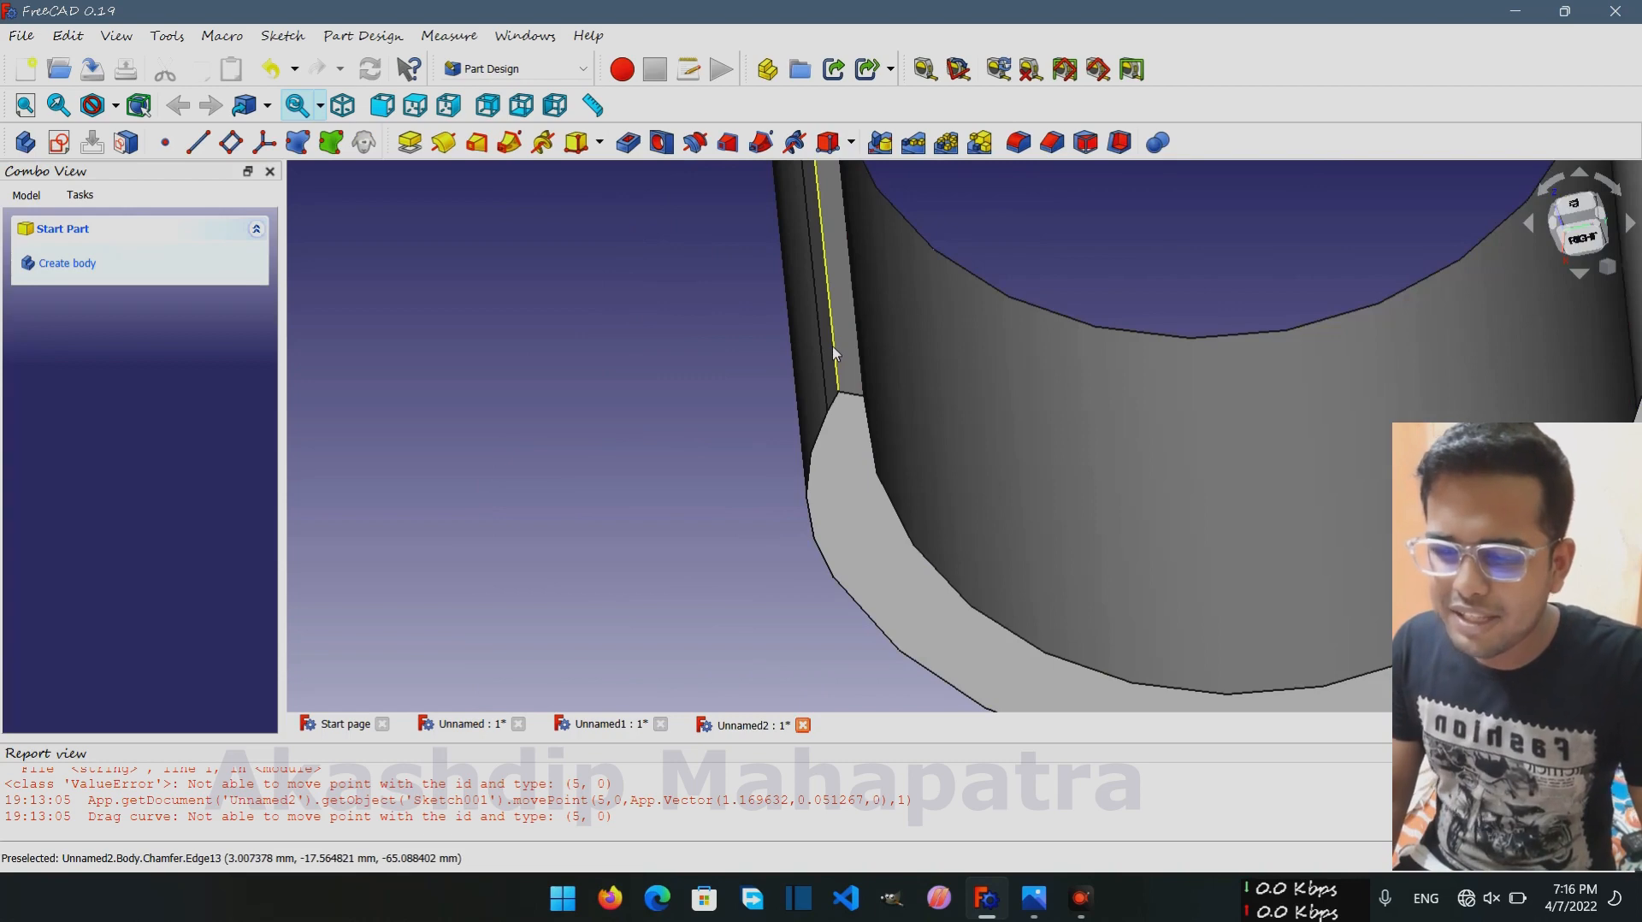
pyautogui.click(1020, 144)
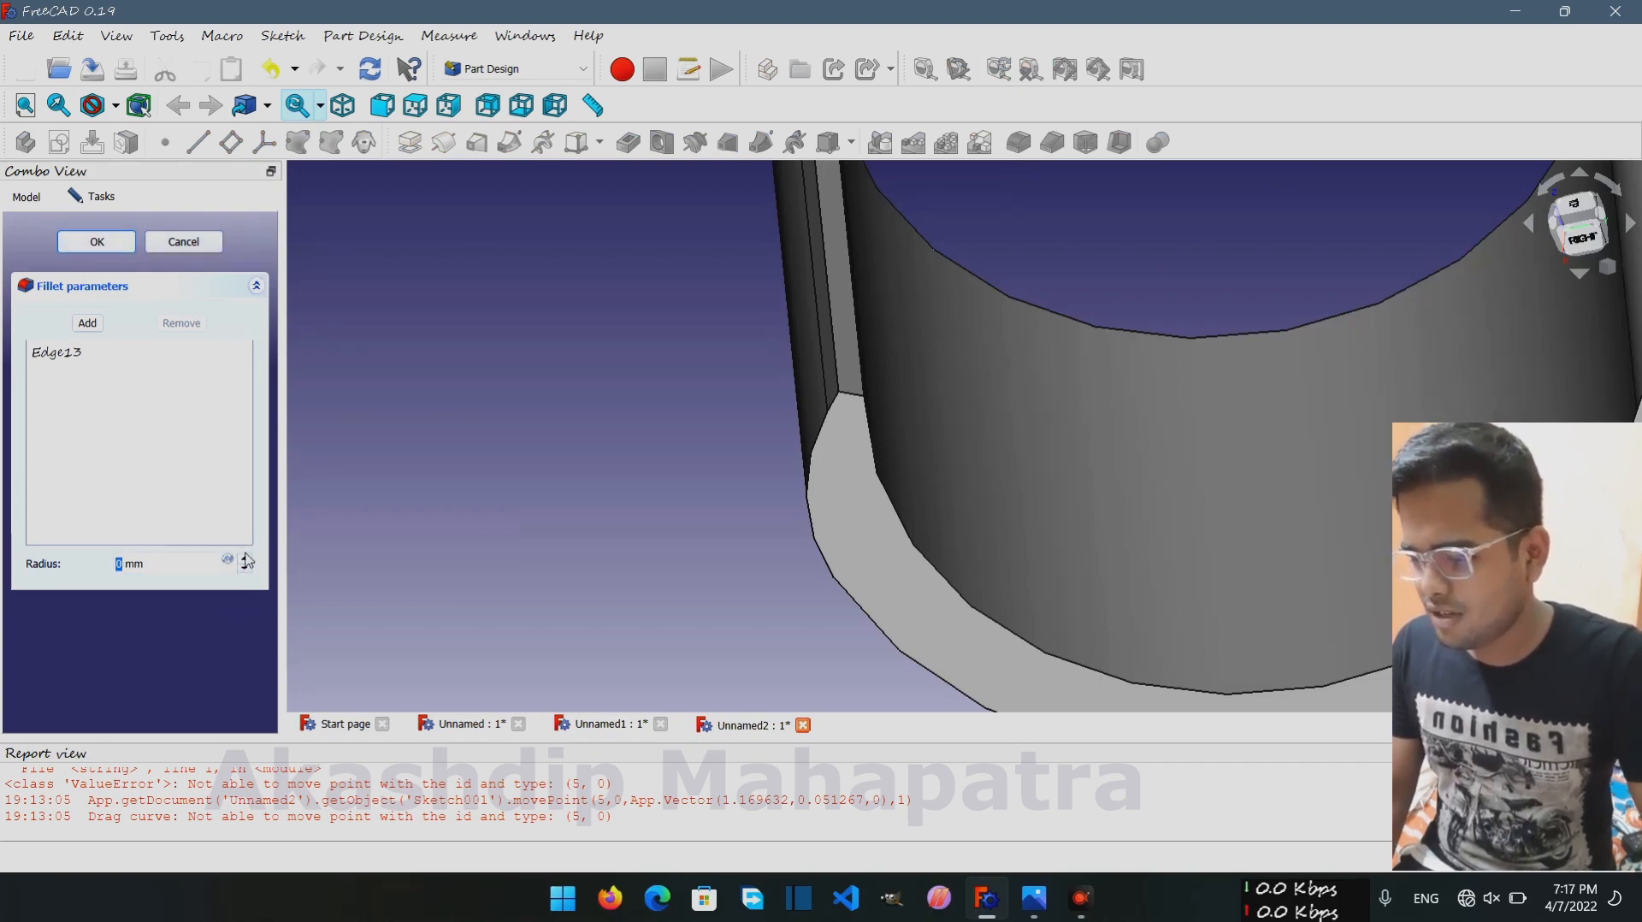
pyautogui.click(185, 243)
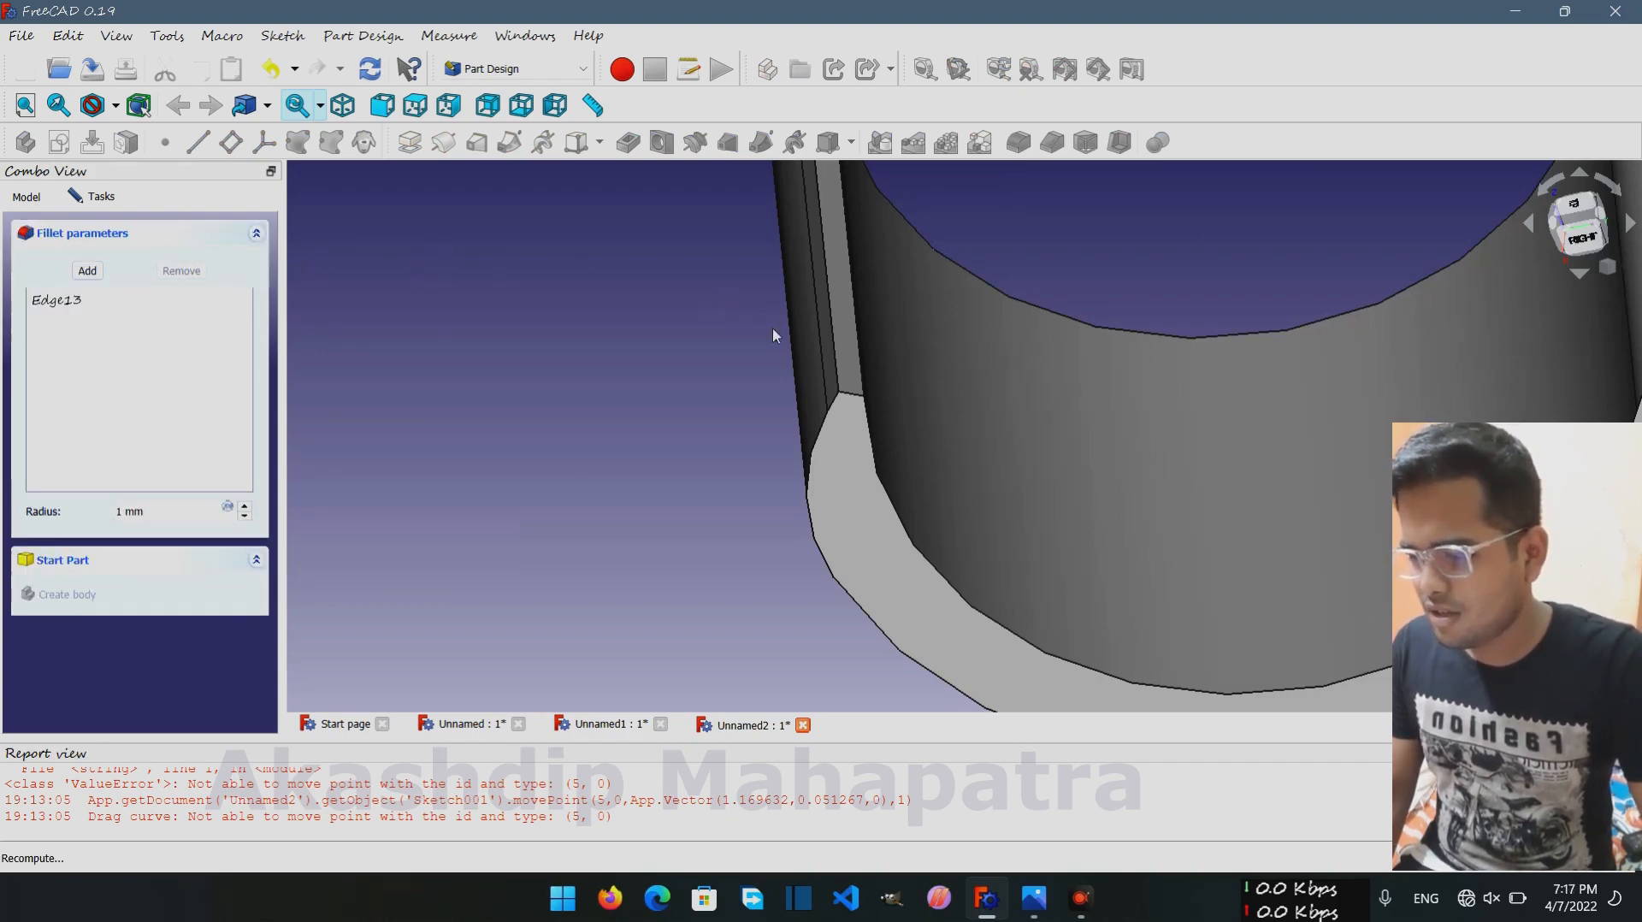
# Try to fillet the edge between the tip's chamfer face and the hook's inner curve with a 1 mm radius
pyautogui.click(856, 351)
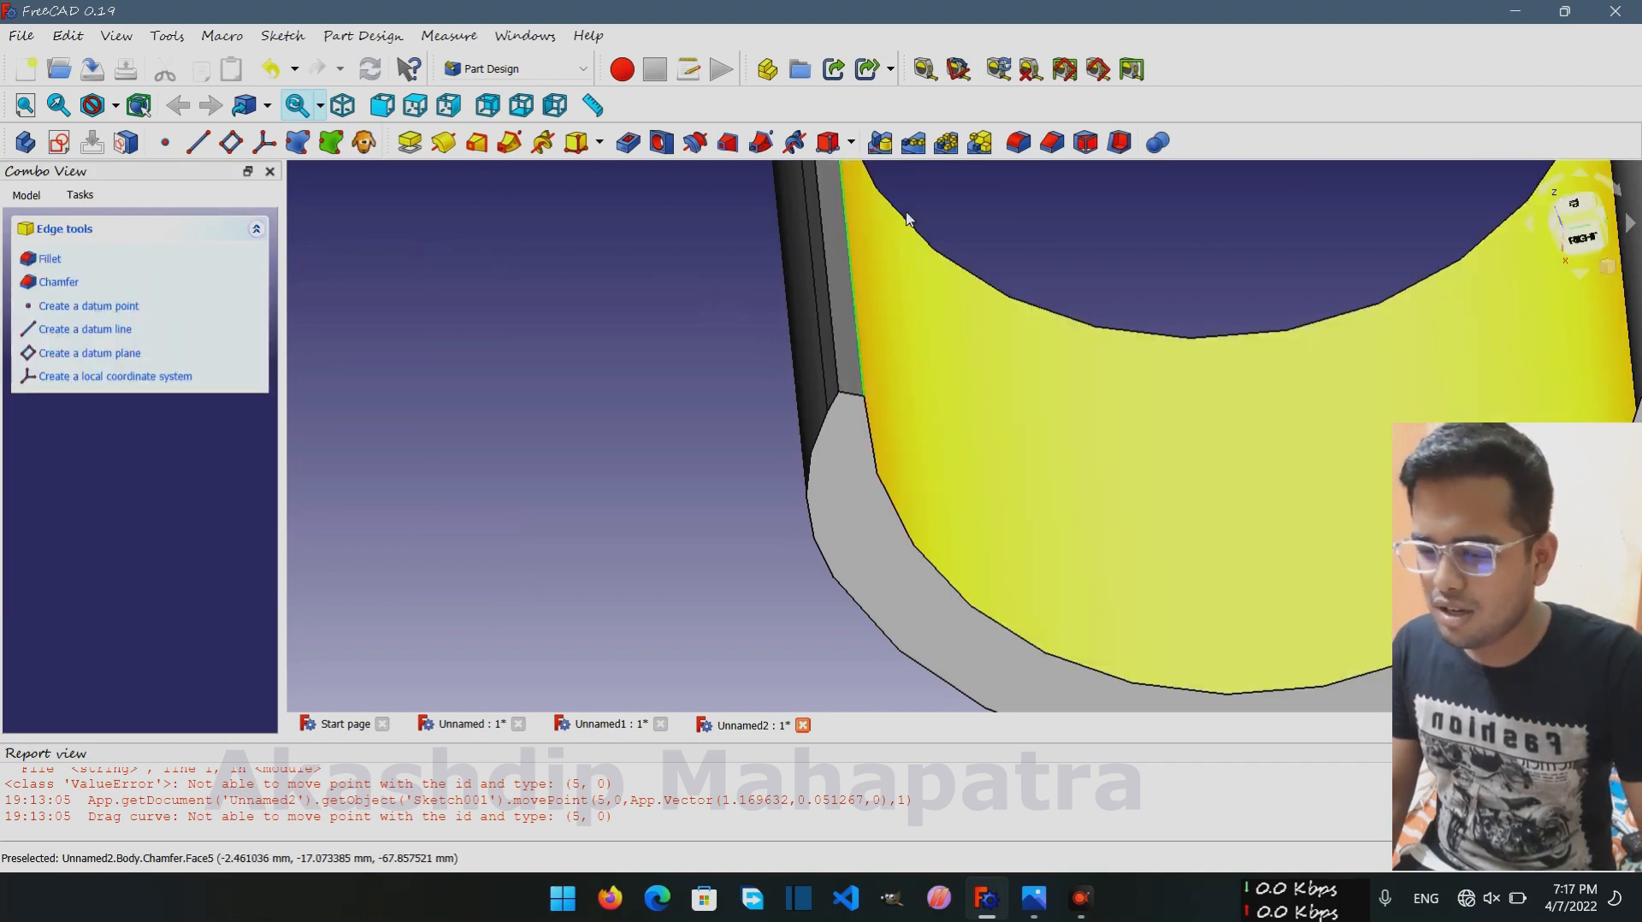
pyautogui.click(1022, 144)
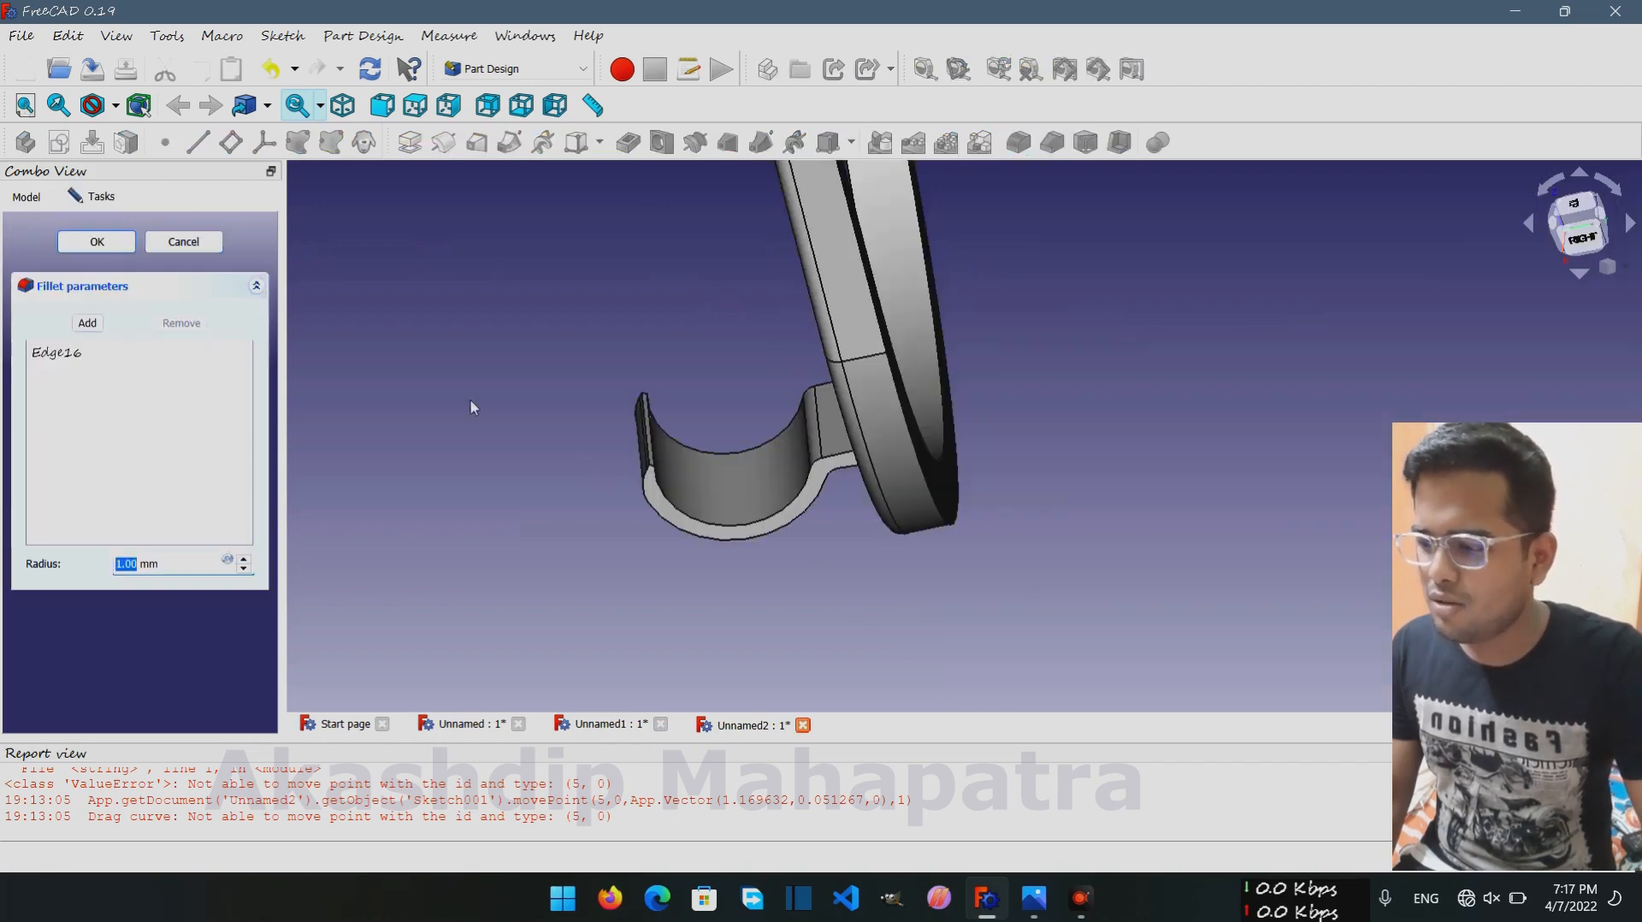
pyautogui.scroll(10, 503, 424)
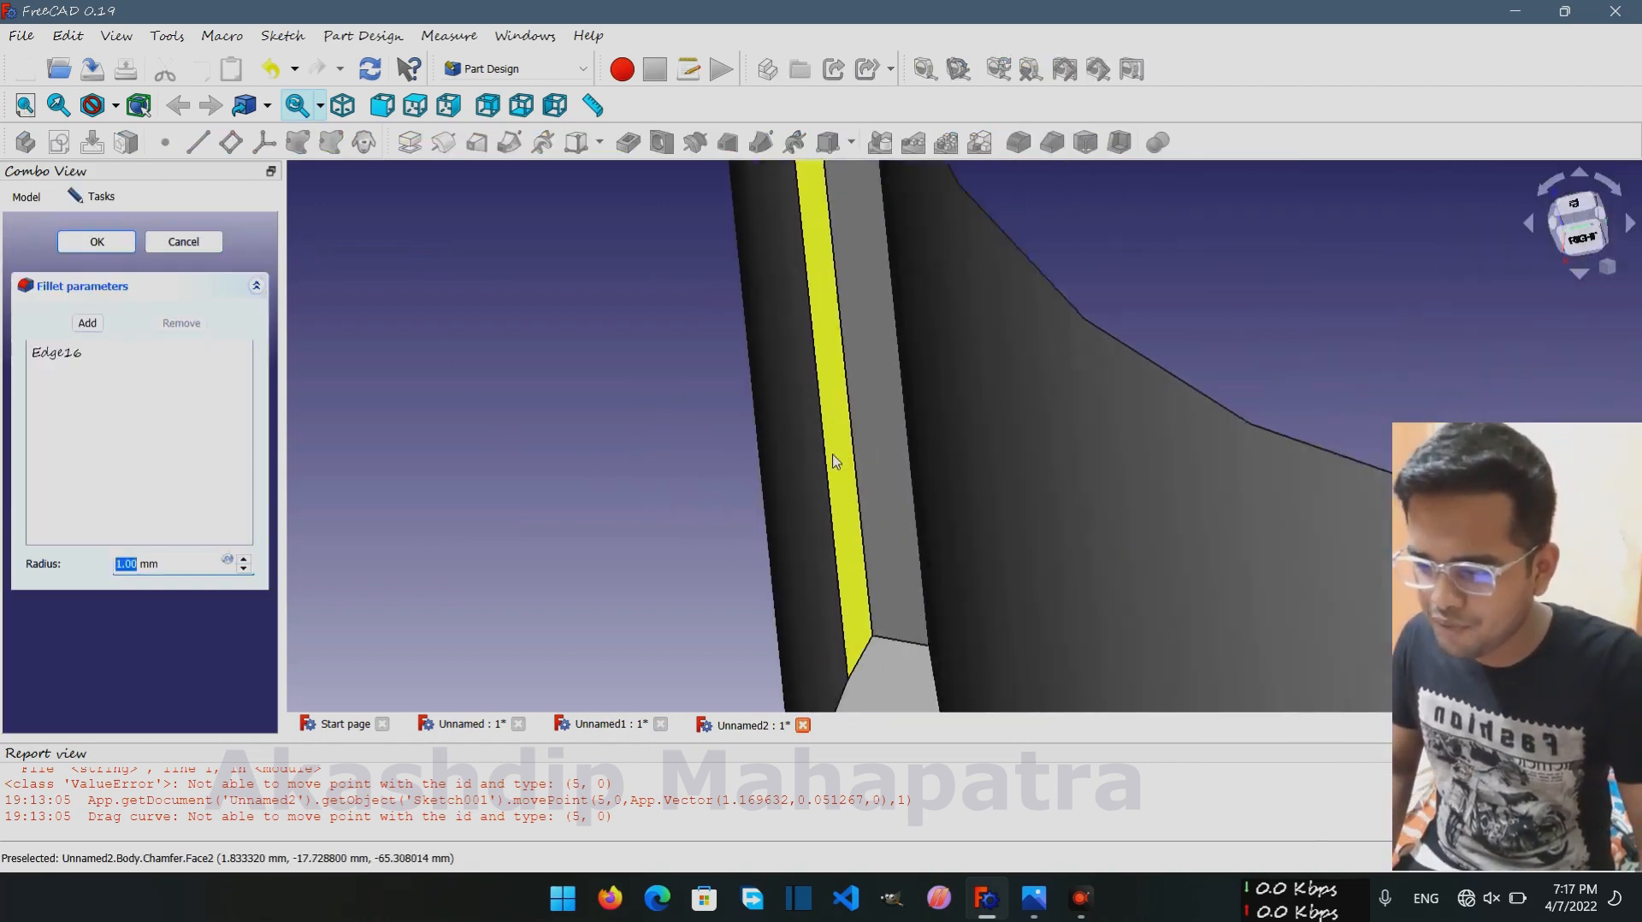
pyautogui.scroll(-10, 864, 457)
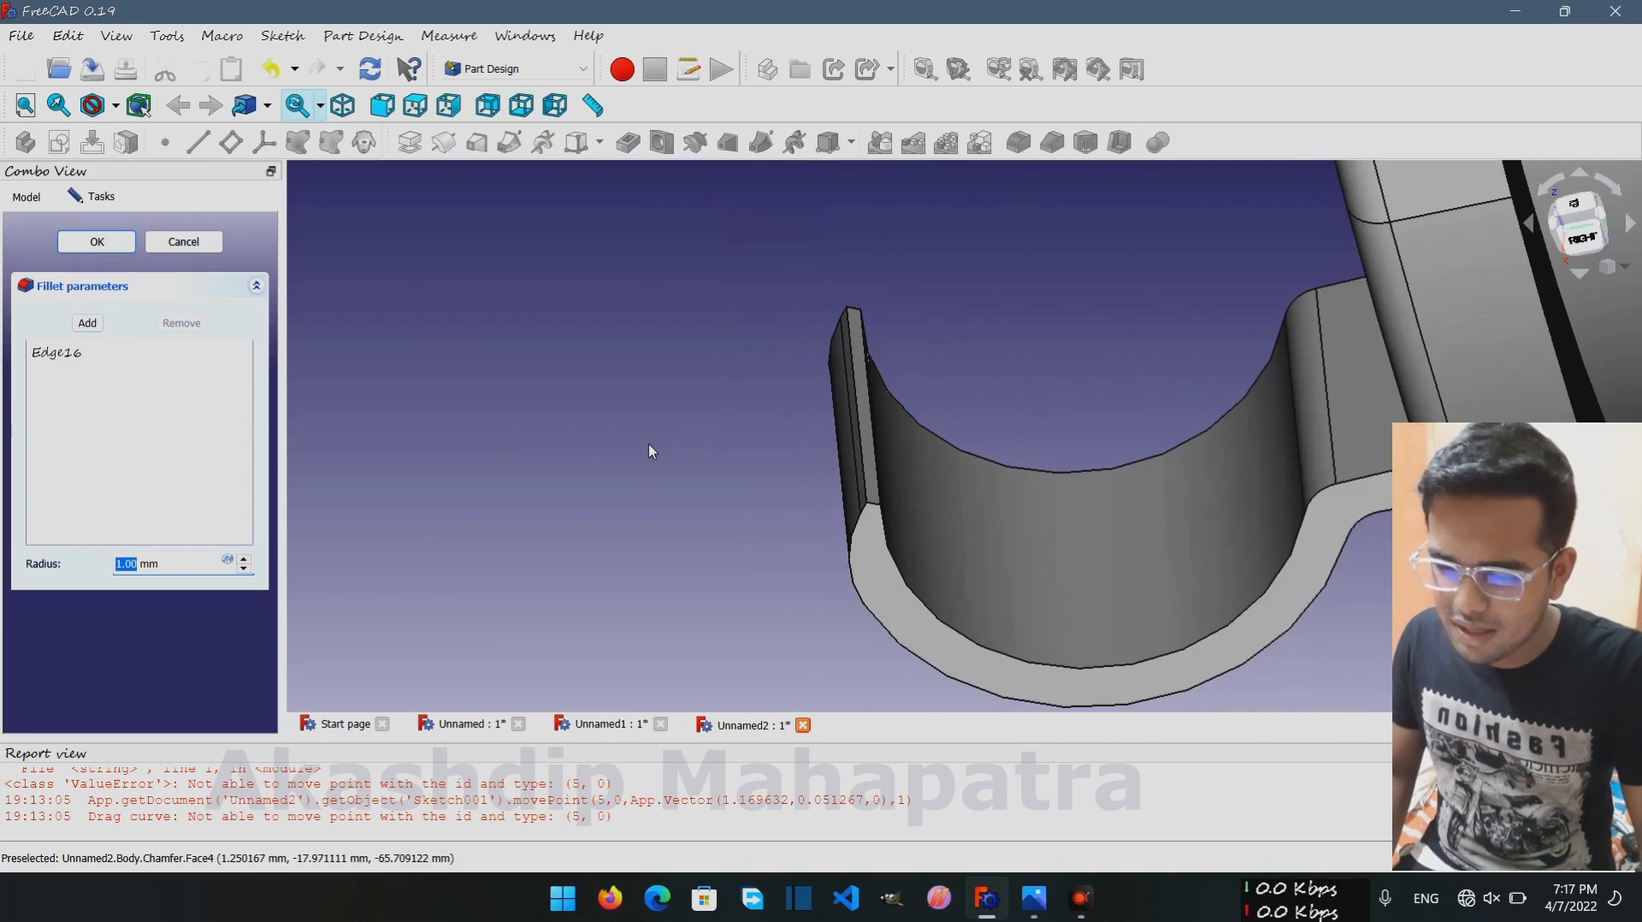
pyautogui.moveTo(652, 450); pyautogui.dragTo(603, 442, button='middle')
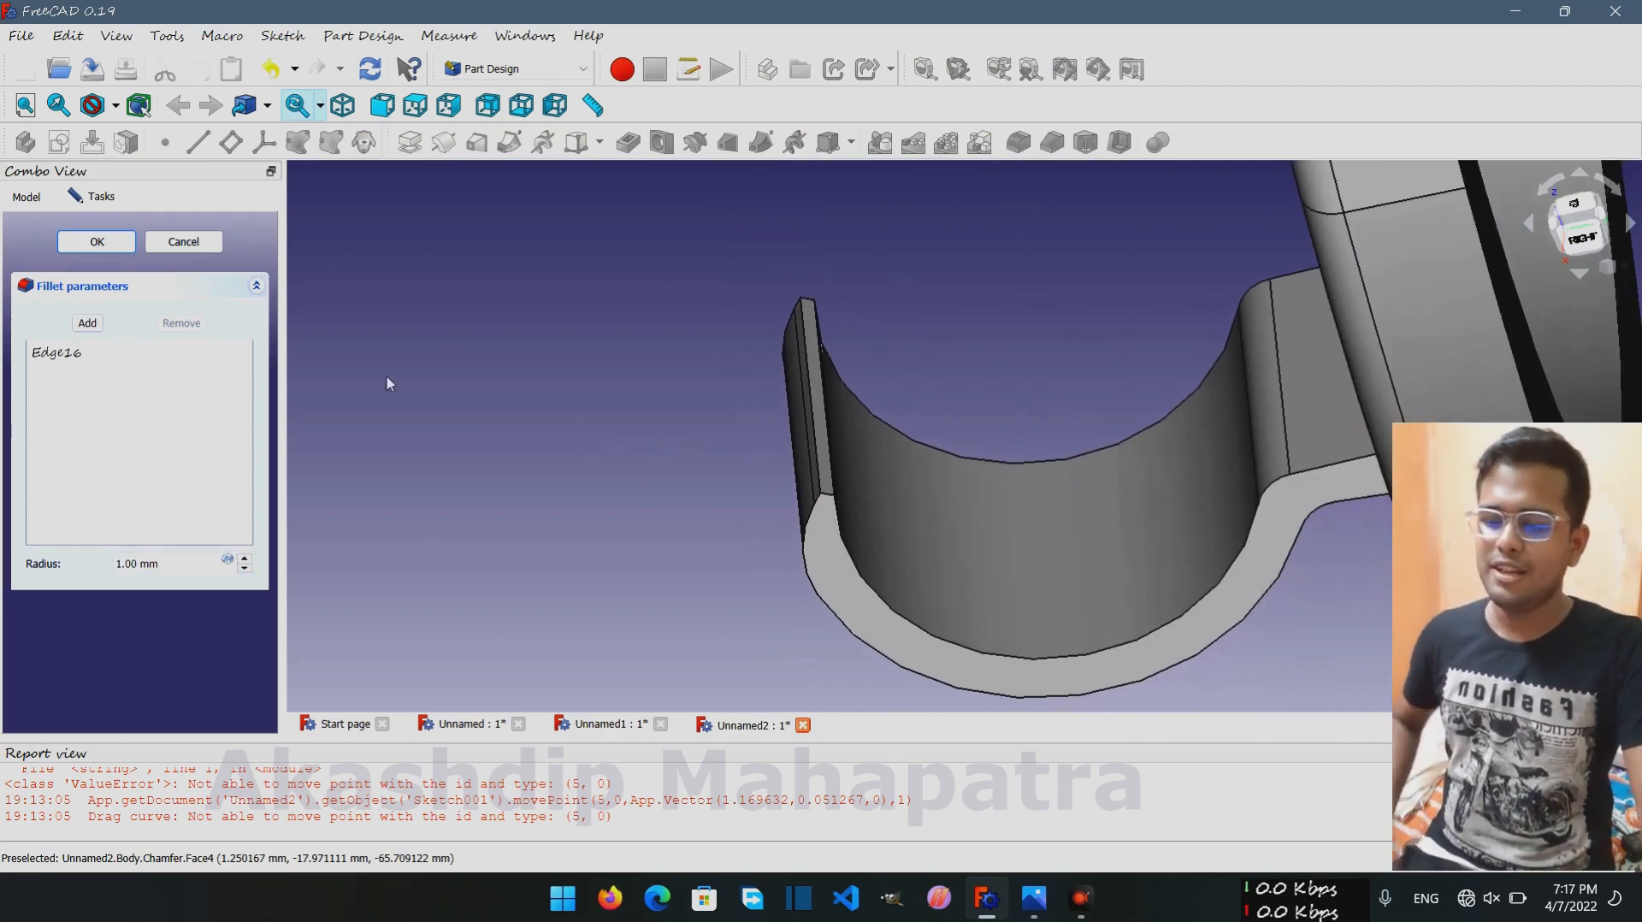
pyautogui.click(182, 242)
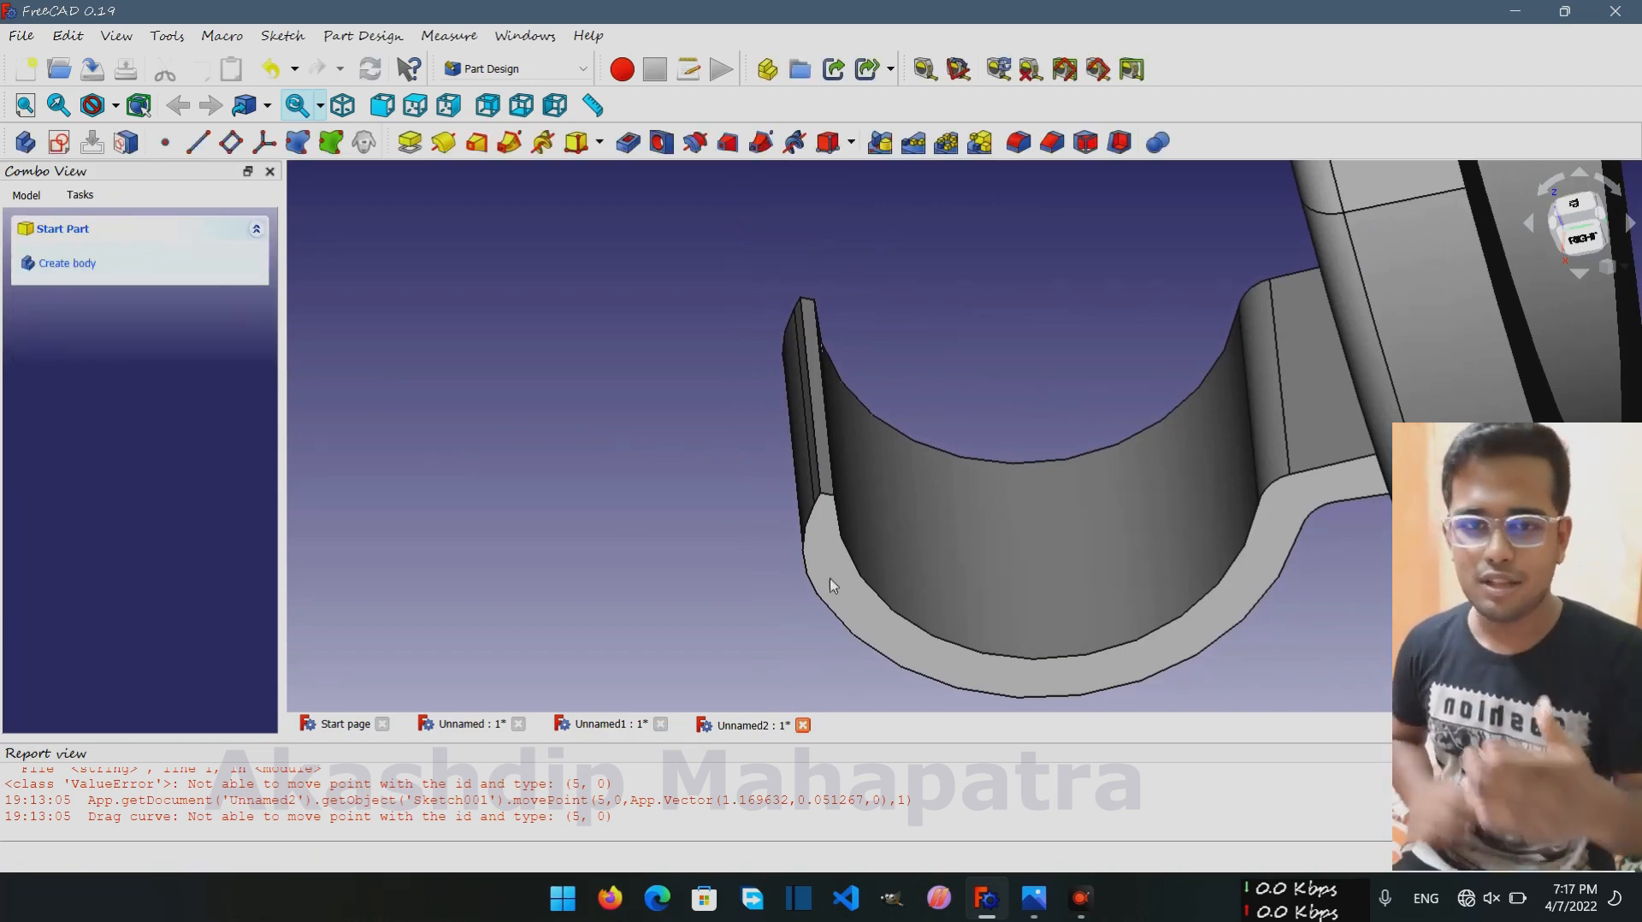
# Examine the whole clip with its ring ends and hook from several angles and distances
pyautogui.scroll(-5, 898, 539)
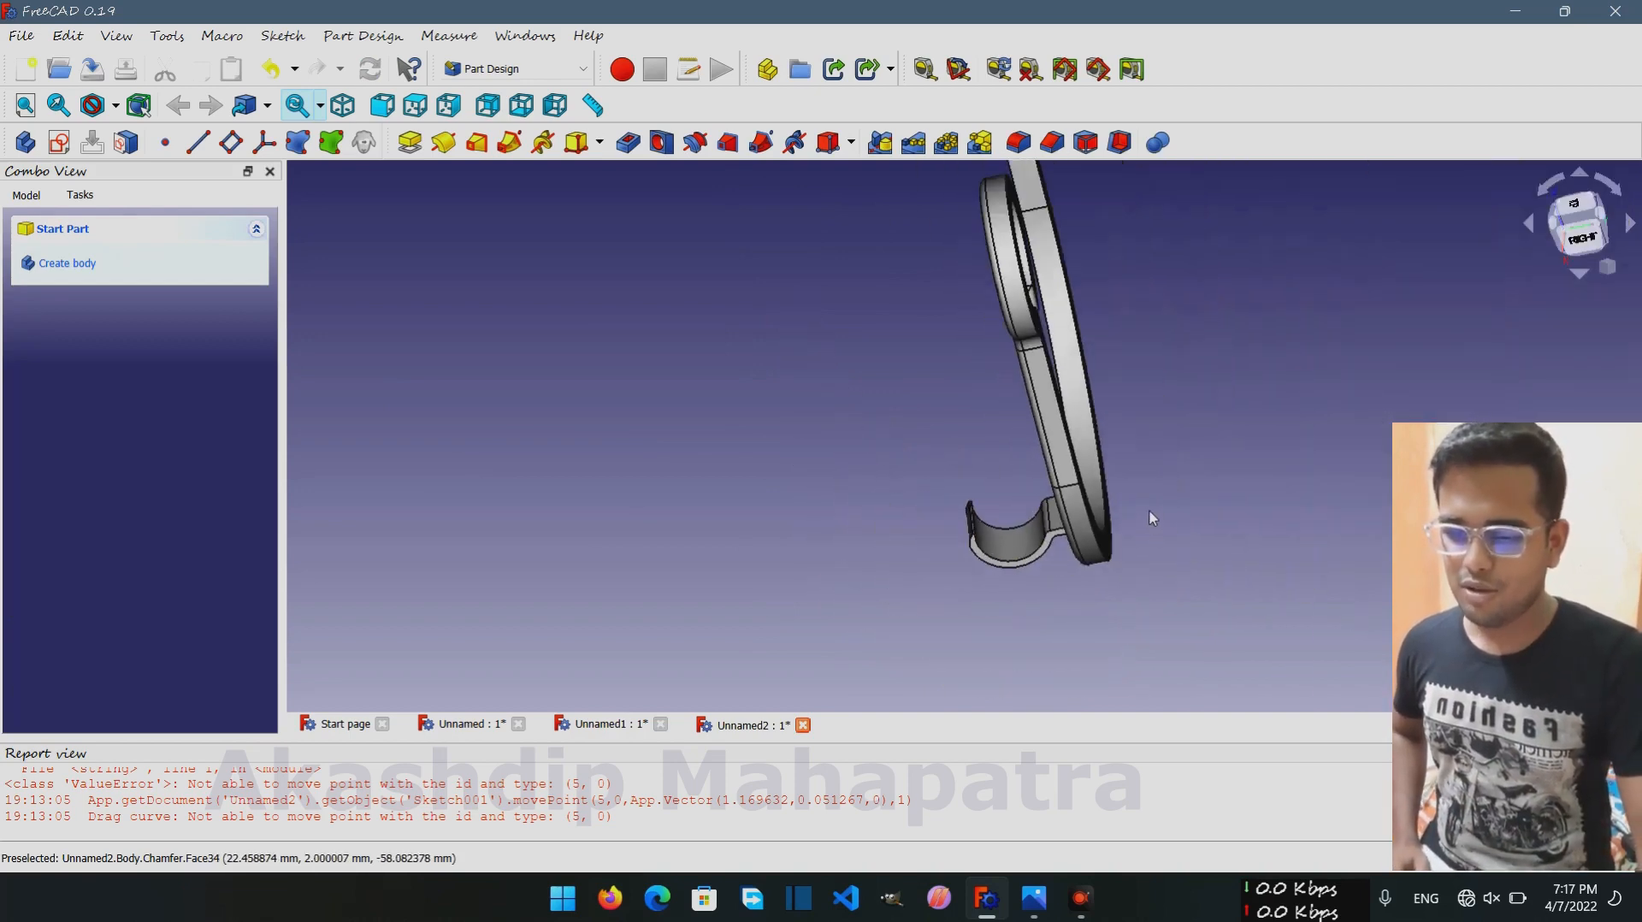
pyautogui.moveTo(1149, 513); pyautogui.dragTo(1254, 440, button='middle')
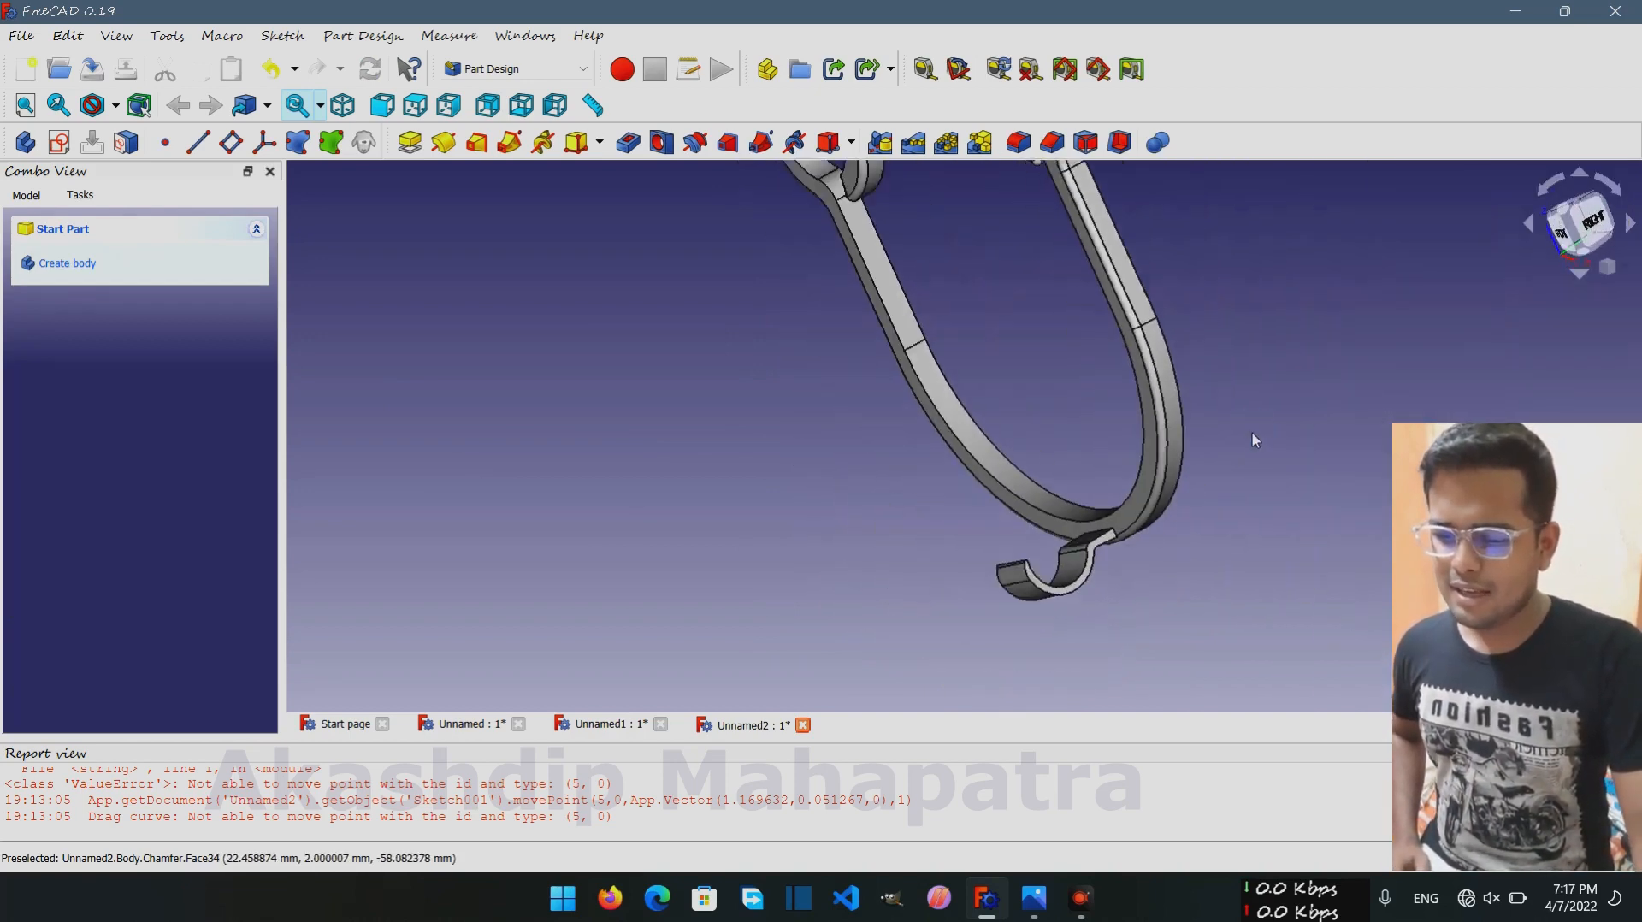
pyautogui.scroll(-5, 1252, 433)
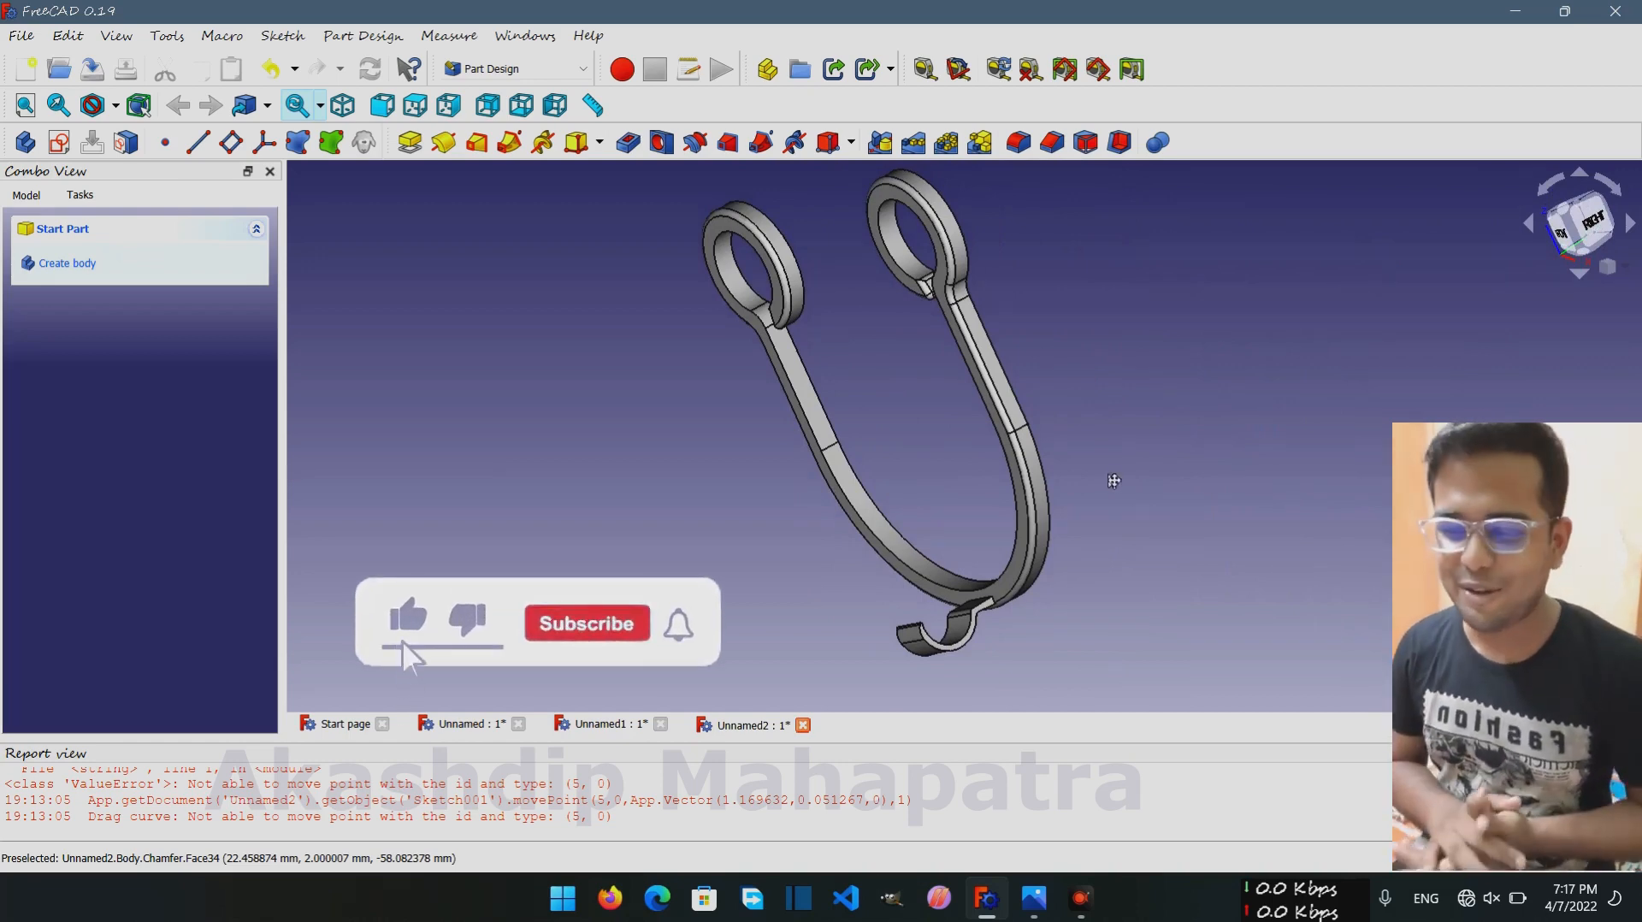
pyautogui.moveTo(1118, 480); pyautogui.dragTo(1166, 469, button='middle')
pyautogui.scroll(3, 1166, 469)
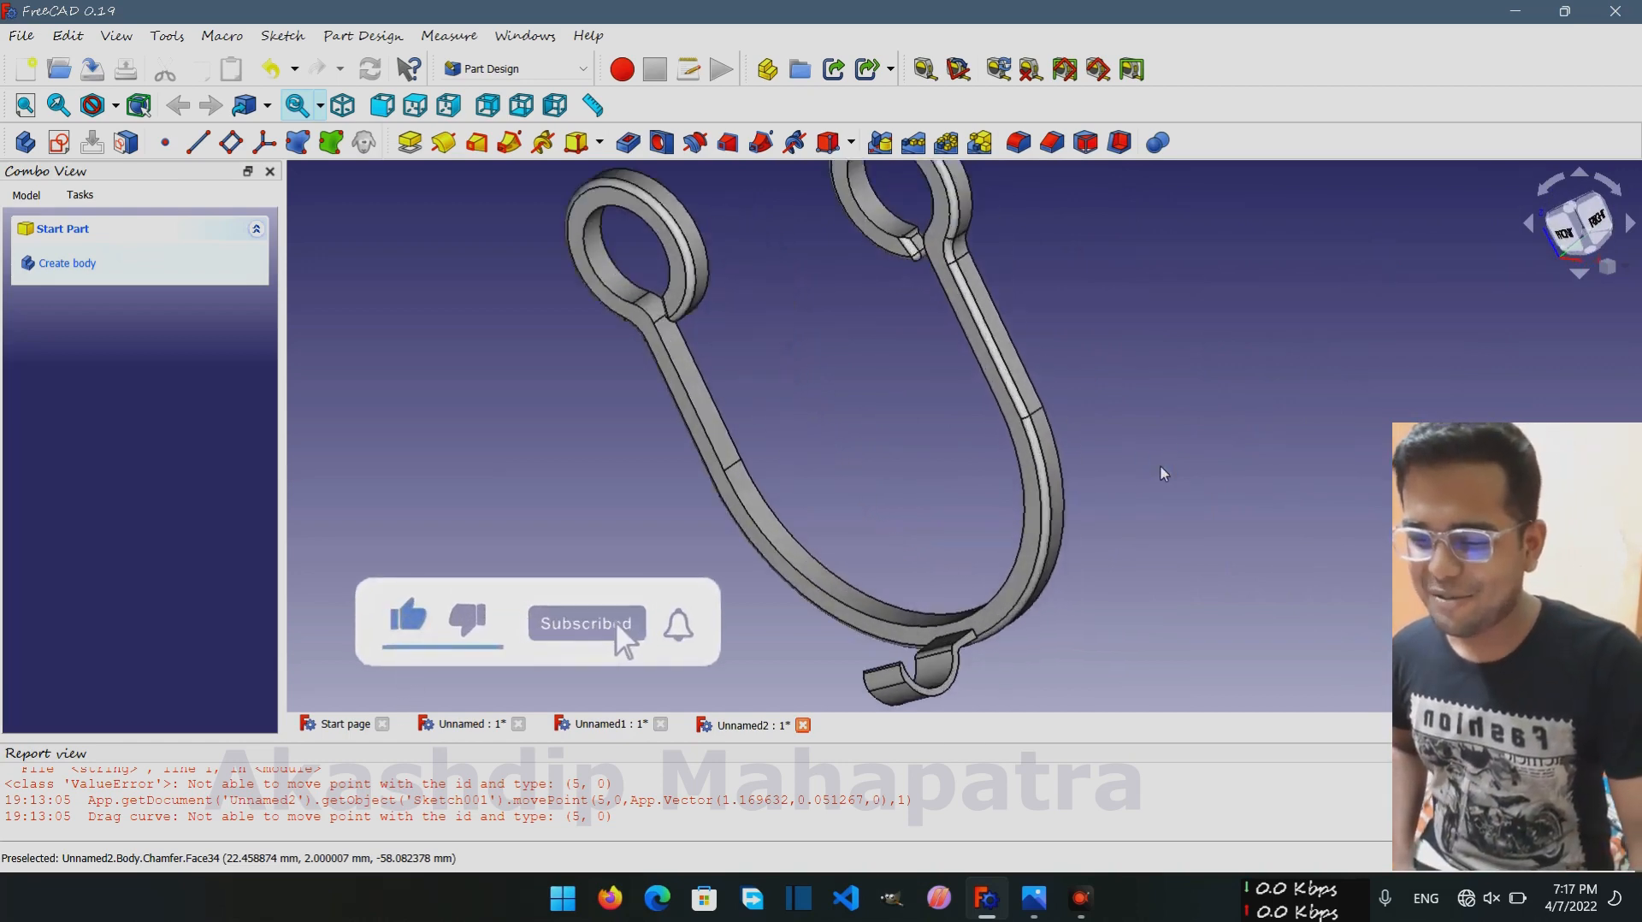
pyautogui.scroll(-1, 1161, 466)
pyautogui.middleClick(1131, 464)
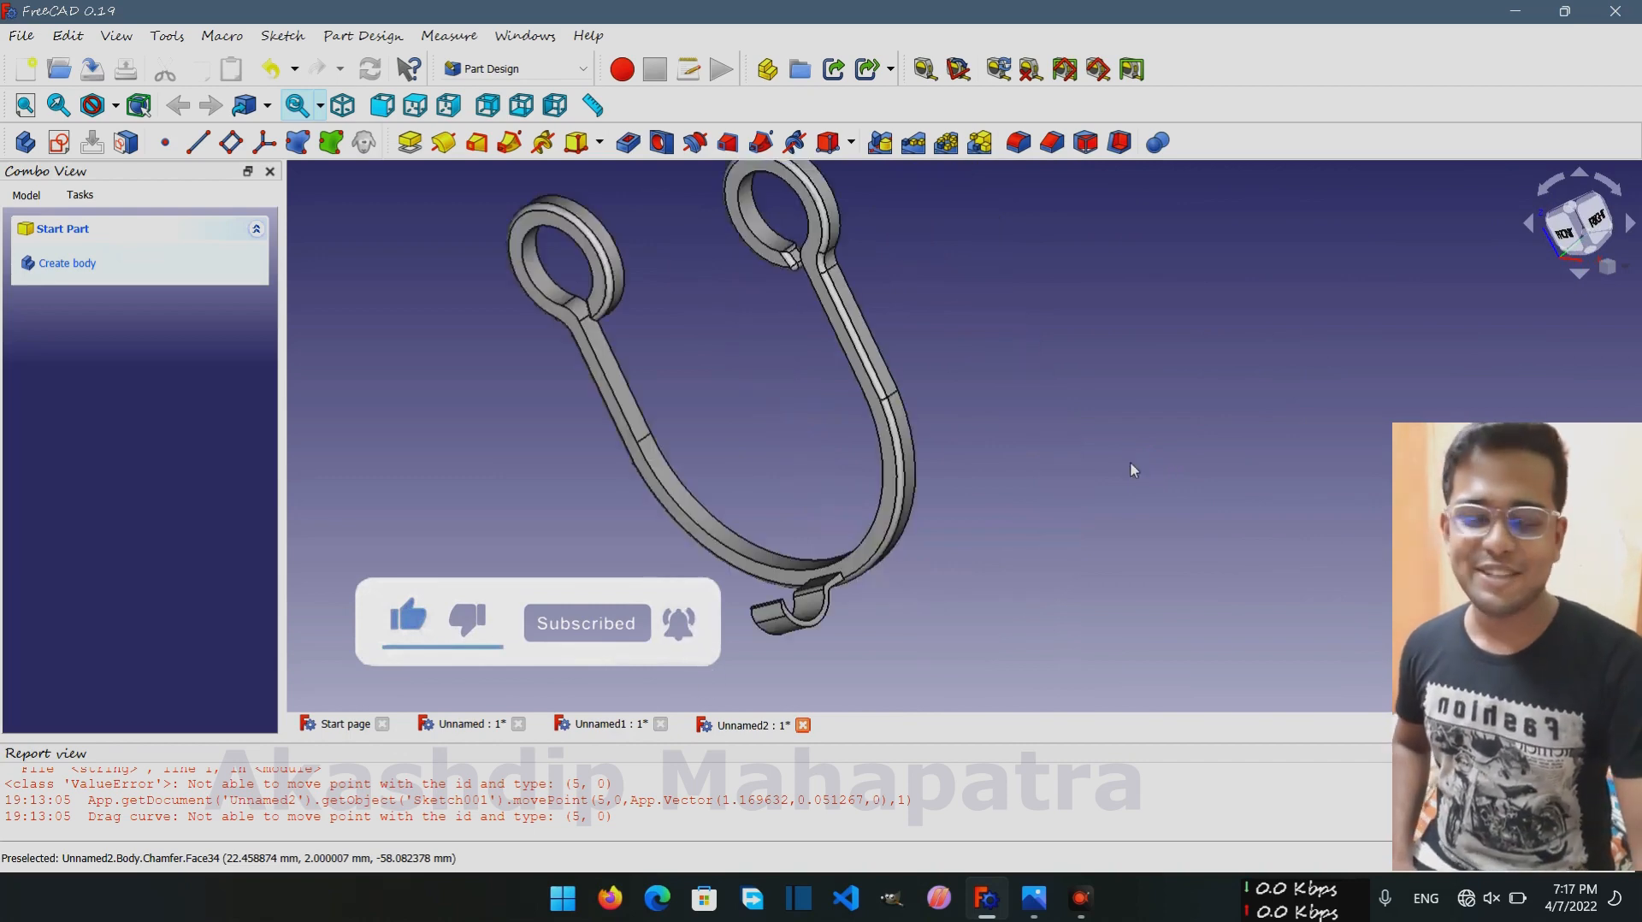
pyautogui.moveTo(1027, 416); pyautogui.dragTo(1077, 480, button='middle')
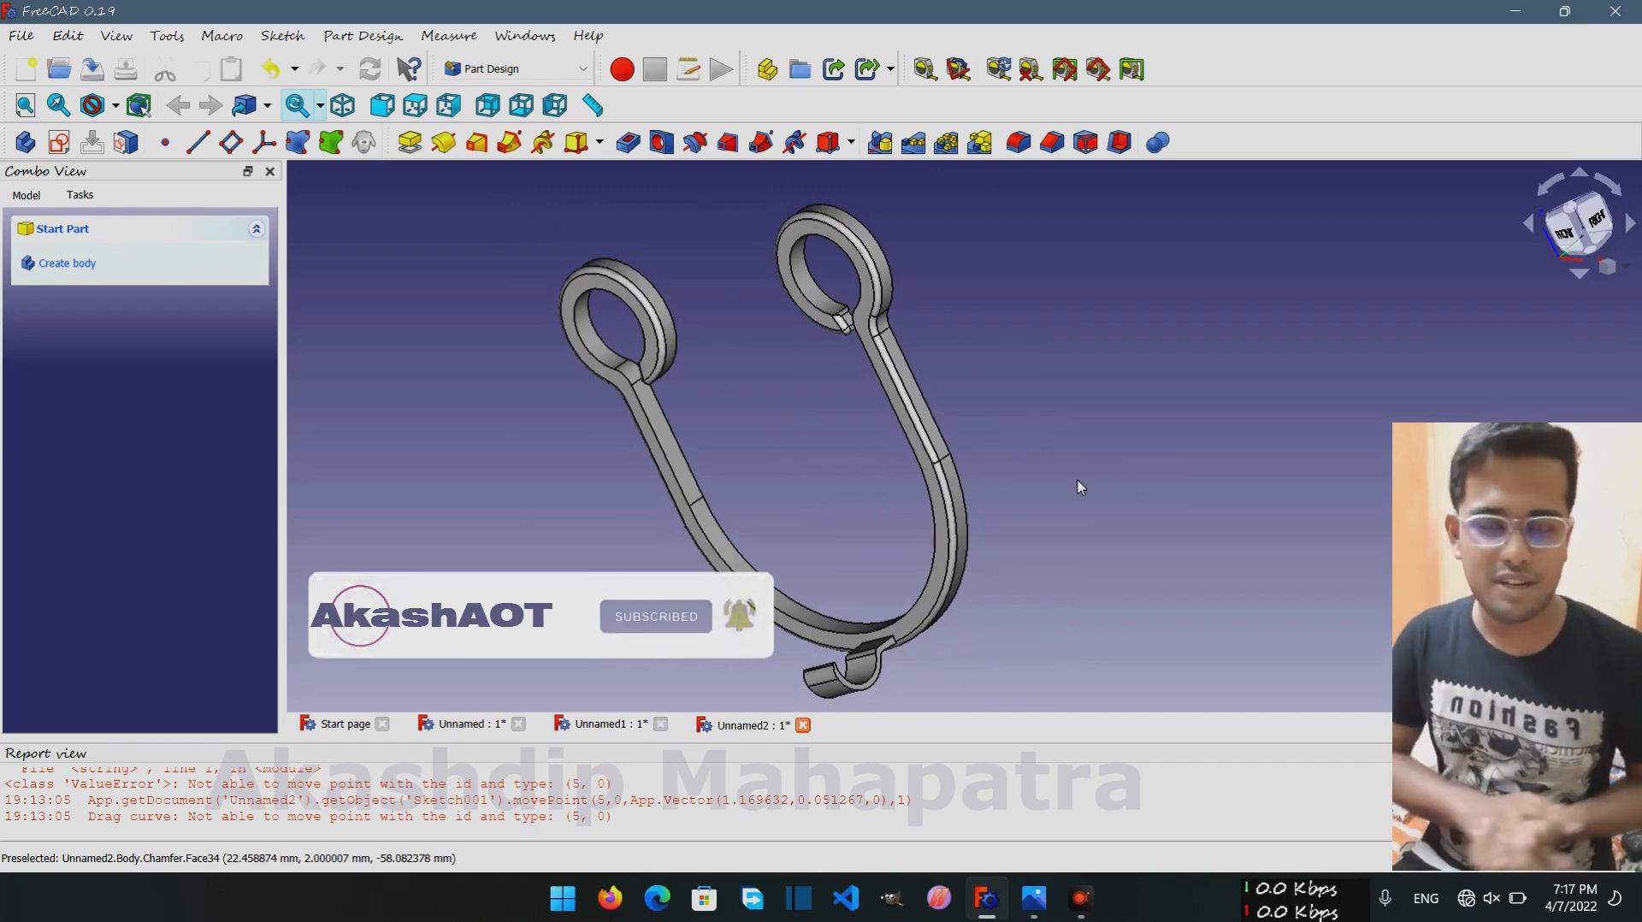
pyautogui.scroll(1, 986, 361)
pyautogui.scroll(-1, 1002, 388)
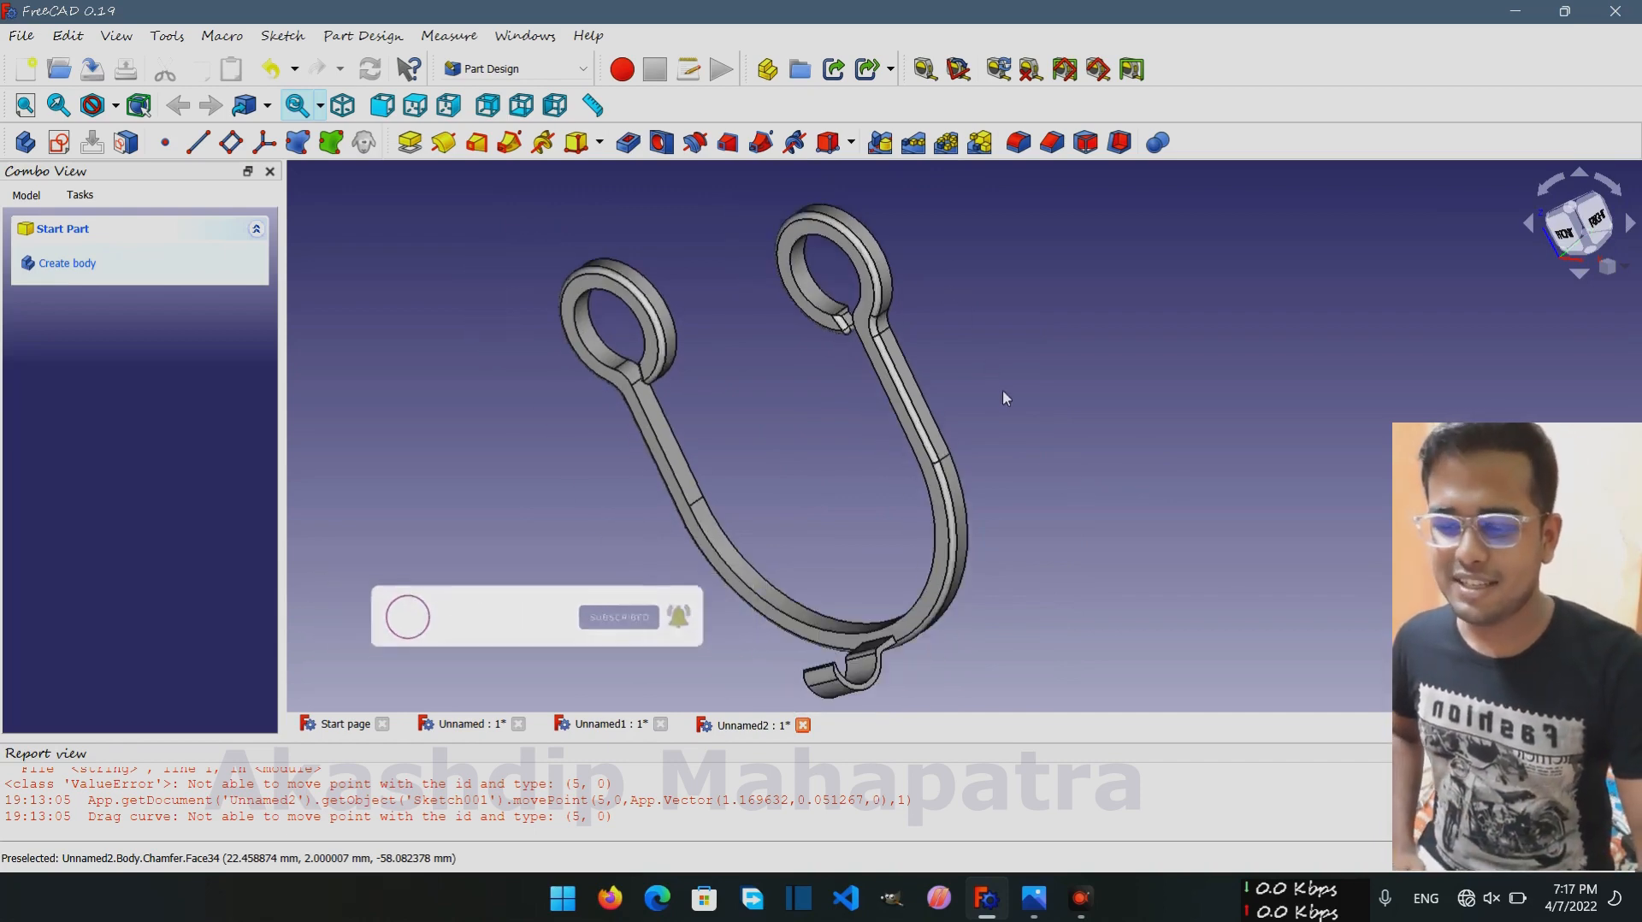
pyautogui.moveTo(1011, 401); pyautogui.dragTo(1012, 388, button='middle')
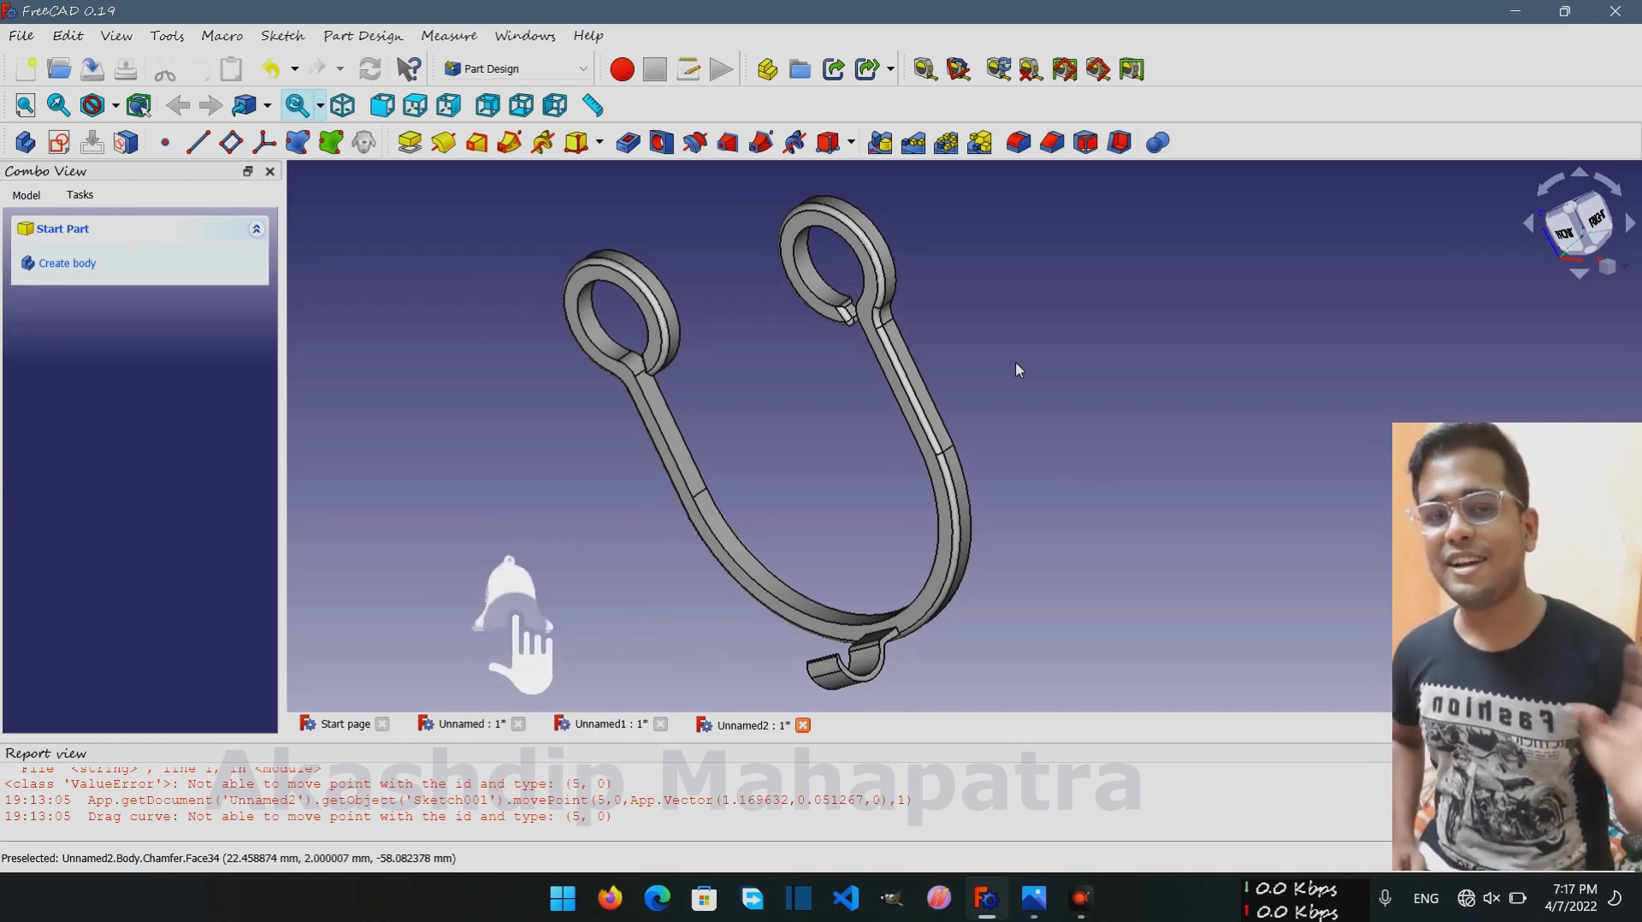
pyautogui.click(1034, 898)
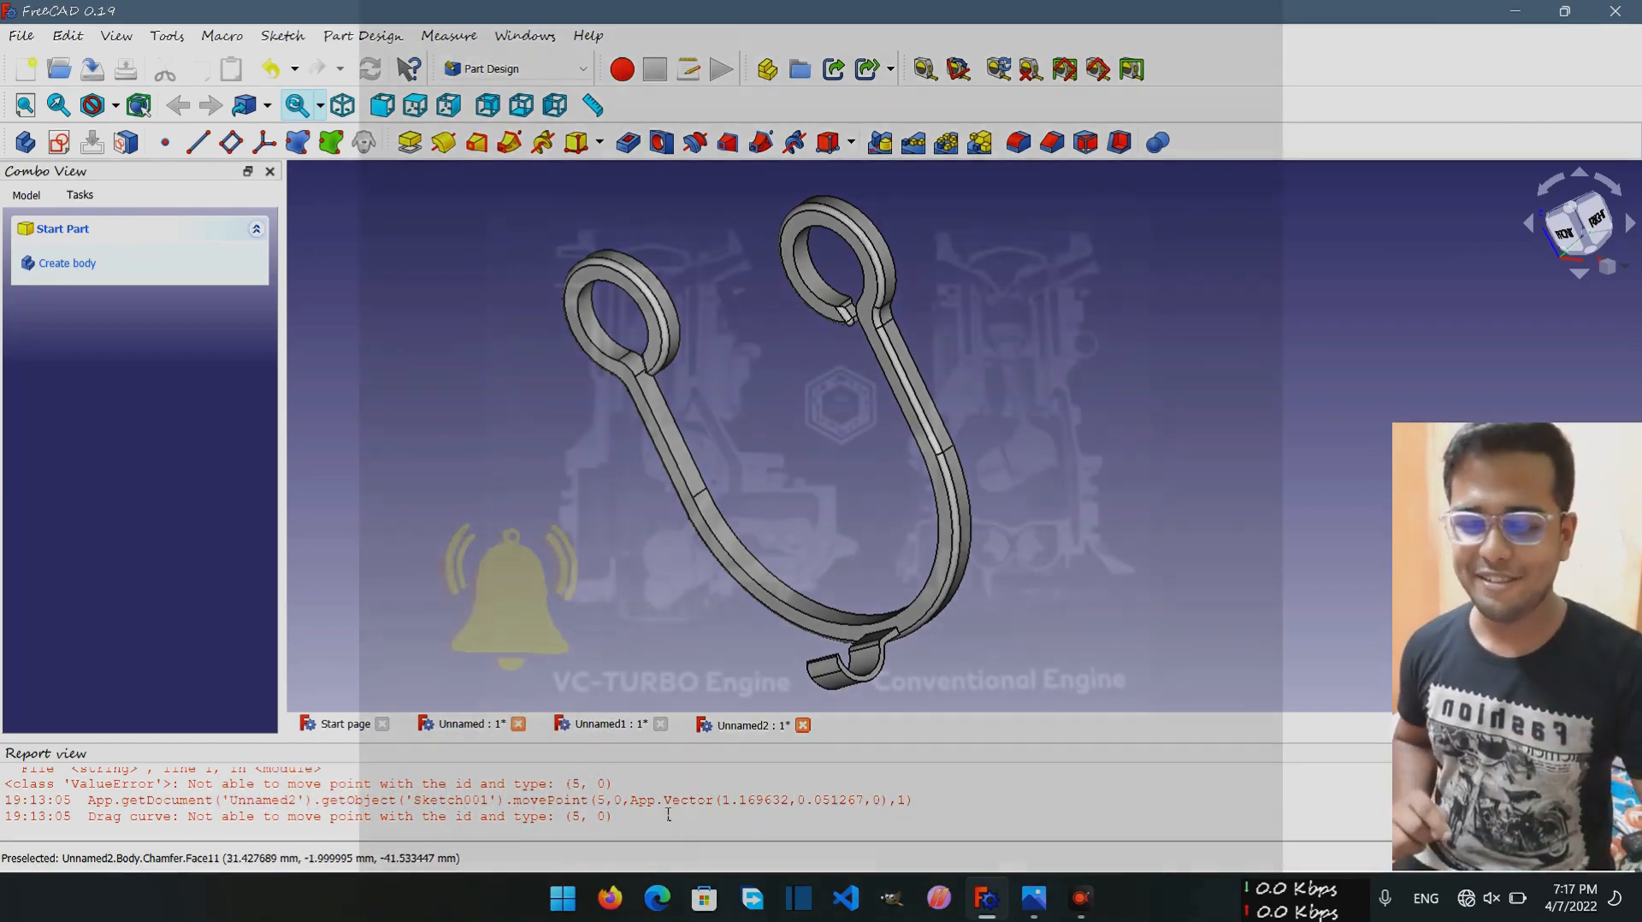
pyautogui.click(1080, 898)
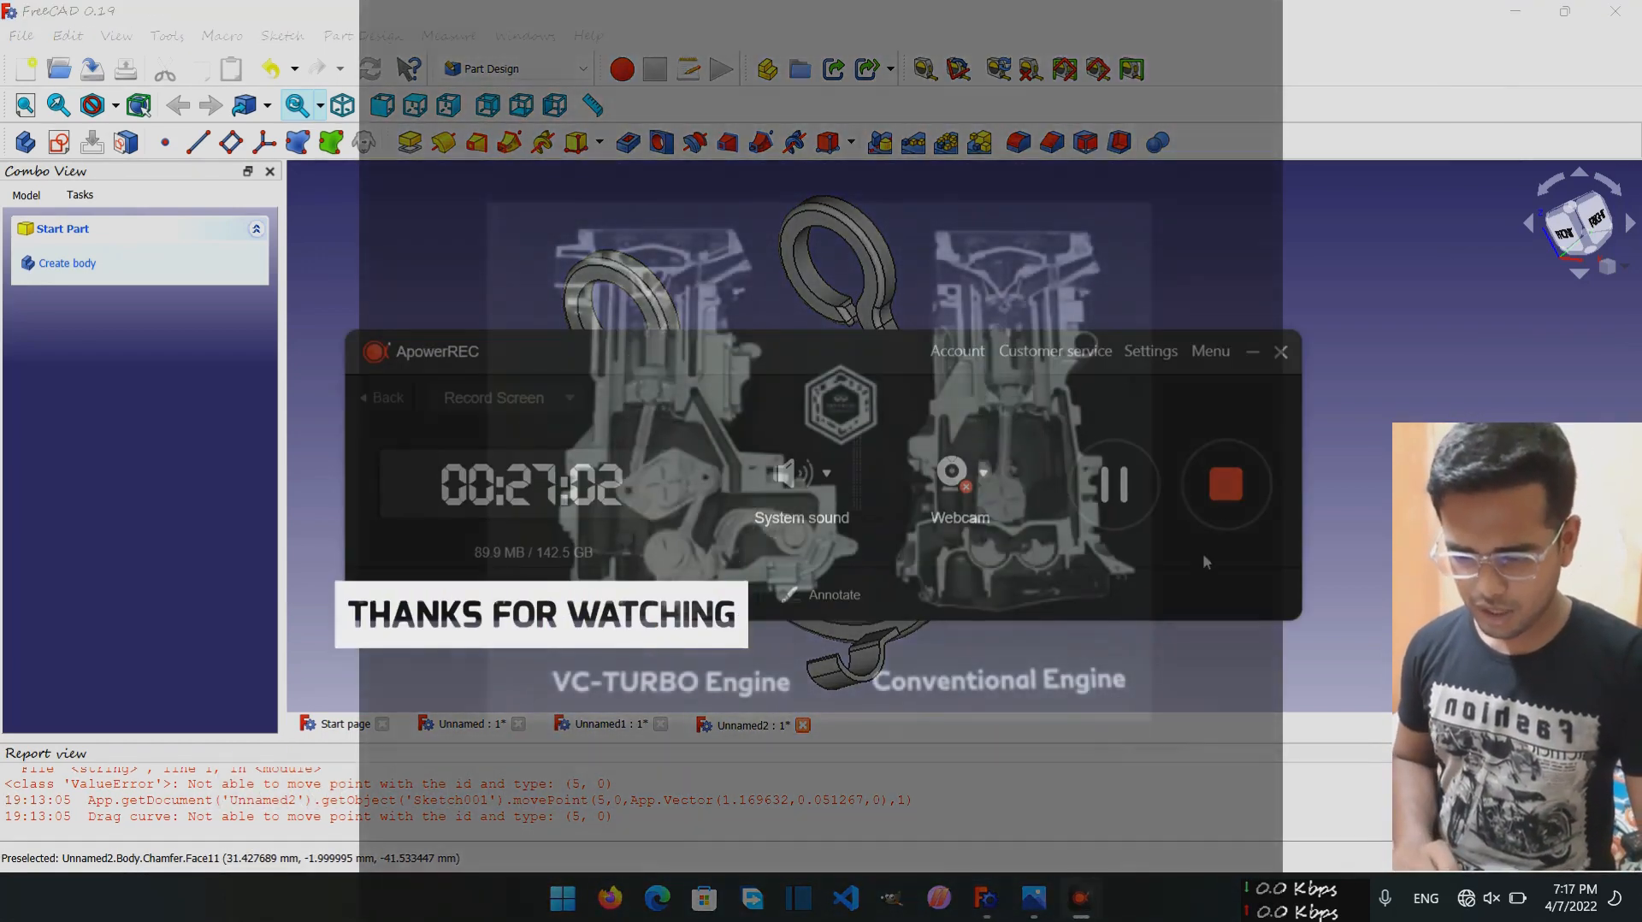